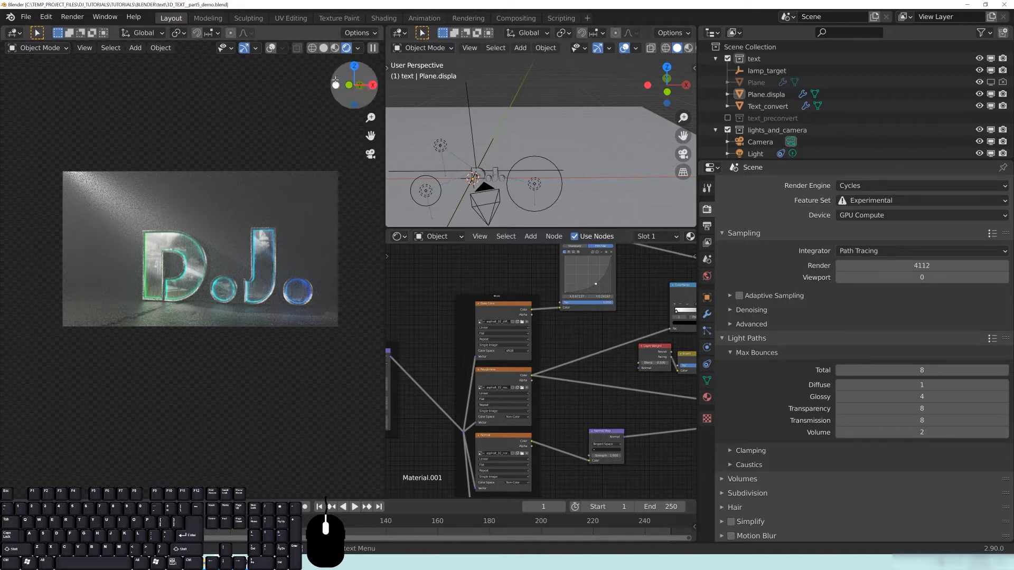
Enable the Screencast Keys display from the viewport's sidebar, collapse its settings and hide the sidebar
key(n)
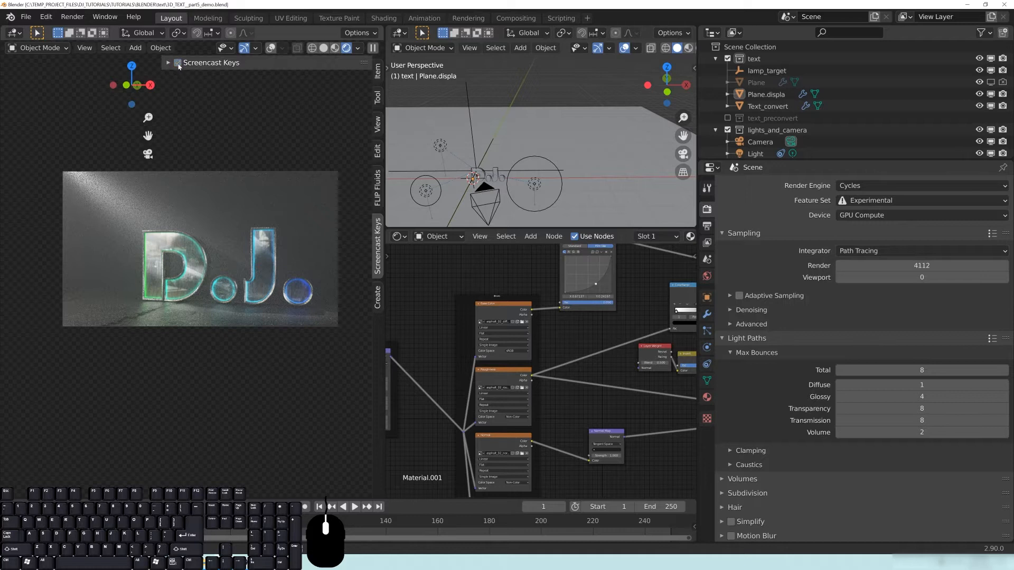
click(183, 63)
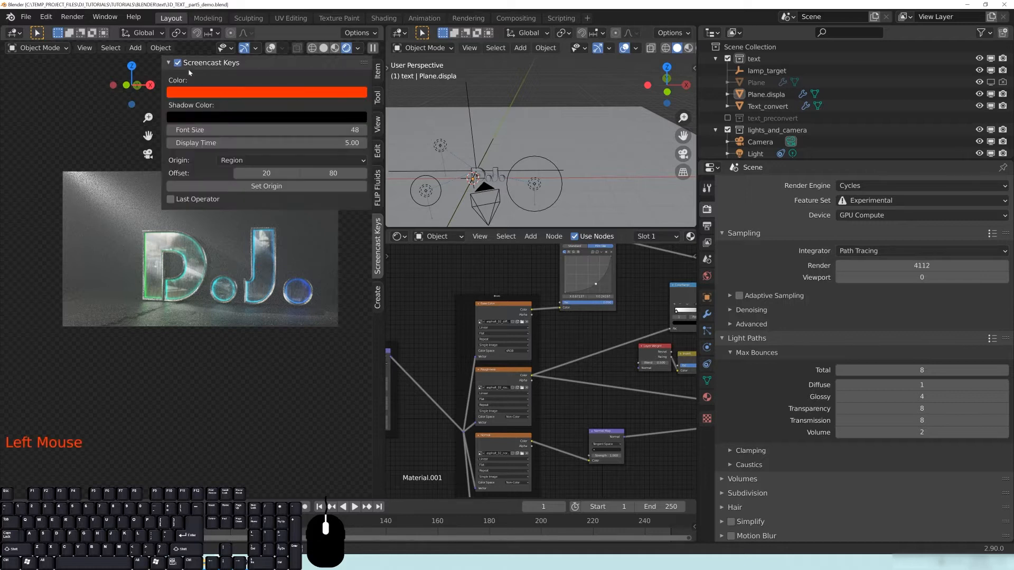
click(206, 63)
key(n)
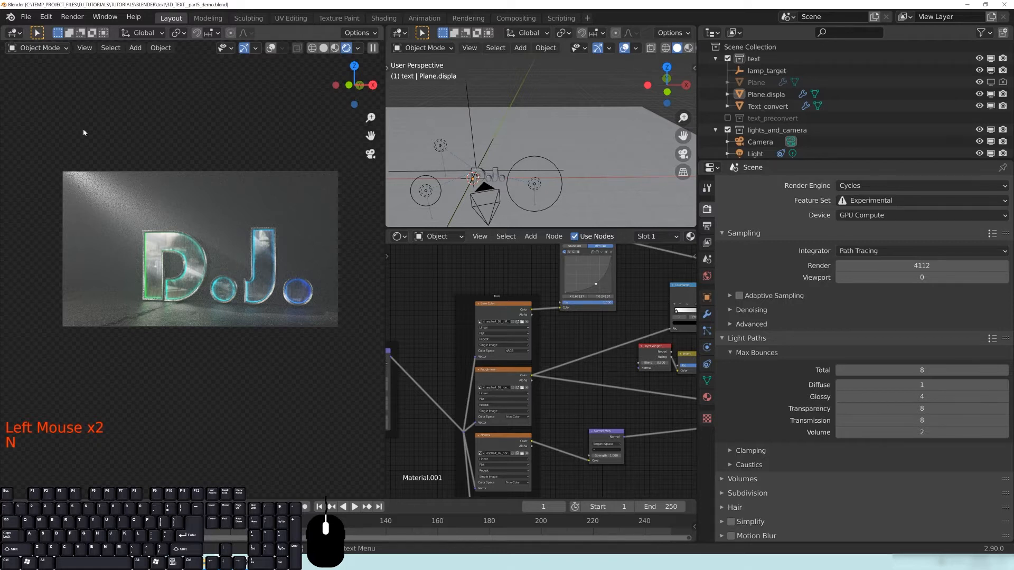
Set the number of Cycles viewport samples to 32 in the render sampling settings
scroll(205, 290, up, 1)
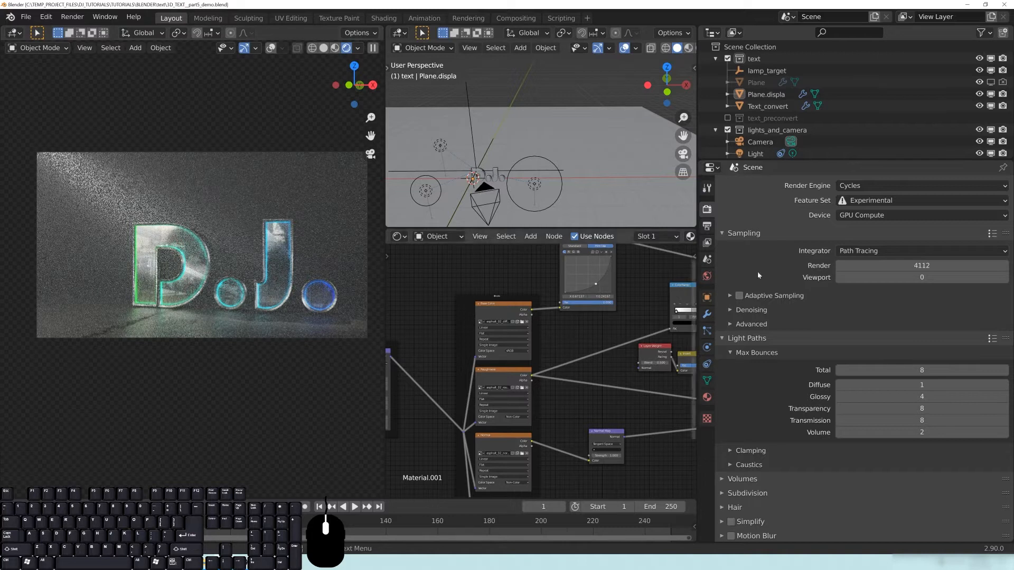
click(735, 232)
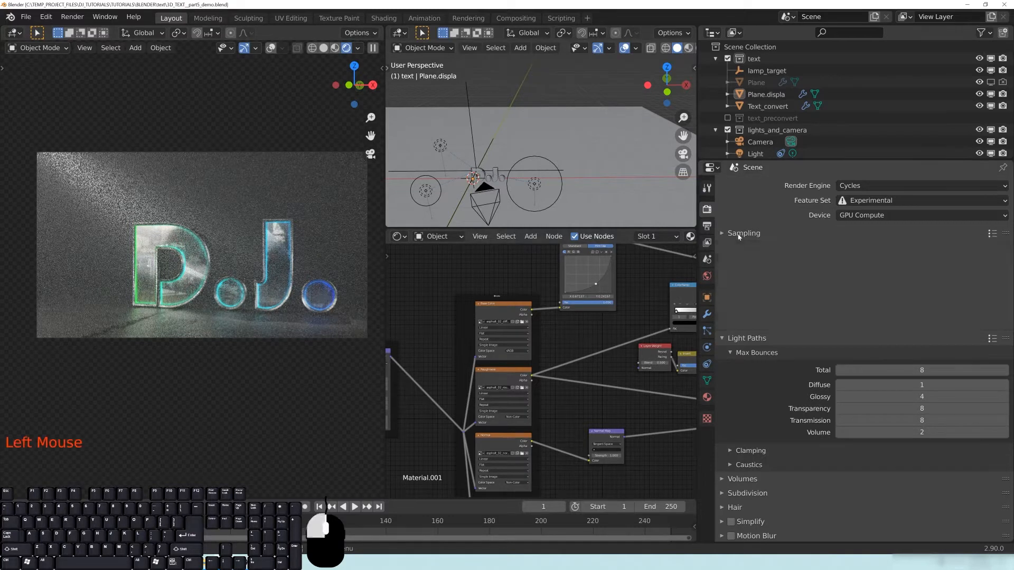
click(736, 233)
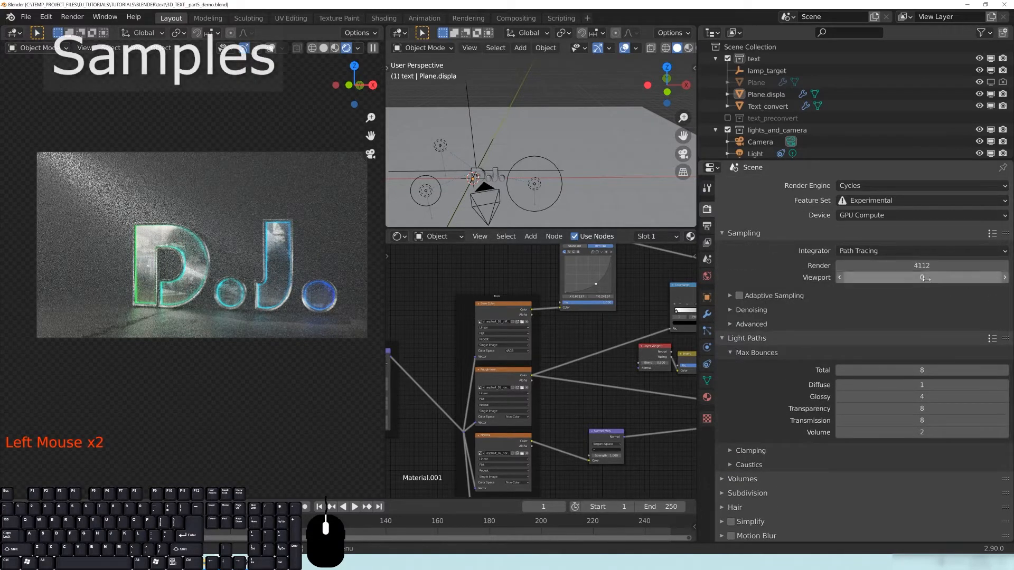
click(737, 234)
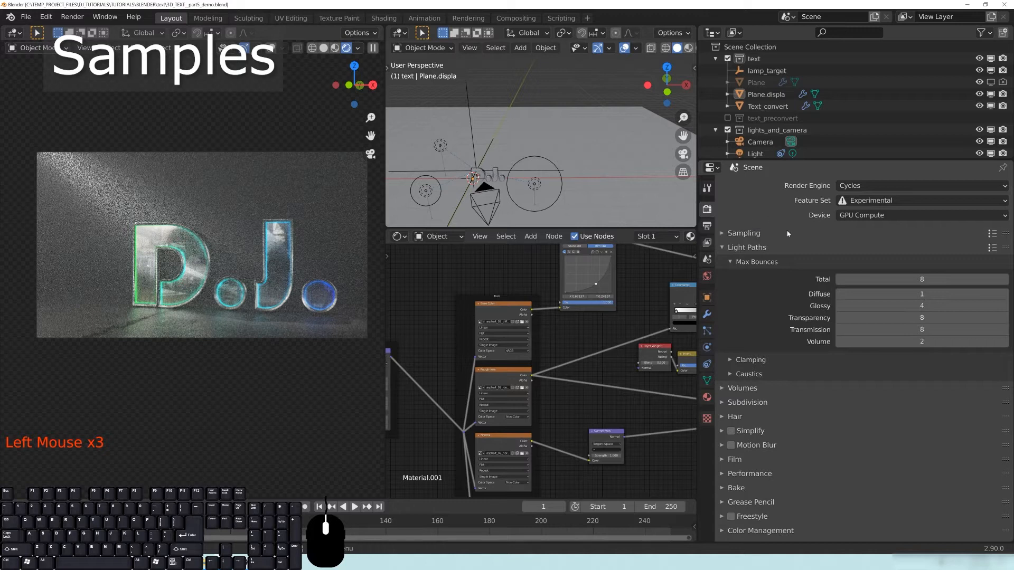
click(745, 234)
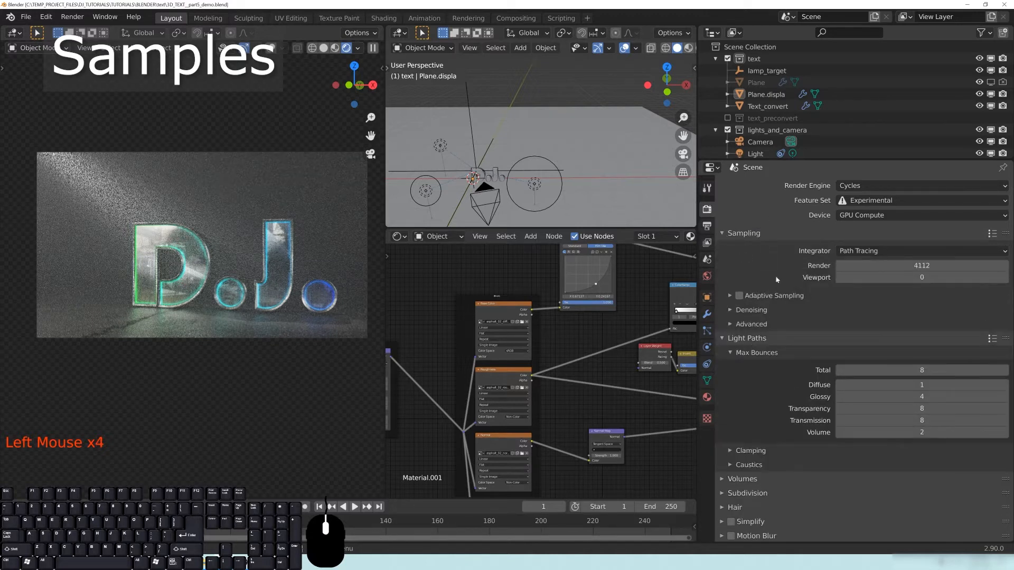
click(901, 278)
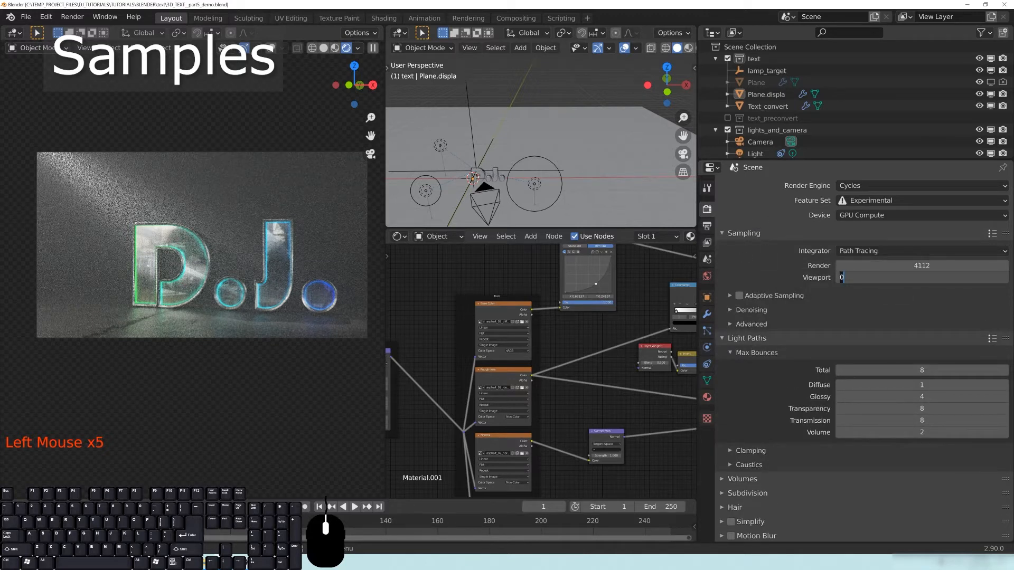
text(32)
key(Return)
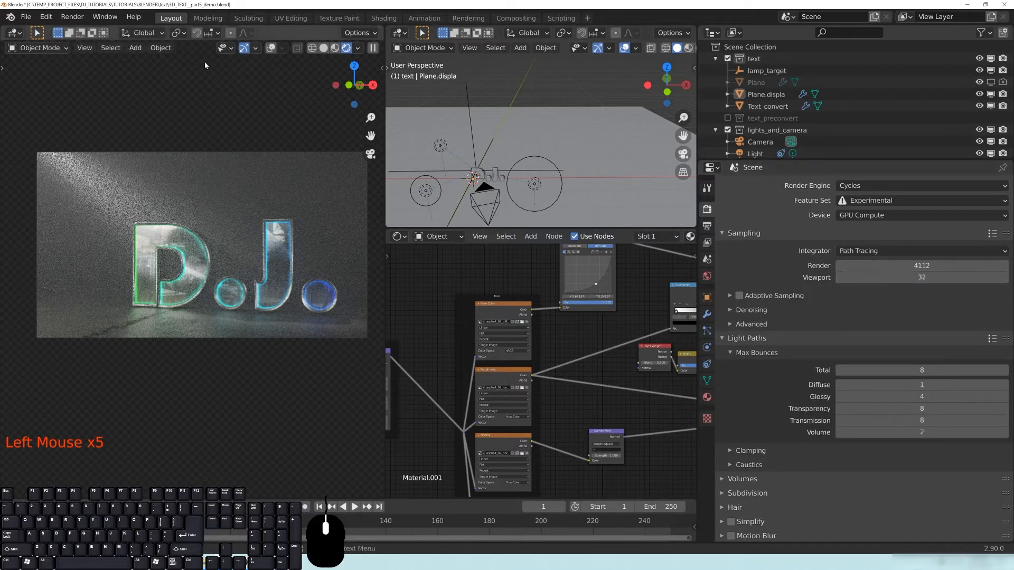
Turn on the overlays in the rendered camera viewport so the path tracing progress can be read
click(272, 48)
scroll(187, 179, down, 1)
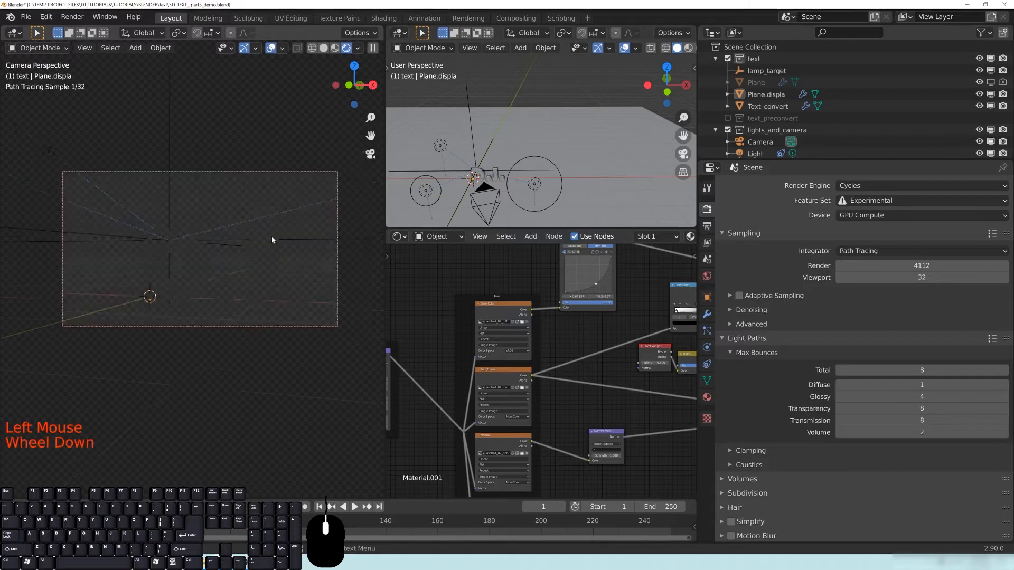
scroll(187, 178, up, 2)
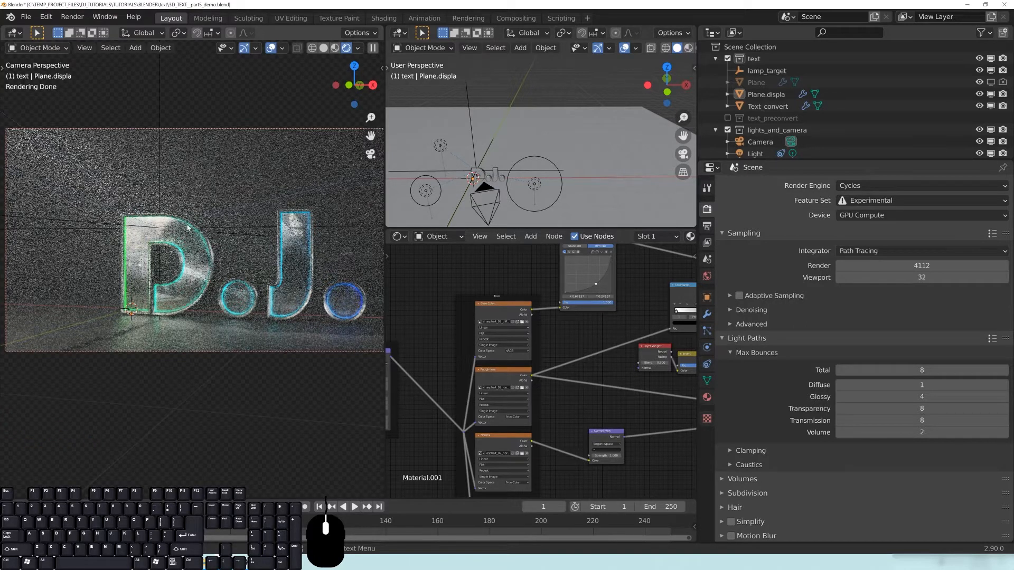
Set the Cycles viewport samples to 128
click(913, 278)
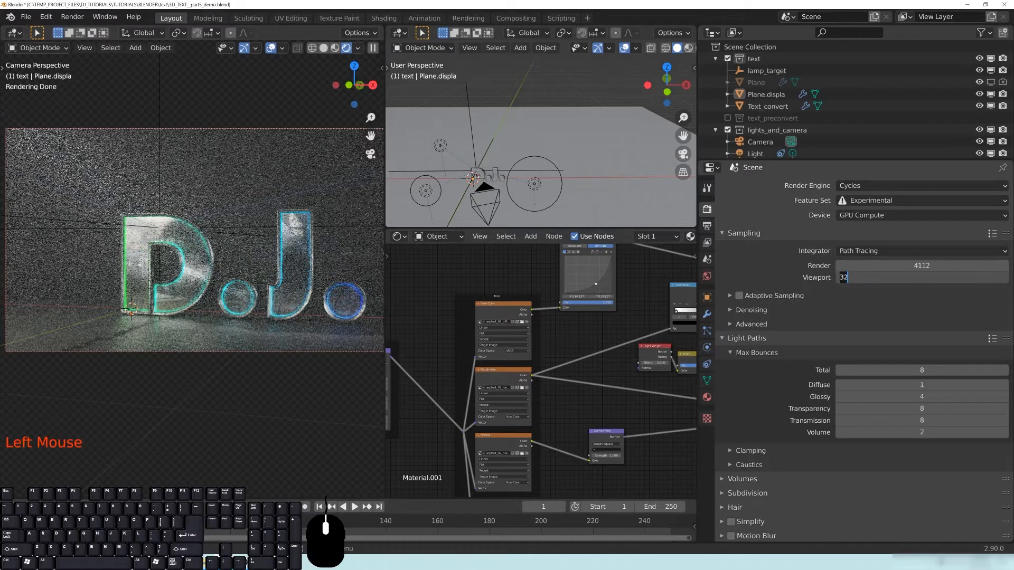
text(128)
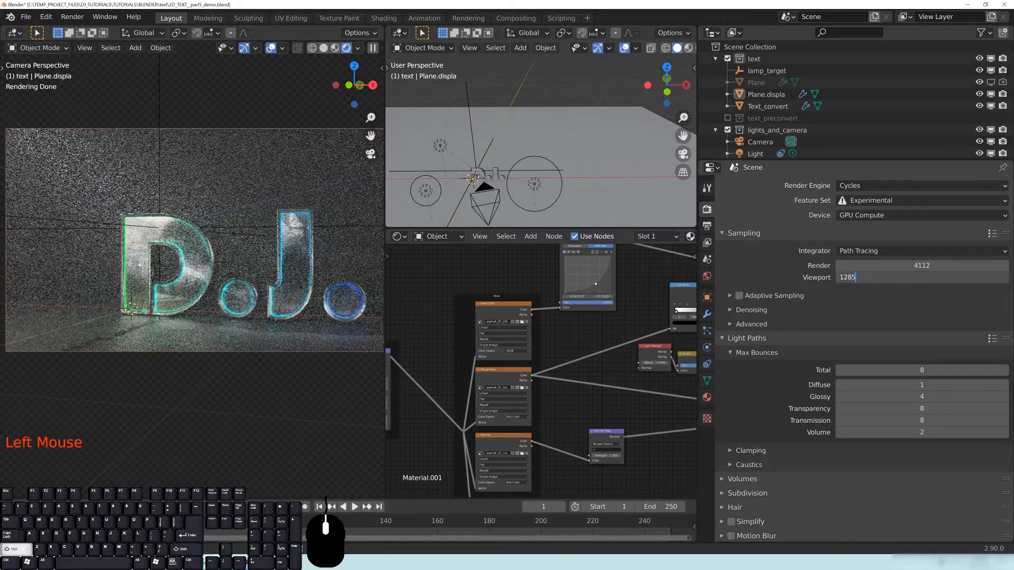
click(874, 305)
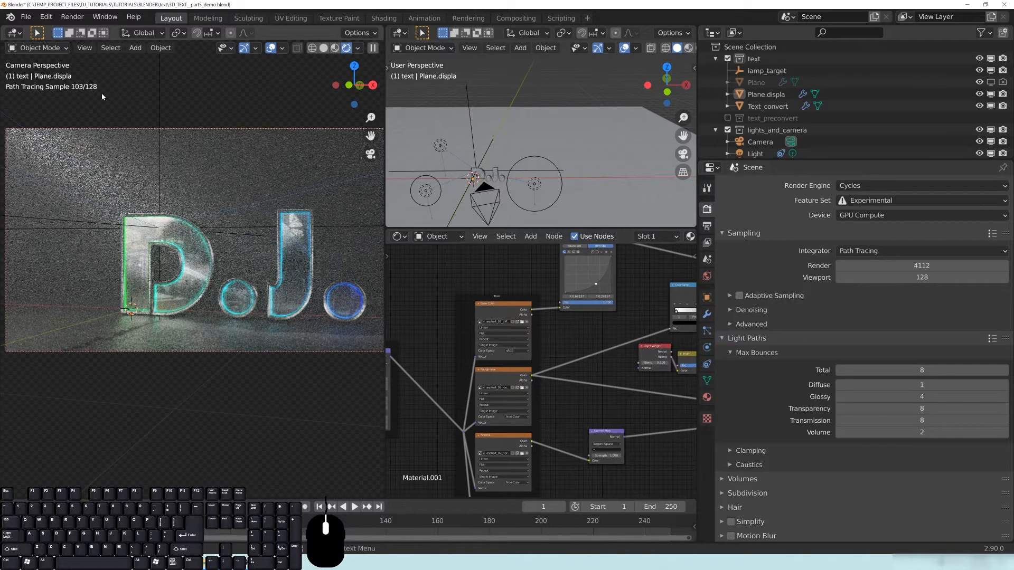
Set the Cycles viewport samples to 0 for unlimited viewport sampling
click(914, 277)
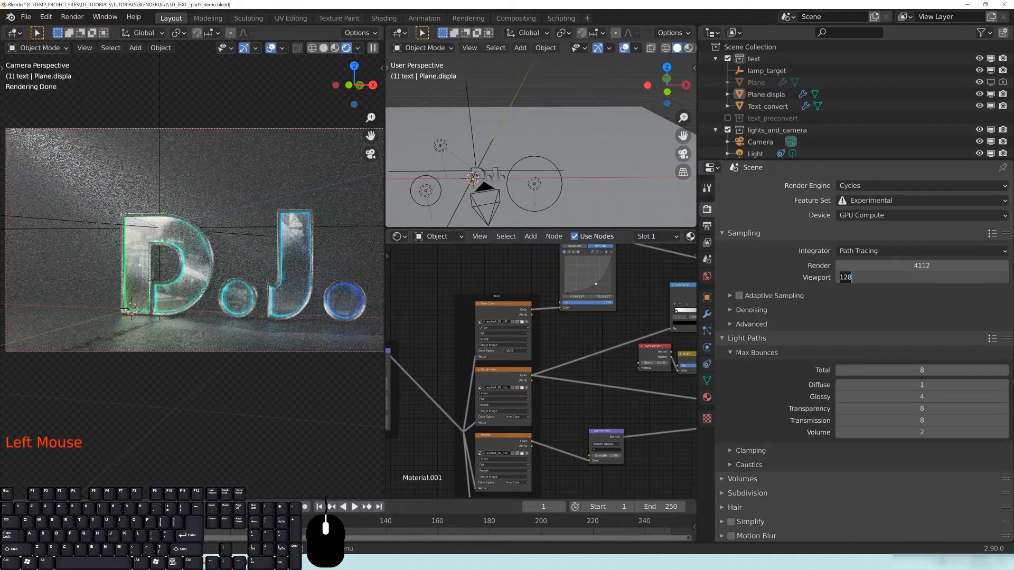
text(0)
key(Return)
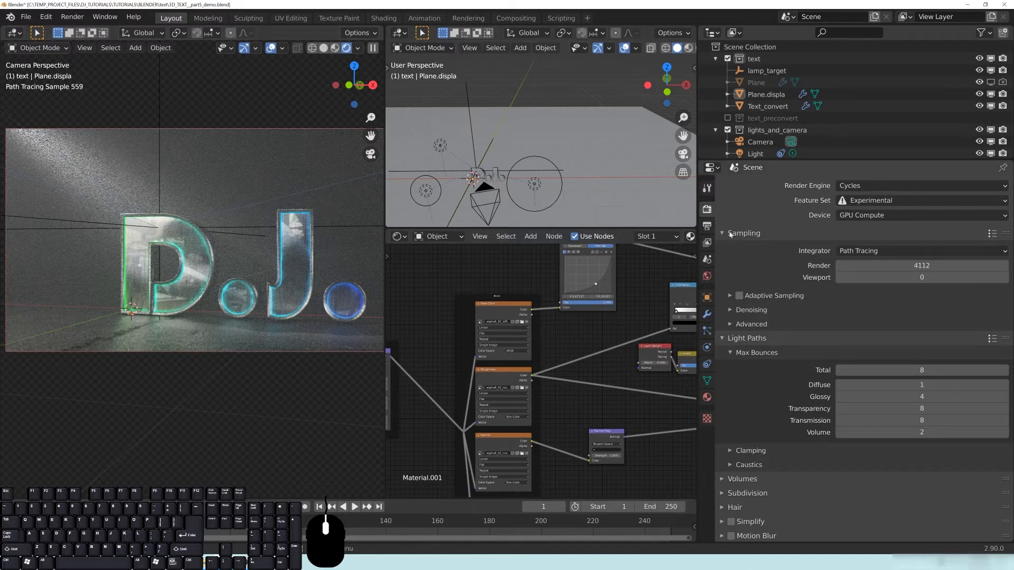
Set the Cycles viewport samples to 32, leaving the sampling settings expanded
click(857, 277)
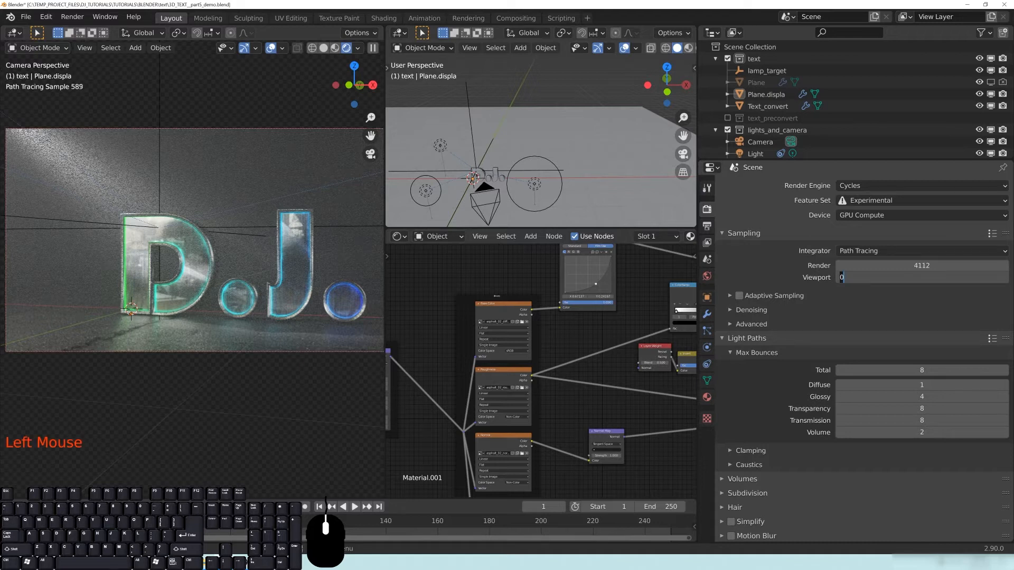
click(752, 237)
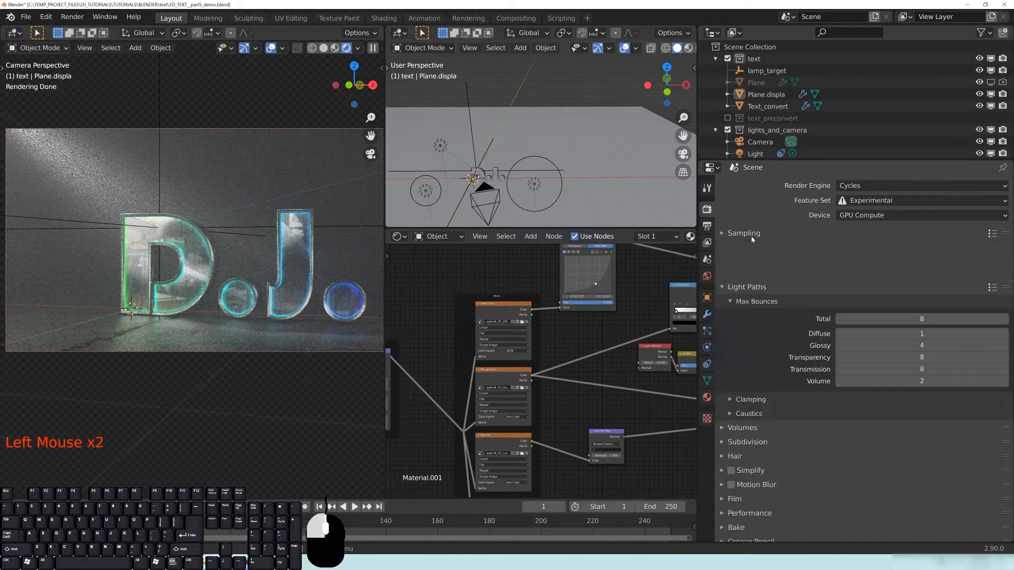
click(753, 246)
click(754, 247)
click(745, 234)
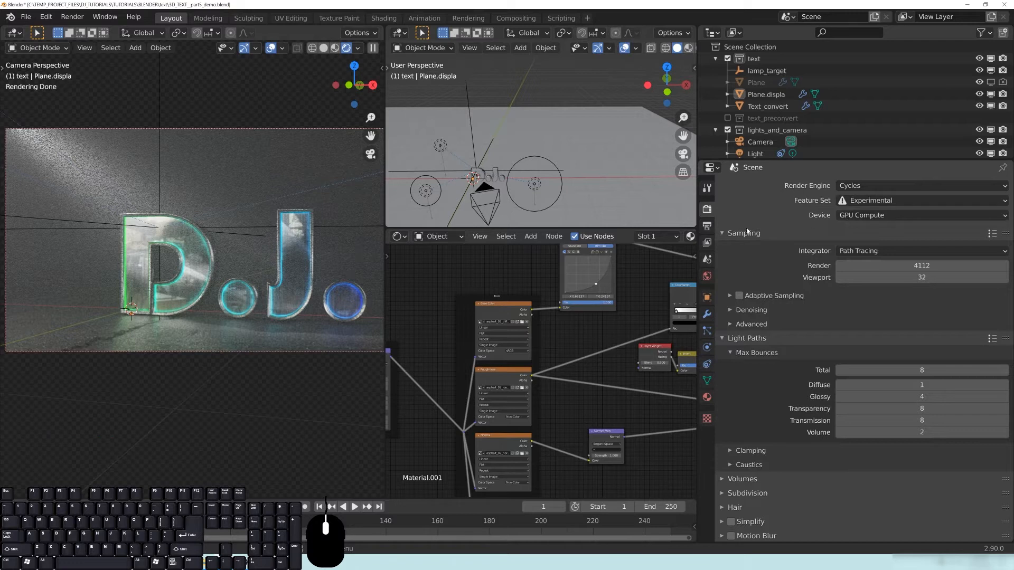
Inspect the CUDA and OptiX choices for Cycles render devices in the system preferences, return to OpenCL, and close the preferences
click(861, 217)
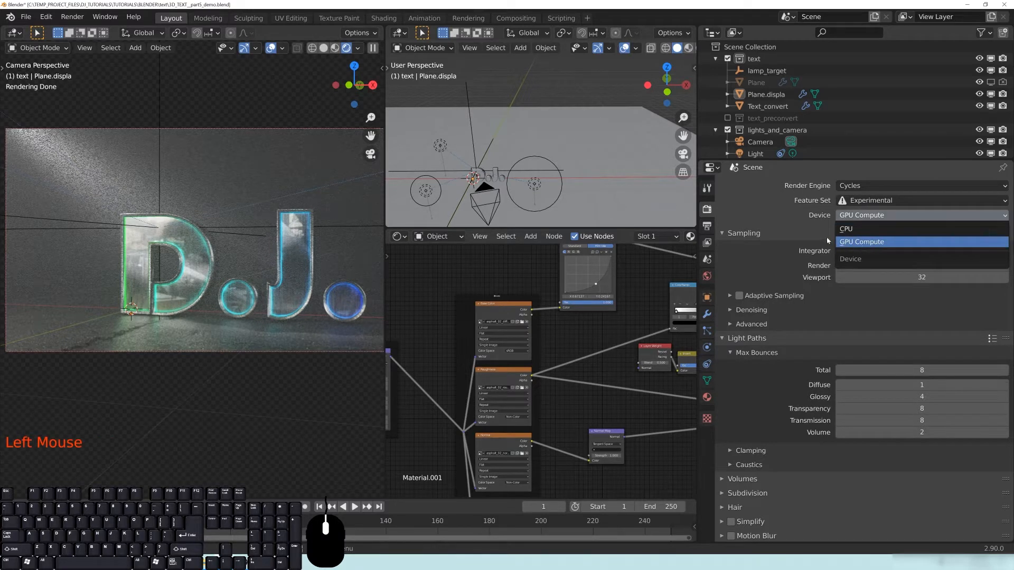
click(838, 242)
click(46, 17)
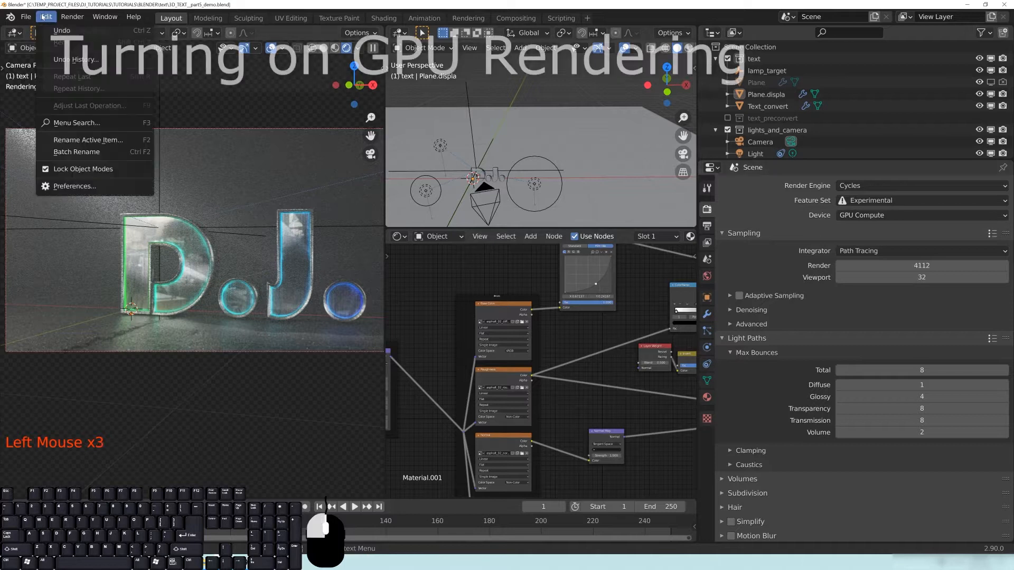
click(54, 188)
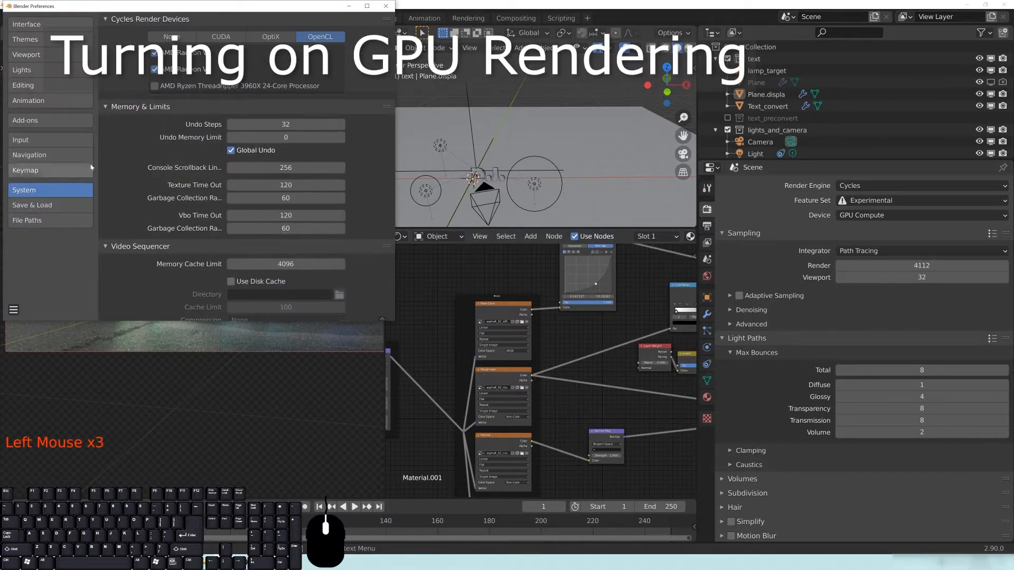
click(224, 40)
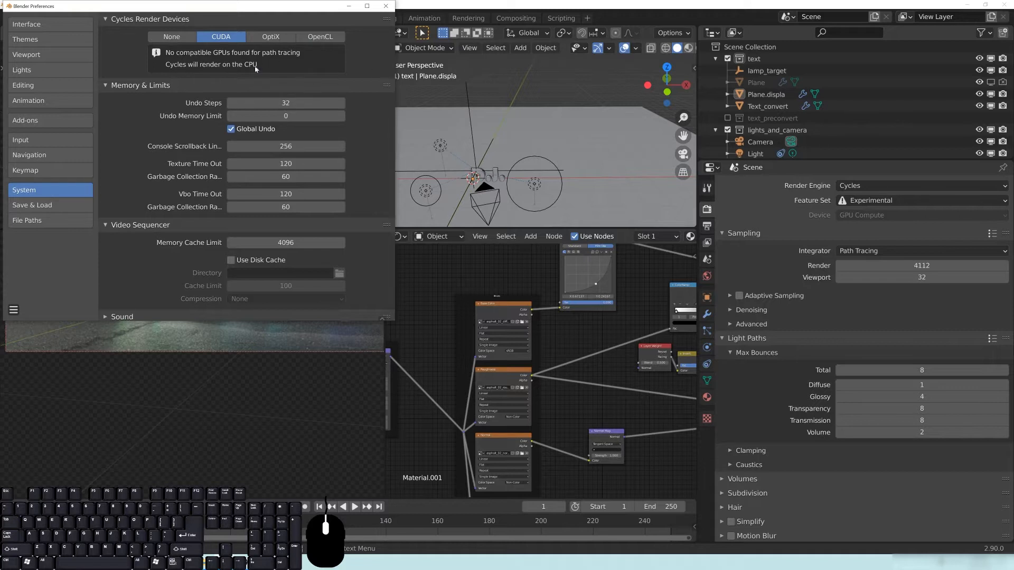
click(269, 38)
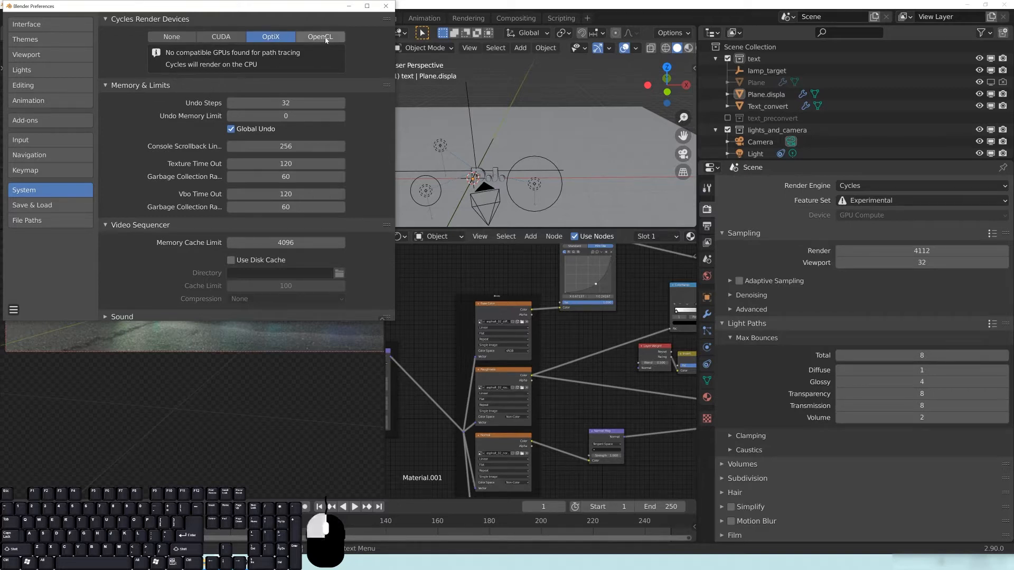
click(305, 38)
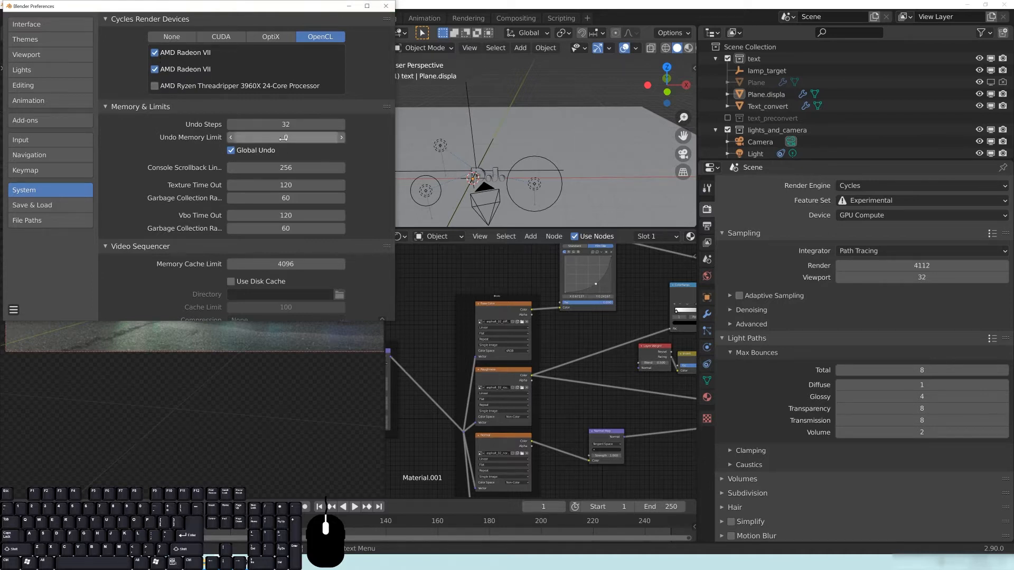
click(385, 6)
Choose GPU Compute as the Cycles render device for the scene
click(885, 214)
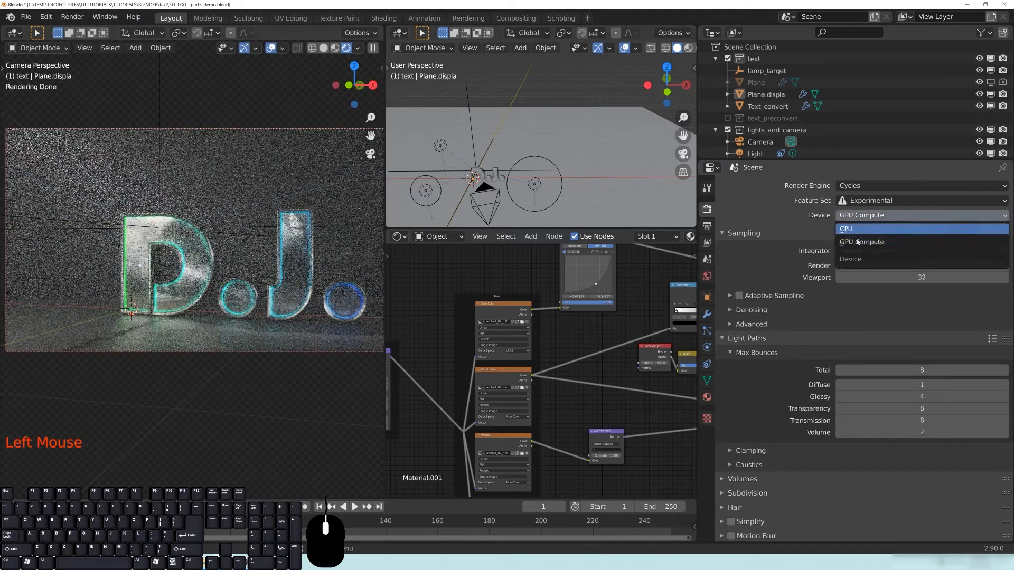
click(868, 241)
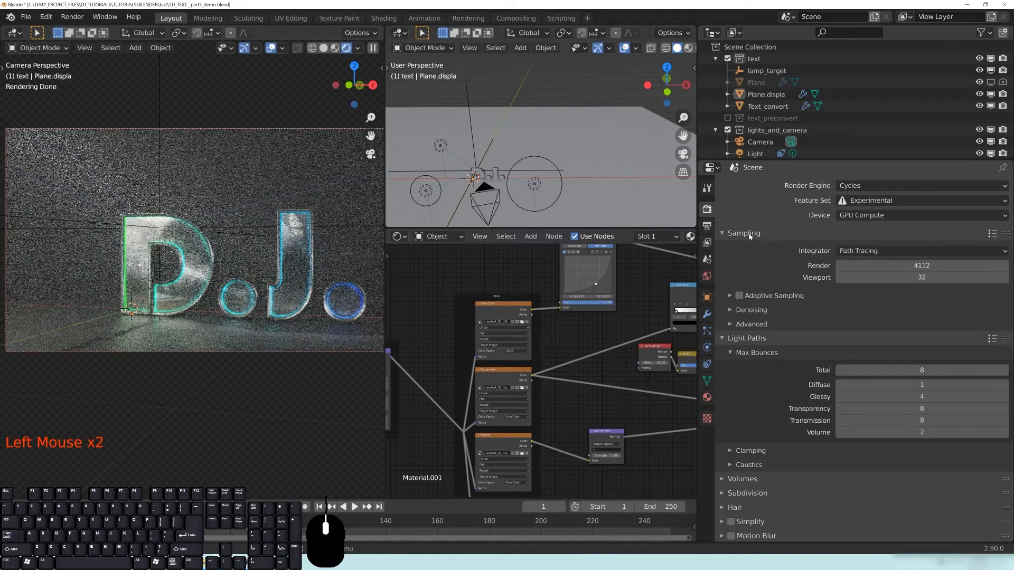
Show the scene's output dimensions, including resolution, render region and frame range
scroll(222, 239, down, 1)
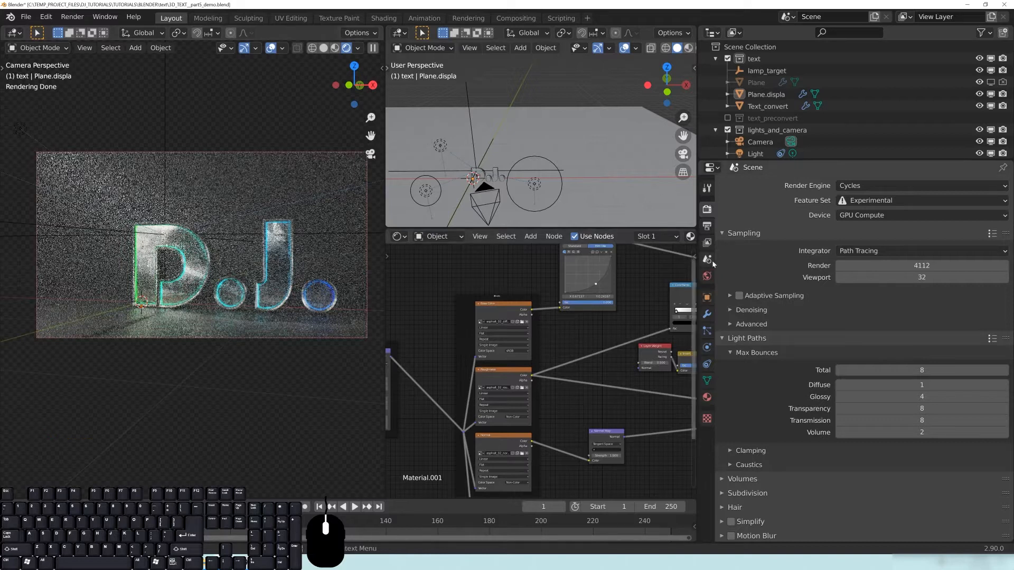
click(708, 227)
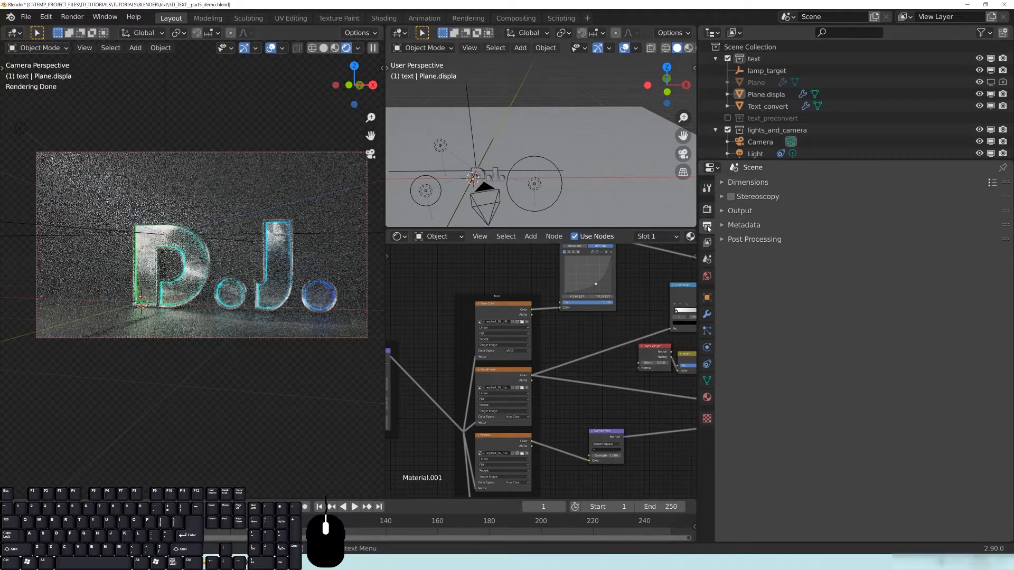
click(737, 183)
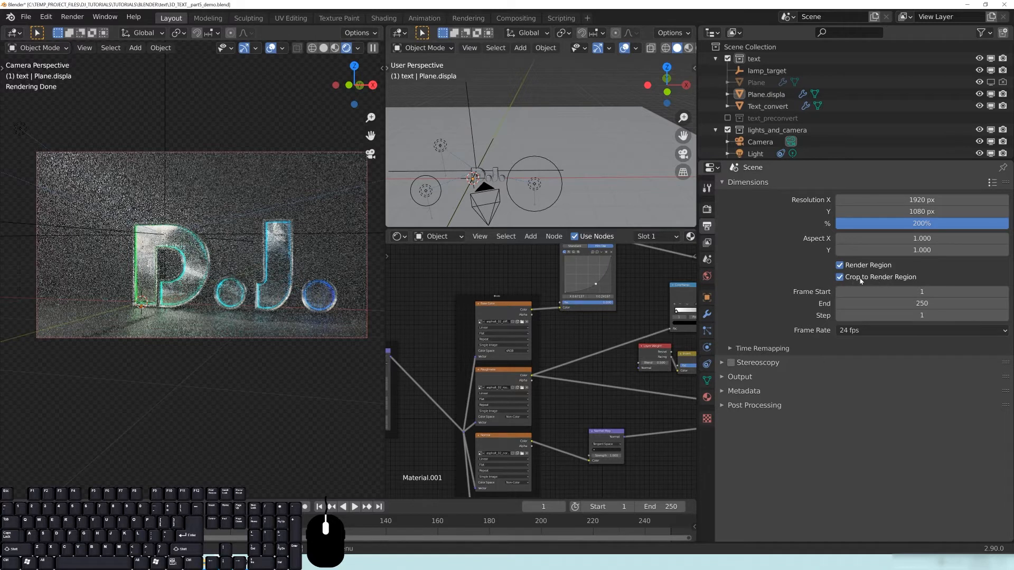
Select the camera, enlarge the outliner to list all the lights, and view the camera's placement from the side
click(487, 190)
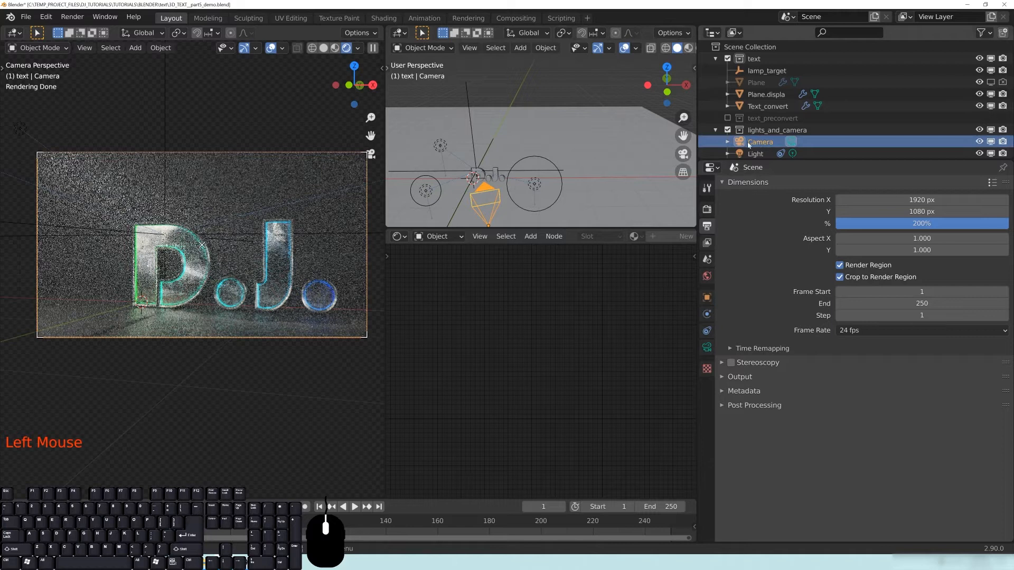
drag(756, 161, 756, 238)
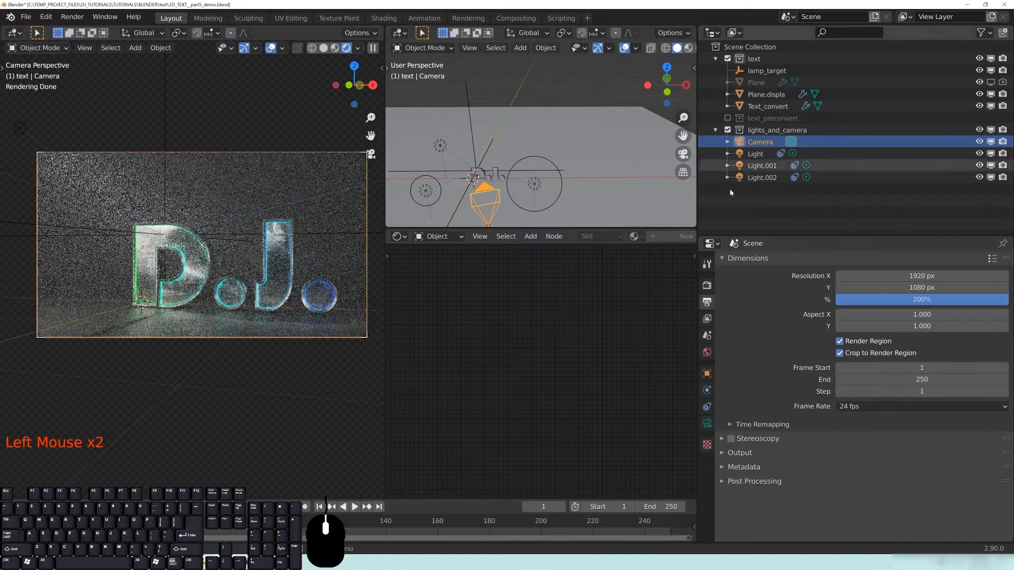
middle_drag(485, 202, 457, 205)
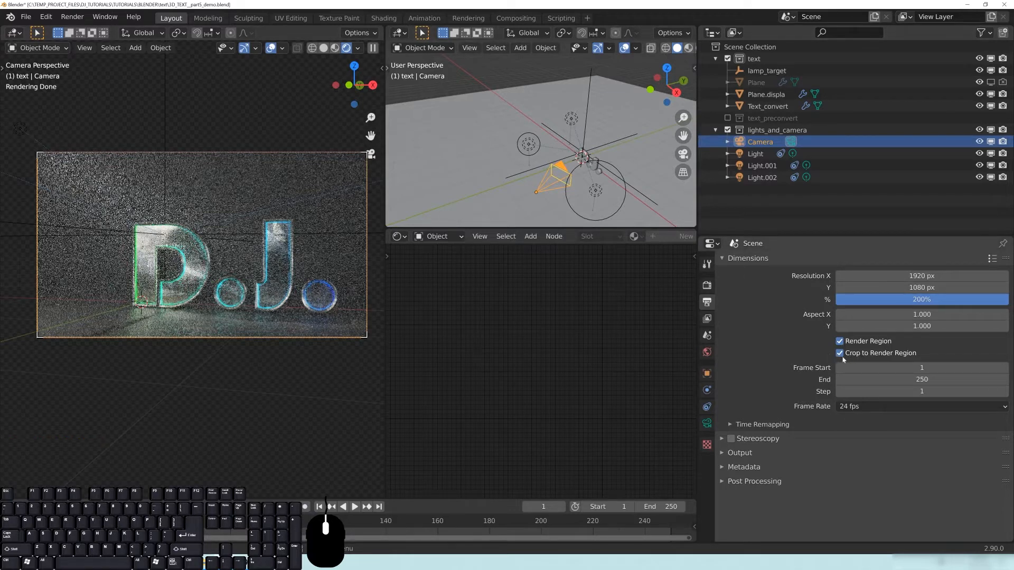
click(40, 156)
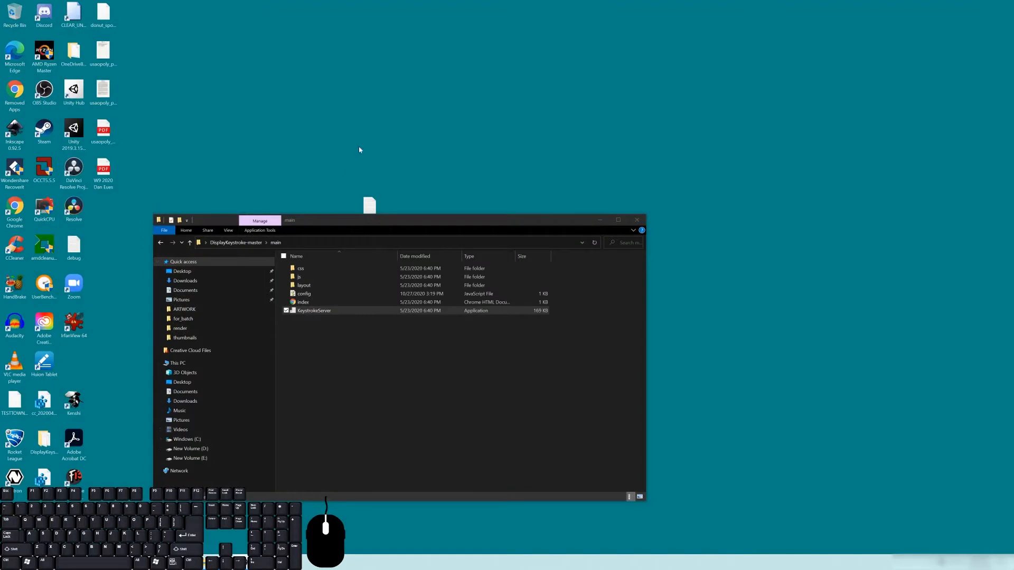
Switch to Blender, open the recent file 3D_TEXT__part5_demo.blend and widen the camera viewport
click(73, 561)
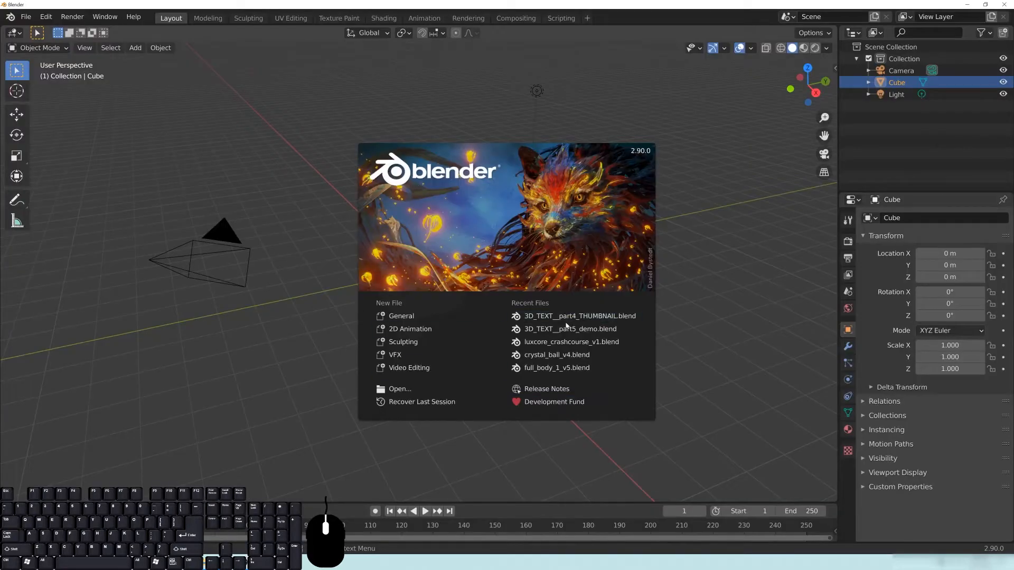
click(608, 328)
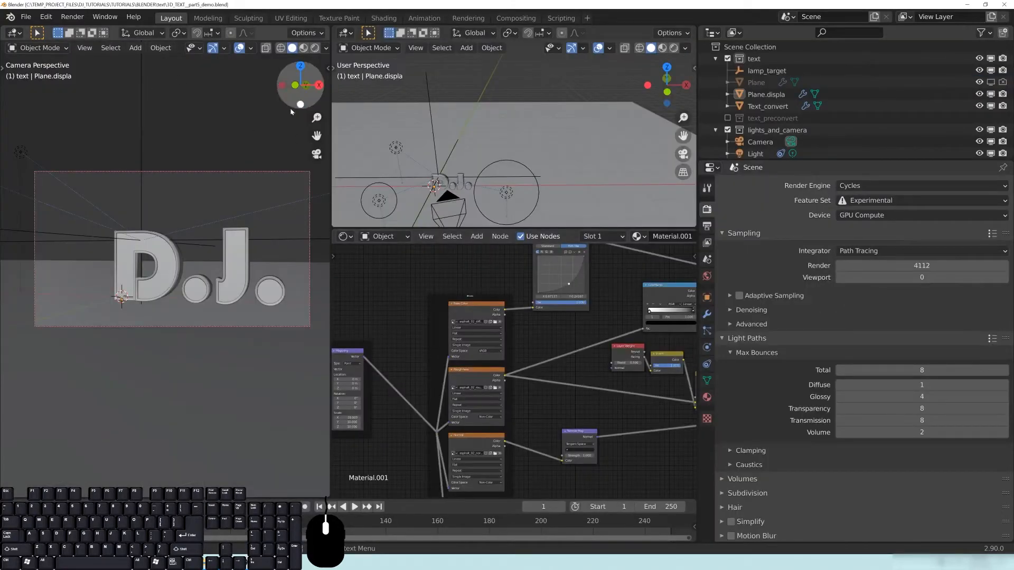
drag(331, 119, 436, 119)
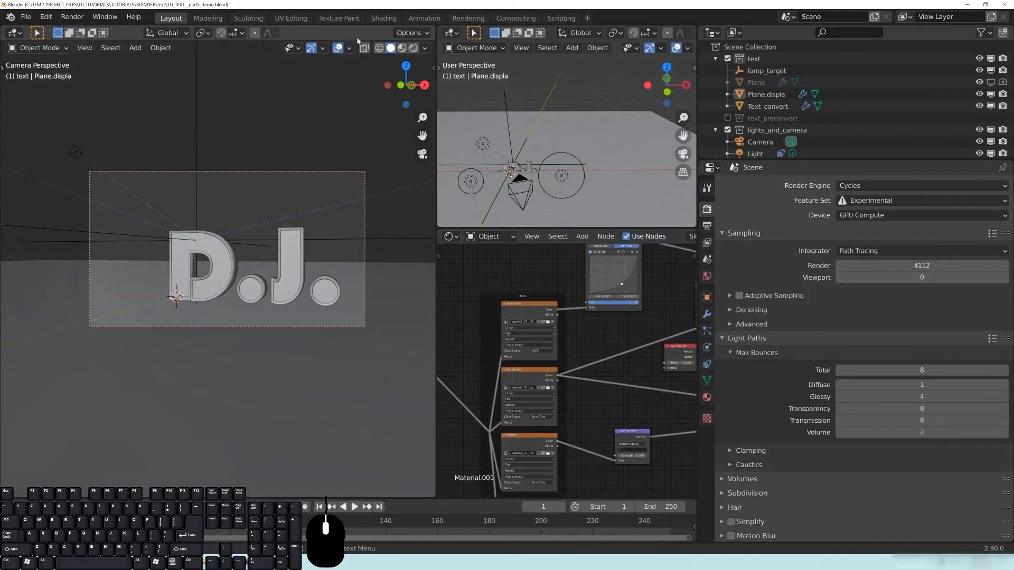
Display the camera view in Rendered shading and select the Camera object
key(z)
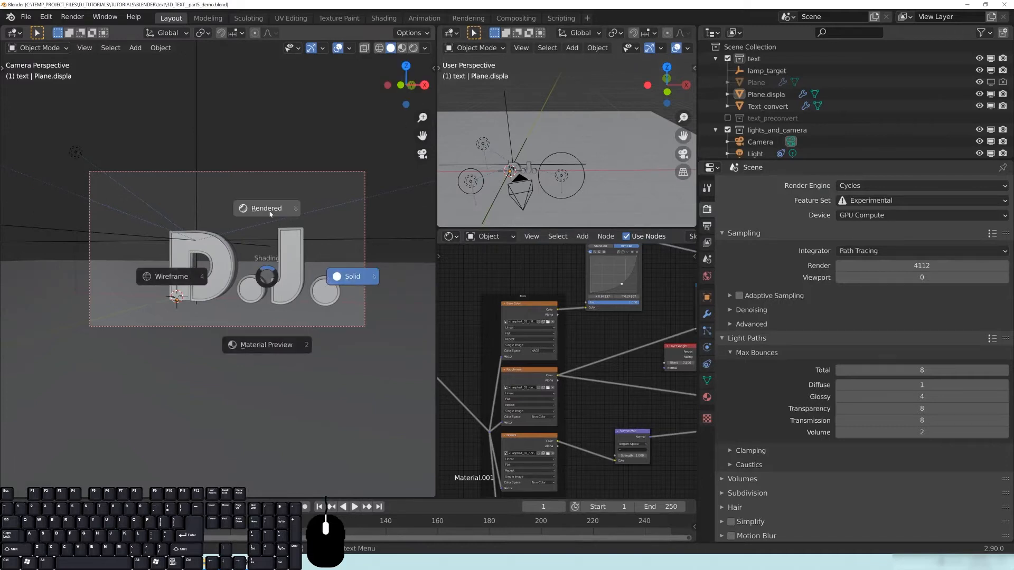
click(267, 210)
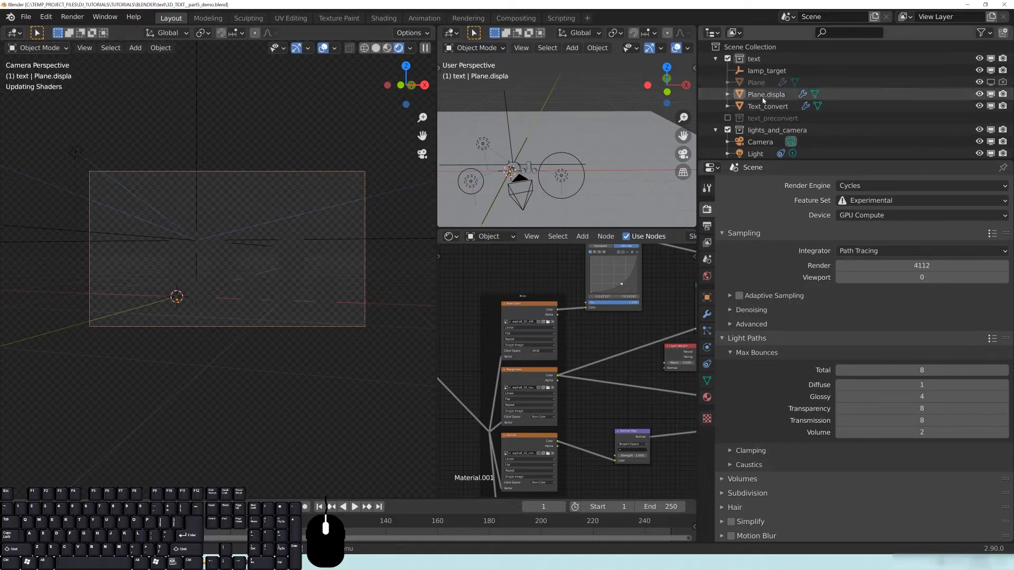
click(765, 141)
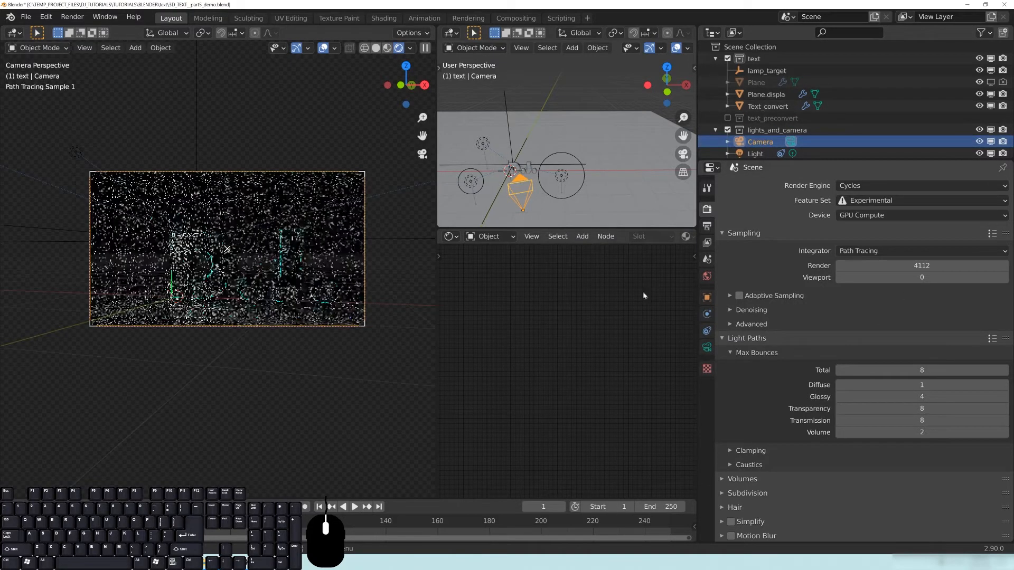
Crop the viewport render region tightly around the letter D in the camera view
key(ctrl+b)
drag(143, 221, 364, 326)
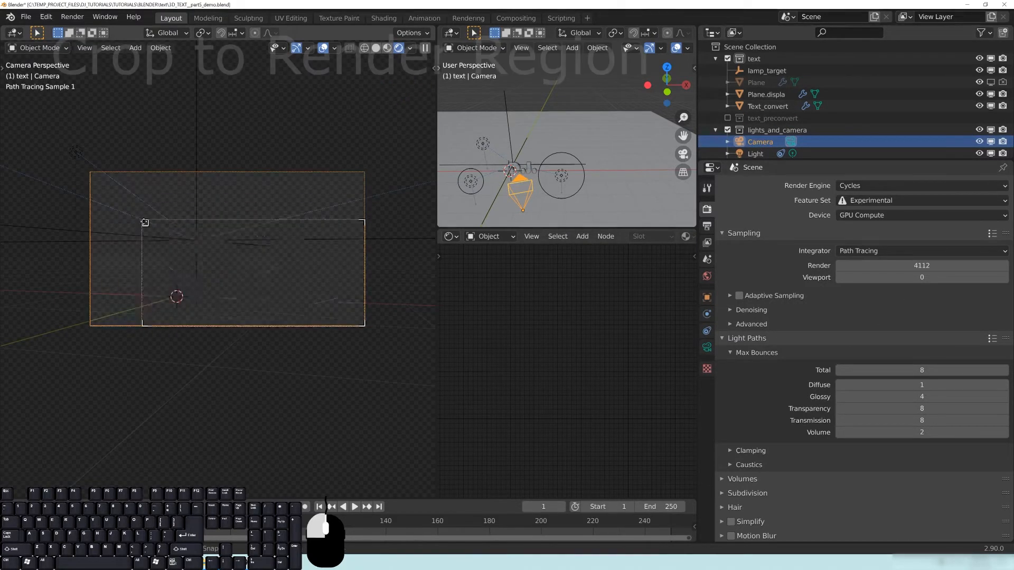
key(ctrl+b)
drag(143, 220, 246, 326)
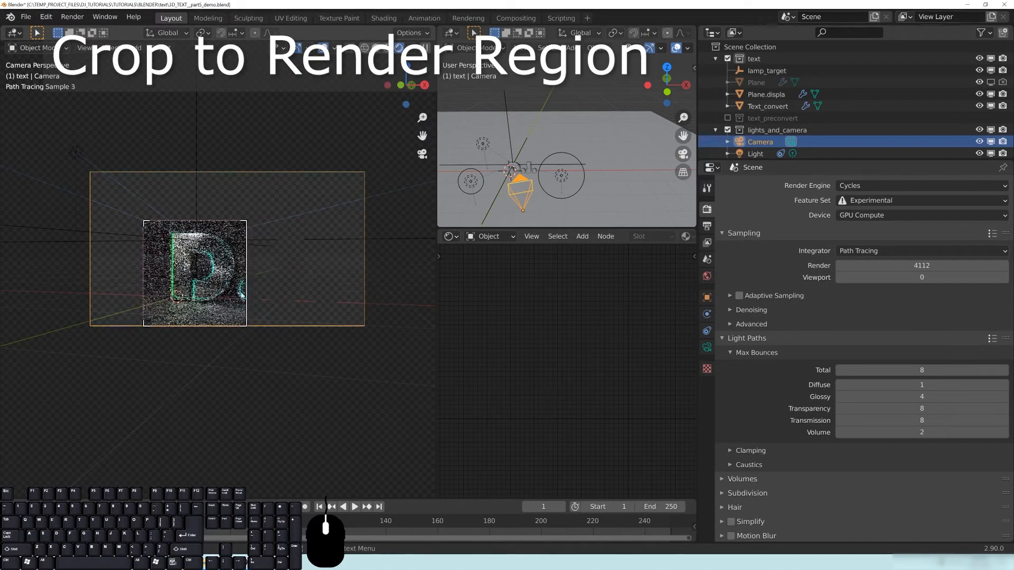
drag(148, 278, 153, 278)
drag(192, 325, 193, 319)
scroll(252, 340, up, 3)
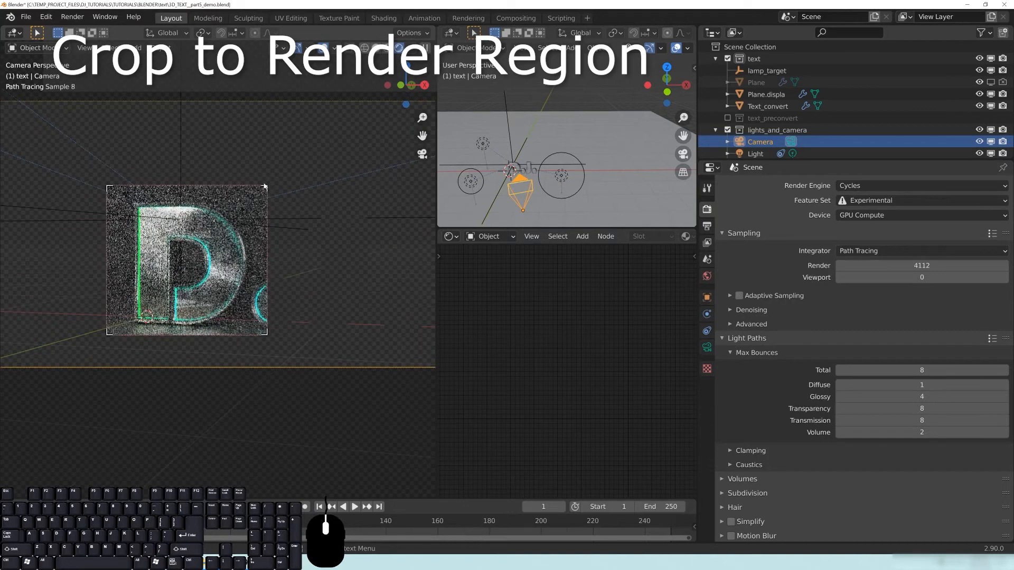
key(n)
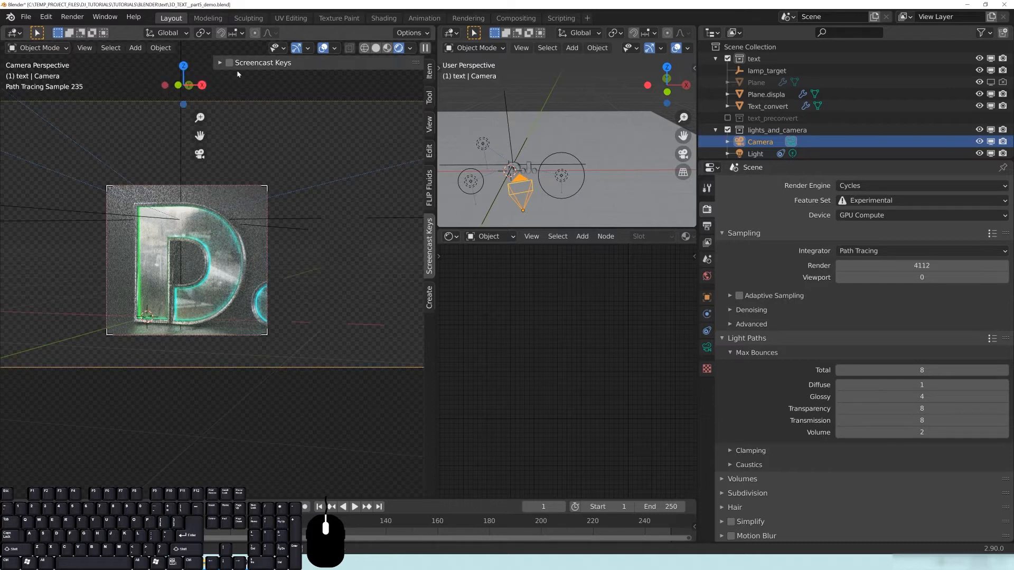
key(n)
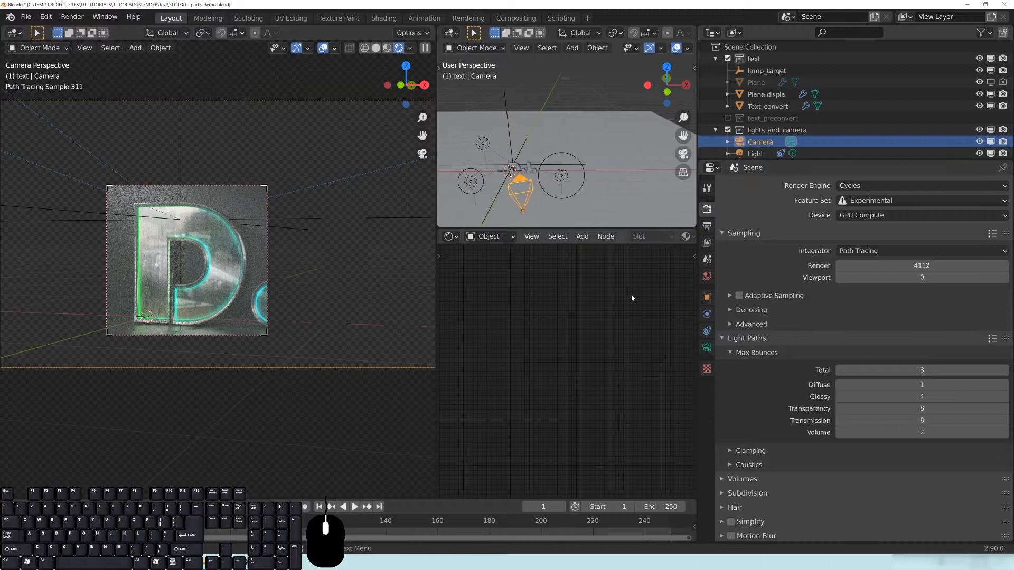
Shrink the render region to the lower part of the letter D and inspect the ground in front of it up close
scroll(135, 199, down, 1)
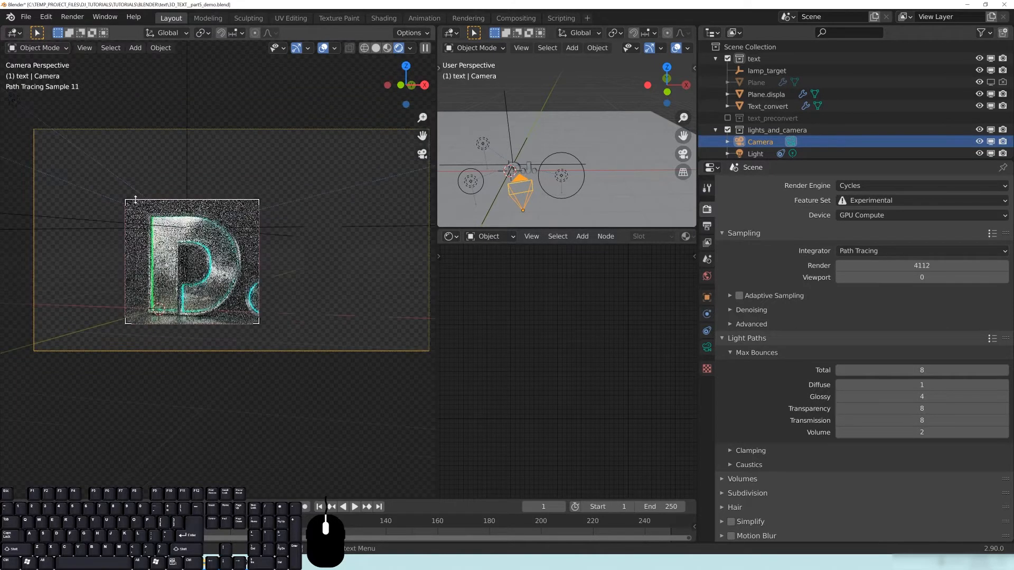
drag(135, 199, 143, 288)
drag(261, 312, 186, 266)
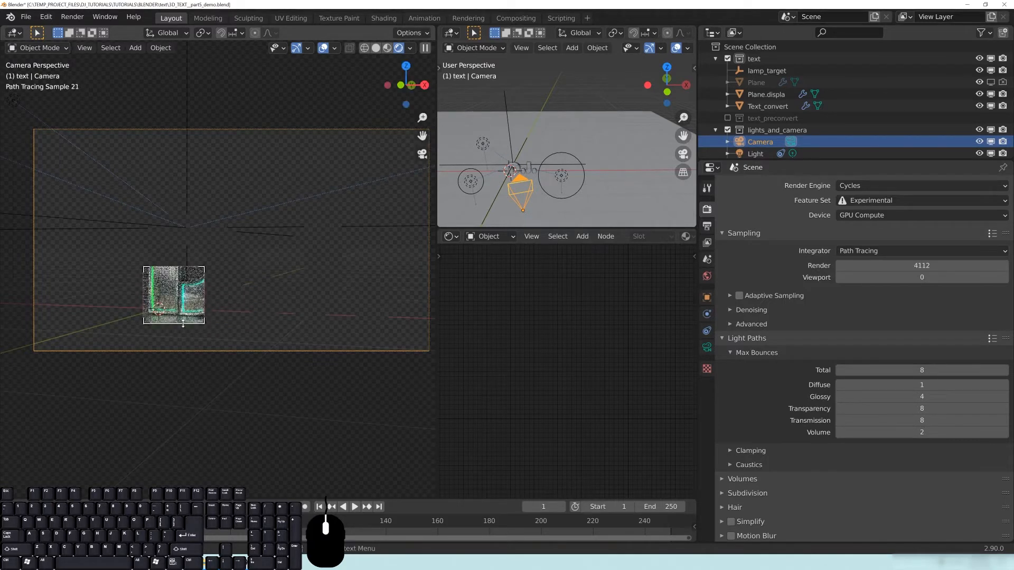
scroll(183, 323, up, 5)
shift+middle_drag(140, 396, 261, 275)
scroll(290, 354, up, 4)
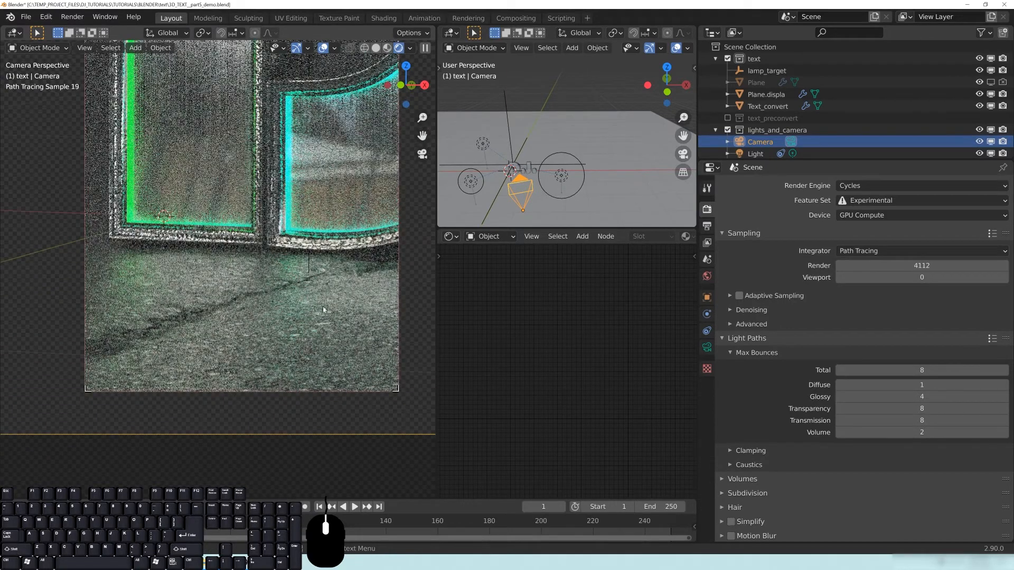
Widen the render region on both sides around the base of the letter D
scroll(275, 229, down, 6)
shift+middle_drag(193, 221, 199, 306)
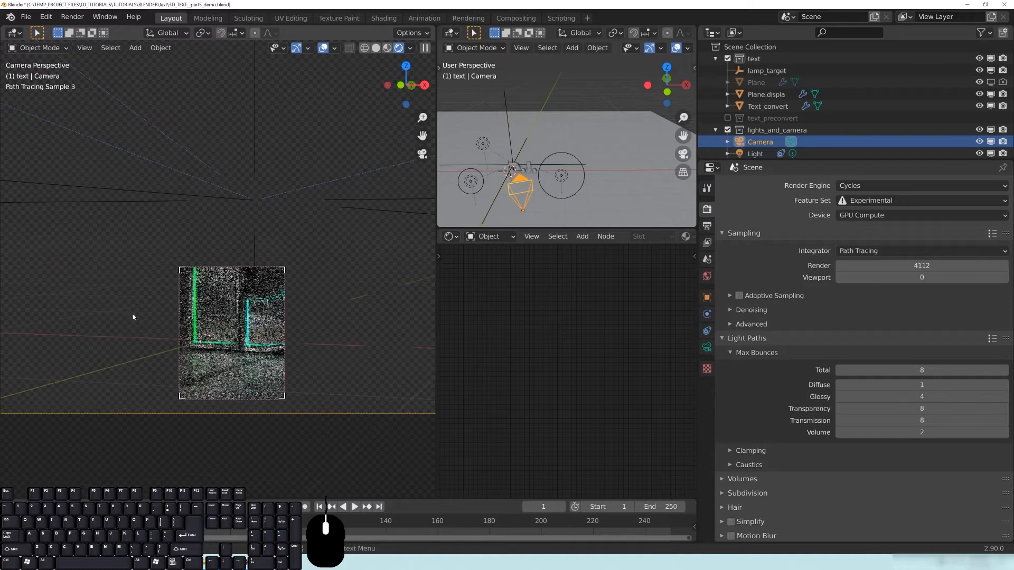
drag(179, 299, 141, 303)
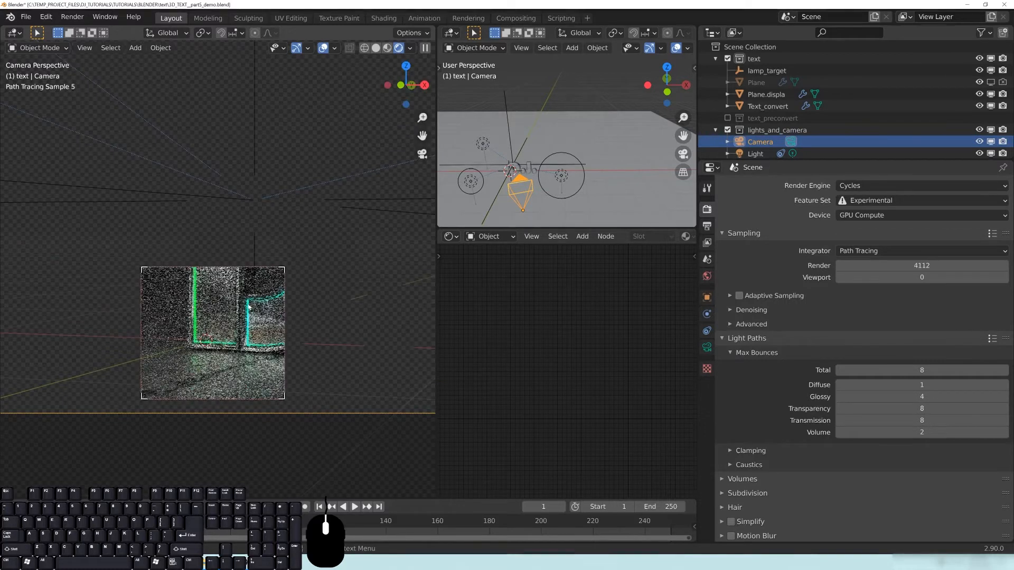
drag(283, 316, 290, 315)
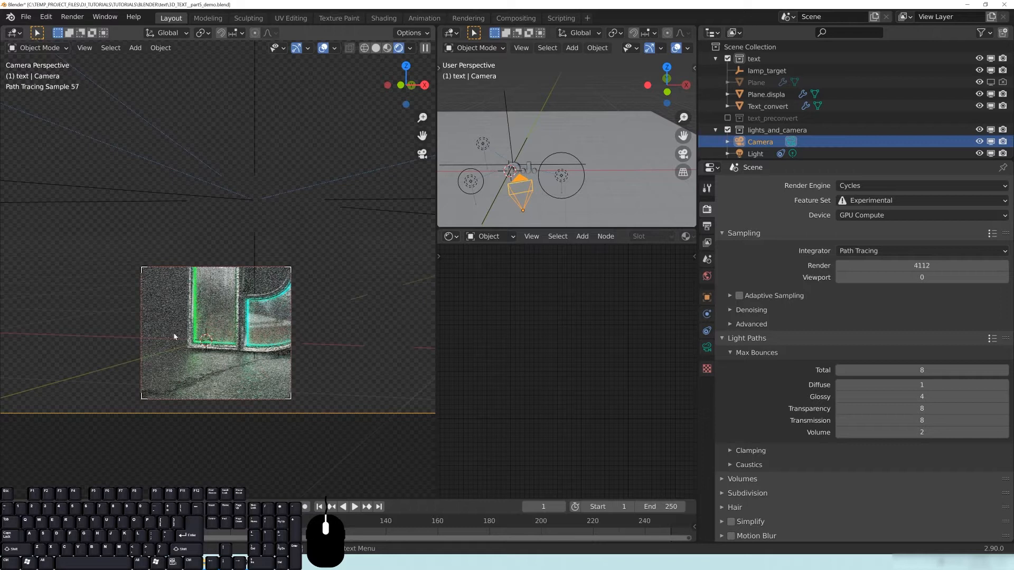
Expand the render region from its opposite corners until it covers the whole camera frame
scroll(267, 240, down, 3)
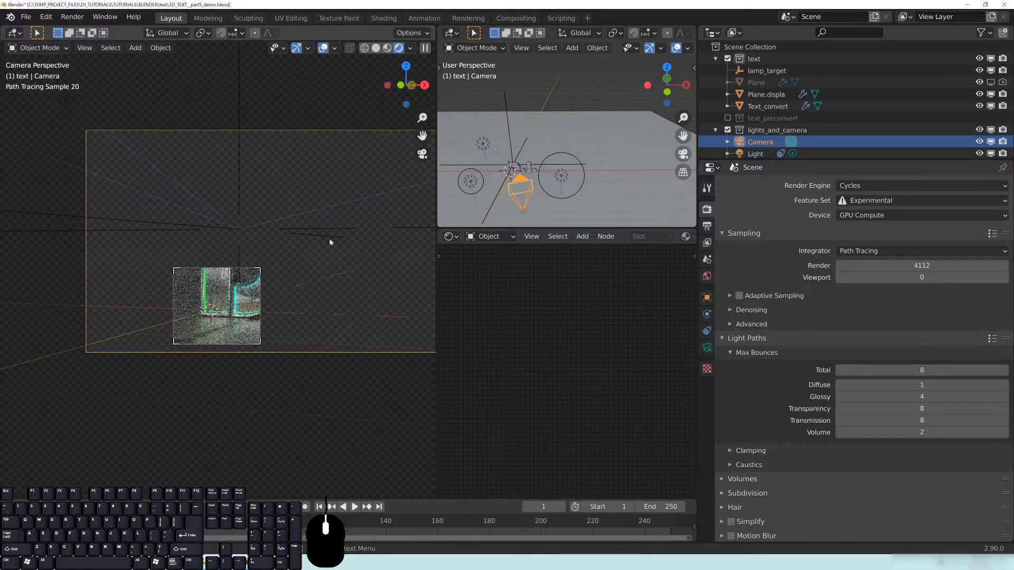
shift+middle_drag(366, 249, 346, 267)
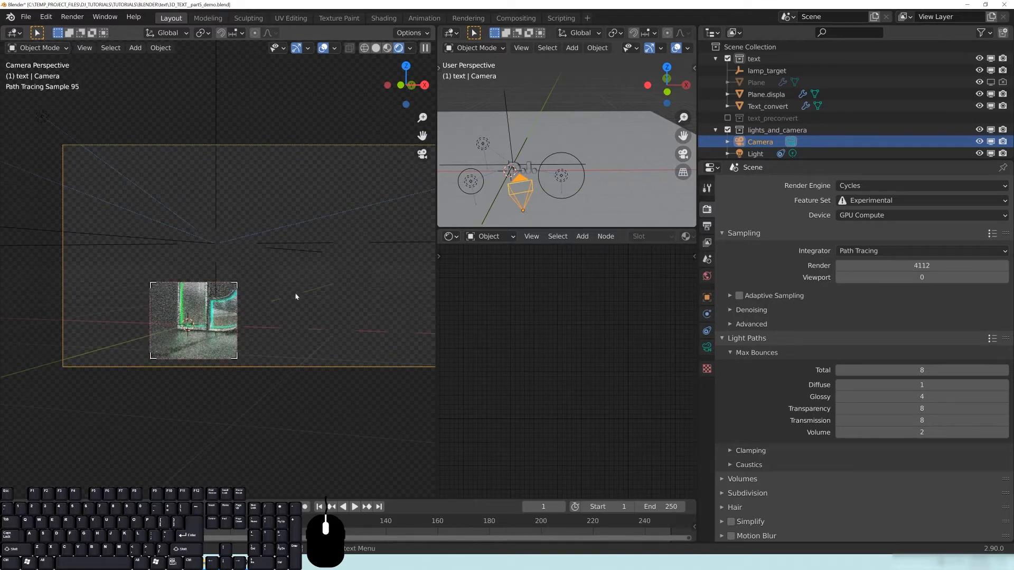
drag(153, 285, 53, 138)
scroll(336, 377, down, 1)
shift+middle_drag(334, 345, 318, 355)
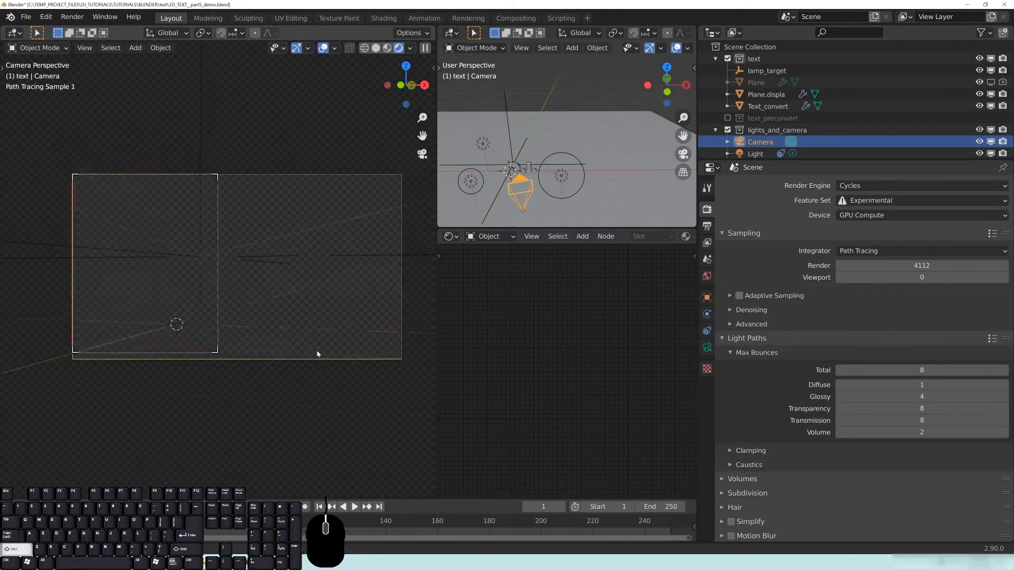
drag(218, 352, 428, 366)
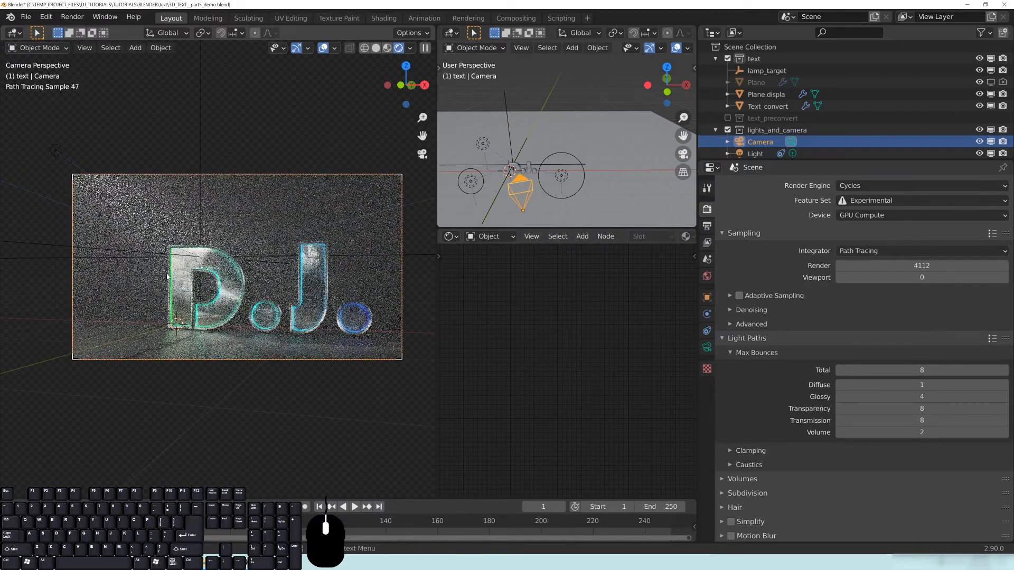
Merge the second 3D viewport and the node editor away so the camera view fills the workspace
drag(693, 232, 544, 87)
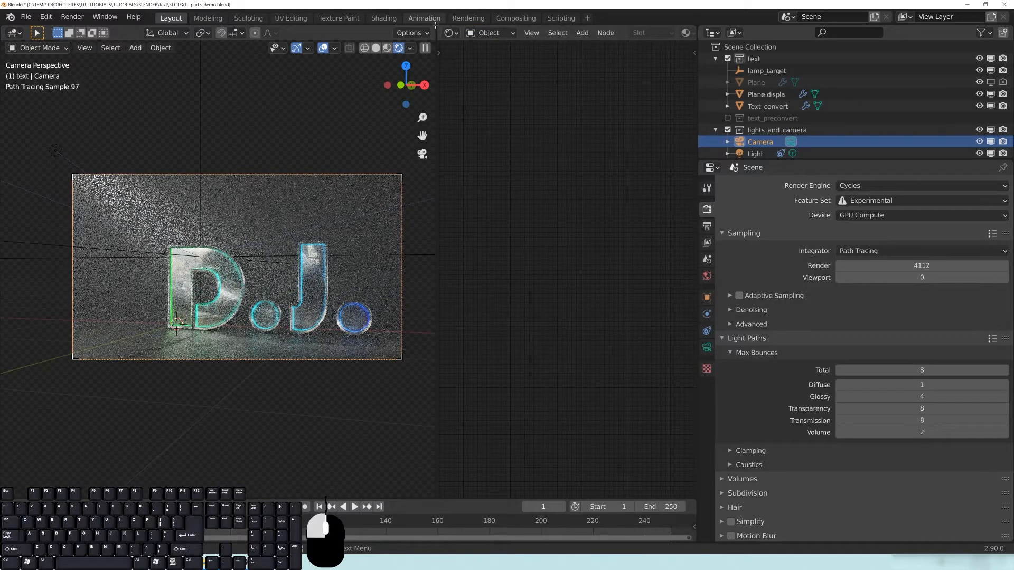
drag(434, 26, 599, 226)
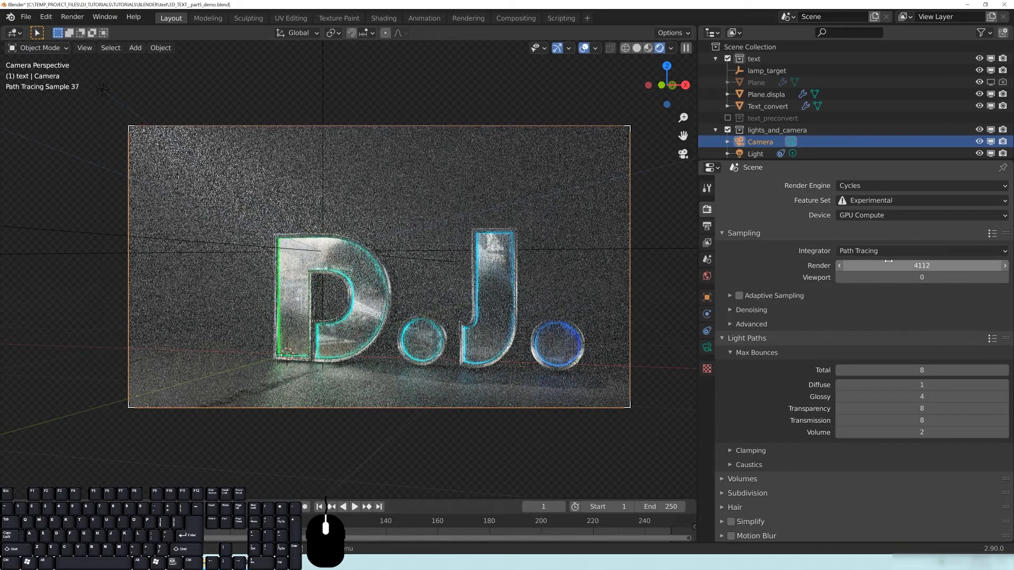
Resize the render region to cover only most of the letter D and the backdrop above it
drag(131, 127, 239, 225)
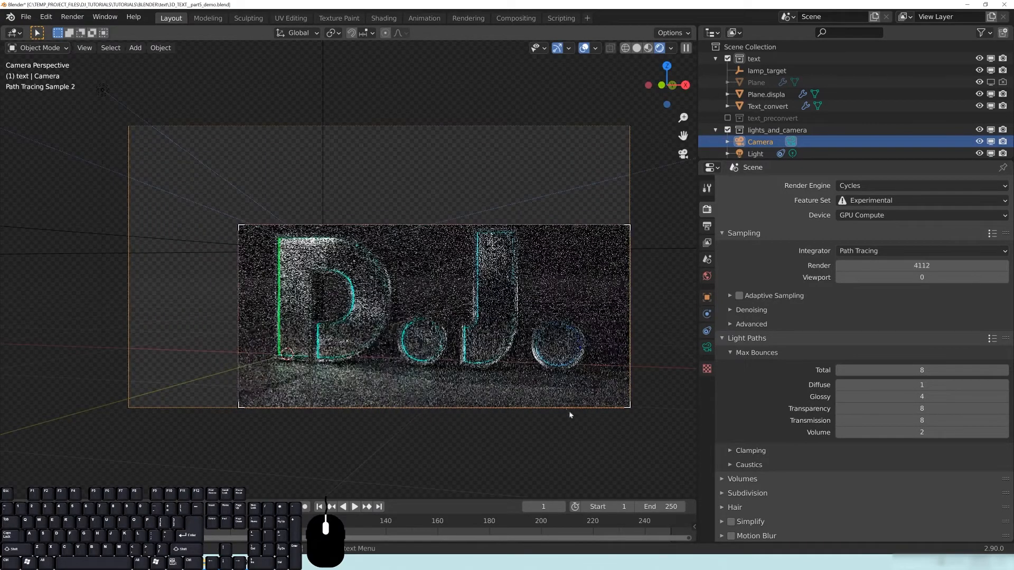
drag(627, 405, 357, 356)
mouse_move(241, 227)
mouse_down()
mouse_move(213, 153)
mouse_move(172, 129)
mouse_up()
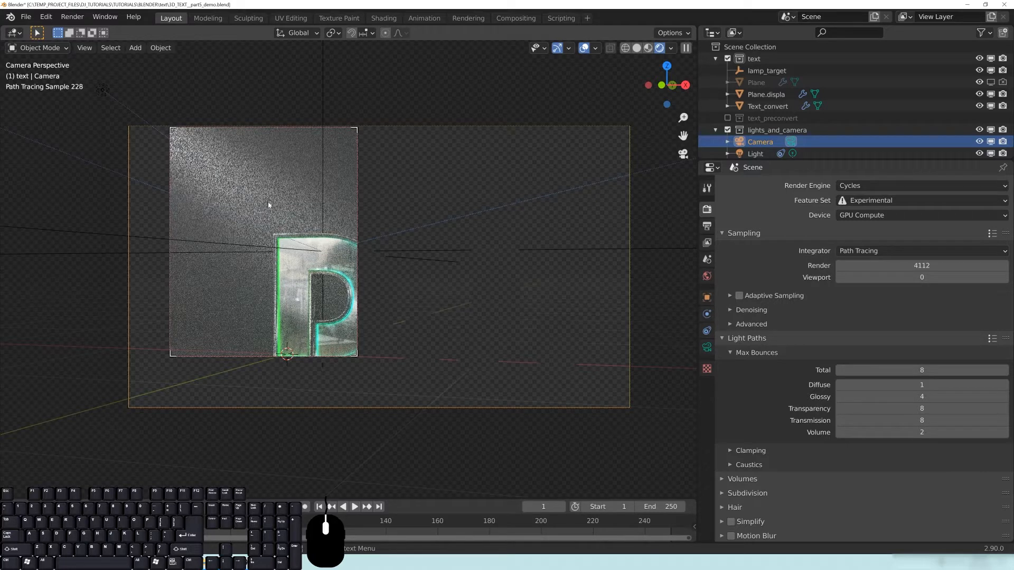
Stretch the render region back out to the edges of the full camera frame
drag(152, 156, 129, 156)
drag(164, 127, 165, 125)
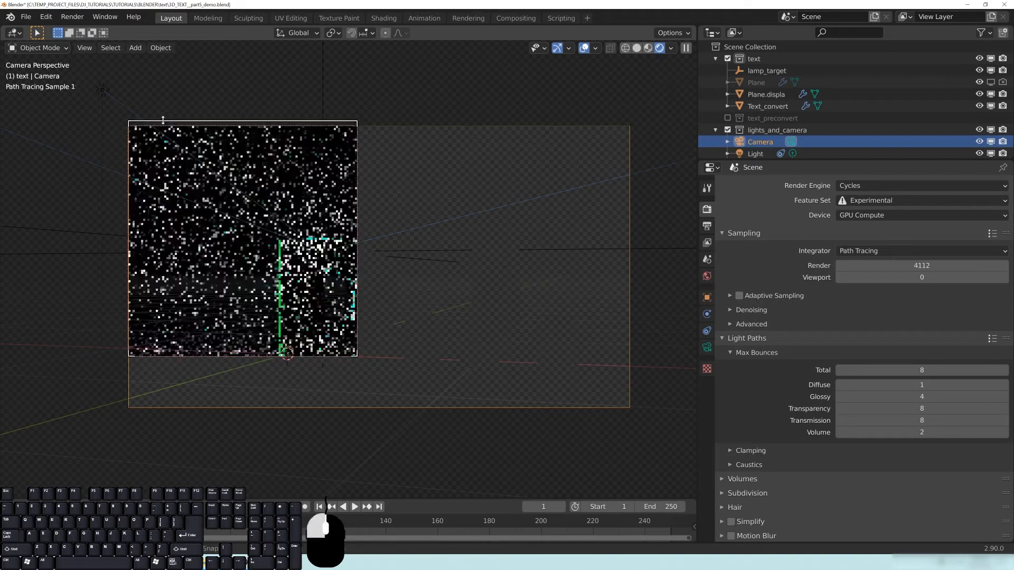
drag(354, 353, 630, 408)
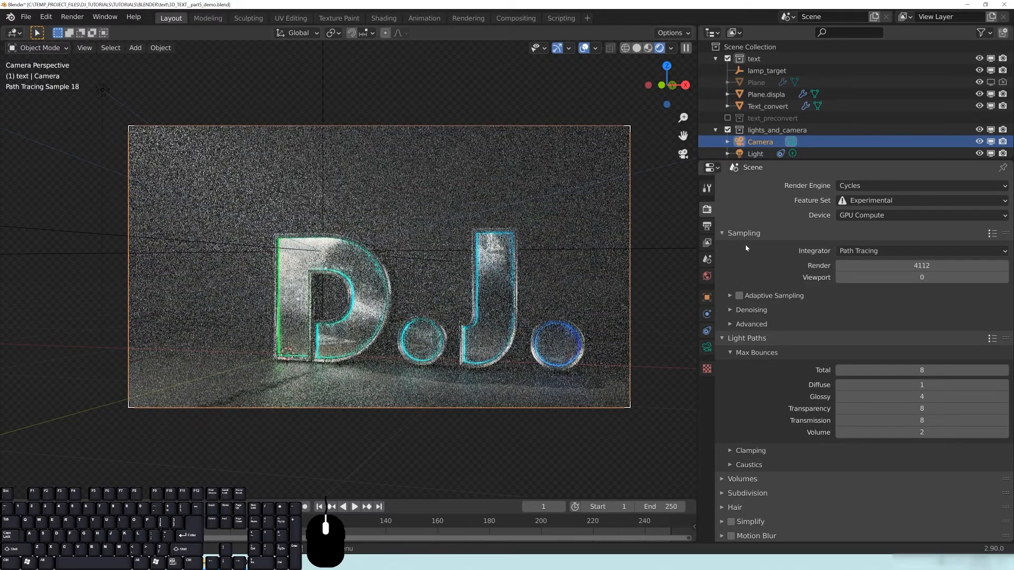
Set the Cycles viewport sample count to 32
double_click(890, 277)
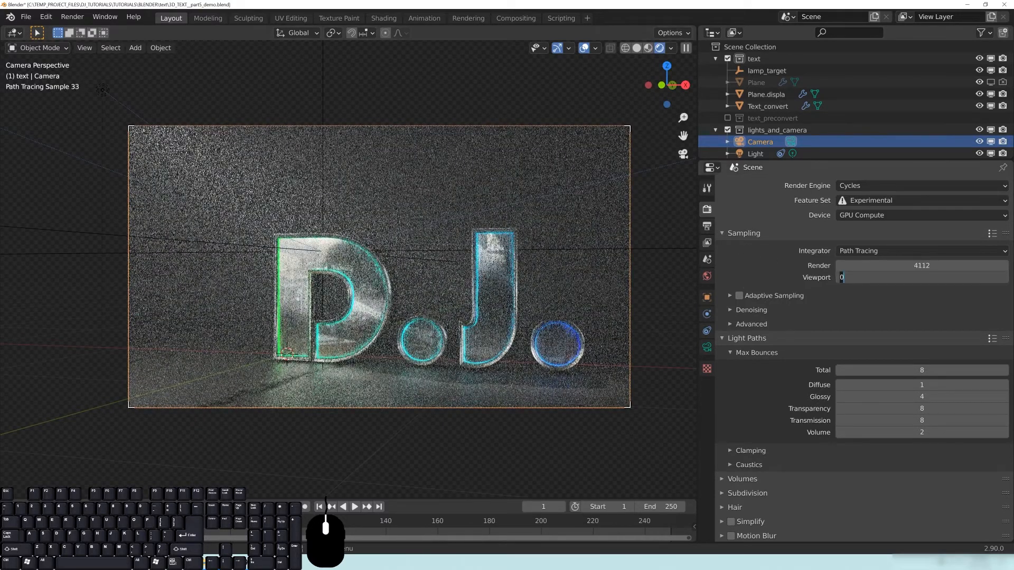
text(32)
key(Return)
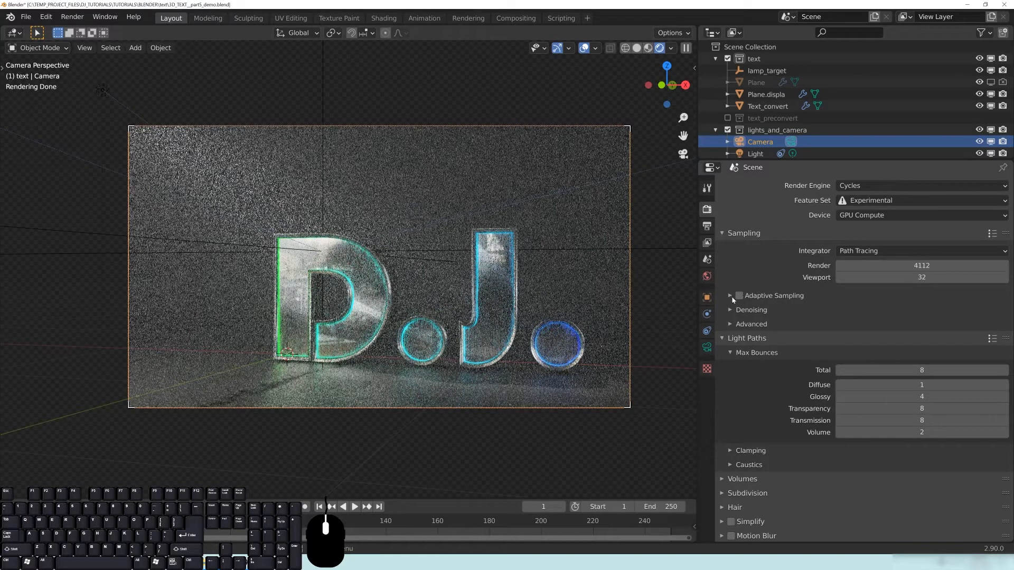
Enable viewport denoising with the Automatic denoiser
click(754, 311)
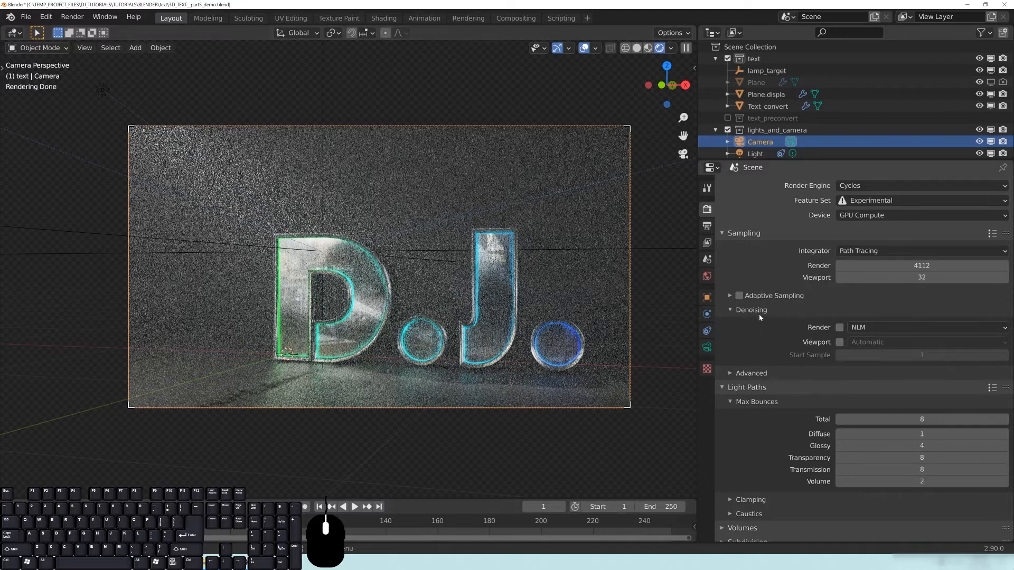
click(839, 342)
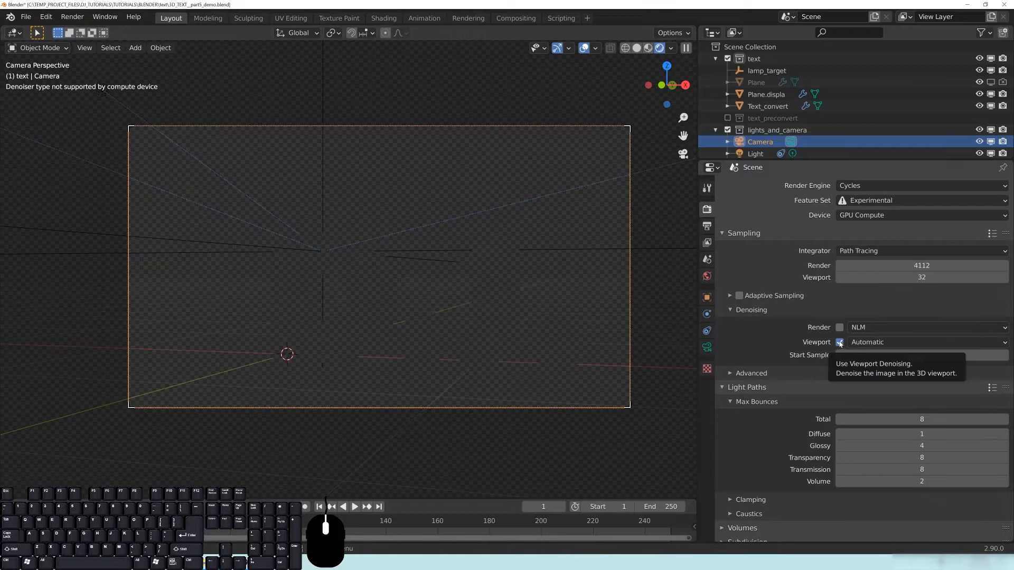
click(881, 342)
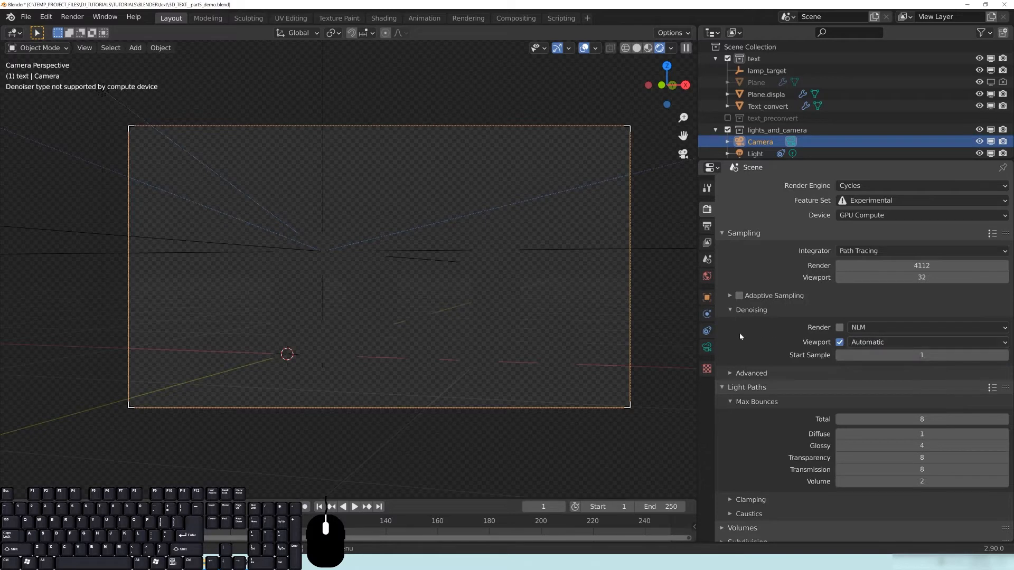
Save the file and restart the viewport's rendered preview by changing to Solid shading and back to Rendered
click(637, 48)
key(ctrl+s)
click(675, 48)
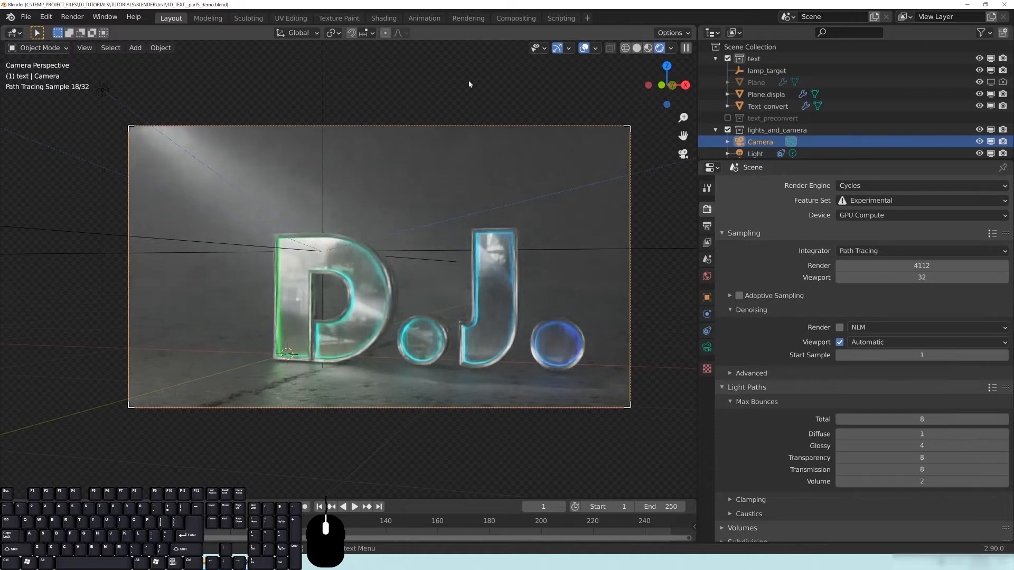
With the viewport overlays temporarily hidden, set the Cycles viewport sample count to 0, and turn off viewport denoising
click(585, 50)
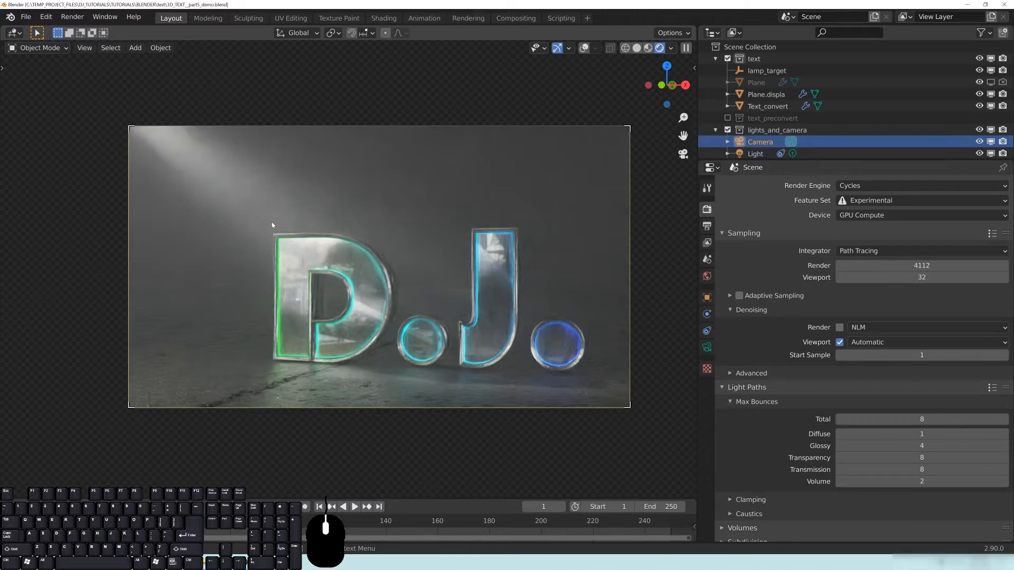
click(898, 277)
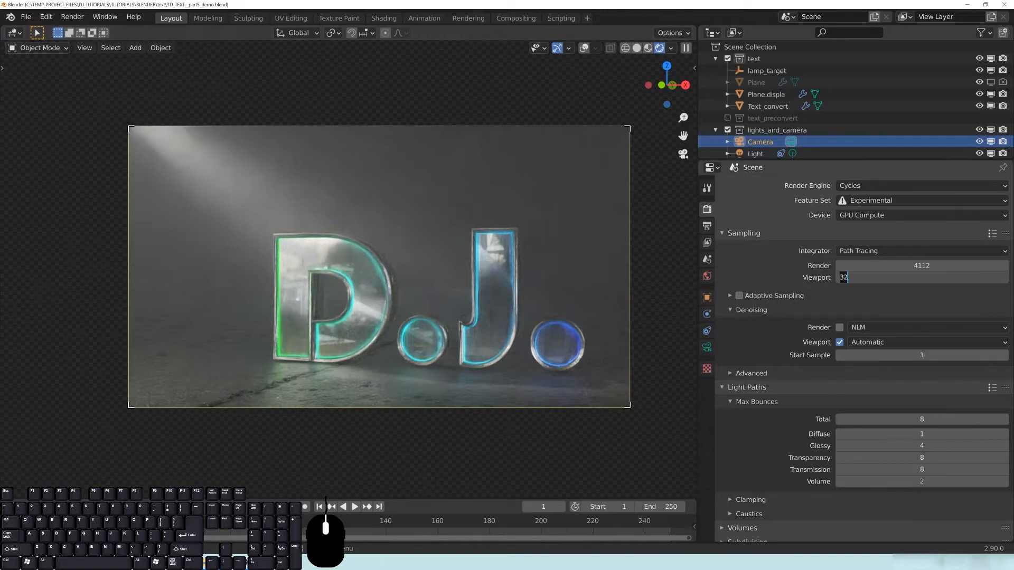
text(0)
key(Return)
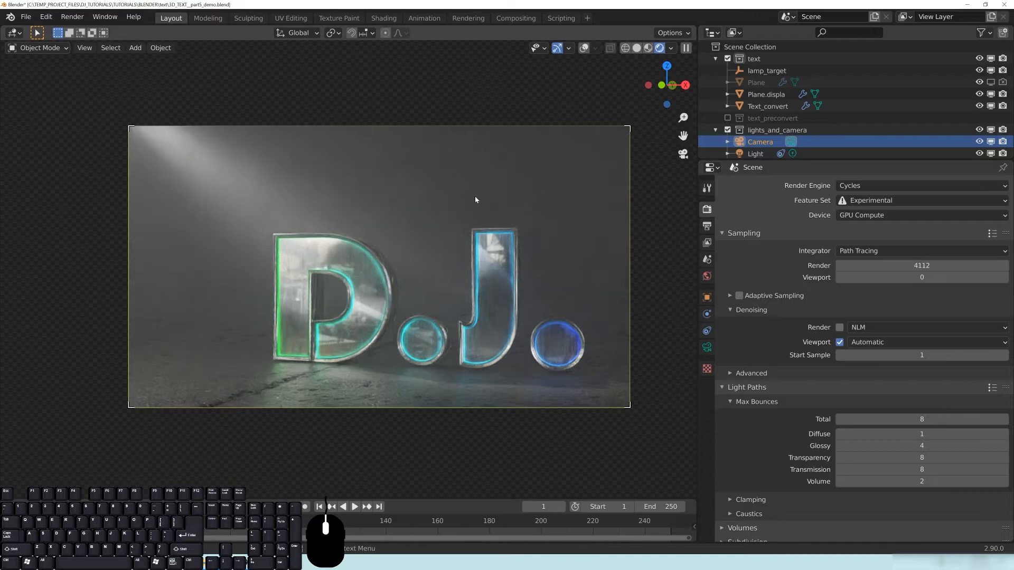
click(584, 49)
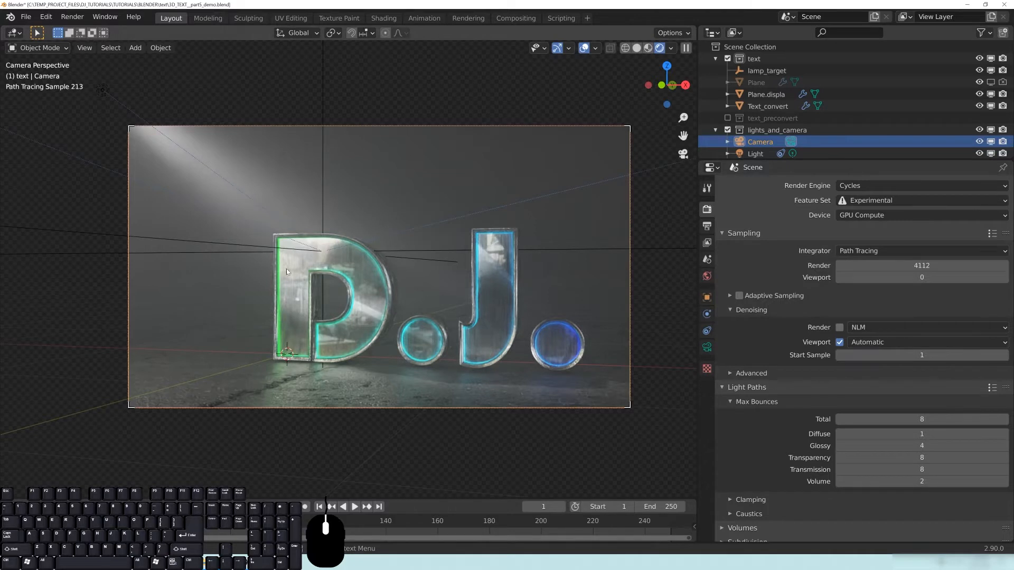
click(839, 342)
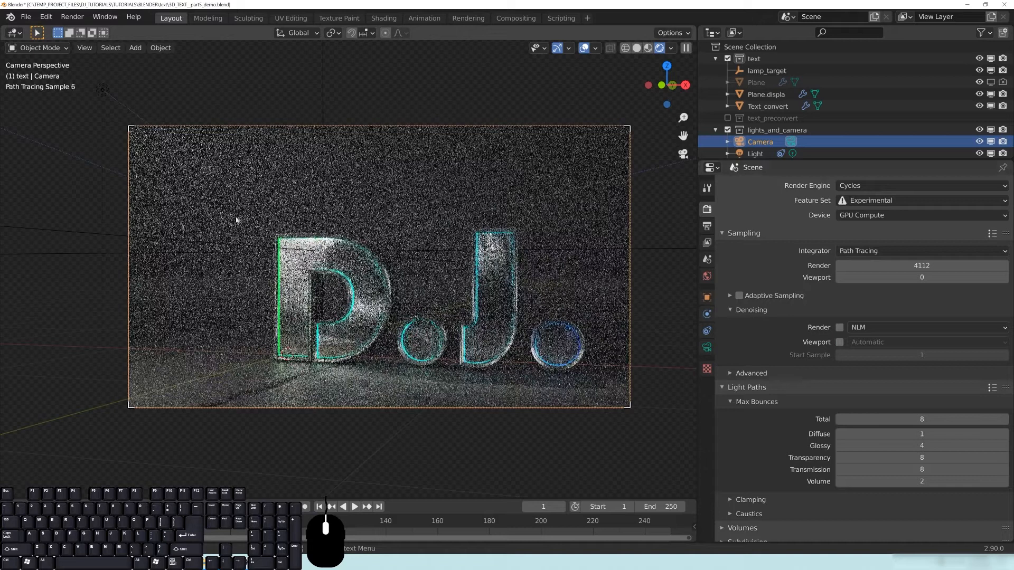
Examine the Advanced and Adaptive Sampling settings, and collapse the Light Paths section
scroll(783, 369, down, 1)
scroll(783, 370, down, 3)
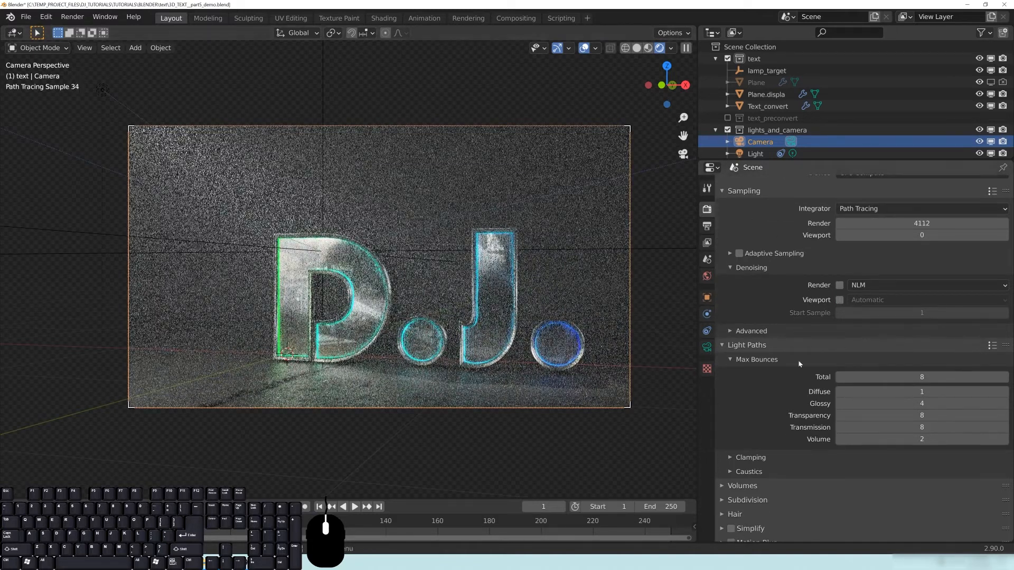
click(760, 334)
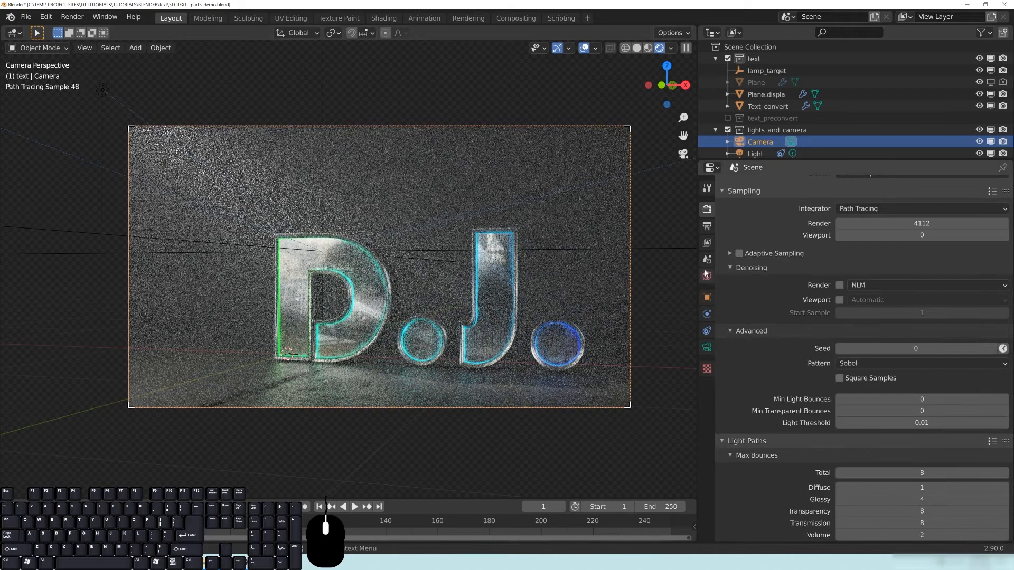
click(751, 268)
click(772, 254)
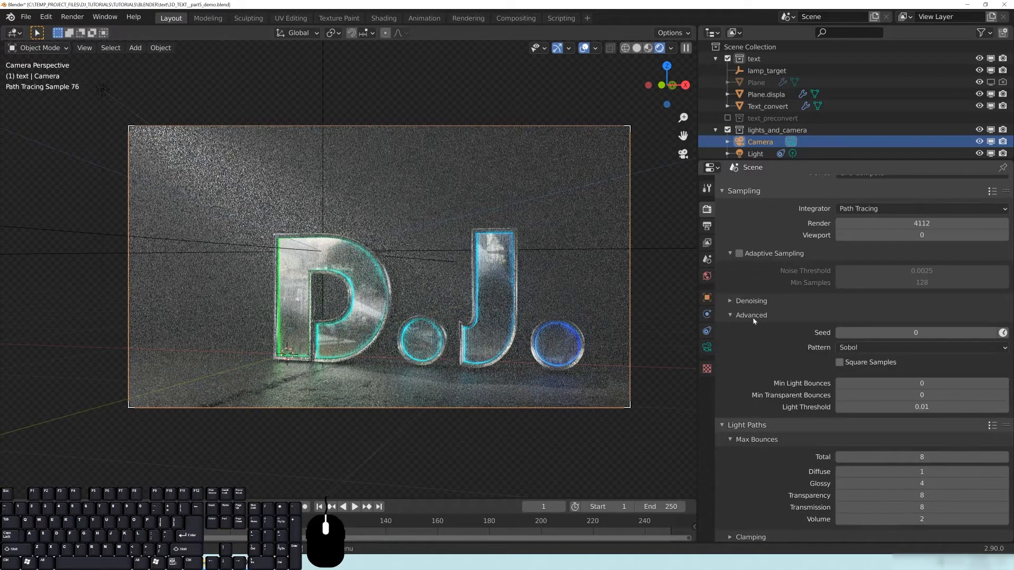
click(751, 314)
scroll(759, 389, up, 2)
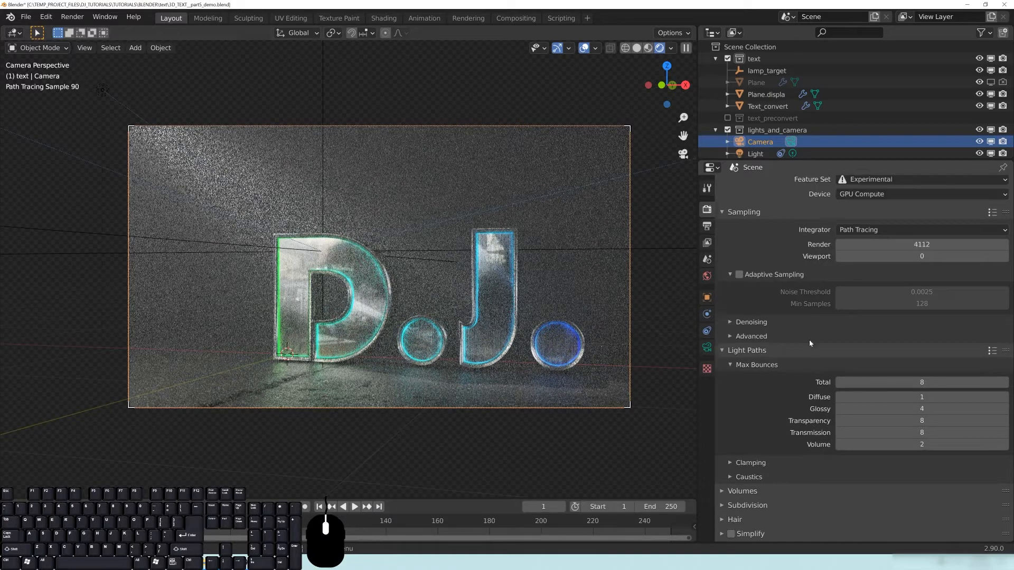
click(752, 366)
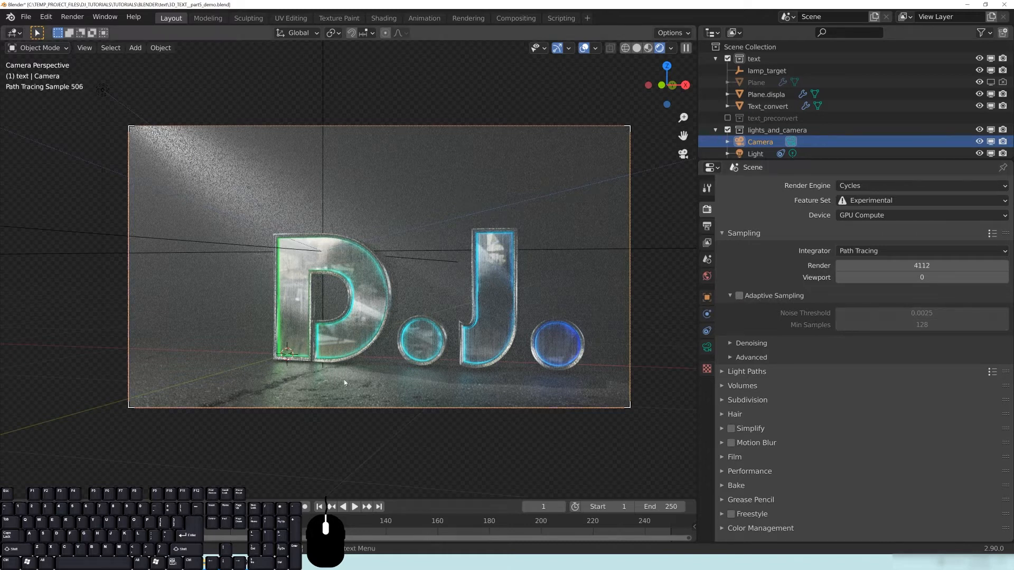
Shrink the render region to the lower part of the letter D and stretch it back to the full camera frame
drag(129, 127, 255, 277)
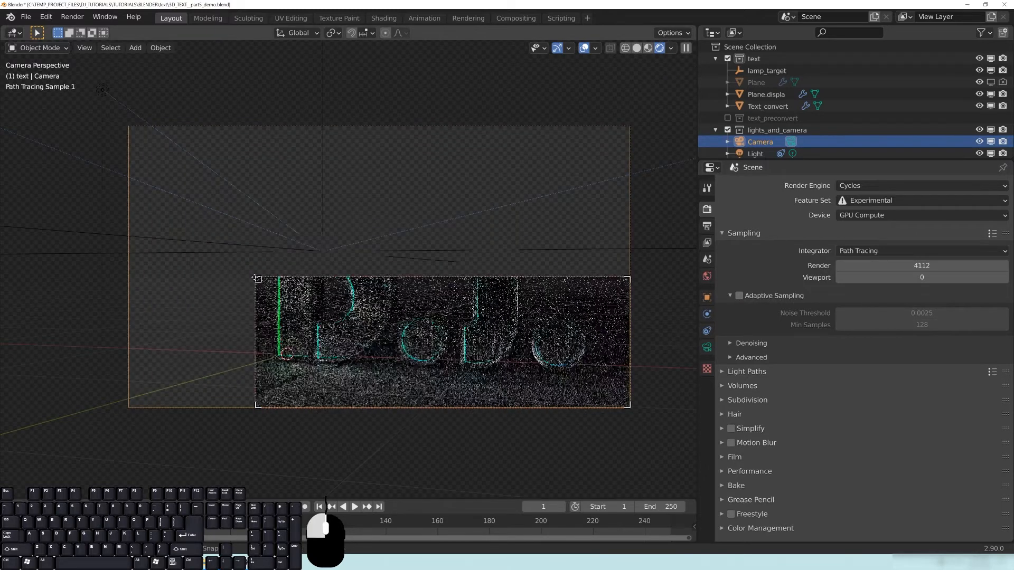
drag(630, 384, 341, 384)
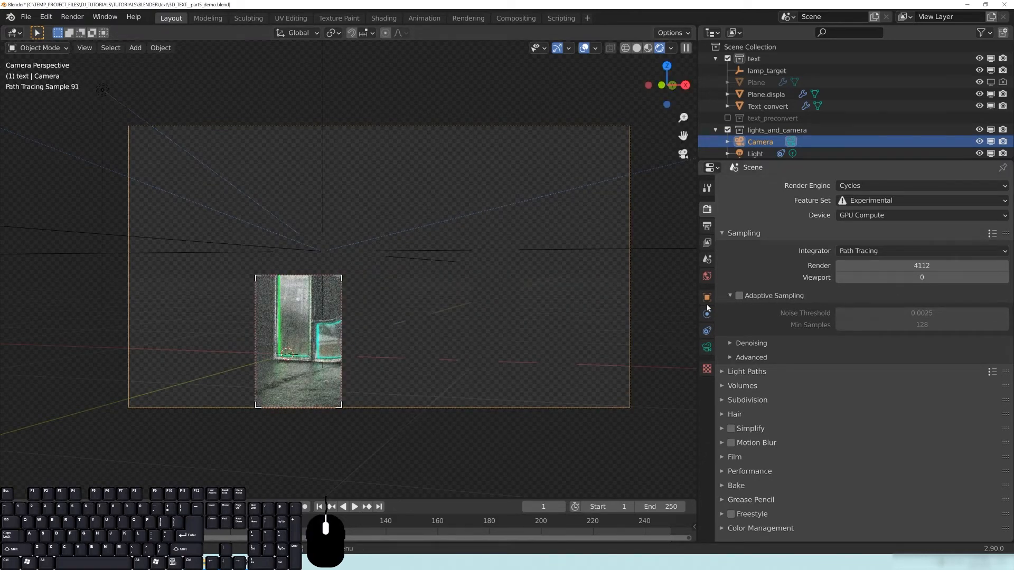
drag(256, 275, 127, 125)
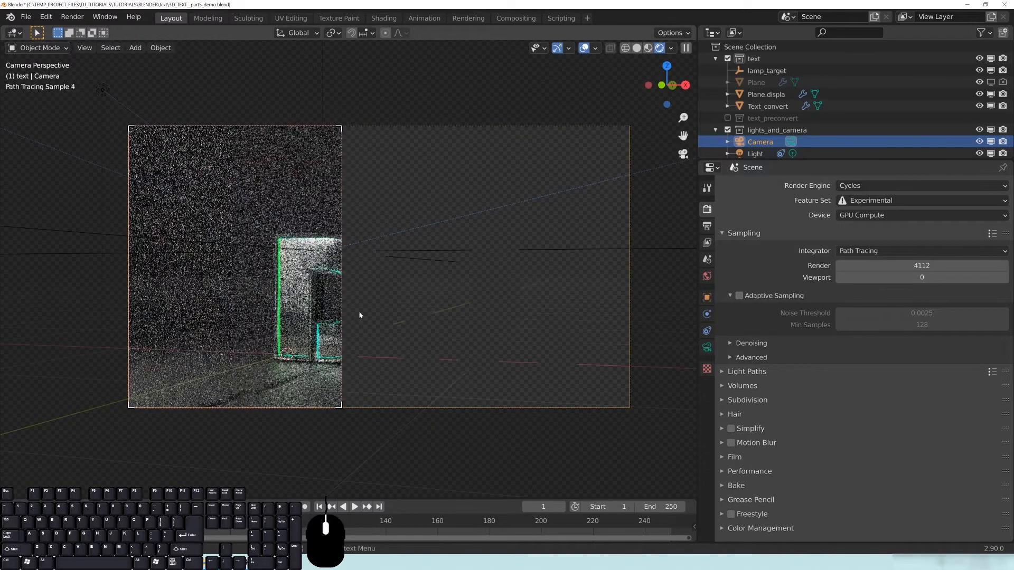
drag(343, 292, 650, 289)
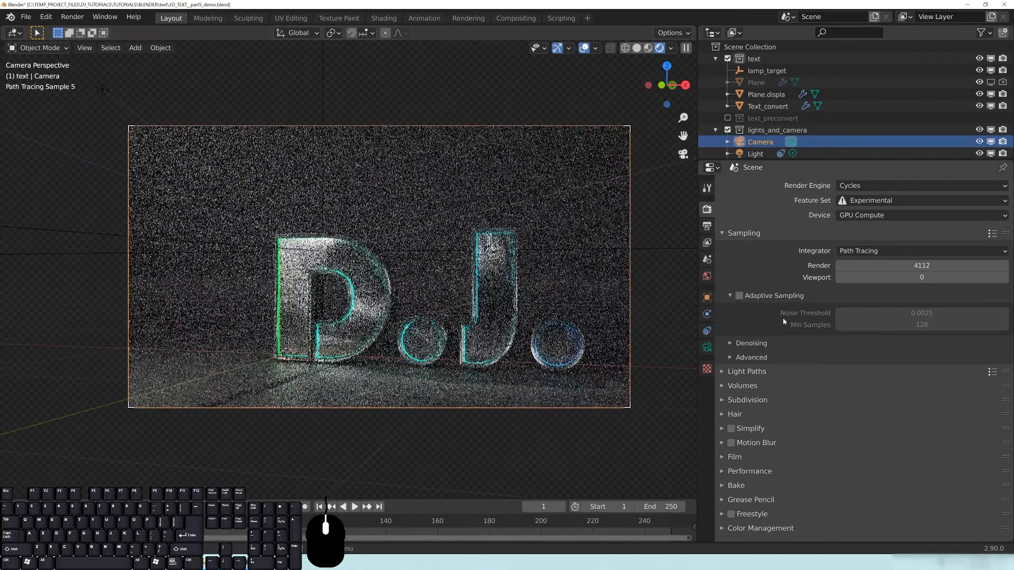
Examine the Light Paths settings: the maximum bounces, the integrator presets and the clamping values
click(768, 297)
click(743, 339)
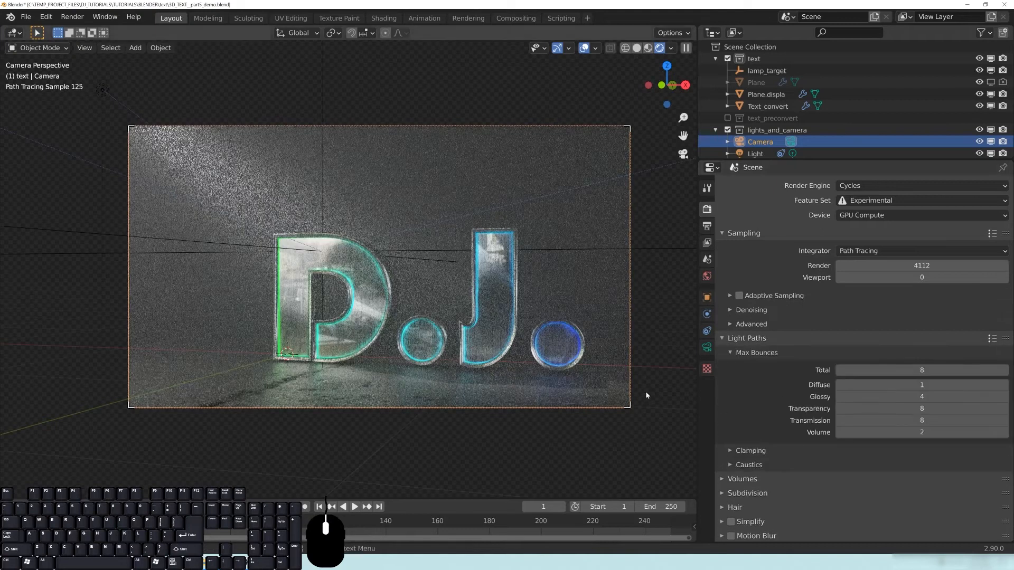
click(747, 357)
click(747, 357)
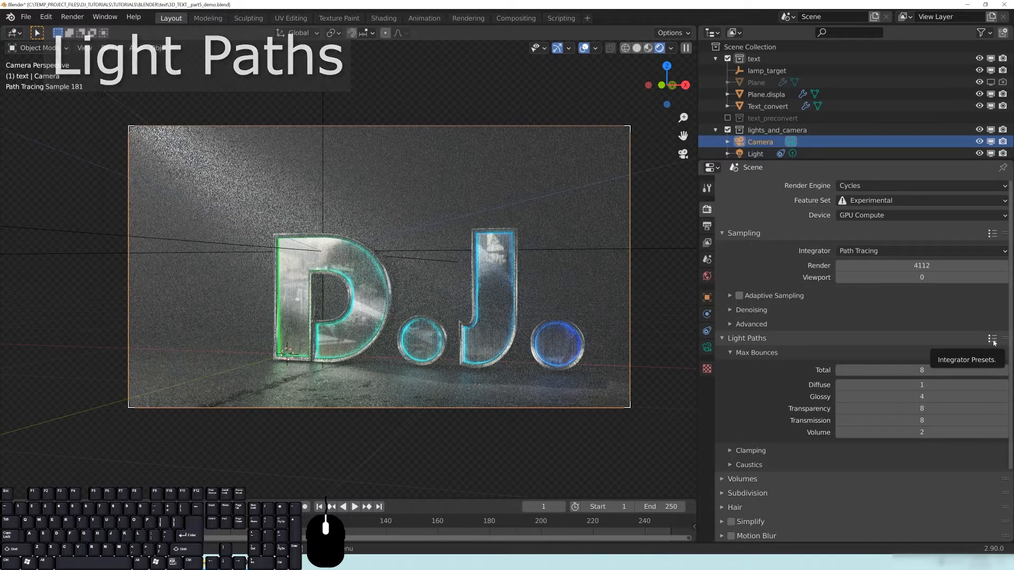
click(992, 338)
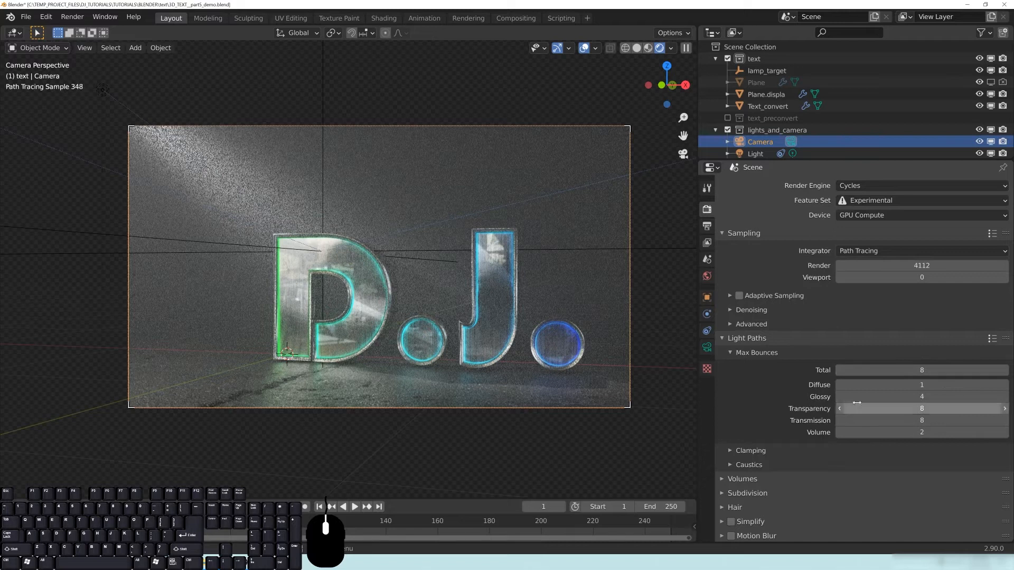
click(991, 338)
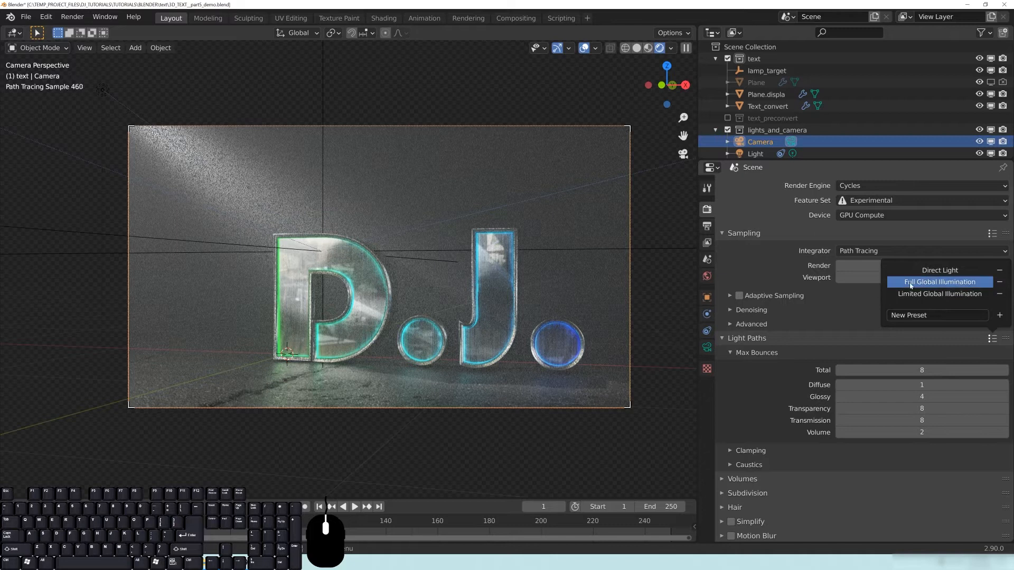
click(757, 353)
click(750, 367)
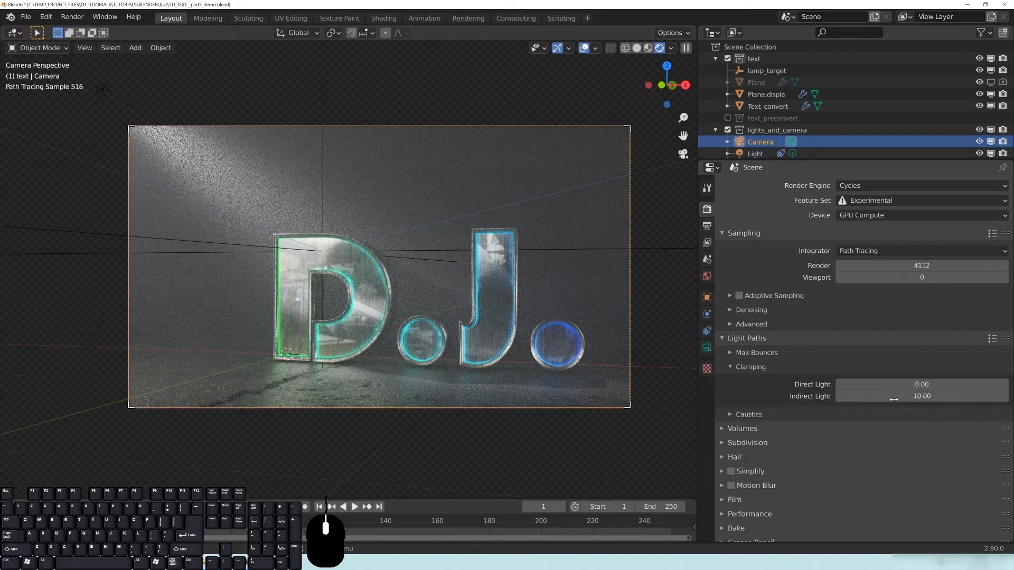
click(754, 368)
Enable both reflective and refractive caustics in the Light Paths settings
click(753, 381)
click(840, 413)
click(839, 426)
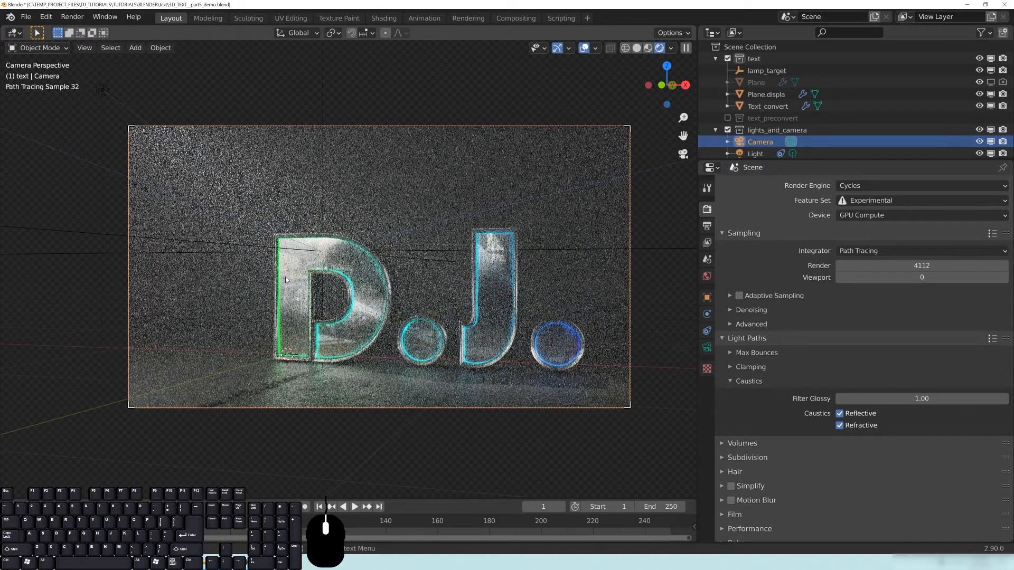
Turn off reflective and refractive caustics to compare the preview, and turn both back on
click(840, 415)
click(840, 426)
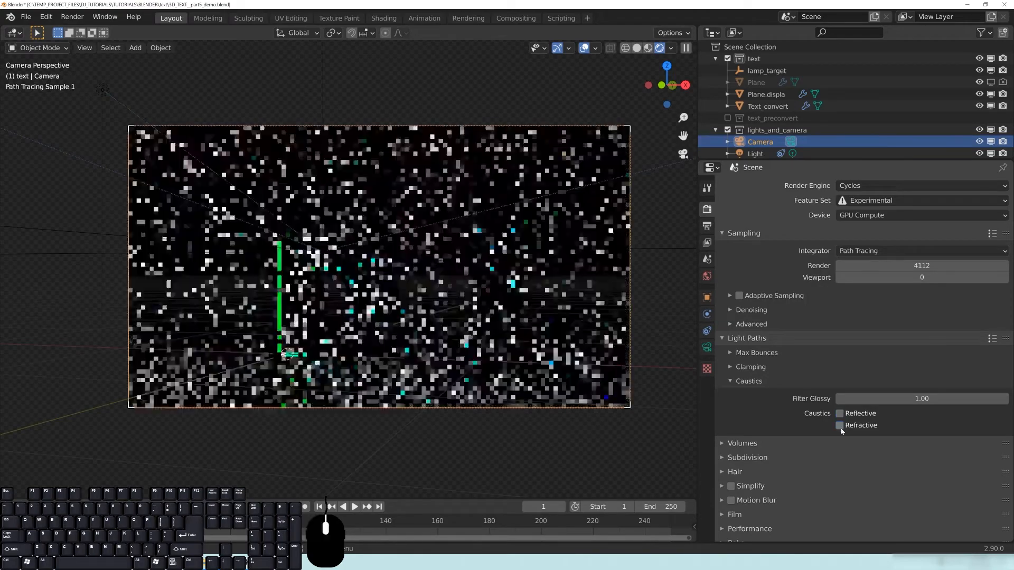
click(840, 426)
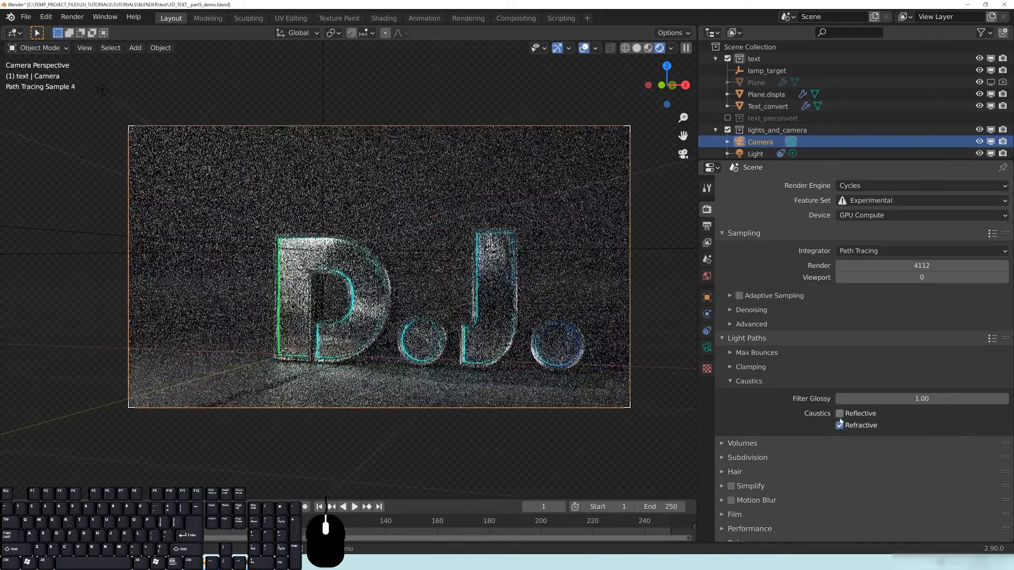
click(840, 414)
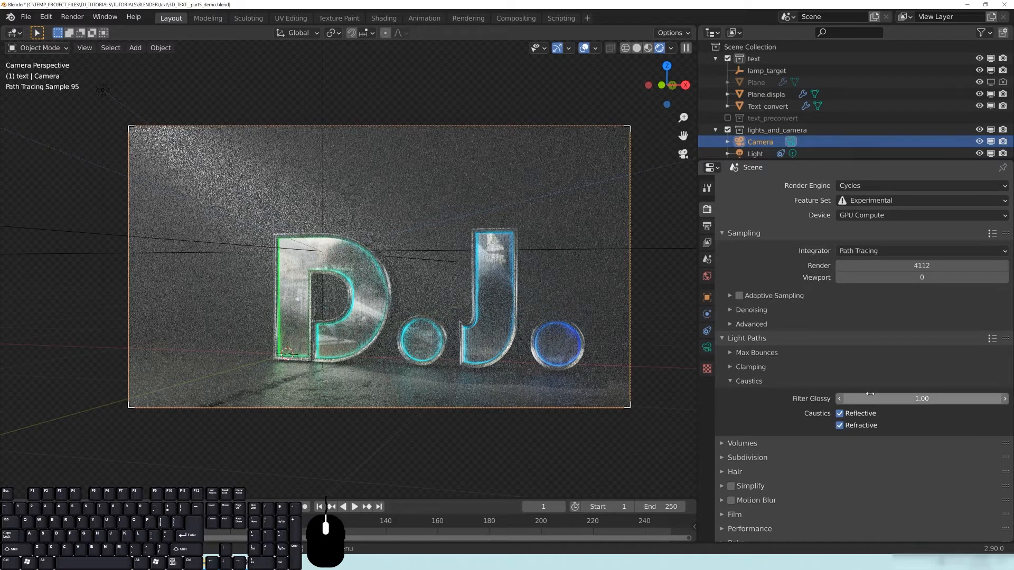
click(743, 381)
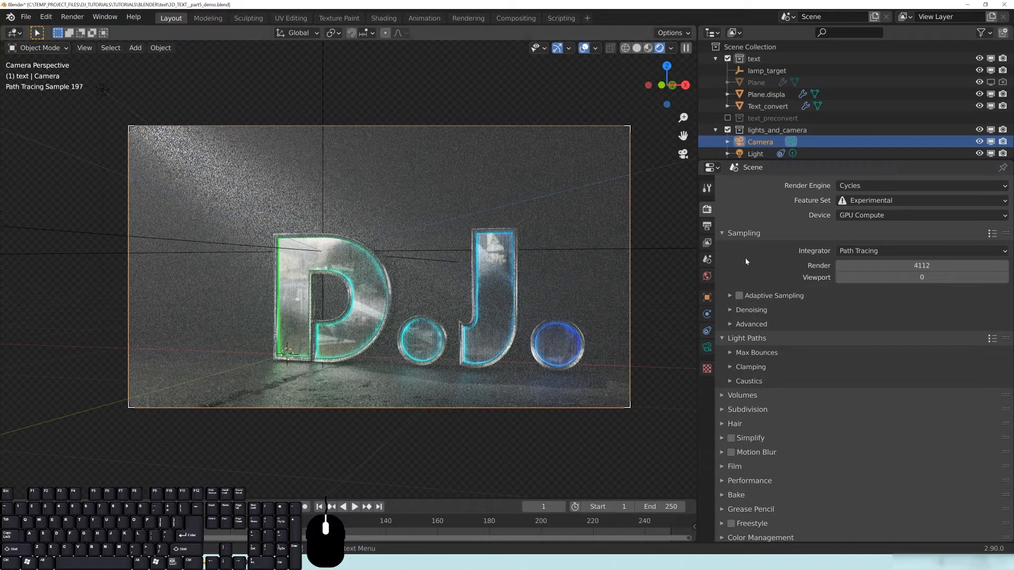
Examine the Volumes step settings and the Feature Set options, keeping Experimental selected
click(753, 381)
click(754, 381)
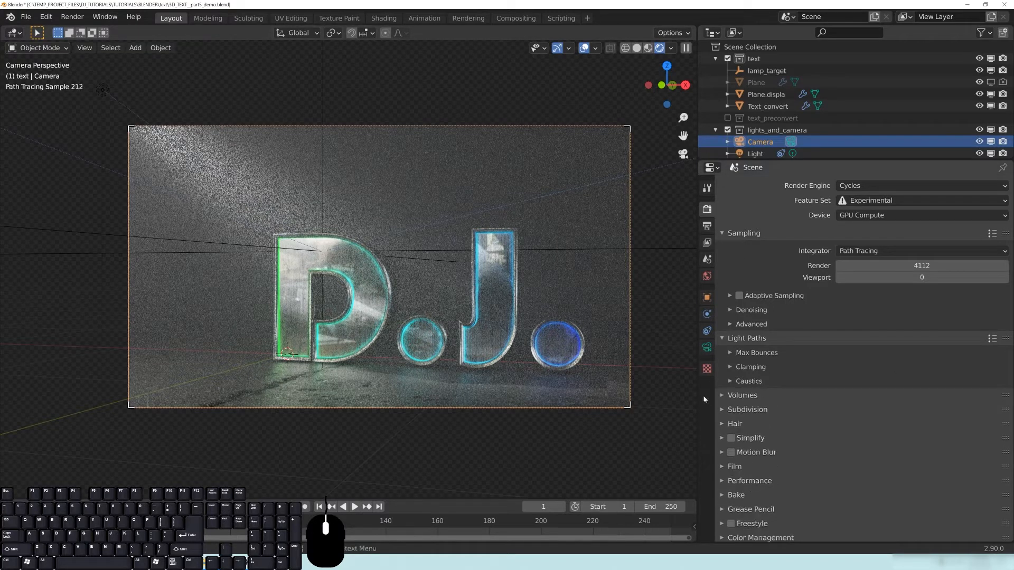
click(749, 396)
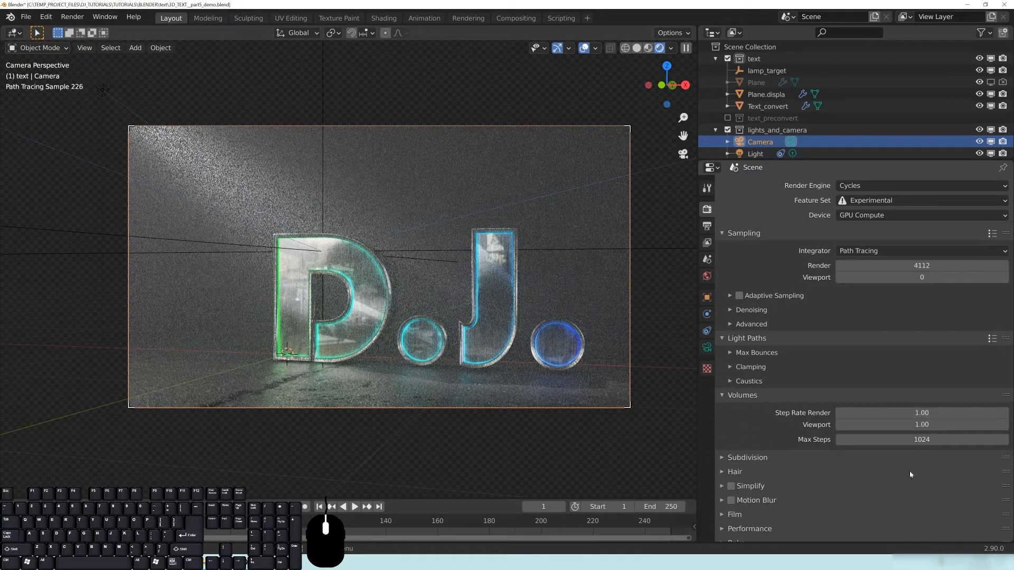
click(740, 395)
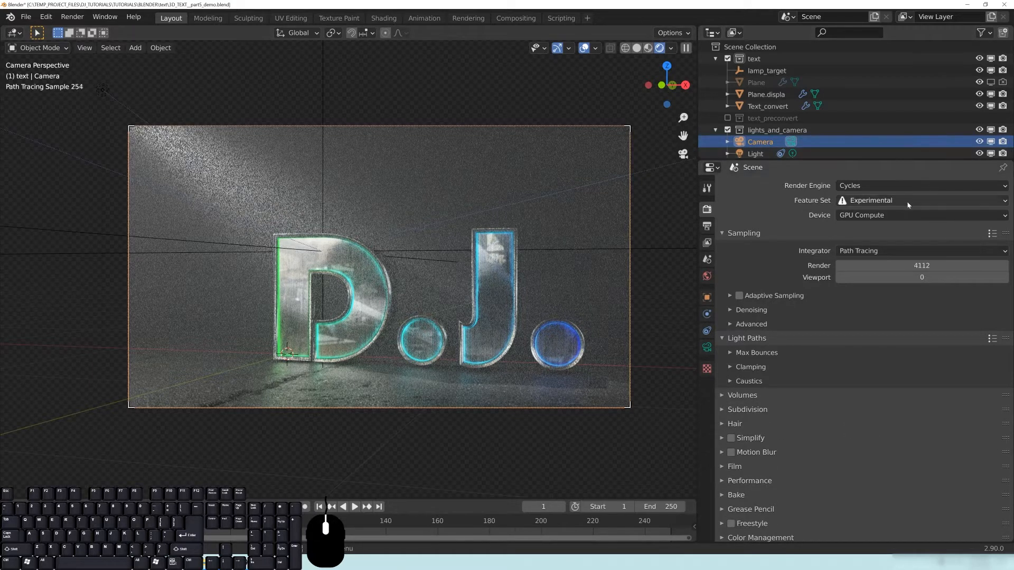
click(875, 205)
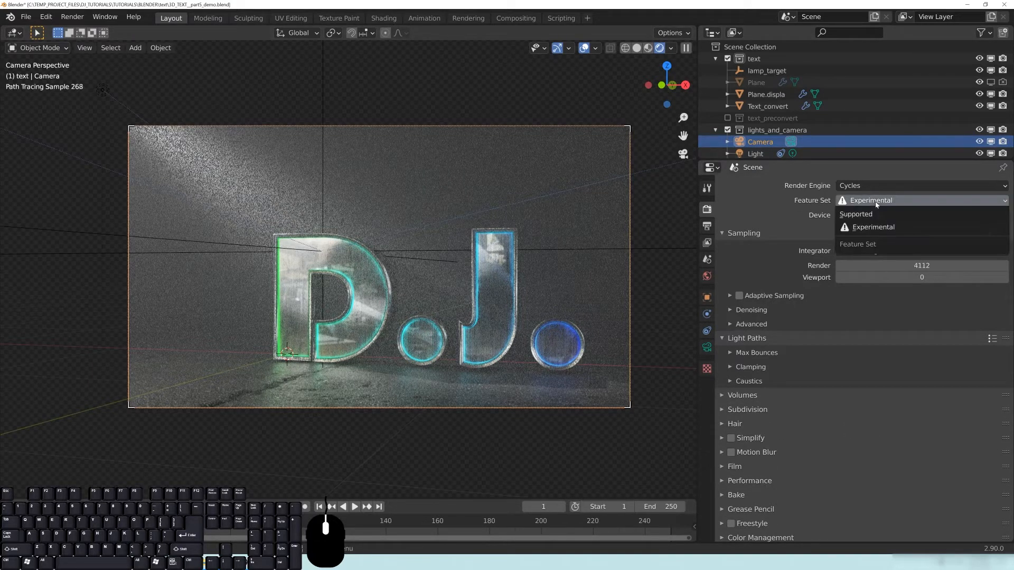
click(871, 226)
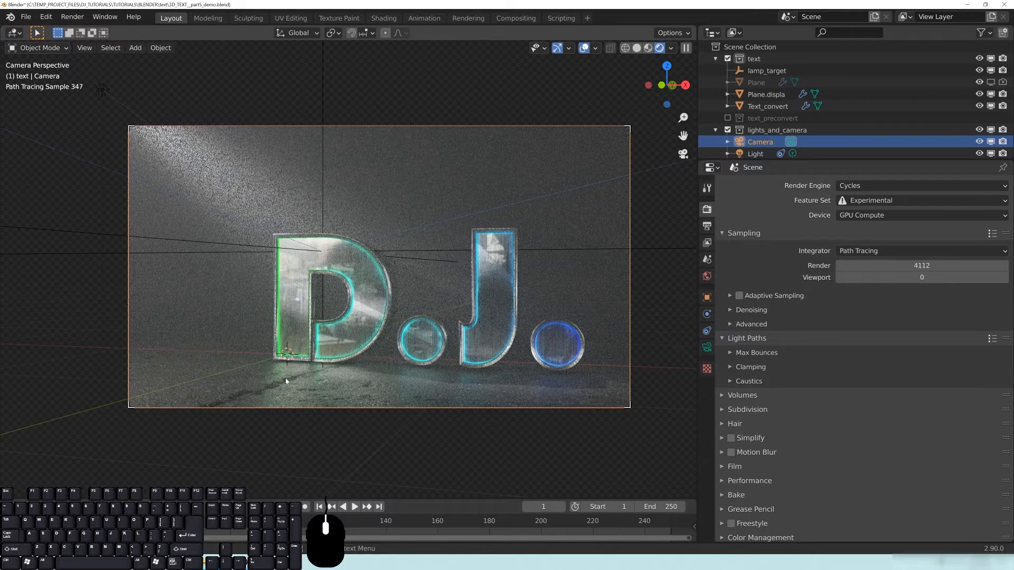
click(870, 201)
click(861, 205)
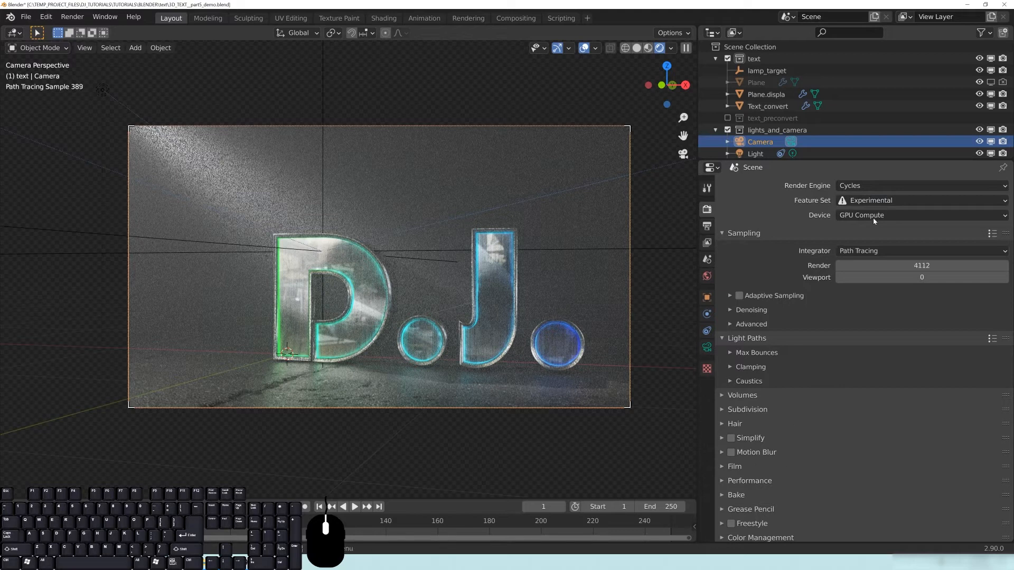
Examine the Film settings for a transparent render background
click(749, 235)
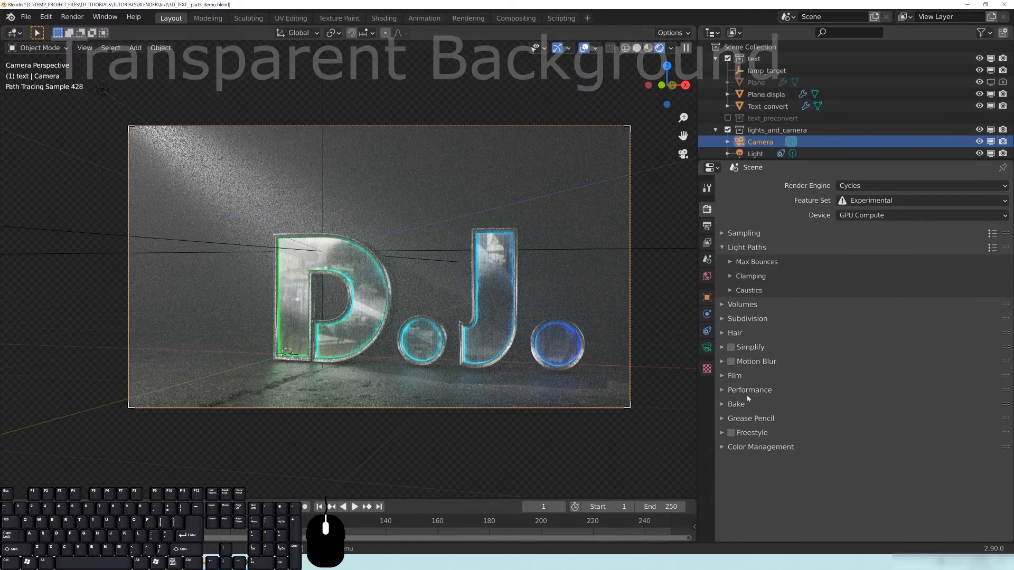
click(737, 376)
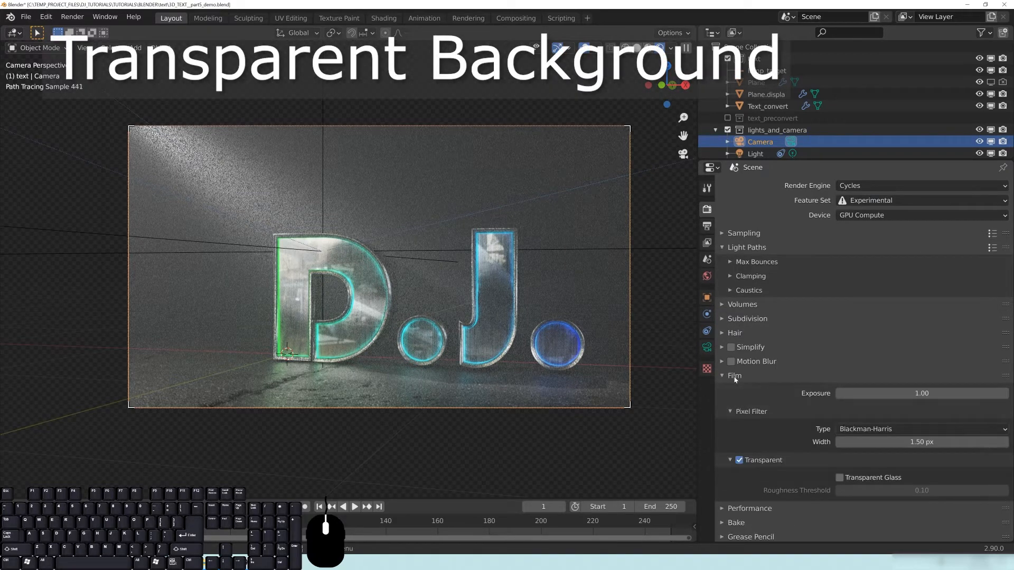
click(745, 412)
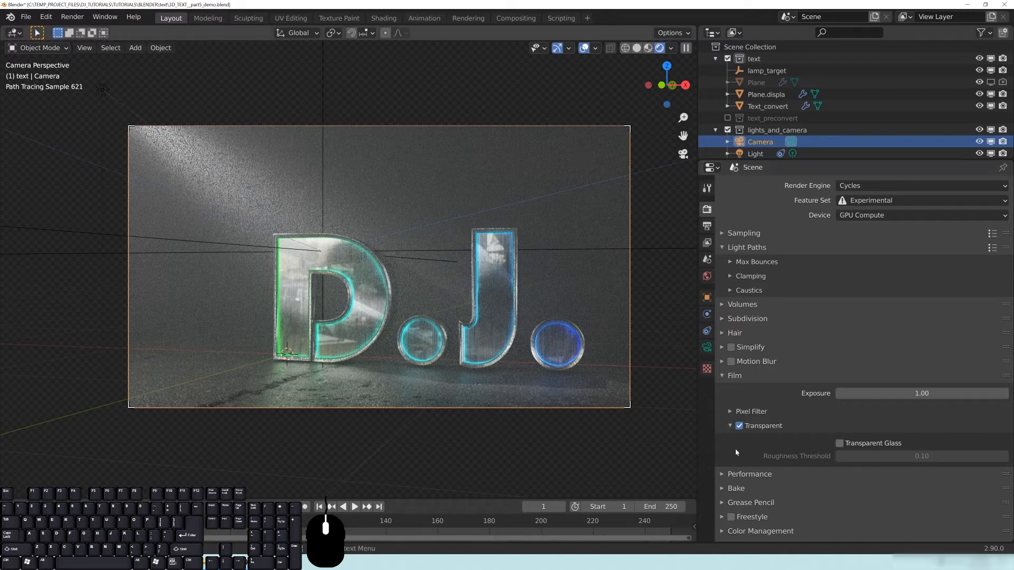
click(724, 375)
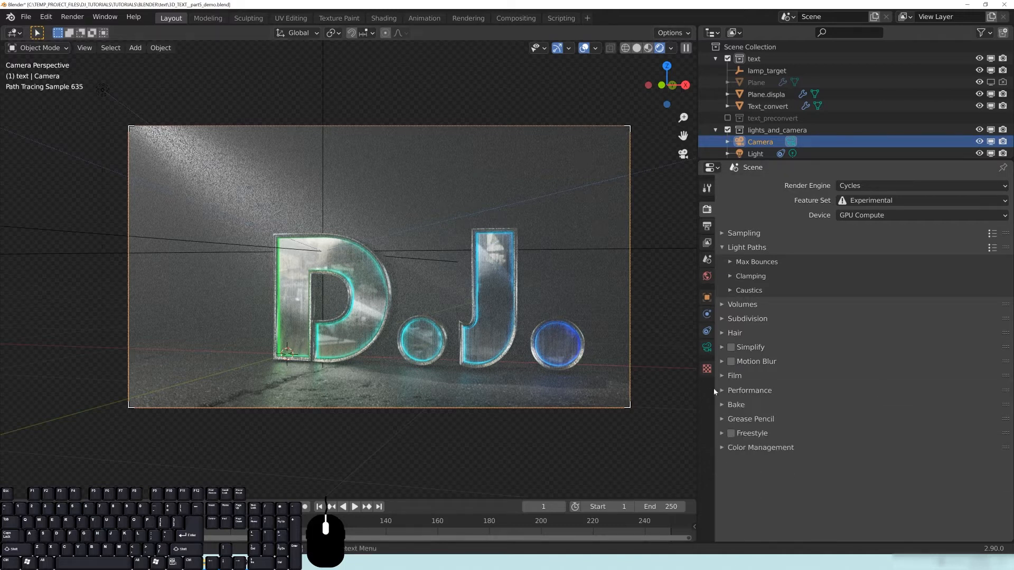
Show the Performance tile size settings in the render properties with the Threads options collapsed
click(749, 390)
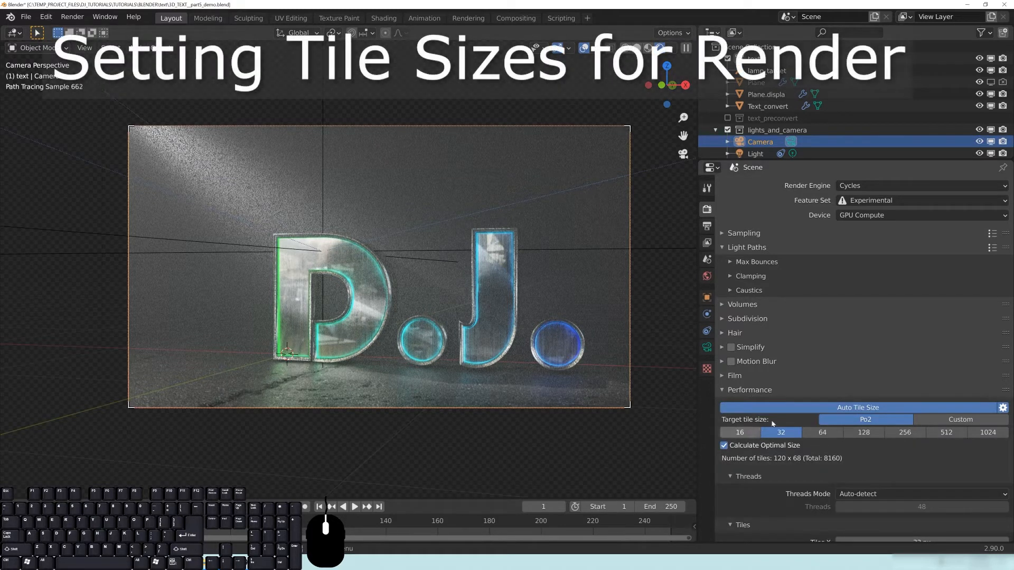
scroll(777, 456, down, 2)
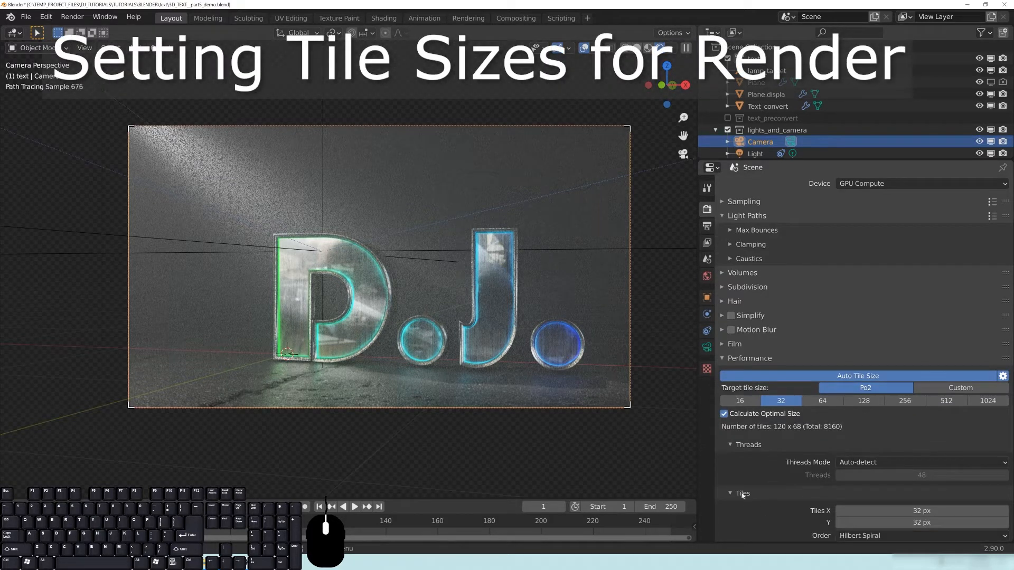
click(738, 446)
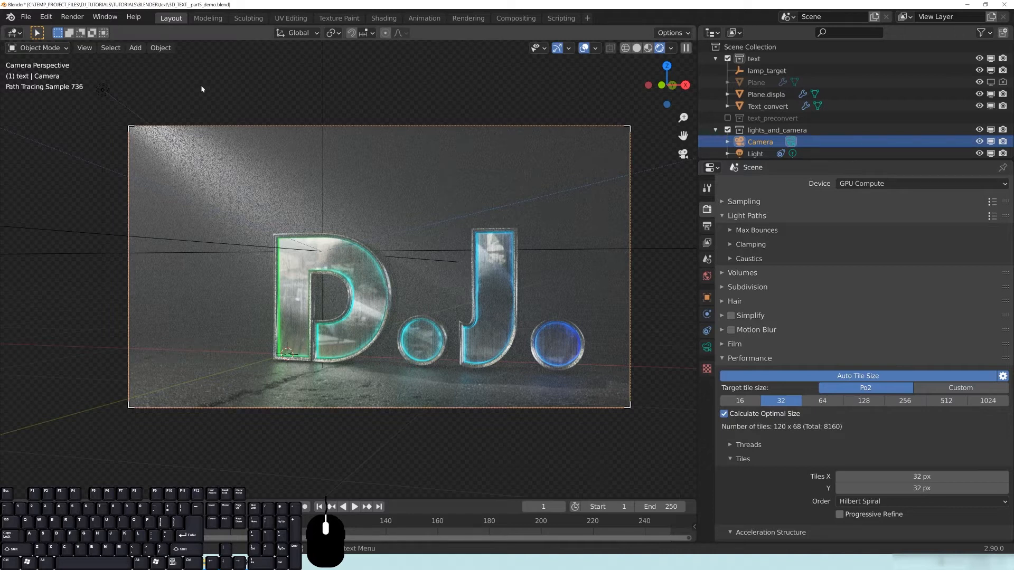
Check in the add-on preferences that Render: Auto Tile Size is enabled, and view its details
click(51, 17)
click(51, 18)
click(51, 18)
click(81, 188)
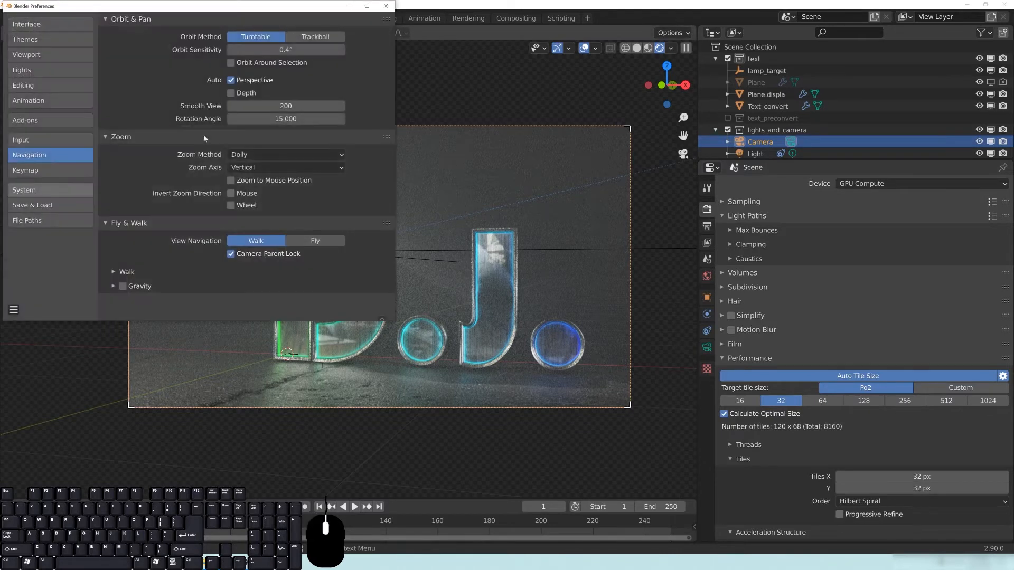
click(39, 121)
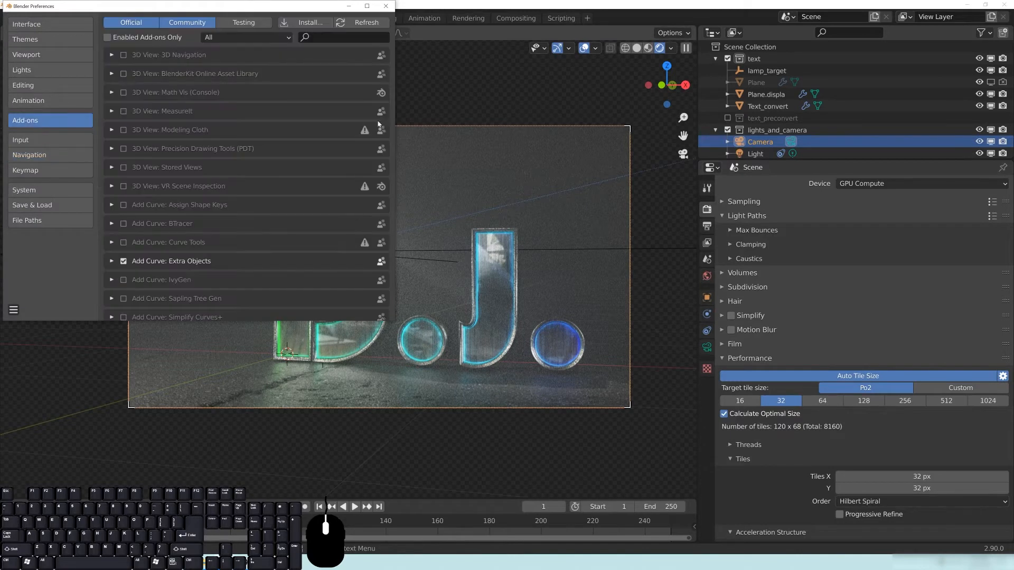
mouse_move(393, 58)
mouse_down()
mouse_move(387, 194)
mouse_move(399, 281)
mouse_up()
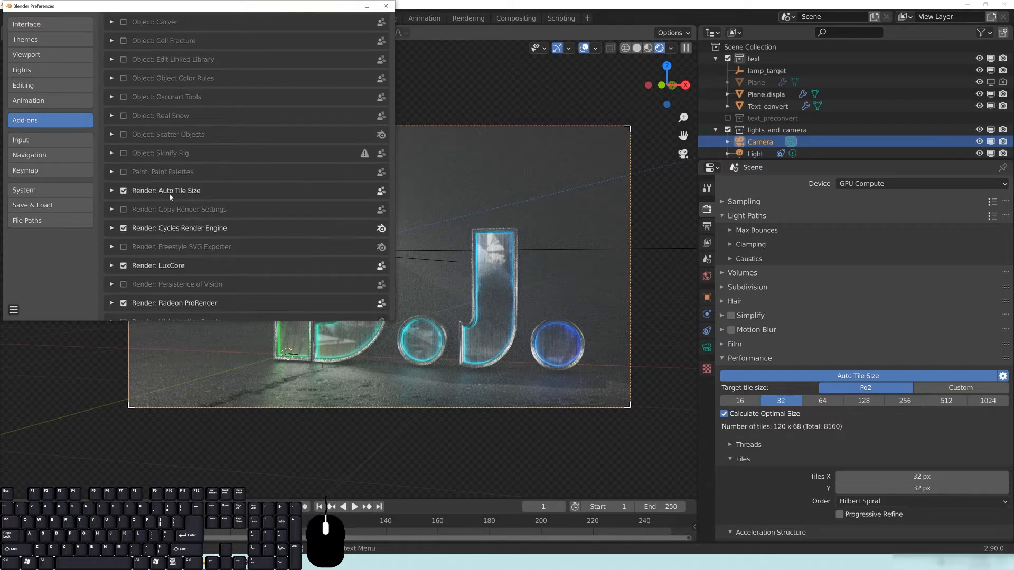
click(112, 190)
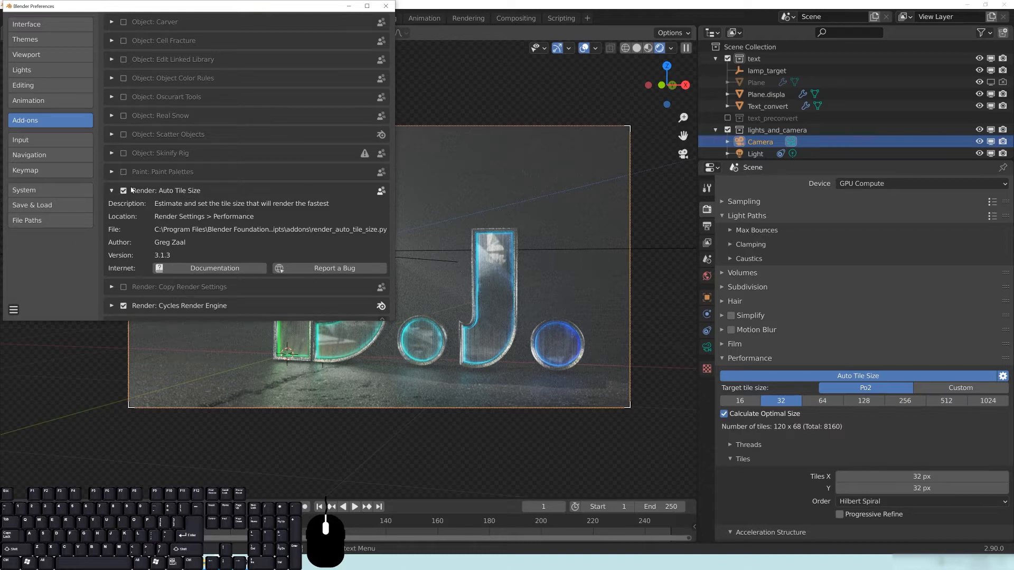
click(386, 6)
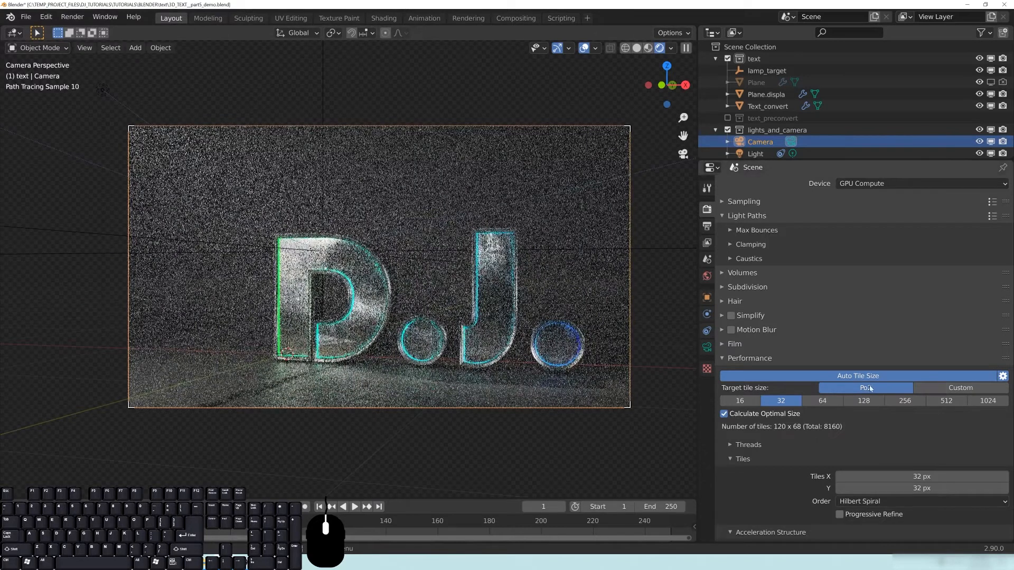
Widen the Properties editor to give the Auto Tile Size options more room
click(1004, 379)
click(1005, 378)
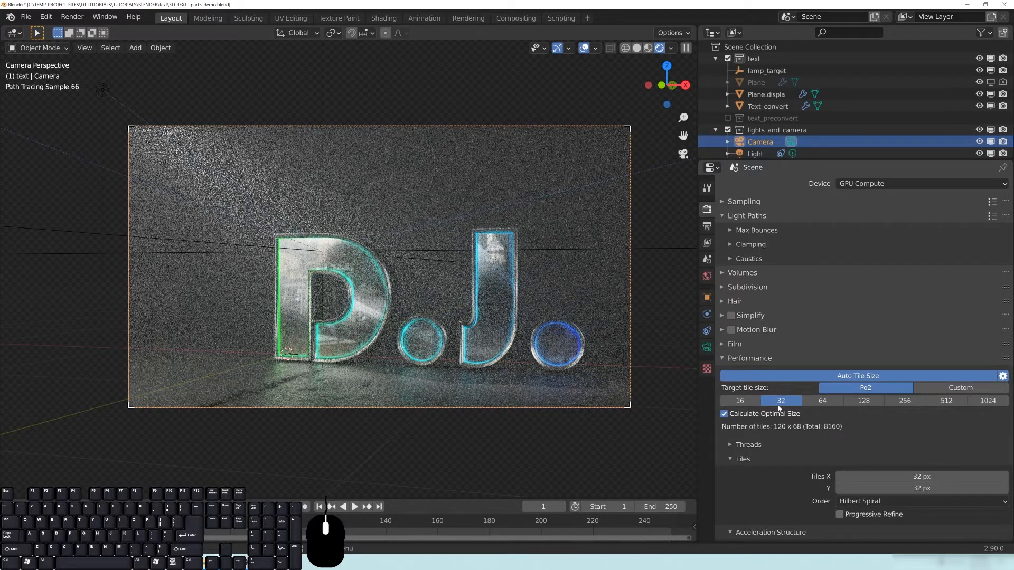
drag(714, 370, 629, 371)
drag(700, 349, 577, 354)
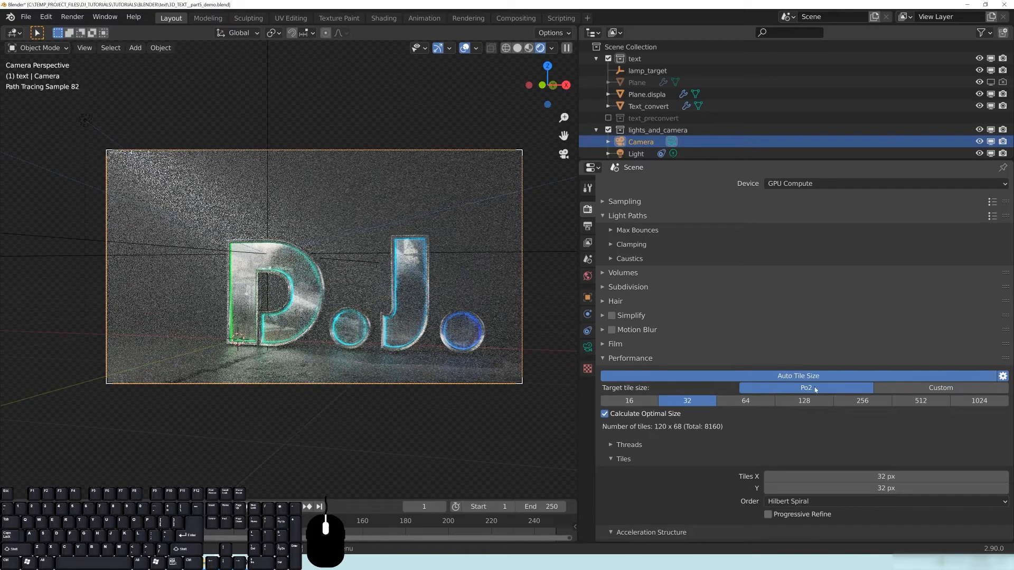
Set the Auto Tile Size target to 512 and collapse the Tiles settings
click(931, 402)
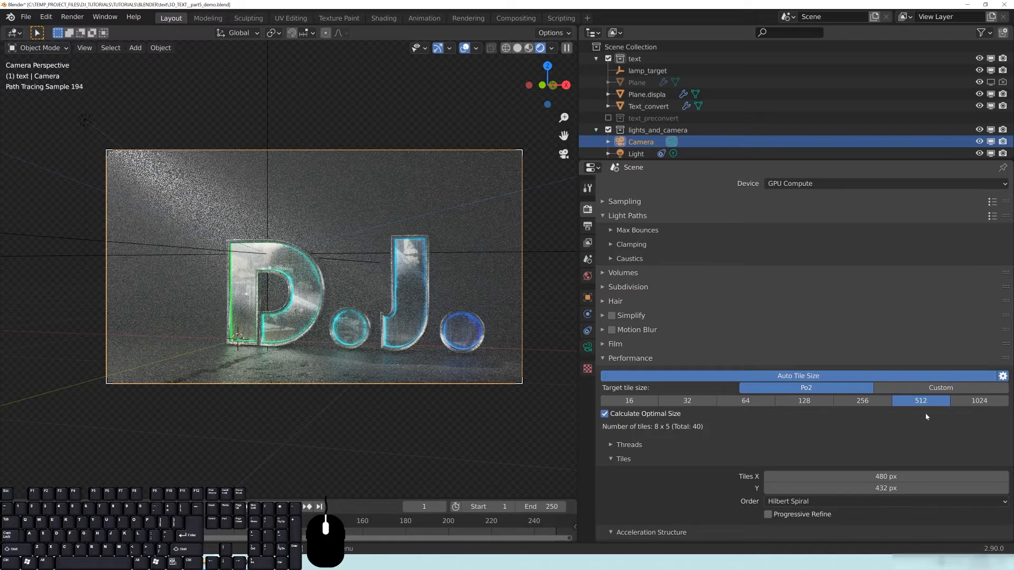
click(866, 402)
click(899, 402)
scroll(686, 422, down, 1)
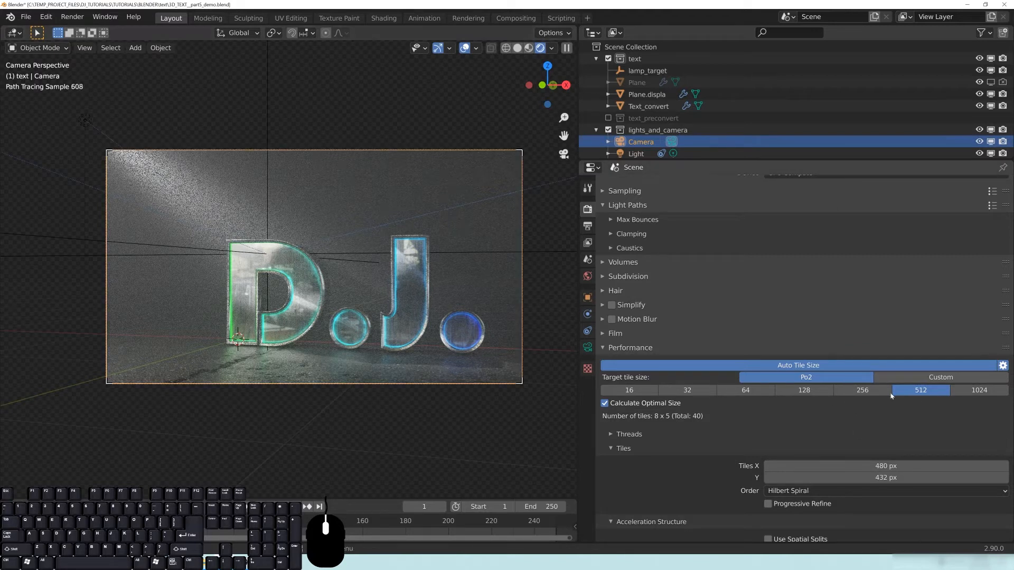
click(624, 452)
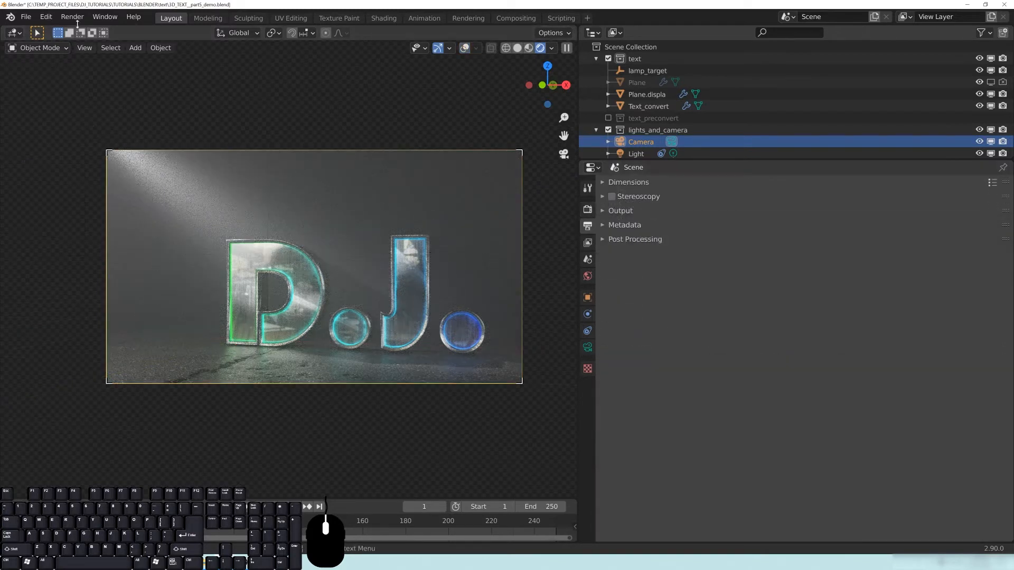
Check which GPUs are enabled as OpenCL Cycles render devices in the system preferences
click(46, 17)
click(70, 187)
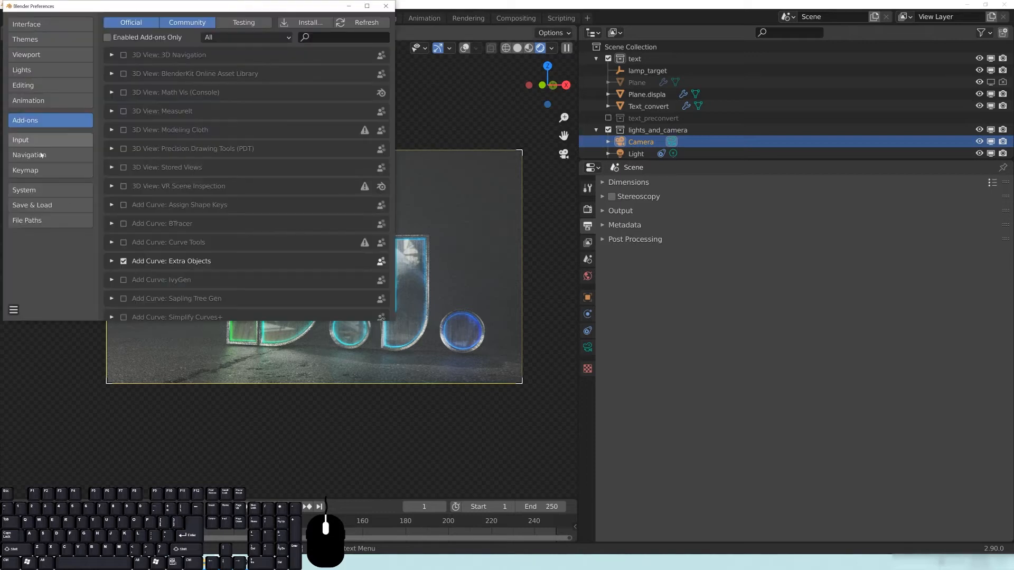
click(24, 189)
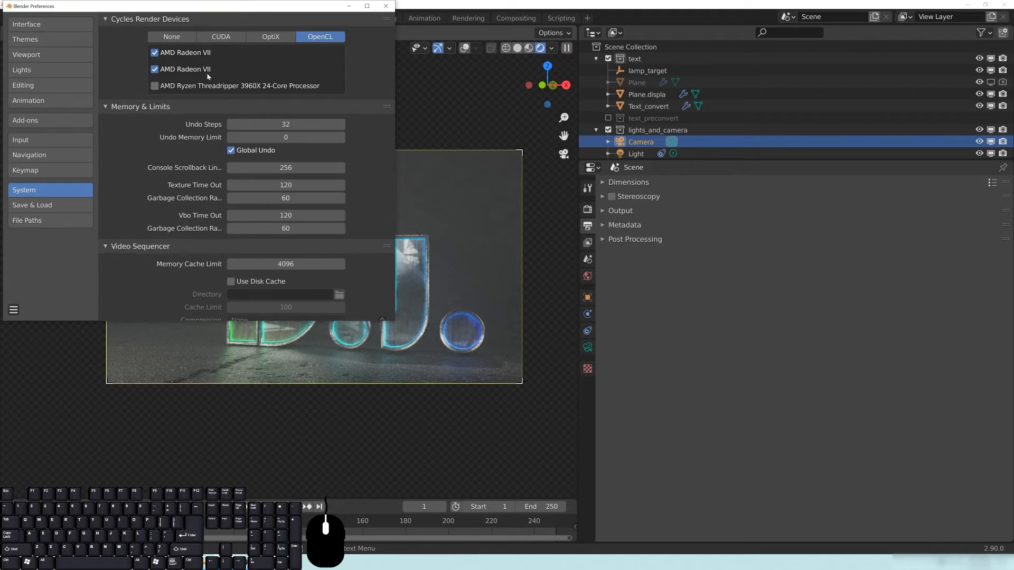
click(384, 7)
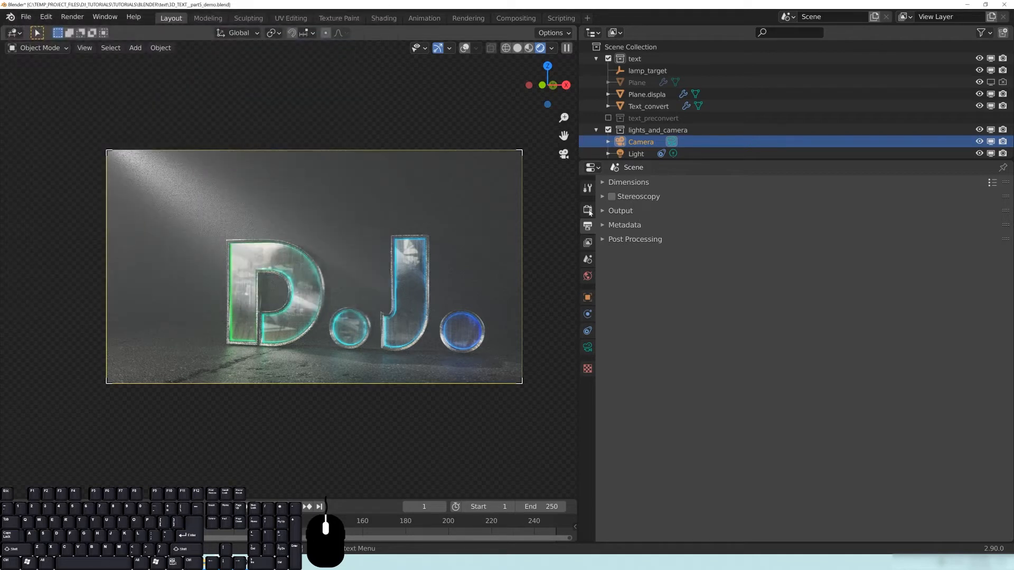
Review the render sample count and tile size in the Sampling and Performance render settings
click(588, 210)
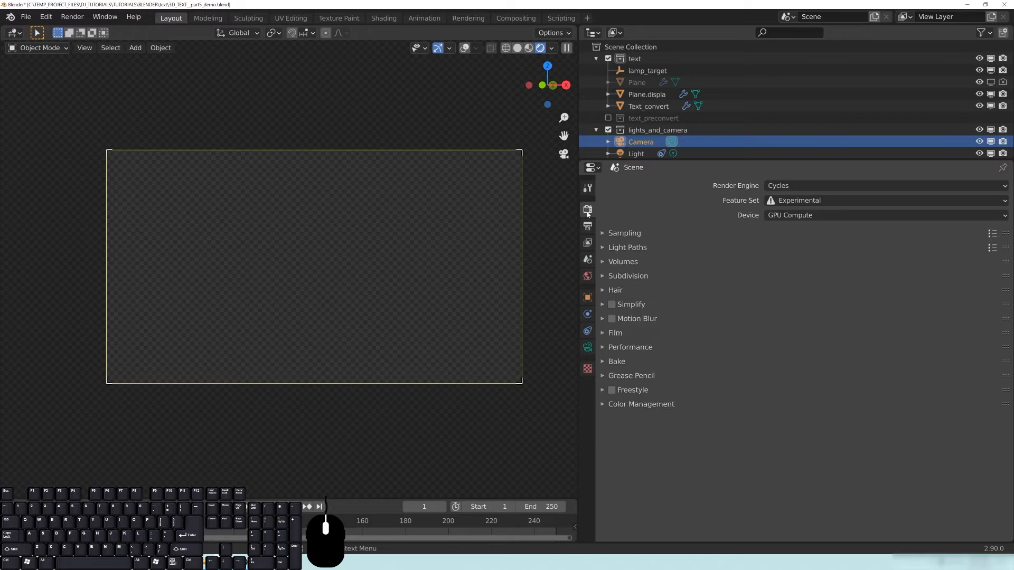
click(630, 233)
click(624, 236)
click(613, 238)
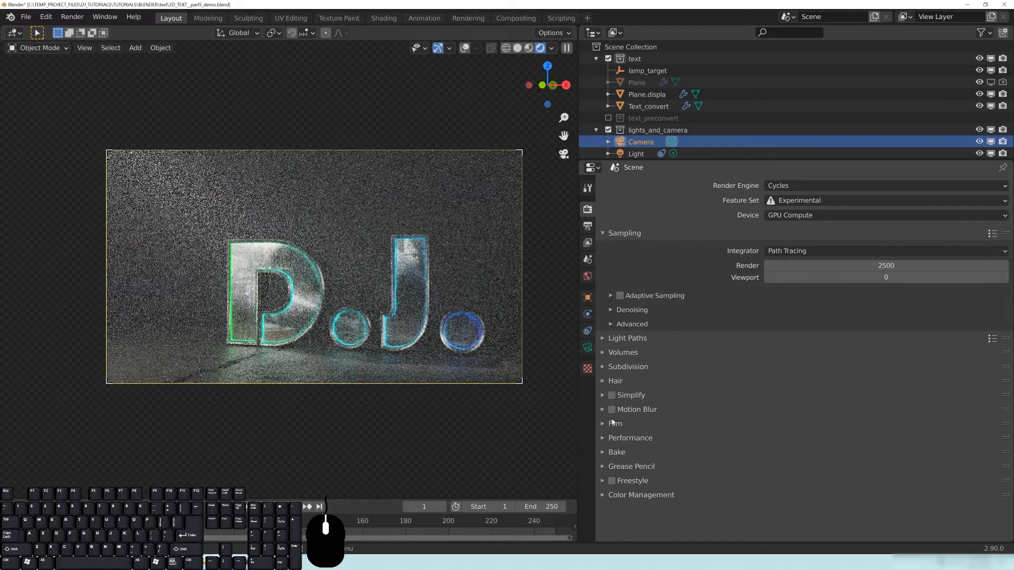
click(629, 438)
scroll(768, 405, down, 2)
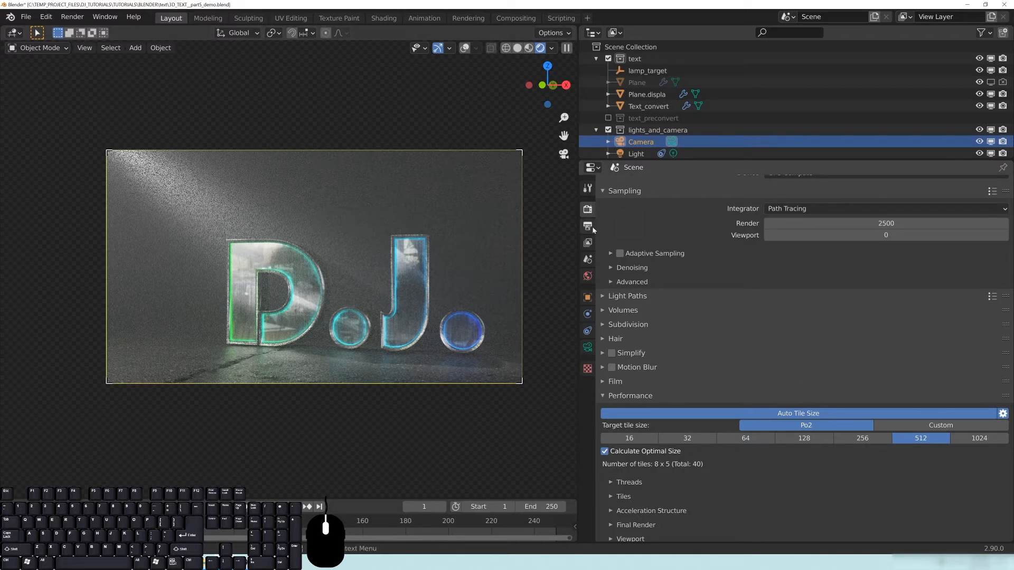
scroll(789, 318, up, 2)
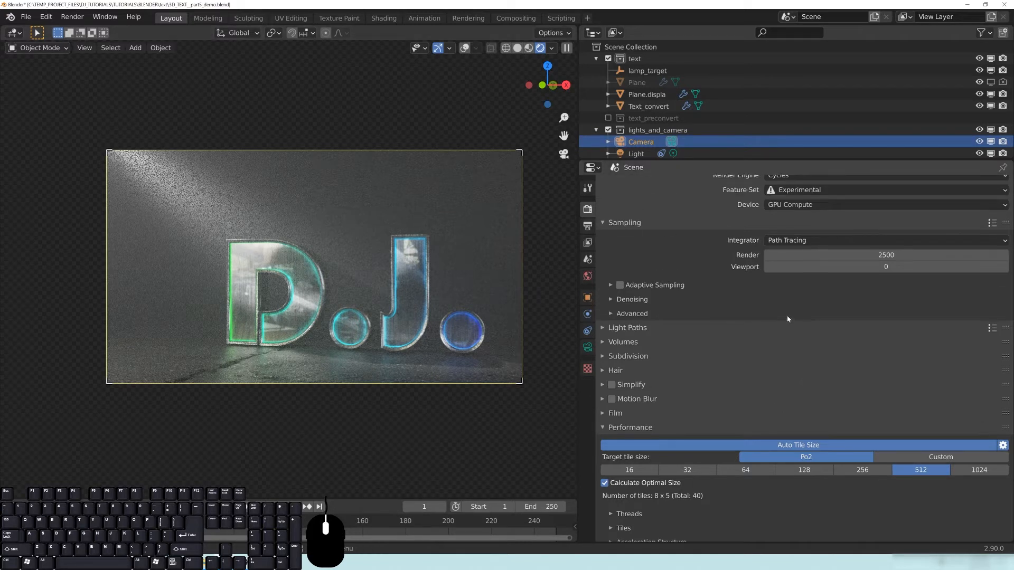
click(603, 224)
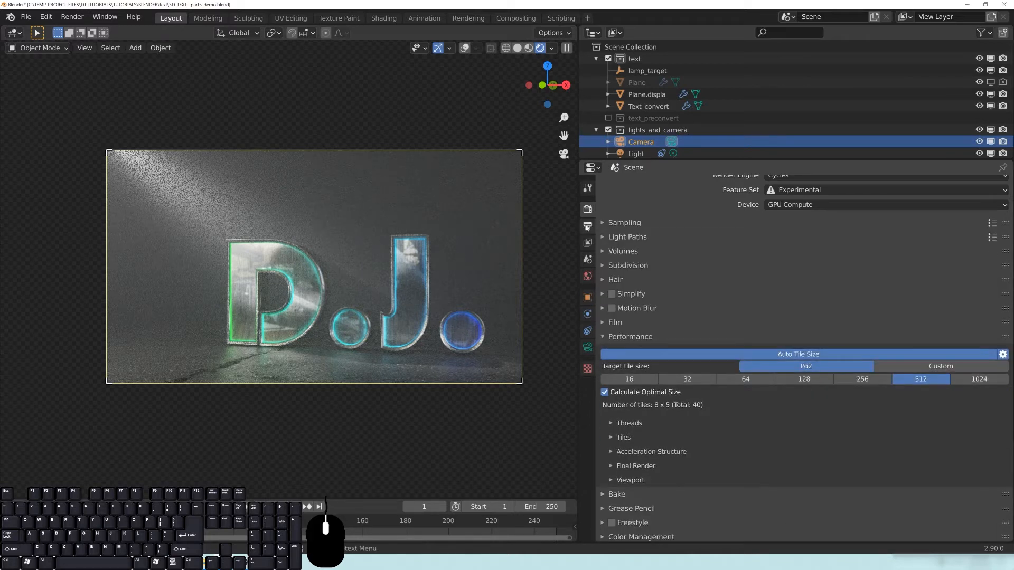
Examine the Acceleration Structure, Final Render and Viewport performance options, and collapse the Performance settings
click(640, 235)
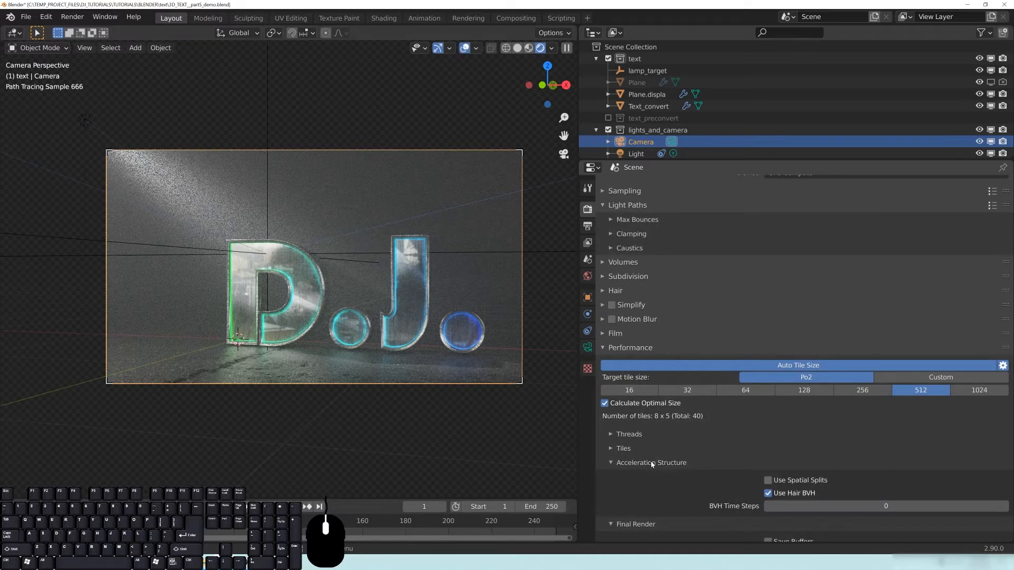
scroll(715, 480, down, 2)
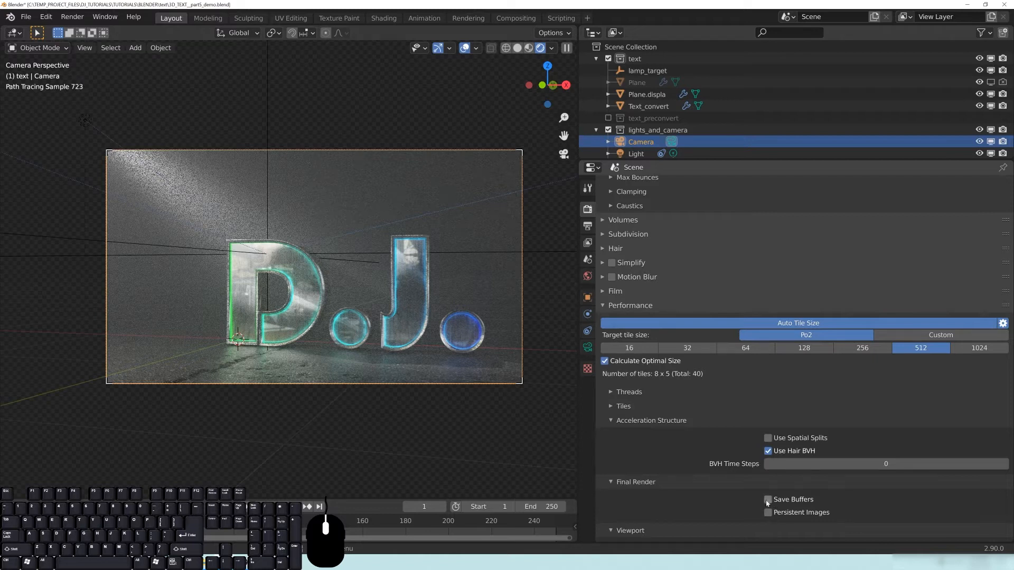
click(639, 481)
click(634, 421)
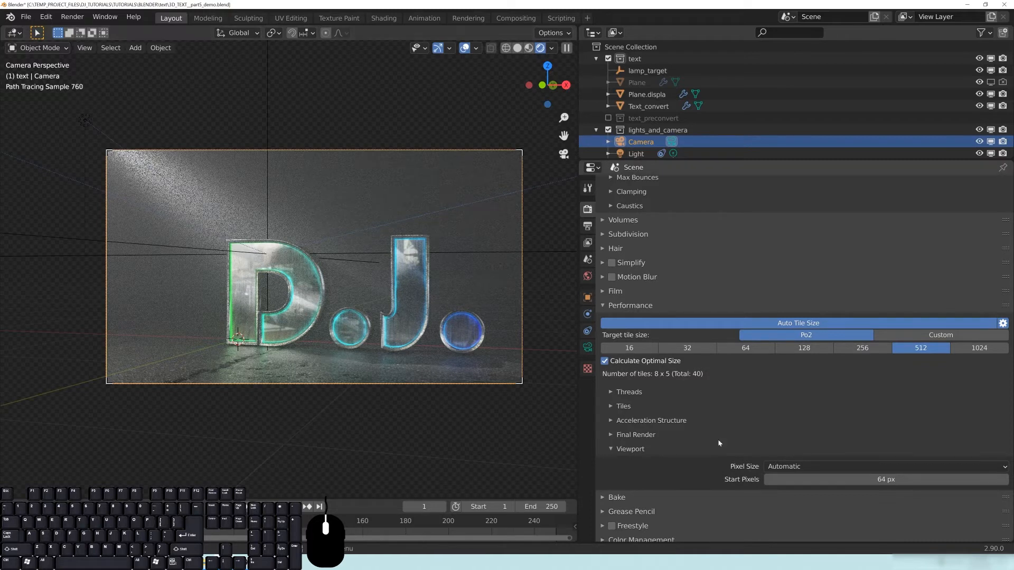
click(605, 436)
click(768, 453)
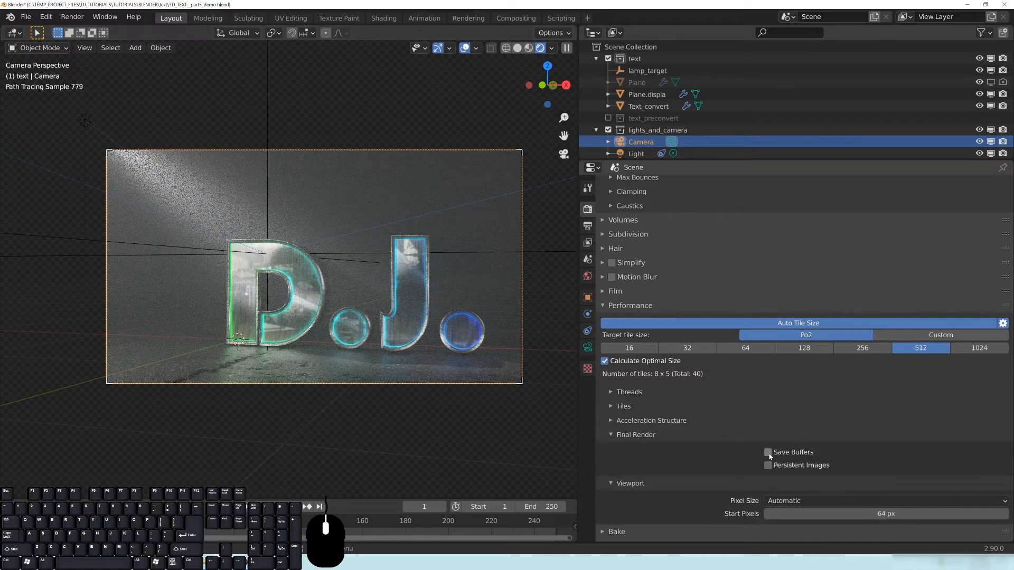
click(651, 441)
click(629, 449)
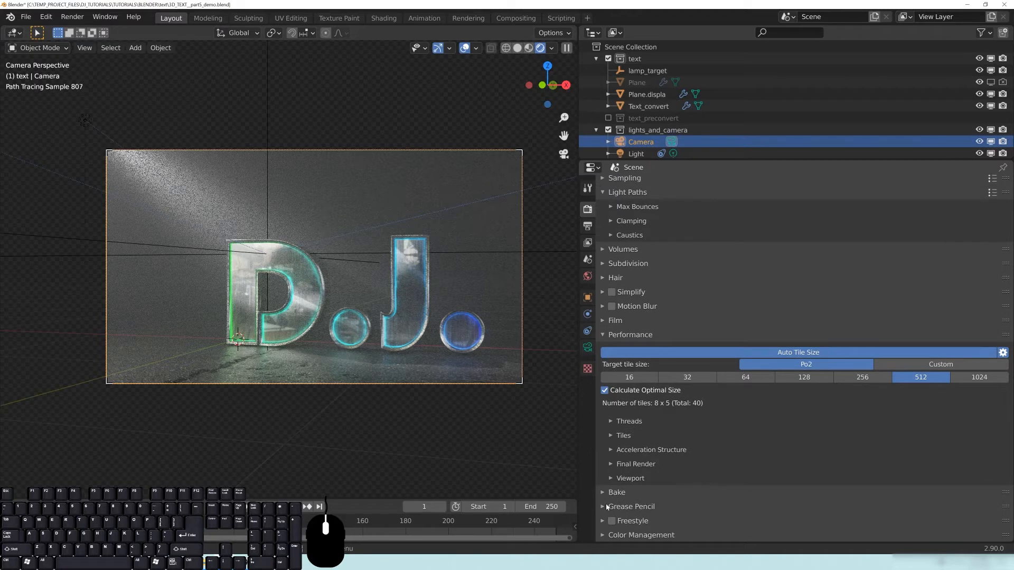
click(628, 336)
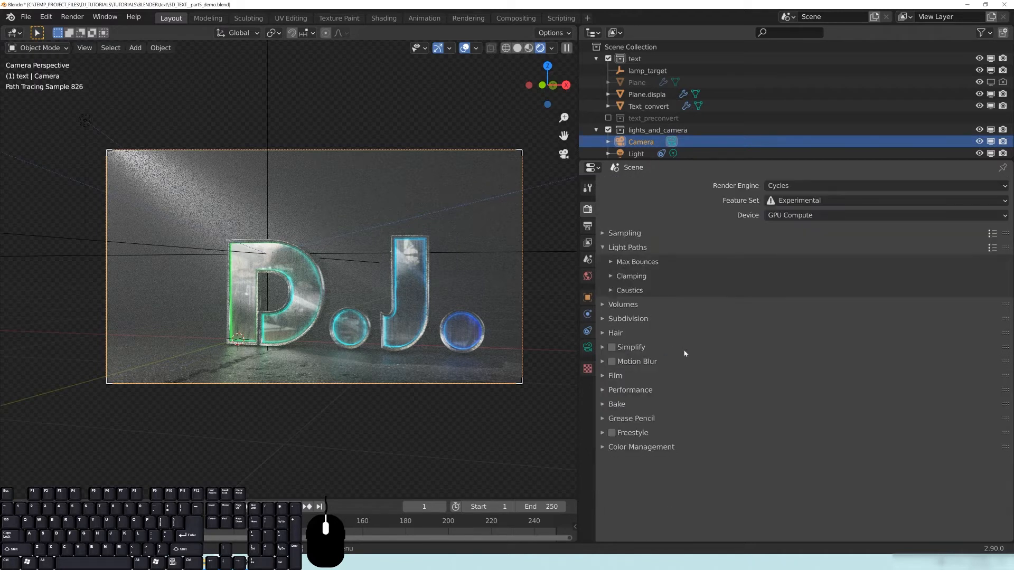
Hide the viewport overlays and choose sRGB as the Color Management display device
click(674, 448)
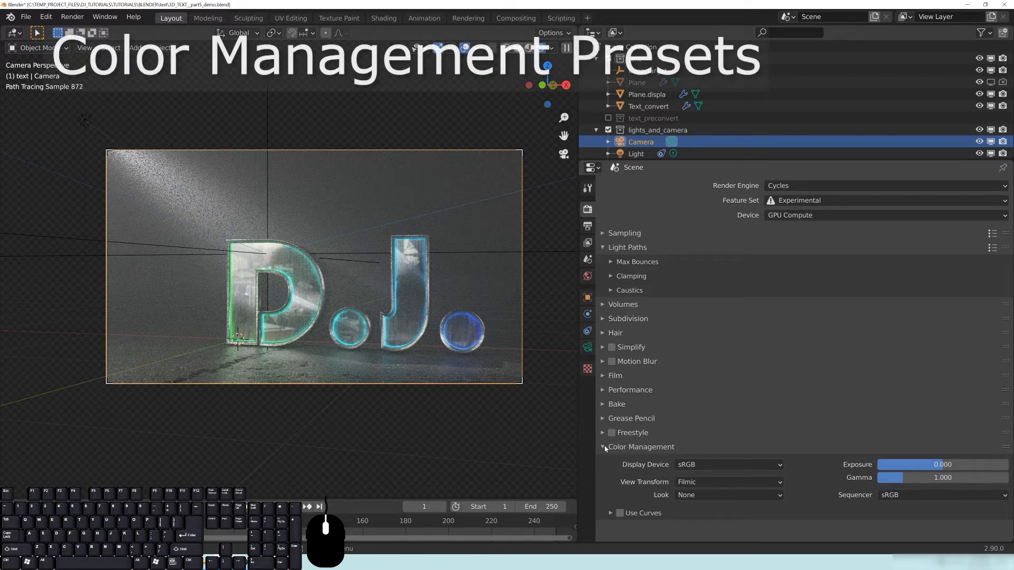
click(464, 49)
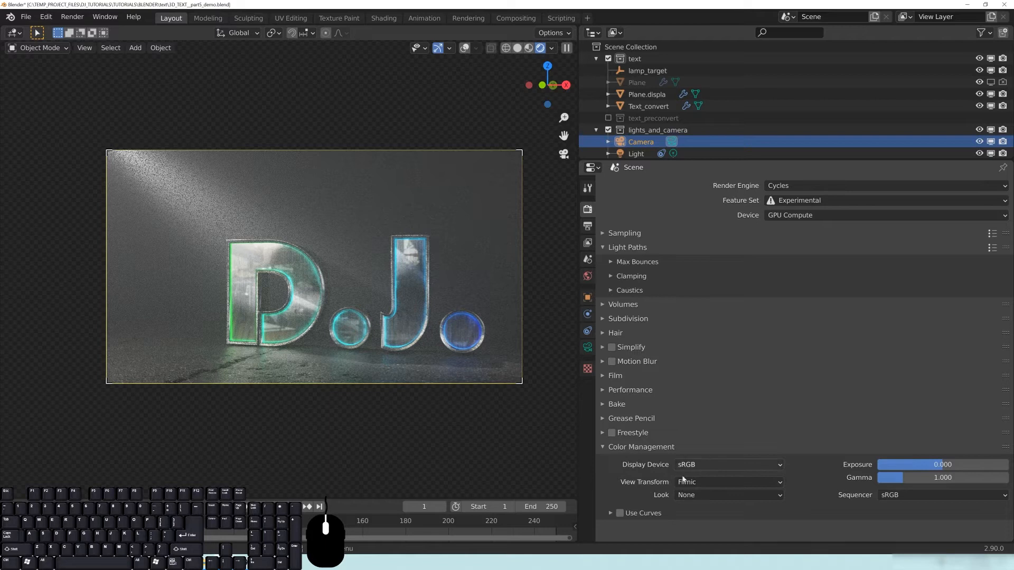
click(702, 465)
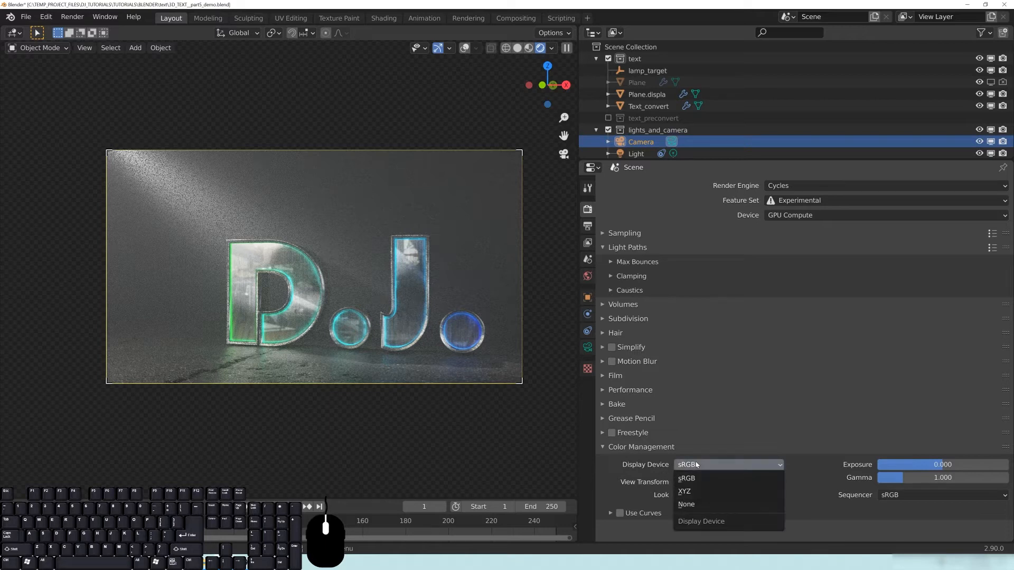
click(697, 482)
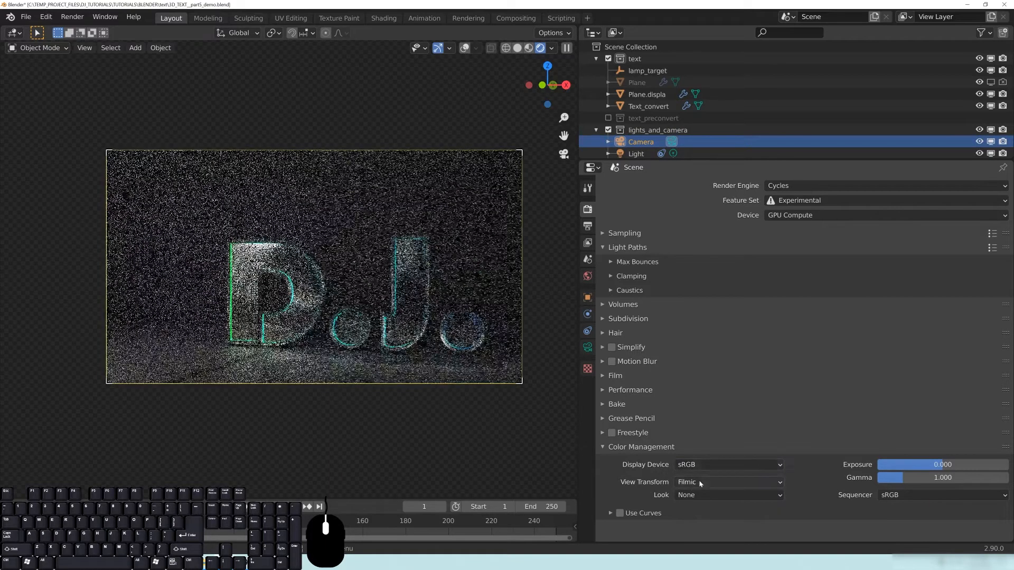
Switch the view transform to Standard to compare the preview, and set it back to Filmic
click(693, 482)
click(698, 480)
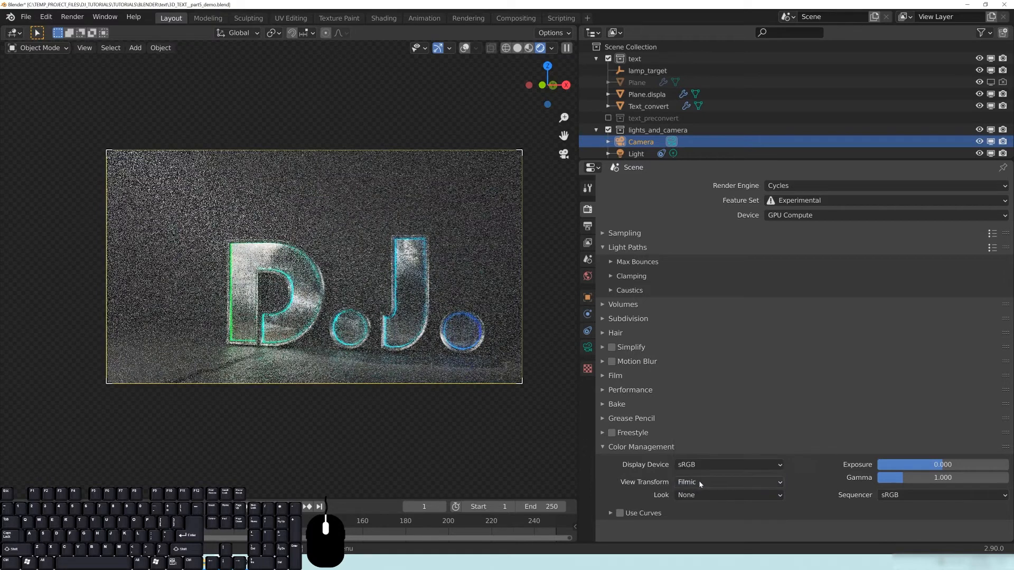
click(699, 482)
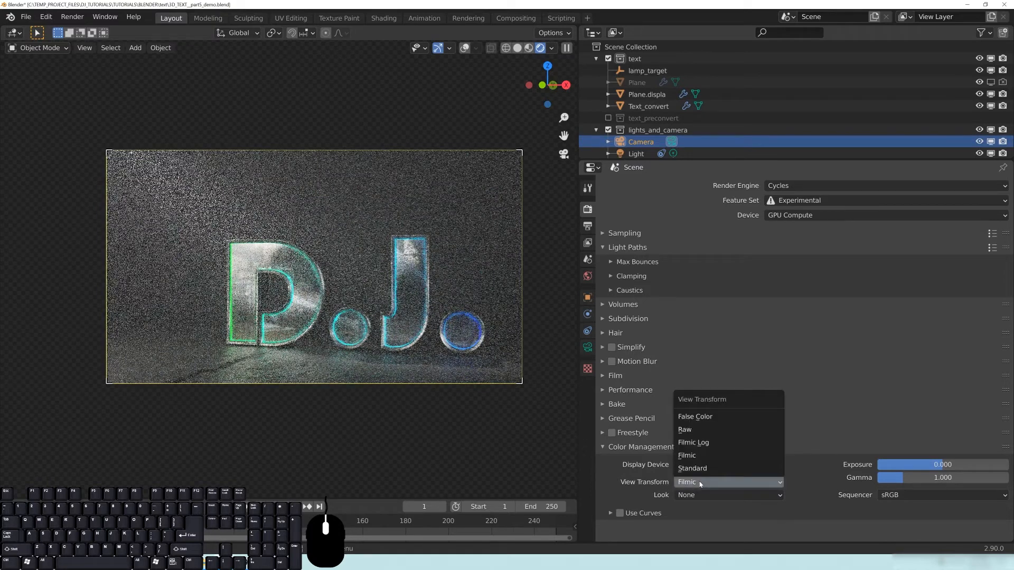
click(699, 469)
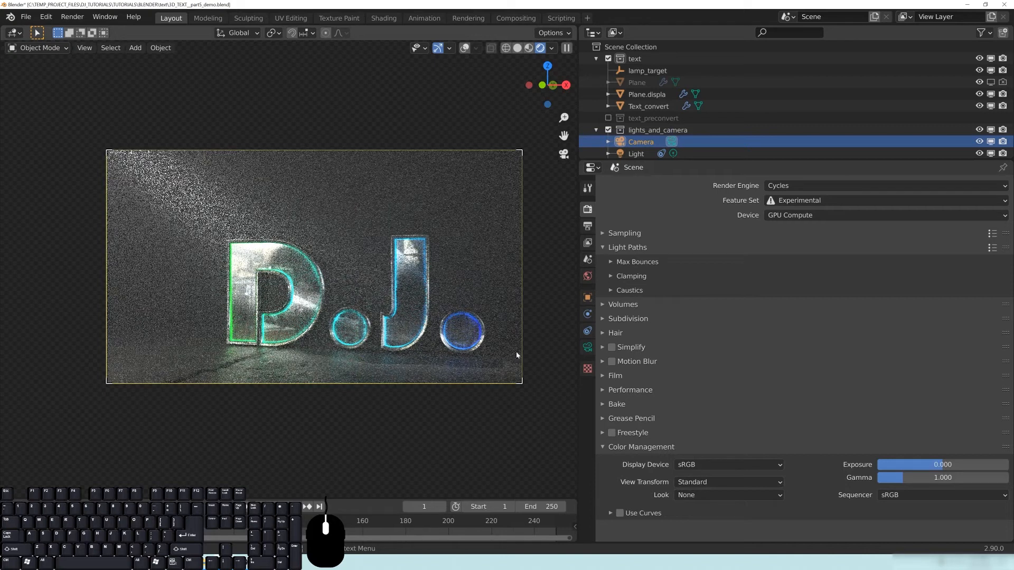
click(724, 482)
click(719, 457)
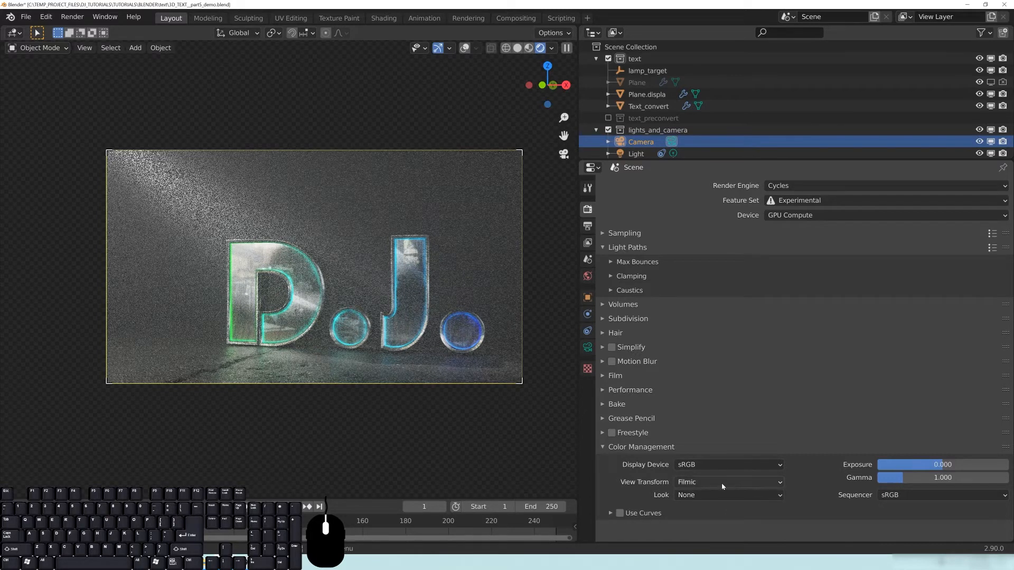
Keep the Filmic view transform, try the Medium Contrast and Very High Contrast looks, and set the look back to None
click(718, 486)
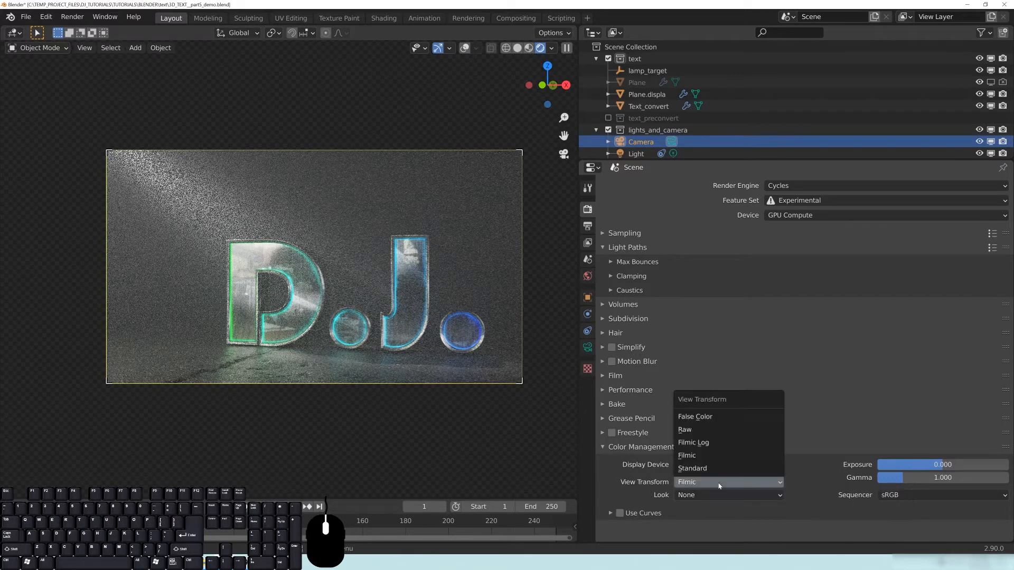
click(694, 459)
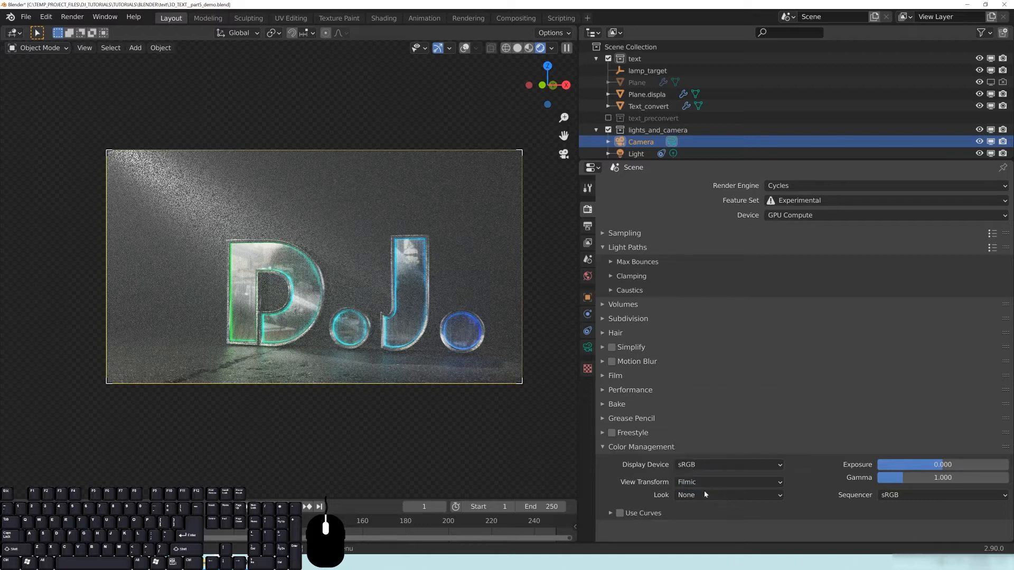
click(726, 496)
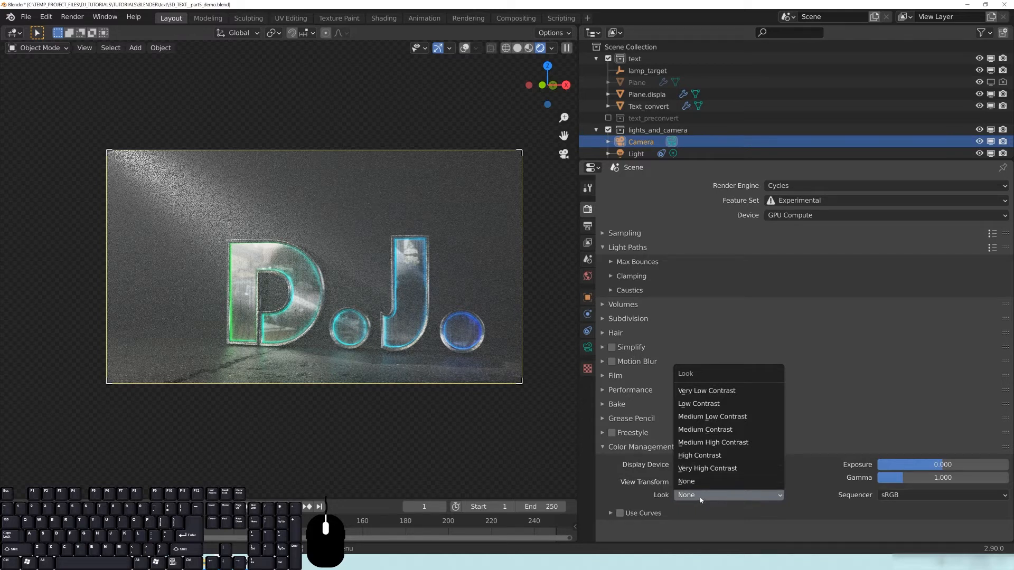
click(707, 430)
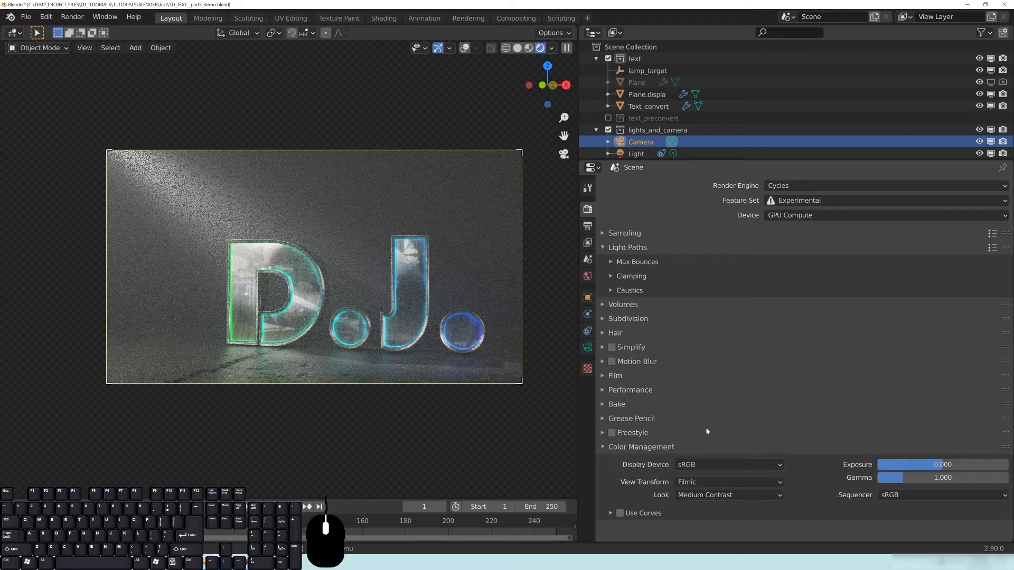
click(736, 495)
click(719, 464)
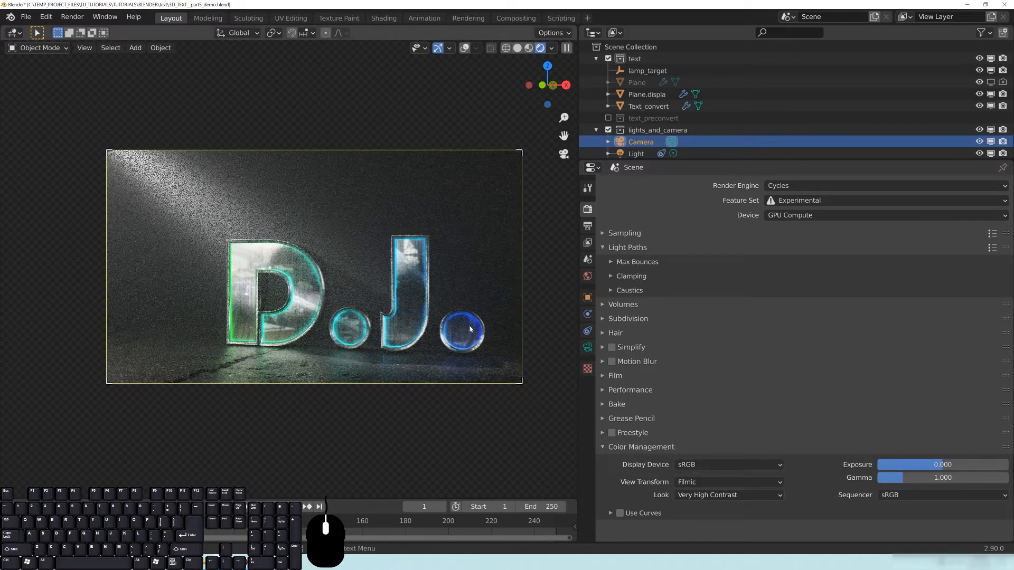
click(713, 496)
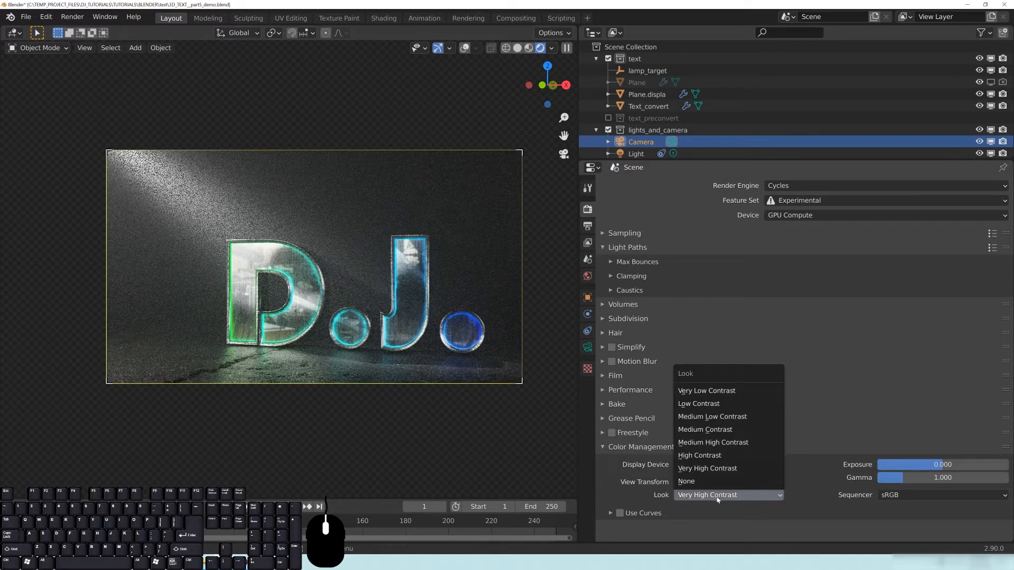
click(717, 481)
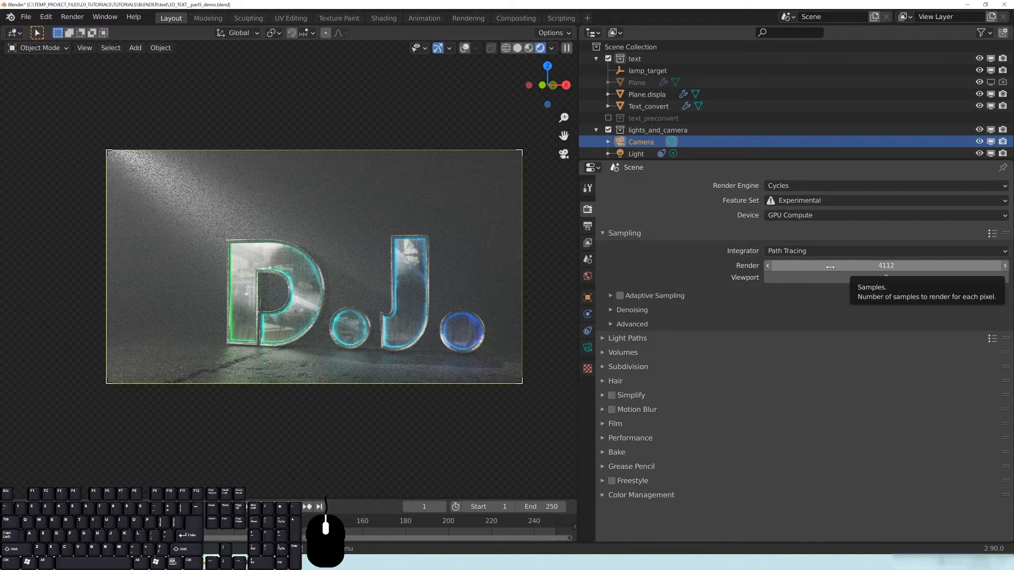
Set the render samples to 2500 and collapse the Sampling settings
click(886, 266)
text(2500)
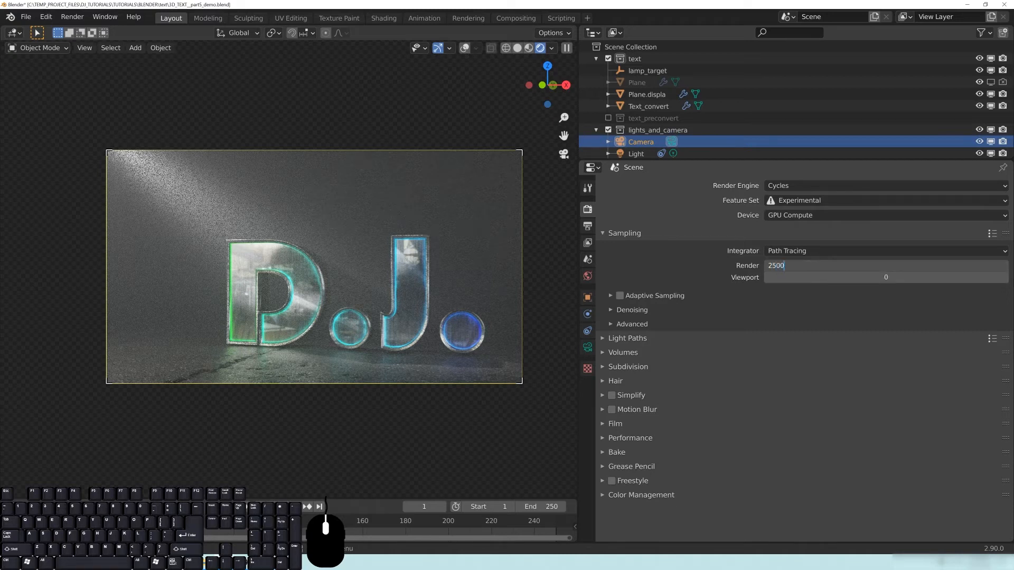
key(Return)
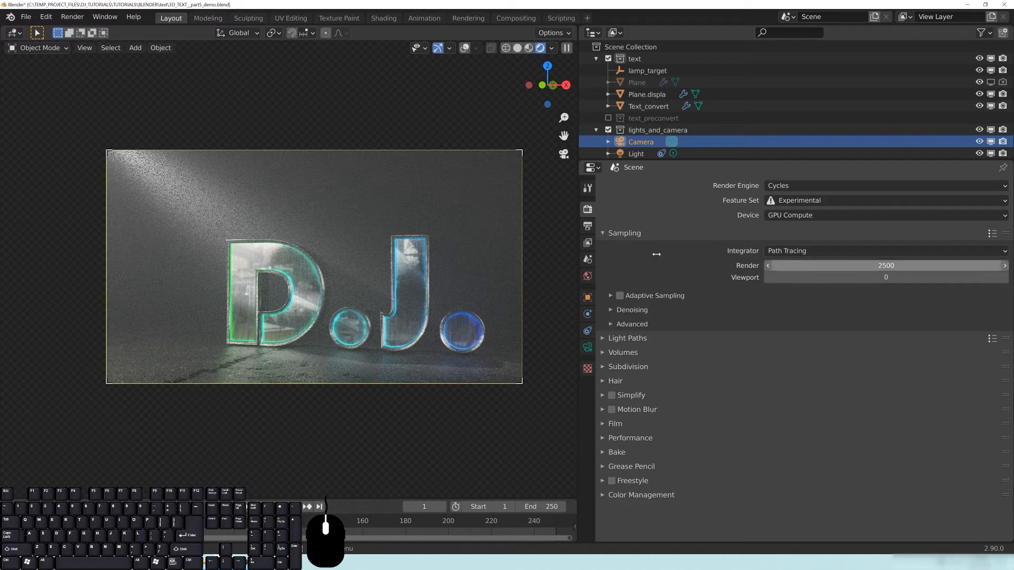
click(626, 234)
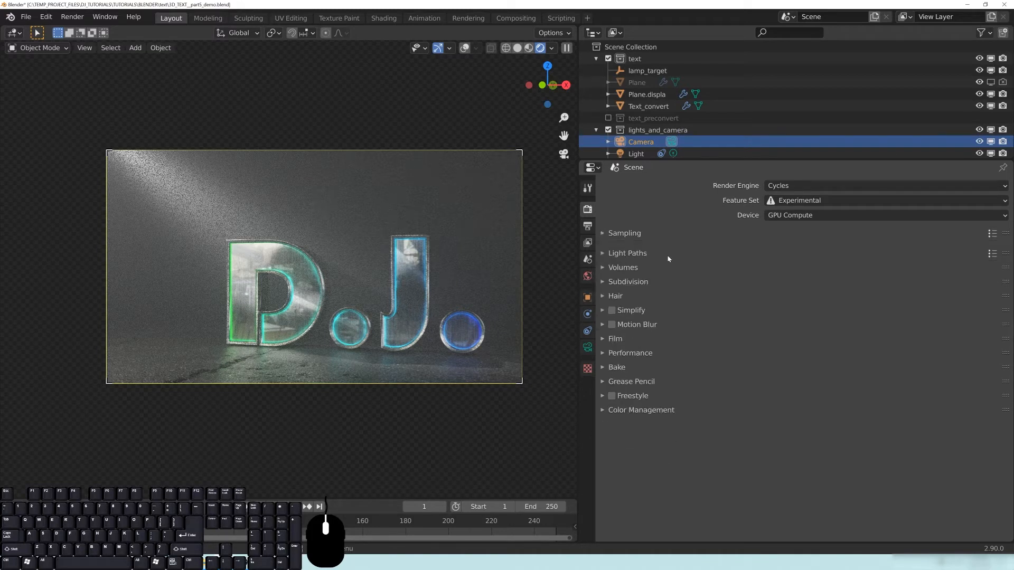
Try a 150% resolution scale in the output dimensions, and set the scale back to 200%
click(588, 227)
click(636, 183)
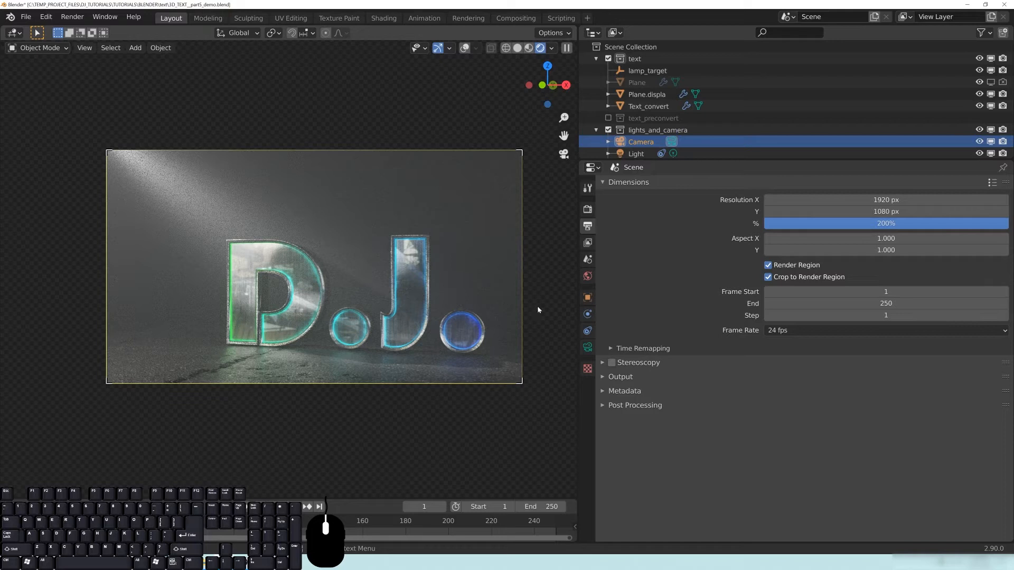
click(879, 228)
text(150)
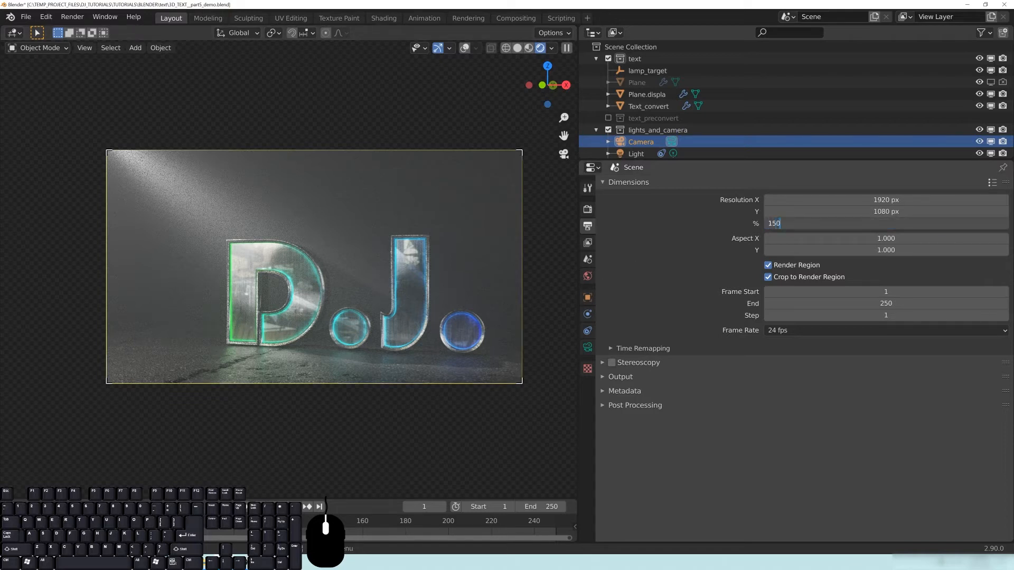
key(Return)
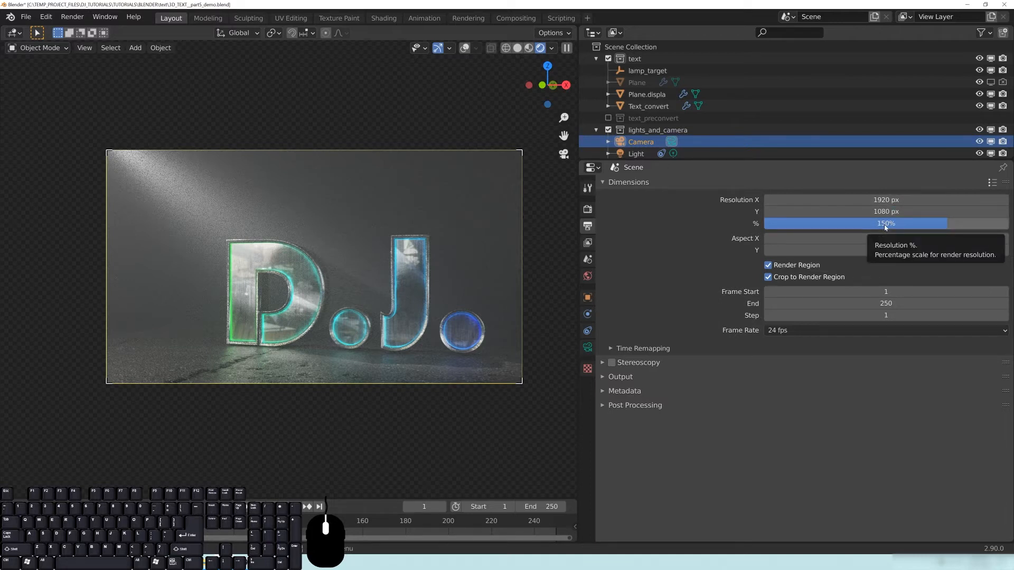
click(885, 224)
text(200)
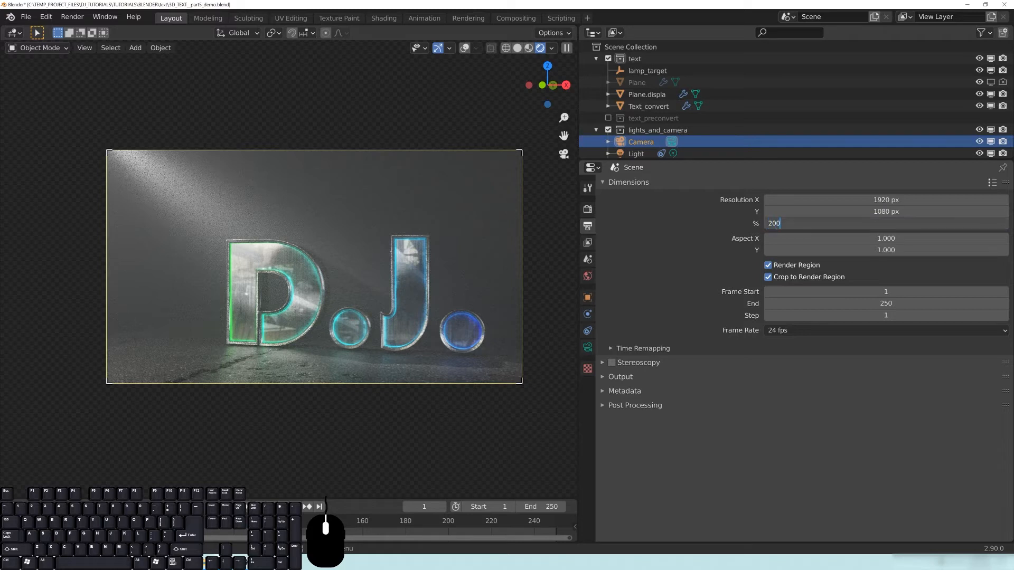
key(Return)
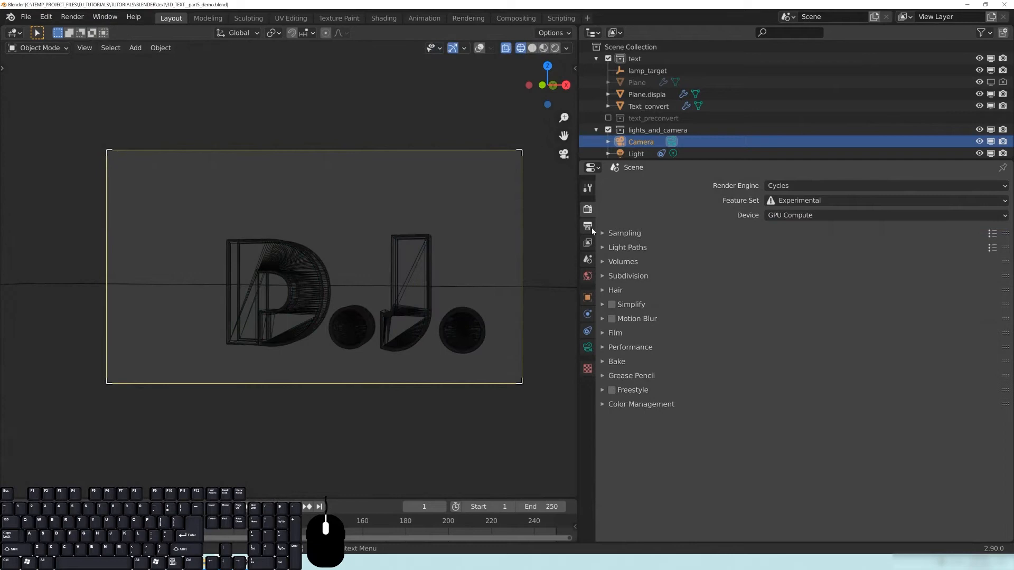
Show the view layer's Data passes to check the Denoising Data option
click(587, 245)
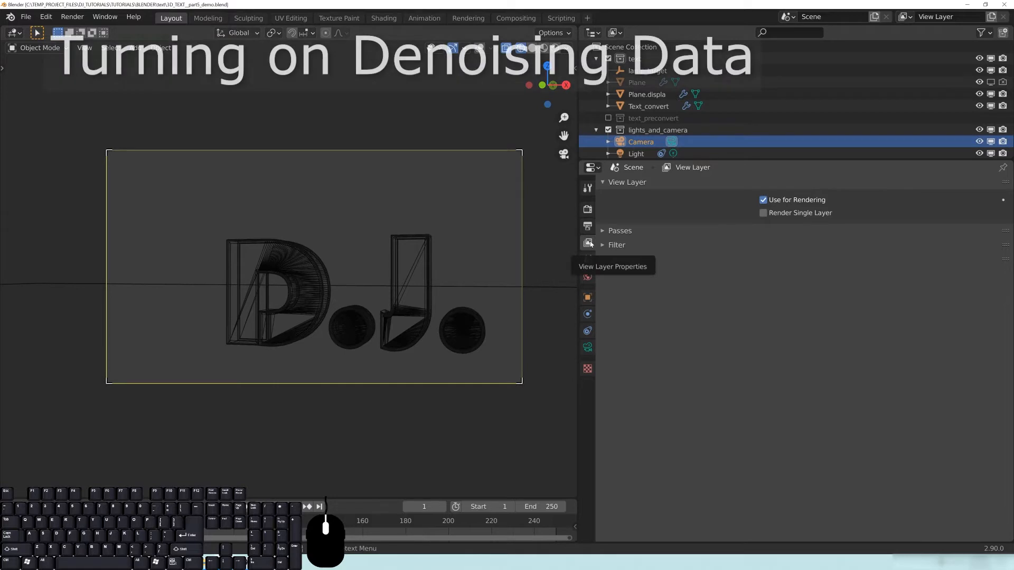
click(616, 231)
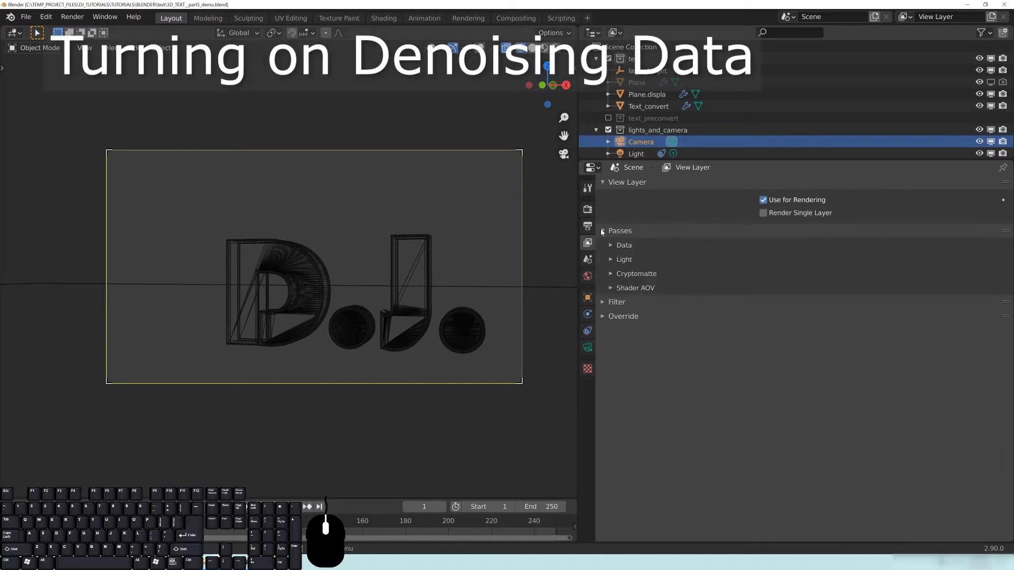
click(623, 245)
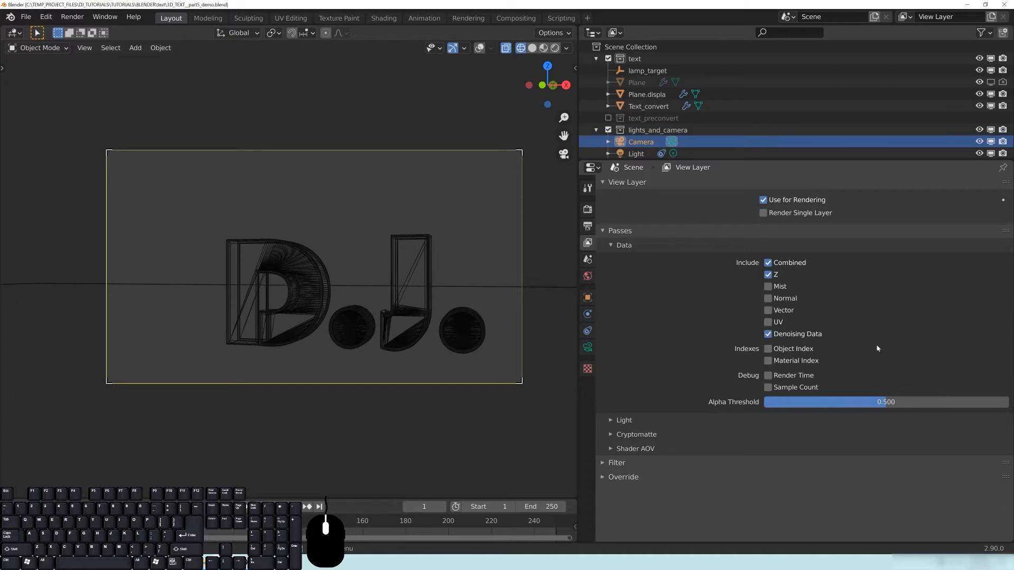
Shrink the render region to a small area around the lower-left part of the letter D for a test render
click(587, 209)
click(645, 227)
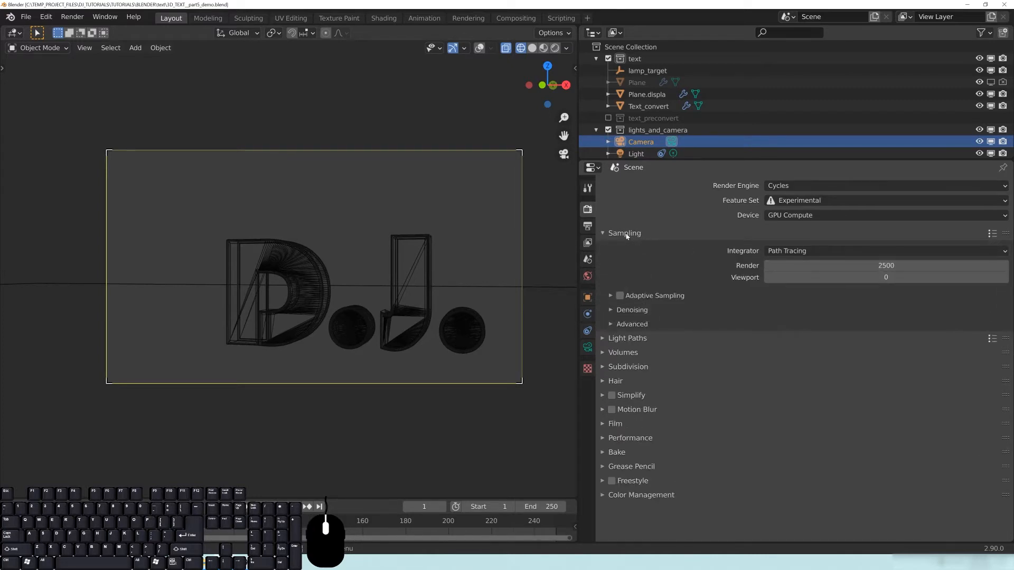
drag(519, 153, 252, 321)
drag(95, 350, 221, 349)
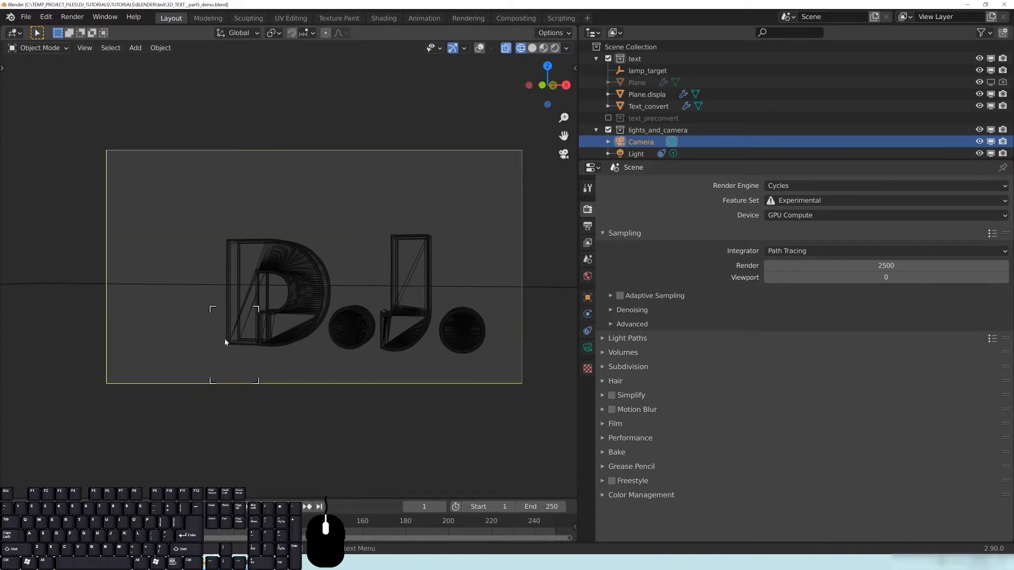
drag(244, 384, 244, 361)
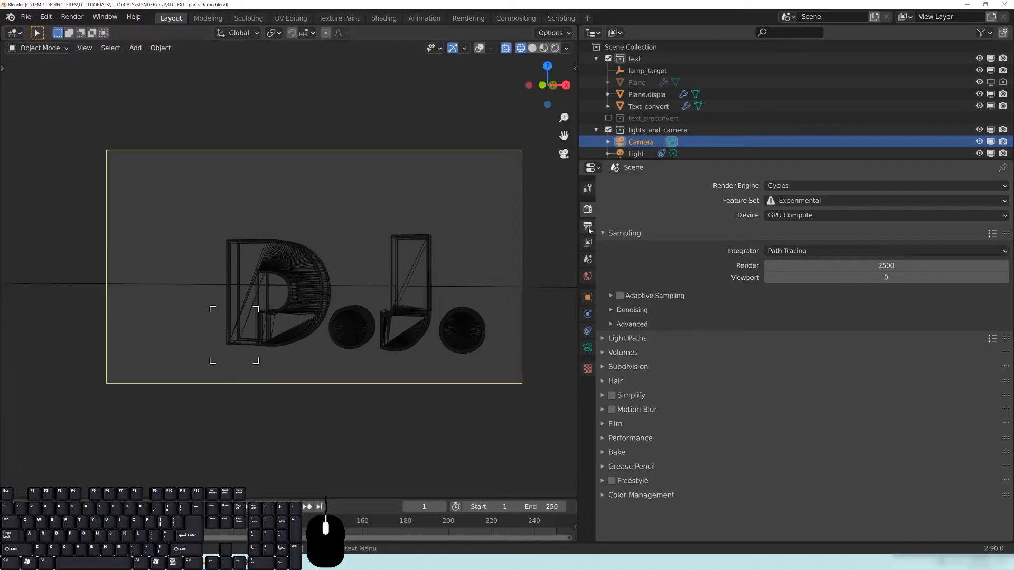
click(588, 225)
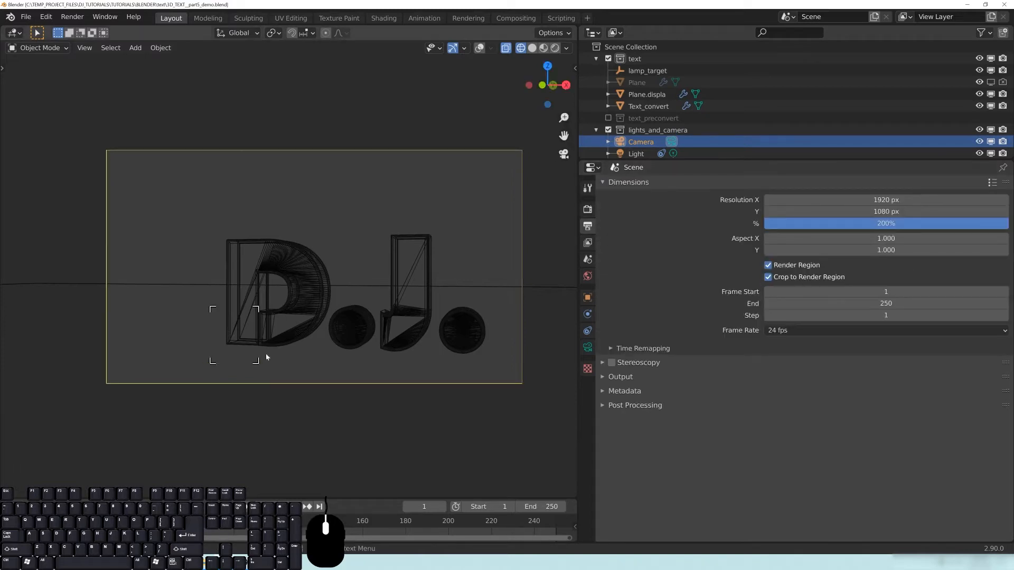
drag(212, 309, 206, 305)
Review the Light Paths max bounces and presets and the output dimensions, collapsing both groups of settings
click(587, 209)
click(627, 248)
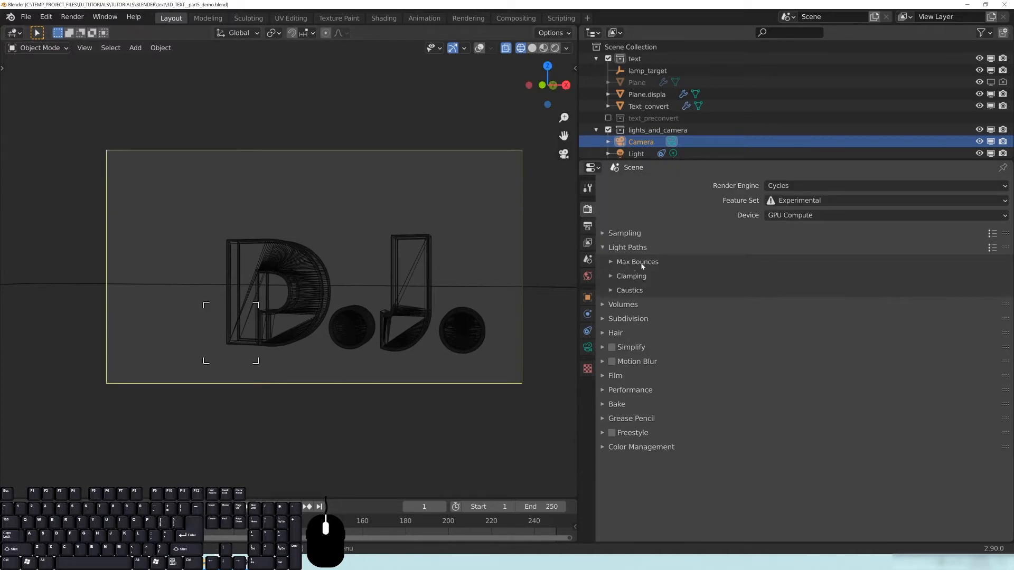
click(643, 262)
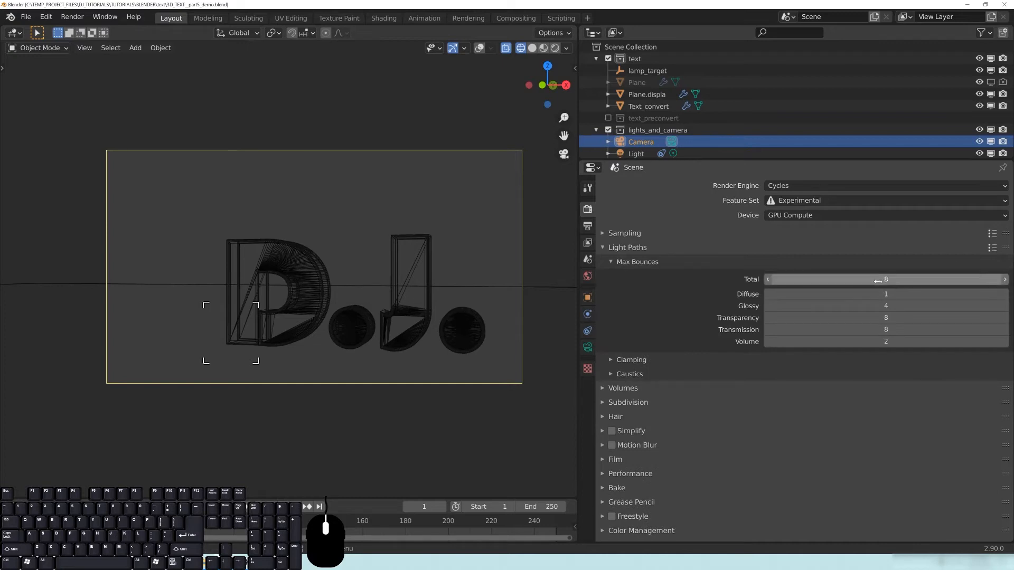
click(989, 248)
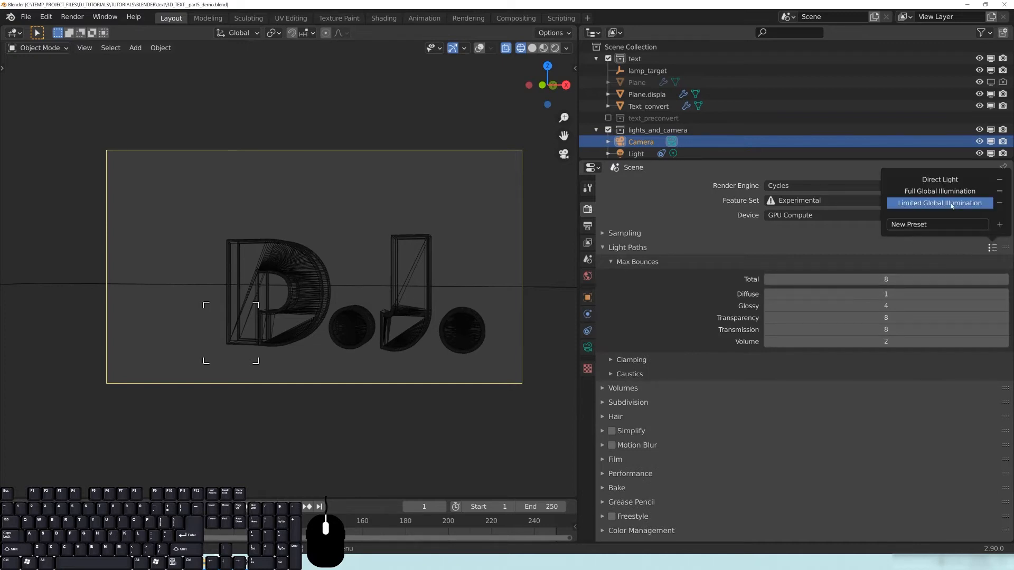
click(628, 248)
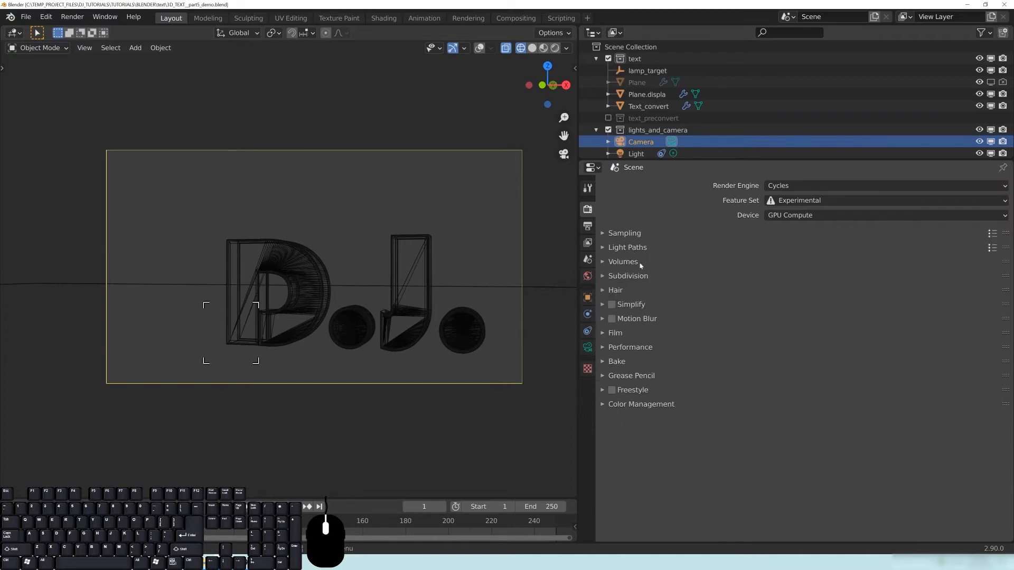
click(587, 226)
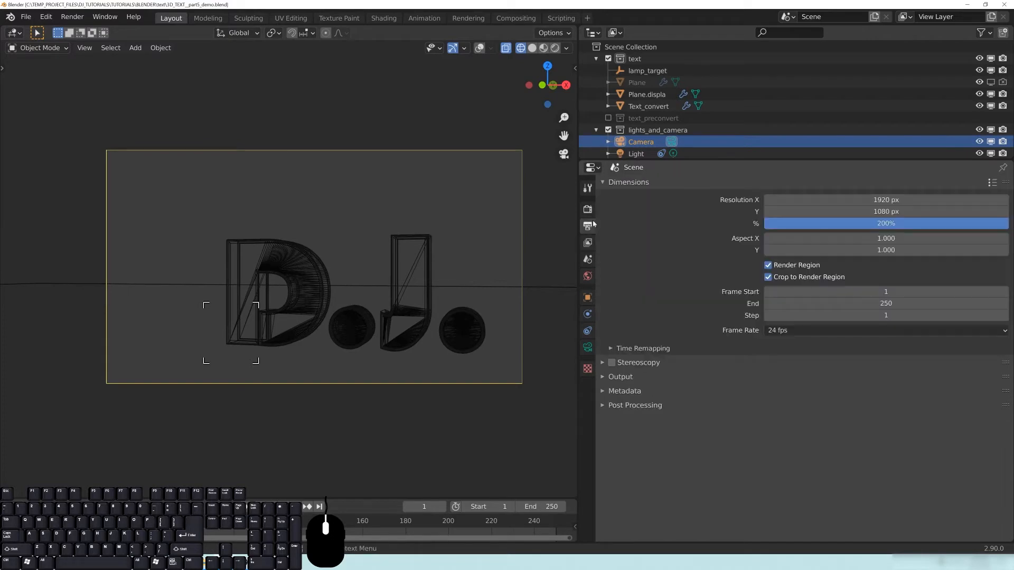
click(626, 183)
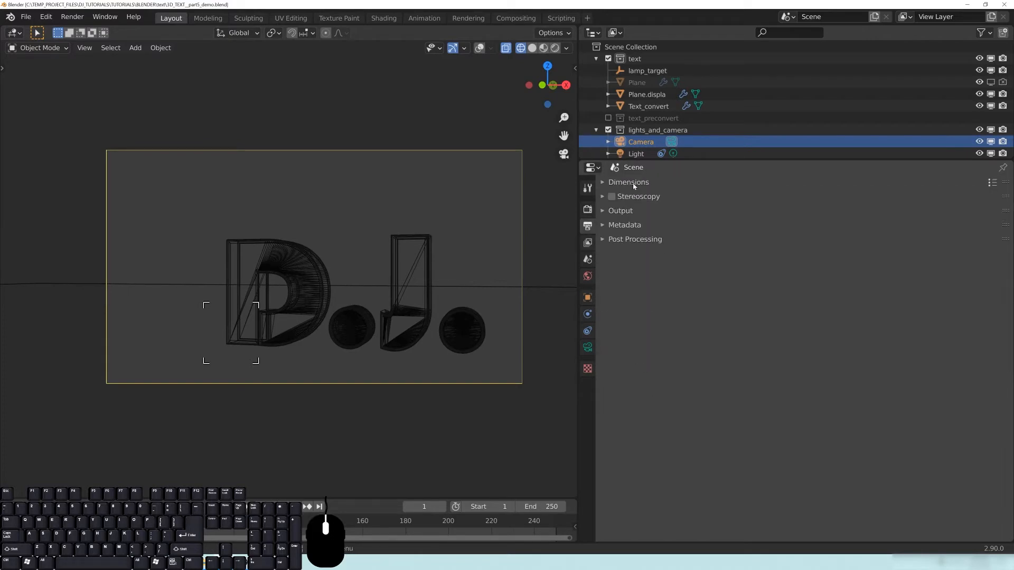
Extend the render region over the whole camera frame and save the file
click(587, 209)
drag(206, 304, 98, 148)
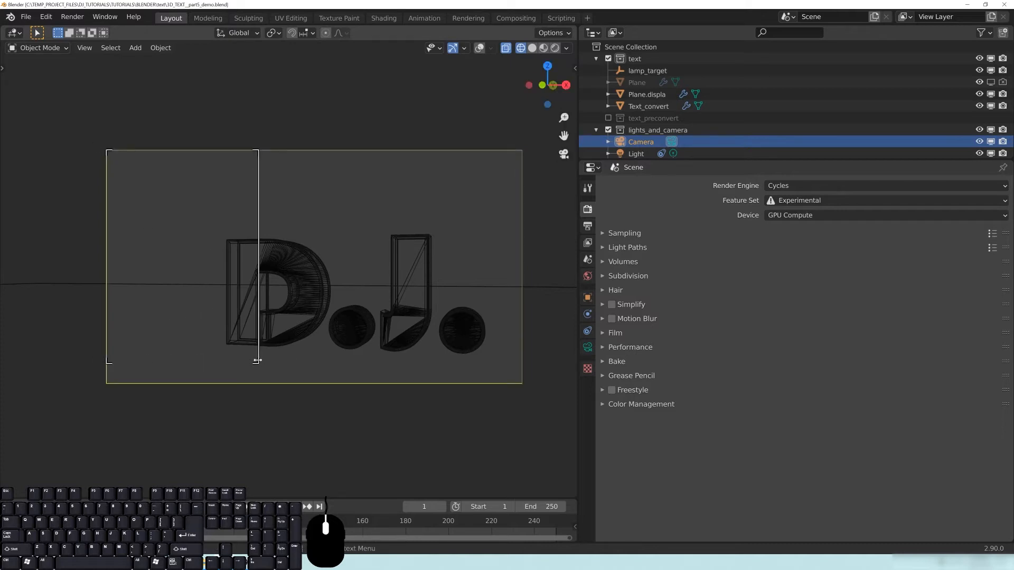
drag(255, 358, 527, 393)
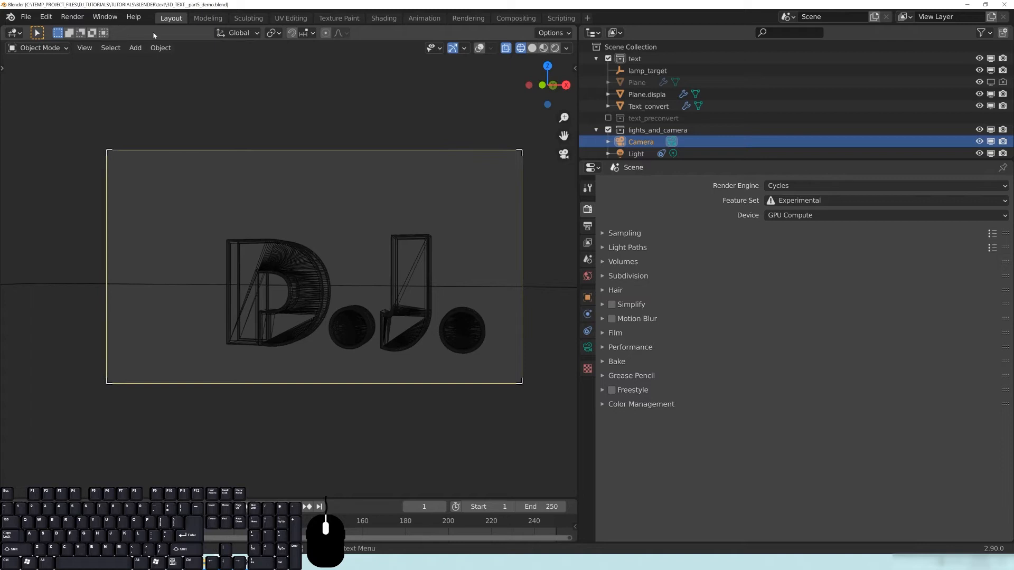
click(25, 16)
click(51, 97)
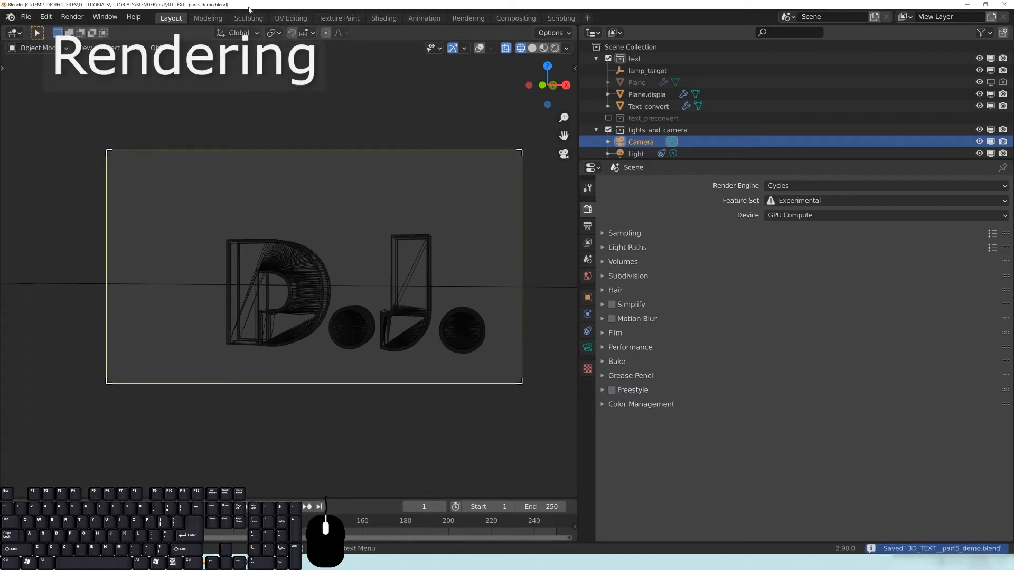
Render the still image and inspect the tile being rendered up close
click(73, 17)
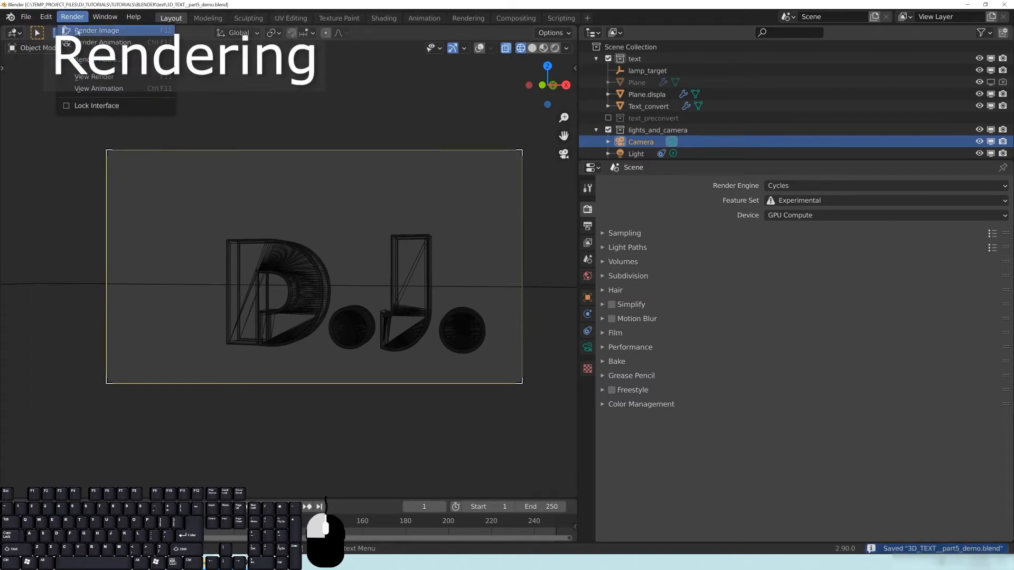
click(132, 32)
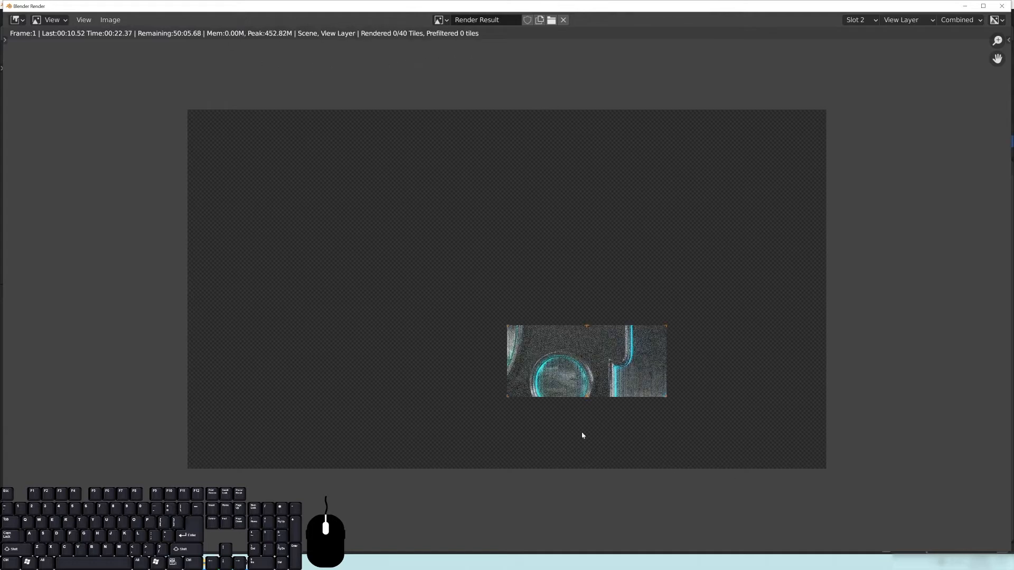
scroll(593, 395, up, 2)
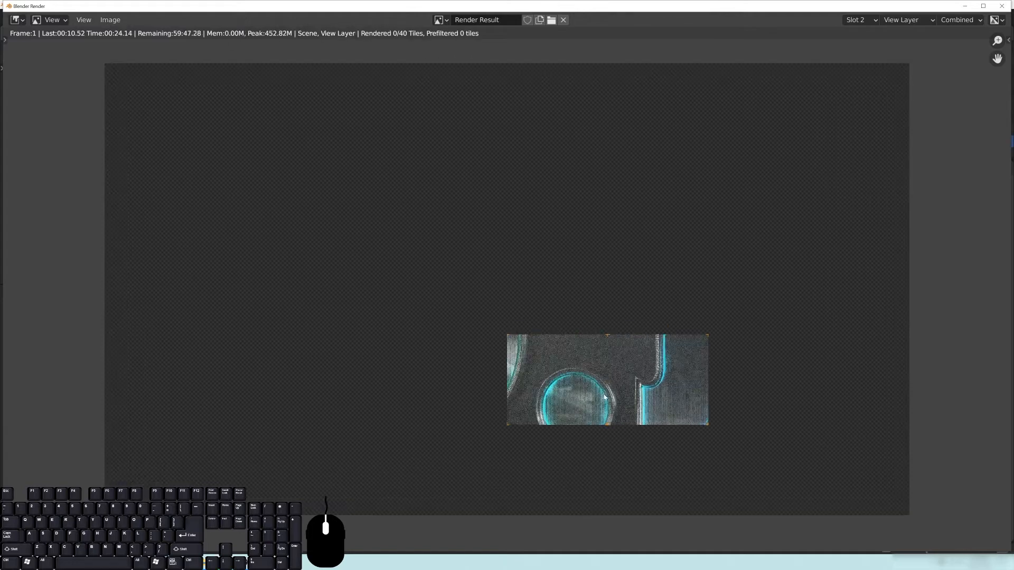
middle_drag(661, 403, 516, 316)
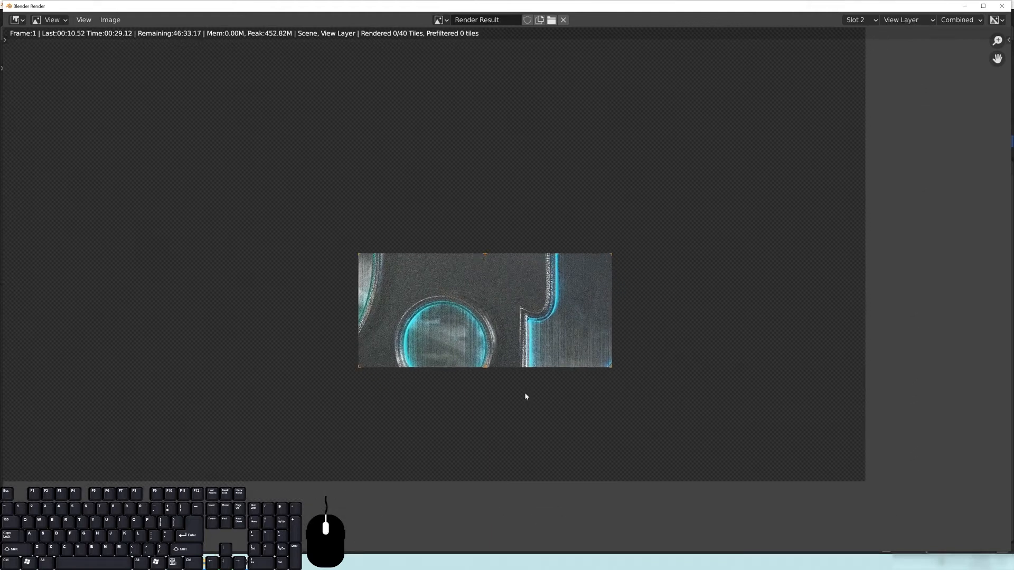
Examine the noise and edge detail of the first tile around the dot and the J while it renders
scroll(495, 249, up, 5)
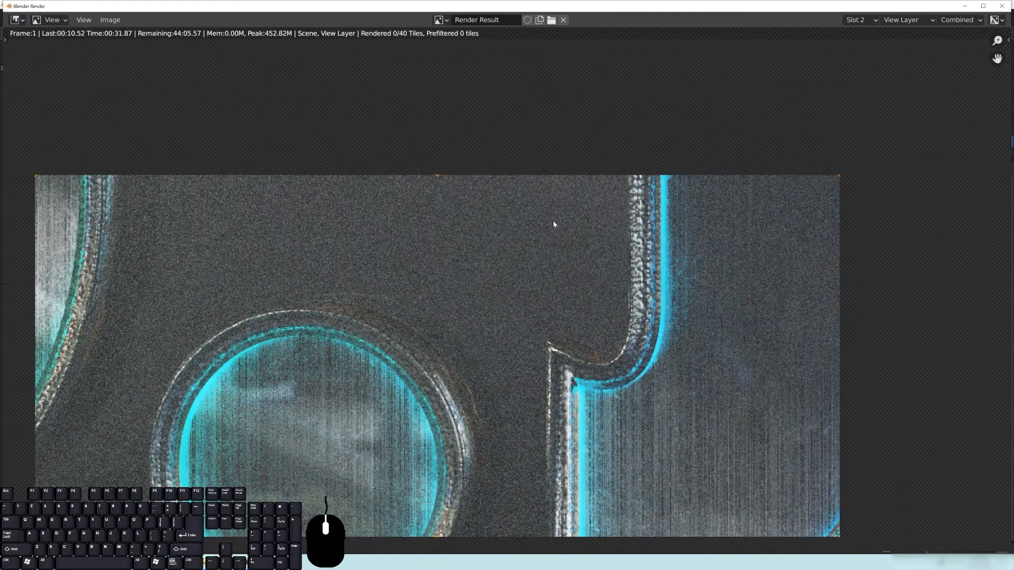
scroll(464, 324, down, 3)
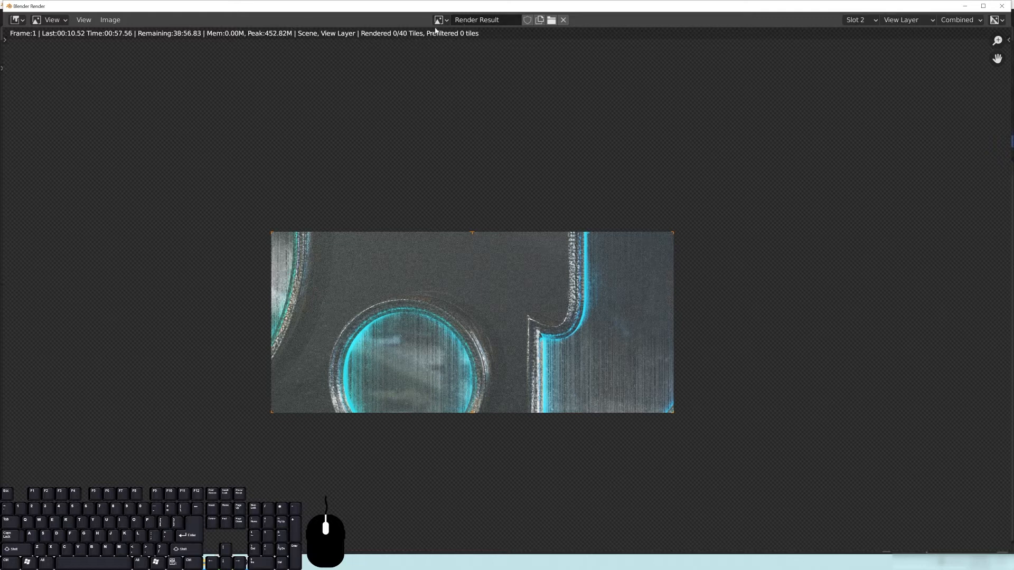
scroll(467, 356, down, 4)
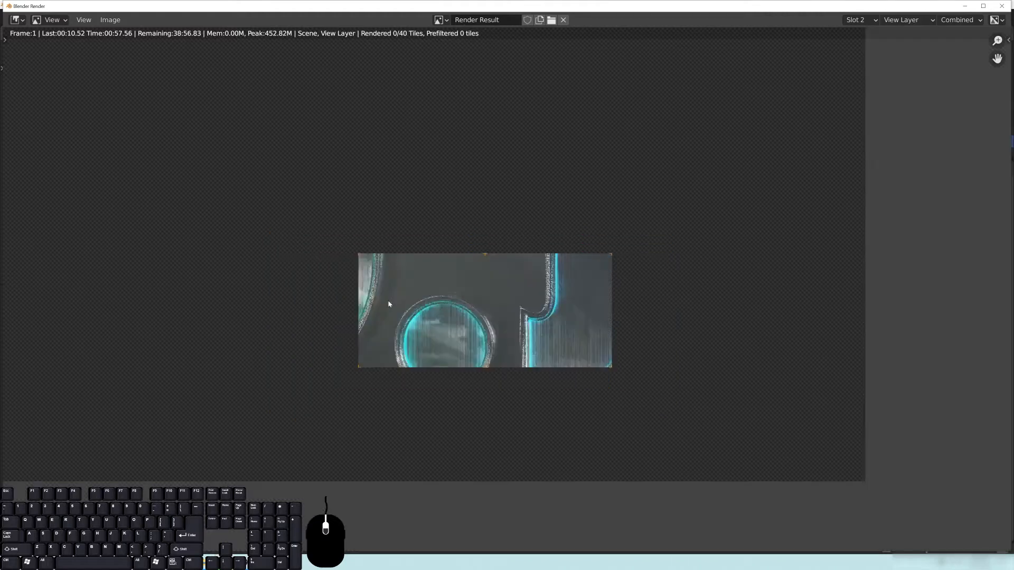
middle_drag(434, 267, 457, 334)
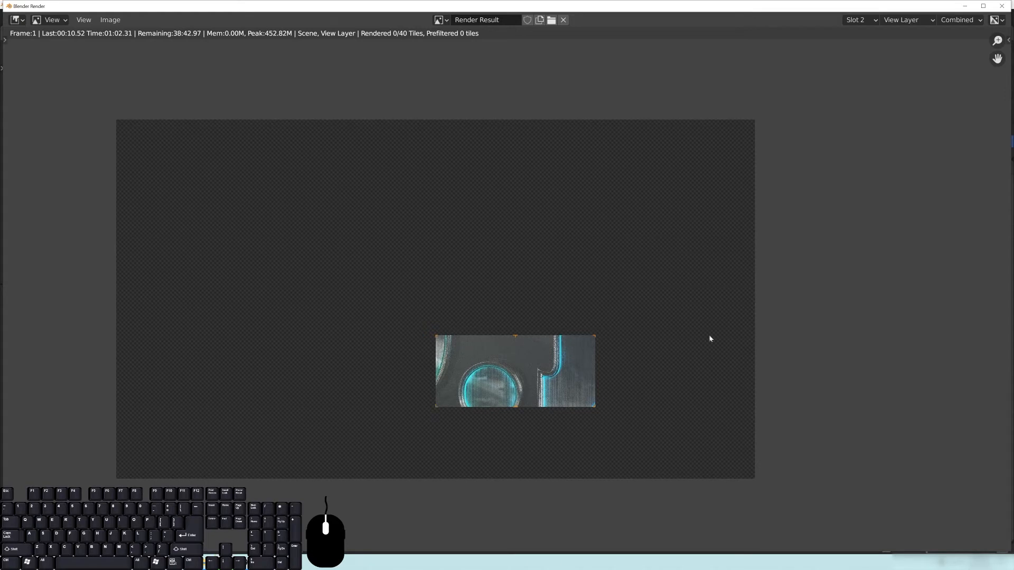
middle_drag(515, 422, 522, 414)
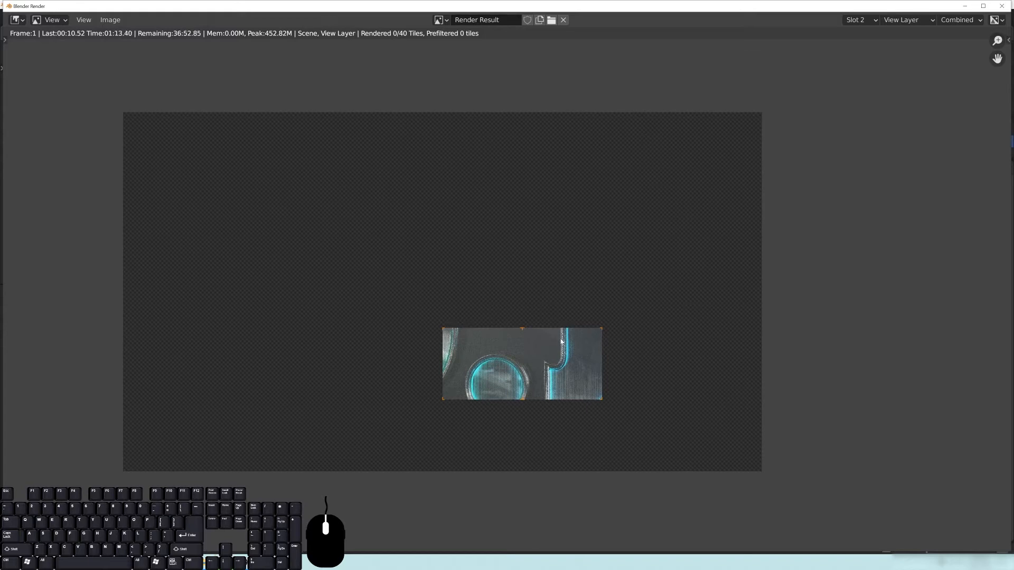
scroll(540, 410, up, 1)
middle_drag(540, 411, 499, 378)
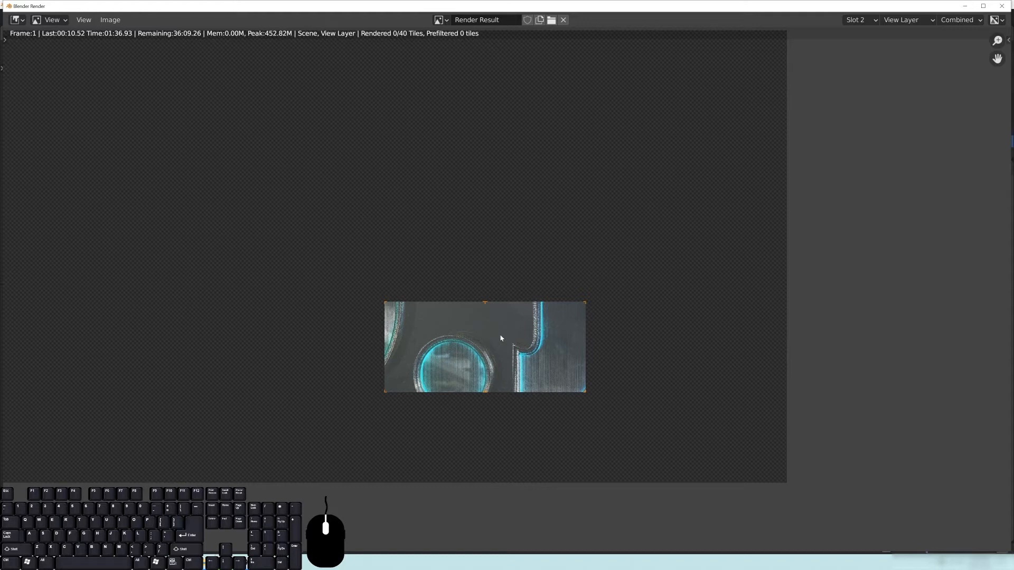
scroll(520, 346, down, 2)
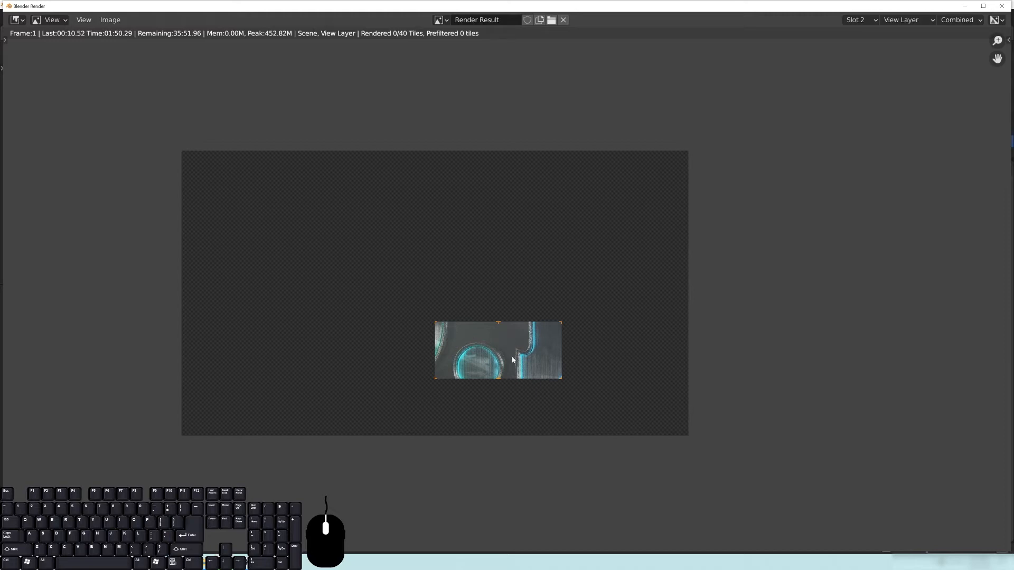
scroll(512, 361, up, 1)
middle_drag(479, 371, 510, 361)
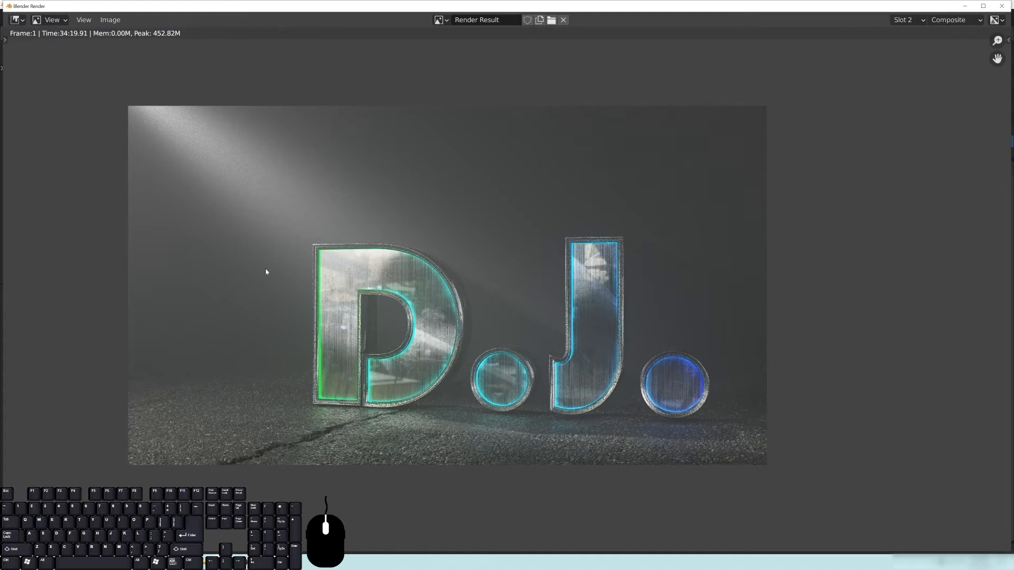
Examine the finished render up close, checking grain in the light beam and around the letters' metallic edges
middle_drag(347, 306, 425, 306)
scroll(427, 307, up, 4)
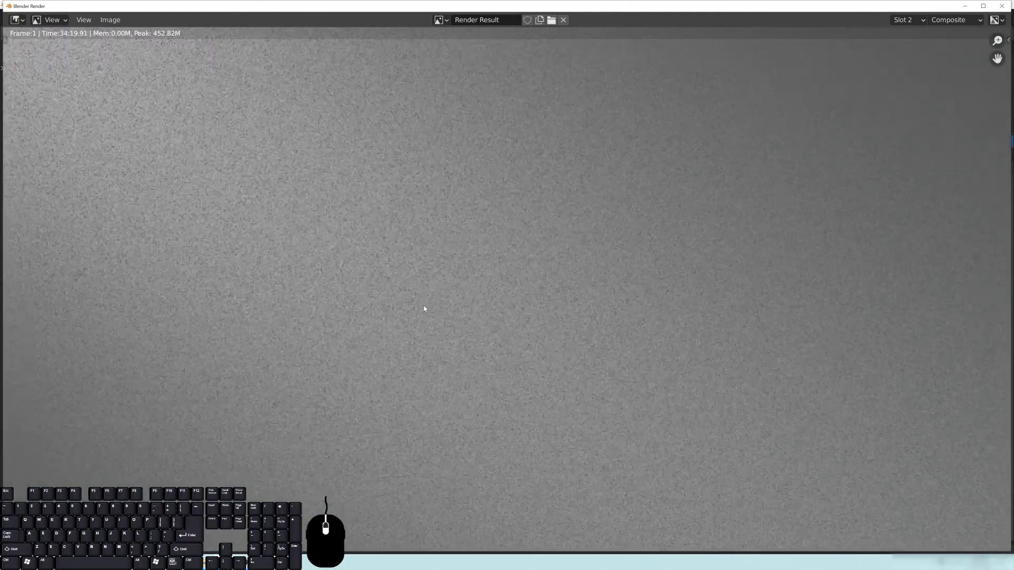
scroll(409, 290, up, 2)
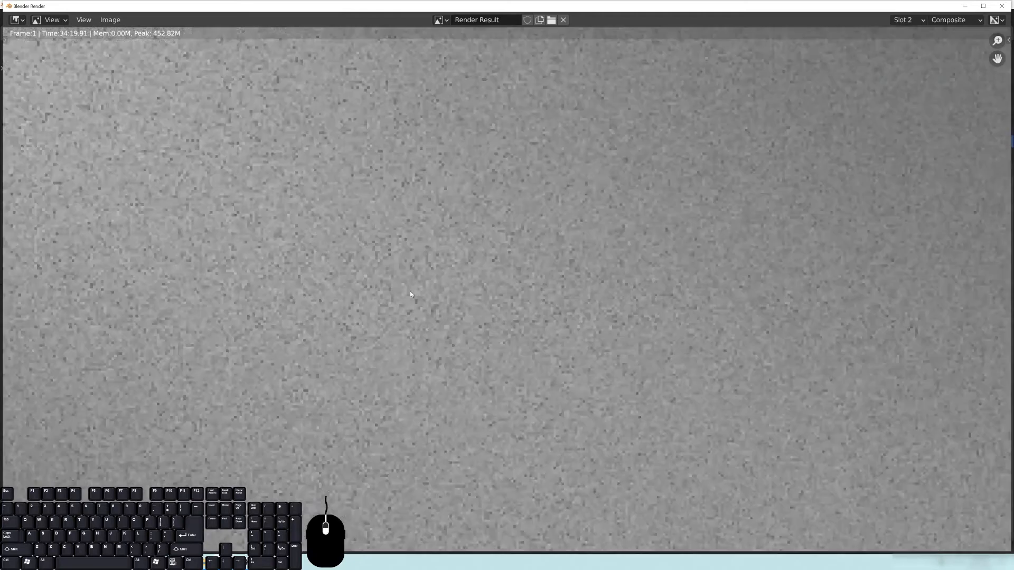
scroll(467, 286, down, 5)
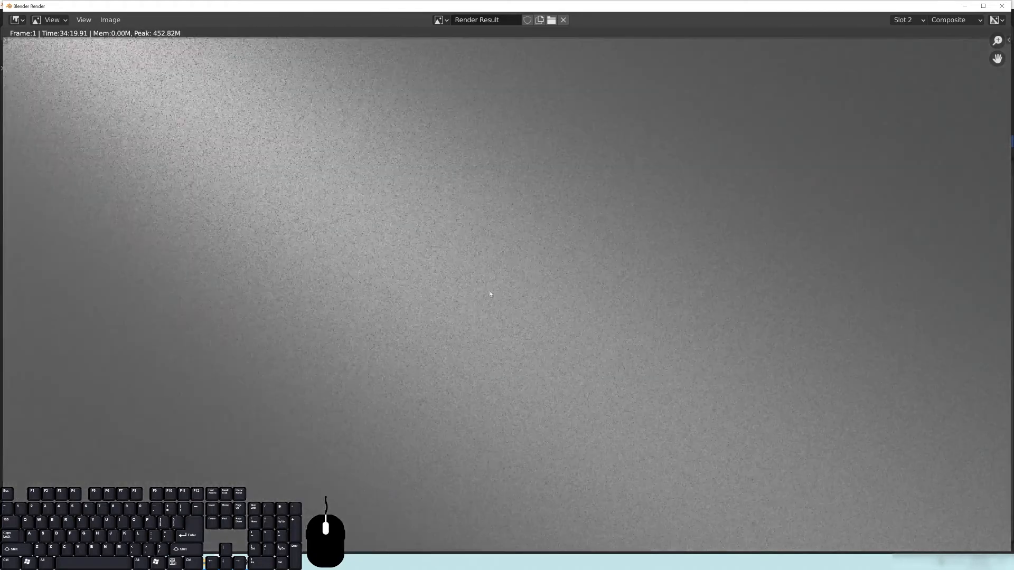
scroll(543, 346, down, 6)
middle_drag(741, 496, 560, 342)
scroll(560, 341, up, 2)
middle_drag(811, 522, 631, 379)
middle_drag(726, 432, 706, 309)
scroll(615, 300, up, 3)
middle_drag(796, 431, 611, 332)
scroll(549, 290, down, 5)
middle_drag(494, 112, 451, 227)
scroll(523, 293, up, 4)
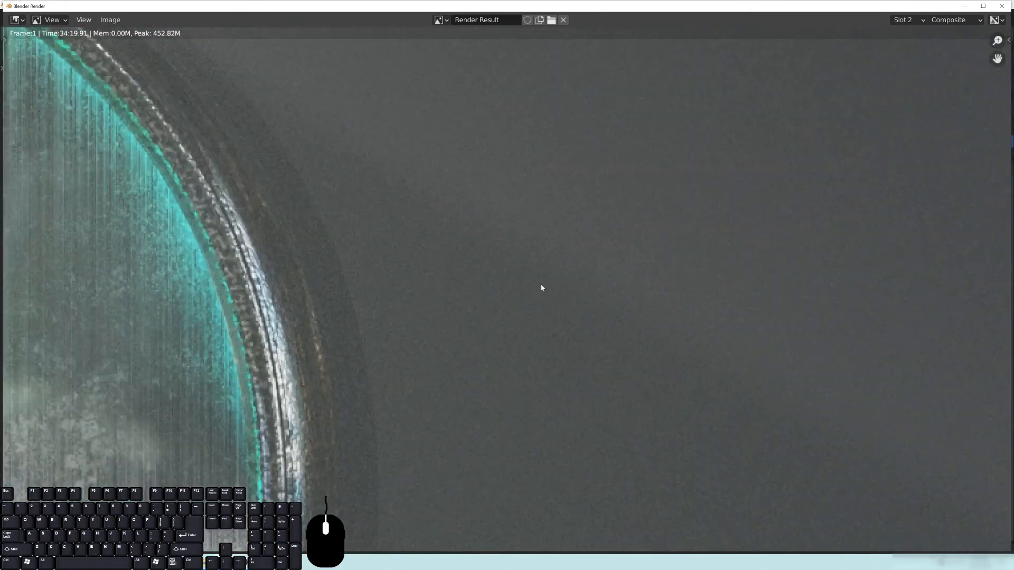
Examine the front faces of the letters and the cracked asphalt floor with its coloured light reflections
scroll(529, 289, down, 4)
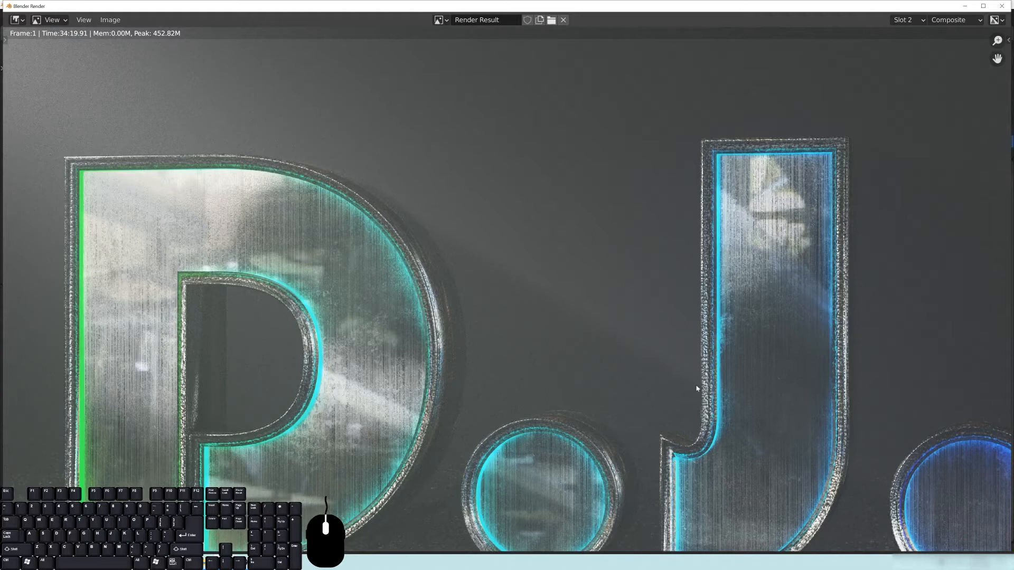
scroll(283, 299, down, 4)
middle_drag(481, 324, 575, 277)
scroll(398, 416, up, 4)
middle_drag(398, 413, 615, 253)
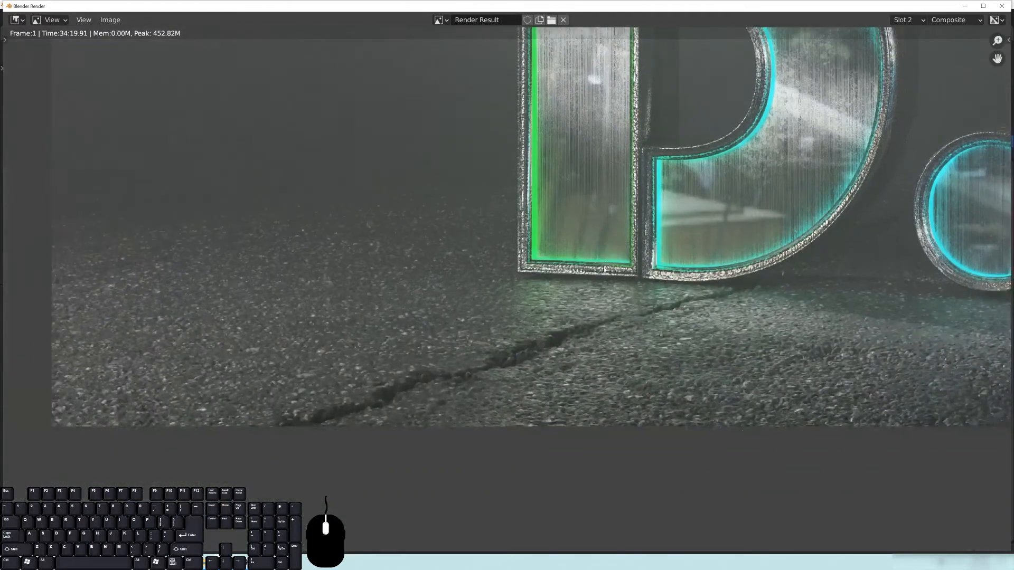
scroll(652, 370, up, 2)
scroll(606, 371, down, 1)
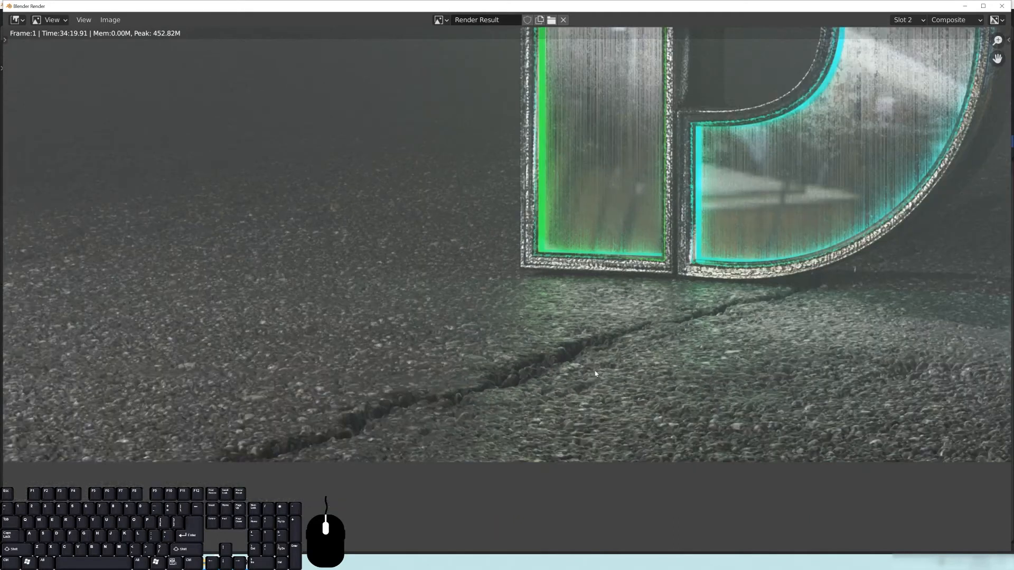
scroll(611, 365, down, 2)
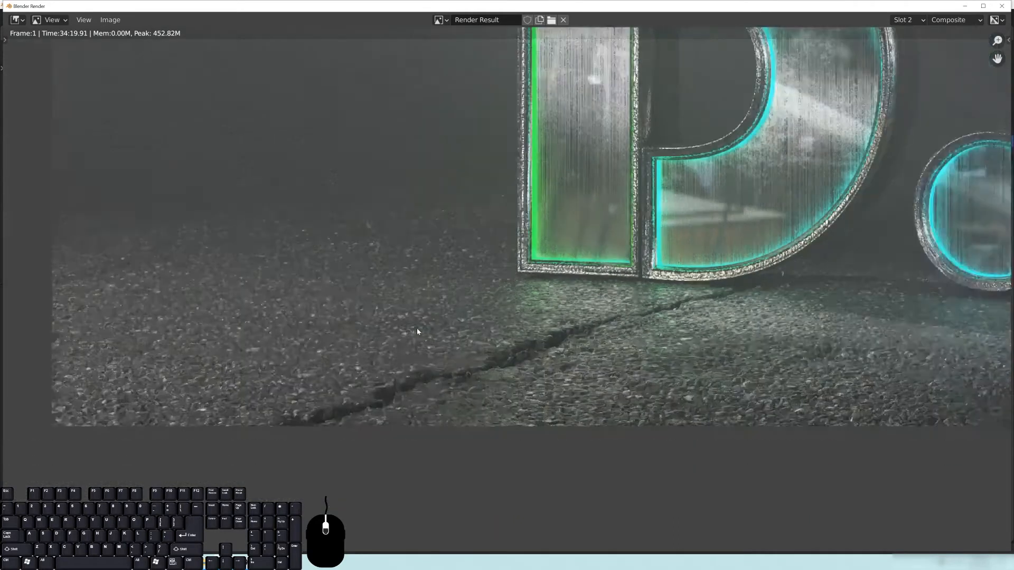
middle_drag(519, 311, 457, 374)
middle_drag(583, 380, 507, 416)
middle_drag(591, 409, 471, 400)
scroll(529, 353, down, 1)
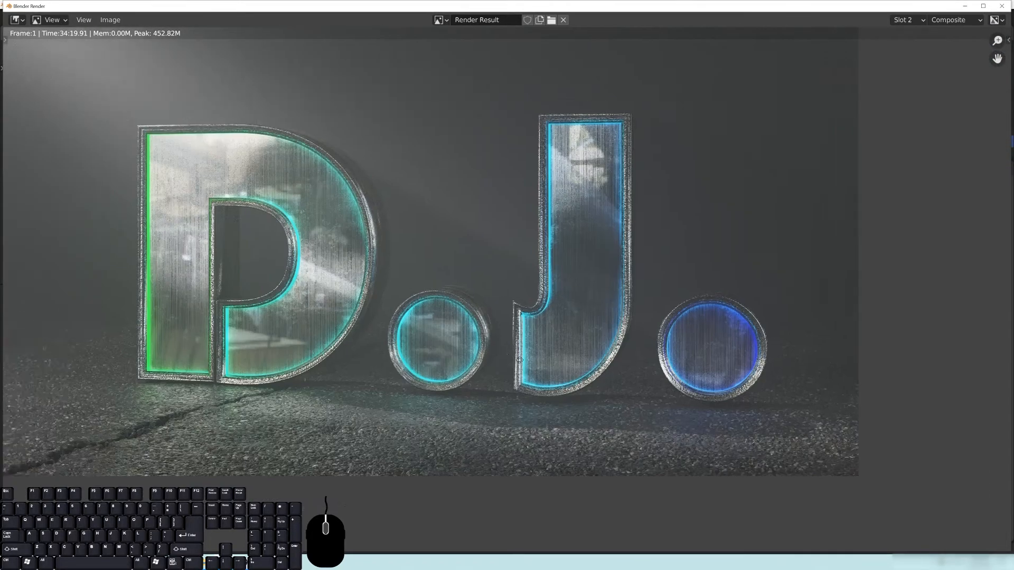
Review the overall composition of the finished render, including the light beam, the letters and the background
middle_drag(296, 285, 459, 335)
middle_drag(239, 328, 373, 347)
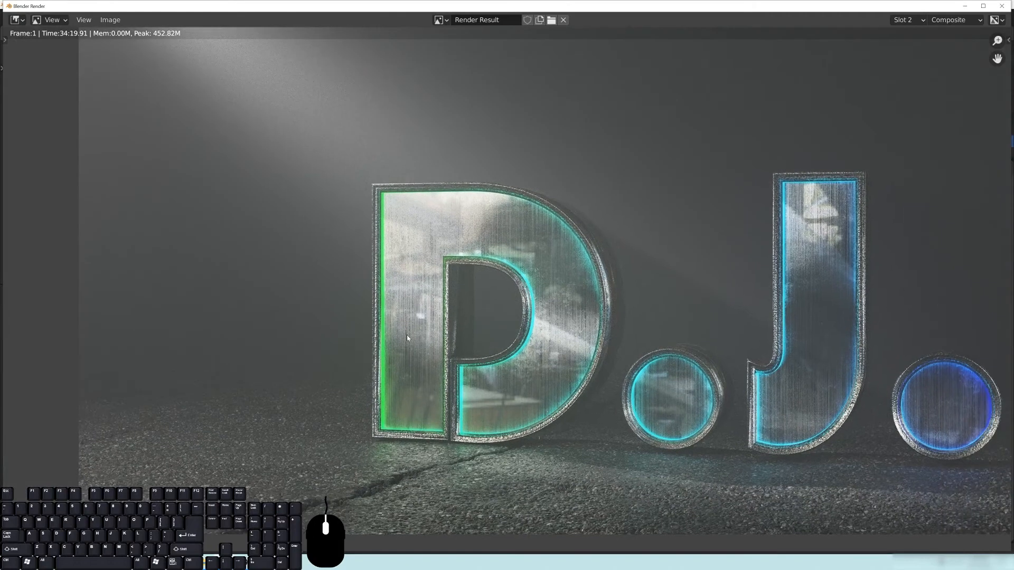
scroll(652, 292, down, 1)
middle_drag(705, 271, 649, 289)
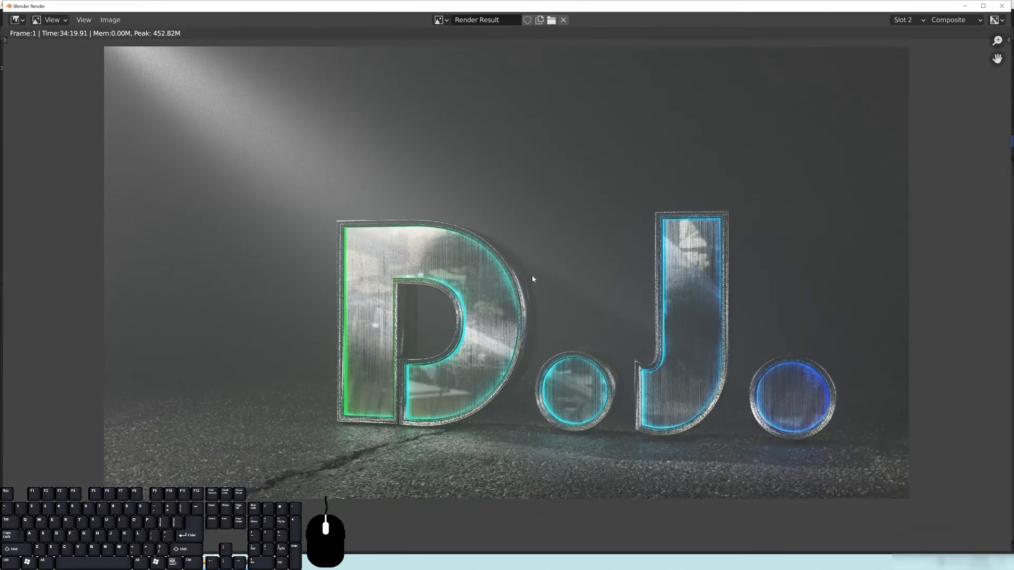
scroll(518, 272, down, 1)
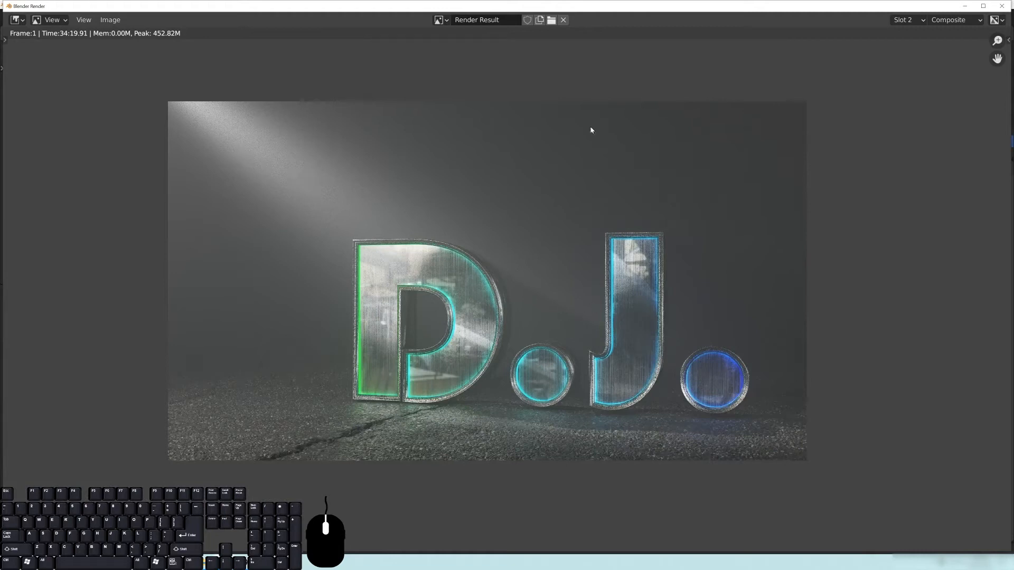
scroll(528, 285, up, 1)
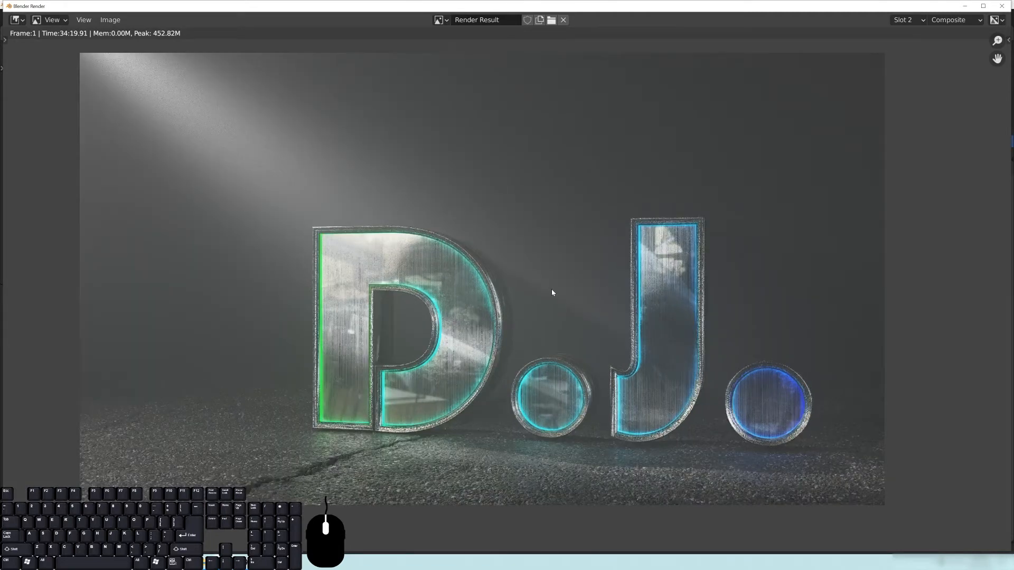
scroll(609, 288, down, 4)
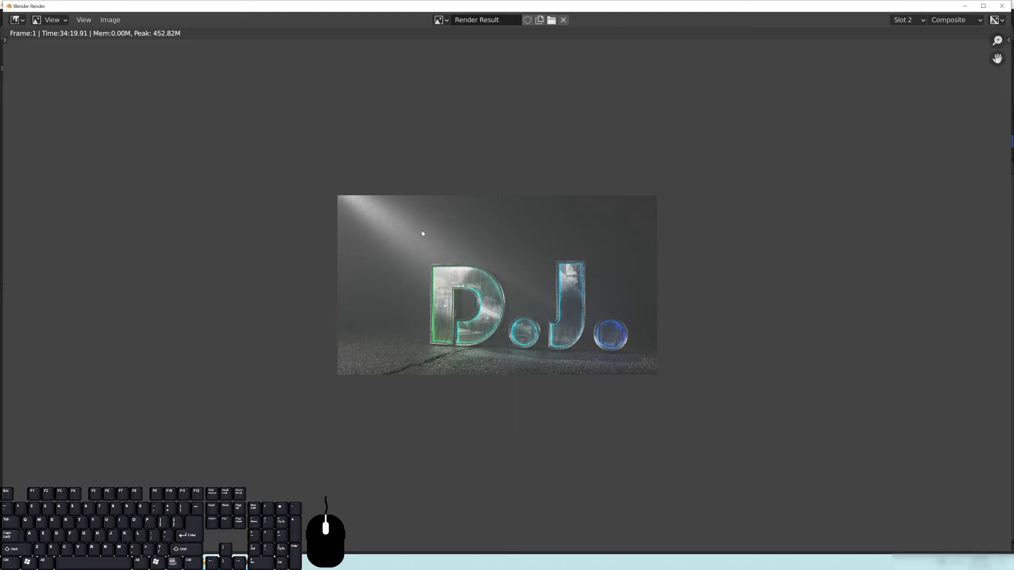
scroll(535, 300, up, 3)
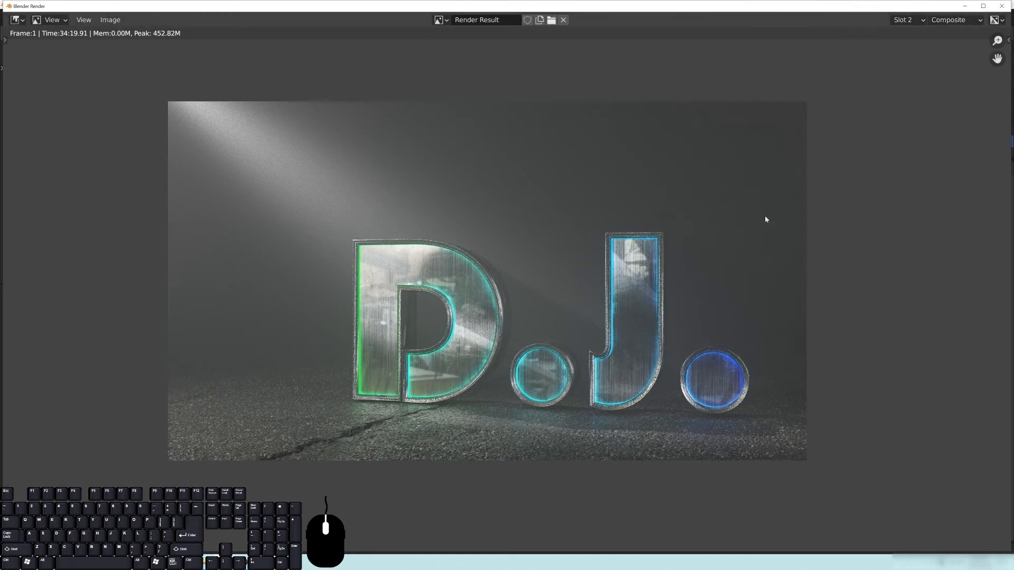
click(909, 23)
click(907, 20)
click(922, 35)
click(441, 20)
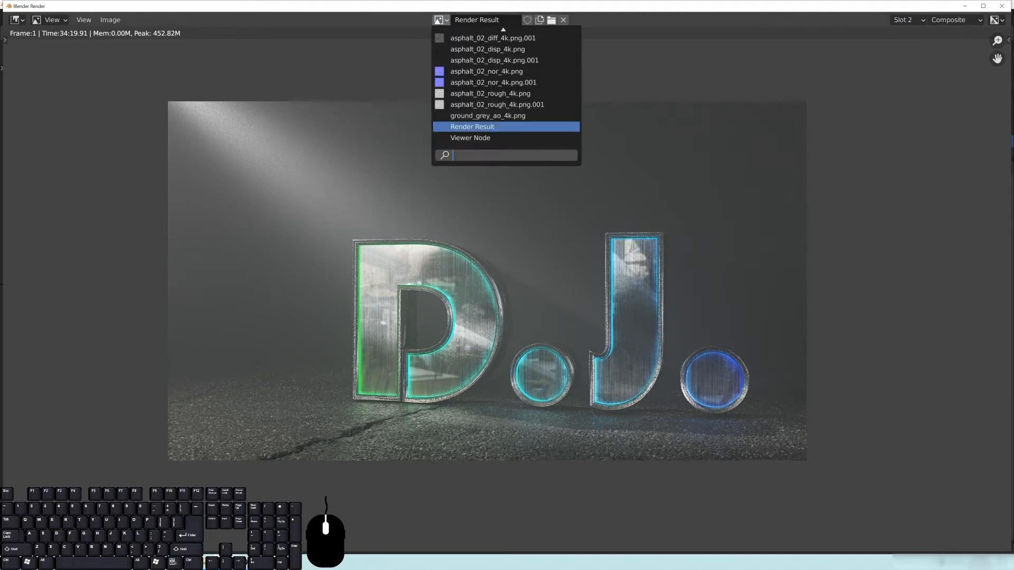
click(441, 20)
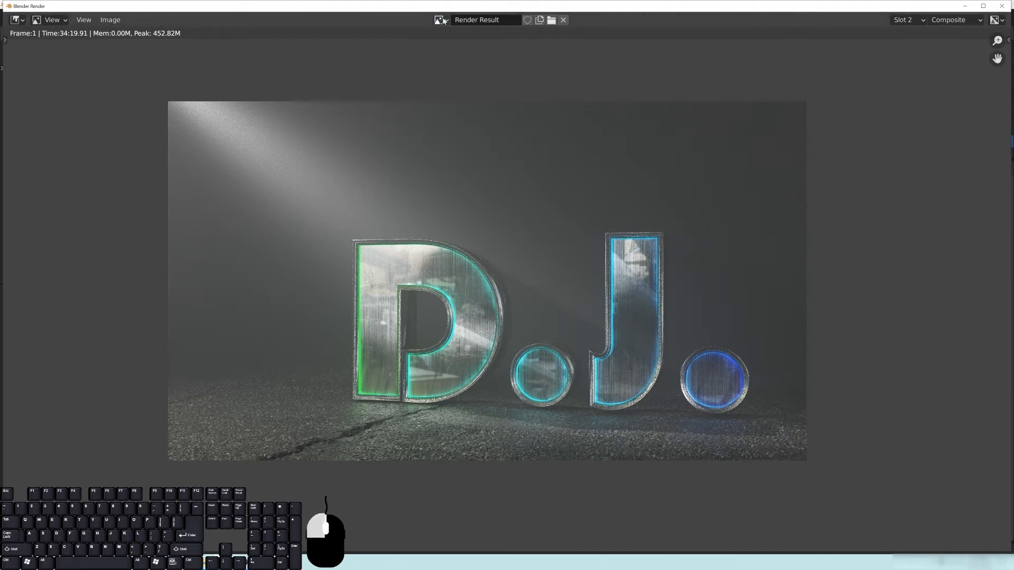
click(442, 21)
click(442, 21)
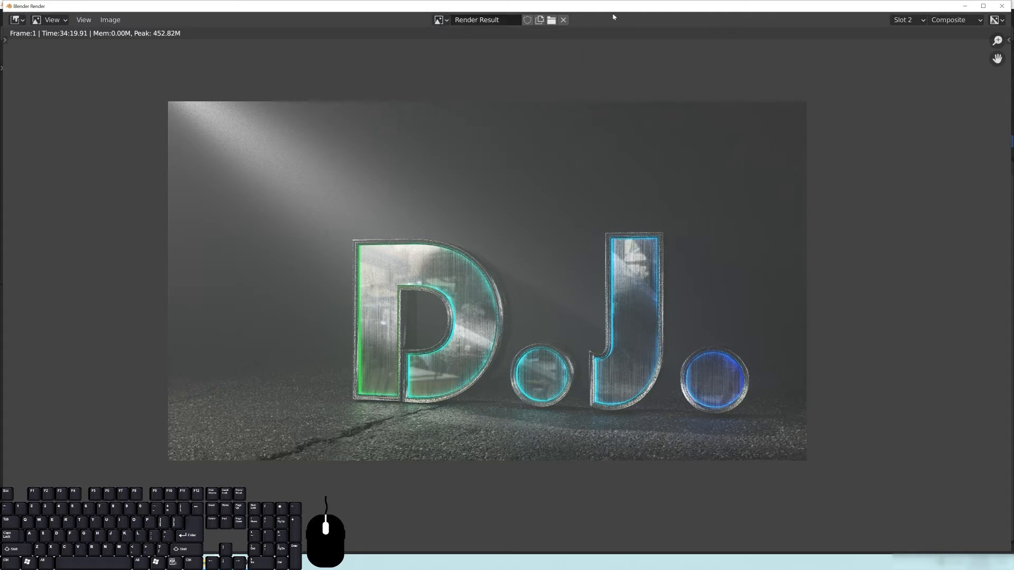
Switch from the render window to the Compositing workspace and spread the Render Layers and Composite nodes apart
click(965, 6)
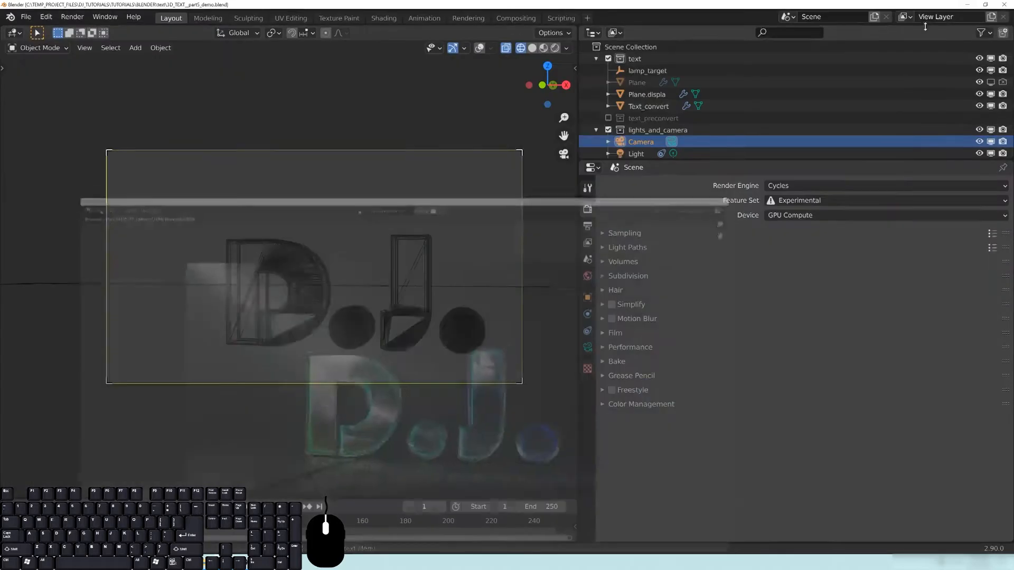
click(514, 20)
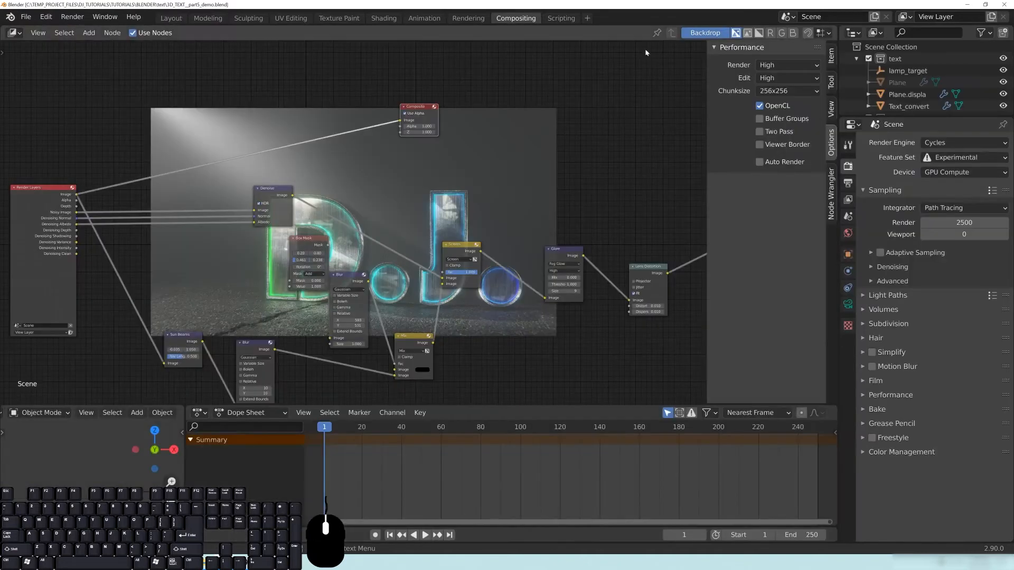
drag(97, 190, 78, 188)
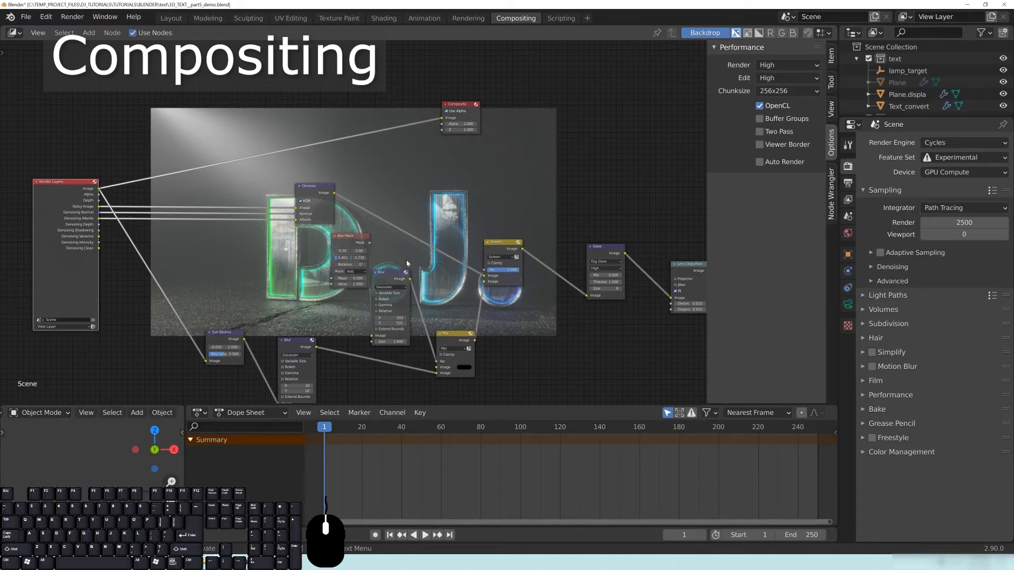
middle_drag(388, 234, 392, 187)
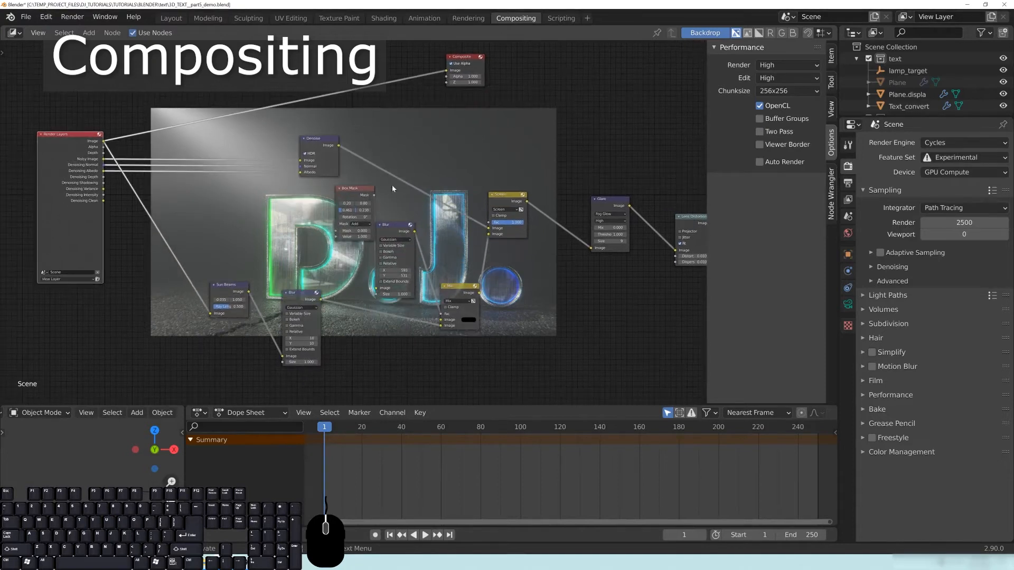
middle_drag(287, 172, 356, 200)
drag(125, 186, 153, 172)
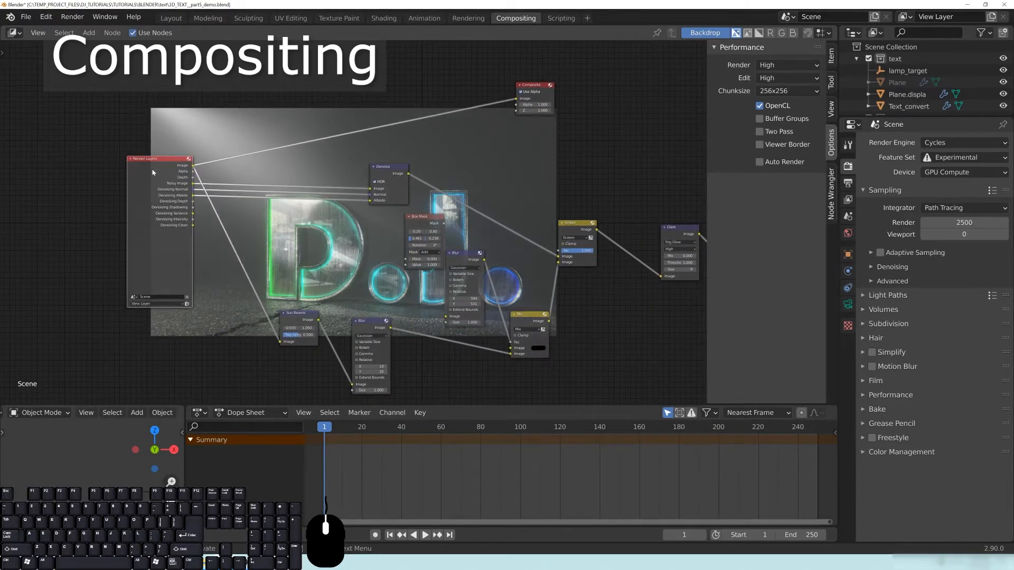
drag(158, 168, 146, 170)
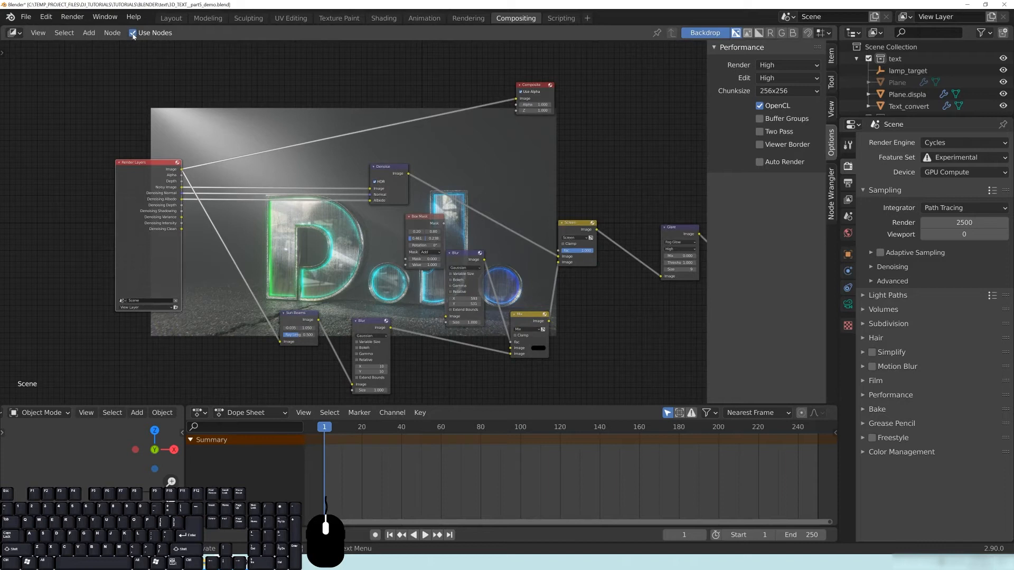
click(520, 92)
drag(536, 89, 611, 80)
Delete the Denoise, Box Mask and Mix nodes and the Blur node fed by the mask
click(388, 167)
key(x)
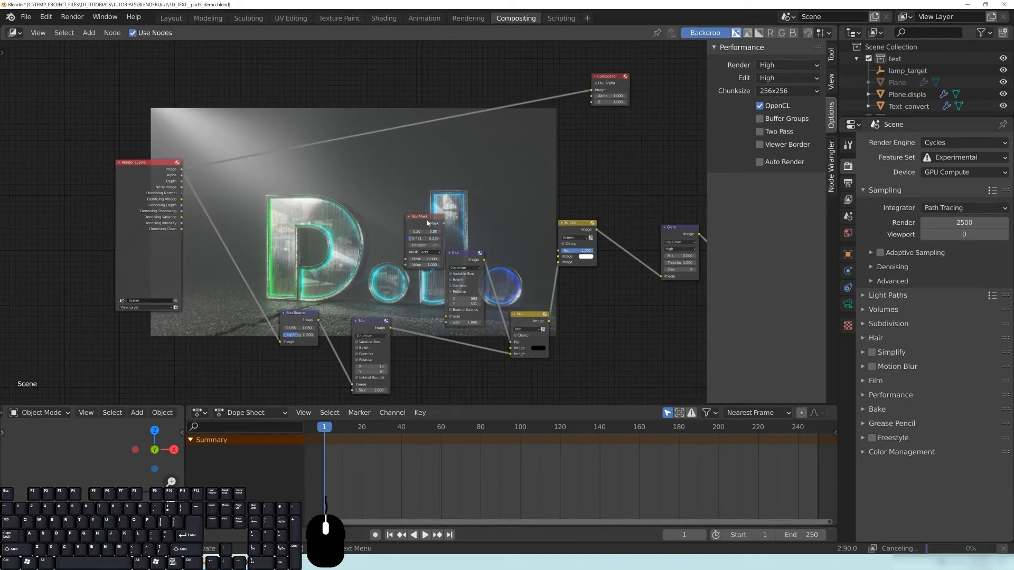
click(428, 223)
key(x)
click(467, 258)
key(x)
click(529, 317)
key(x)
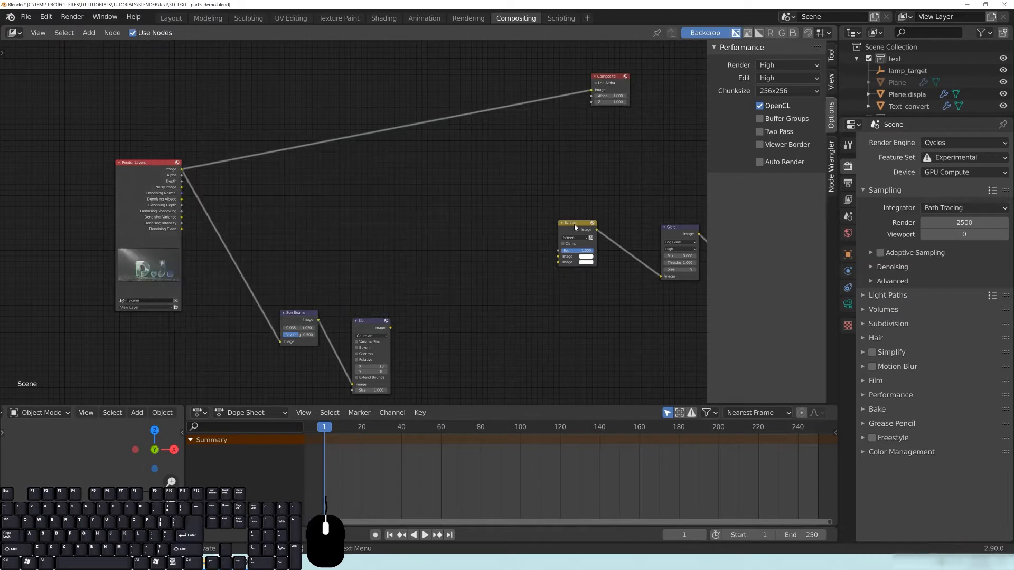
Delete the Screen and Glare nodes and the Blur node following Sun Beams
click(575, 227)
key(x)
click(678, 227)
key(x)
click(369, 321)
key(x)
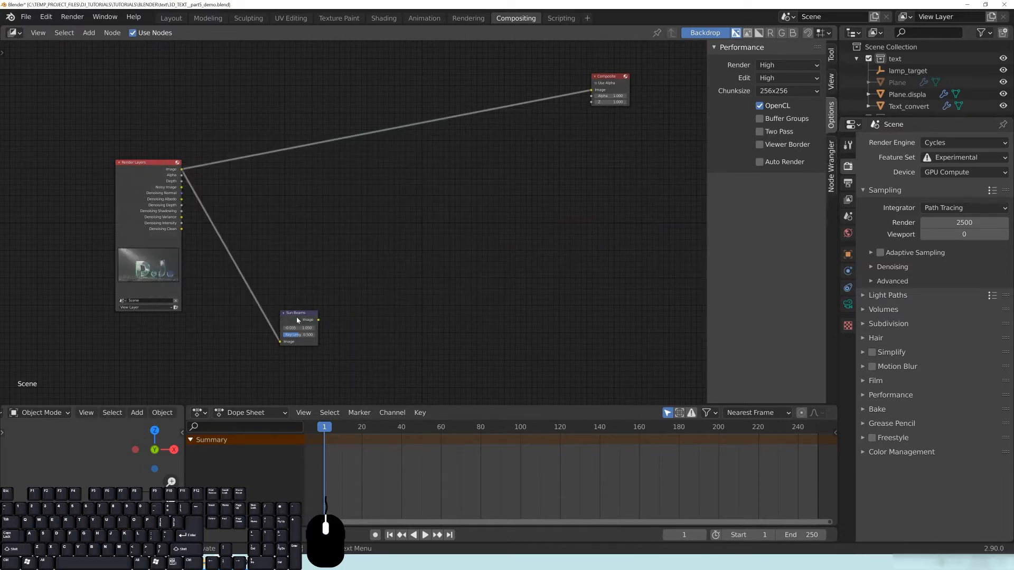
Delete the Sun Beams, Lens Distortion and Viewer nodes, leaving only Render Layers linked to Composite
click(297, 319)
key(x)
middle_drag(539, 281, 340, 276)
click(569, 245)
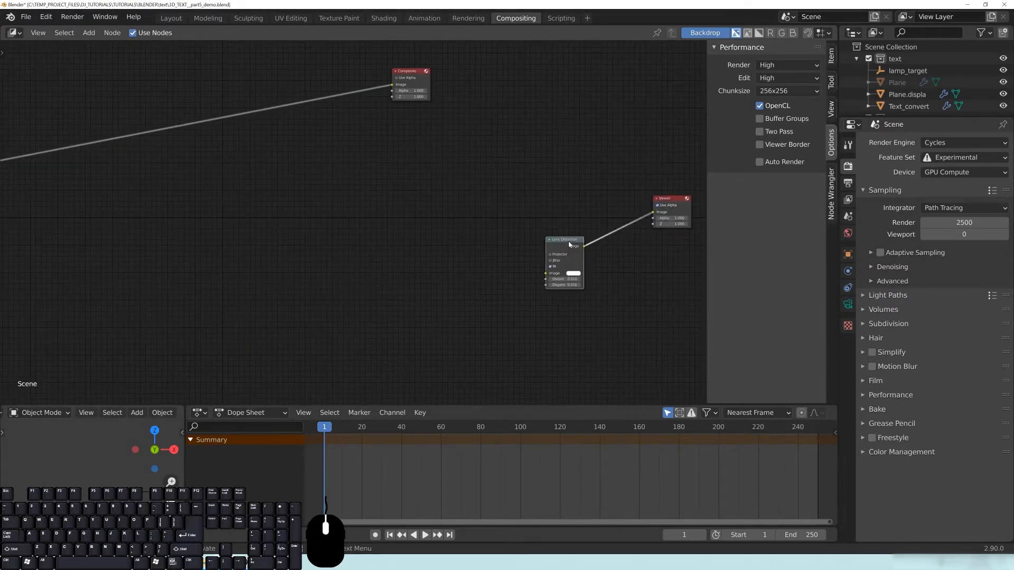
key(x)
click(663, 202)
key(x)
key(Home)
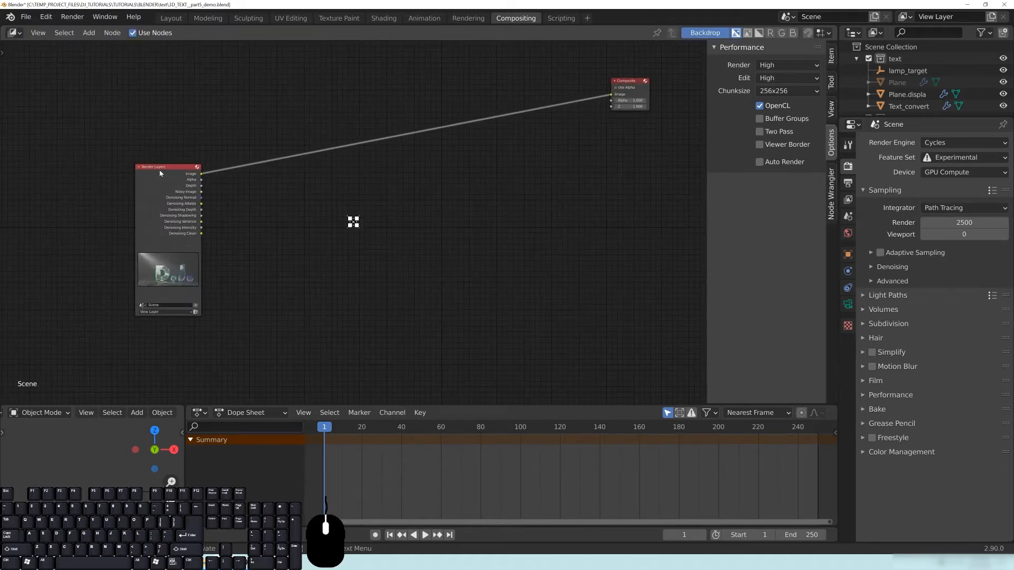
drag(160, 173, 156, 171)
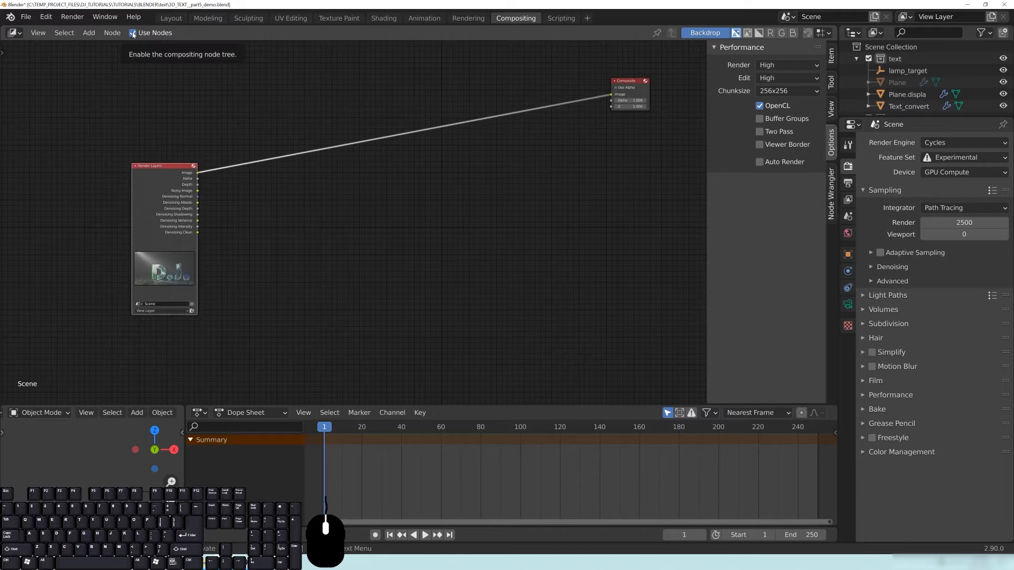
Set the compositor's performance chunk size to 512x512
click(832, 56)
click(831, 82)
click(832, 56)
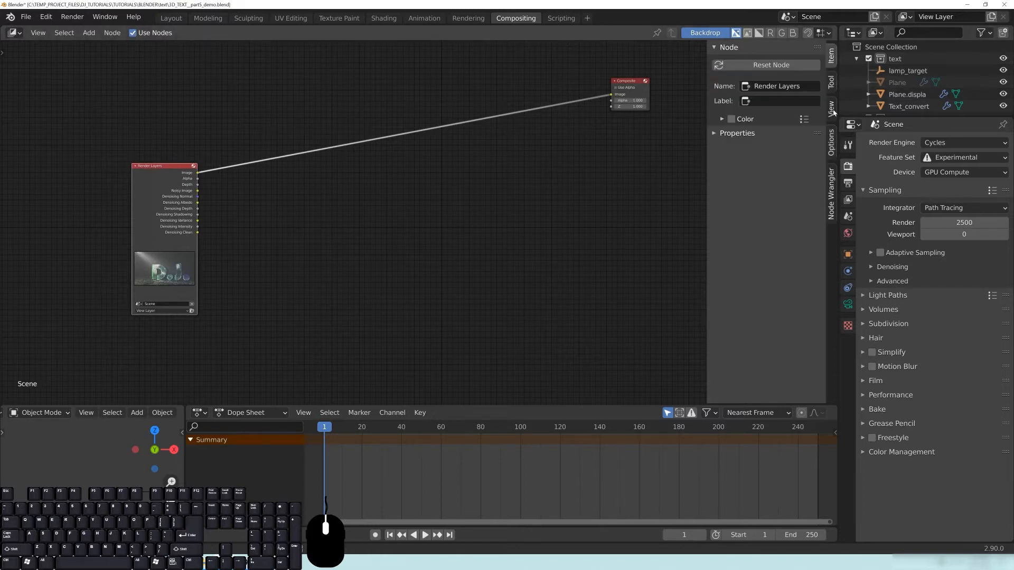
click(832, 143)
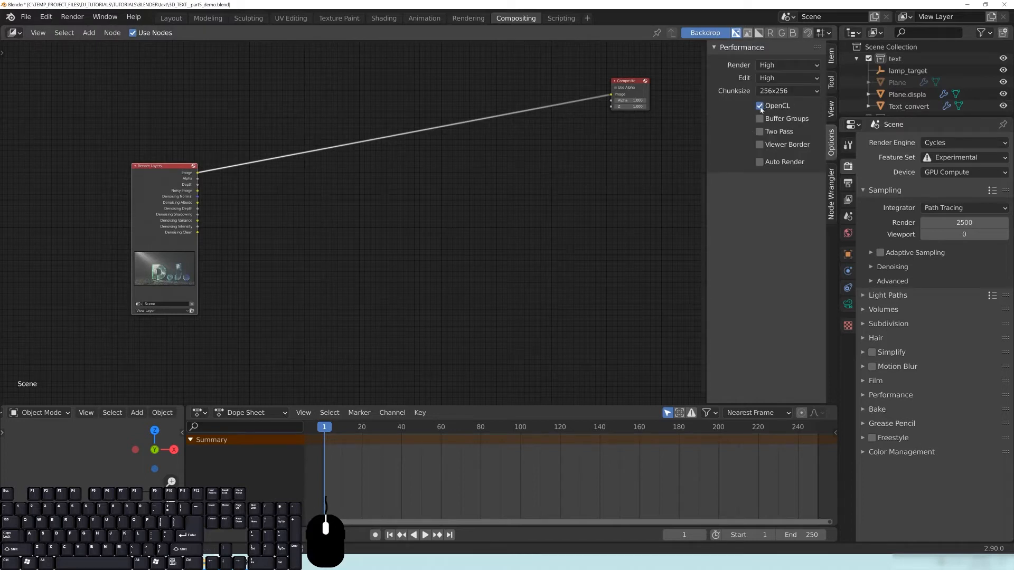
click(775, 92)
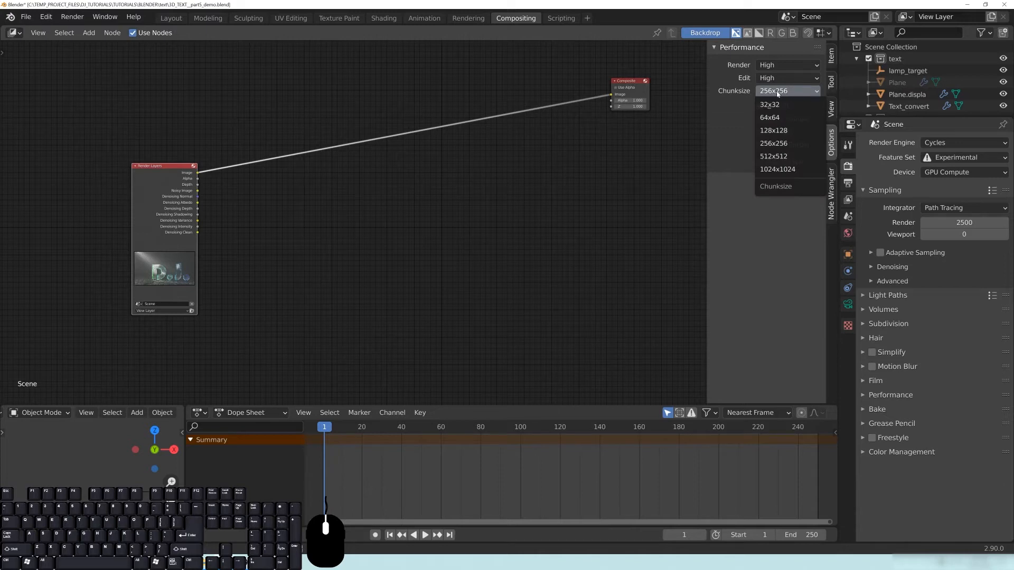
click(773, 156)
click(776, 94)
click(777, 93)
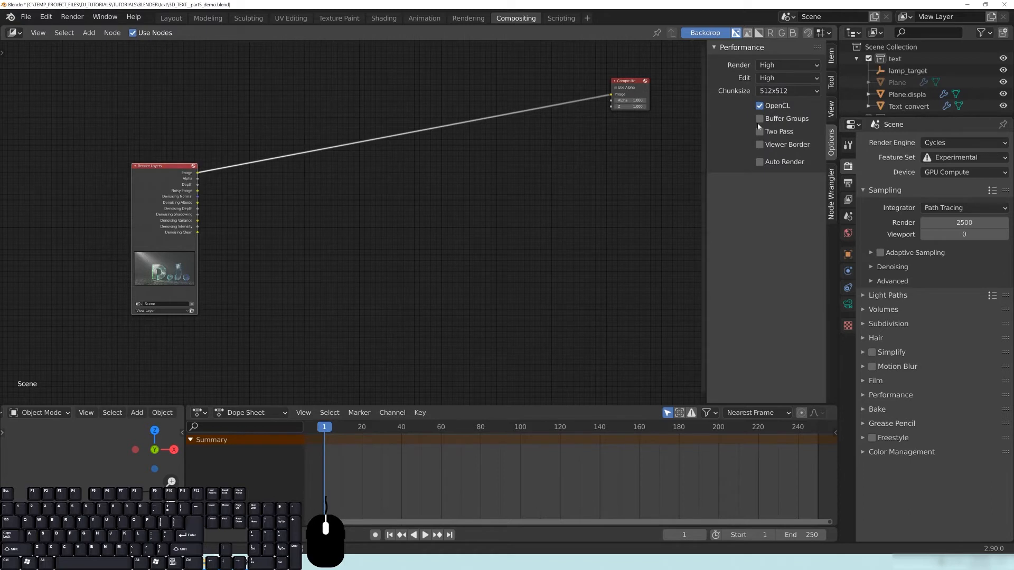
Add a Viewer node below Composite and feed it the Render Layers image so the render shows as the backdrop
middle_drag(326, 217, 350, 222)
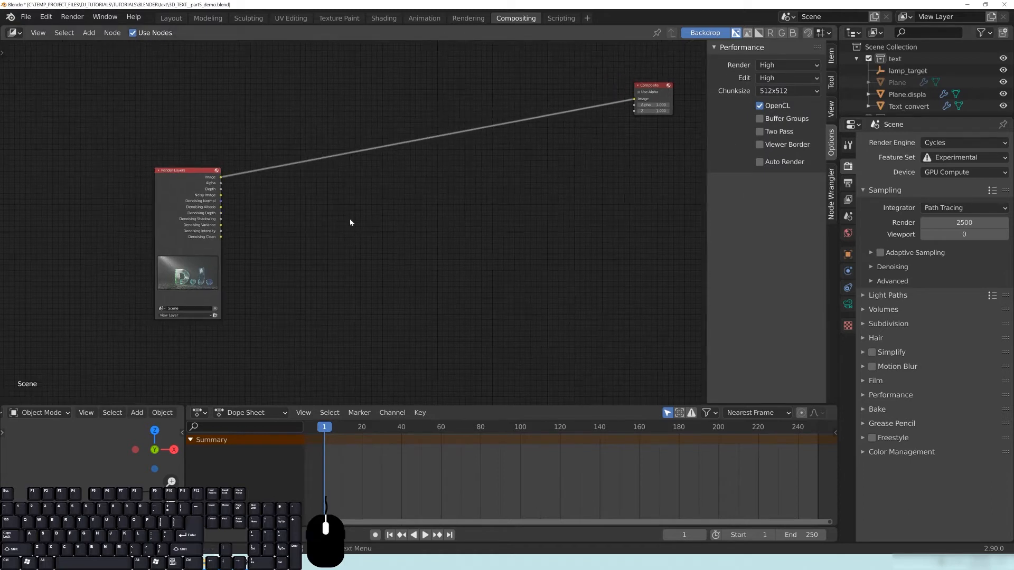
drag(209, 181, 187, 173)
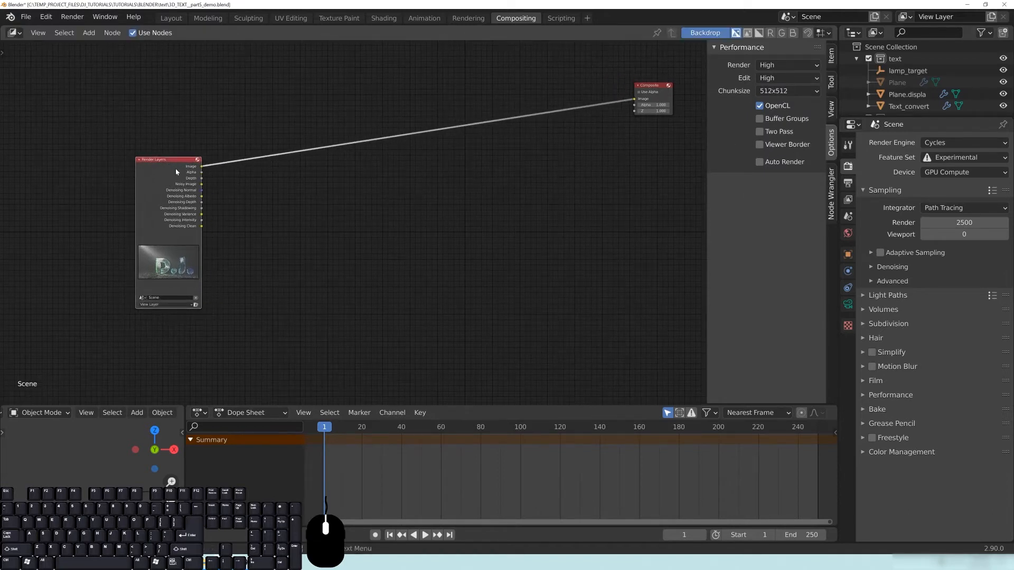
key(Home)
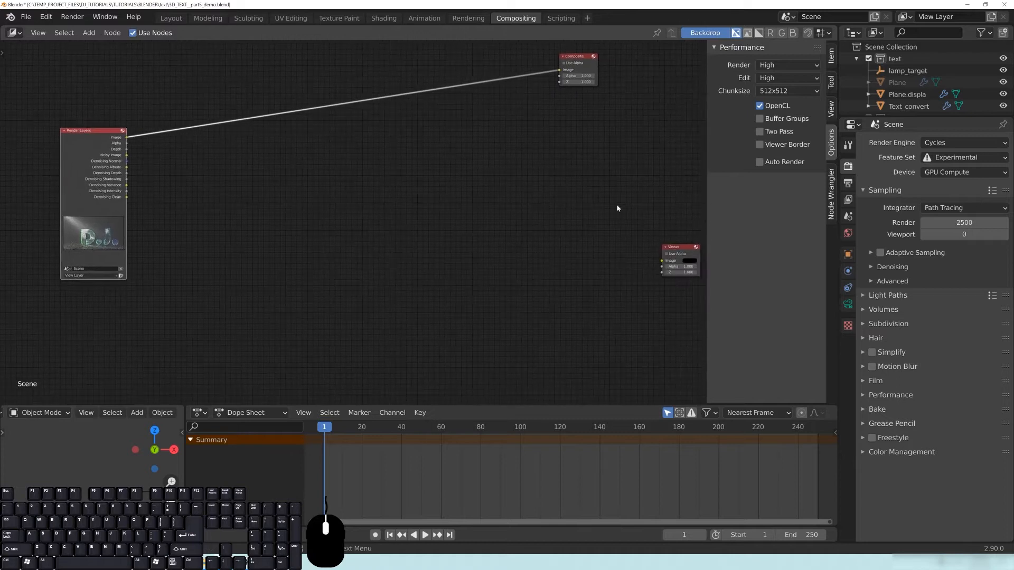
drag(672, 254, 542, 238)
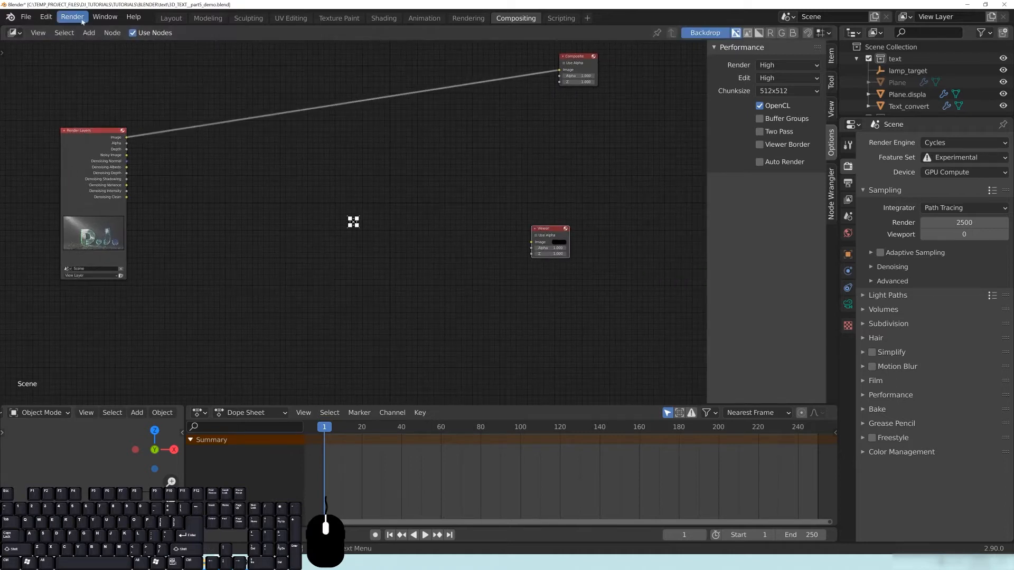
click(45, 17)
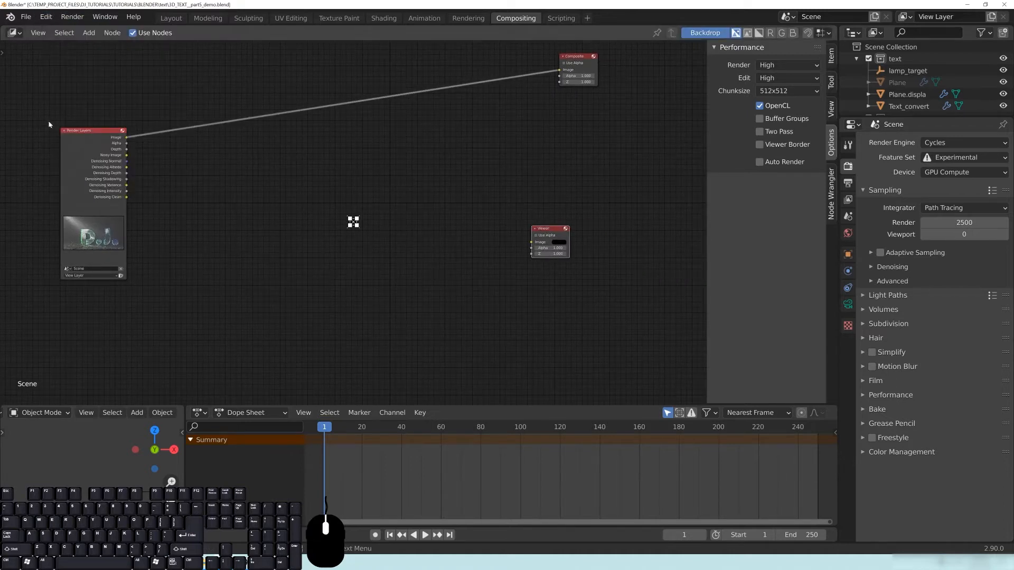
click(99, 140)
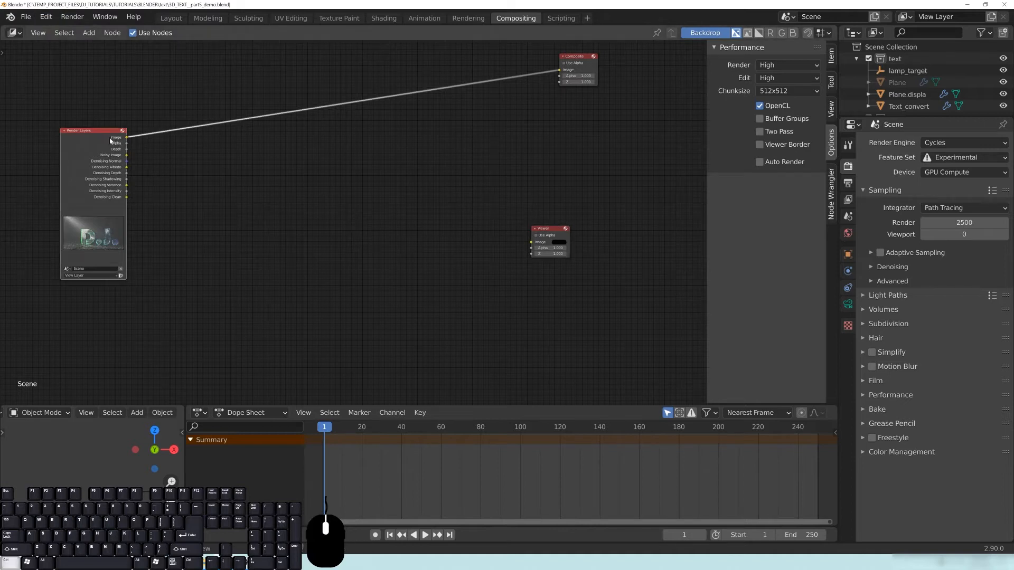
ctrl+shift+click(100, 140)
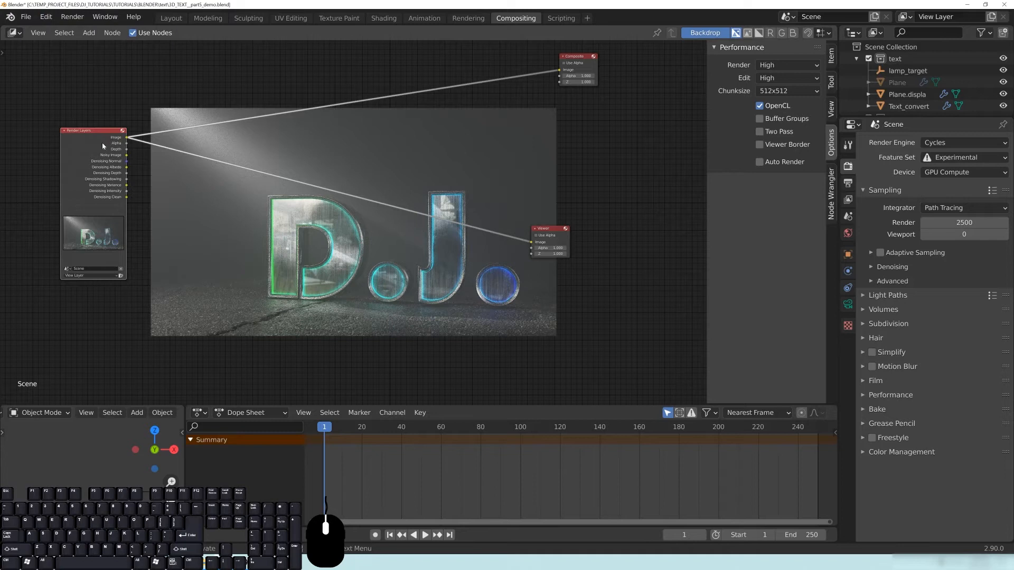
middle_drag(236, 194, 315, 184)
scroll(385, 227, up, 2)
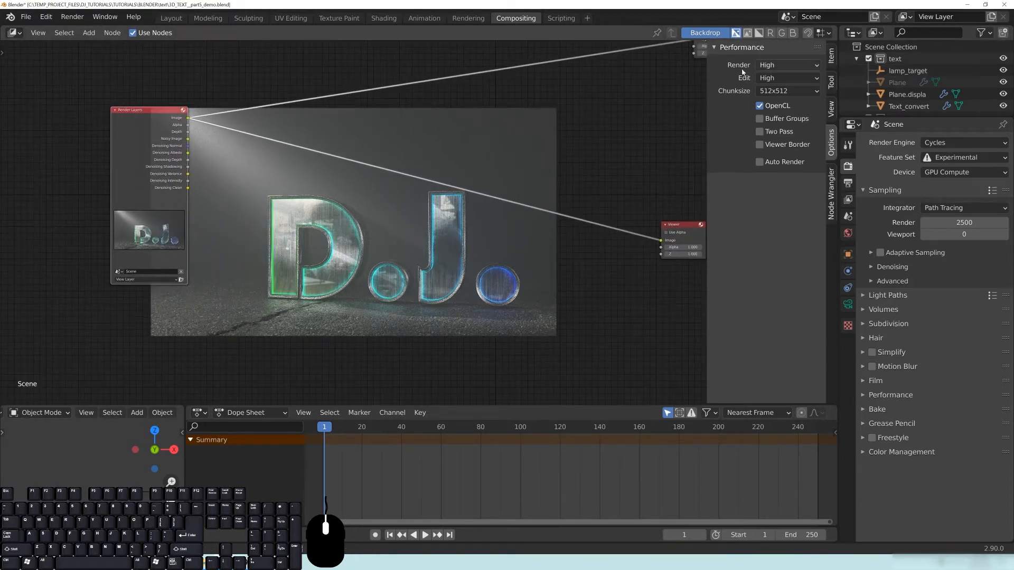
Adjust the backdrop to a horizontal offset of 50 and a zoom of 0.53, and move the Viewer node closer to the image
click(831, 57)
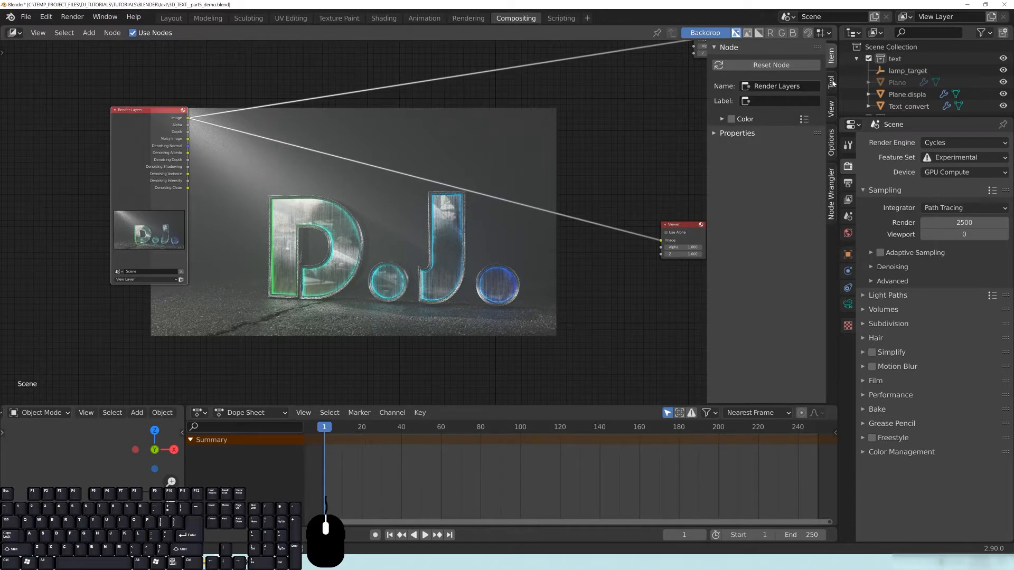
click(831, 108)
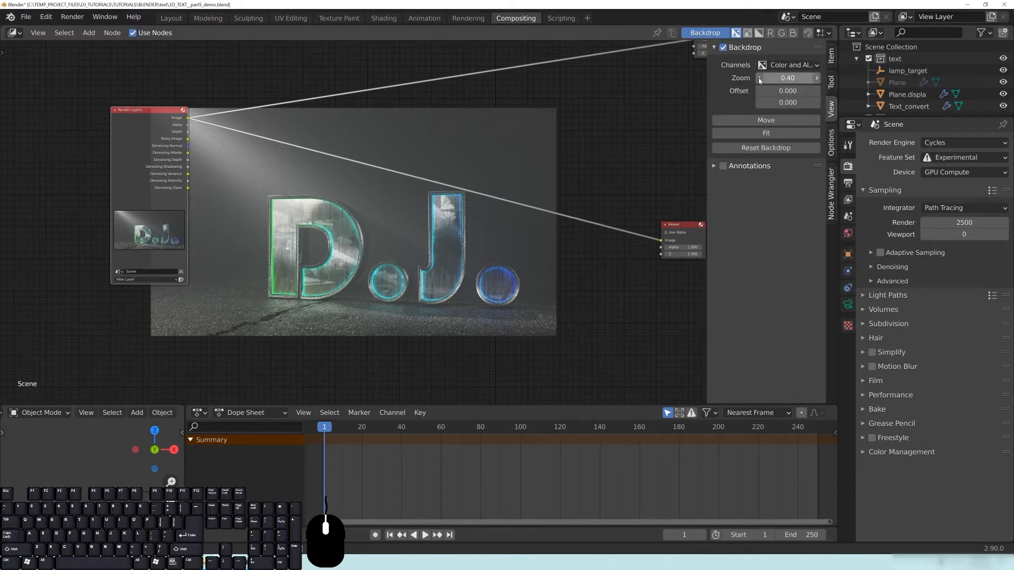
click(686, 226)
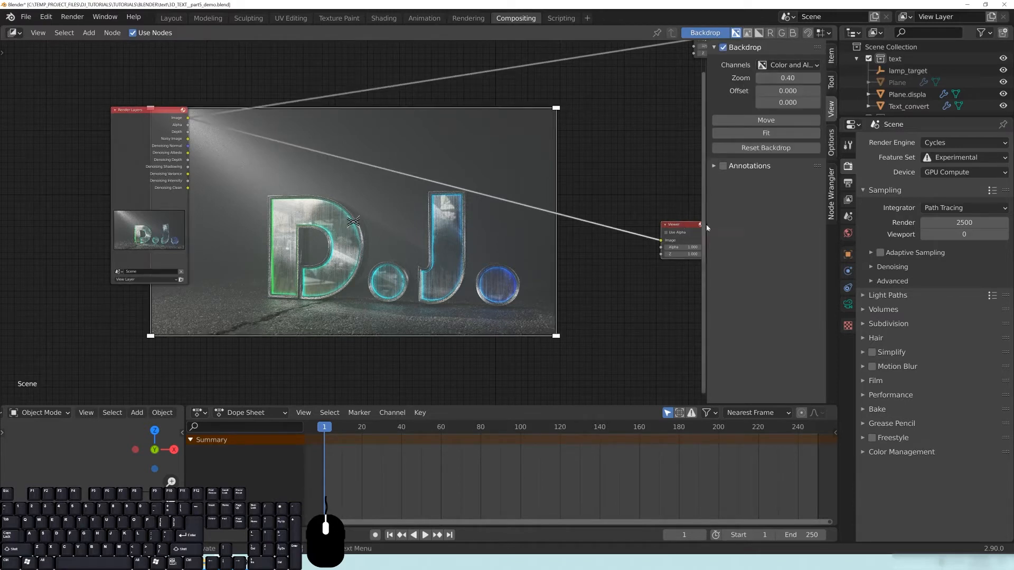
drag(681, 228, 605, 232)
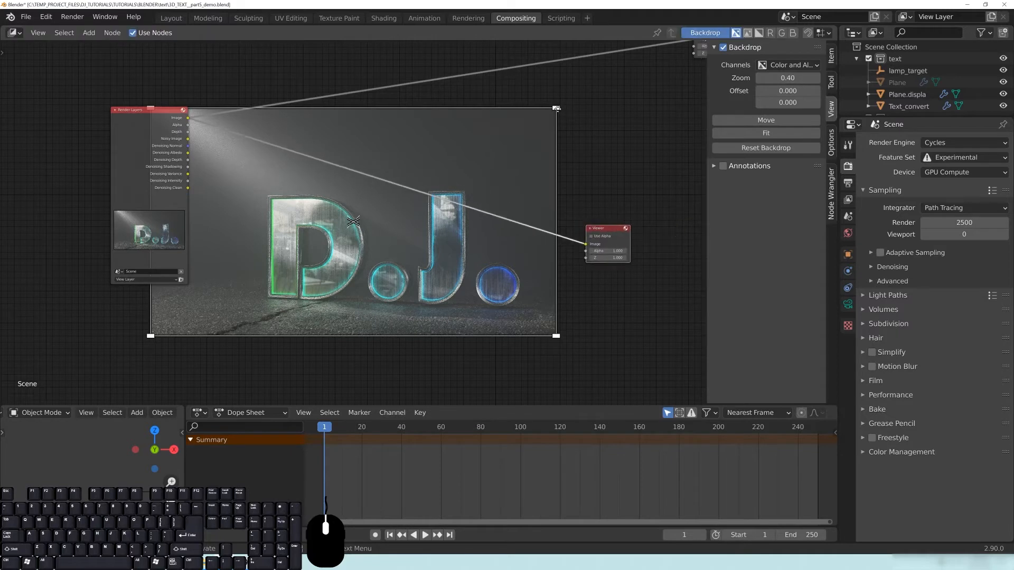
drag(556, 155, 583, 170)
drag(603, 234, 612, 234)
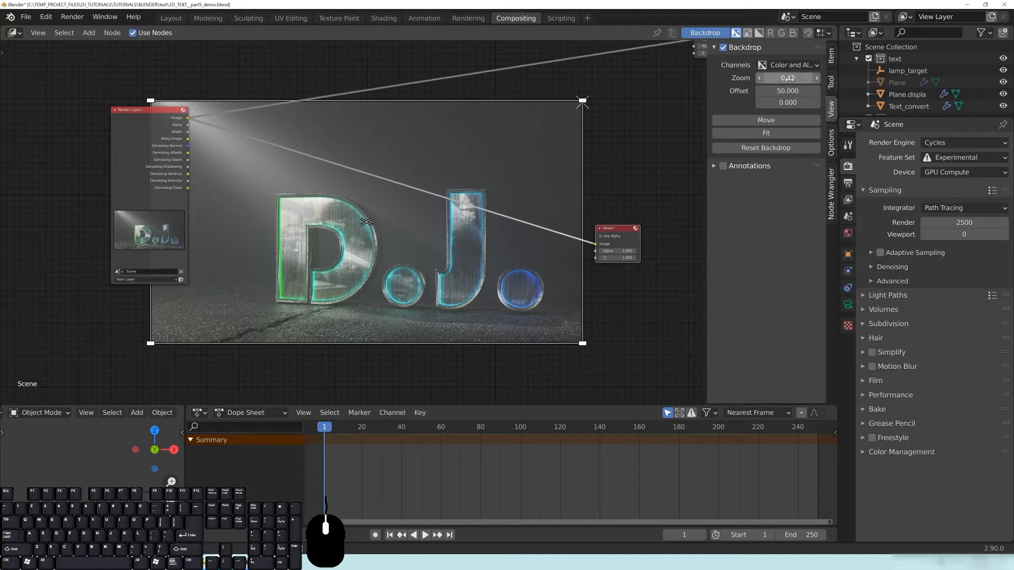
drag(788, 77, 763, 74)
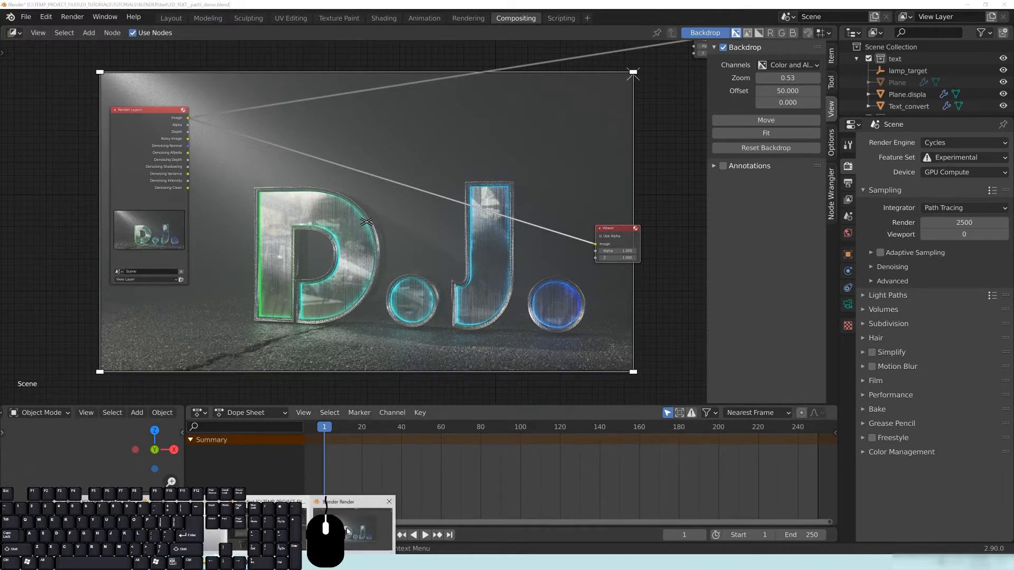
Switch to the separate render window, un-maximize it, show the Viewer Node image in it and move it aside
click(352, 532)
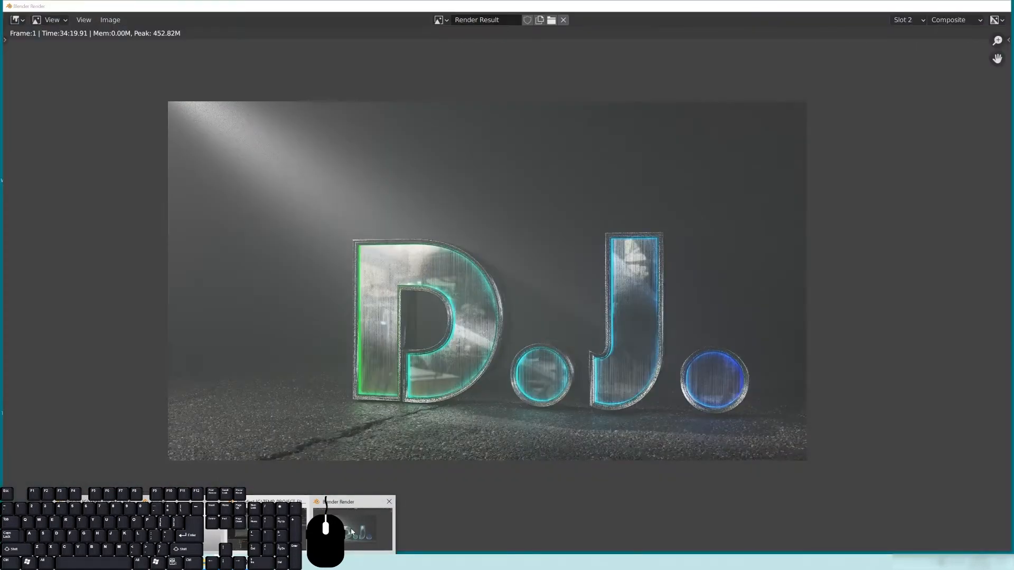
double_click(422, 5)
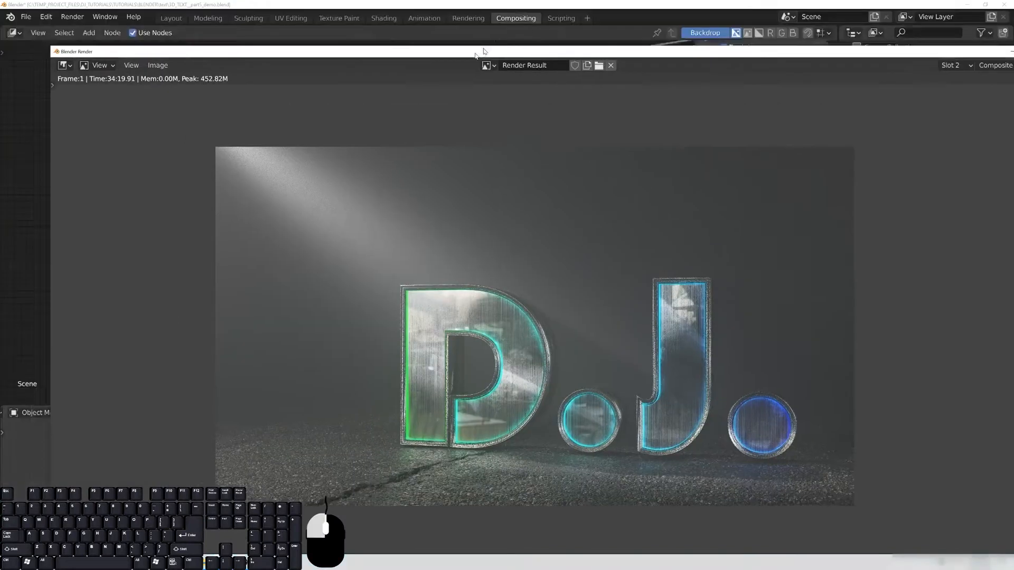
click(445, 29)
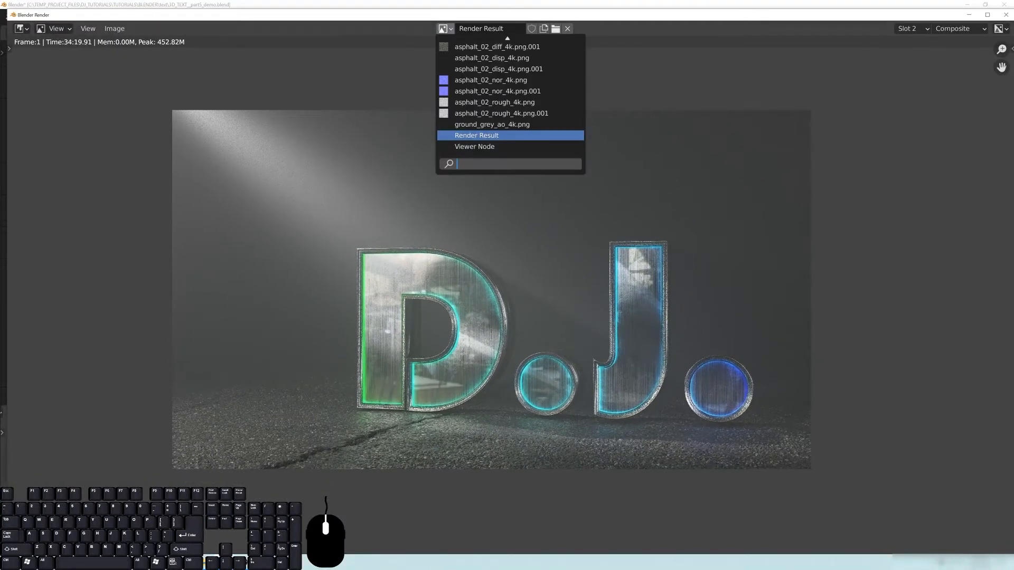
click(480, 147)
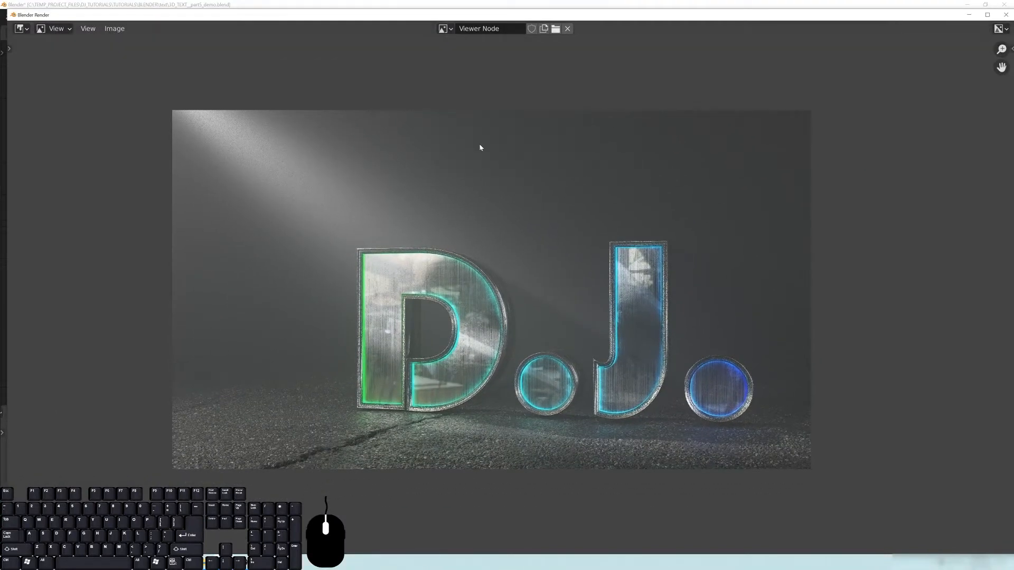
drag(855, 14, 898, 93)
Step the Viewer through the Render Layers passes up to Denoising Normal and check the pass in the separate render window
drag(159, 126, 150, 126)
ctrl+shift+click(150, 127)
ctrl+shift+click(150, 126)
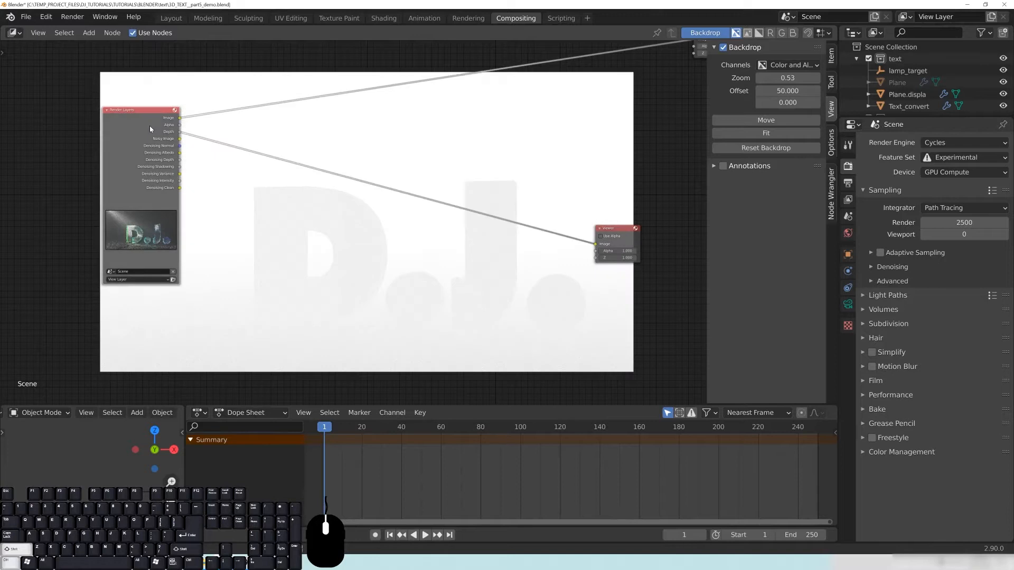
ctrl+shift+click(150, 126)
ctrl+shift+click(150, 126)
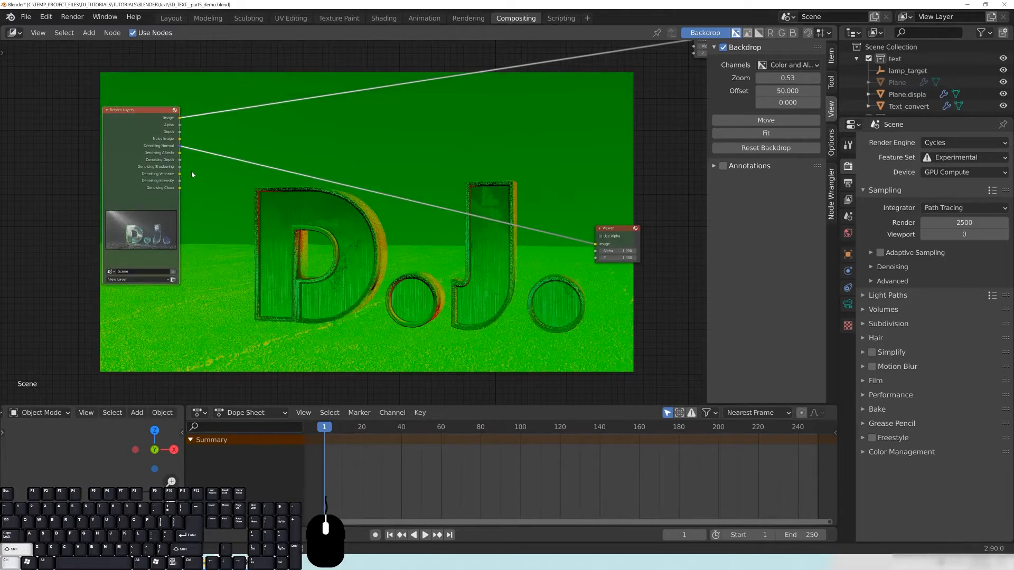
drag(1013, 103, 407, 36)
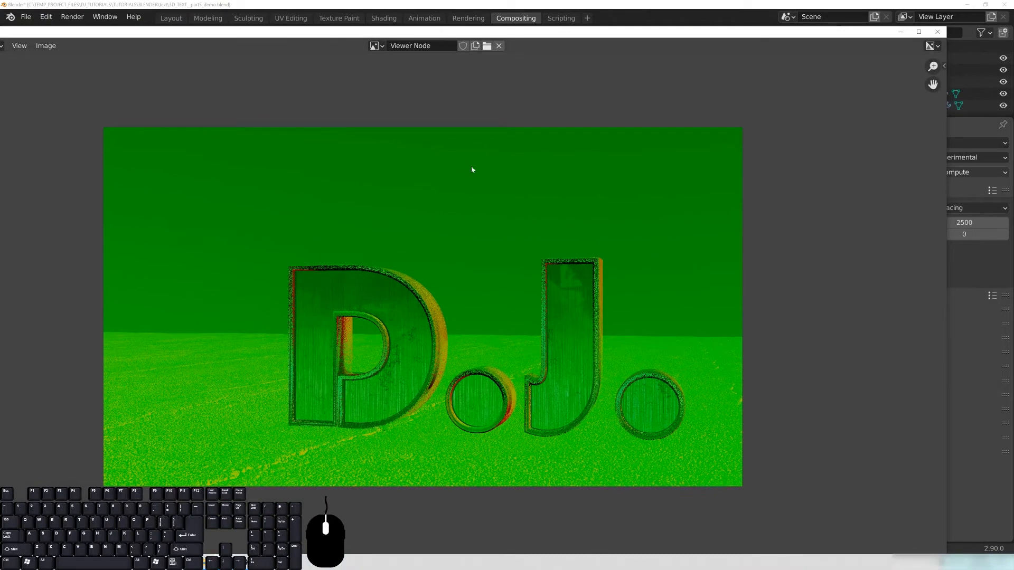
drag(601, 34, 1013, 159)
drag(1012, 89, 1013, 89)
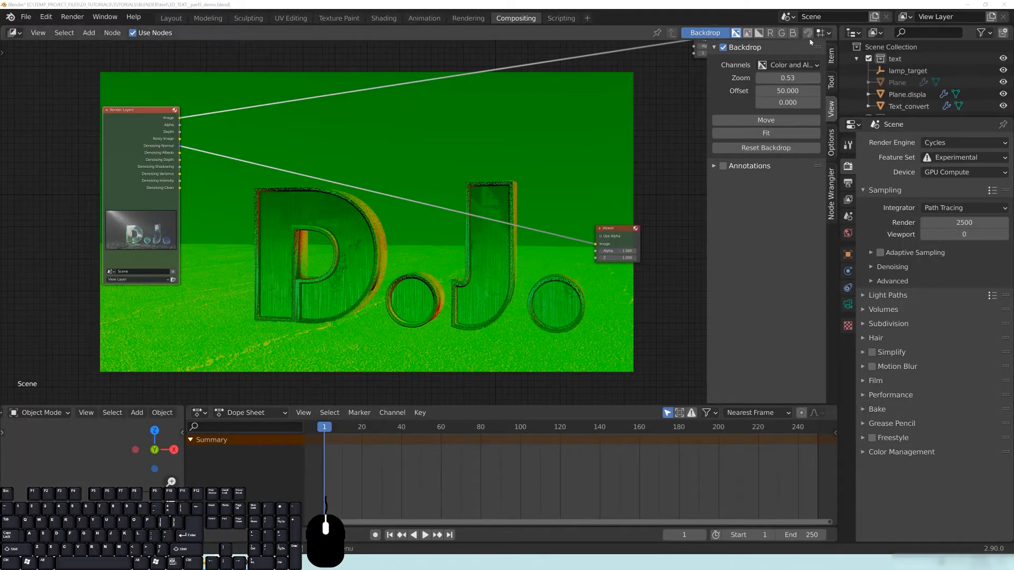
Move the Render Layers and Viewer nodes to opposite sides of the backdrop image so they stay clear of it
drag(151, 122, 316, 205)
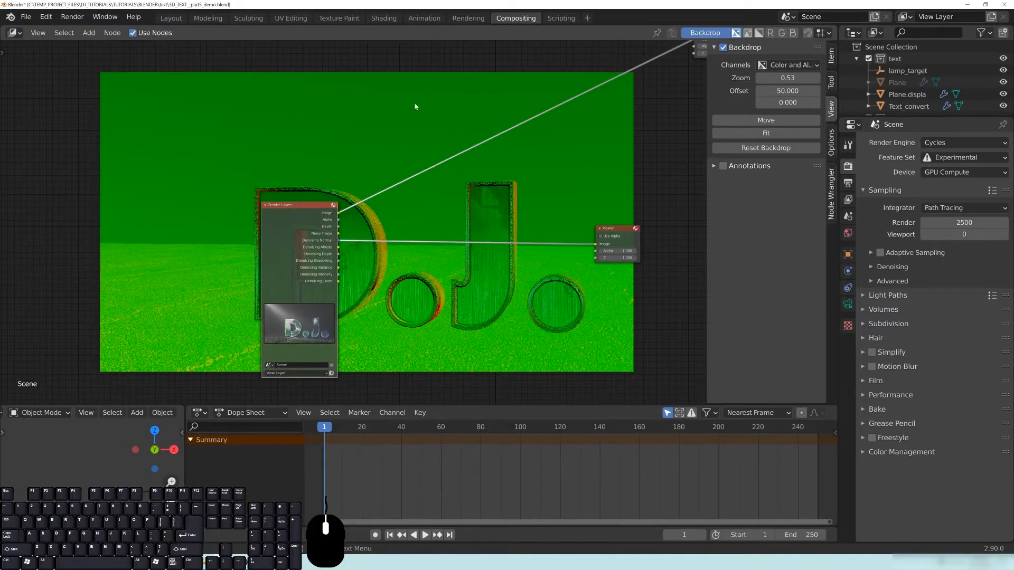
drag(302, 216, 50, 114)
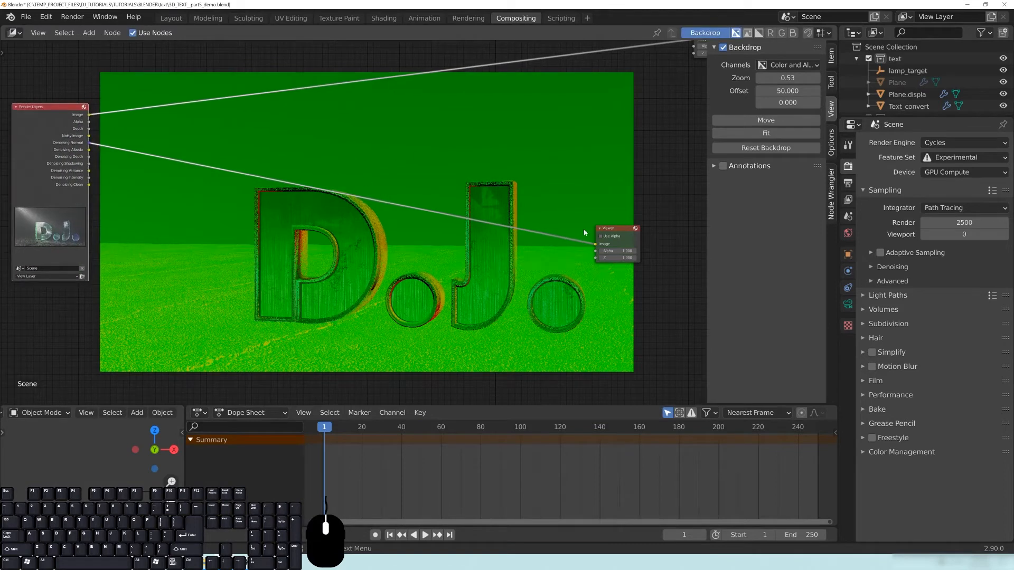
drag(614, 230, 665, 287)
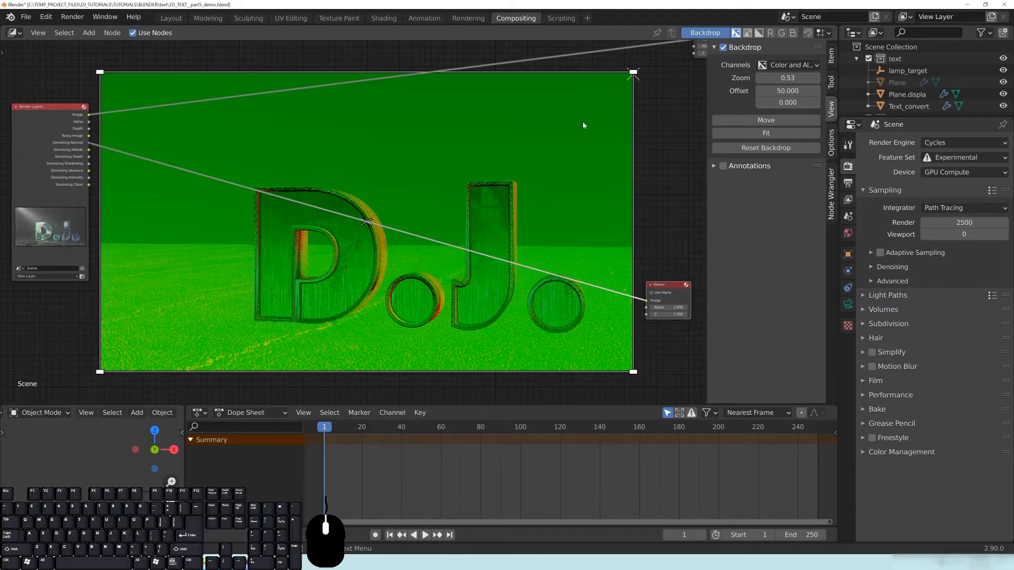
click(88, 317)
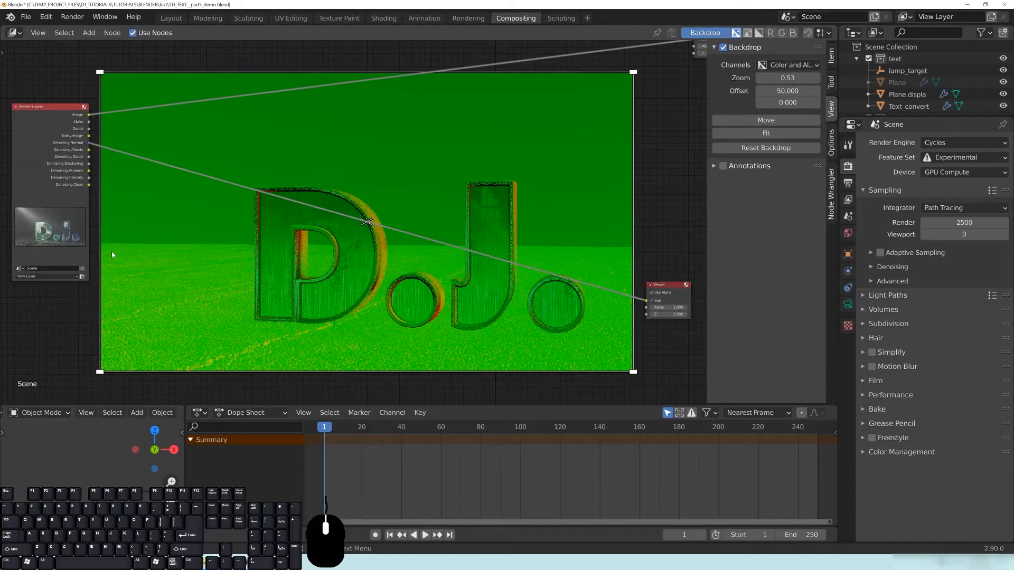
Switch the Viewer back to the Render Layers Image pass and move the Render Layers node to the edge of the backdrop image
middle_drag(111, 255, 310, 314)
scroll(319, 304, up, 4)
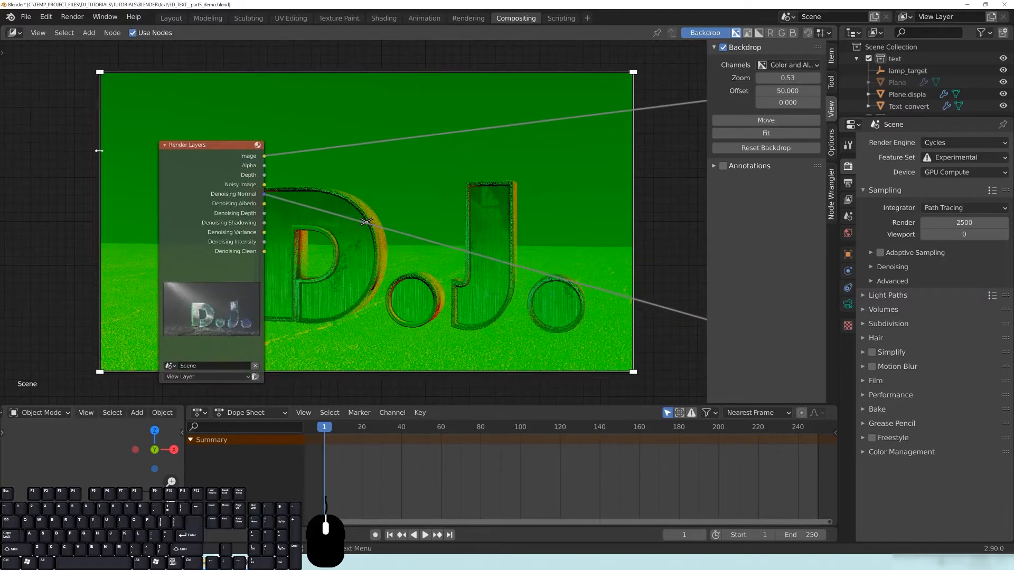
ctrl+shift+click(230, 157)
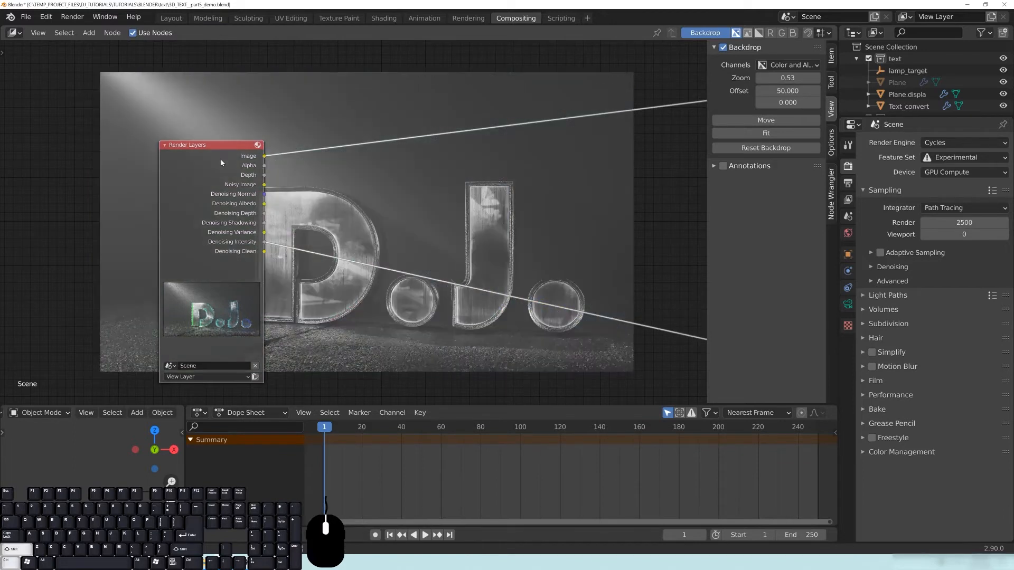
drag(222, 162, 78, 136)
scroll(126, 190, up, 2)
middle_drag(127, 190, 335, 210)
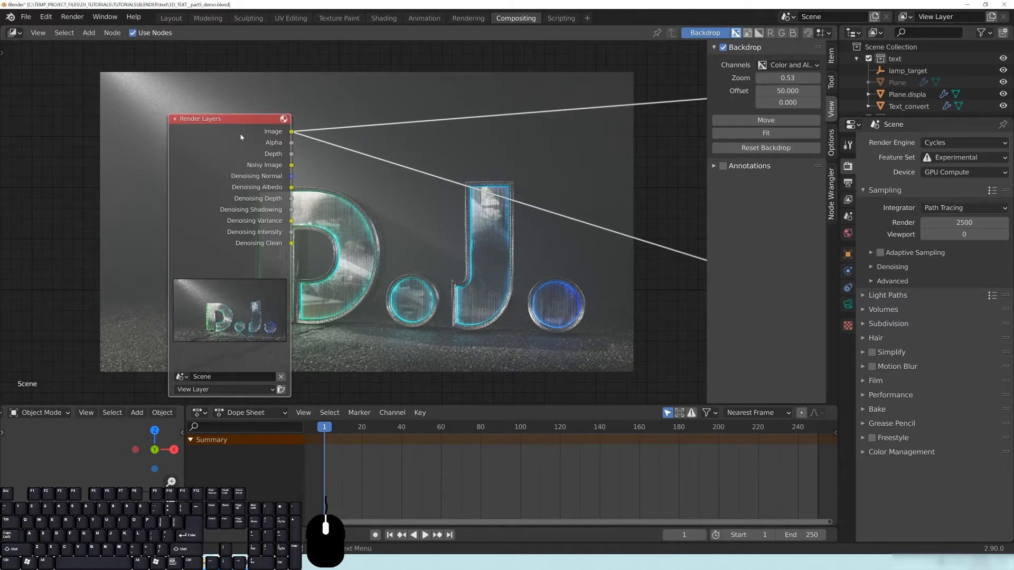
drag(226, 126, 67, 92)
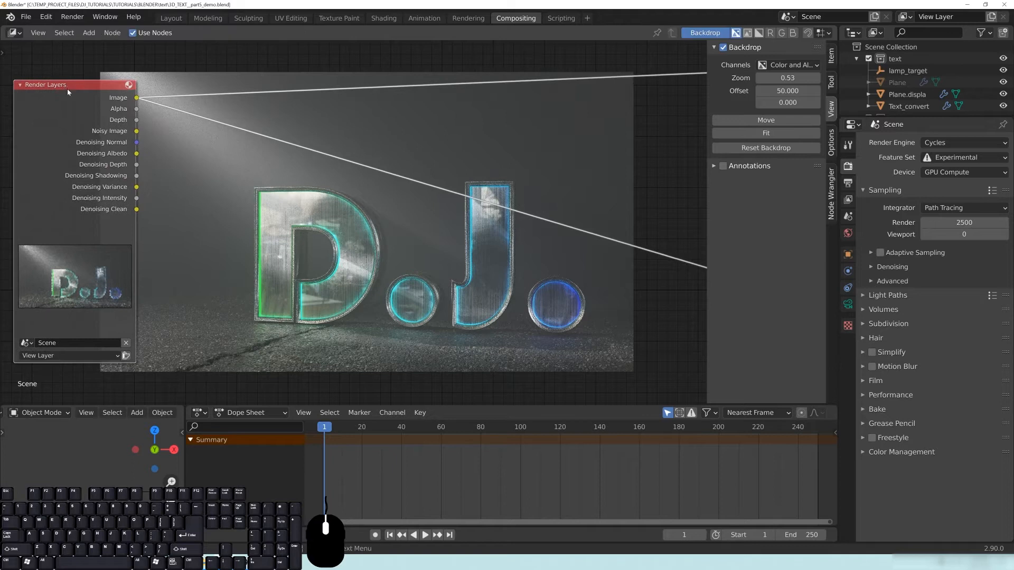
click(139, 98)
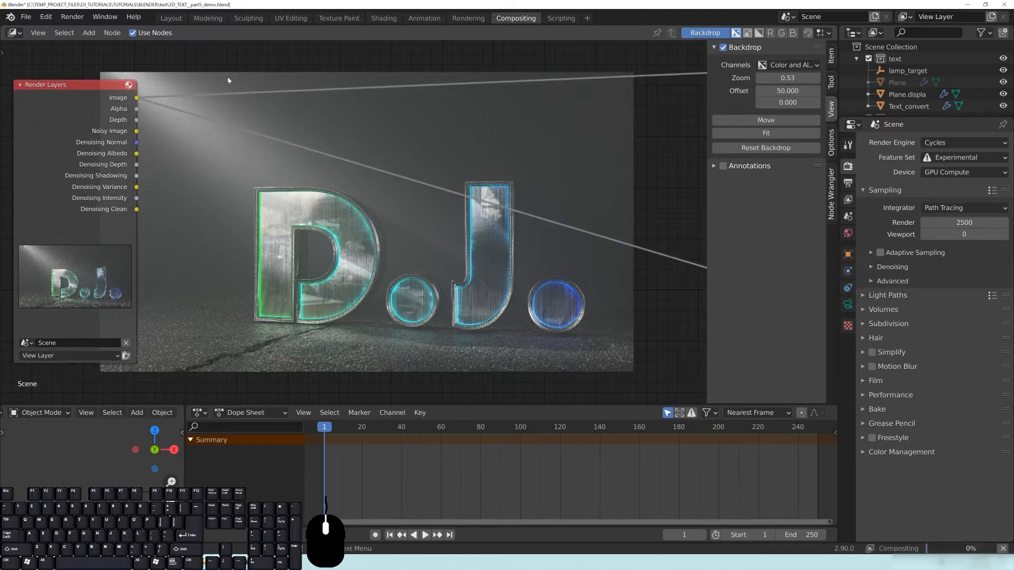
drag(136, 132, 221, 121)
drag(137, 142, 233, 109)
drag(136, 154, 309, 130)
key(shift+a)
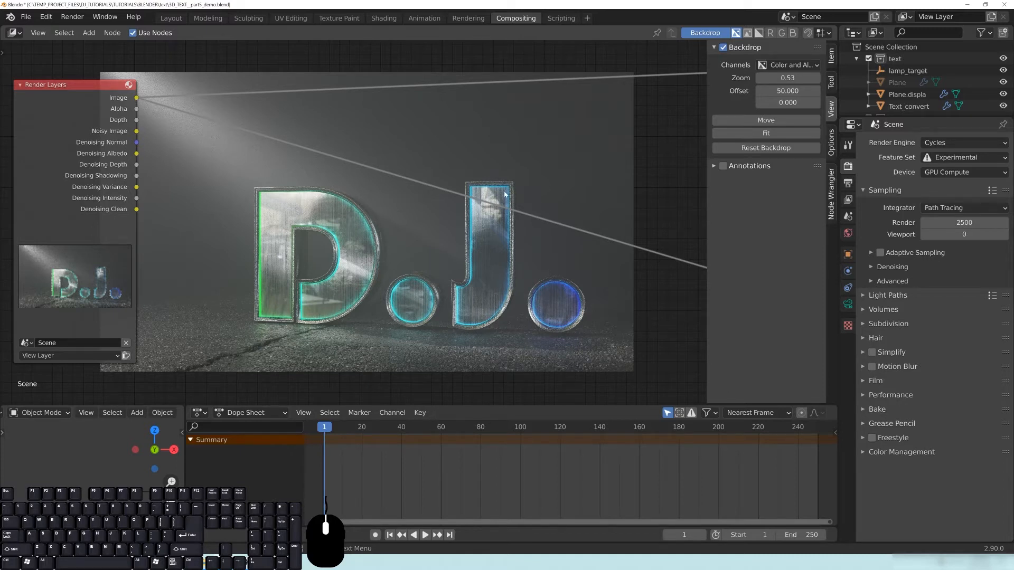
Move the Render Layers node farther off the backdrop image and add a Denoise filter node beside it
mouse_move(80, 90)
mouse_down()
mouse_move(266, 89)
mouse_move(72, 90)
mouse_up()
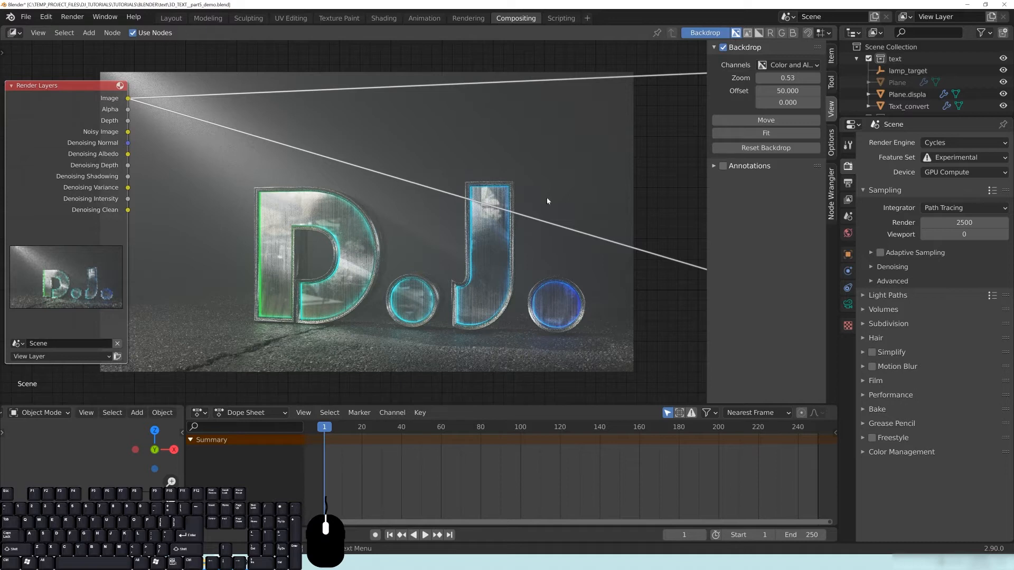
drag(89, 87, 37, 80)
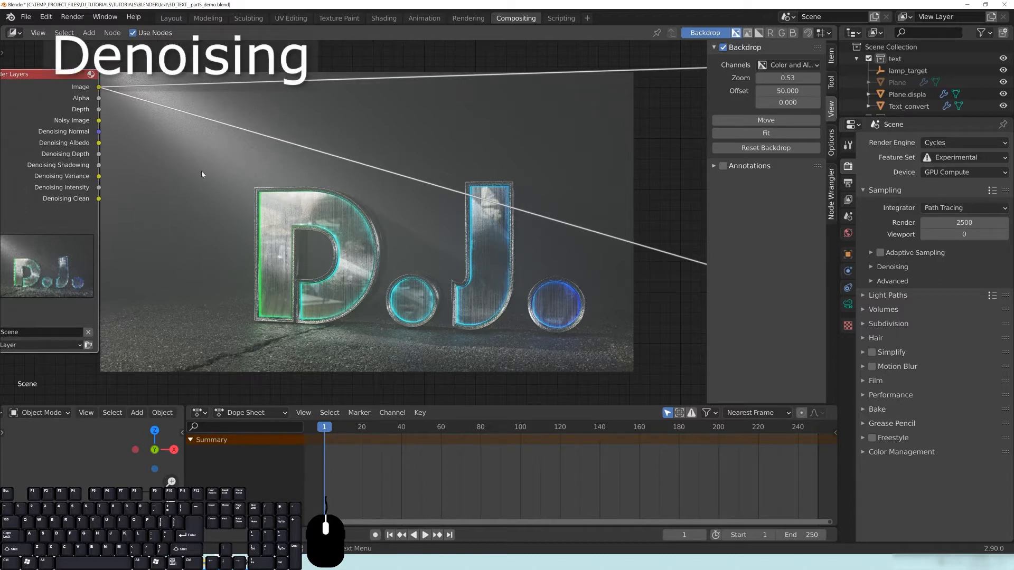
key(shift+a)
mouse_move(217, 233)
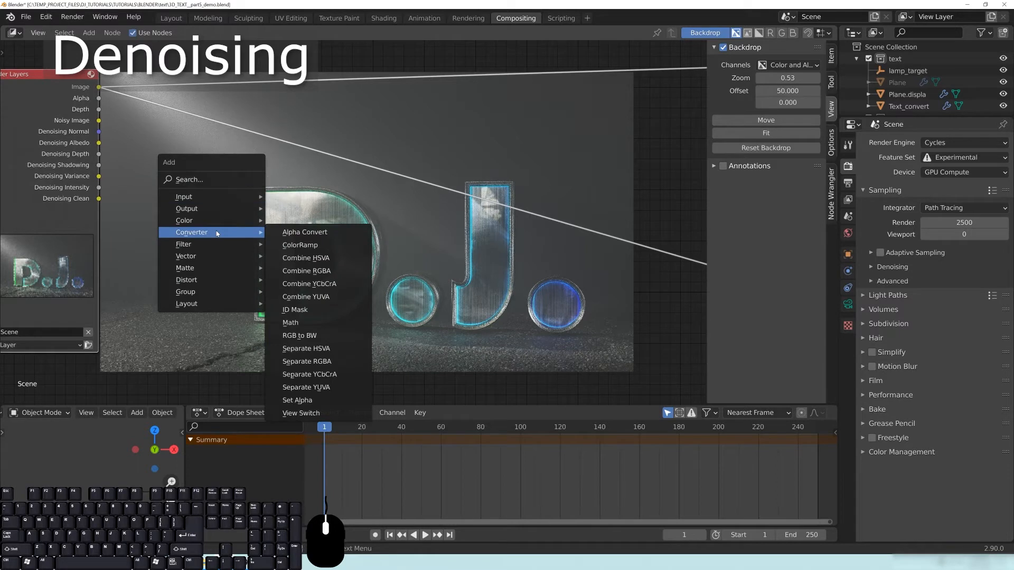
mouse_move(191, 246)
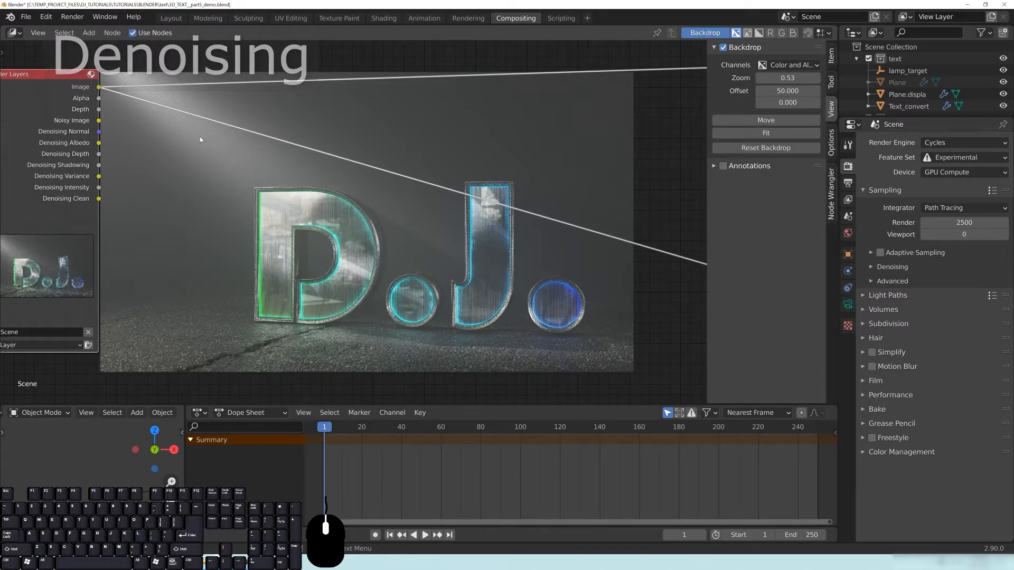
key(shift+a)
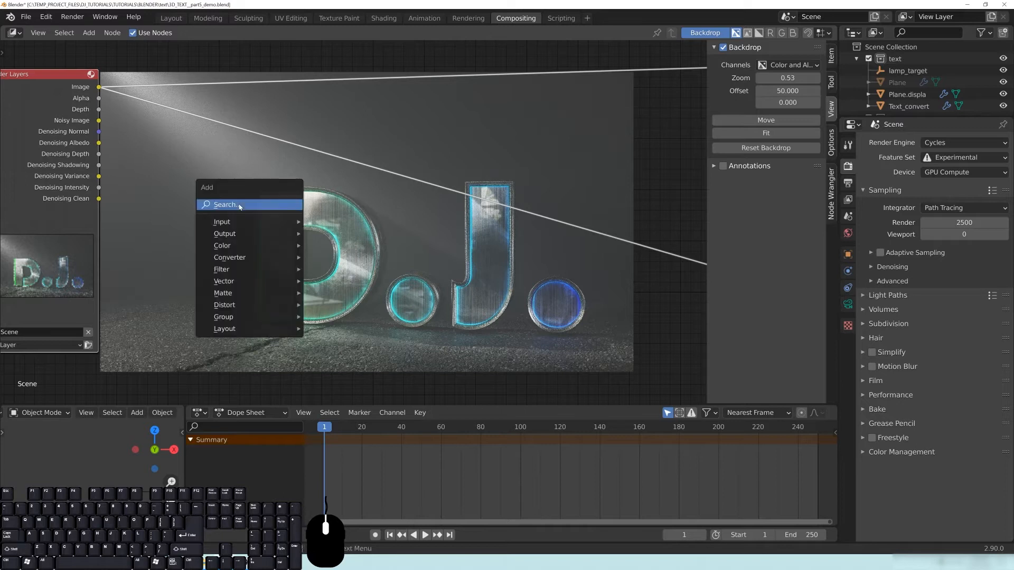
mouse_move(254, 284)
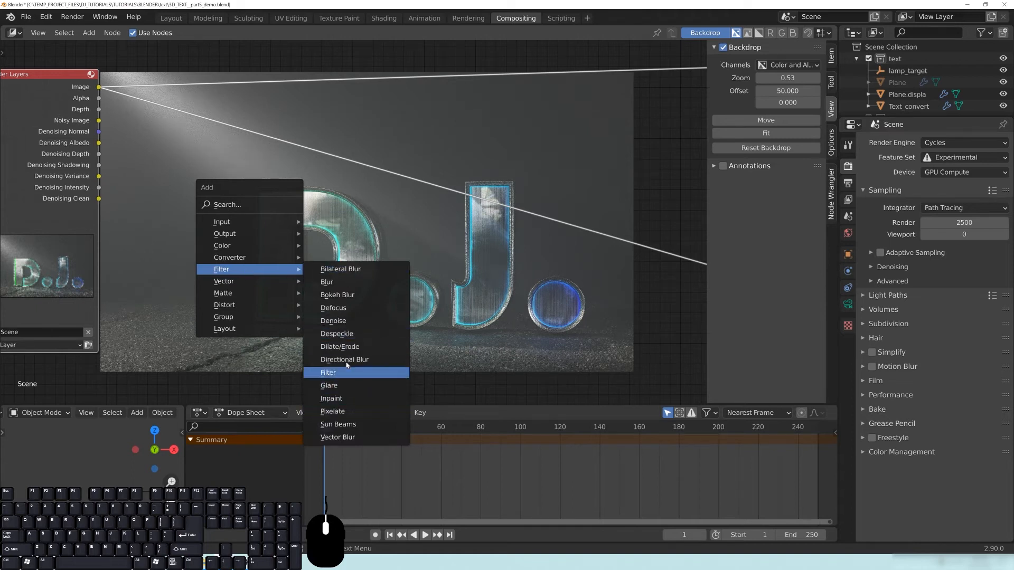
click(340, 322)
click(209, 200)
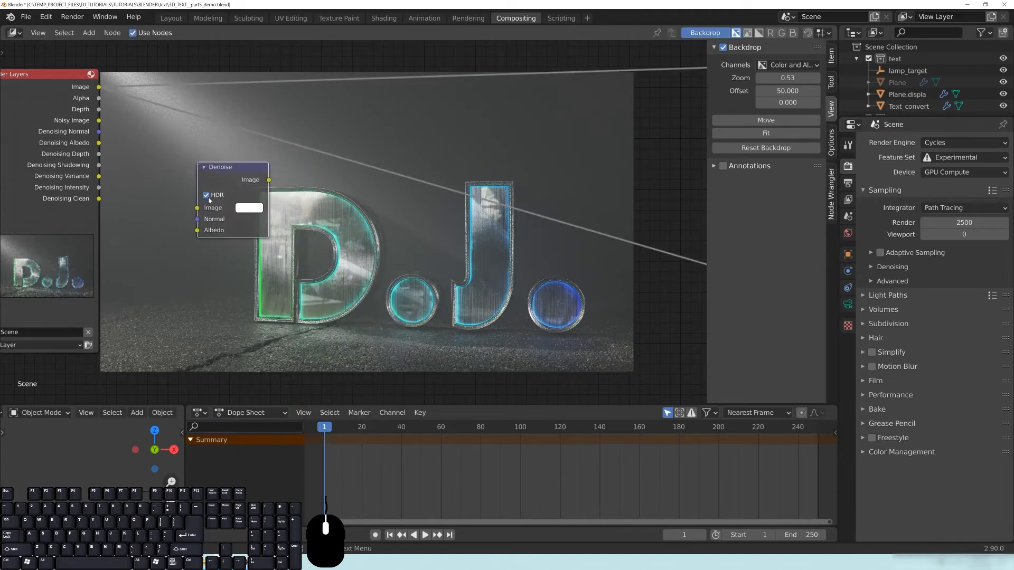
Connect the Render Layers Image, Denoising Normal and Denoising Albedo outputs to the Denoise node's Image, Normal and Albedo inputs
drag(99, 88, 261, 193)
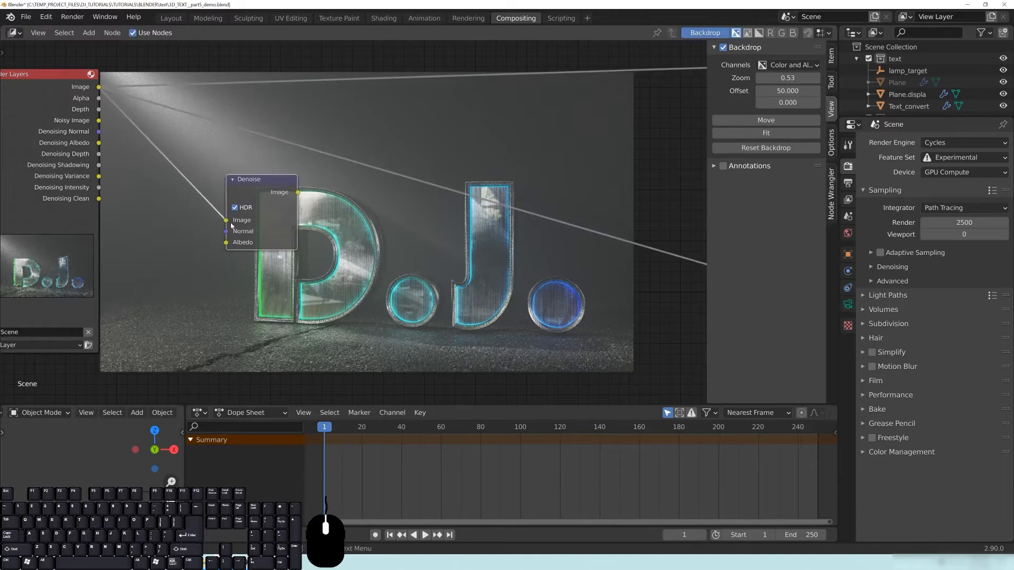
drag(99, 132, 226, 242)
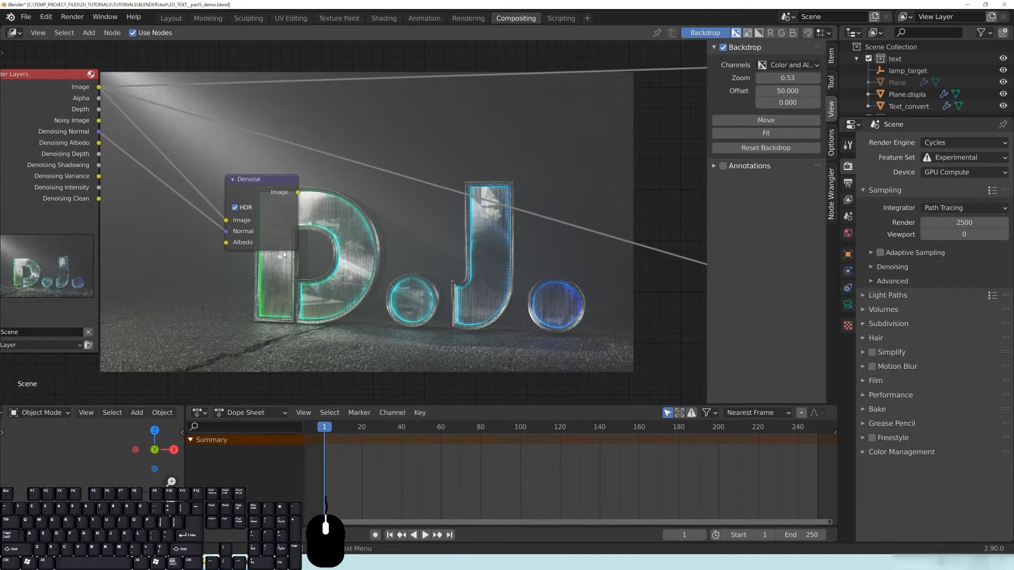
drag(100, 143, 226, 243)
Connect the Denoise output to the Viewer and move the Denoise node above the 3D letters
ctrl+shift+click(282, 196)
drag(262, 187, 263, 160)
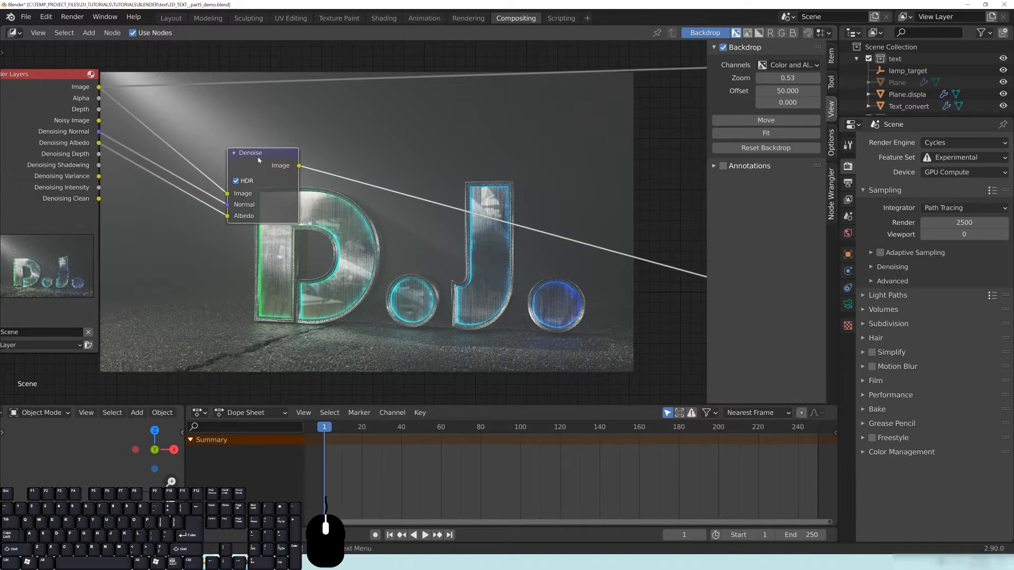
drag(259, 153, 225, 112)
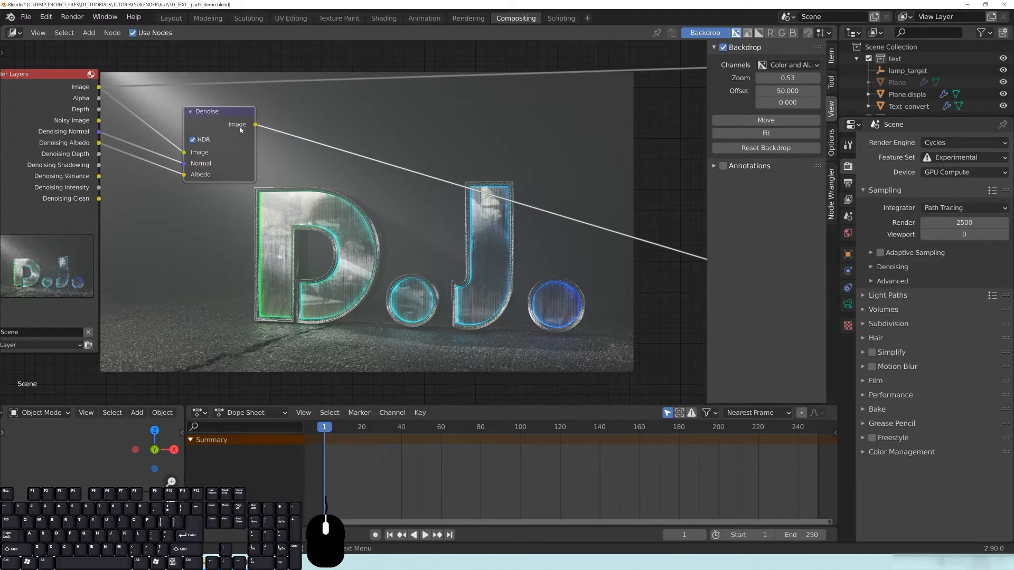
drag(232, 121, 265, 108)
Switch to the separate render window, move it fully into view and keep the Viewer Node image shown in it
click(226, 562)
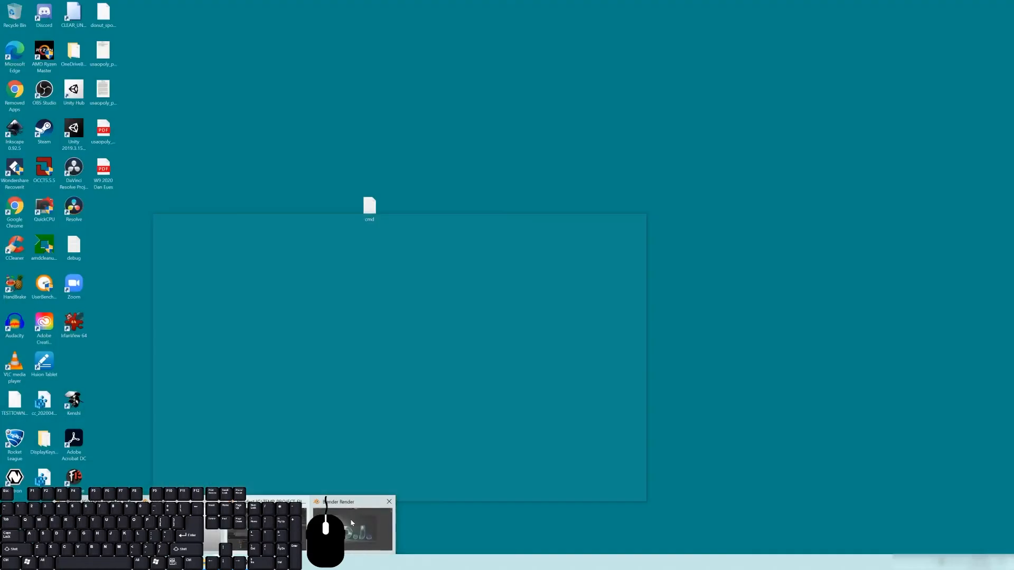
click(350, 523)
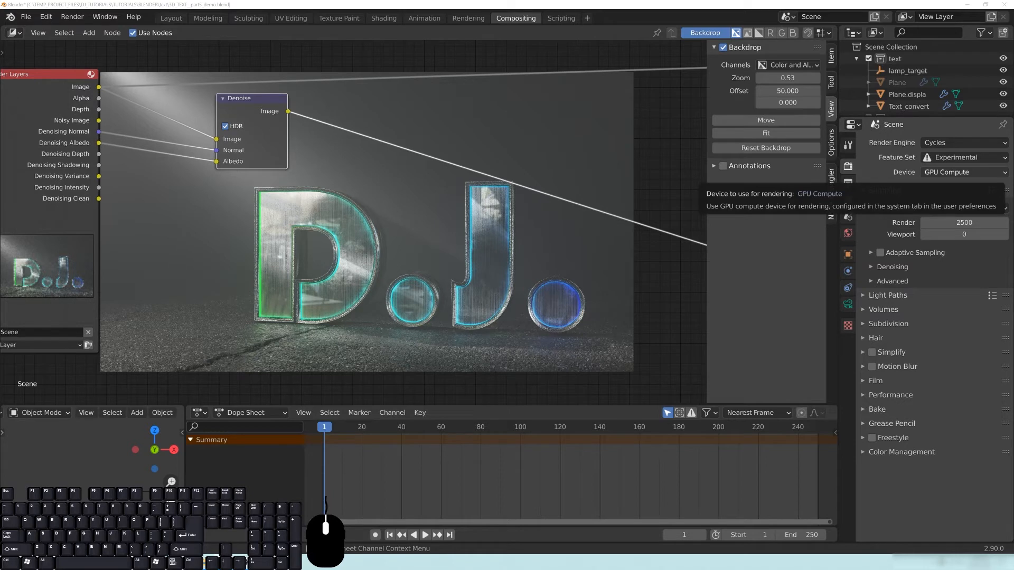
drag(1013, 110, 147, 7)
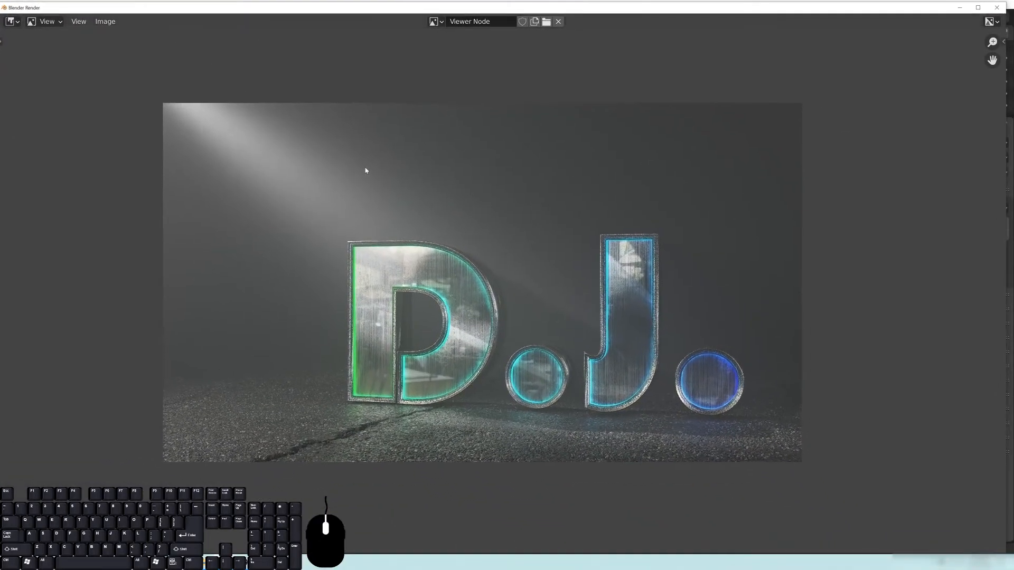
click(434, 22)
click(434, 24)
Start saving the Viewer Node image as a file and create and open a folder named demo_render_folder inside the text folder
click(105, 22)
click(121, 105)
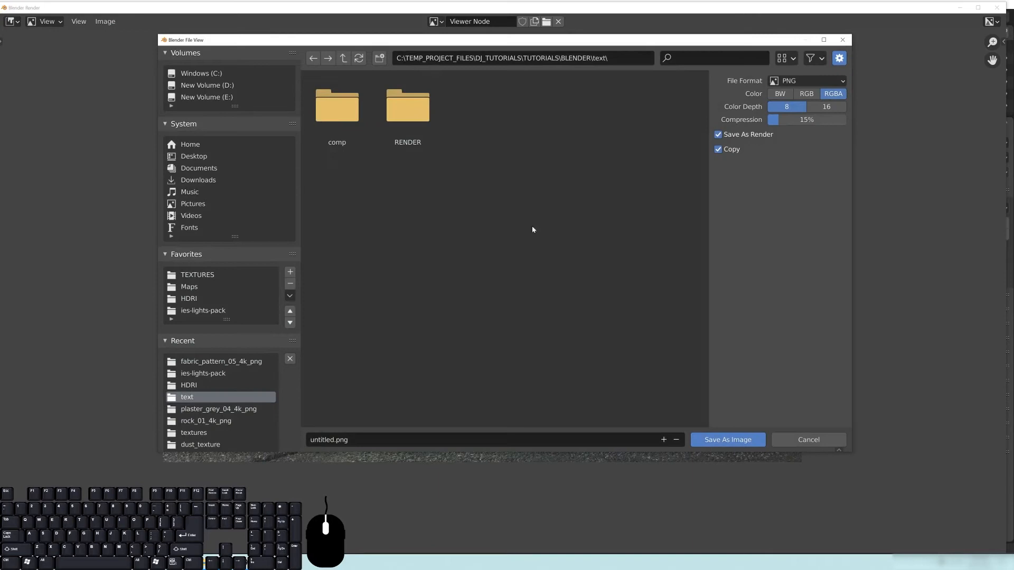
right_click(575, 160)
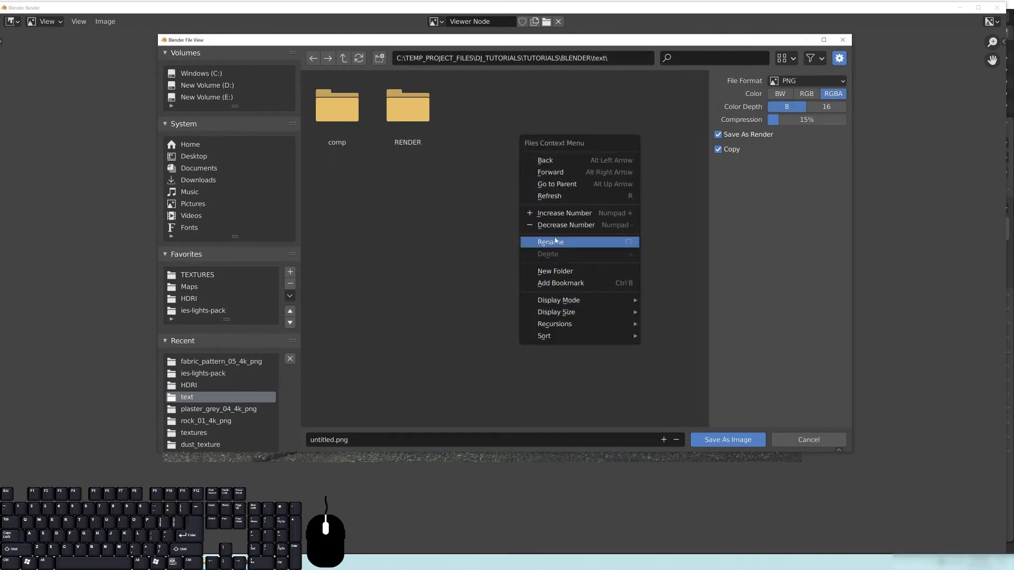
click(559, 271)
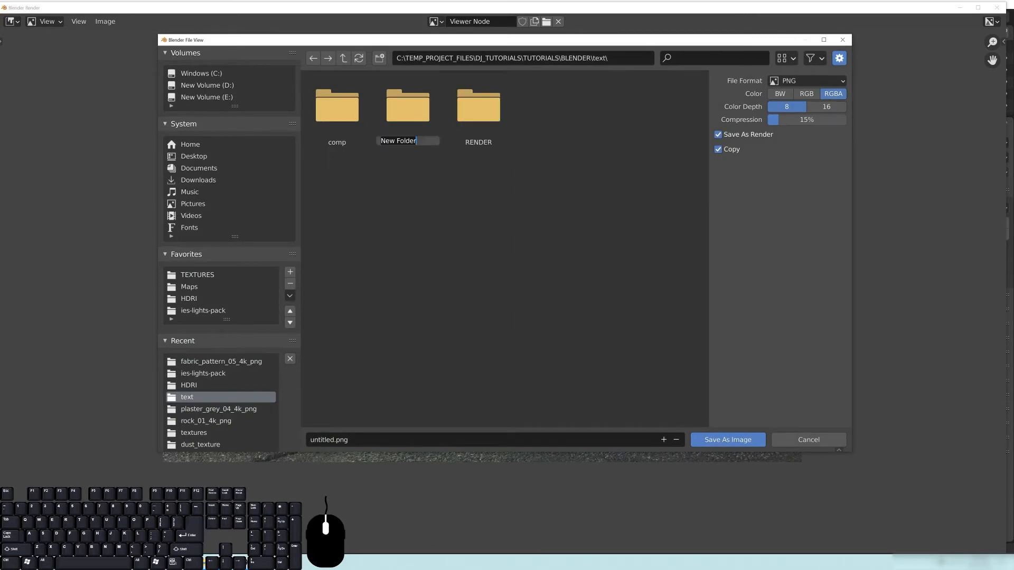
text(demo_render_folder)
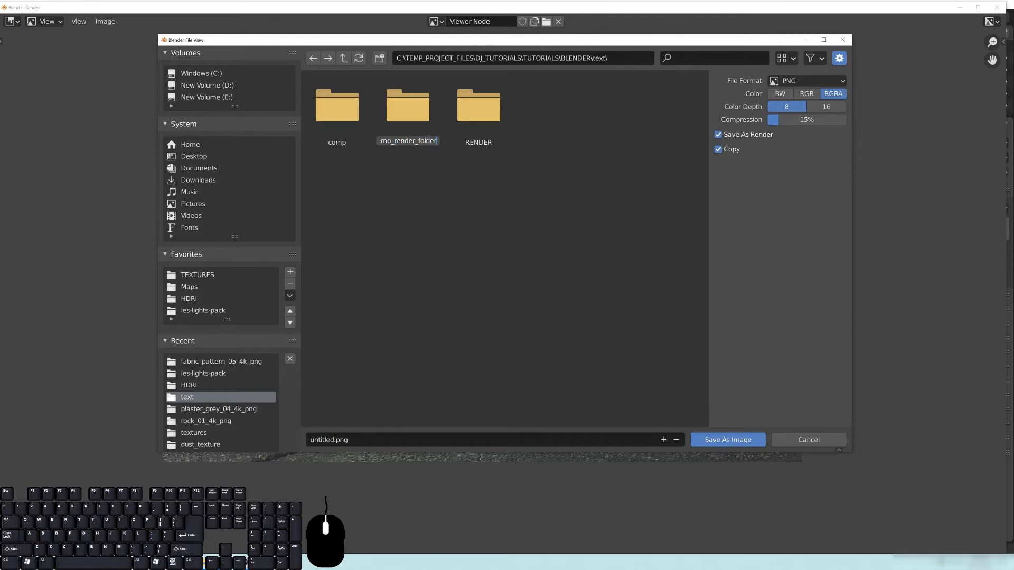
key(Return)
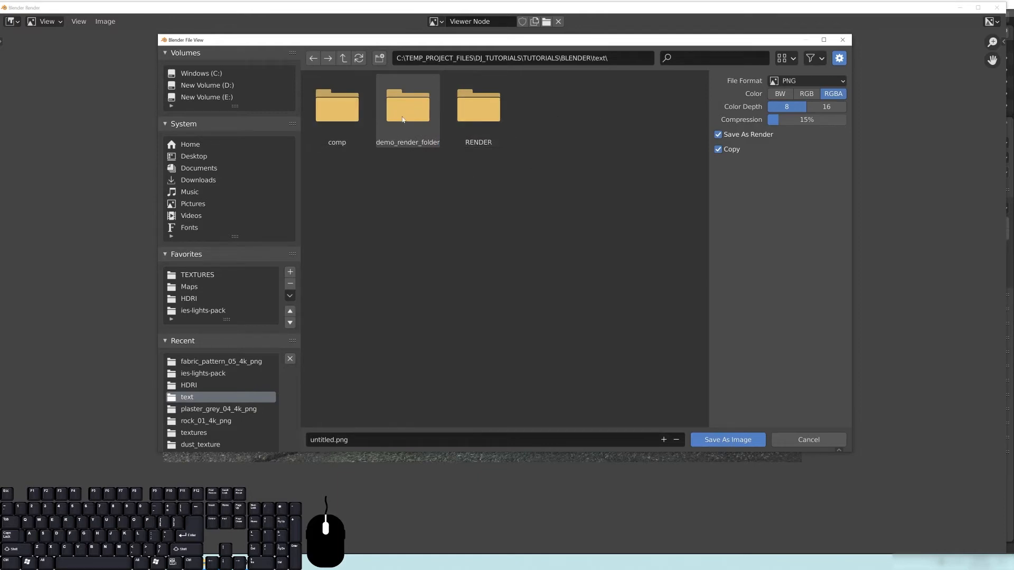
double_click(402, 120)
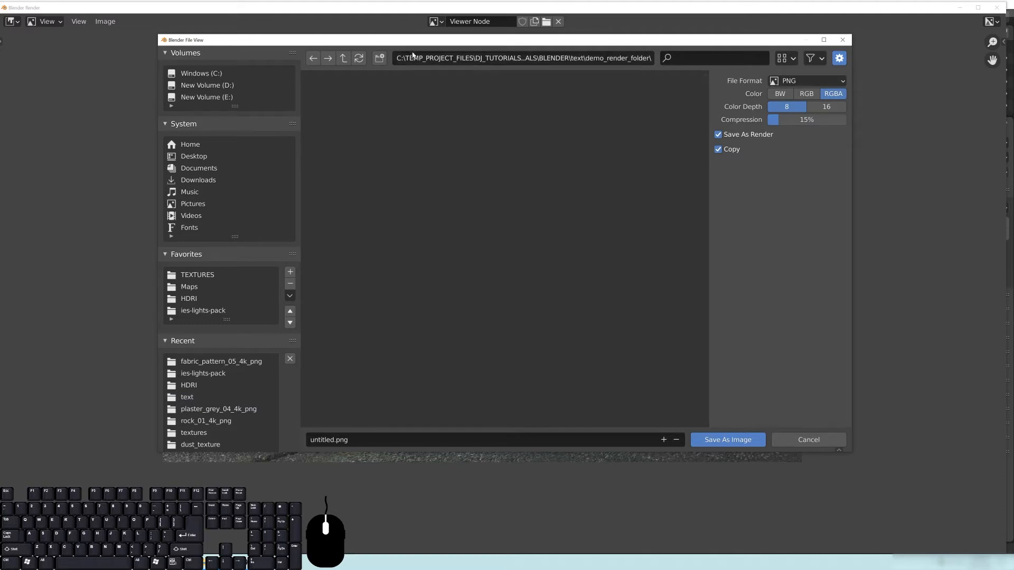
drag(416, 47, 422, 69)
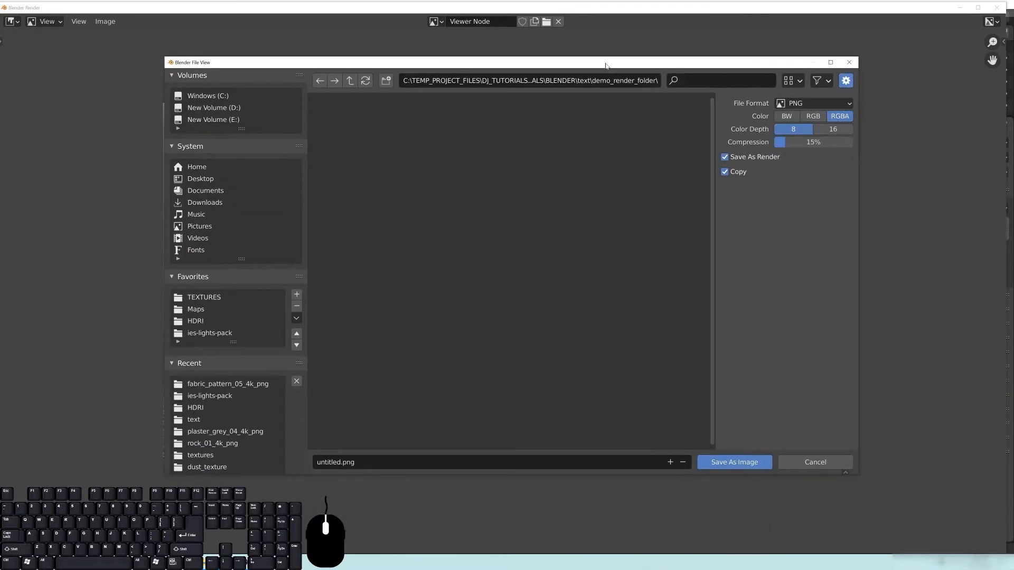
drag(599, 63, 558, 61)
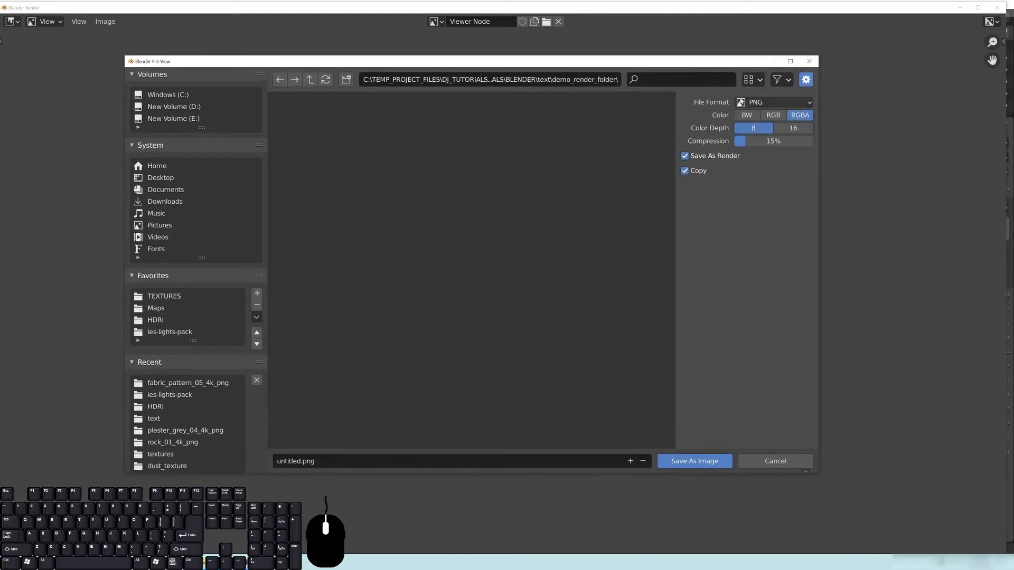
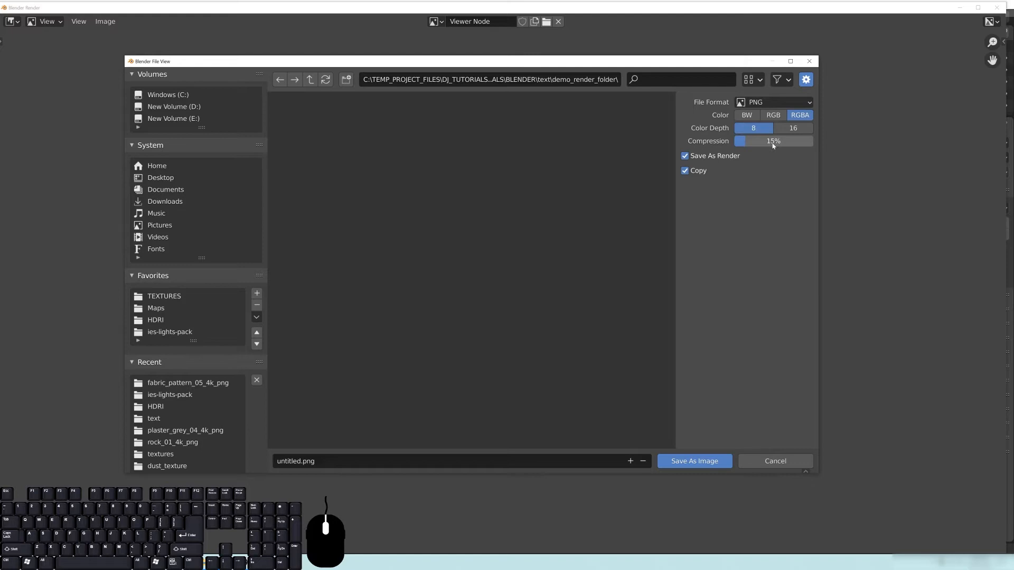
Set the image's file format to OpenEXR and its codec to None
click(768, 103)
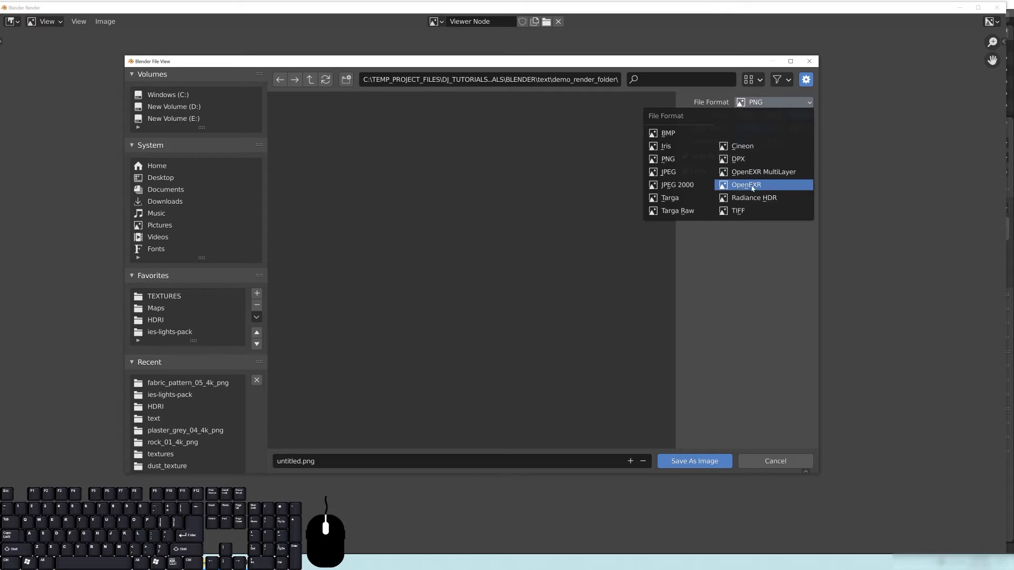
click(751, 188)
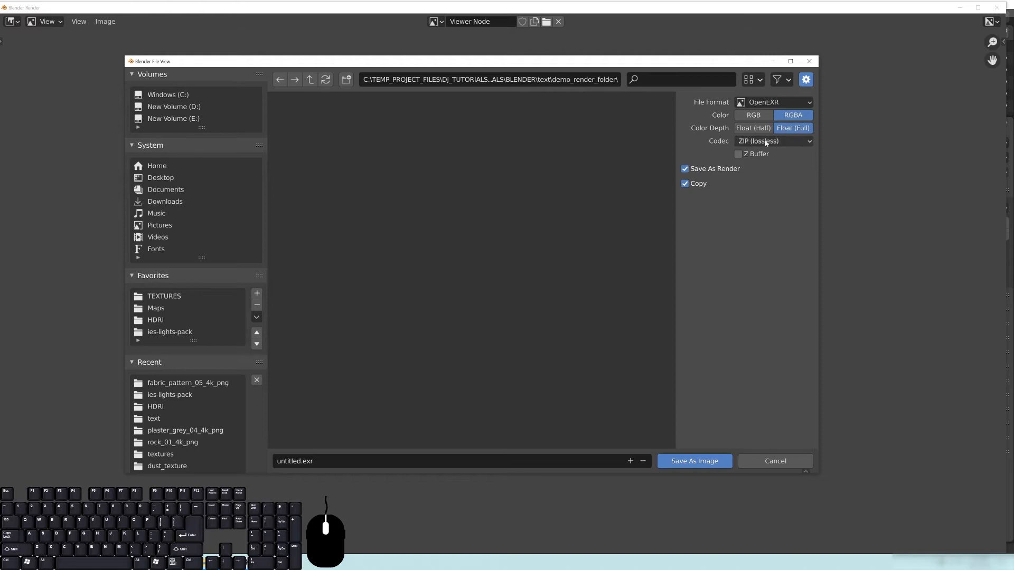
click(782, 142)
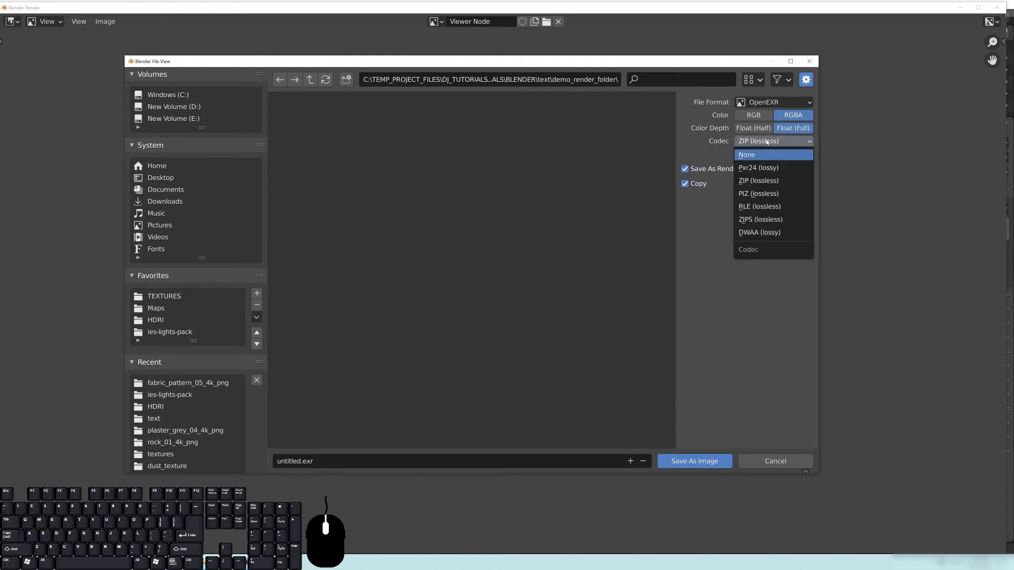
click(767, 141)
click(771, 141)
click(772, 152)
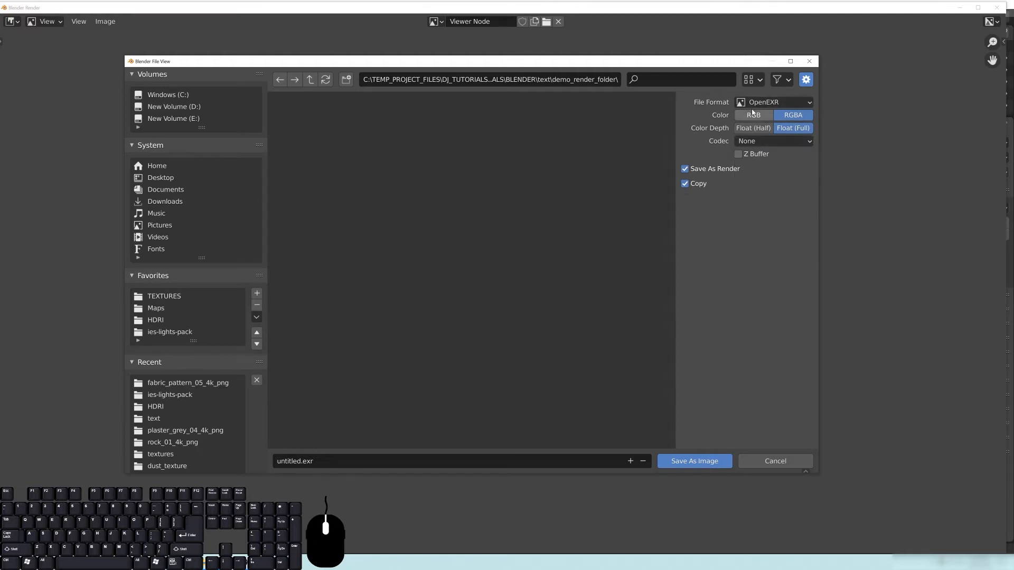
Name the image file render_denoise_v1.exr
click(322, 461)
click(294, 461)
double_click(294, 461)
text(render_denoise)
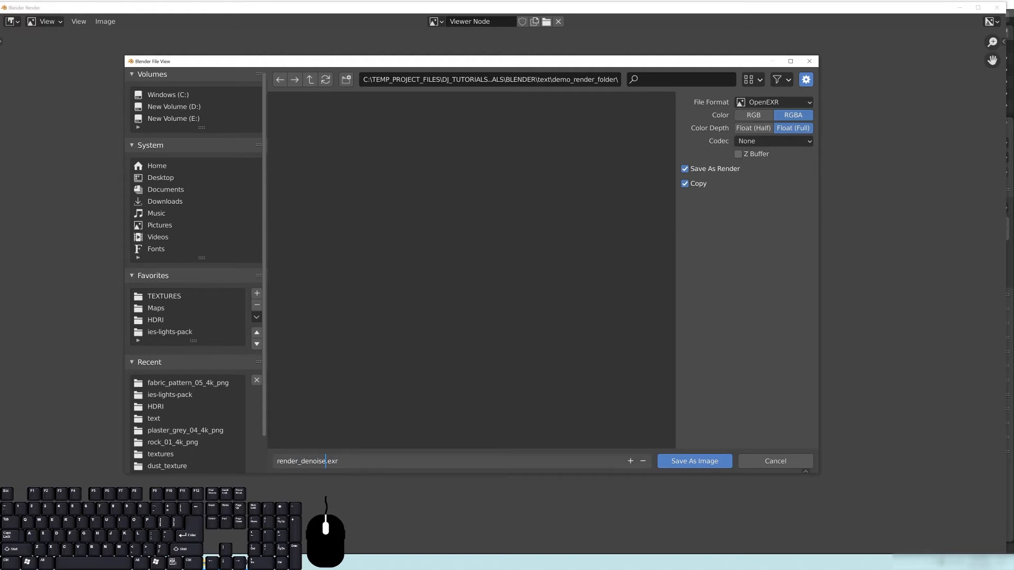
text(_v1)
click(717, 432)
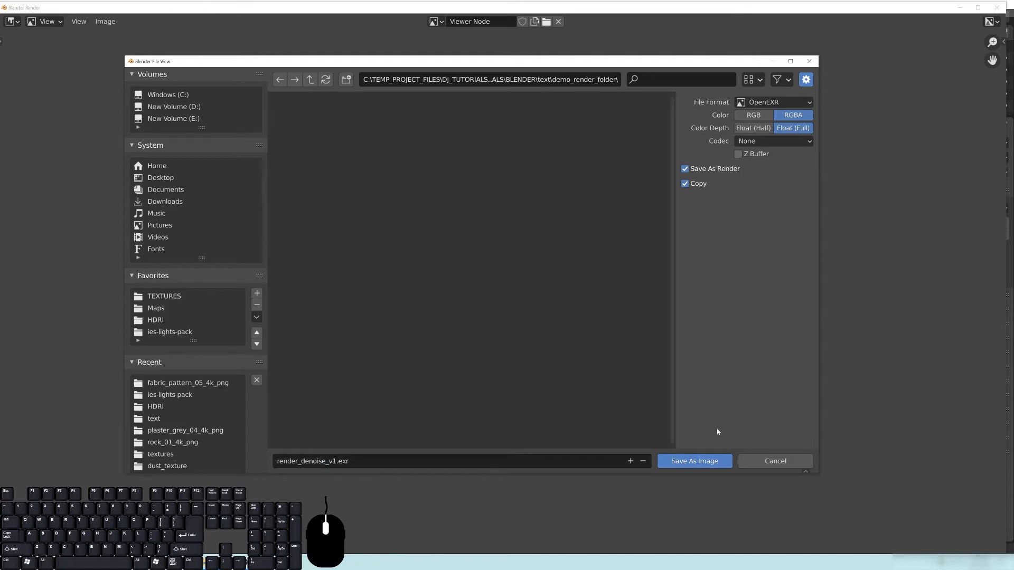
Save the Viewer Node image to the chosen file and minimise the separate render window
click(694, 465)
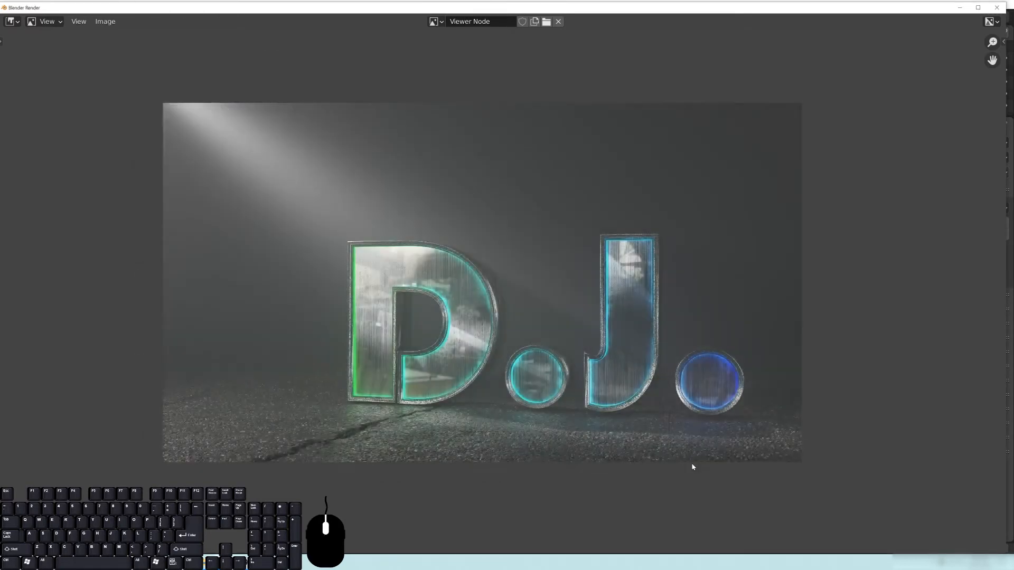
click(960, 8)
Compare the noisy and denoised renders in the backdrop by previewing the Render Layers image and the Denoise output
middle_drag(298, 254, 353, 265)
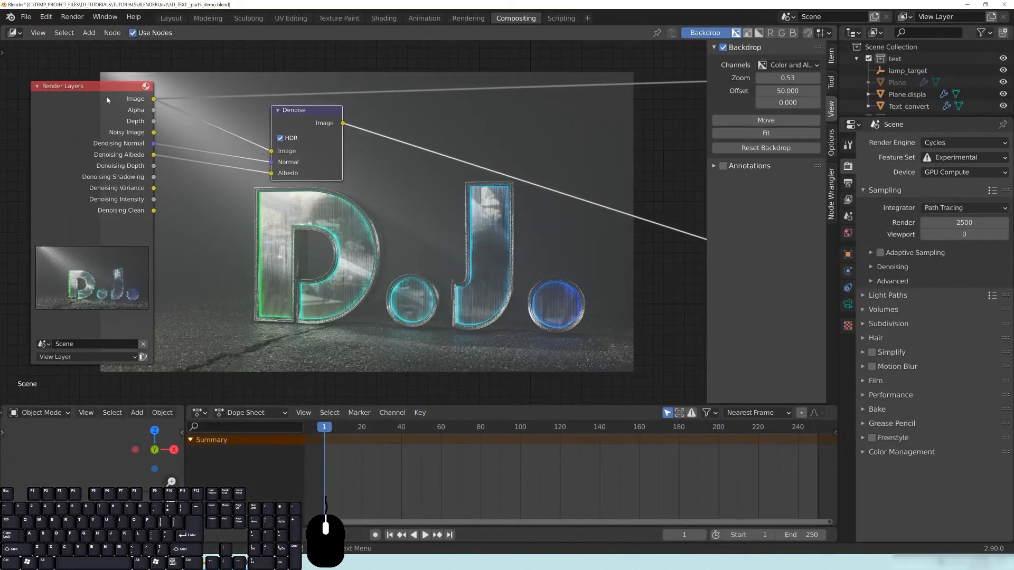
ctrl+shift+click(135, 103)
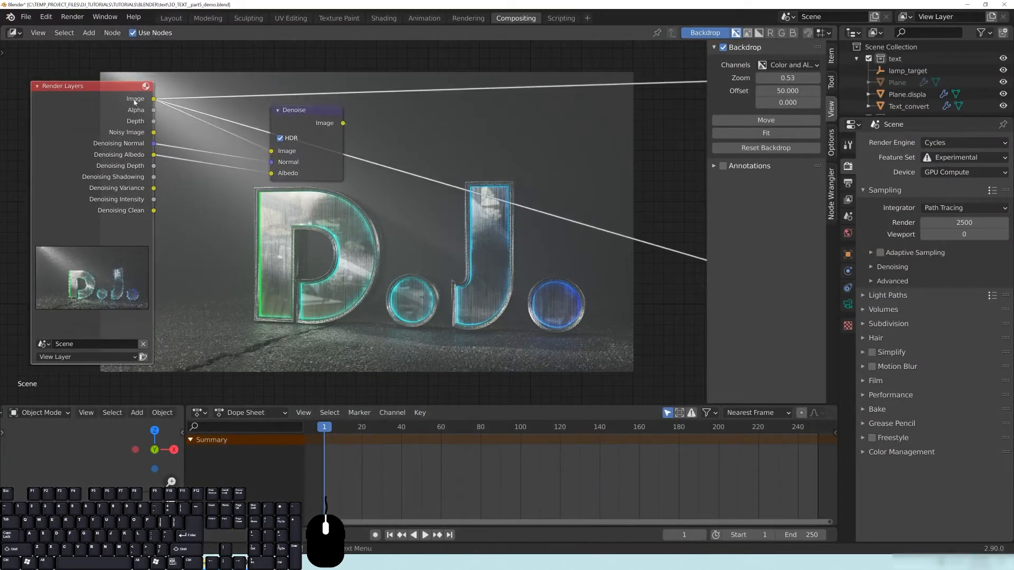
ctrl+shift+click(328, 127)
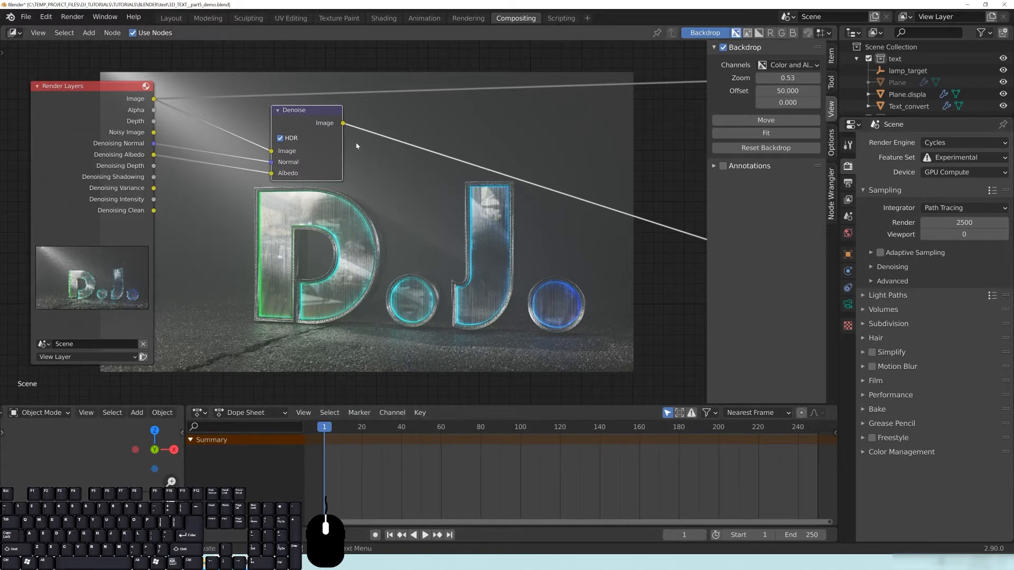
Reposition the Render Layers and Denoise nodes to make room in the node tree
drag(302, 118, 295, 133)
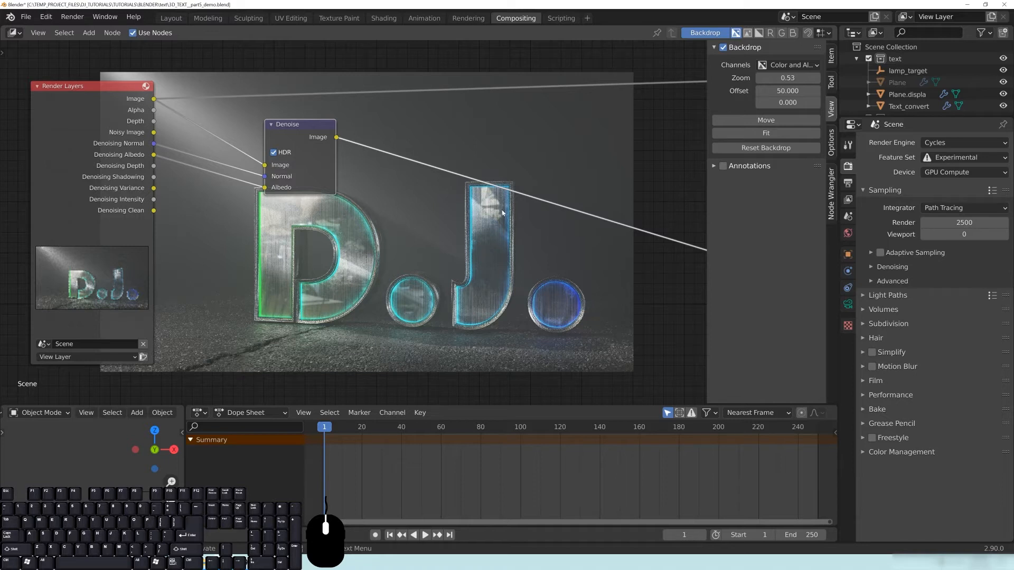
drag(311, 138, 264, 132)
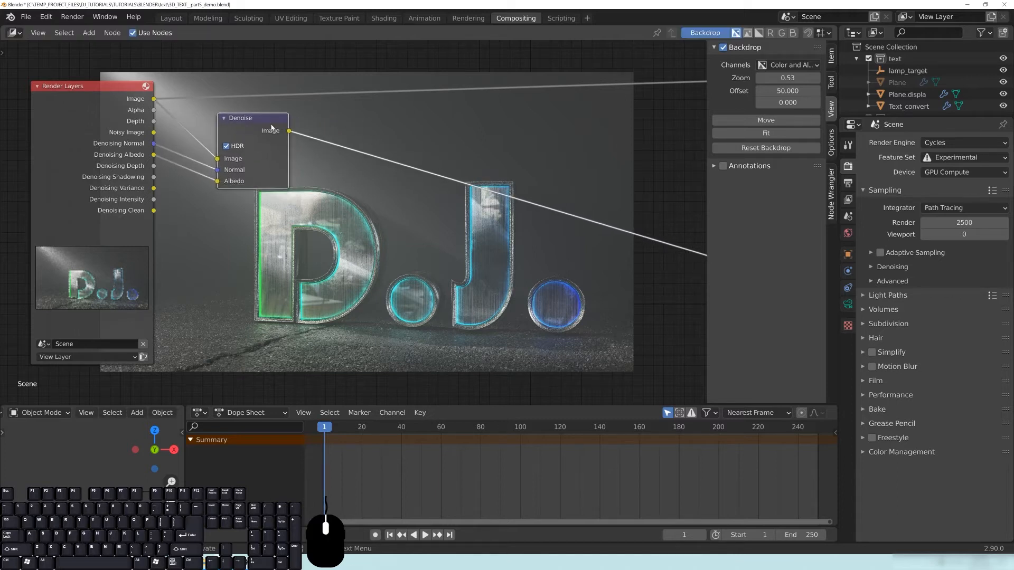
drag(271, 127, 302, 124)
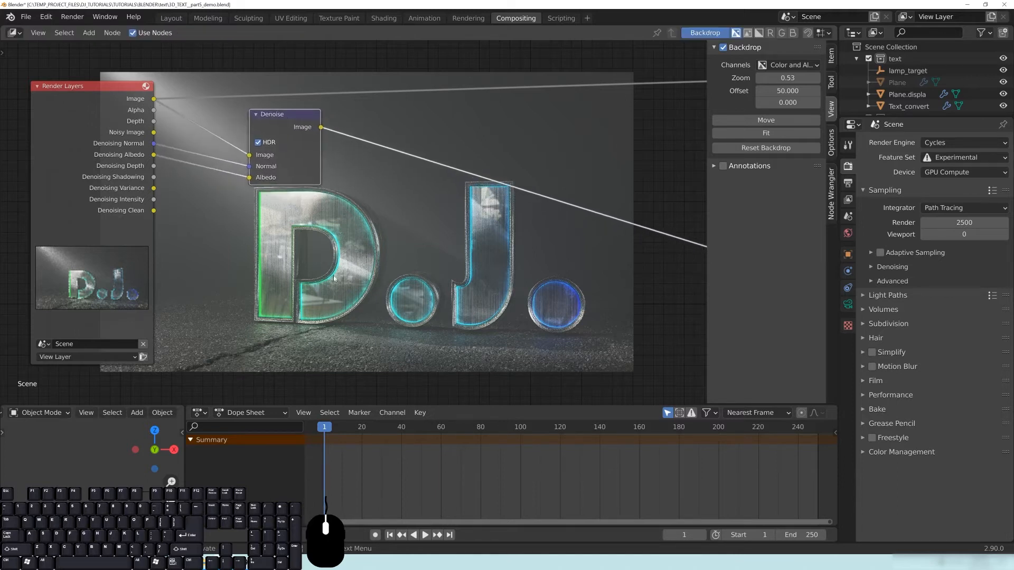
scroll(436, 279, down, 1)
drag(127, 110, 68, 91)
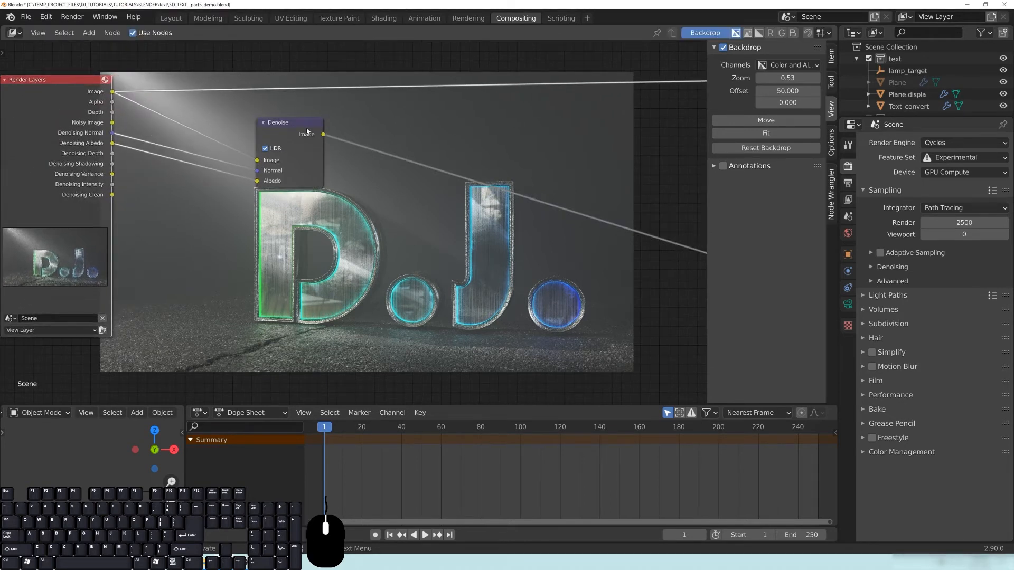
drag(307, 130, 281, 124)
middle_drag(172, 353, 183, 333)
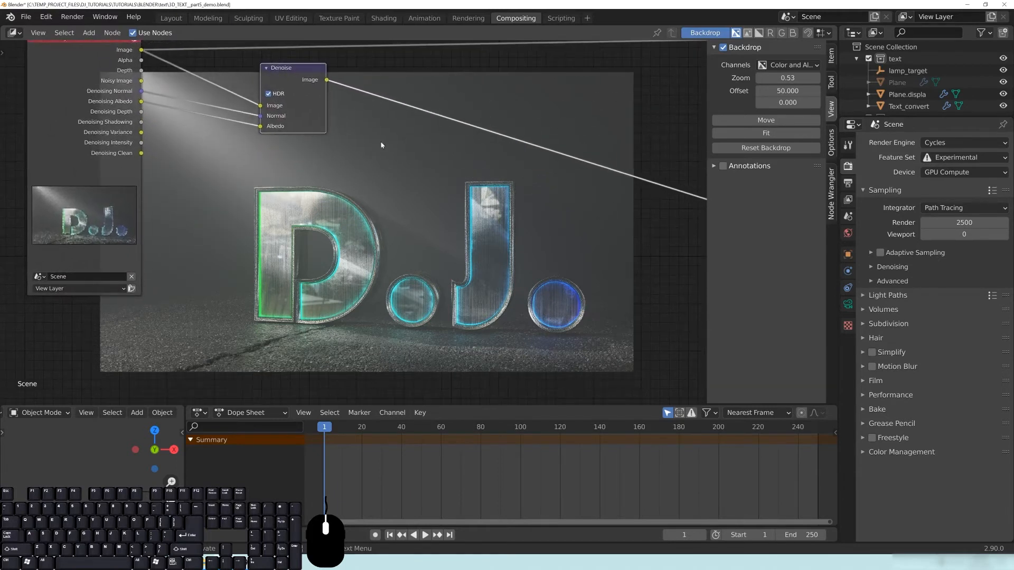
Add an Image input node and load render_denoise_v1.exr from demo_render_folder into it
key(shift+a)
mouse_move(101, 309)
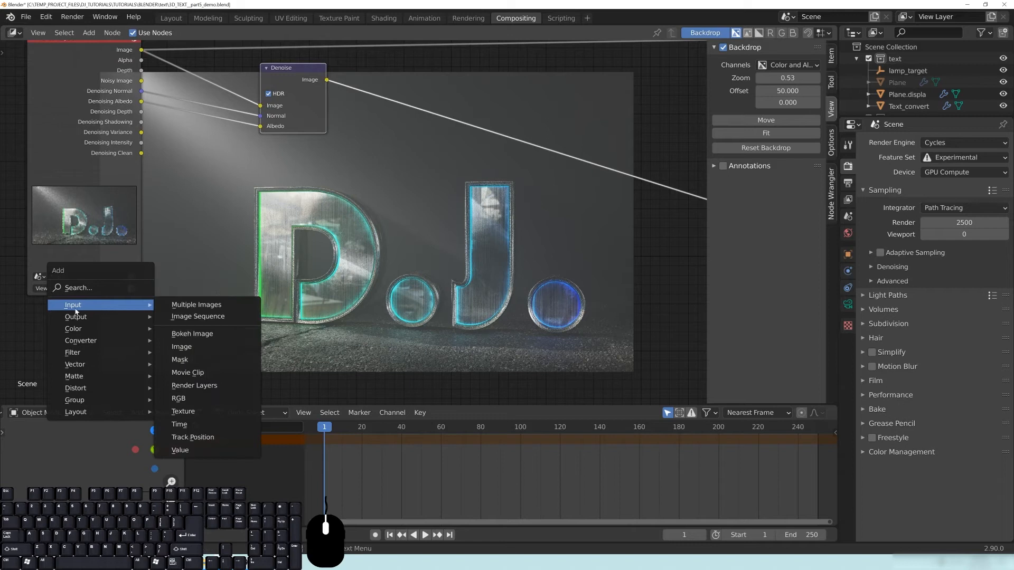
click(182, 346)
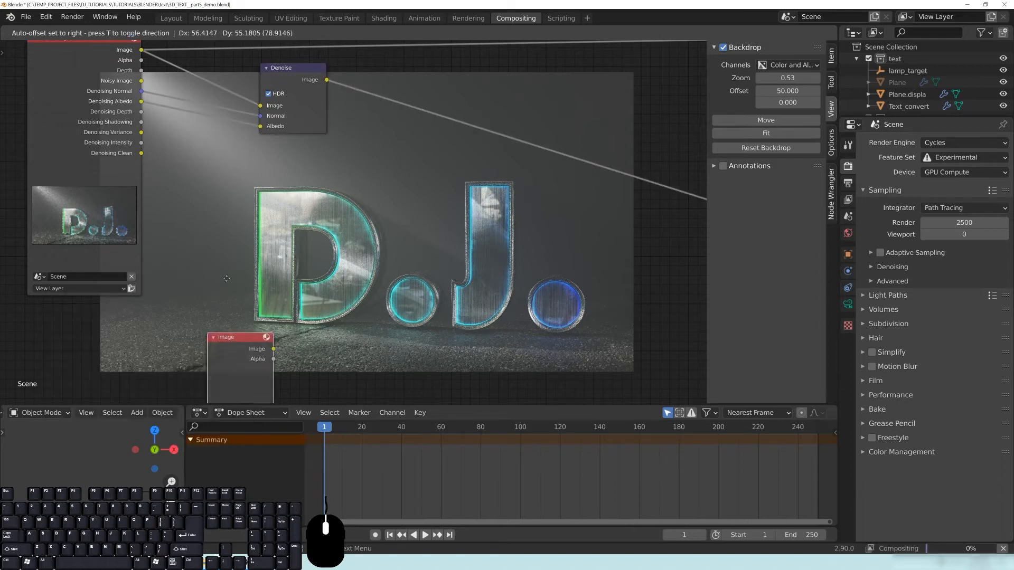
click(209, 202)
click(262, 305)
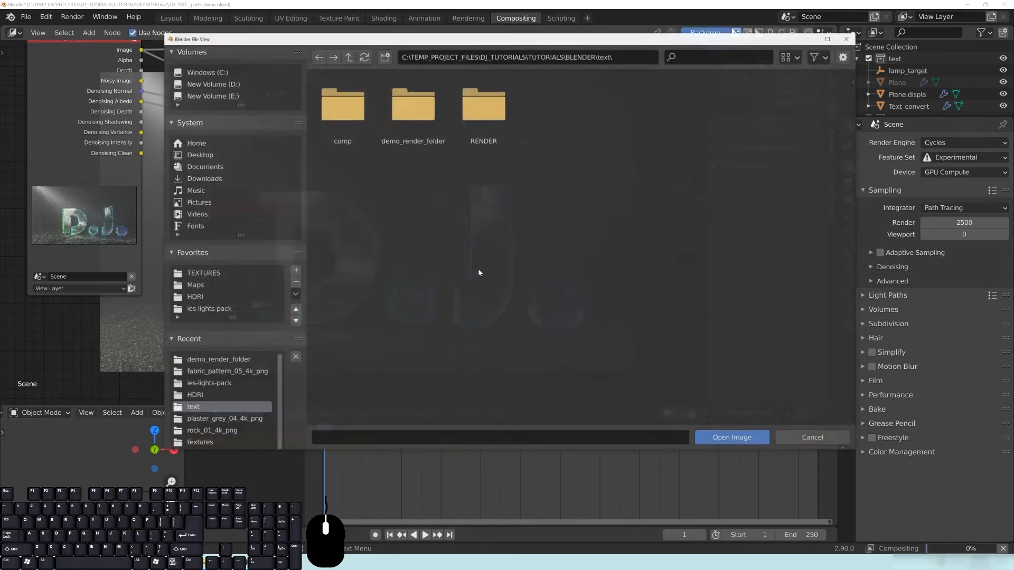
double_click(412, 105)
click(338, 110)
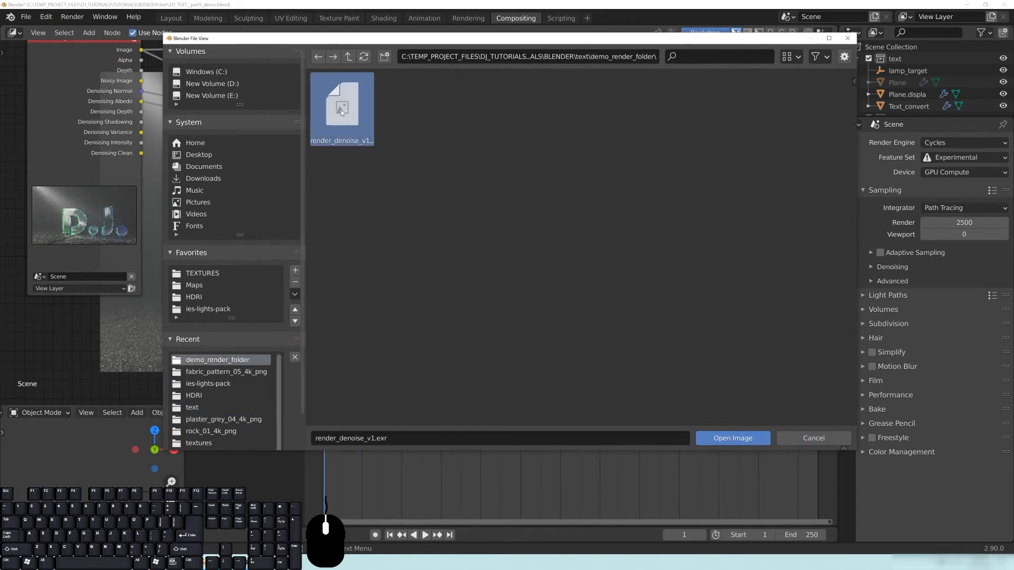
double_click(338, 111)
click(337, 292)
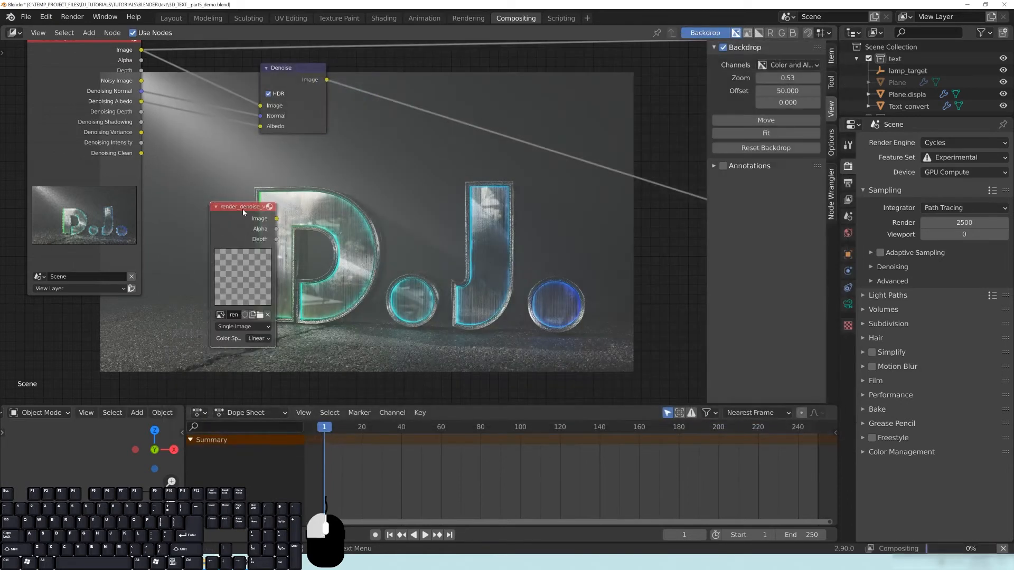
drag(289, 218, 279, 196)
Place the loaded image node below the Render Layers node and preview its Image output in the Viewer
click(300, 296)
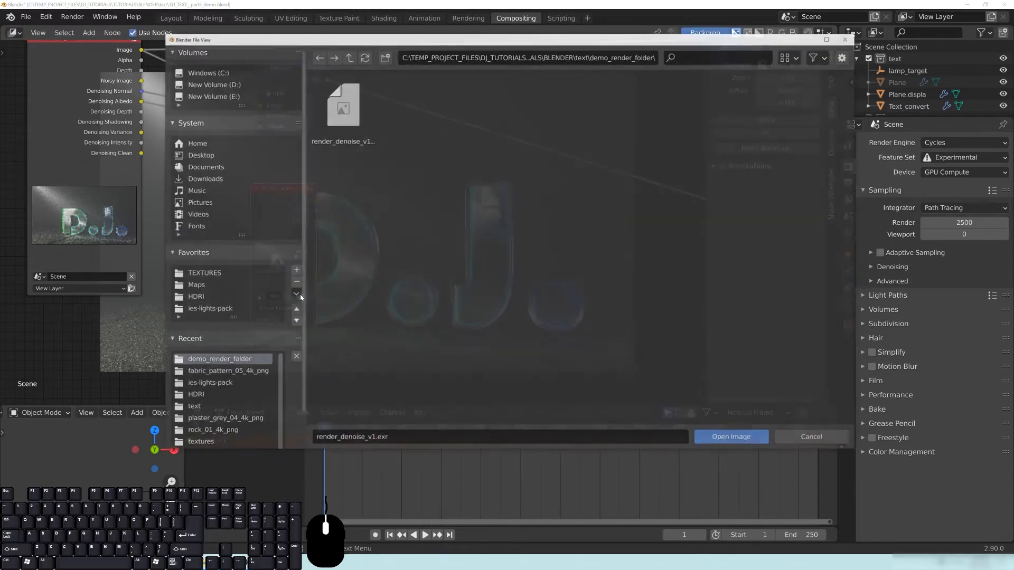
click(813, 438)
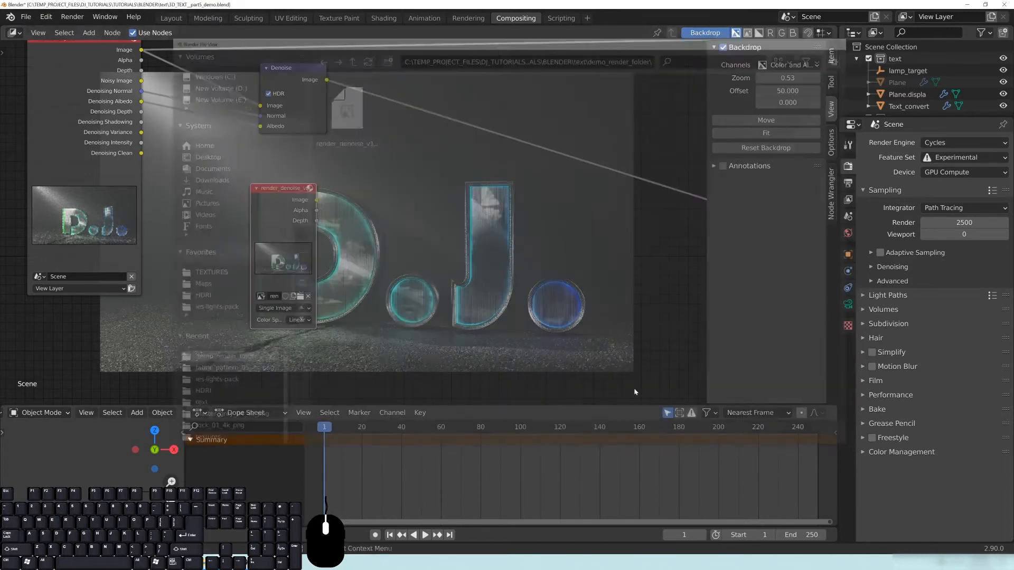
drag(307, 209, 92, 327)
middle_drag(337, 233, 359, 183)
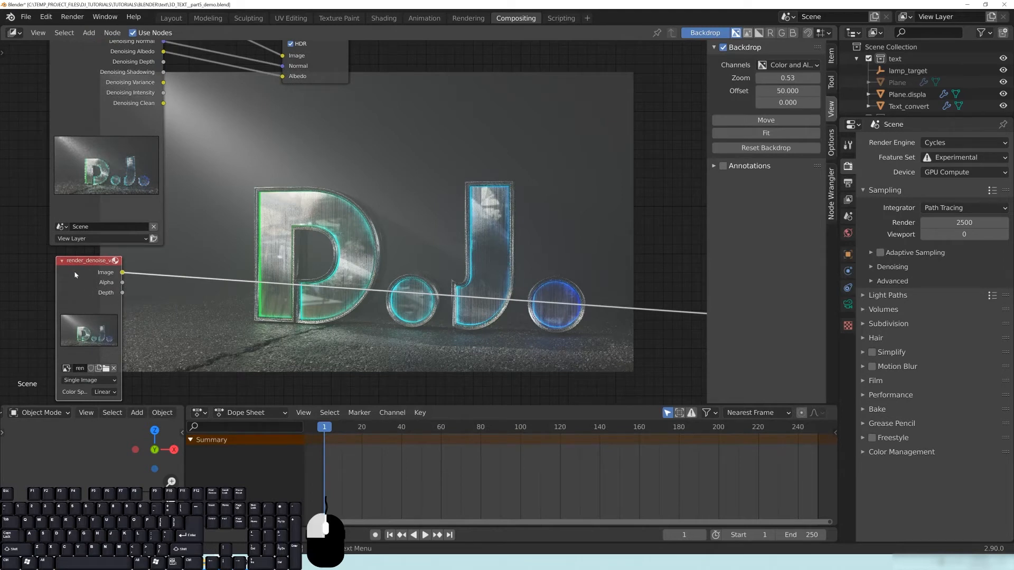
drag(86, 268, 74, 267)
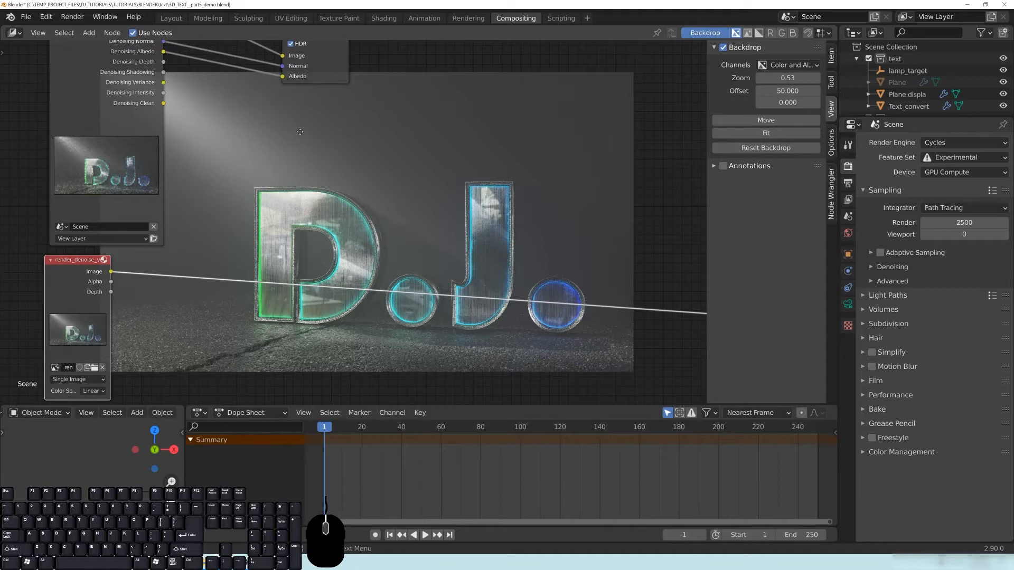
Bring the Composite and Viewer nodes near Denoise and feed the Composite with the Denoise image and the Render Layers Alpha and Depth
middle_drag(270, 179, 246, 206)
middle_drag(269, 164, 243, 259)
scroll(356, 236, down, 6)
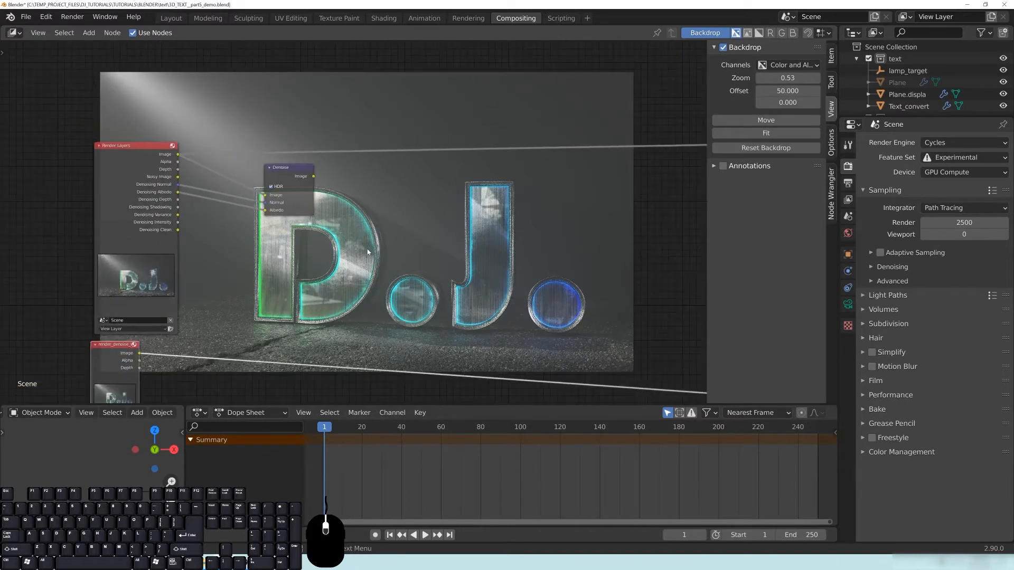
middle_drag(469, 229, 313, 181)
scroll(362, 203, down, 6)
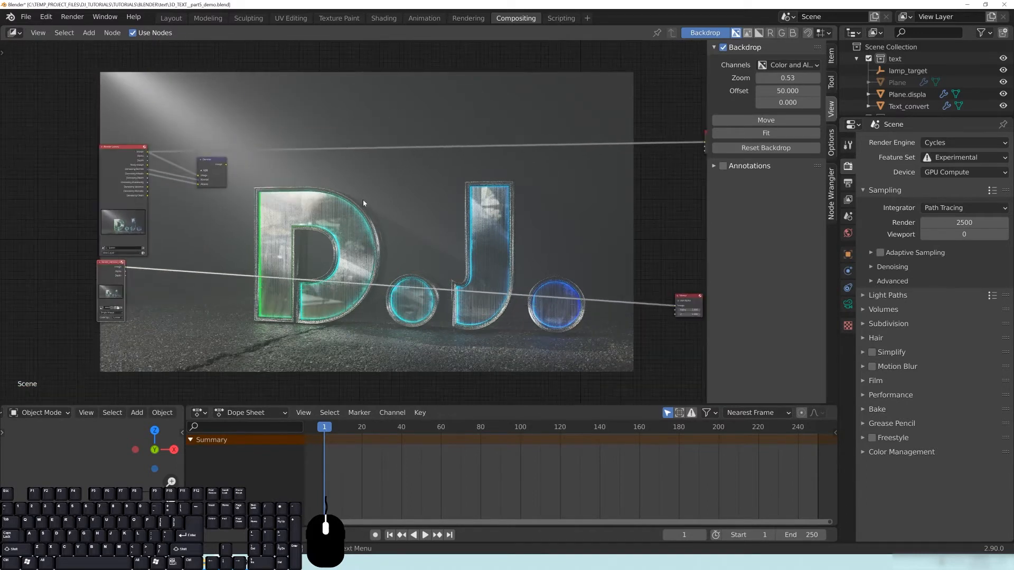
middle_drag(665, 165, 591, 172)
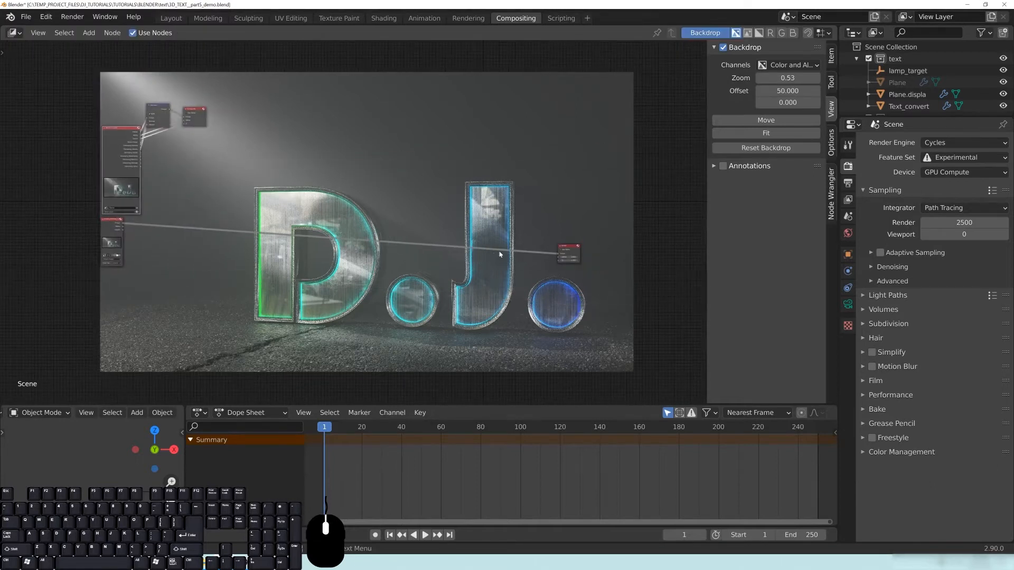
drag(573, 245, 205, 138)
middle_drag(234, 158, 439, 181)
scroll(416, 195, up, 5)
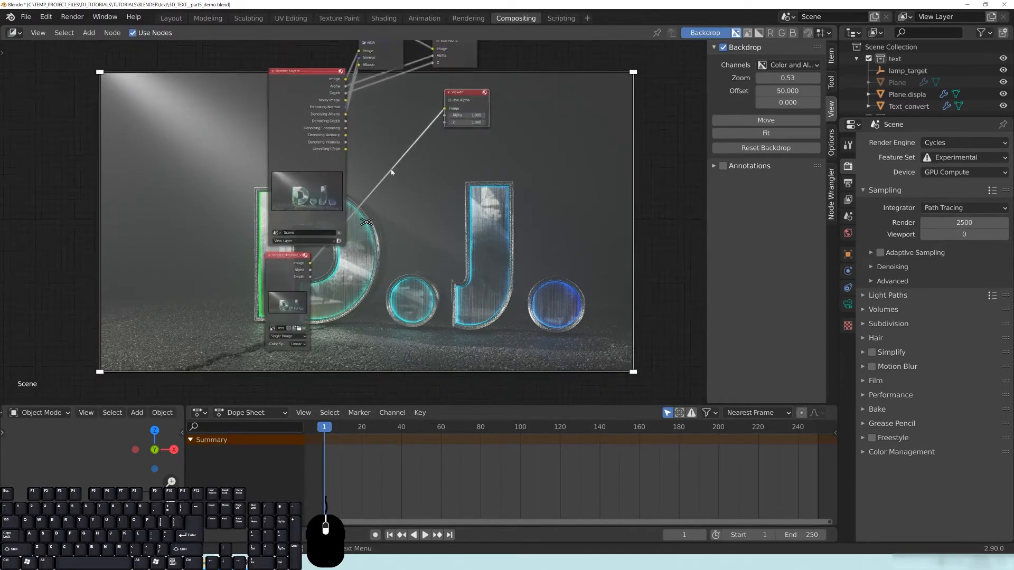
middle_drag(395, 137, 319, 273)
drag(394, 135, 484, 120)
Link the Denoise image and the Render Layers Alpha and Depth to the Viewer, and space out the Viewer and Composite nodes
drag(326, 142, 379, 230)
drag(255, 202, 379, 238)
drag(255, 210, 380, 247)
click(402, 217)
drag(420, 212, 473, 204)
drag(480, 125, 492, 100)
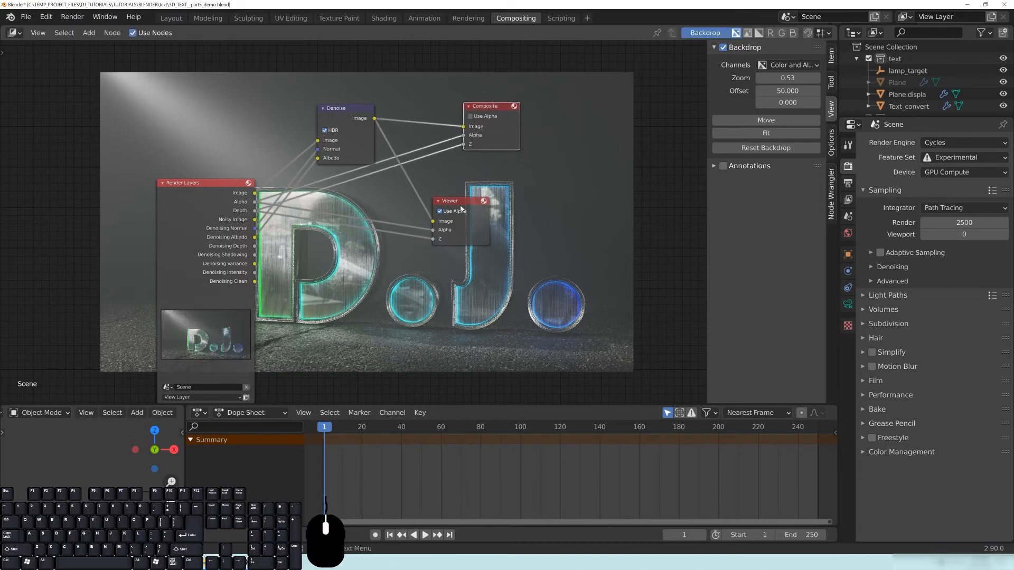
drag(451, 207, 462, 206)
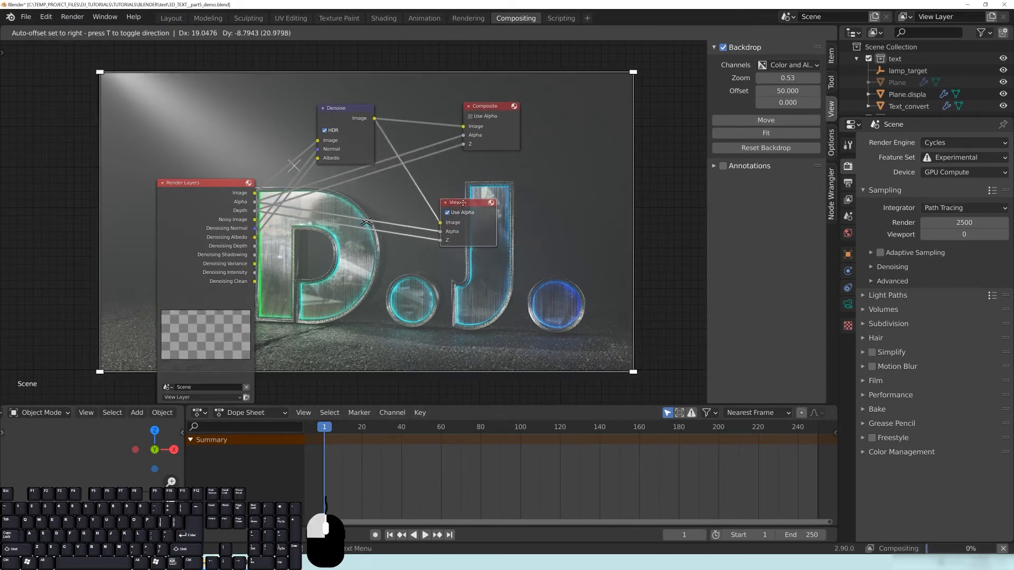
Save the Viewer Node image from the Rendering workspace as OpenEXR with codec None, overwriting render_denoise_v1.exr
click(470, 20)
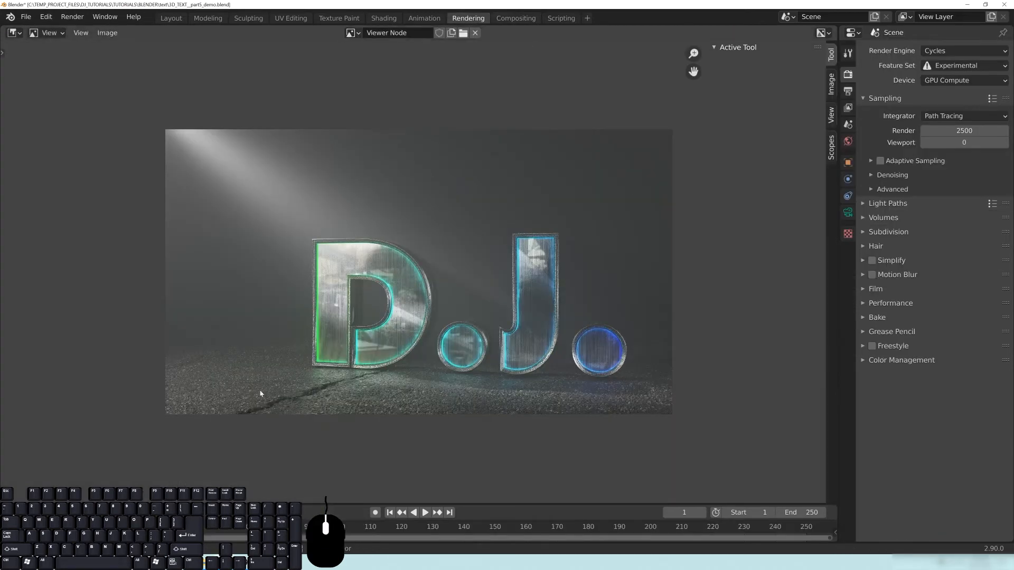
click(107, 33)
click(119, 117)
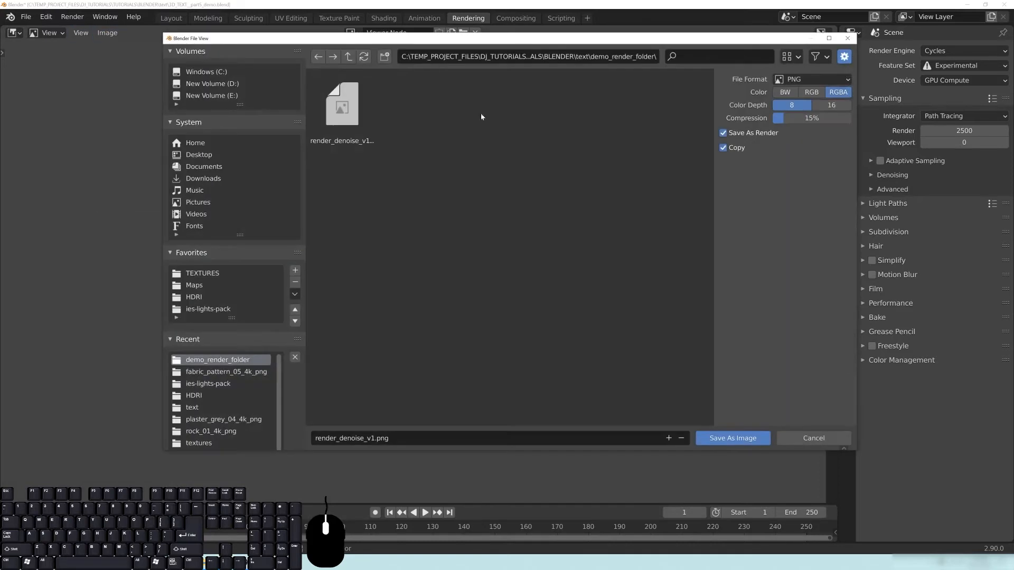
click(823, 79)
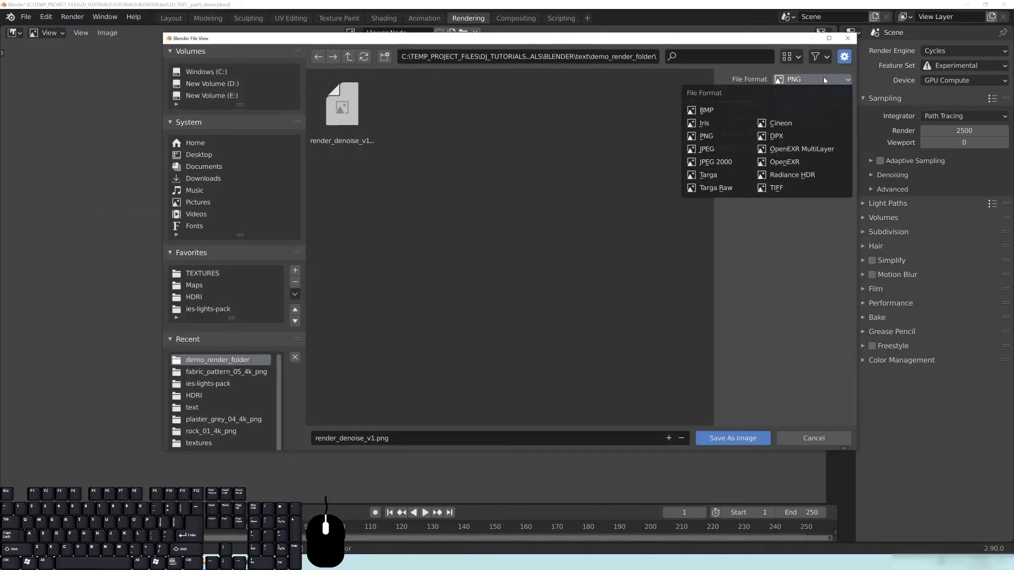
click(793, 167)
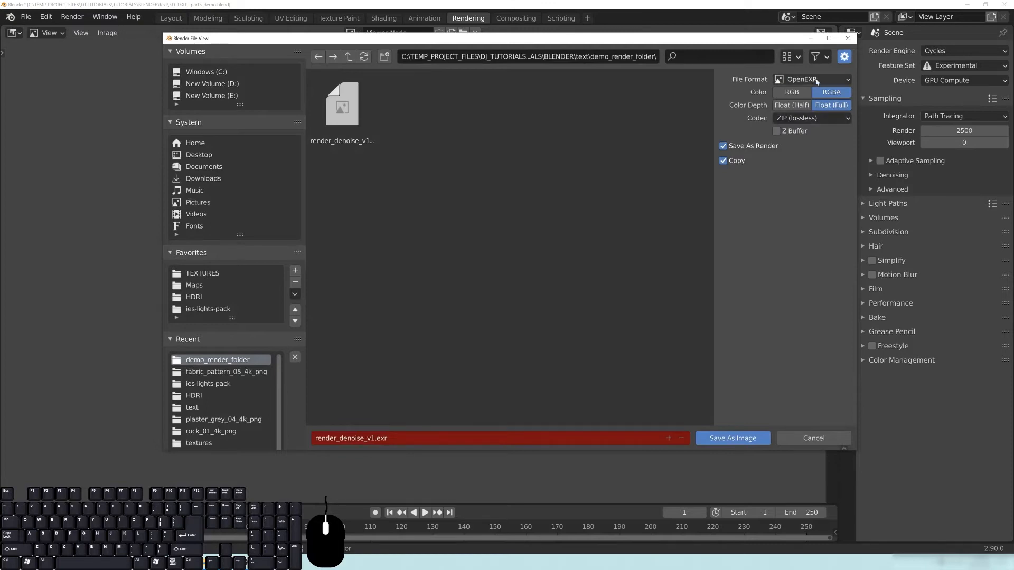
click(342, 108)
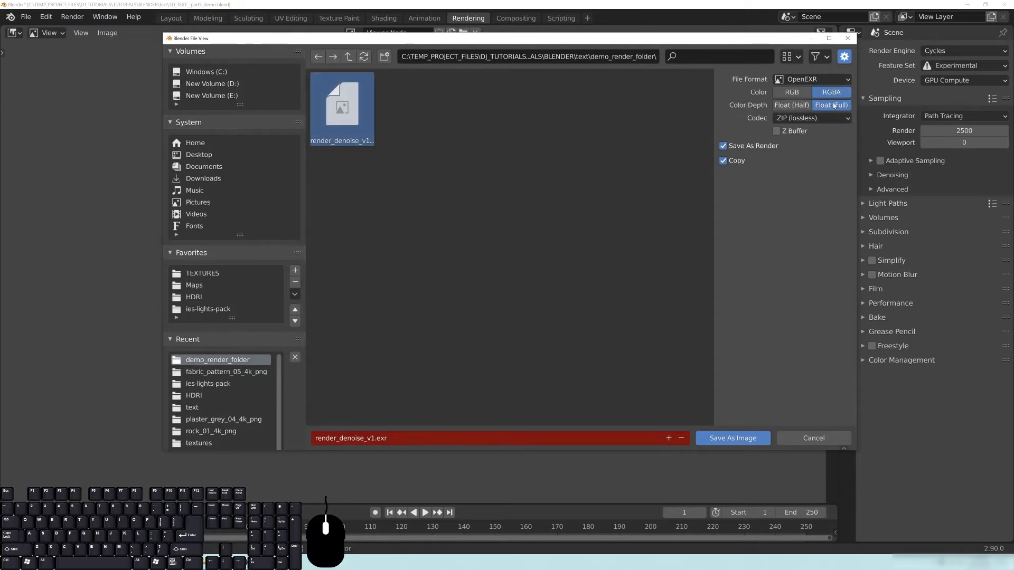
click(793, 120)
click(803, 128)
click(736, 438)
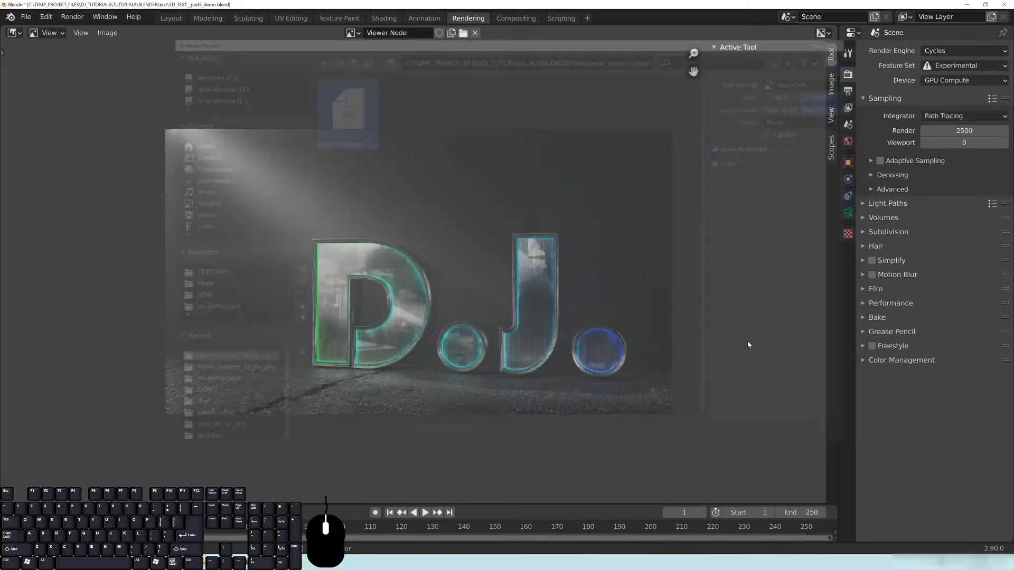
Return to the Compositing workspace, move the Viewer and Composite nodes farther away and remove their Alpha and Z links
click(512, 19)
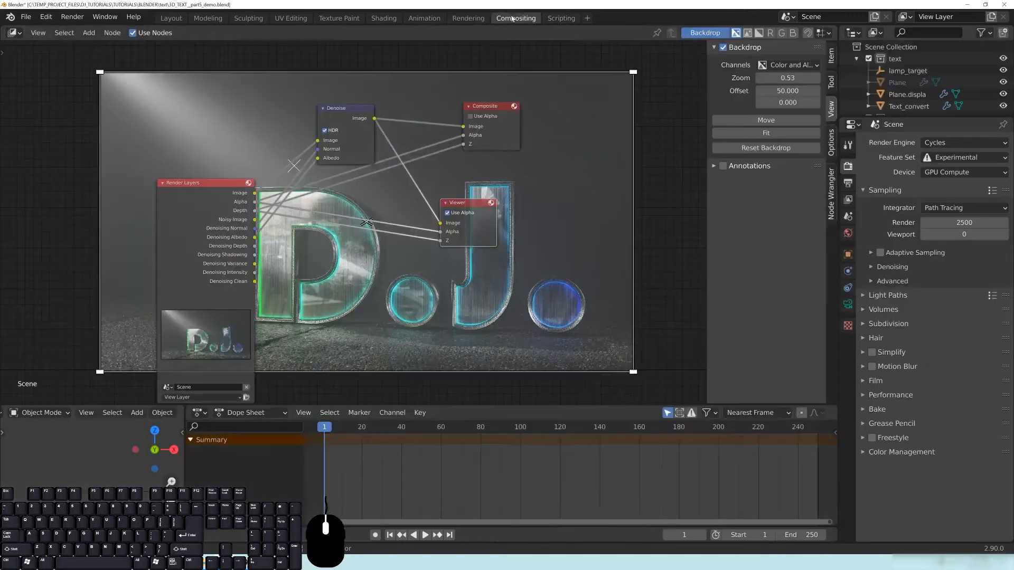
middle_drag(460, 211, 420, 183)
drag(423, 177, 681, 157)
drag(459, 78, 595, 49)
drag(659, 177, 658, 207)
drag(561, 87, 563, 100)
drag(580, 56, 604, 49)
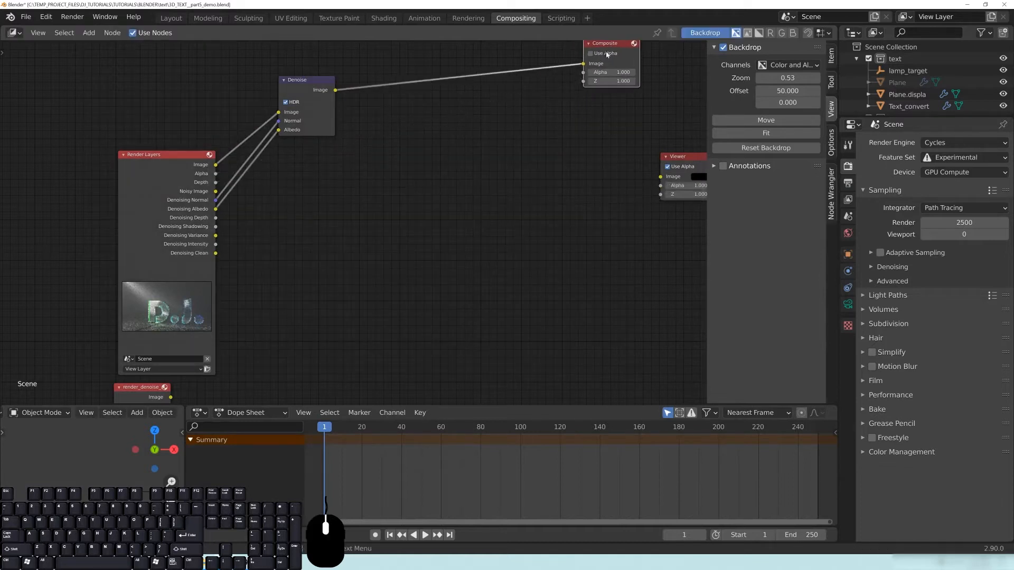
Preview the loaded image node's Alpha and Depth outputs in the Viewer, and finish with its Image output connected
middle_drag(330, 299, 303, 216)
drag(112, 315, 140, 327)
ctrl+shift+click(178, 318)
ctrl+shift+click(141, 327)
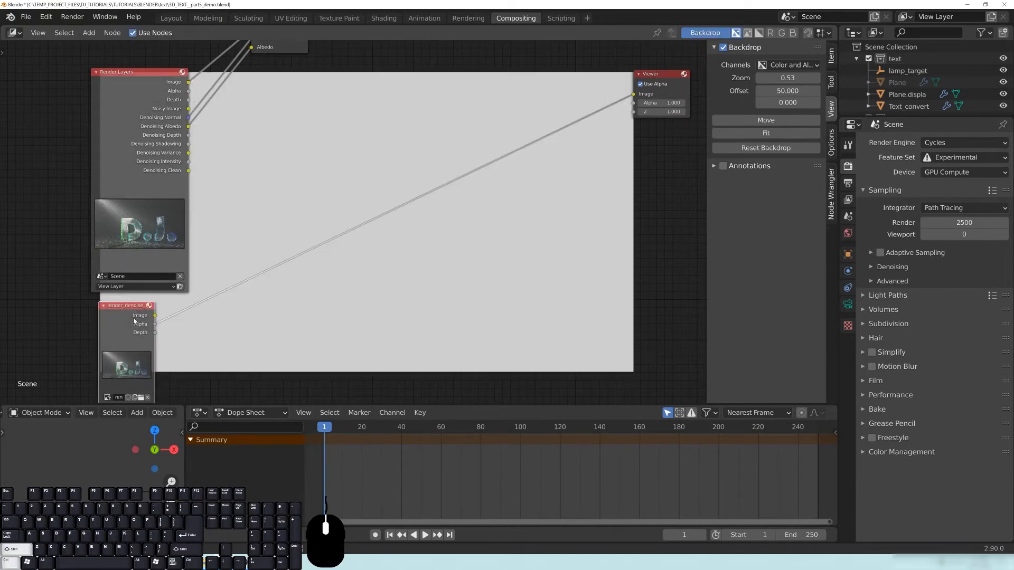
ctrl+shift+click(142, 328)
ctrl+shift+click(143, 329)
ctrl+shift+click(143, 329)
ctrl+shift+click(143, 330)
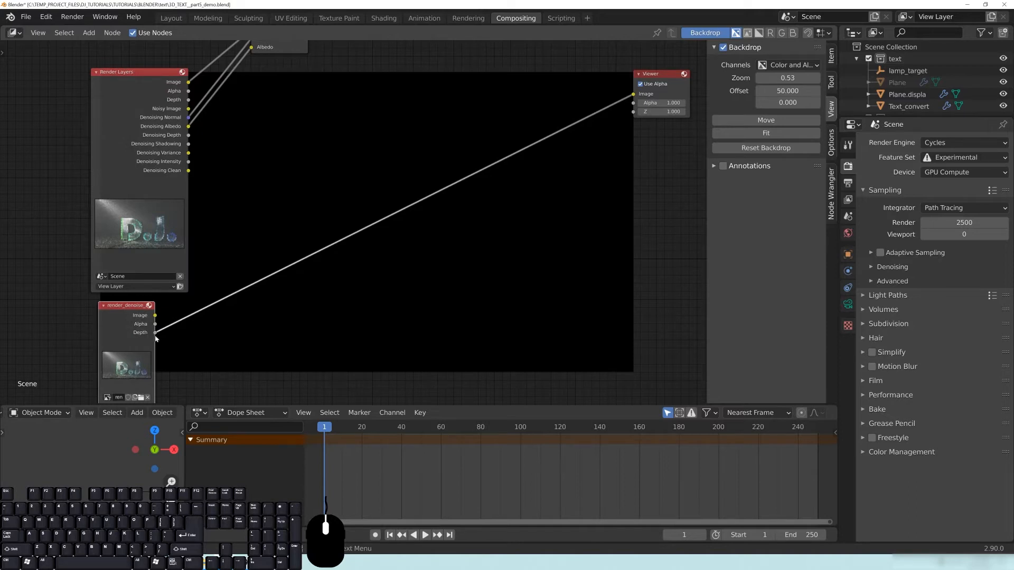
ctrl+shift+click(143, 323)
middle_drag(143, 325, 166, 309)
drag(167, 310, 176, 309)
middle_drag(396, 291, 306, 256)
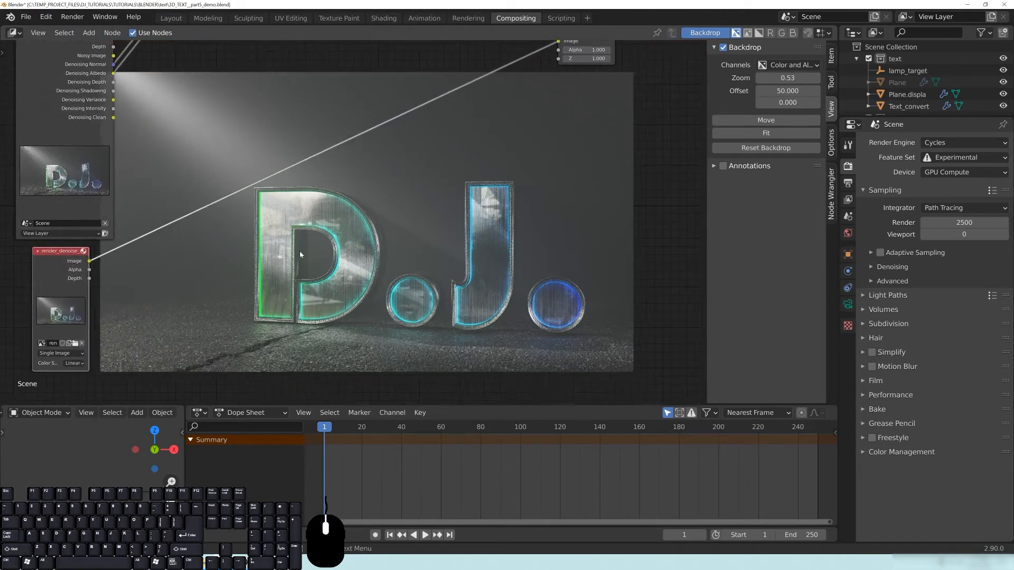
Add a Glare filter node and insert it between the loaded denoised image node and the Viewer
key(shift+a)
mouse_move(287, 270)
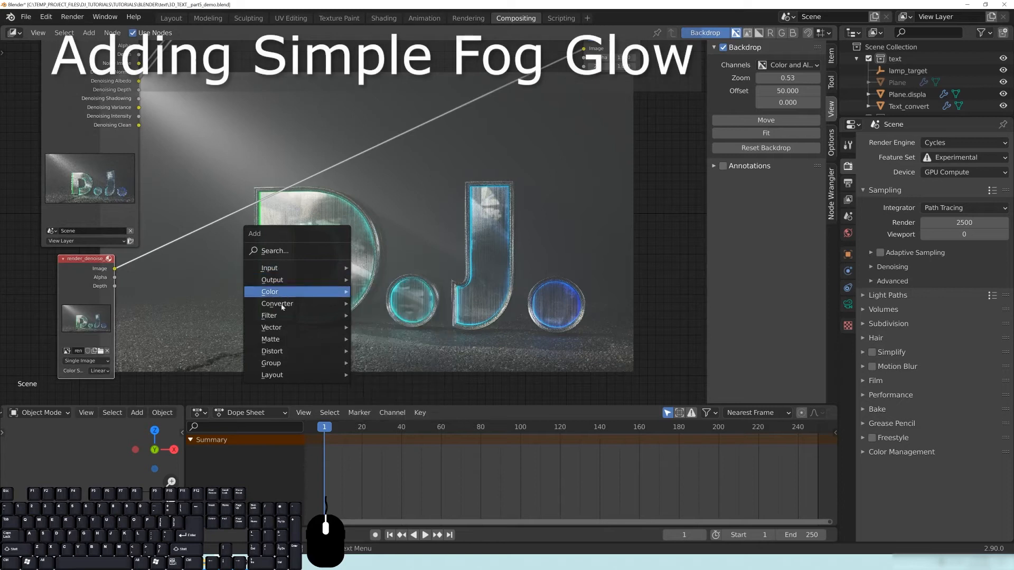
mouse_move(281, 305)
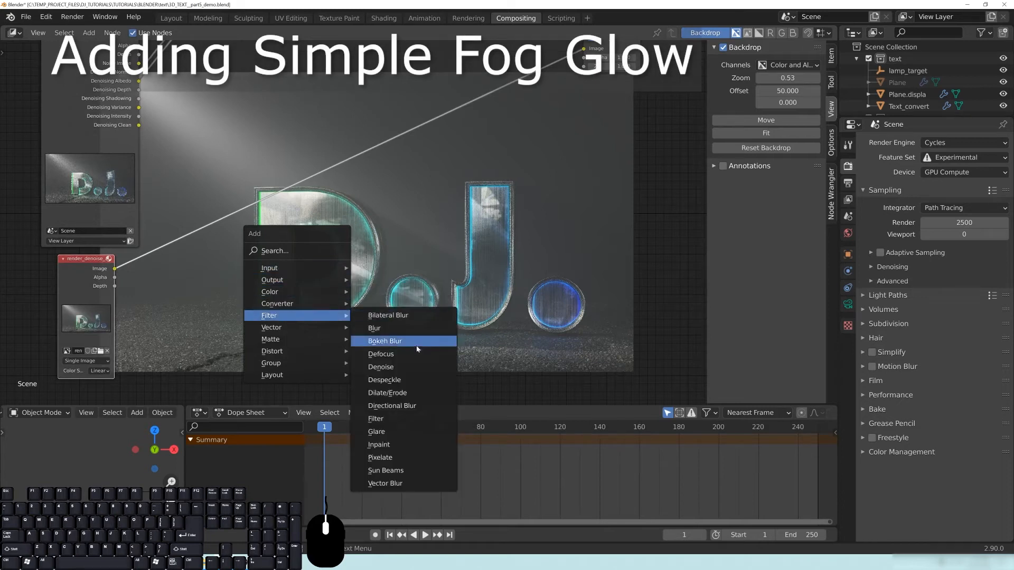
click(391, 430)
click(269, 238)
drag(114, 269, 241, 342)
drag(259, 232, 251, 219)
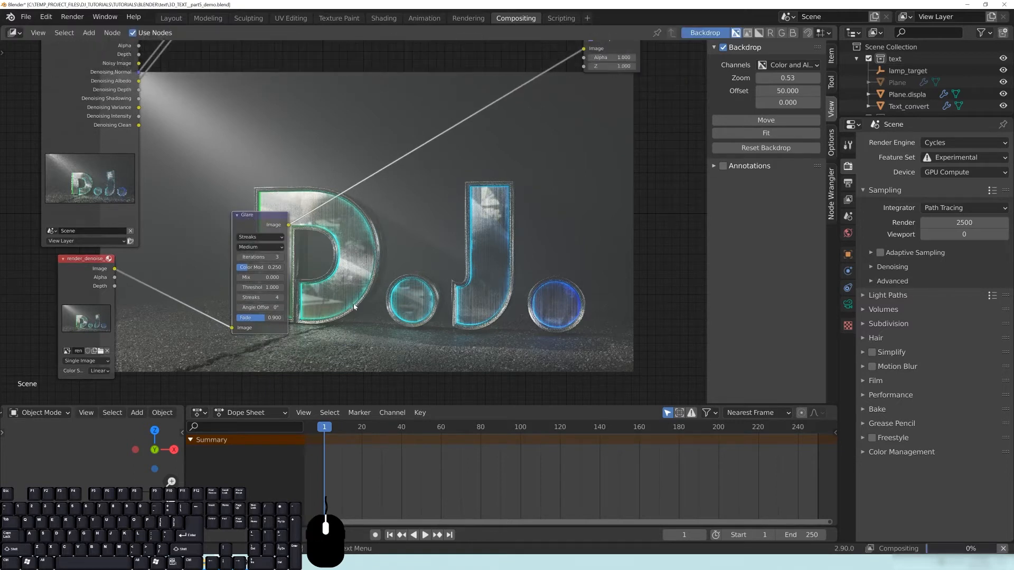
Place the Glare node close beside the loaded image node, clear of the letters in the backdrop
drag(253, 218, 218, 269)
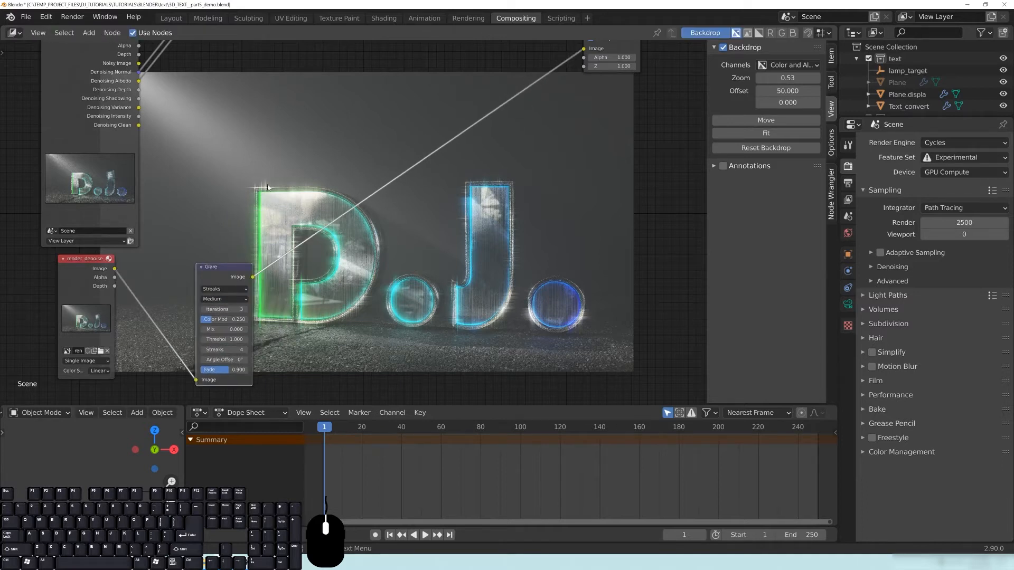
drag(229, 269, 231, 251)
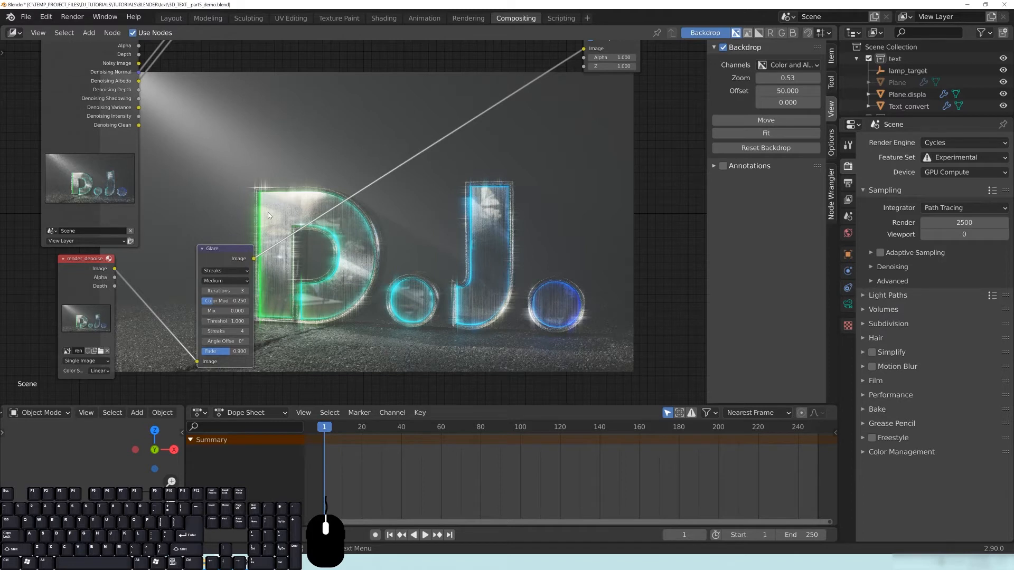
drag(222, 253, 200, 238)
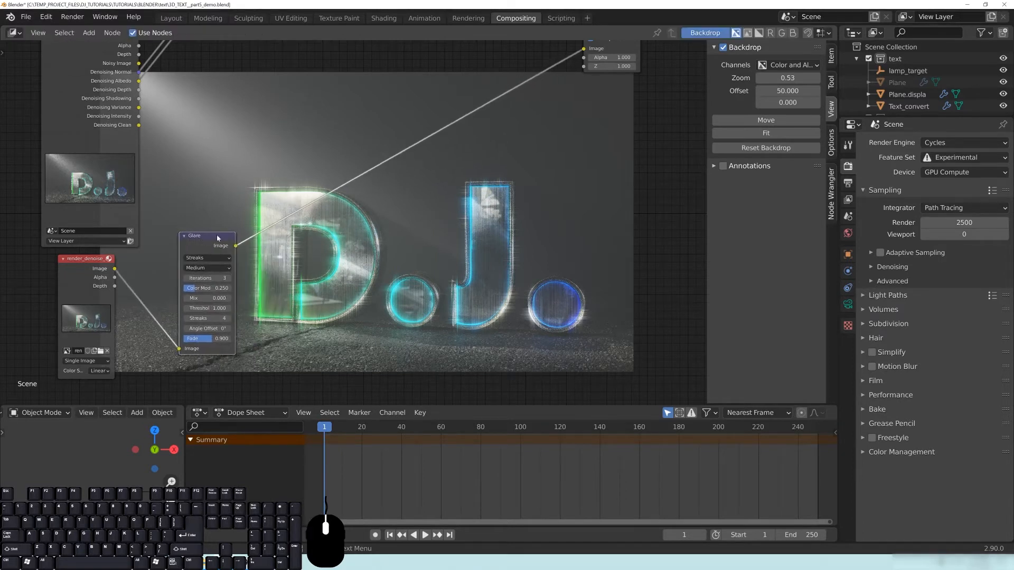
middle_drag(247, 184, 283, 169)
mouse_move(124, 252)
mouse_down()
mouse_move(132, 259)
mouse_move(111, 265)
mouse_up()
mouse_move(236, 224)
mouse_down()
mouse_move(265, 229)
mouse_move(245, 238)
mouse_up()
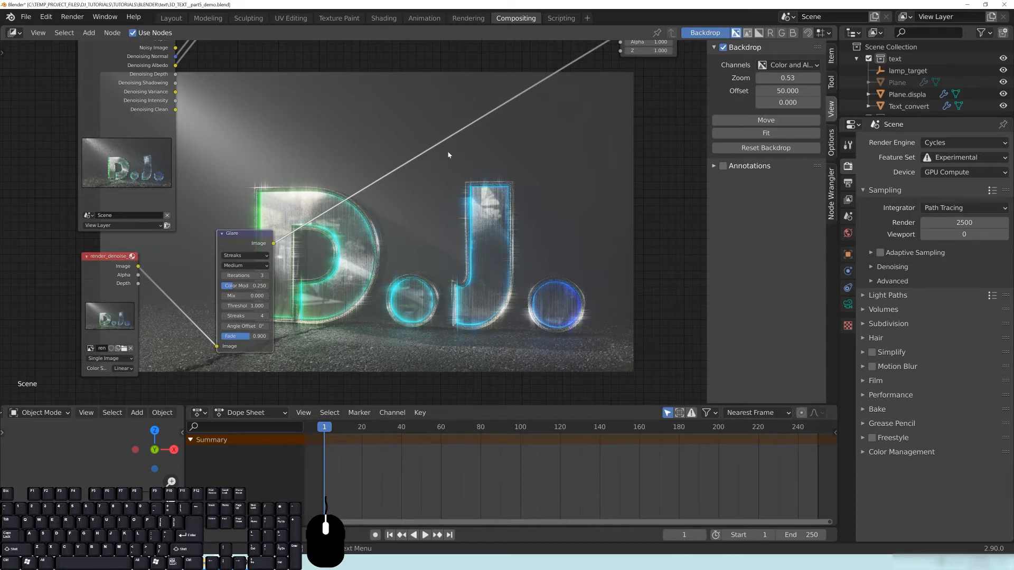
drag(247, 238, 218, 260)
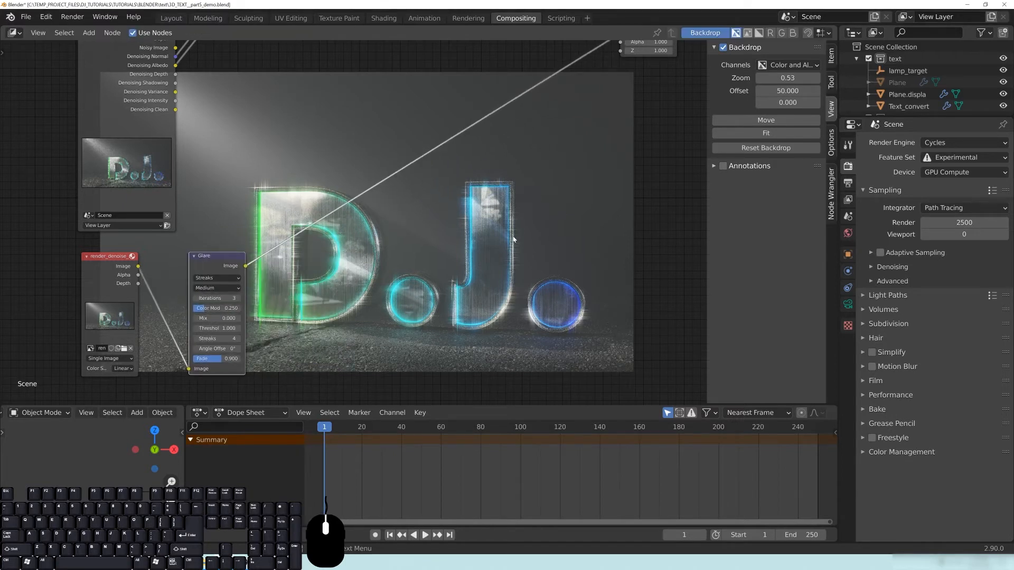
Switch the Glare node's type to Fog Glow and move the node slightly closer to the image node
middle_drag(273, 258, 328, 217)
middle_drag(439, 272, 391, 285)
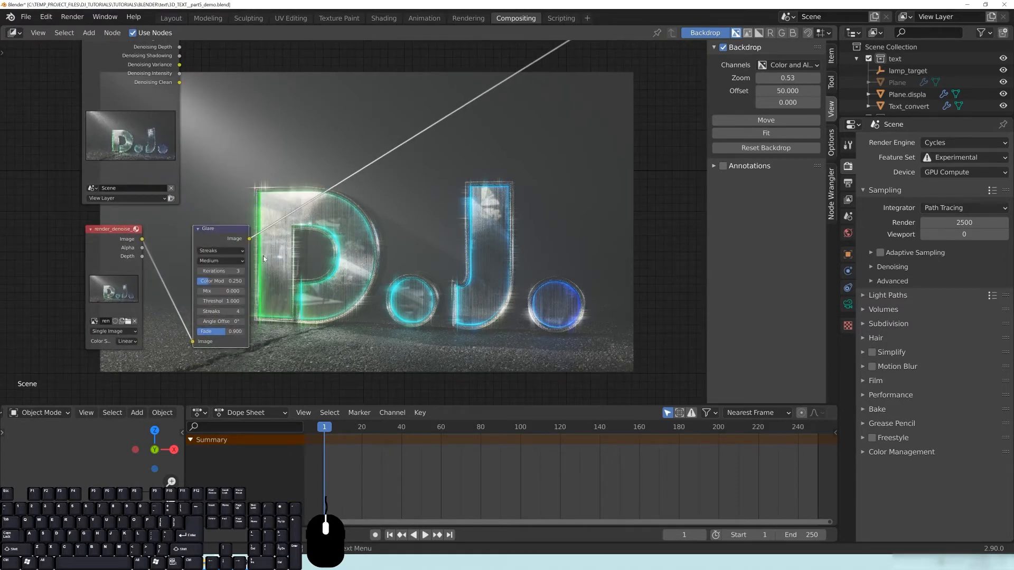
click(215, 251)
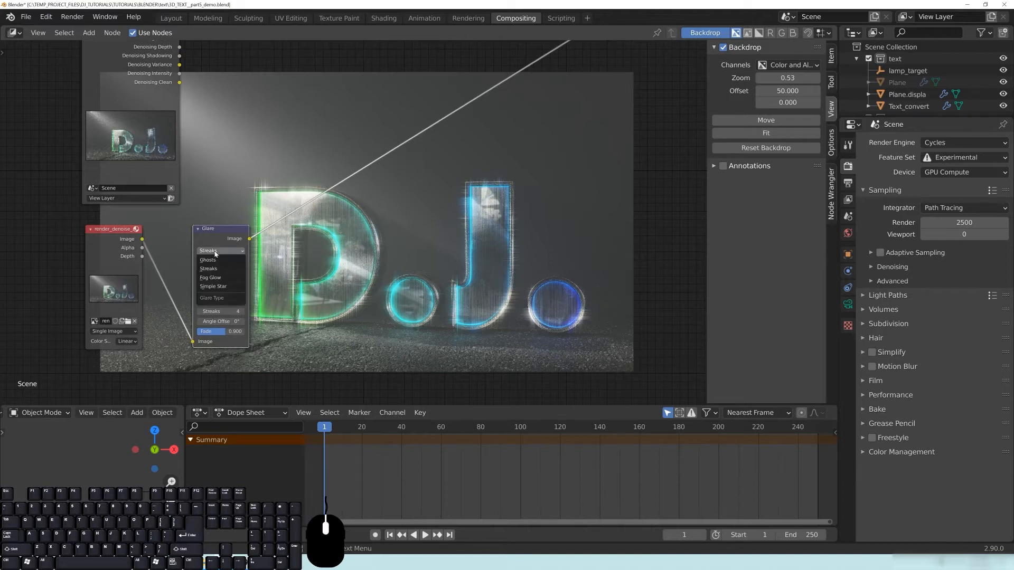
click(210, 277)
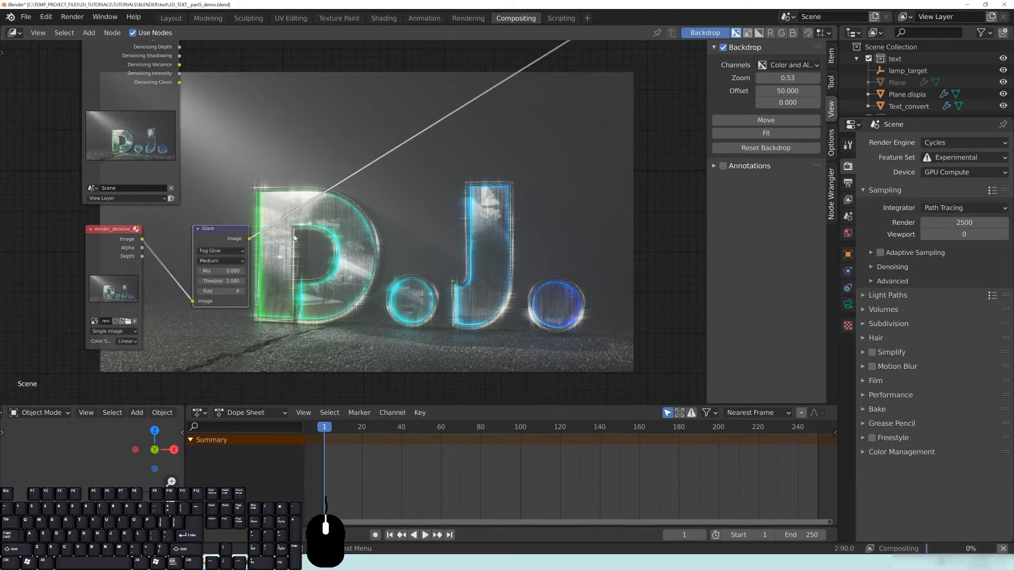
mouse_move(220, 230)
mouse_down()
mouse_move(246, 233)
mouse_move(210, 239)
mouse_up()
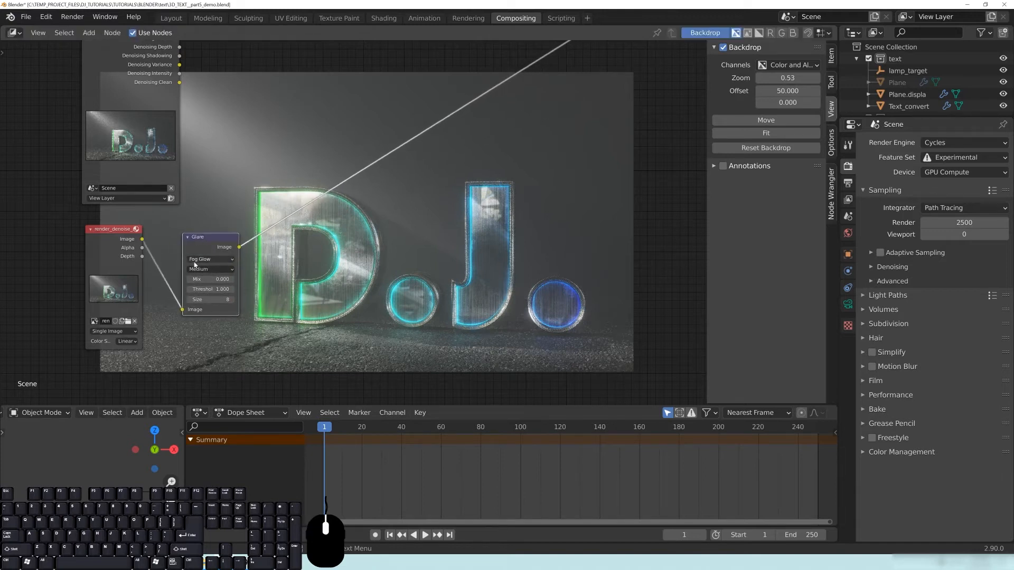
Compare the Glare node's Mix at 1, -1 and 0 in the backdrop
click(211, 279)
text(0.0)
key(Return)
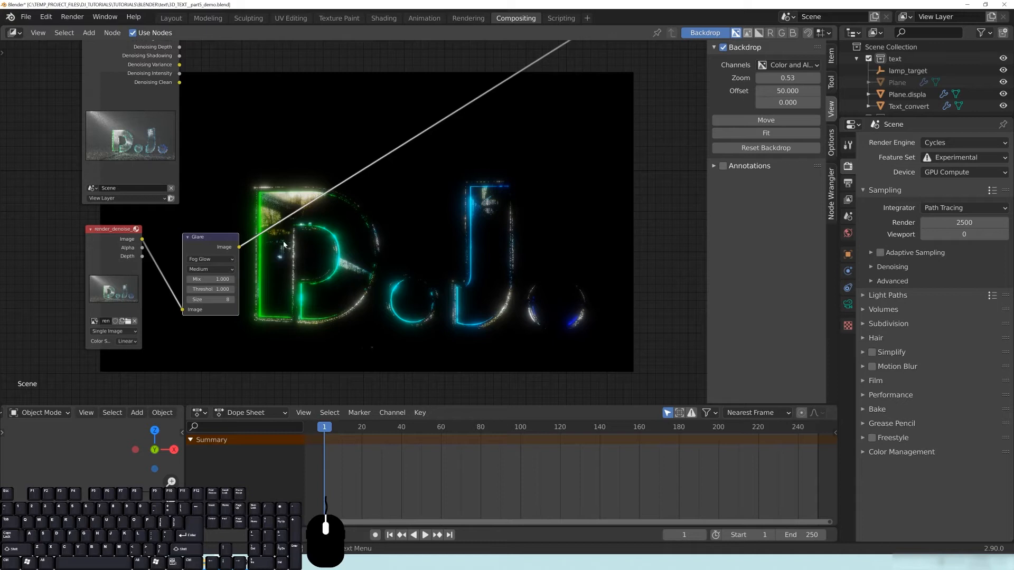
click(210, 278)
key(Return)
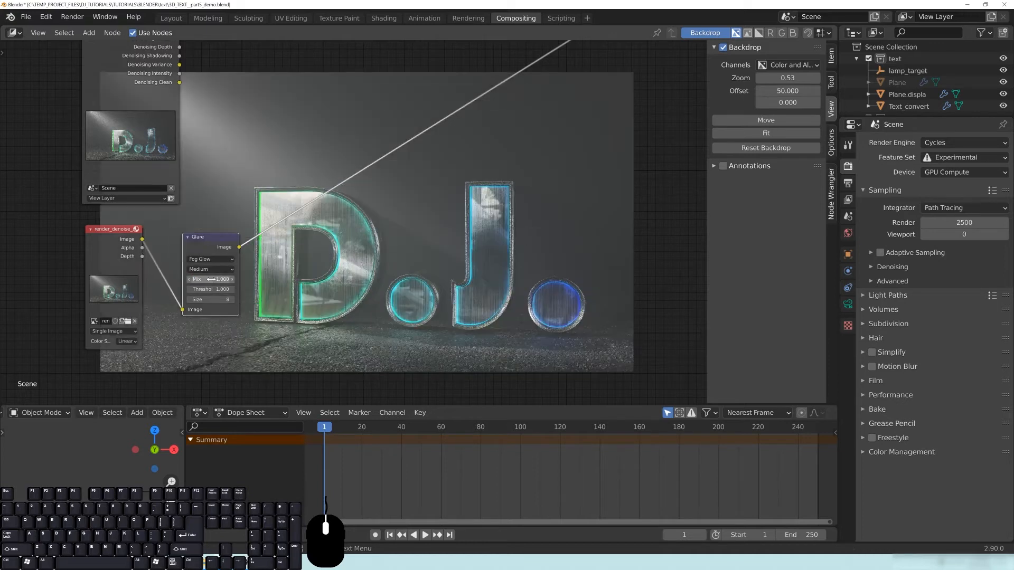
scroll(279, 296, up, 3)
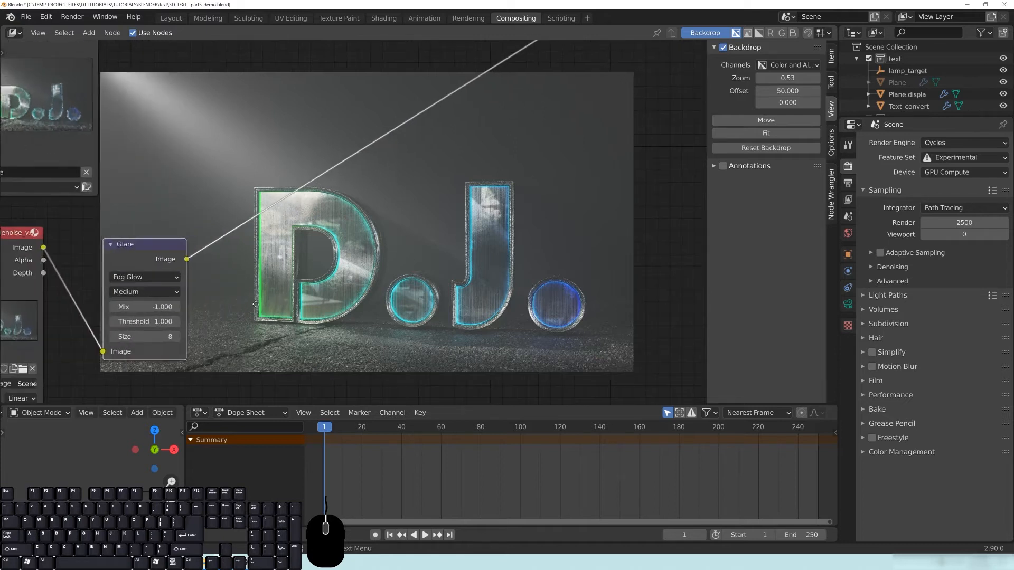
click(183, 269)
text(0)
key(Return)
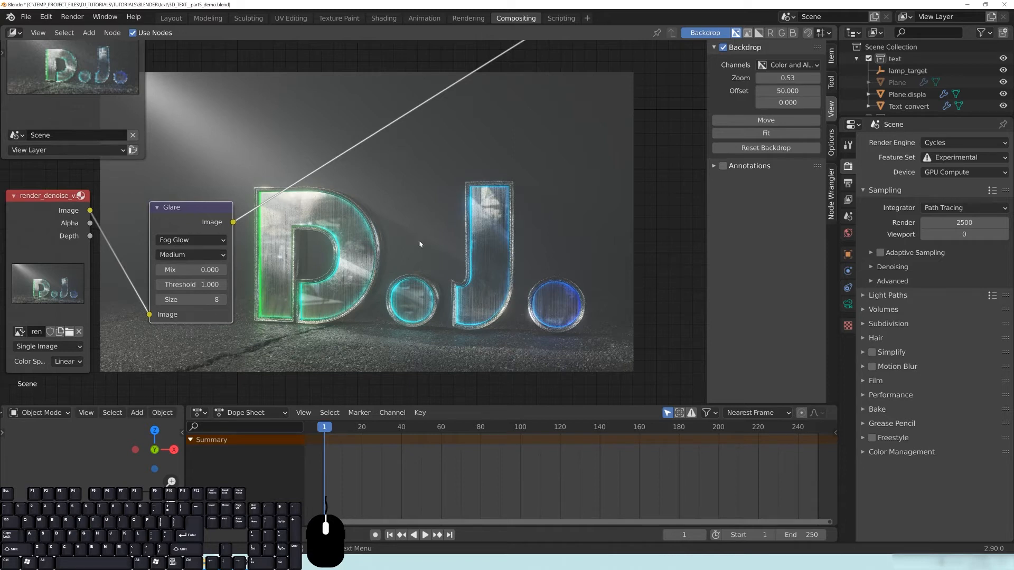
Set the Glare node's Mix to 1 to isolate the fog glow
click(185, 270)
text(1.)
key(Return)
click(185, 270)
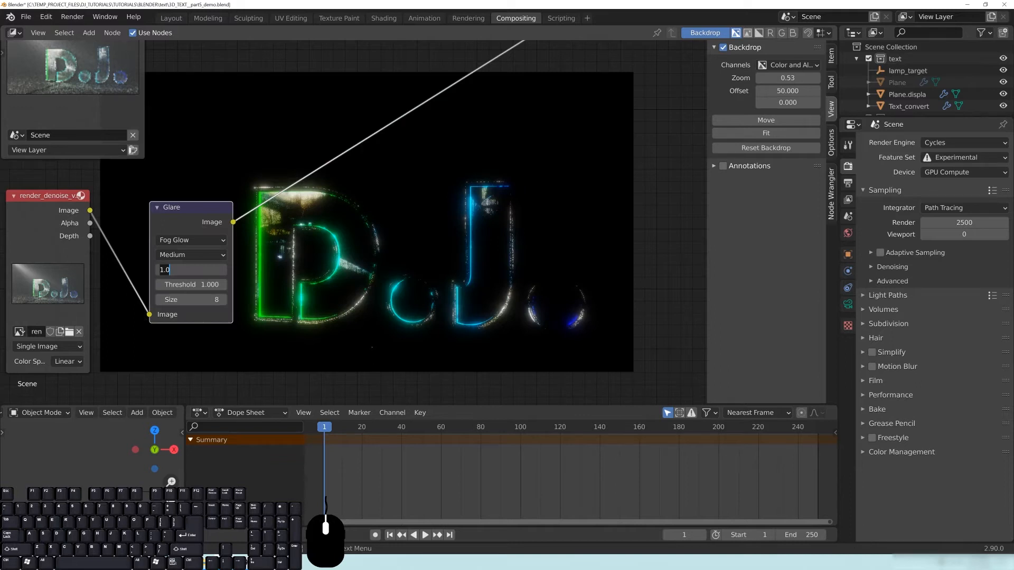
key(Return)
Try Glare Size values of 9 and 6 to compare the spread of the glow
click(198, 299)
text(9)
key(Return)
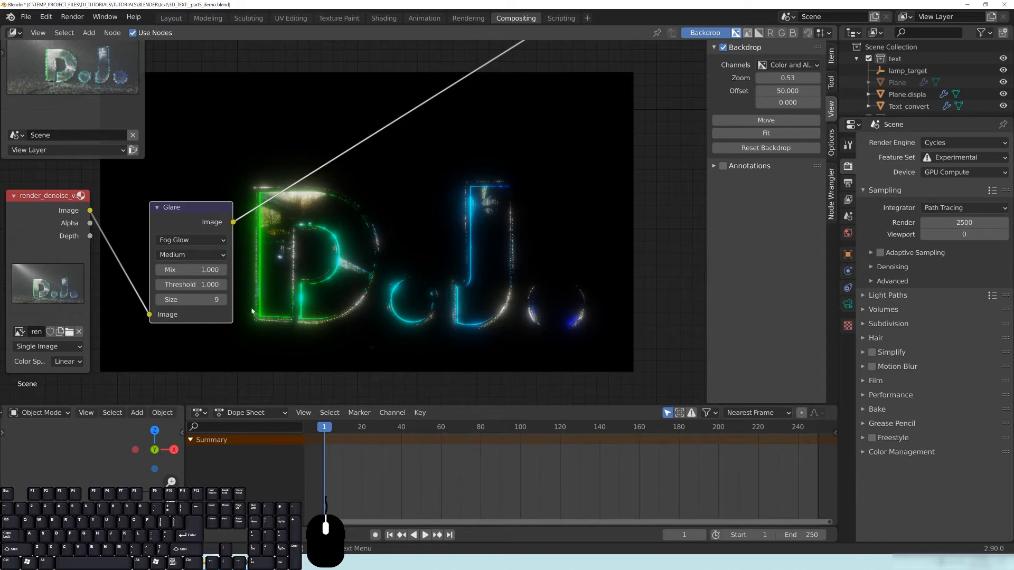
click(174, 300)
text(6)
key(Return)
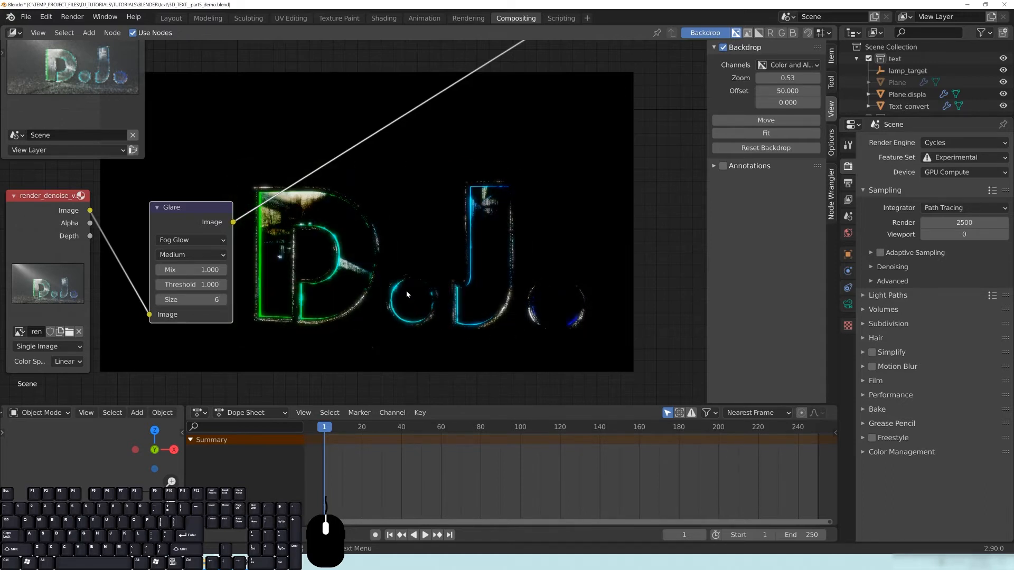
Set the Glare node's Size to 9 and its quality to Low
click(225, 298)
text(9)
key(Return)
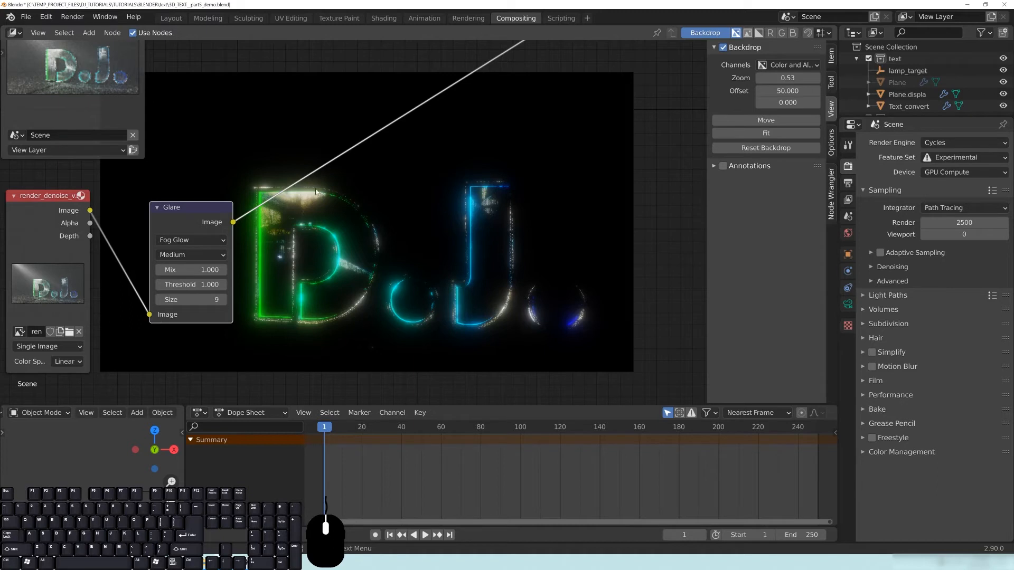
click(191, 254)
click(170, 294)
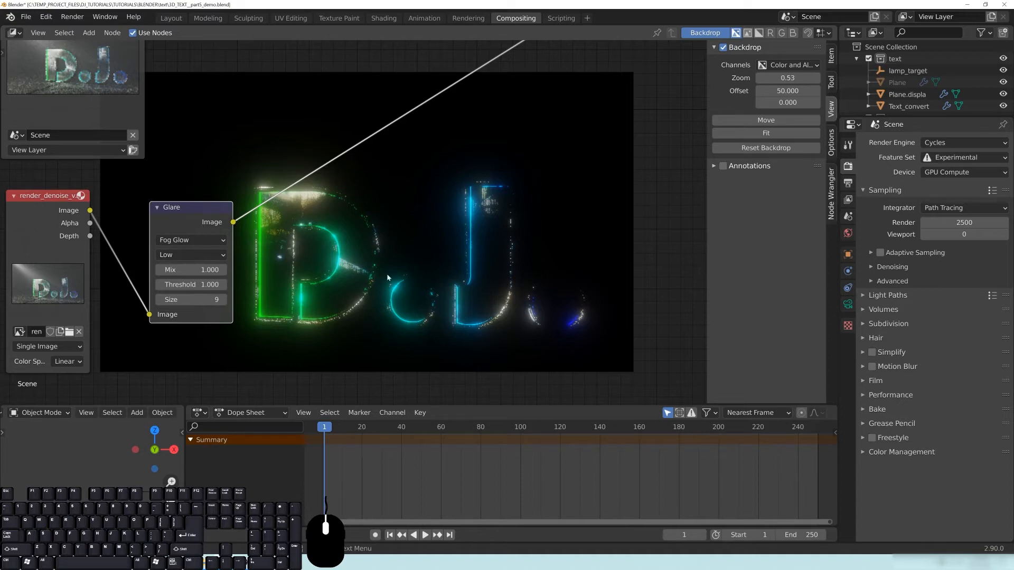
Try the High quality option on the Fog Glow Glare node and switch it back to Low
click(191, 254)
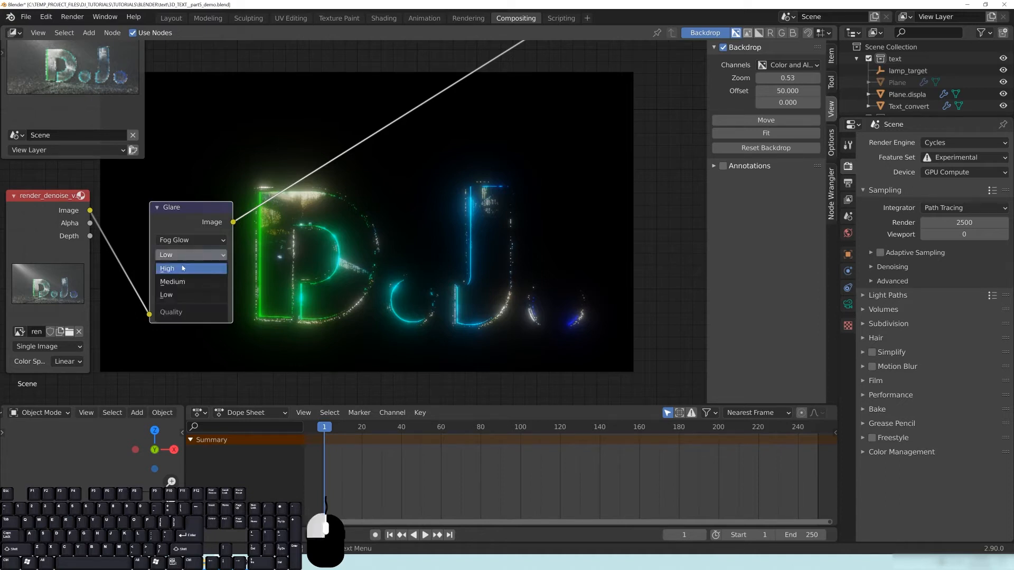
click(182, 267)
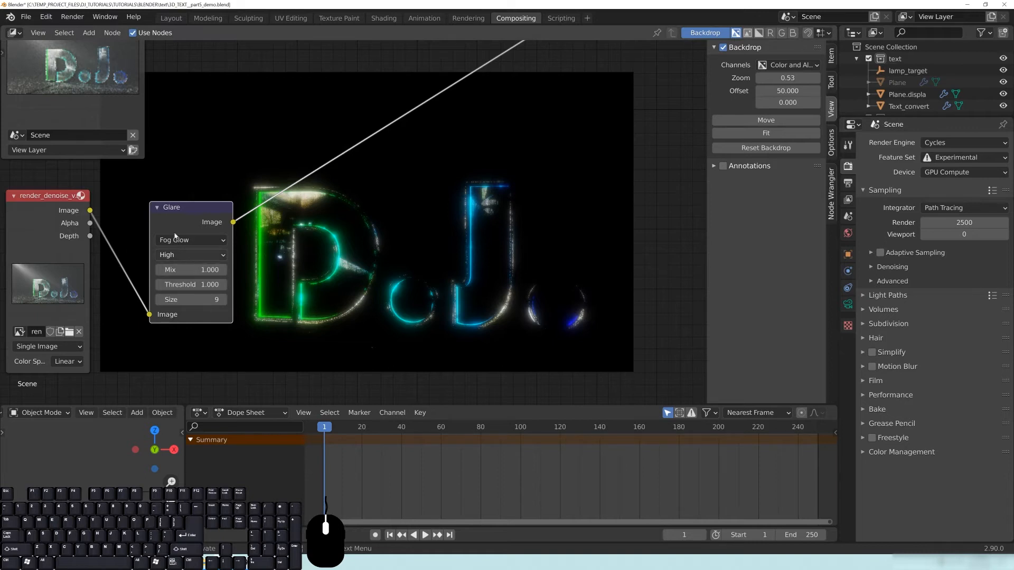
click(194, 270)
click(194, 270)
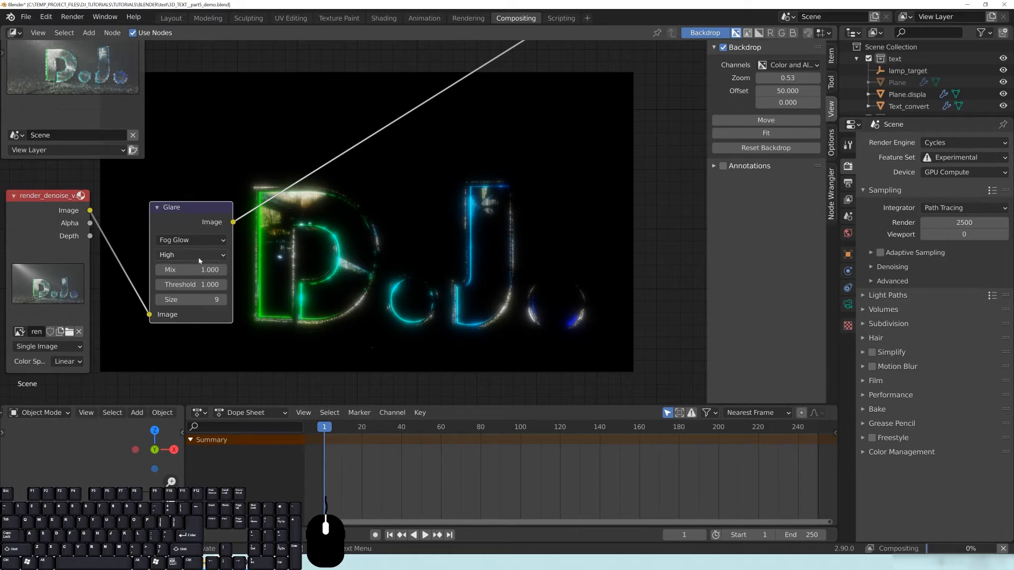
click(182, 256)
click(164, 255)
click(170, 296)
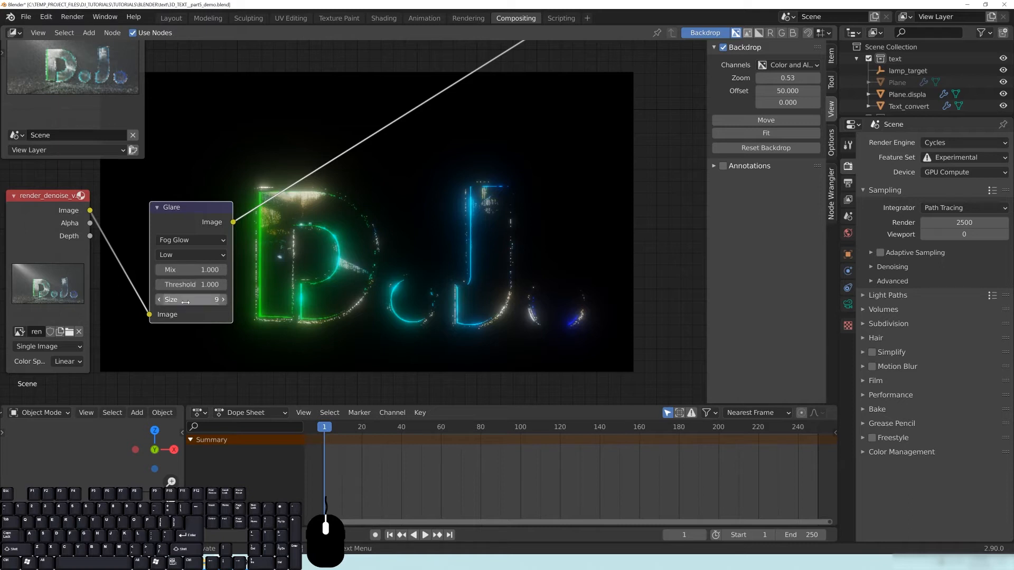
Try a threshold of 0.2 on the Glare node, moving the node aside and back to inspect the glow
click(183, 285)
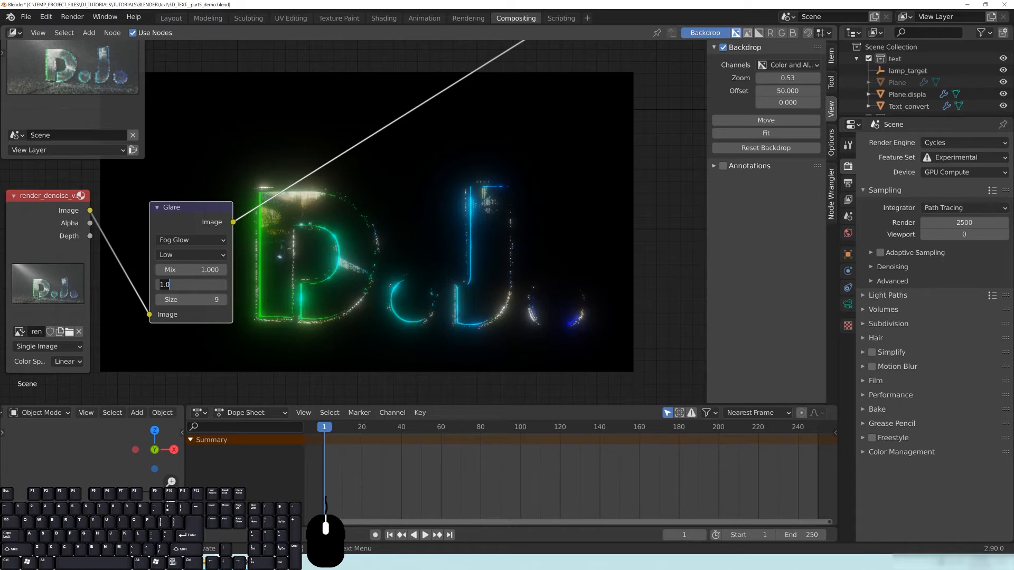
text(0.2)
key(Return)
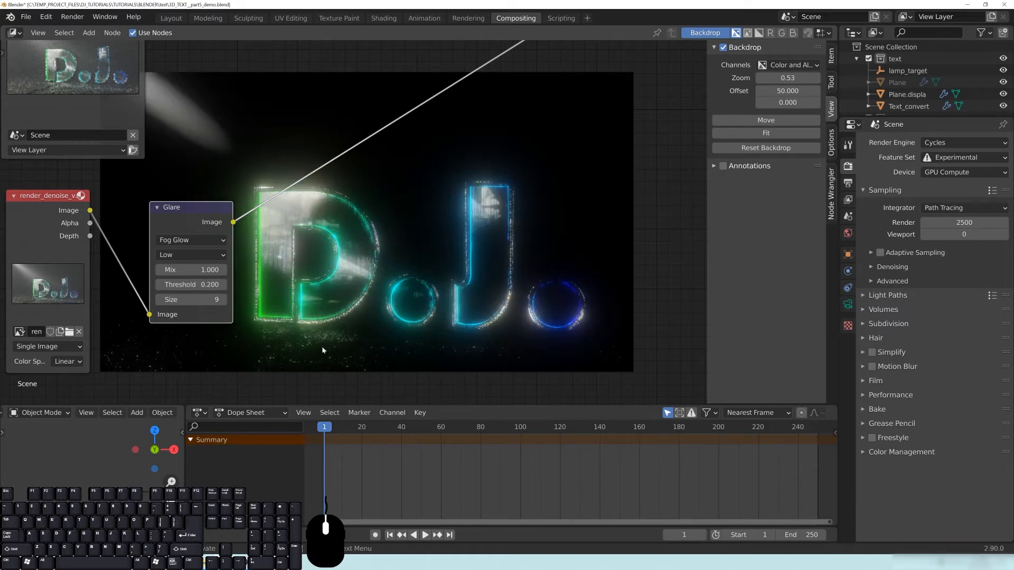
drag(186, 211, 539, 74)
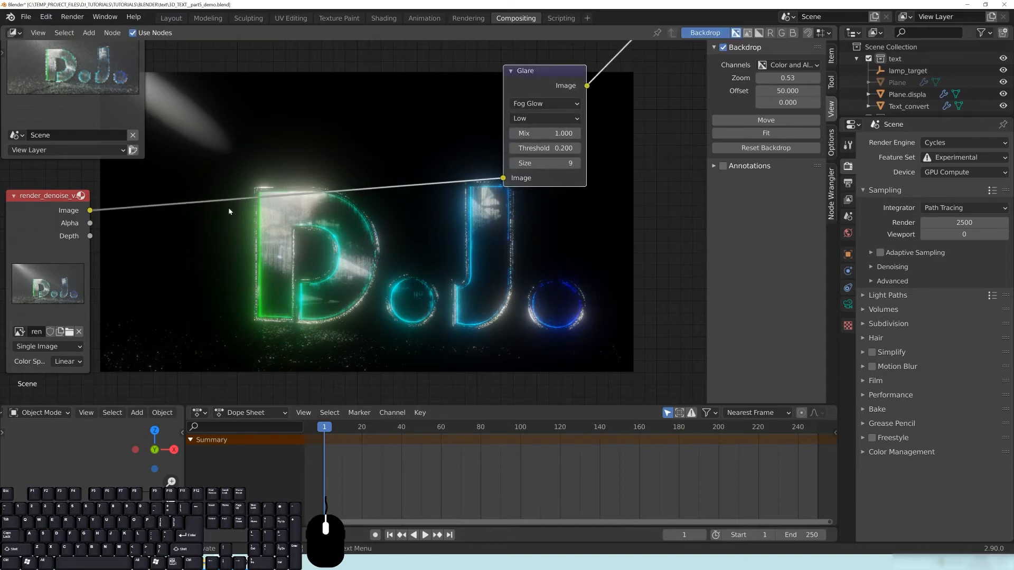
drag(528, 70, 164, 188)
Try a Glare threshold of 5 and set it back to 1
click(182, 265)
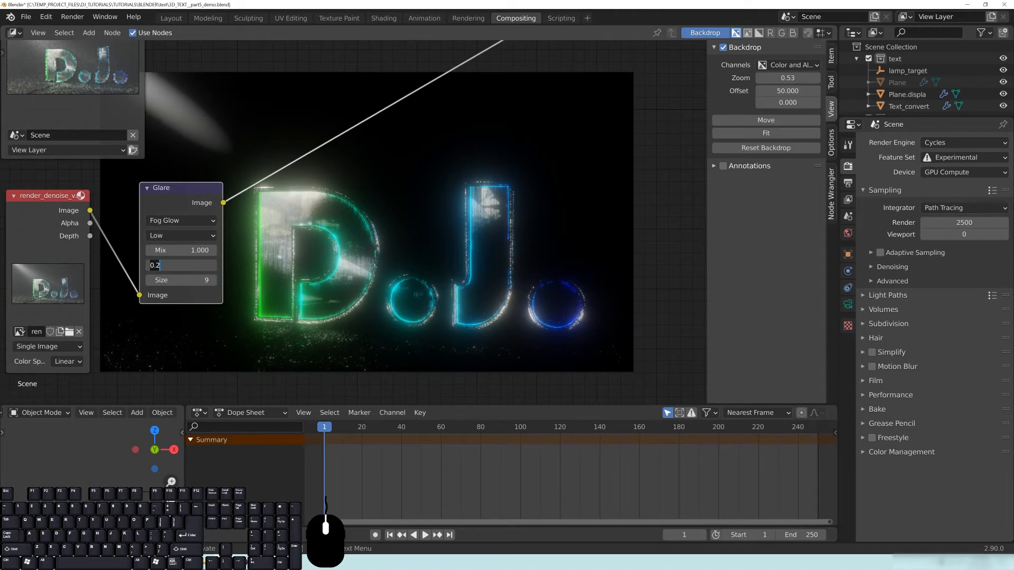
key(BackSpace)
key(BackSpace)
key(BackSpace)
text(5)
key(Return)
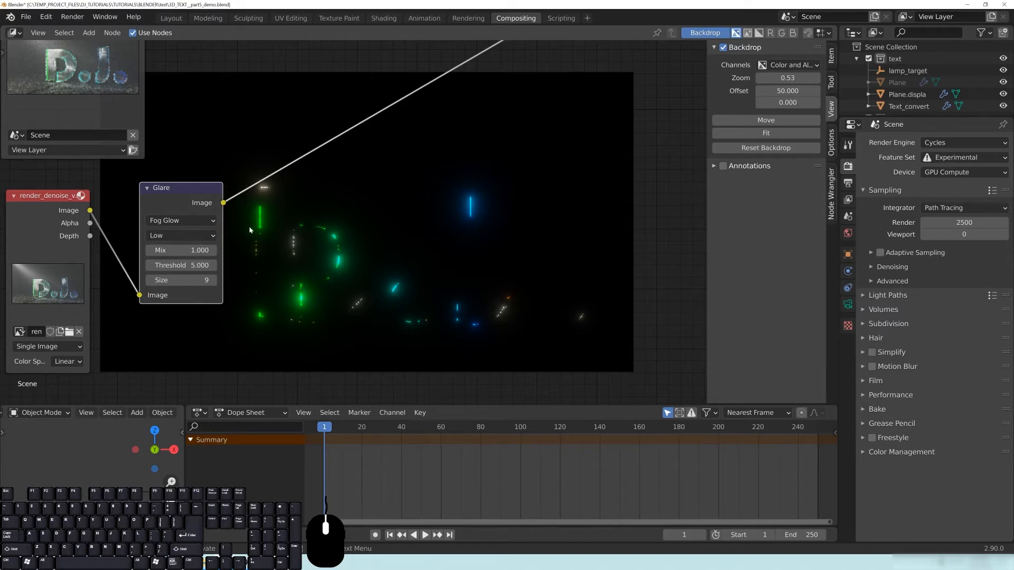
click(181, 265)
text(1)
key(Return)
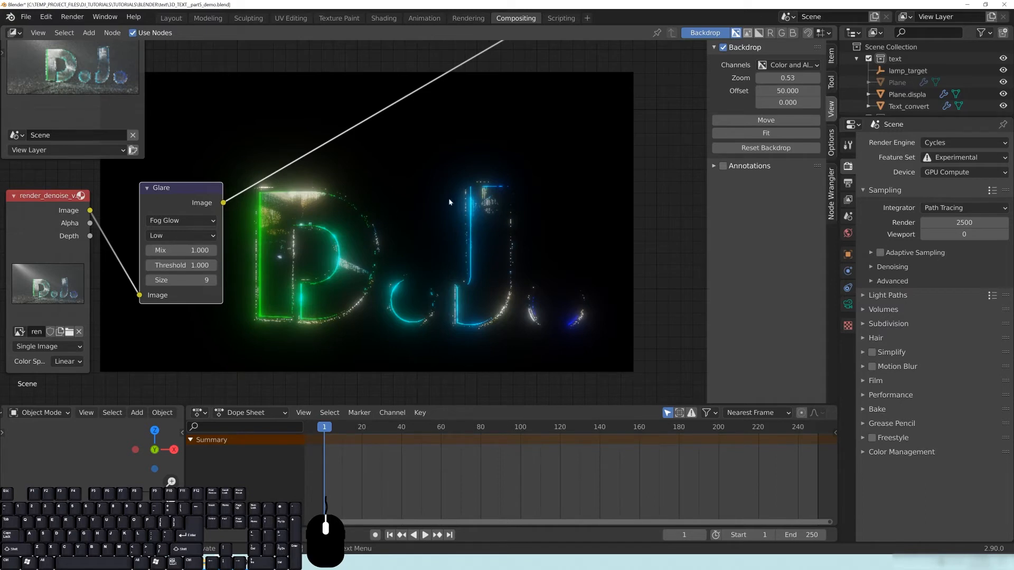
Set the Glare node's Mix to 0
click(179, 249)
text(0)
key(Return)
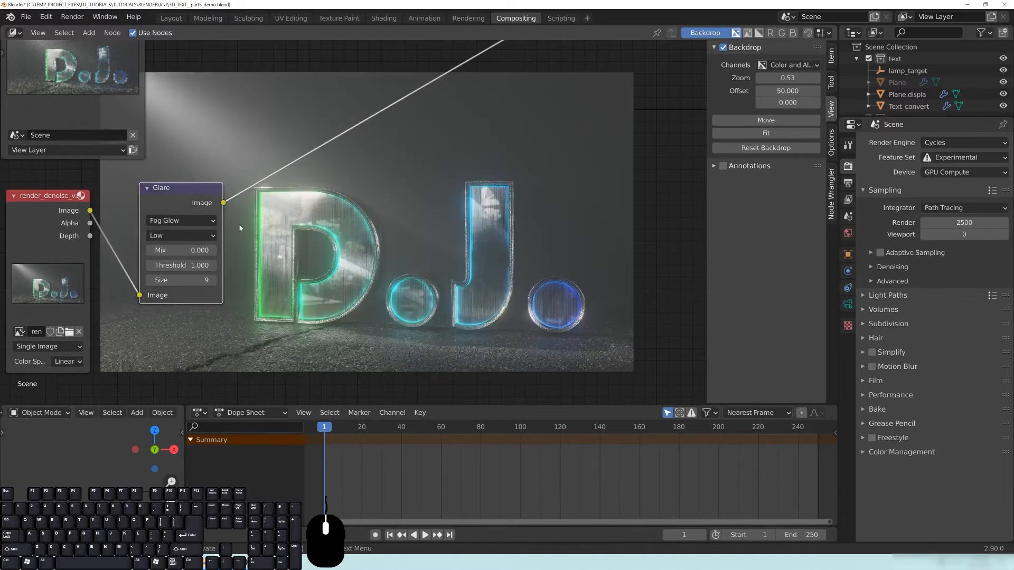
Move the Glare node lower in the node graph and place a duplicate of it above
drag(145, 195, 312, 306)
key(shift+d)
click(318, 155)
middle_drag(387, 326, 433, 287)
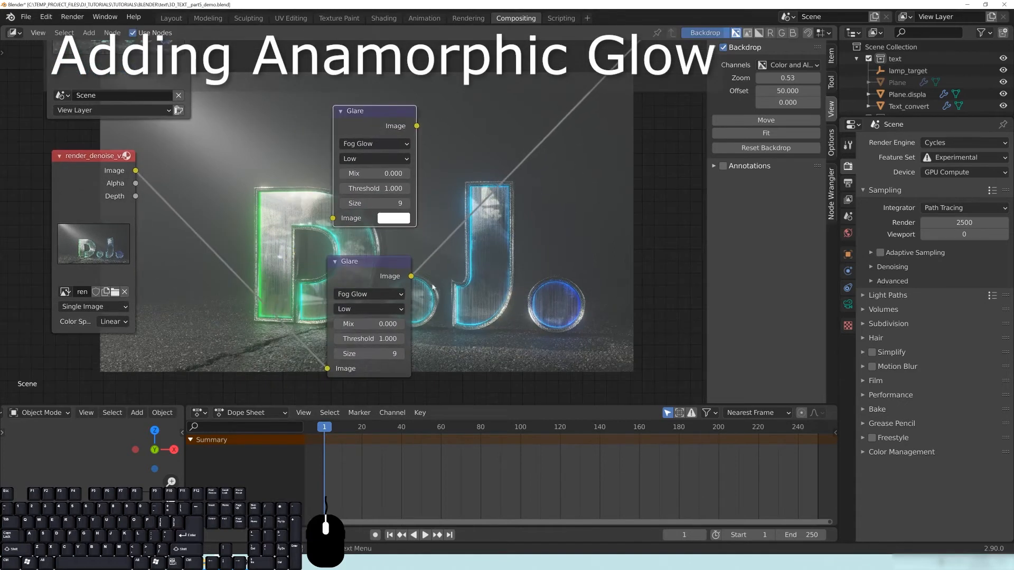
click(364, 261)
drag(364, 261, 372, 252)
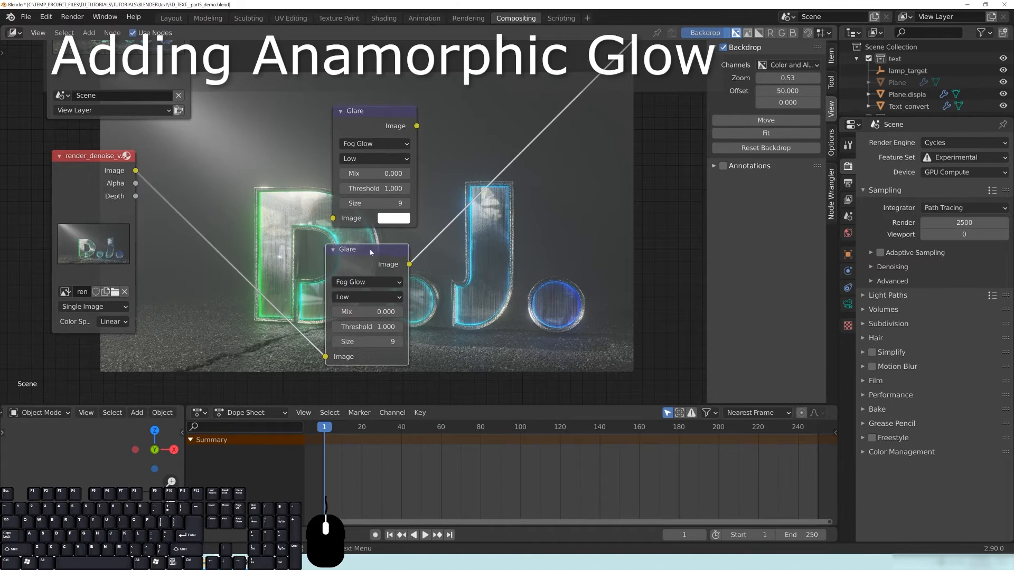
middle_drag(371, 253, 375, 280)
Connect the duplicated Glare node between the denoised render image and the output, and set its Mix to 1
drag(138, 199, 344, 247)
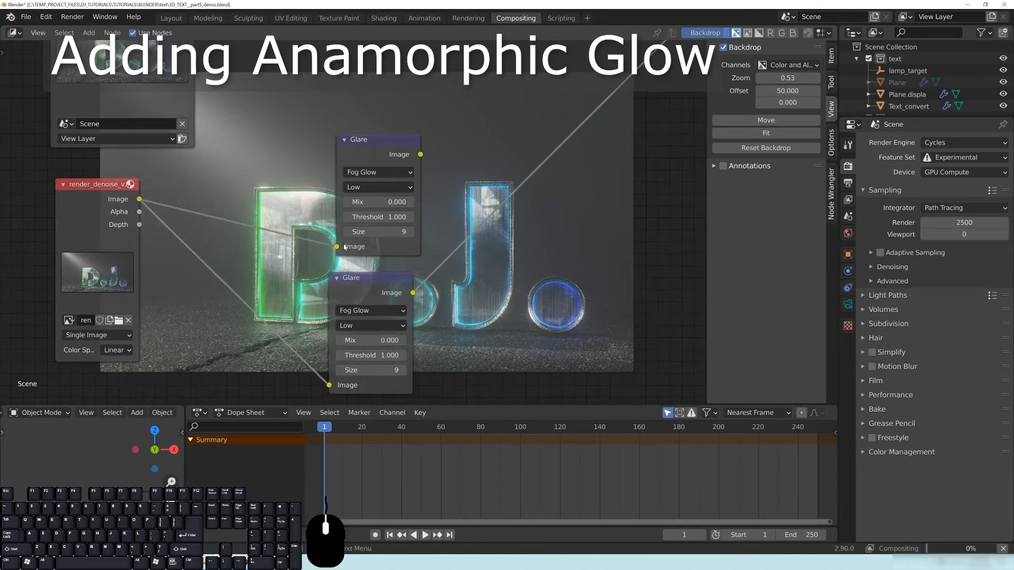
drag(370, 139, 258, 144)
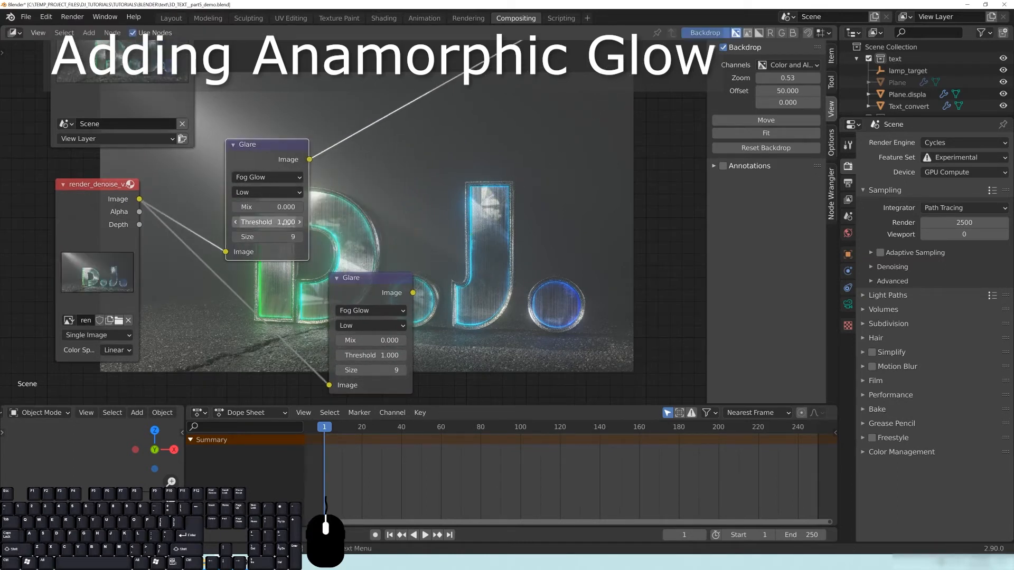
drag(272, 207, 303, 207)
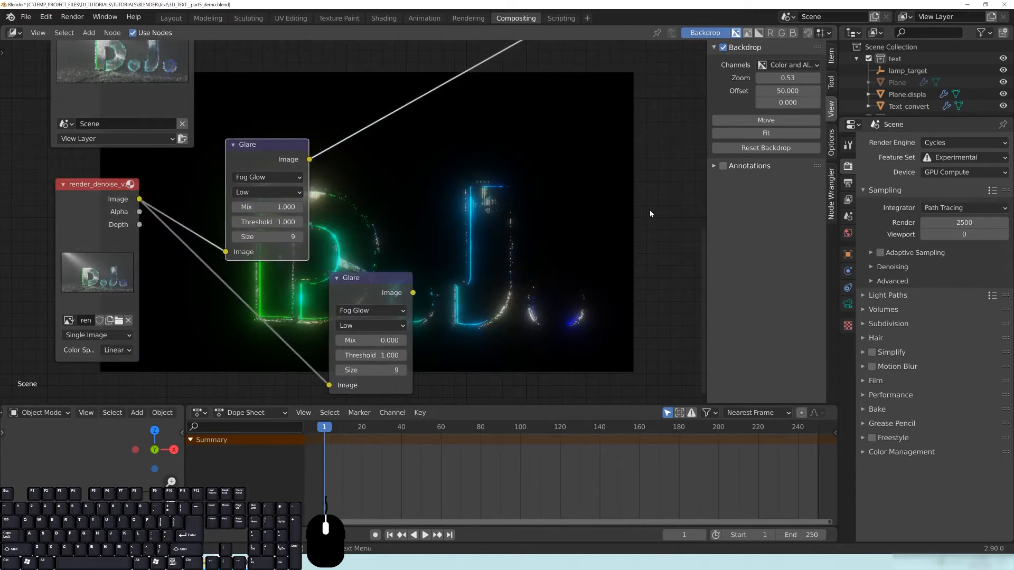
drag(269, 158, 425, 118)
Switch to Google Chrome and get the address ready for a new web search
key(super)
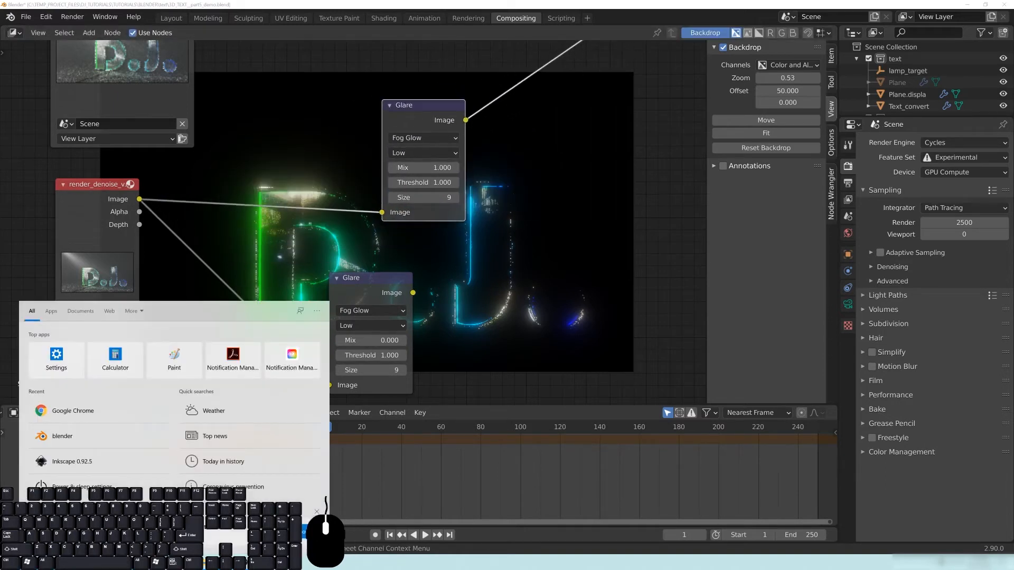
text(chrome)
key(Escape)
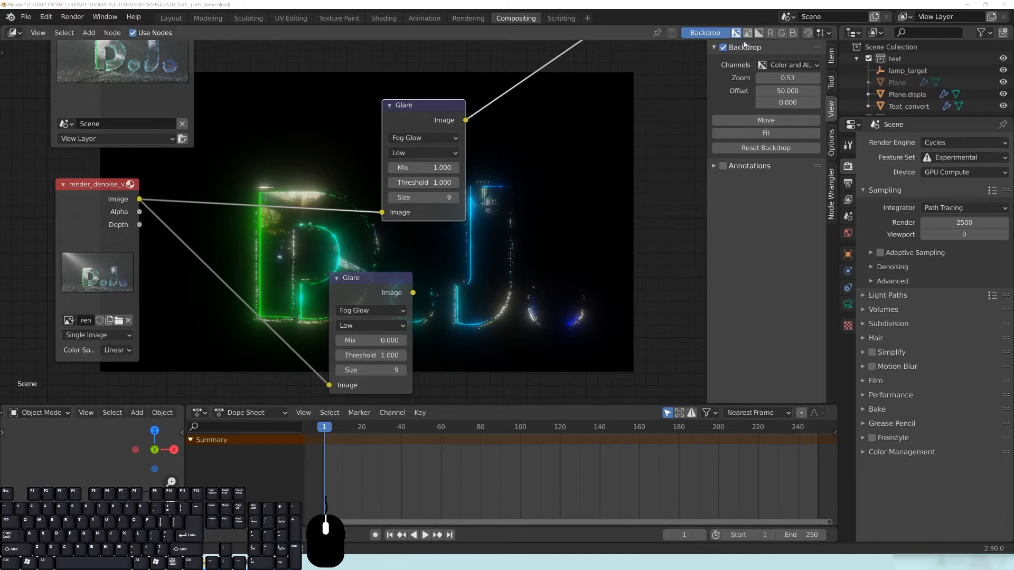
drag(1013, 77, 465, 78)
click(672, 75)
click(110, 20)
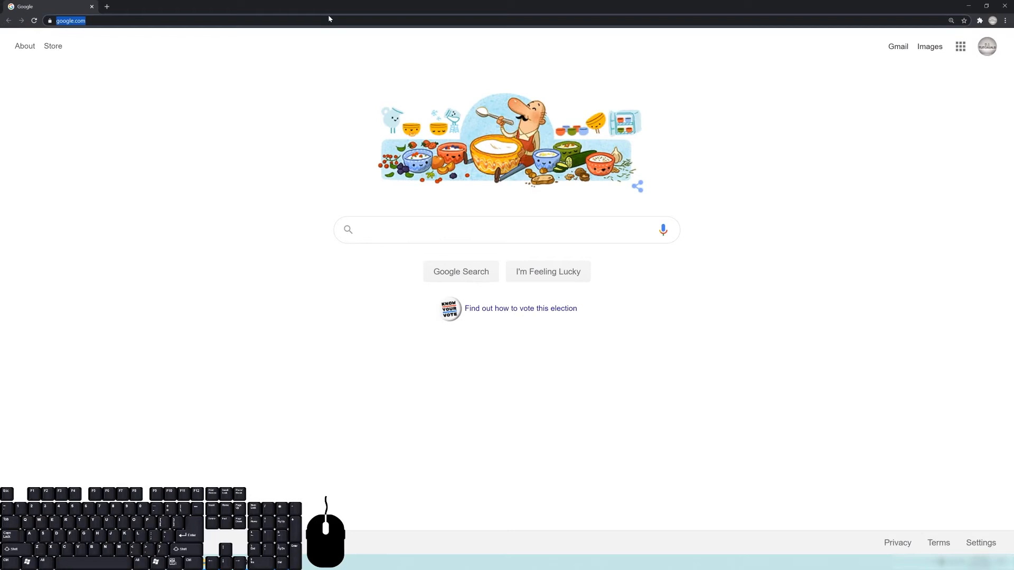
Search Google for "the thing dean cundy" and show the image results
text(th)
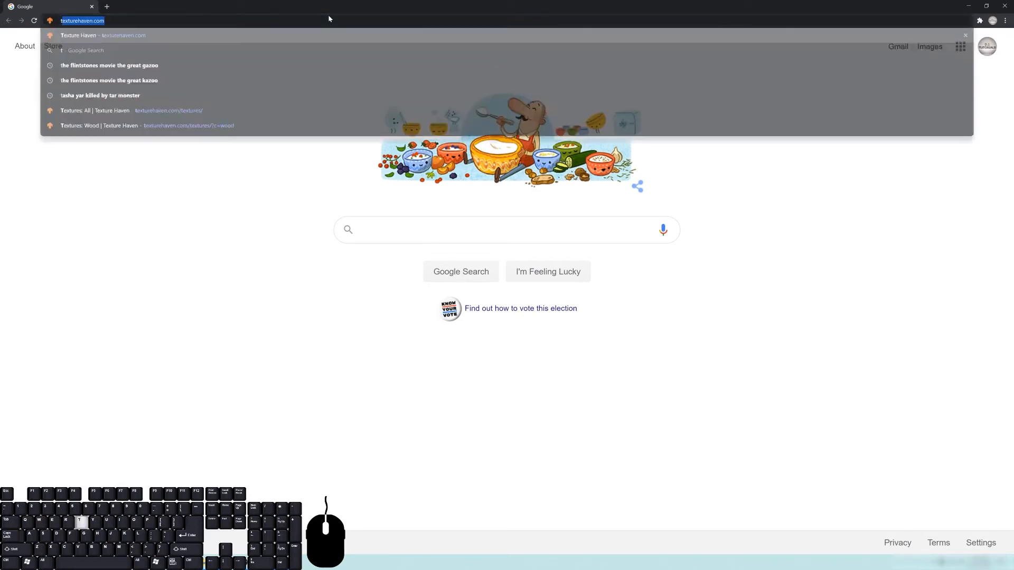
text(e thing)
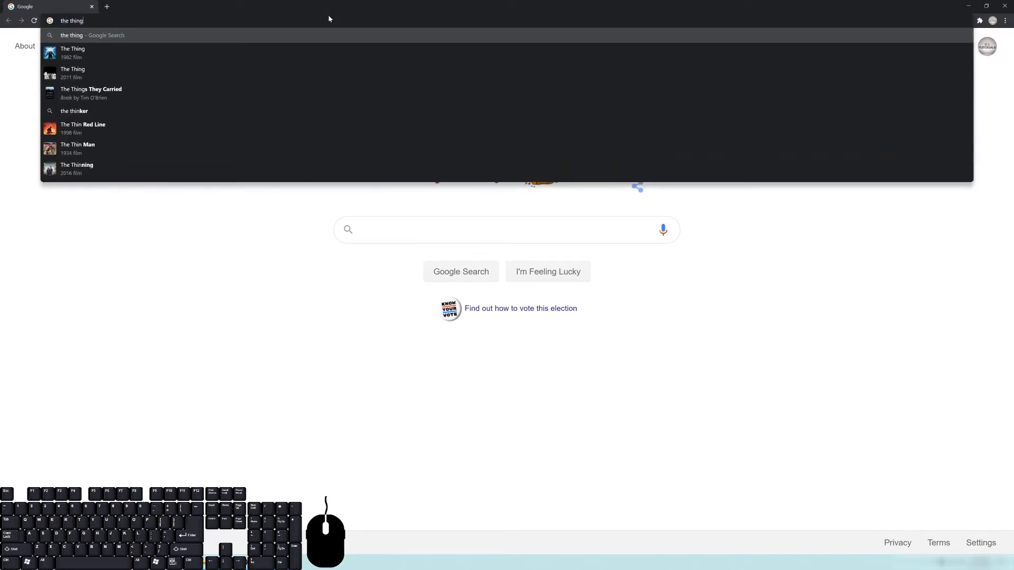
text( dean cundy)
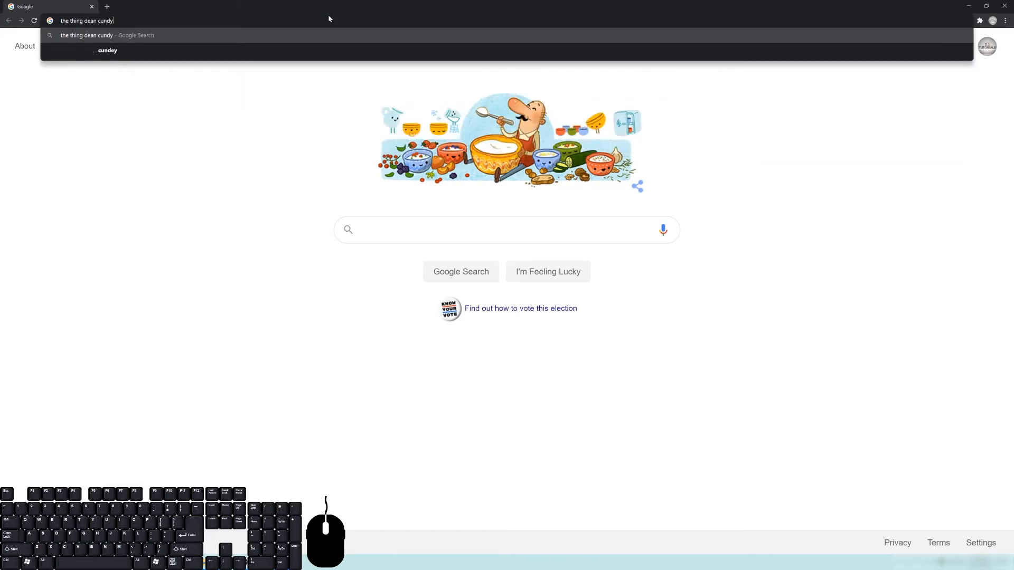
key(Return)
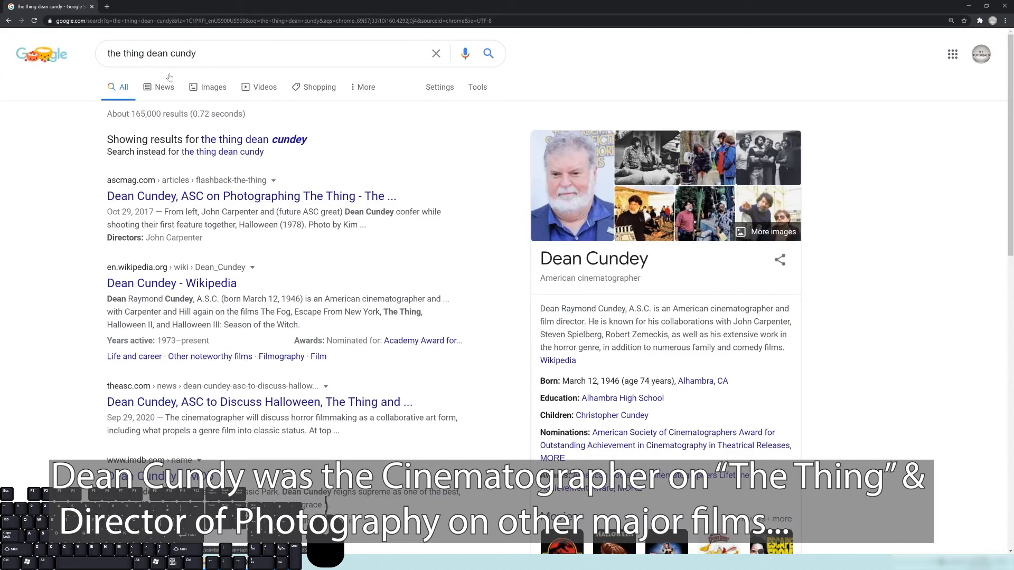
click(213, 88)
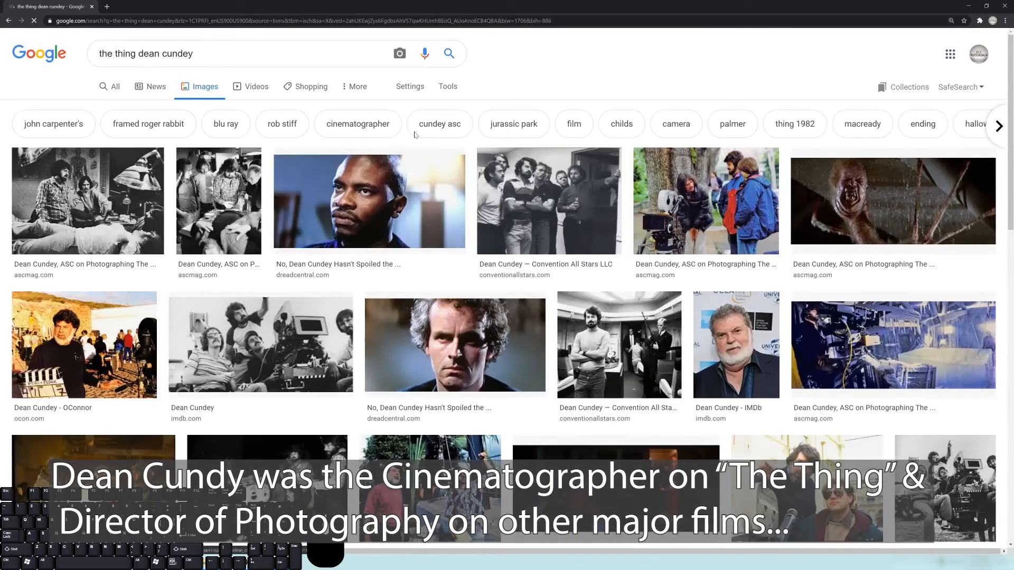
Browse the image results for Dean Cundey film stills that show cinematic lighting
scroll(265, 215, down, 2)
scroll(265, 215, down, 8)
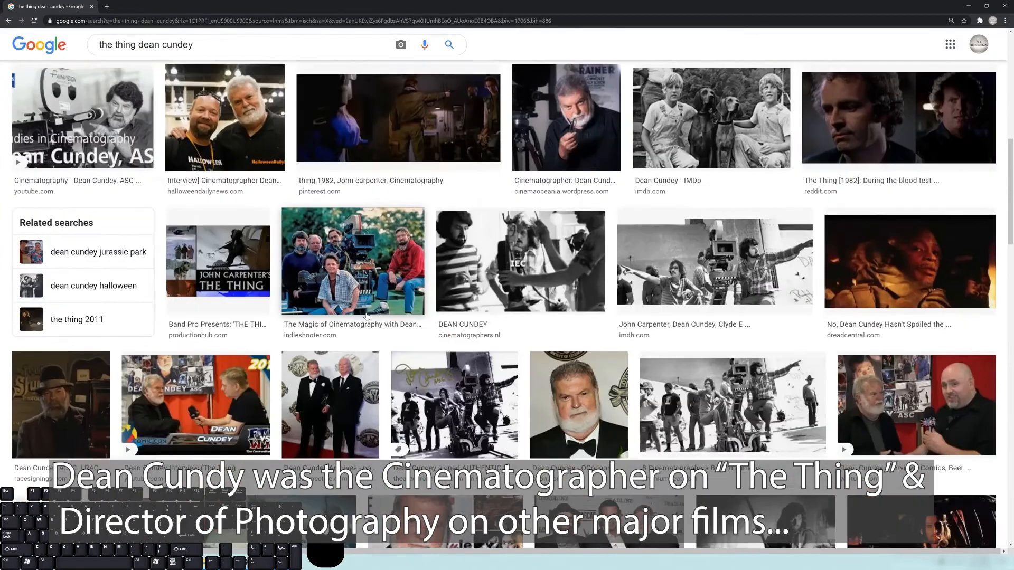
scroll(367, 315, down, 3)
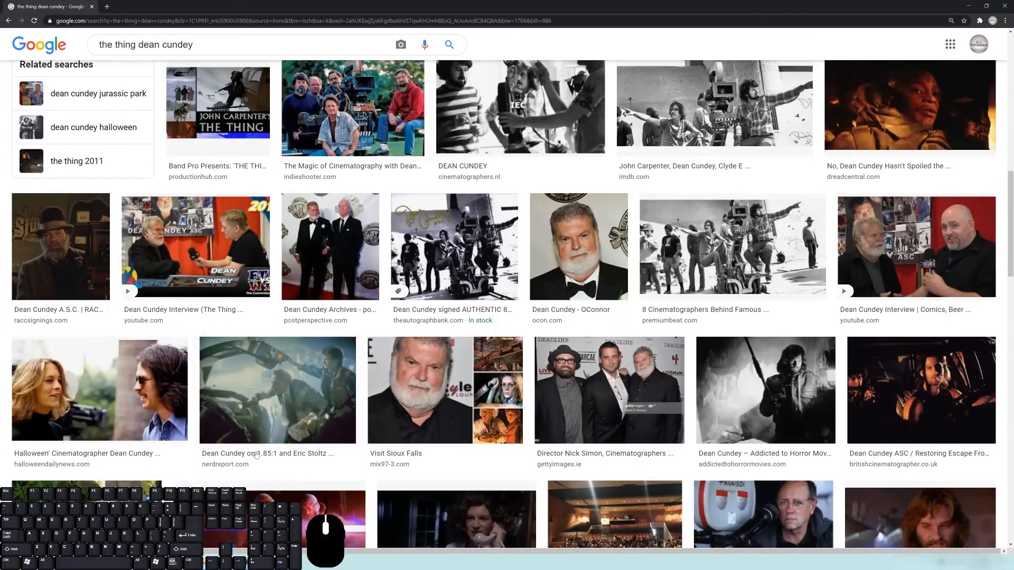
scroll(256, 455, down, 3)
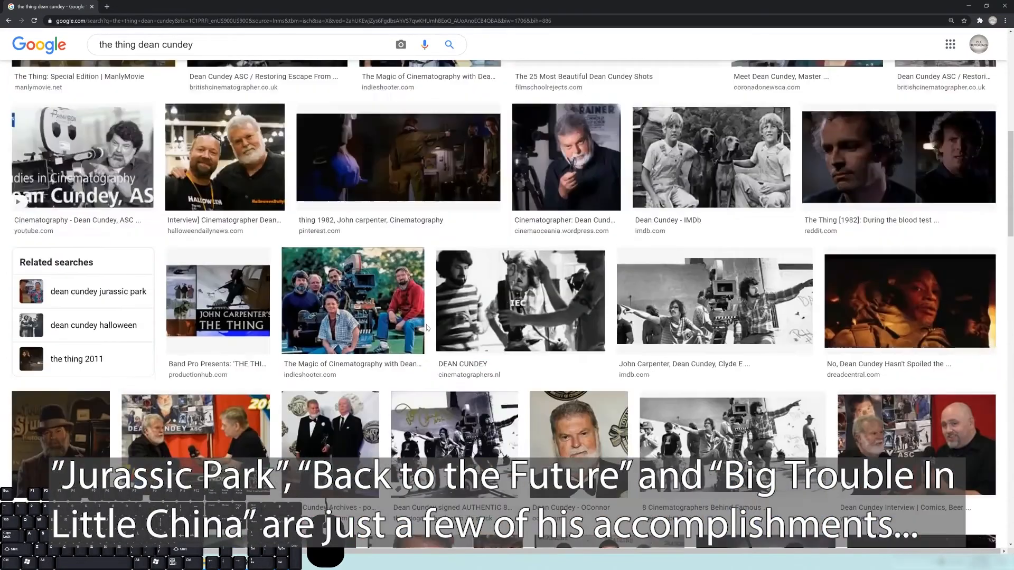
scroll(139, 59, up, 6)
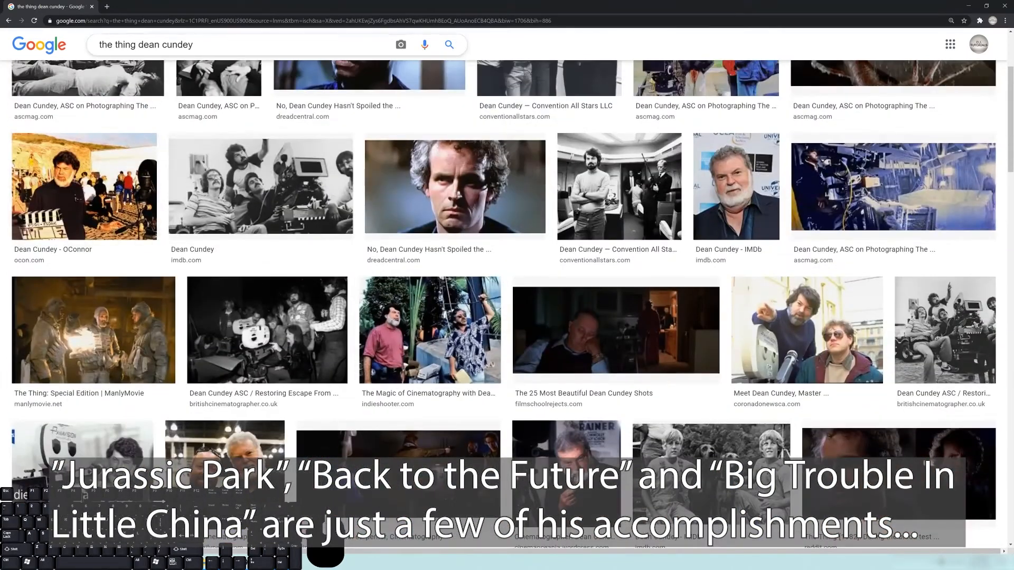
drag(139, 44, 193, 44)
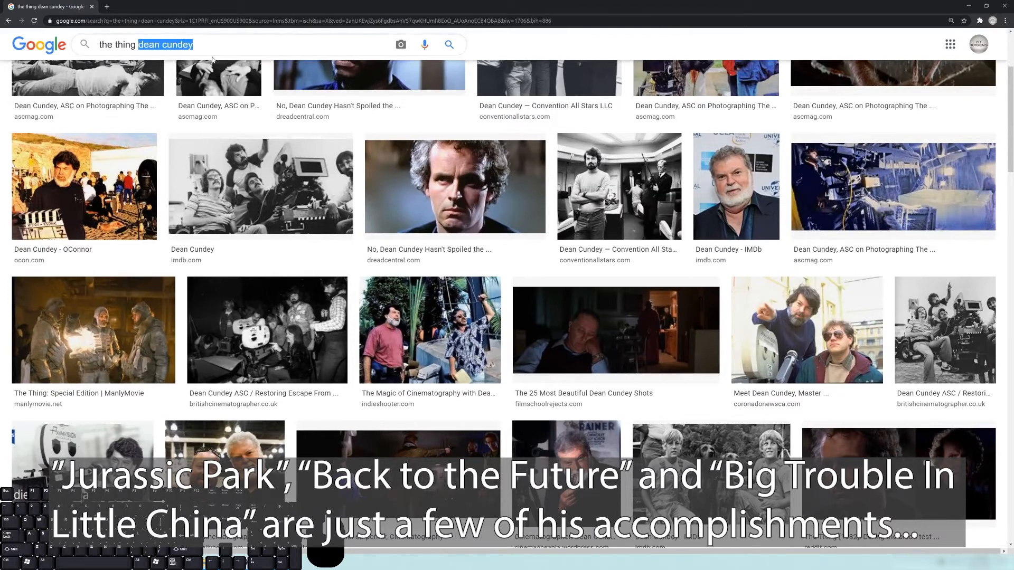
scroll(468, 300, down, 10)
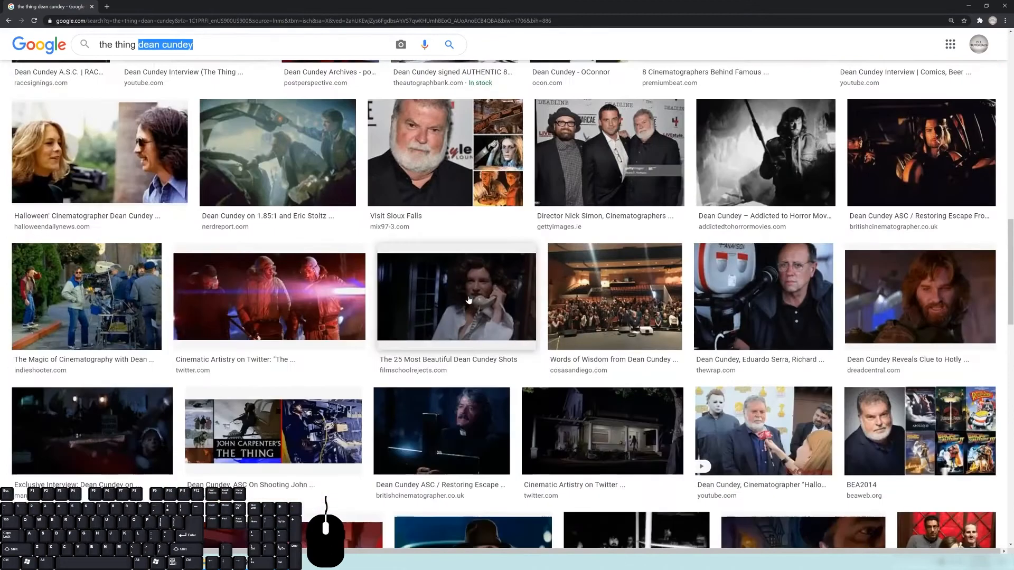
Preview the Cinematic Artistry still from The Thing and the related "THESE VIOLENT DELIGHTS" image of the man with the flare
click(309, 291)
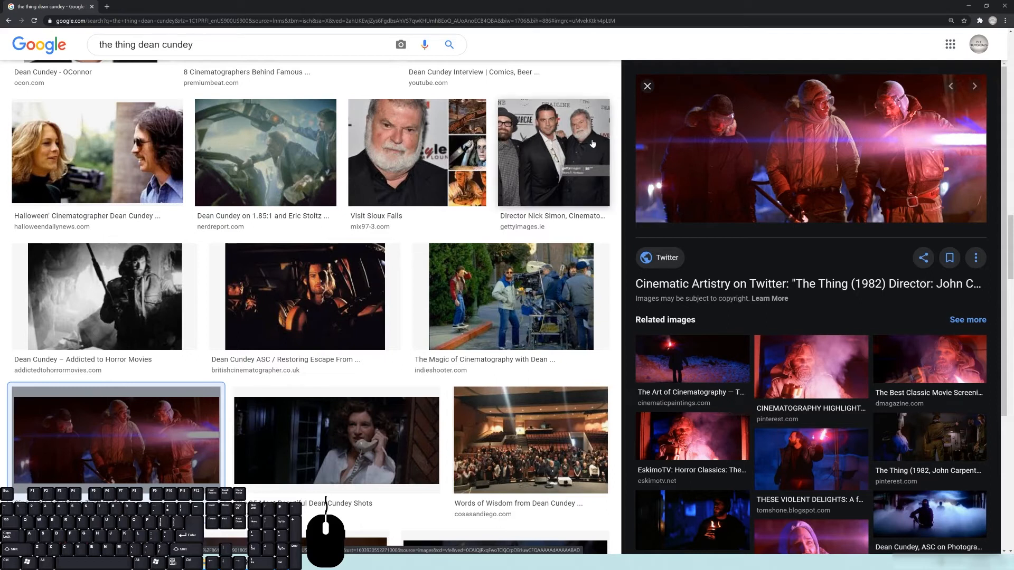
scroll(849, 226, down, 3)
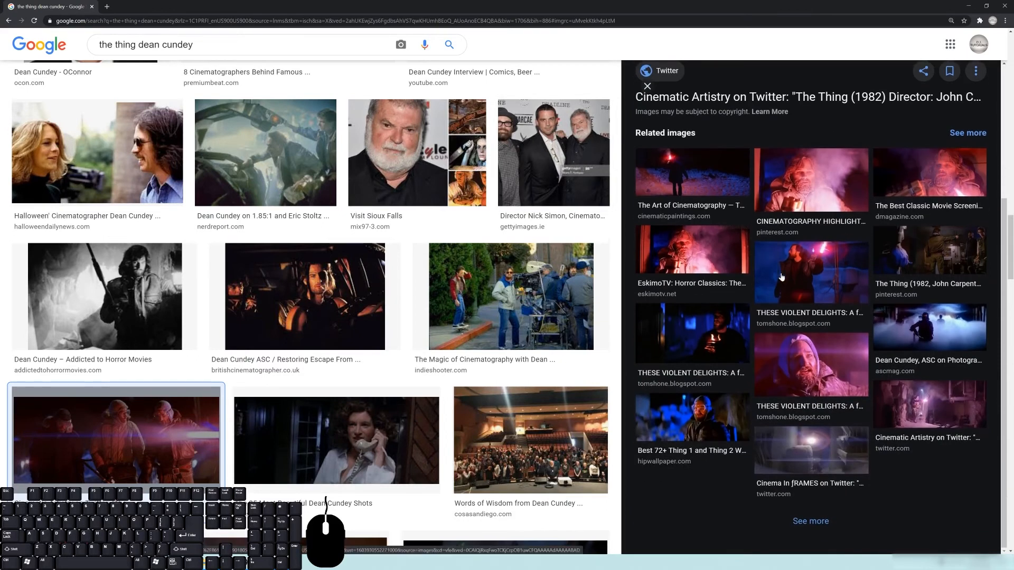
click(810, 264)
scroll(866, 201, up, 3)
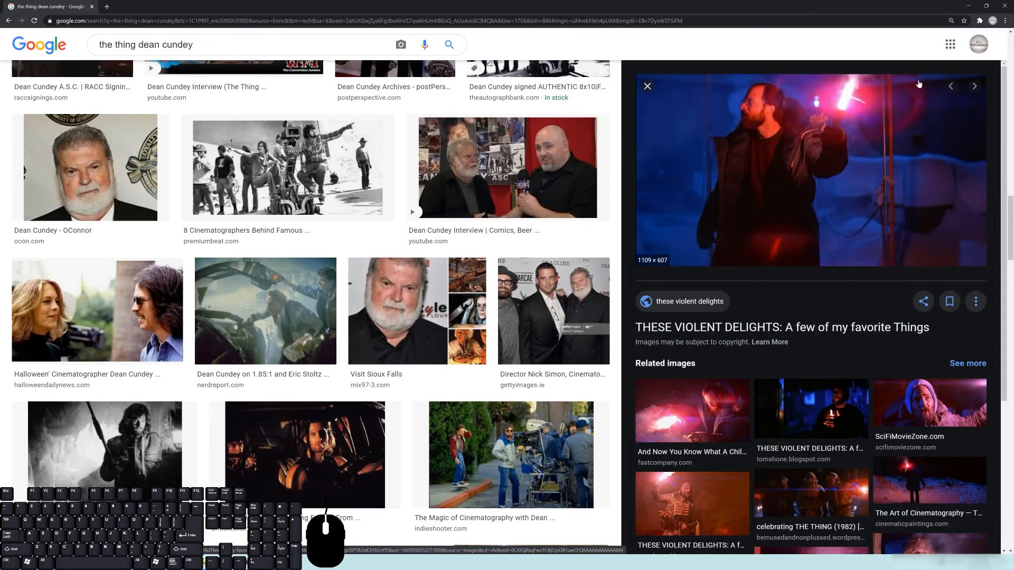
Return to the Cinematic Artistry still through the related images and look over its own related stills
scroll(850, 349, down, 4)
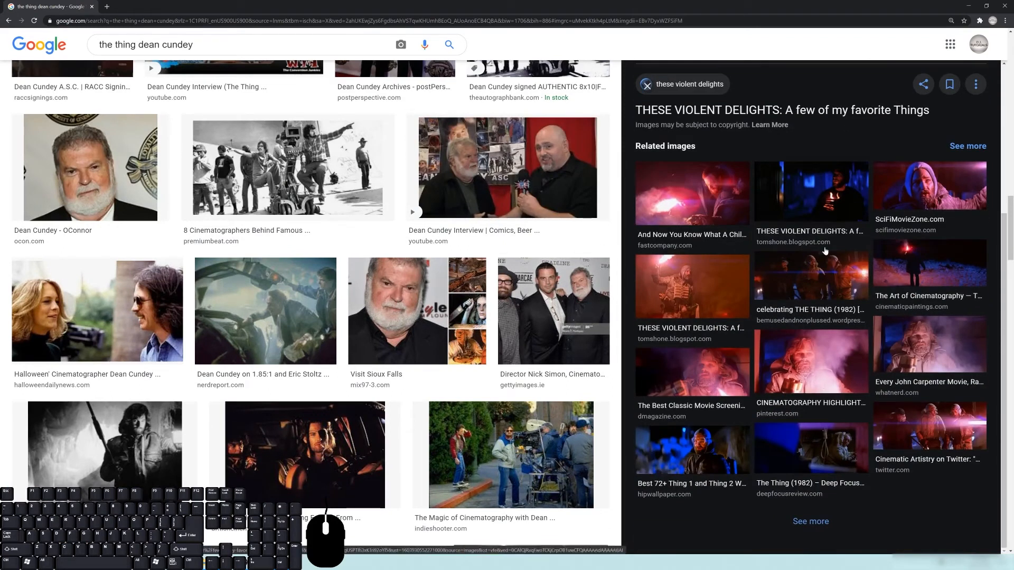
click(941, 420)
scroll(942, 420, down, 3)
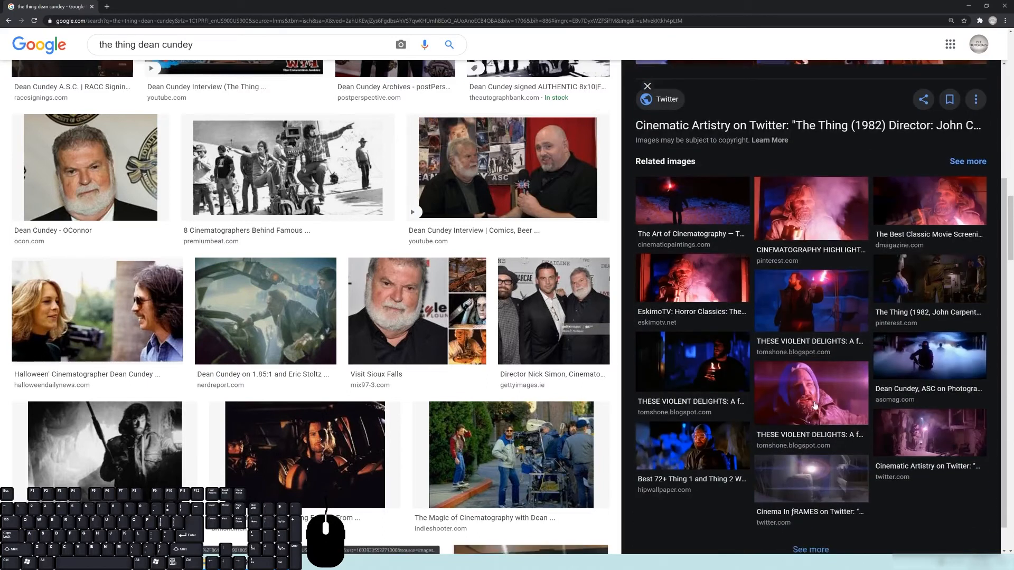
Preview the related "THESE VIOLENT DELIGHTS" still of the hooded man with the flare, and switch back to Blender
click(798, 204)
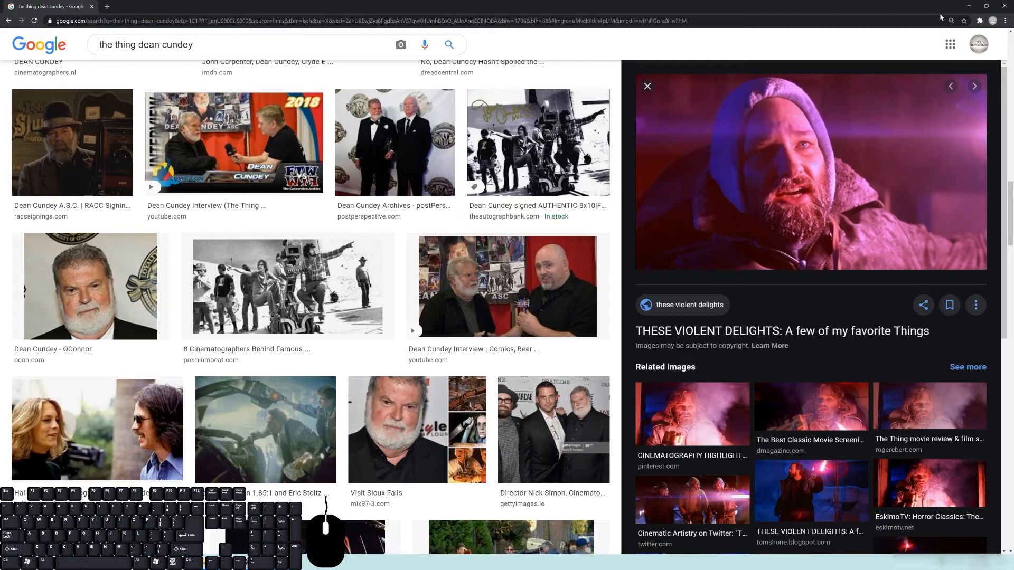
click(968, 6)
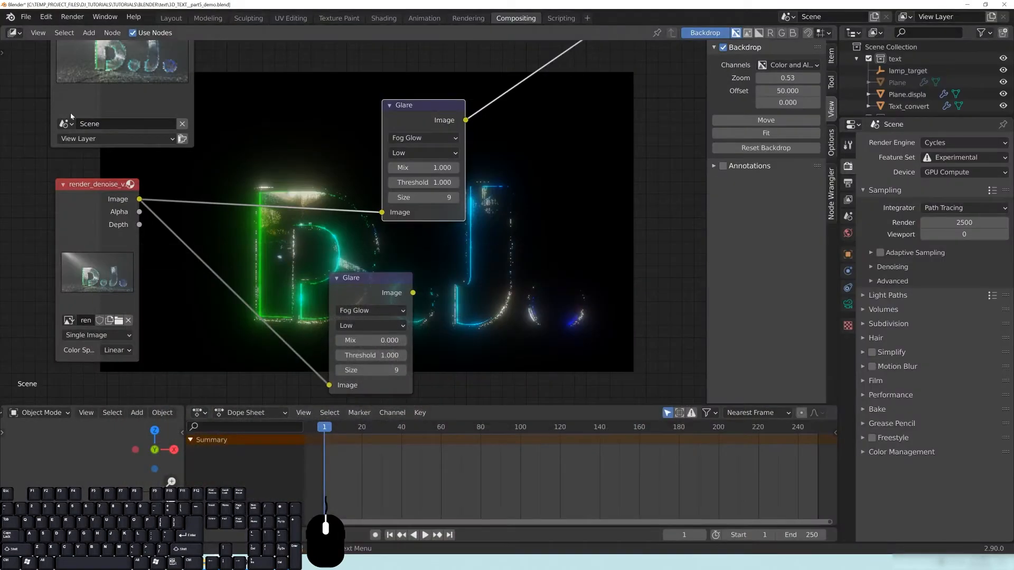
Change the upper Glare node from the fog glow type to Streaks and reposition it to uncover the backdrop
drag(451, 104, 339, 114)
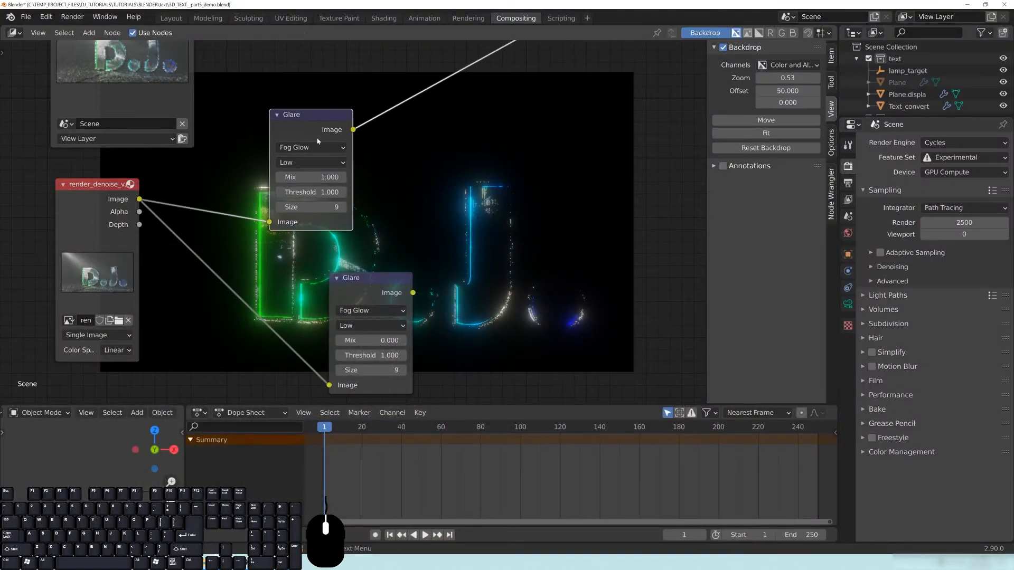
click(308, 148)
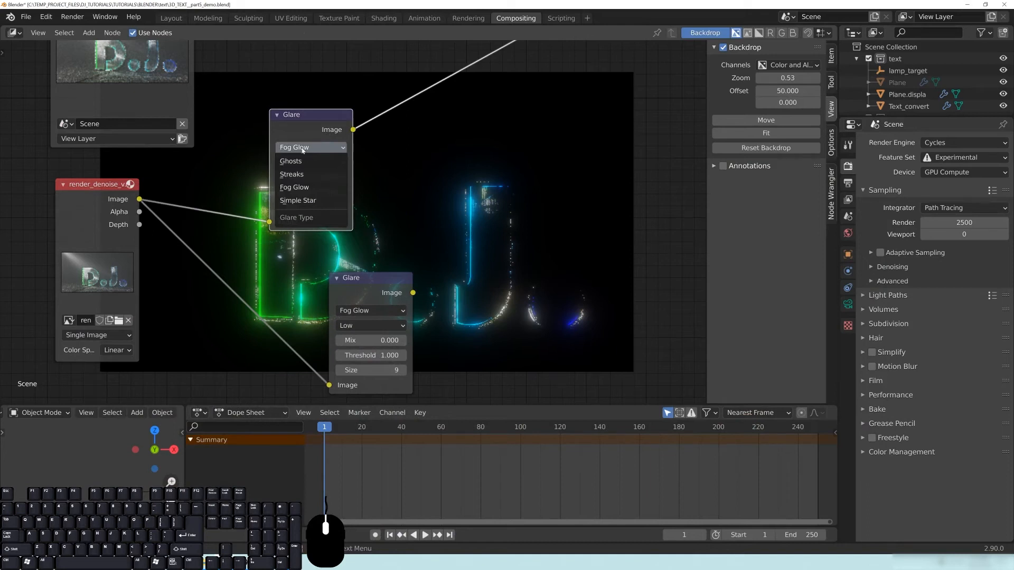
click(292, 174)
mouse_move(312, 116)
mouse_down()
mouse_move(602, 79)
mouse_move(434, 61)
mouse_move(353, 35)
mouse_move(376, 55)
mouse_up()
middle_drag(450, 161, 484, 164)
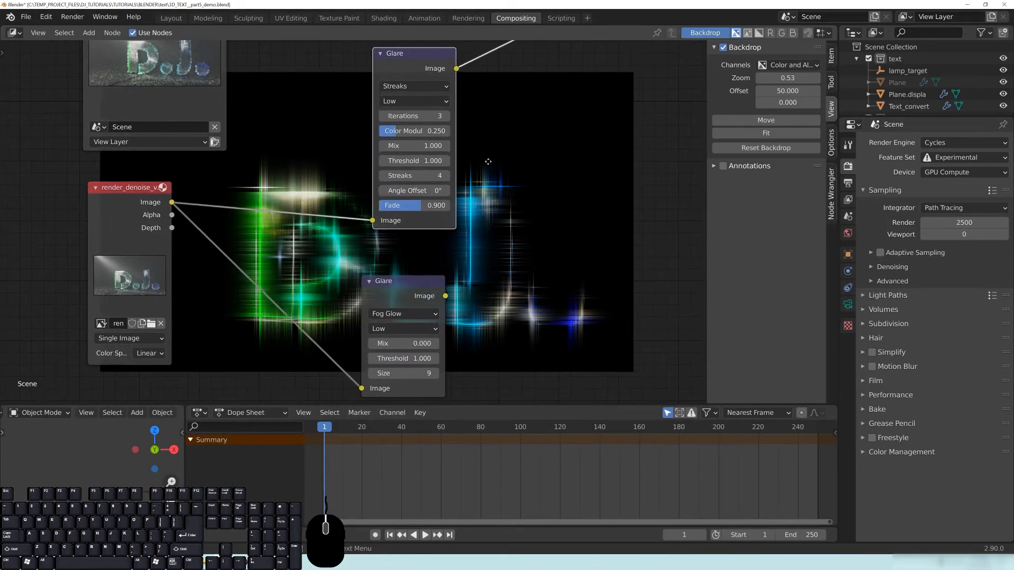
middle_drag(298, 193, 310, 199)
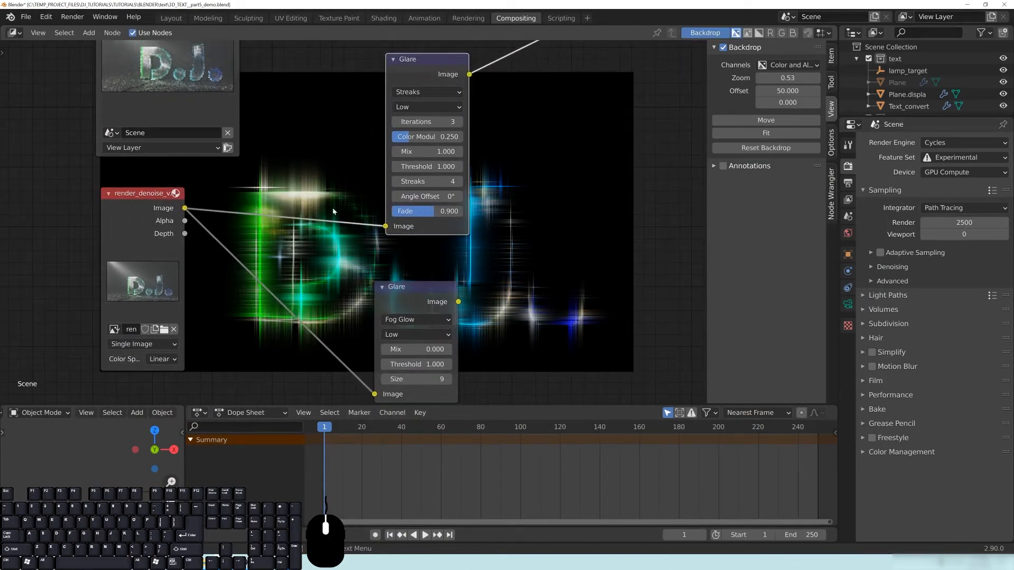
drag(409, 67, 425, 69)
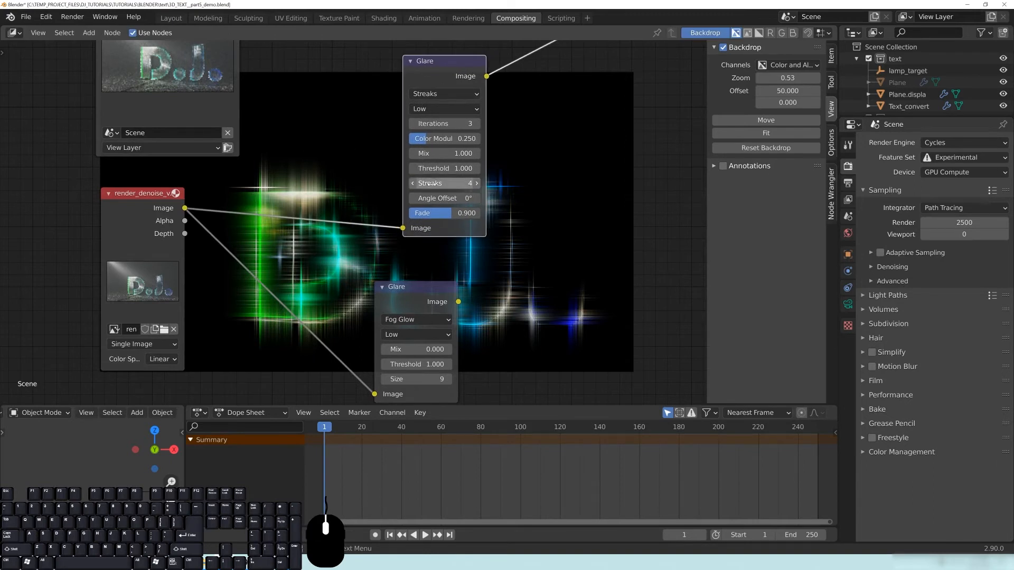
Try a single streak on the Streaks Glare node, and settle on a streak count of 2
click(413, 183)
click(412, 183)
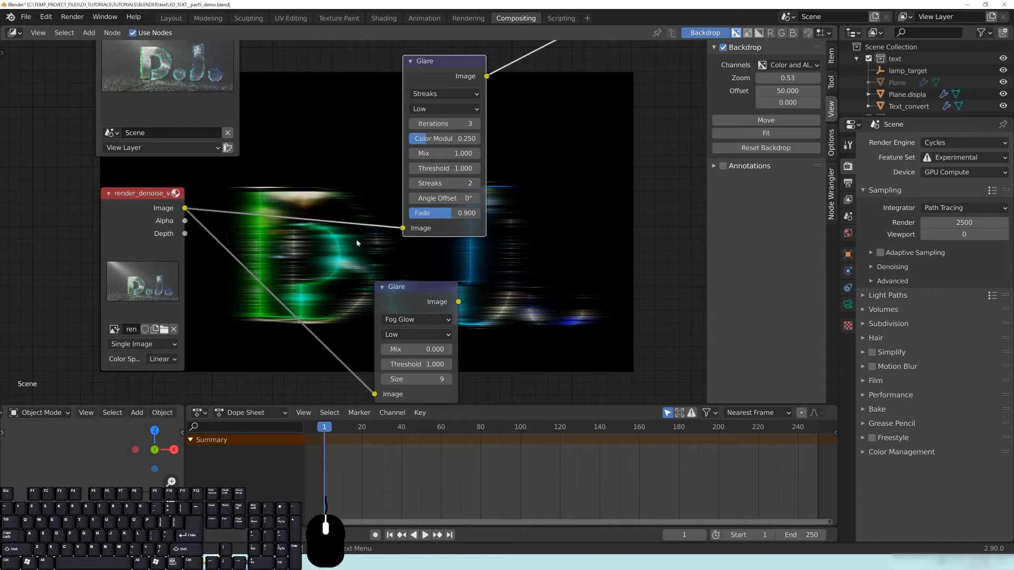
click(413, 184)
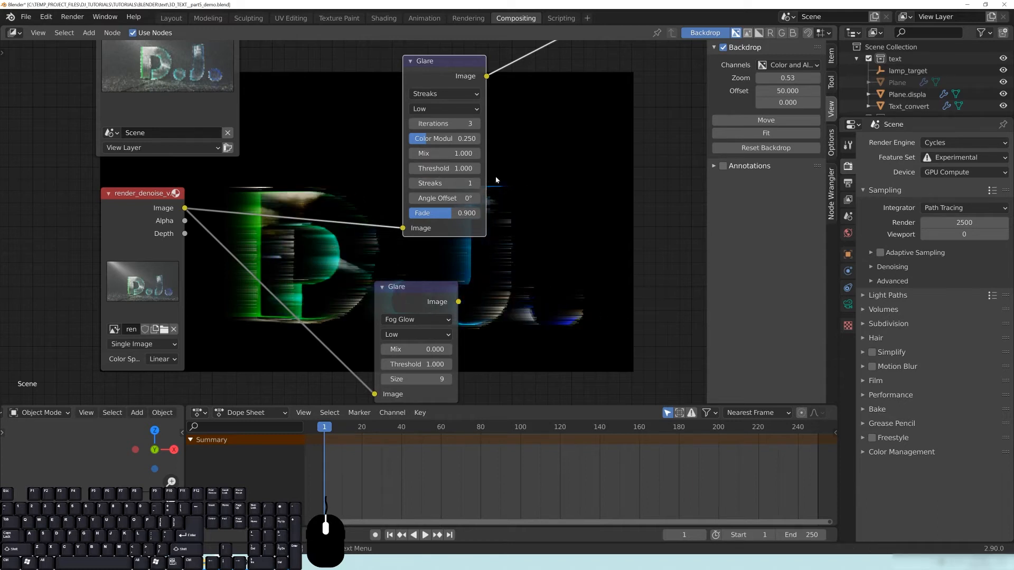
click(477, 183)
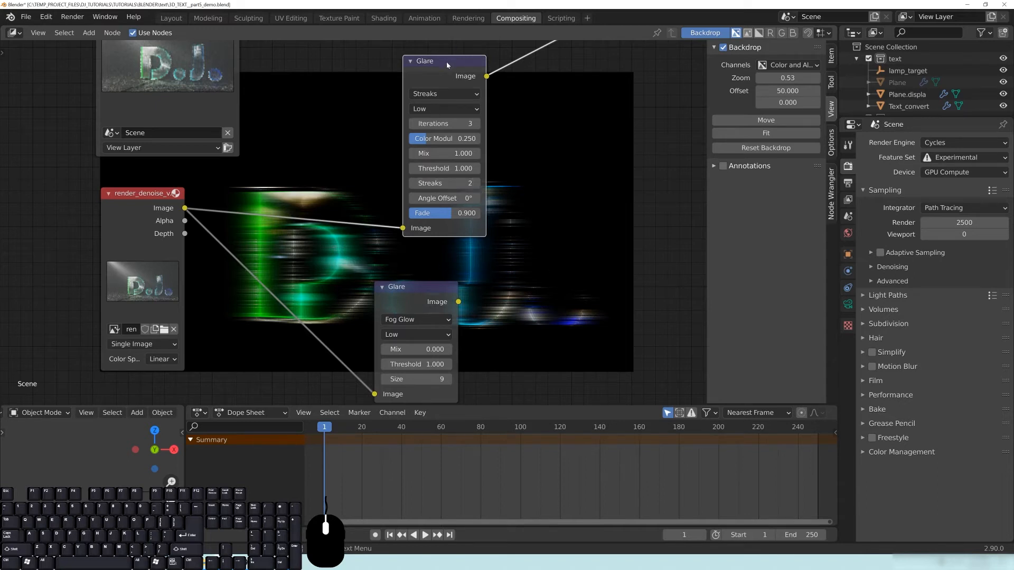
Set the Streaks Glare node's Iterations to 5 and its Fade to 0.98
drag(446, 61, 393, 62)
click(395, 122)
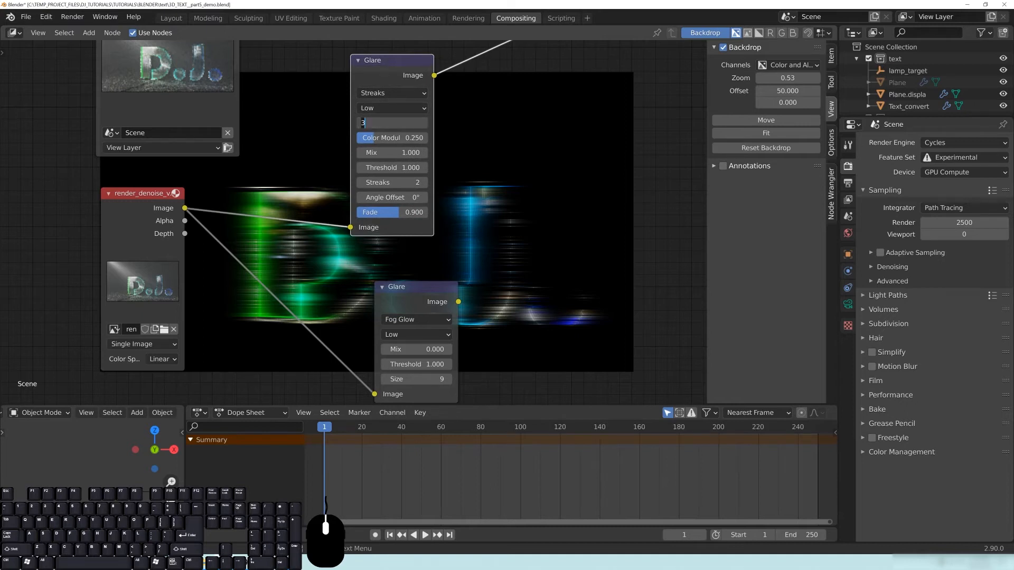
text(5)
click(437, 153)
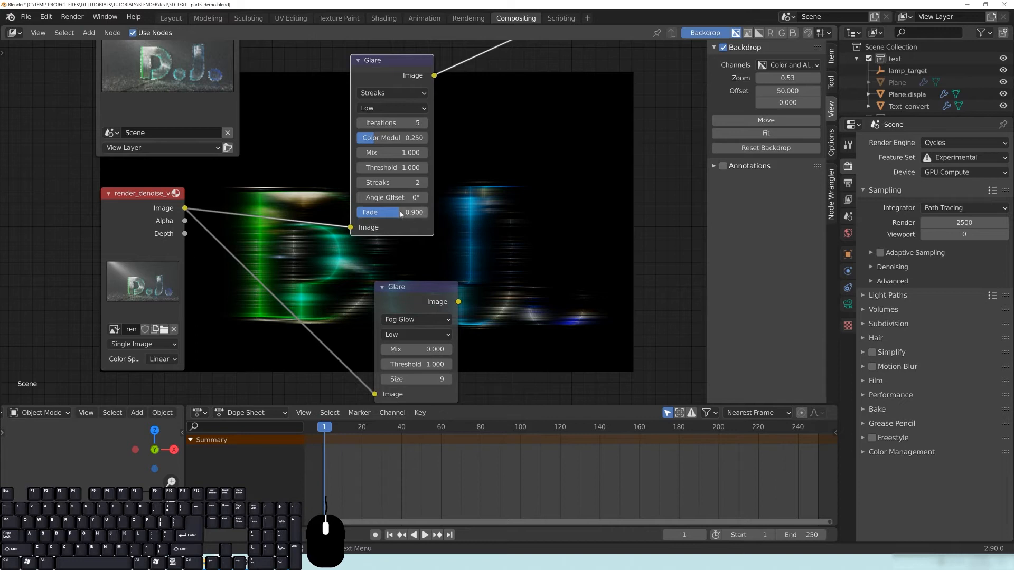
click(397, 214)
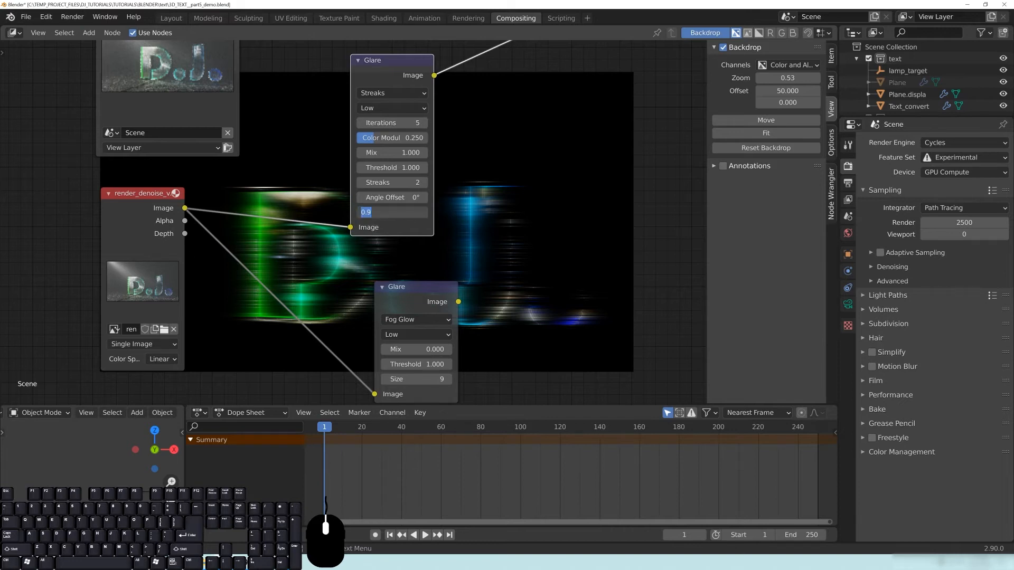
text(0.98)
key(Return)
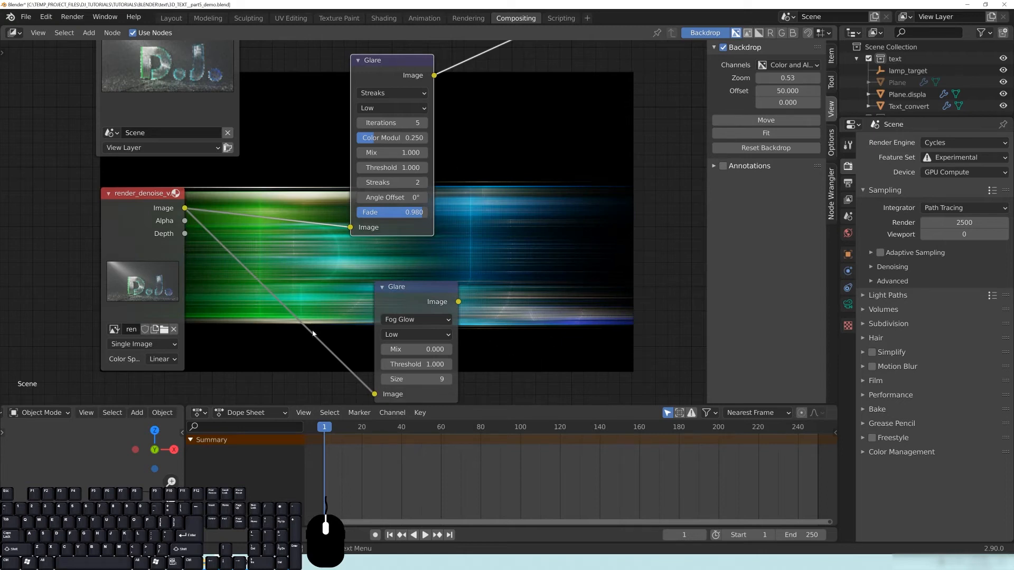
Spread the two Glare nodes and the rendered image node apart, keeping the Streaks Glare node in view
mouse_move(375, 56)
mouse_down()
mouse_move(356, 389)
mouse_move(337, 293)
mouse_up()
drag(406, 298, 335, 353)
drag(142, 202, 45, 193)
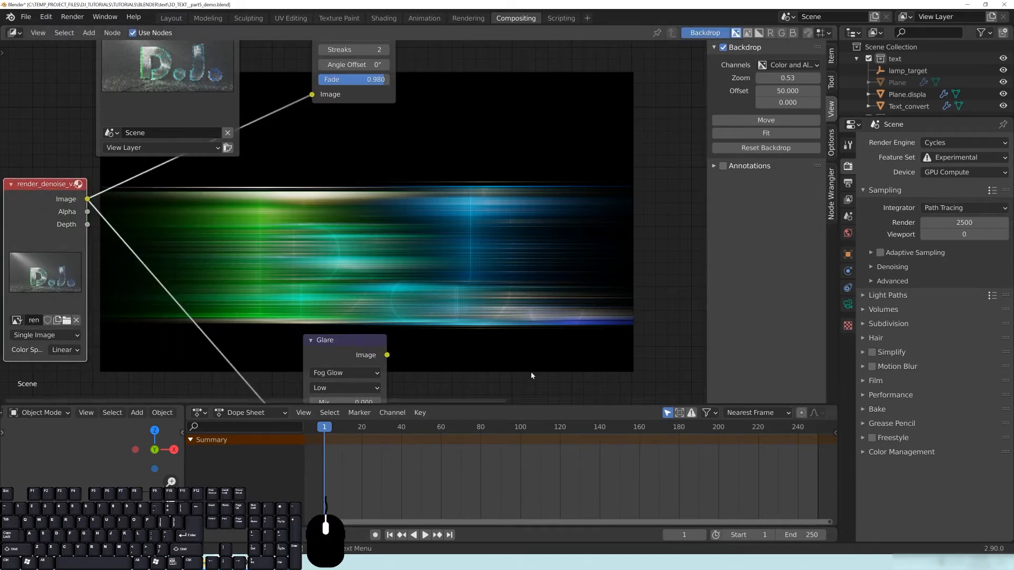
middle_drag(396, 140, 455, 158)
middle_drag(430, 94, 421, 105)
middle_drag(519, 131, 504, 162)
drag(421, 165, 389, 323)
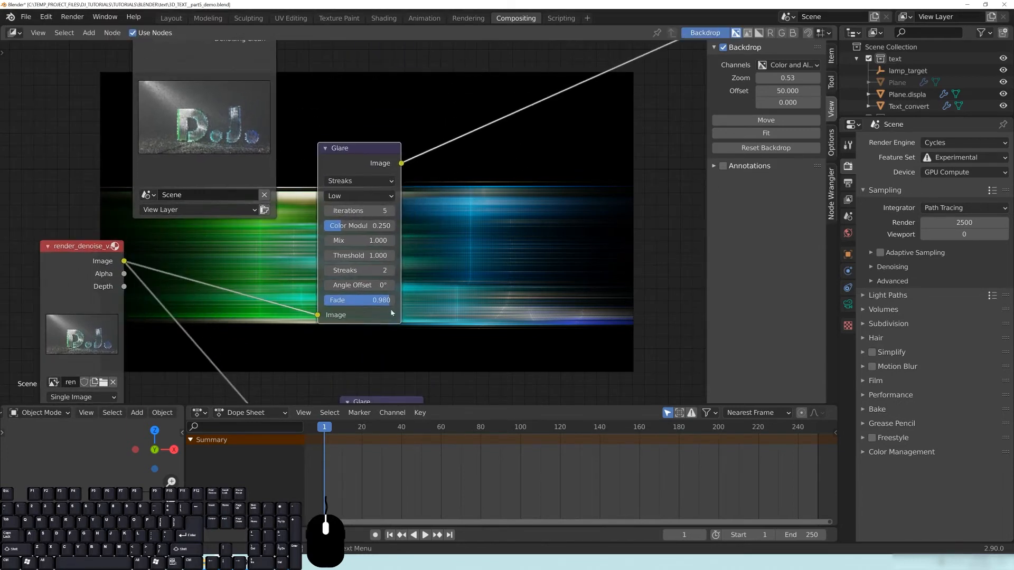
Set the Streaks Glare node's quality to High and its Fade to 0.989
click(359, 196)
click(359, 209)
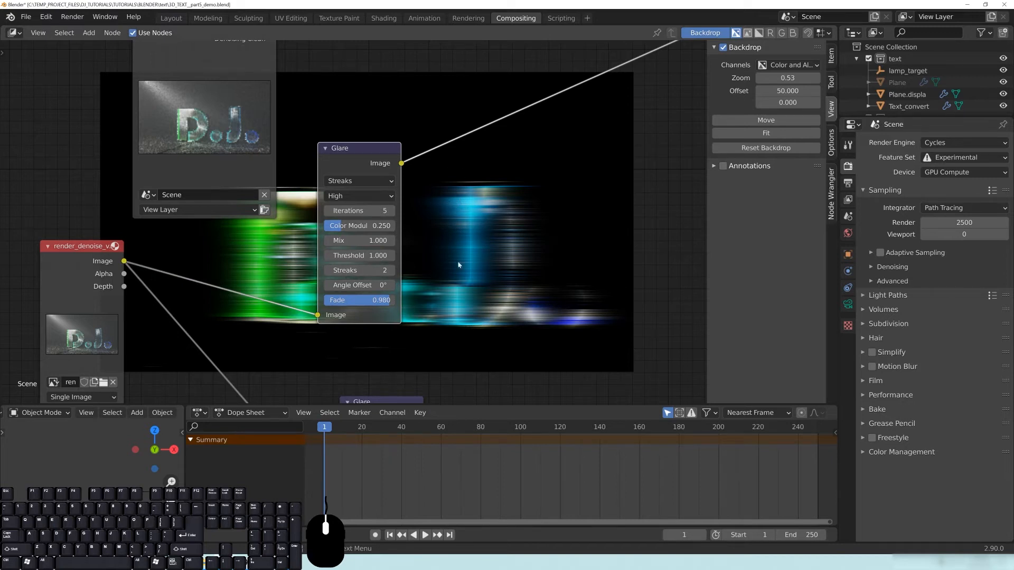
double_click(359, 300)
text(989)
key(Return)
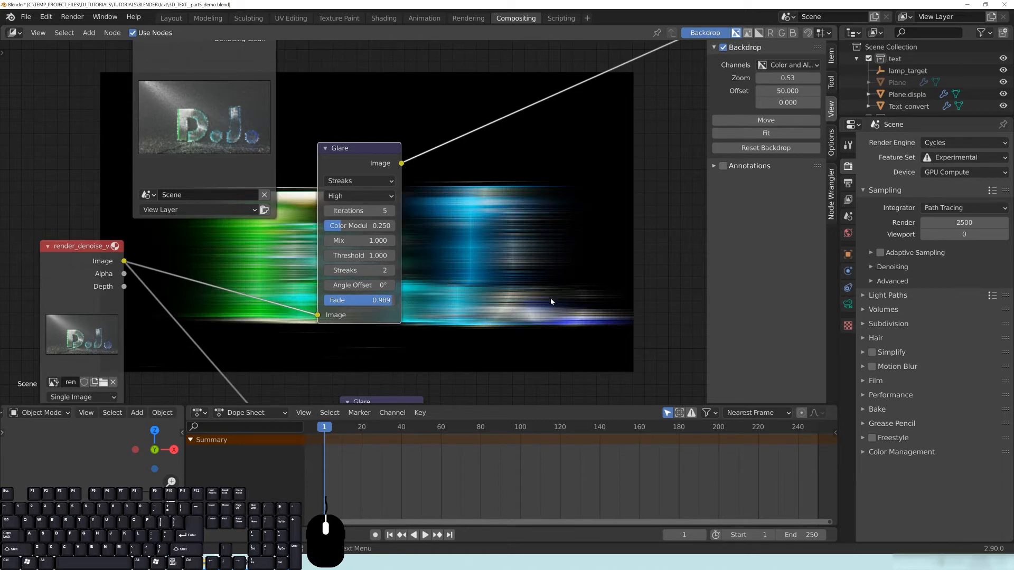
Set the Streaks Glare node's Fade to 0.995 and move the node to inspect the streaks behind it
click(373, 300)
text(0.99)
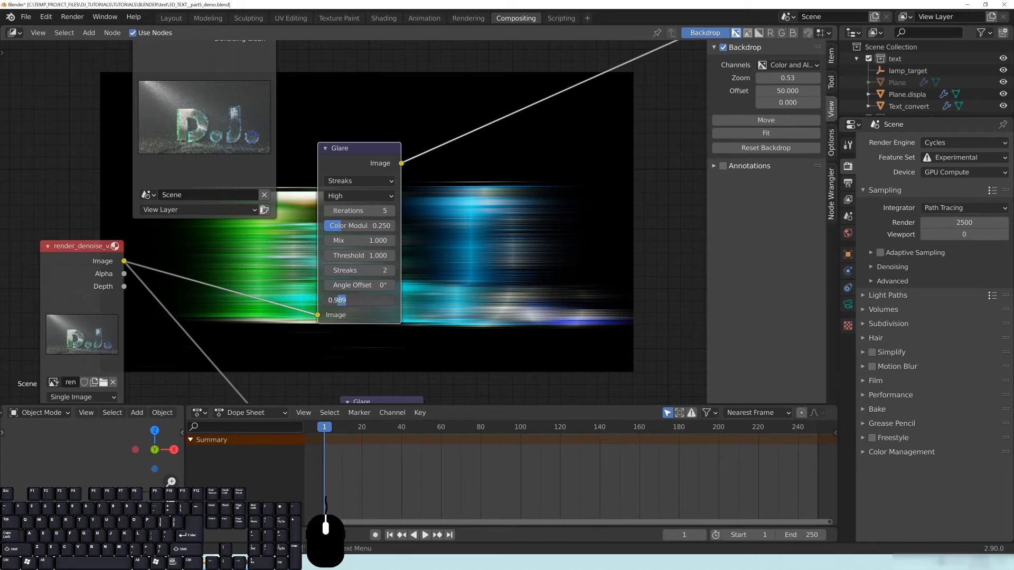
text(5)
key(Return)
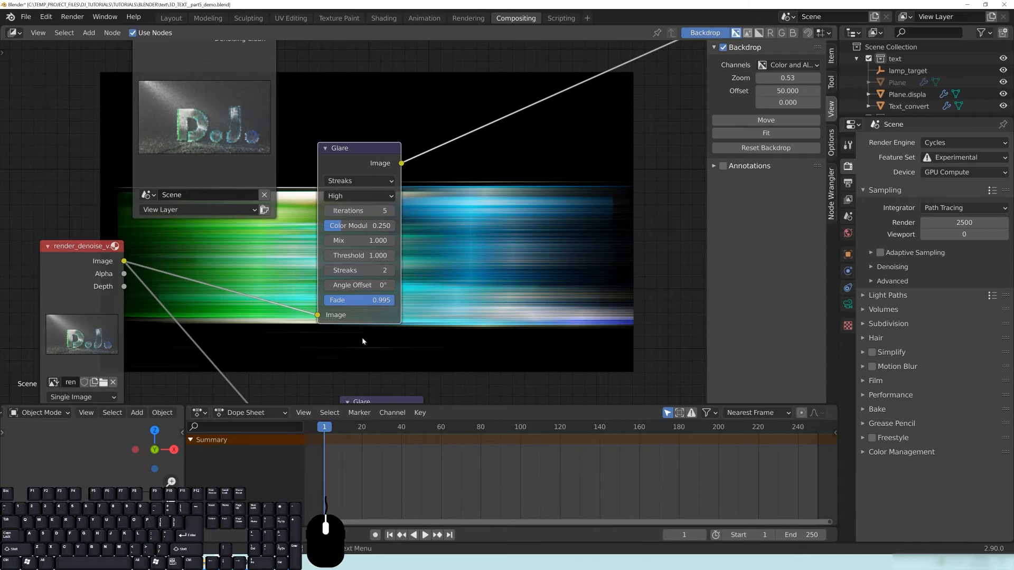
drag(357, 149, 424, 183)
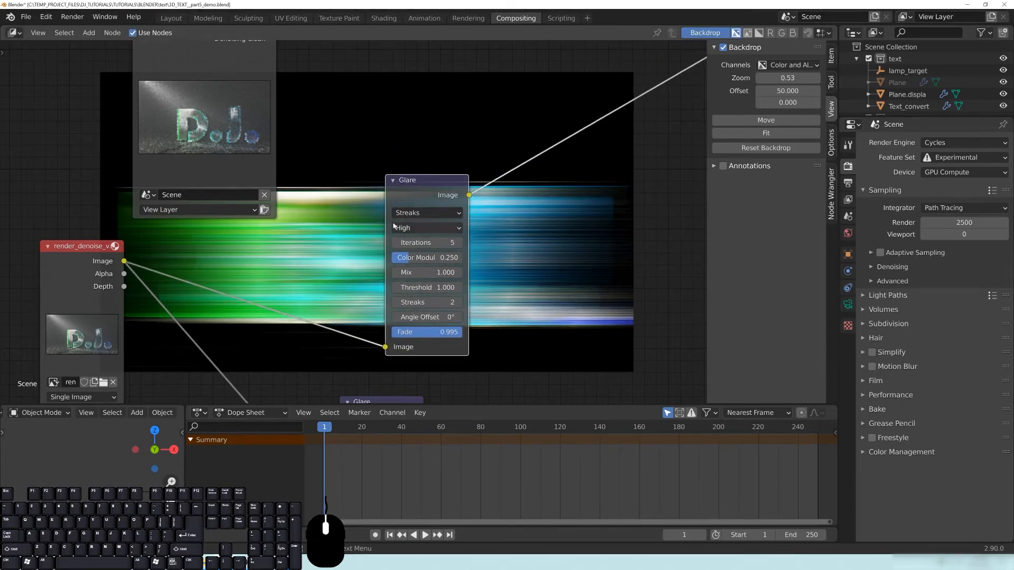
Reselect High quality on the Streaks Glare node and widen the node enough to show its full setting names
click(420, 228)
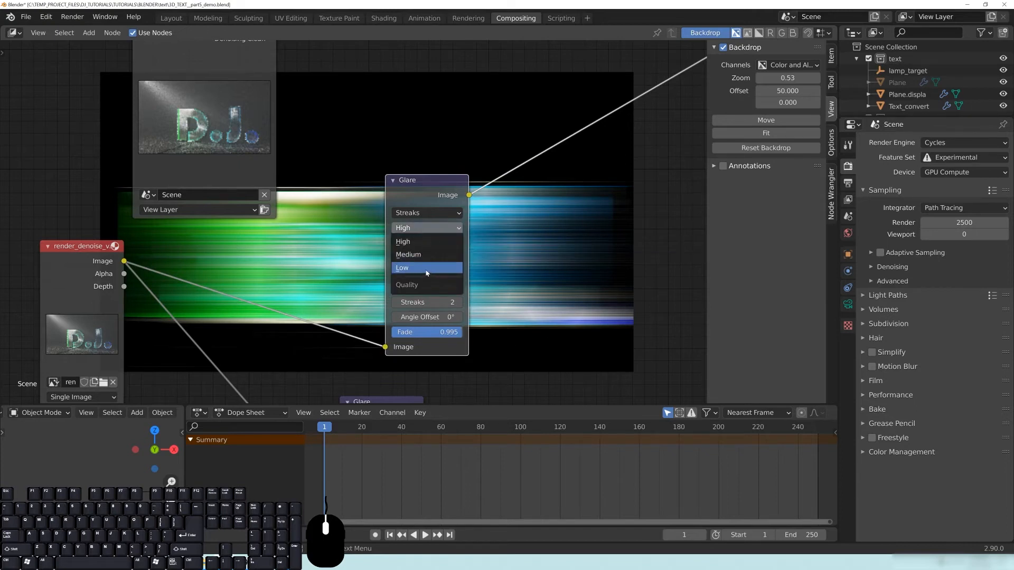
click(427, 241)
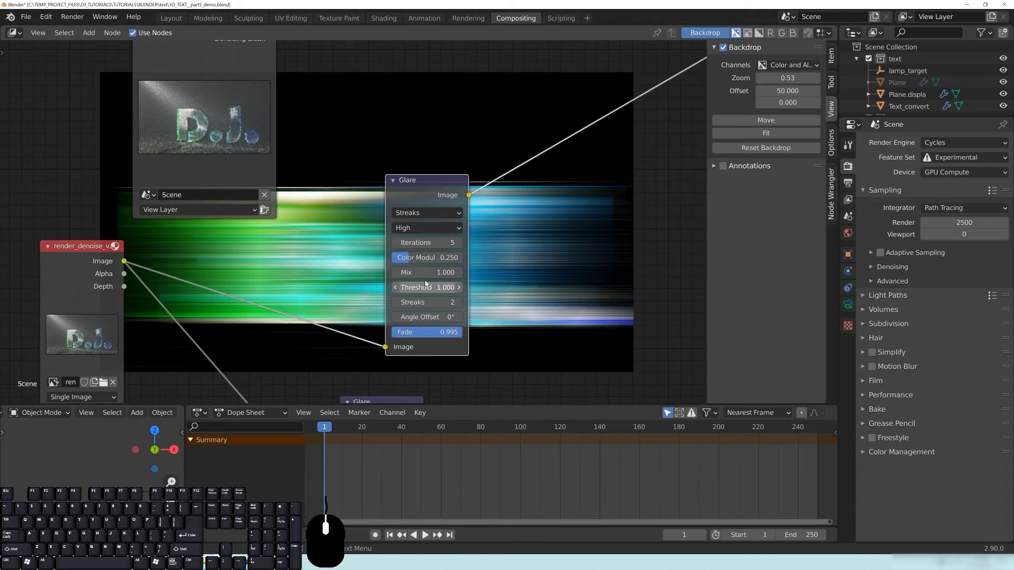
click(421, 260)
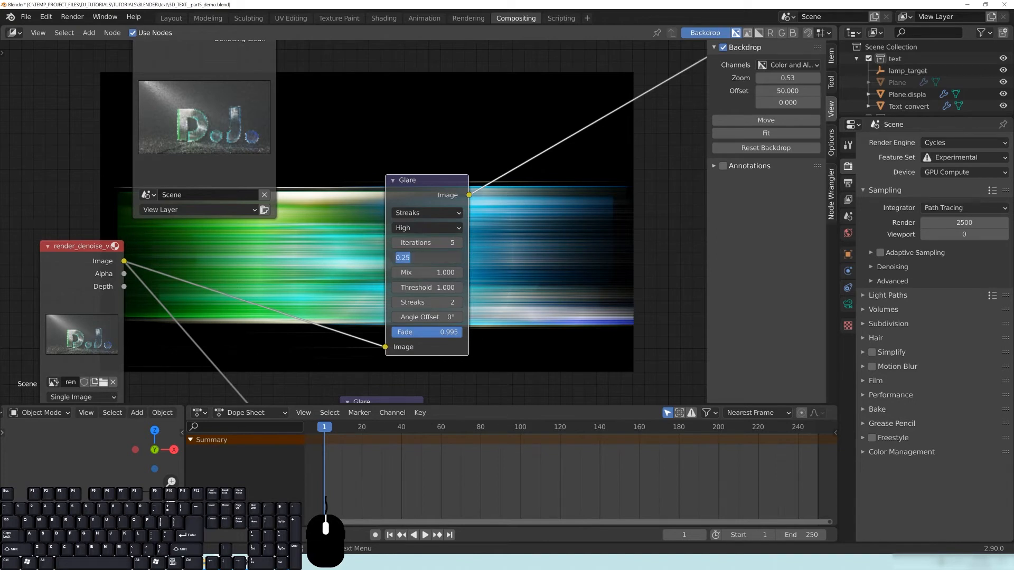
click(468, 259)
drag(468, 259, 554, 258)
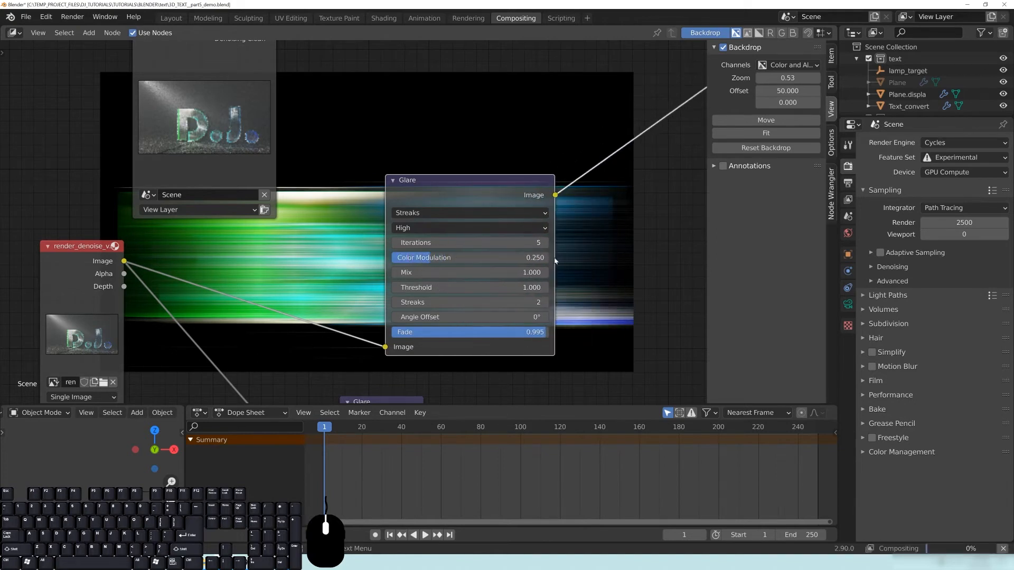
Try a Color Modulation of 0.75 on the Streaks Glare node and move it aside to inspect the backdrop
click(418, 258)
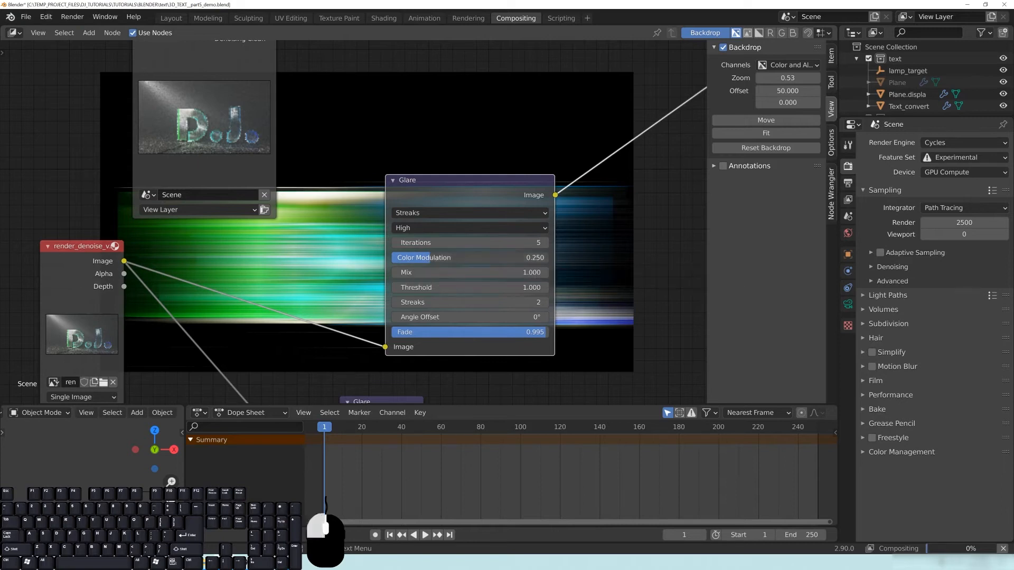
text(0.75)
key(Return)
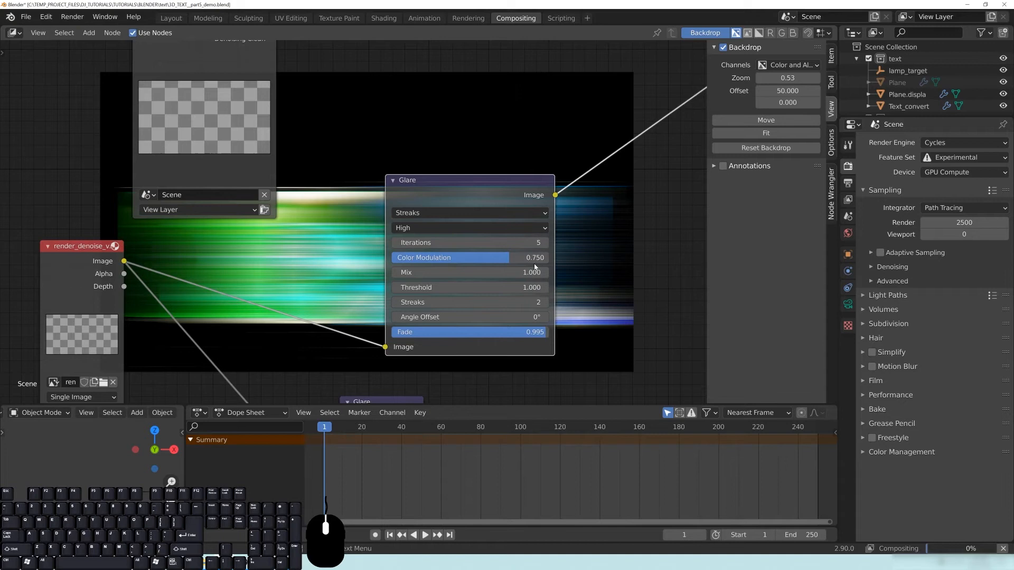
drag(489, 192, 707, 286)
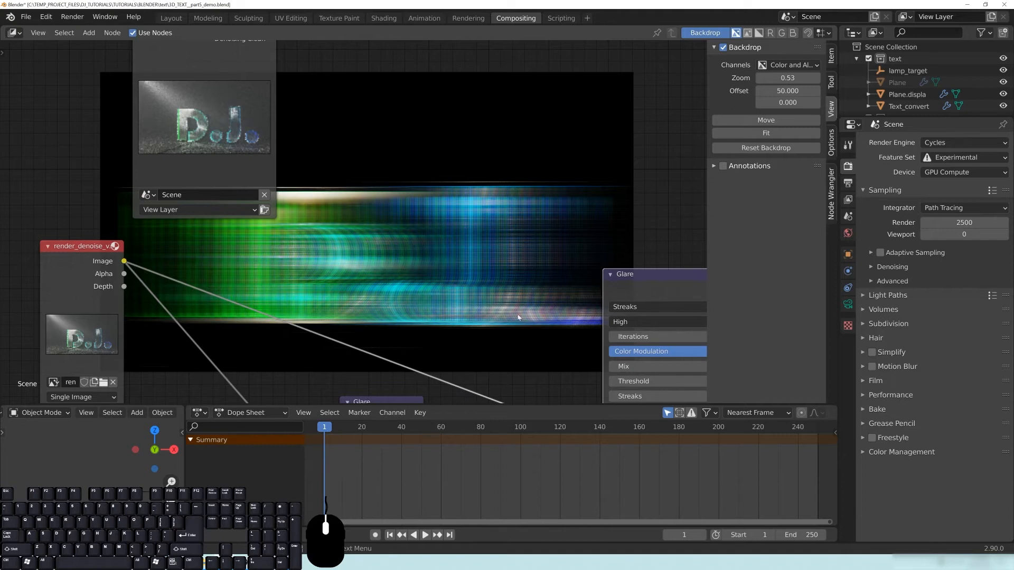
drag(606, 290, 362, 170)
Set the Streaks Glare node's Color Modulation to 0.1 and shift the node to check the streaks behind it
click(380, 231)
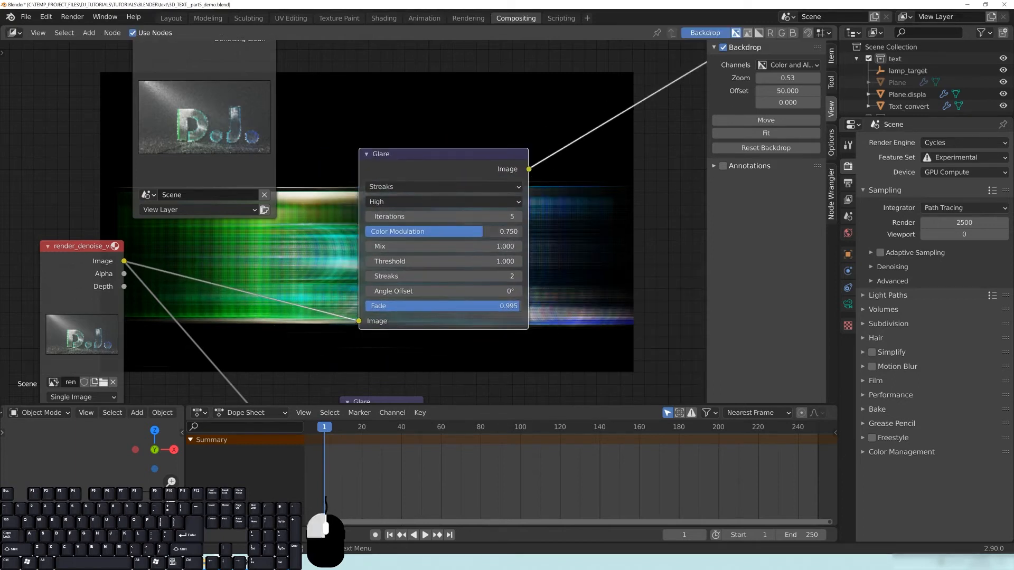
text(.1)
key(Return)
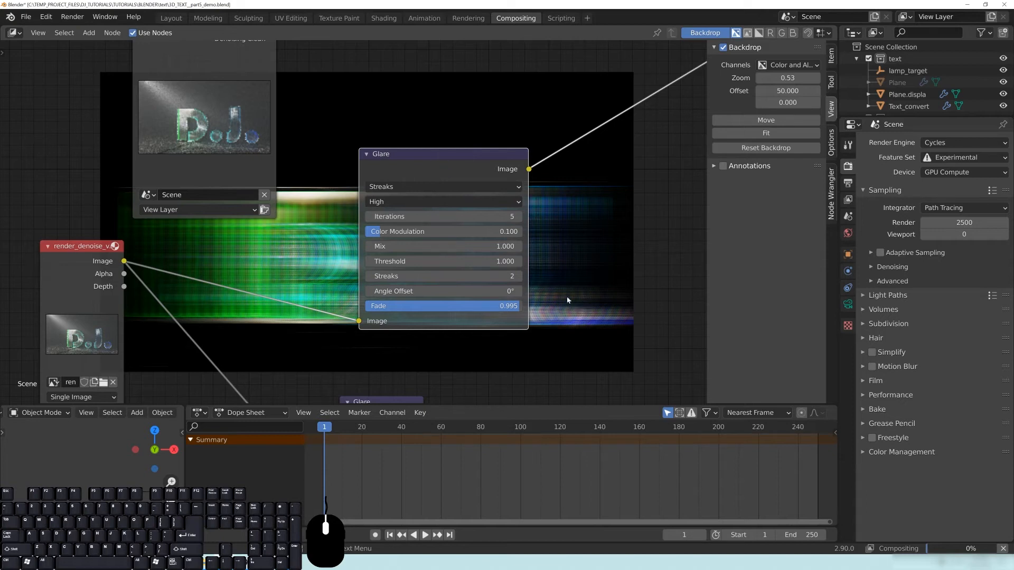
mouse_move(438, 163)
mouse_down()
mouse_move(608, 294)
mouse_move(597, 199)
mouse_move(692, 210)
mouse_move(466, 210)
mouse_move(308, 193)
mouse_up()
drag(380, 202, 458, 204)
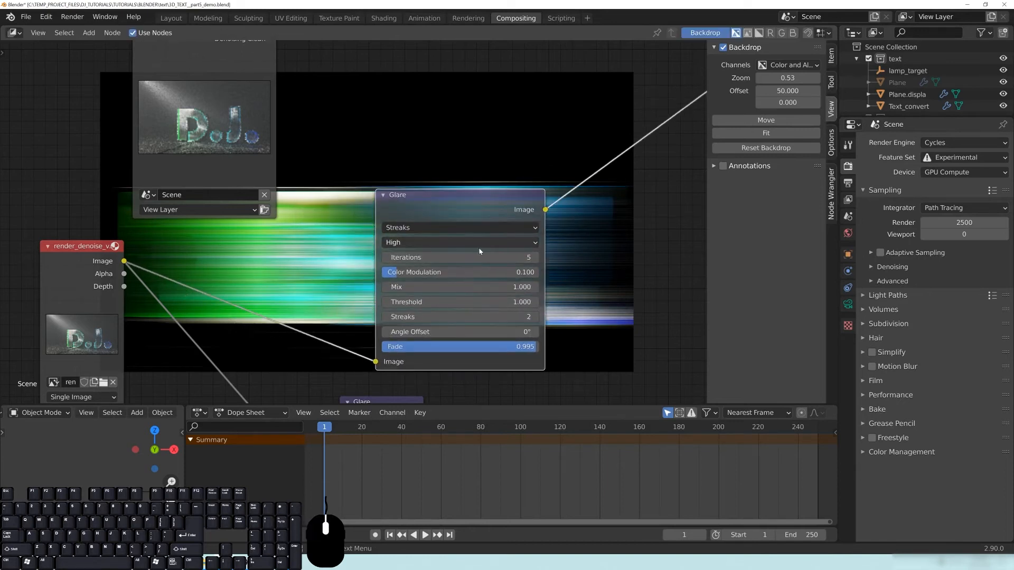
Set the Streaks Glare node's Angle Offset to 25° and its quality to Low
click(426, 334)
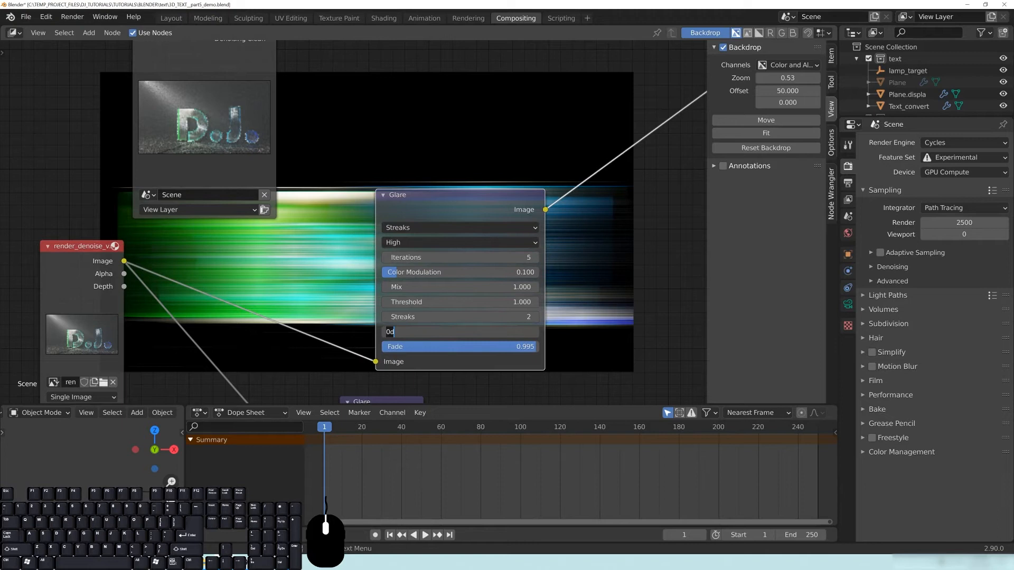
text(25)
key(Return)
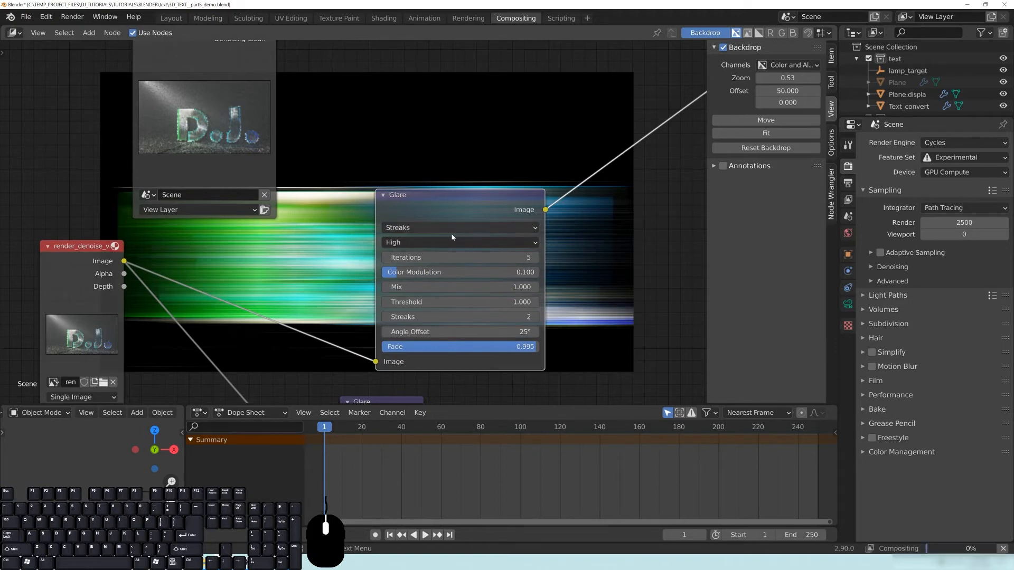
click(438, 244)
click(422, 282)
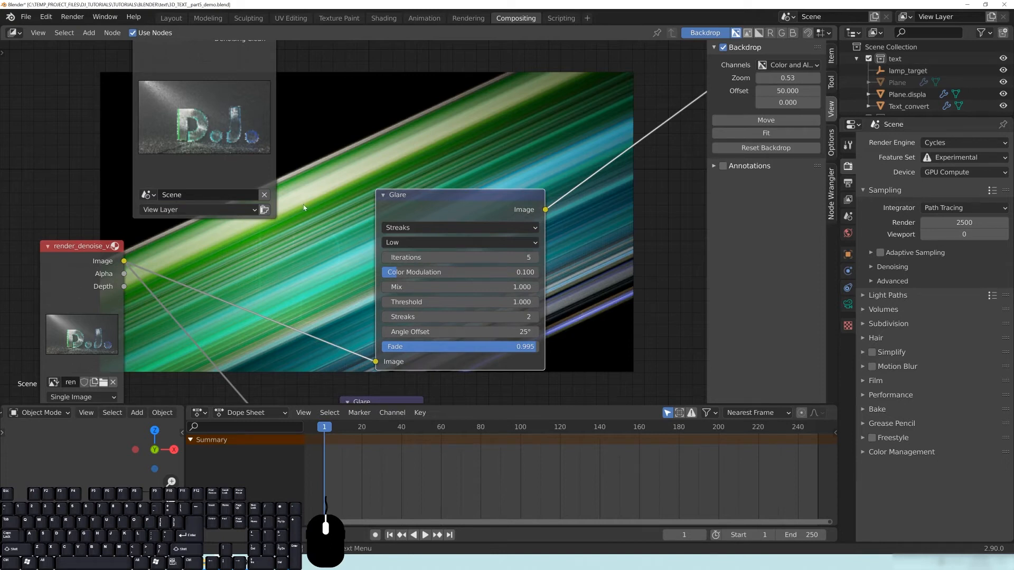
drag(477, 202, 476, 205)
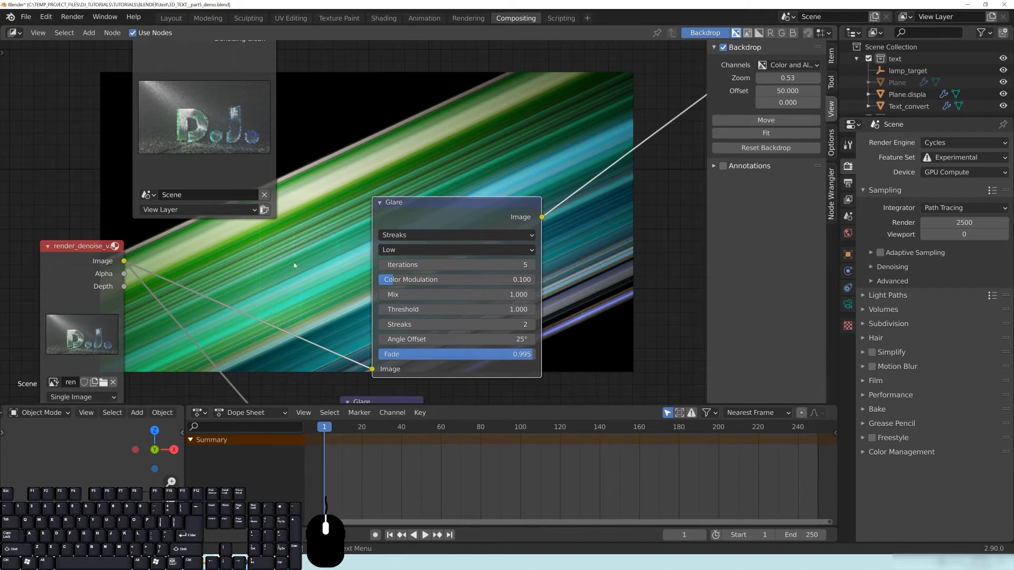
Set the Streaks Glare node's Angle Offset to 0° and its quality to High, shifting the node to check the streaks
click(449, 340)
text(0)
key(Return)
click(455, 250)
click(455, 263)
drag(480, 202, 428, 203)
Try a Mix of 0 on the Streaks Glare node and move it aside to inspect the blended backdrop
click(399, 295)
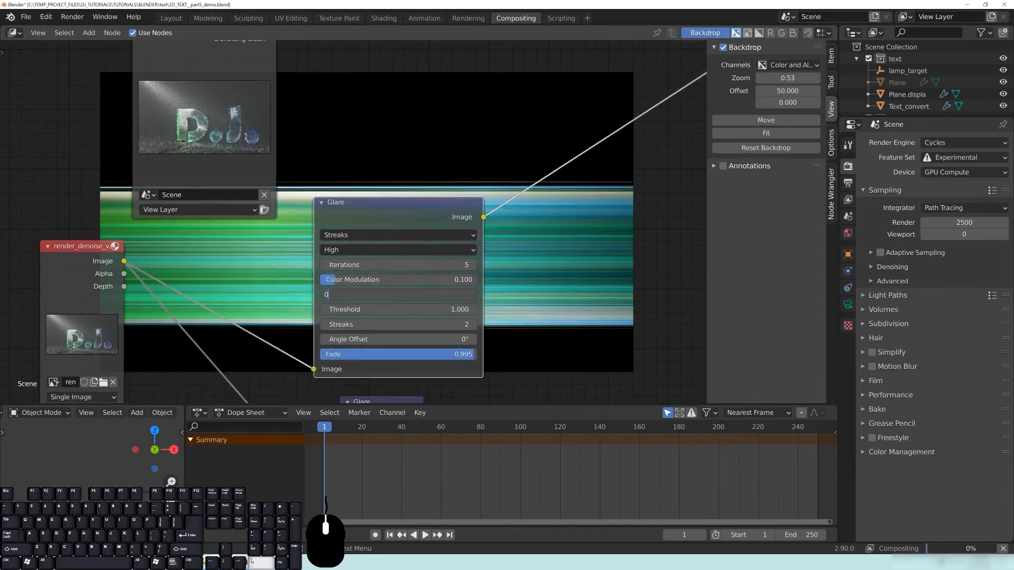
text(0)
key(Return)
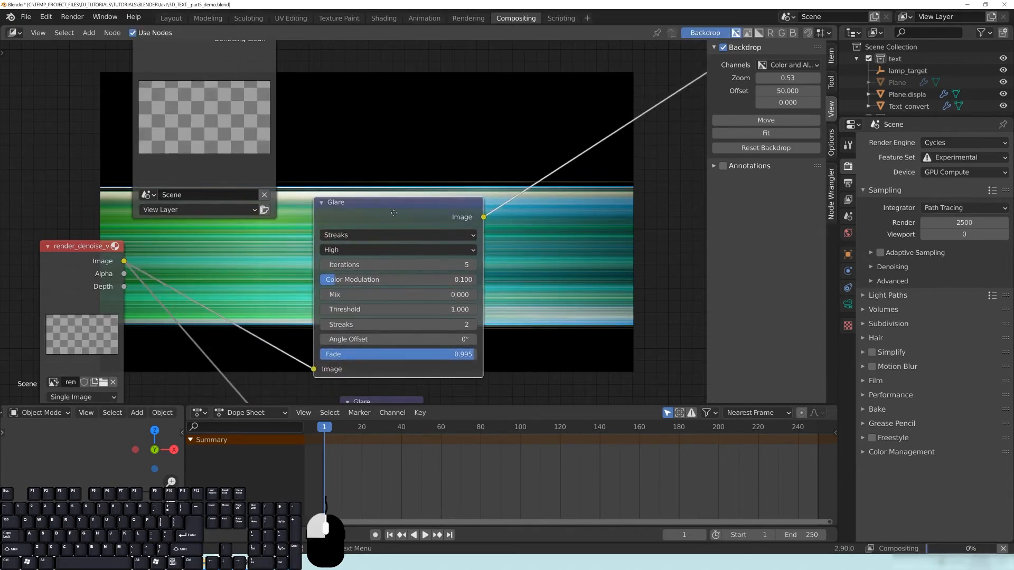
drag(376, 213, 711, 162)
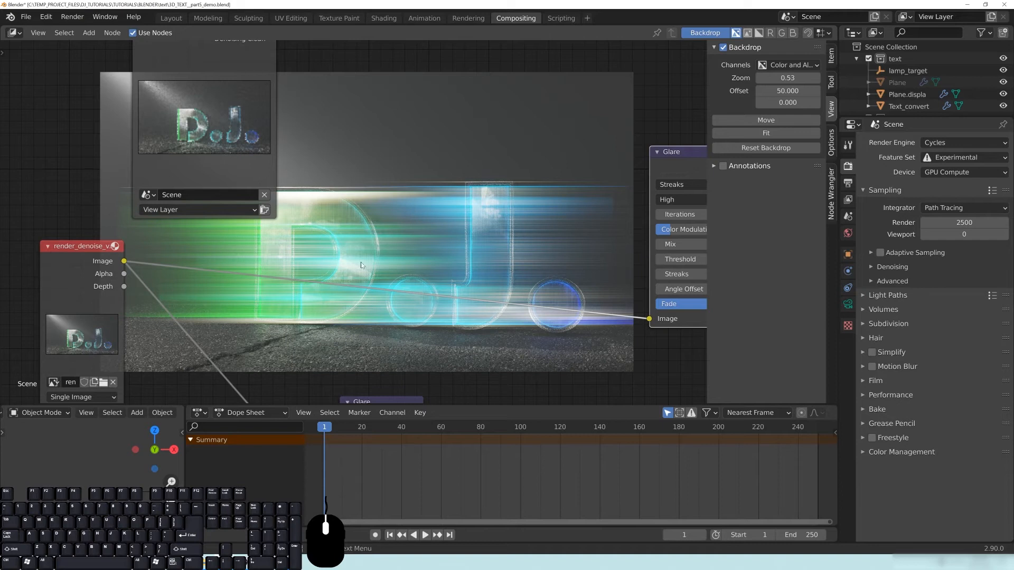
key(g)
click(376, 180)
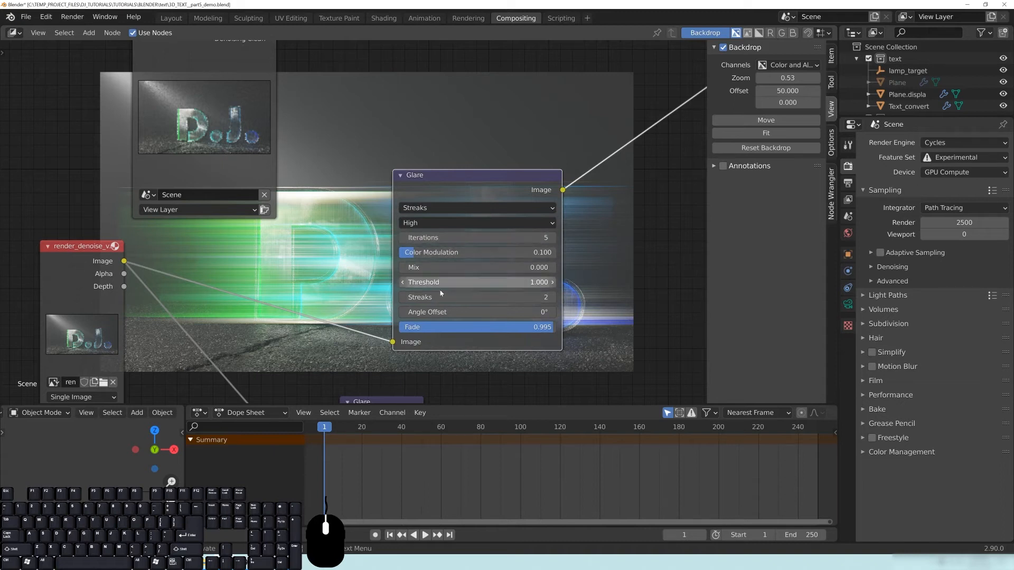
Try Mix values of -0.5 and -0.95 on the Streaks Glare node, with Low quality, moving it off the lettering
click(475, 267)
text(-.5)
key(Return)
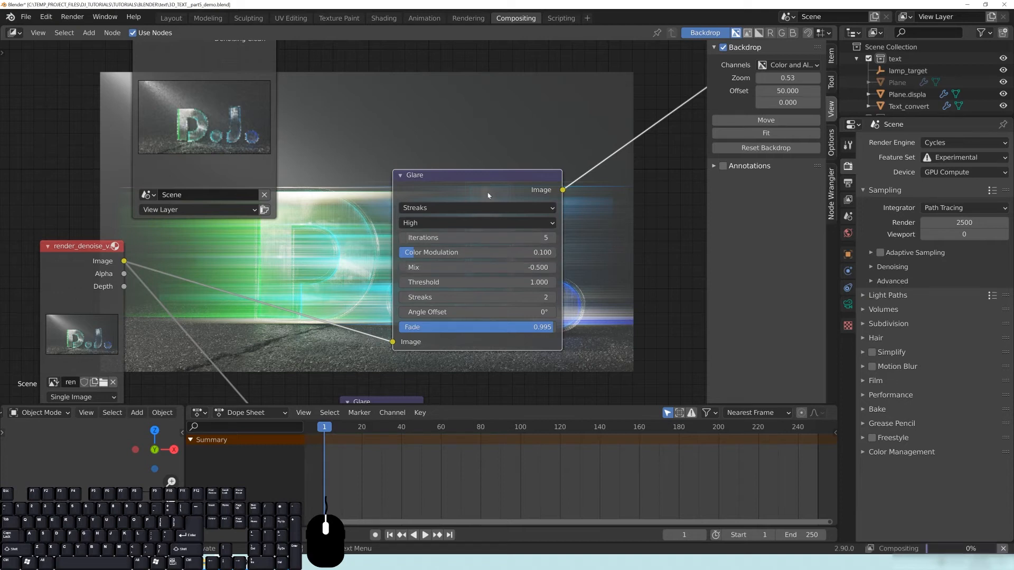
drag(491, 205, 507, 208)
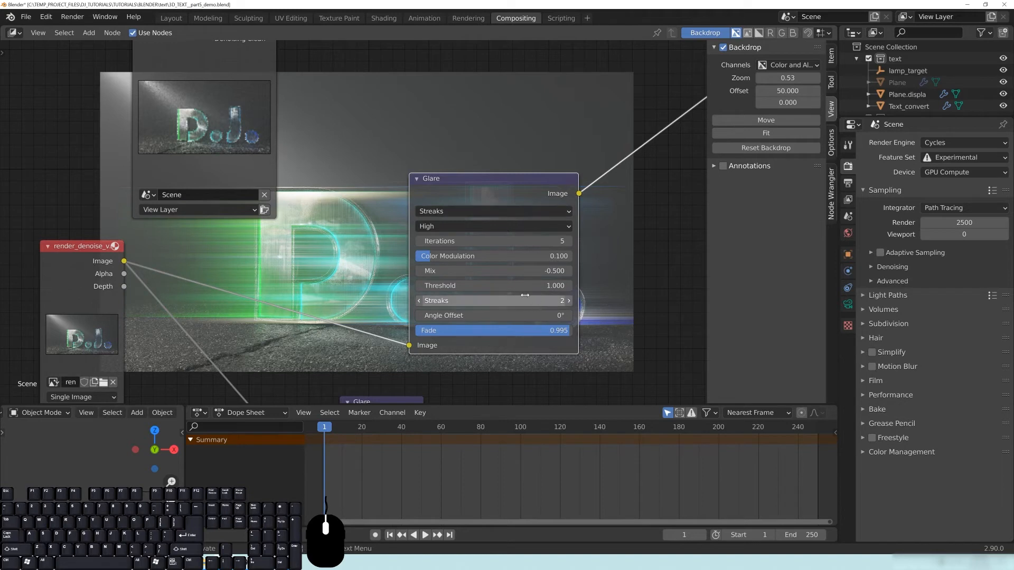
drag(492, 183, 609, 193)
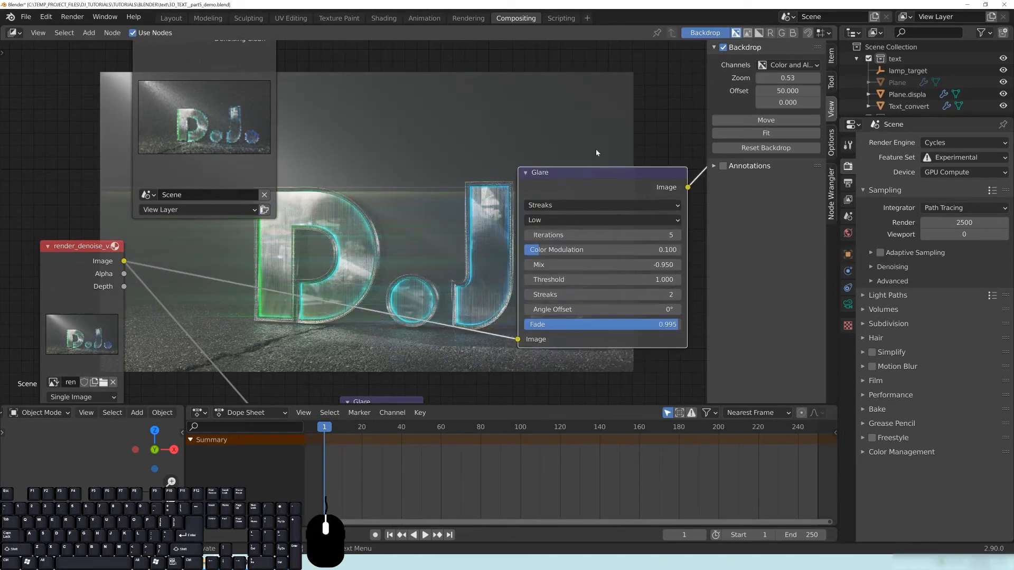
drag(597, 171, 610, 168)
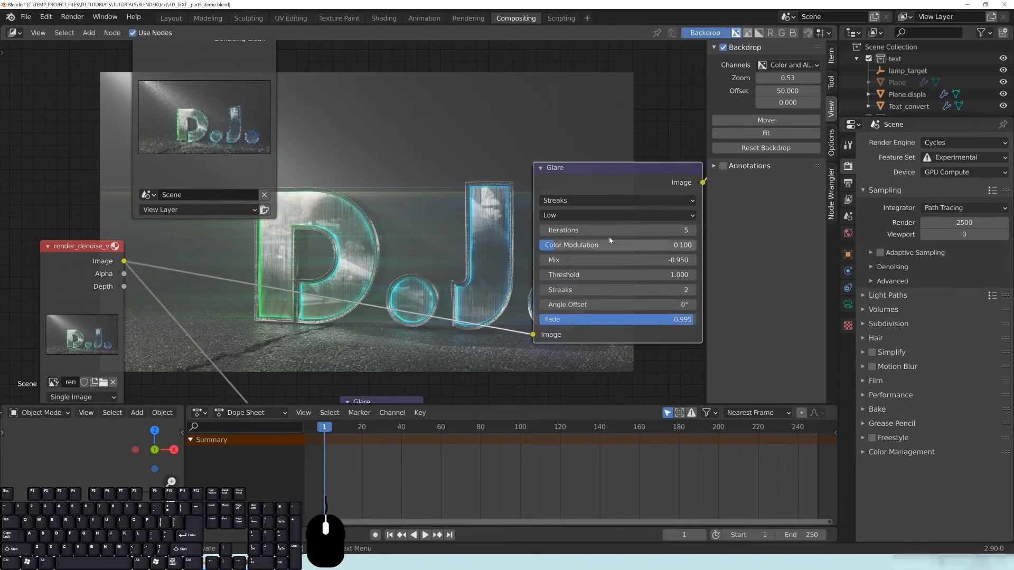
Set the Streaks Glare node's Mix to 1 and raise its Threshold to 3.24
double_click(607, 260)
text(1)
key(Return)
drag(599, 168, 495, 168)
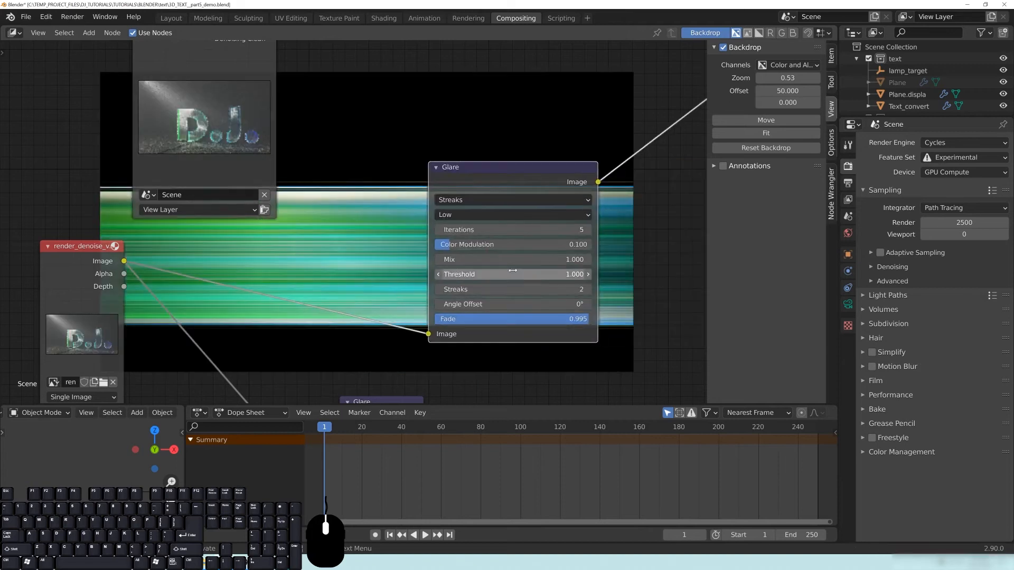
mouse_move(511, 274)
mouse_down()
mouse_move(454, 275)
mouse_move(586, 276)
mouse_up()
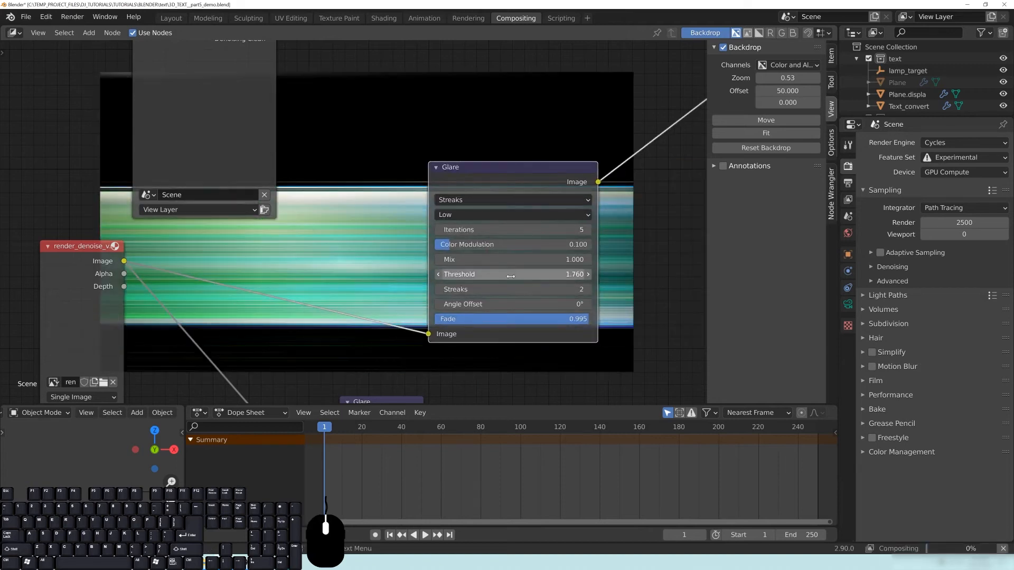
Switch the Streaks Glare node to High quality, move it clear of the lettering and try a Mix of -0.95
click(507, 214)
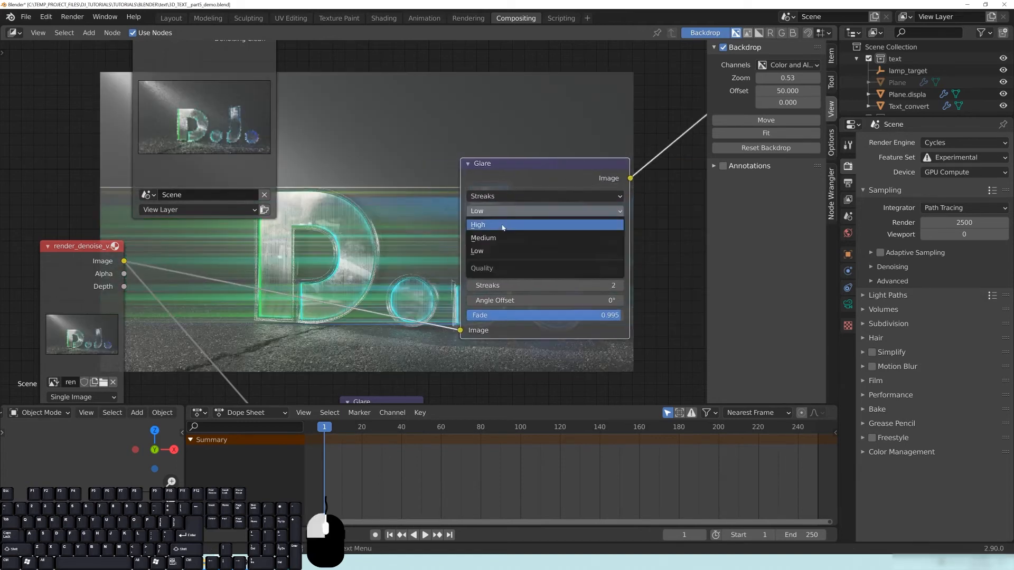
click(503, 225)
drag(557, 170, 589, 168)
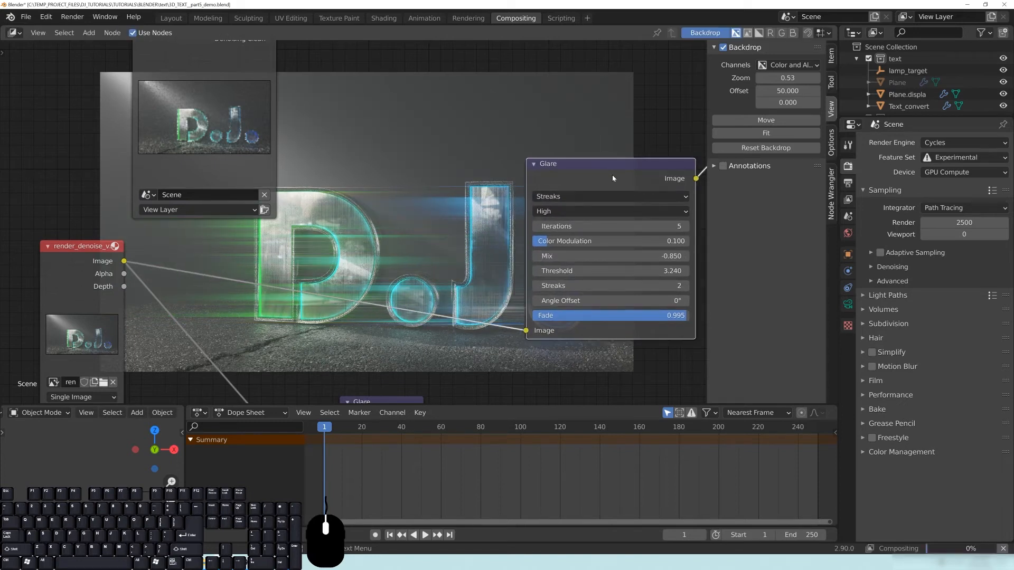
double_click(639, 256)
text(-0.95)
key(Return)
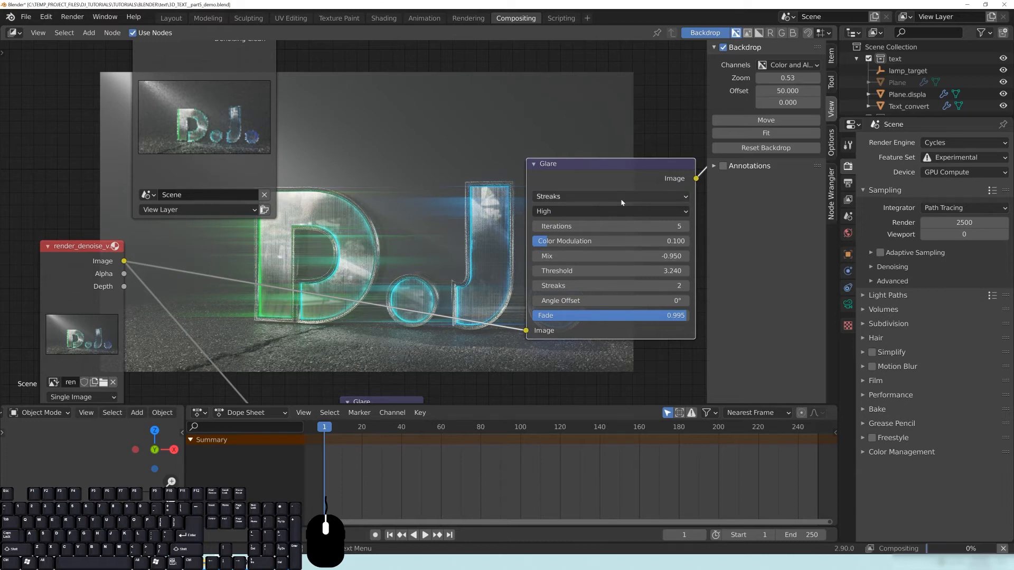
Set the Streaks Glare node's Fade to 0.998
double_click(638, 316)
text(0.998)
key(Return)
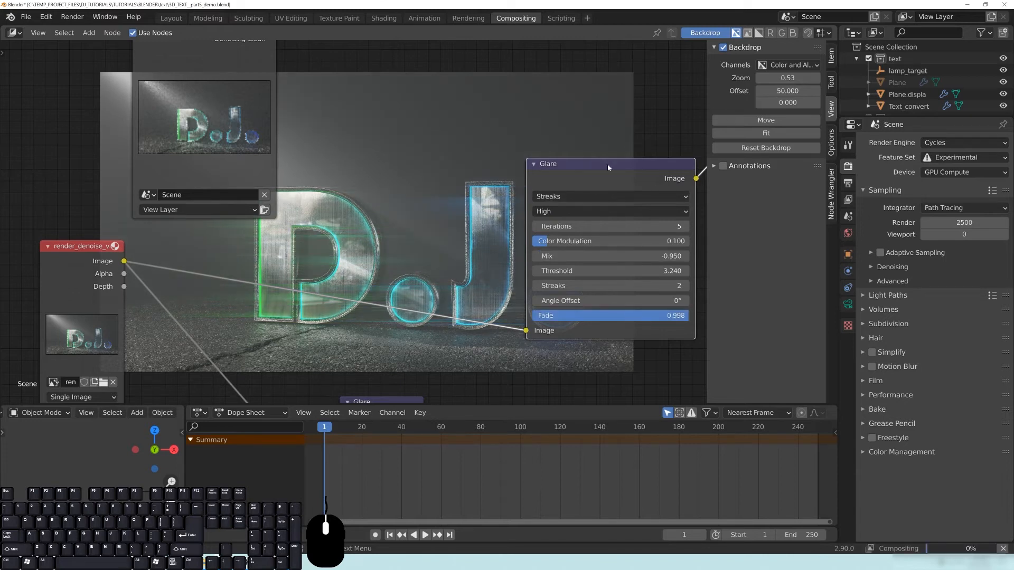
mouse_move(608, 167)
mouse_down()
mouse_move(485, 175)
mouse_move(609, 164)
mouse_up()
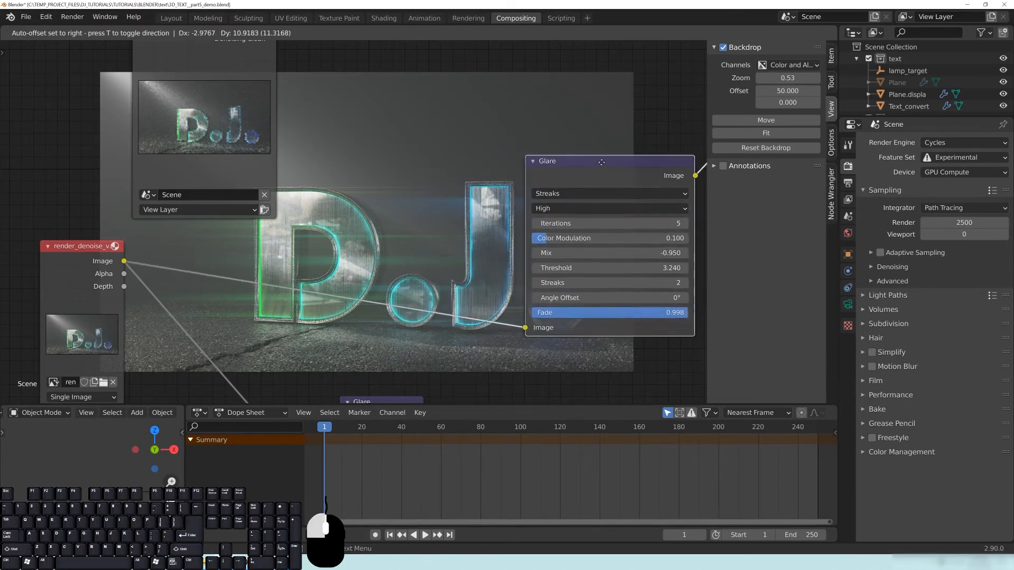
Reposition the Streaks Glare node beside the render image node, with the Fog Glow Glare node below it
middle_drag(517, 326, 430, 255)
drag(484, 93, 563, 71)
drag(583, 109, 516, 155)
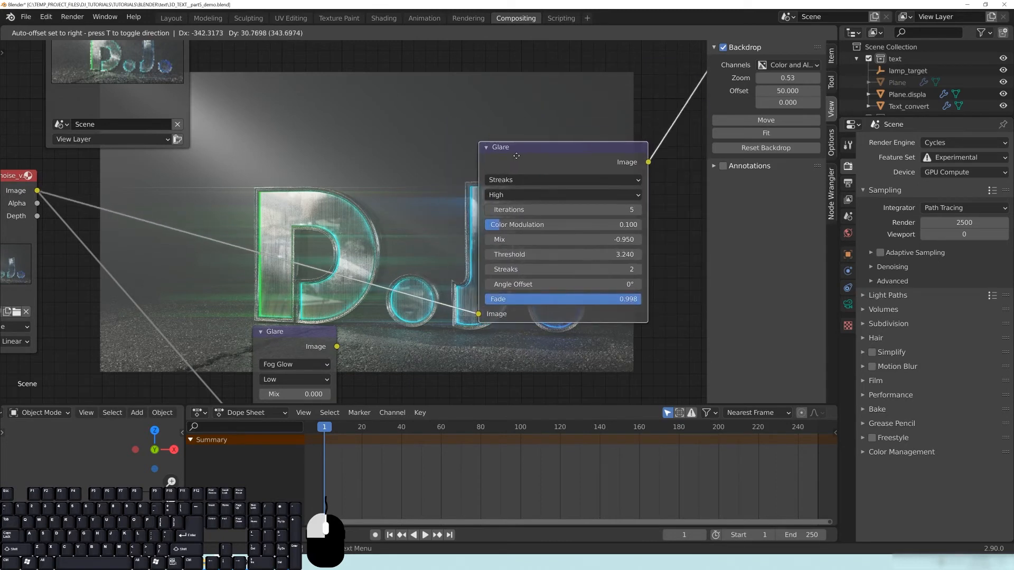
drag(516, 156, 516, 156)
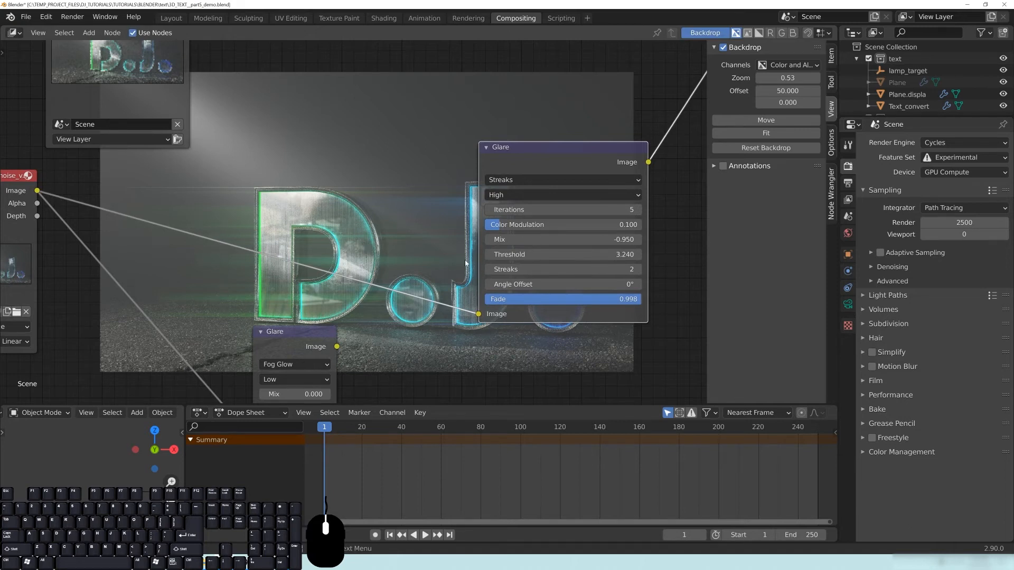
mouse_move(549, 154)
mouse_down()
mouse_move(281, 134)
mouse_move(290, 135)
mouse_up()
middle_drag(366, 263, 409, 167)
drag(313, 249, 236, 296)
middle_drag(318, 171, 306, 285)
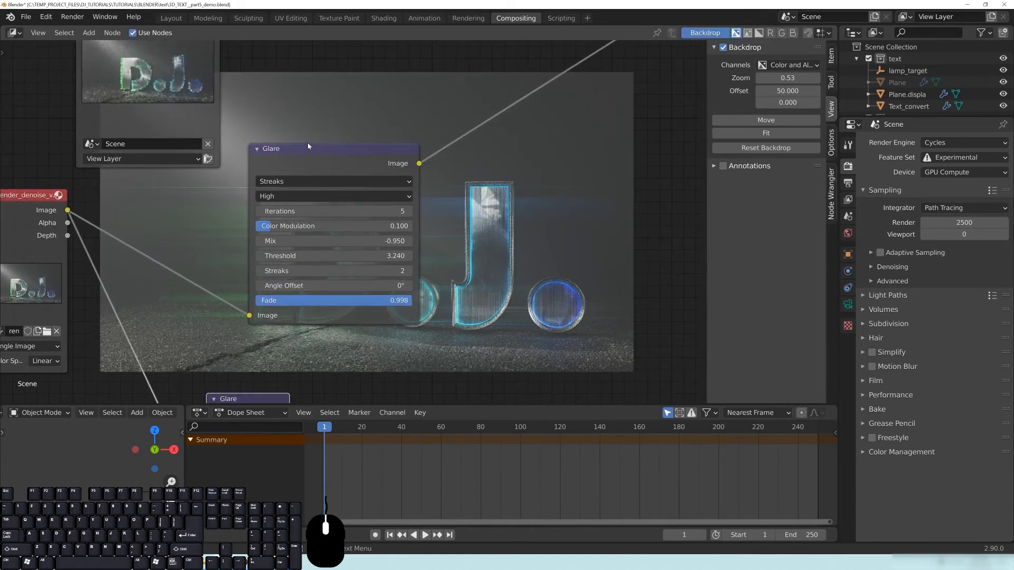
drag(304, 154, 290, 167)
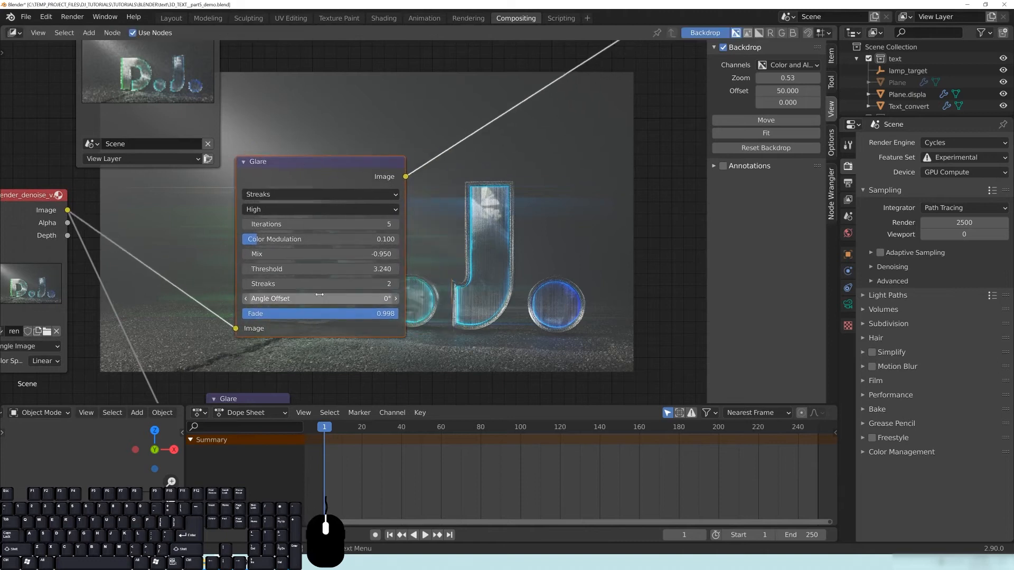
Show only the streaks by setting the Streaks Glare node's Mix to 1, and reduce its quality to Low
double_click(317, 254)
key(Return)
click(280, 209)
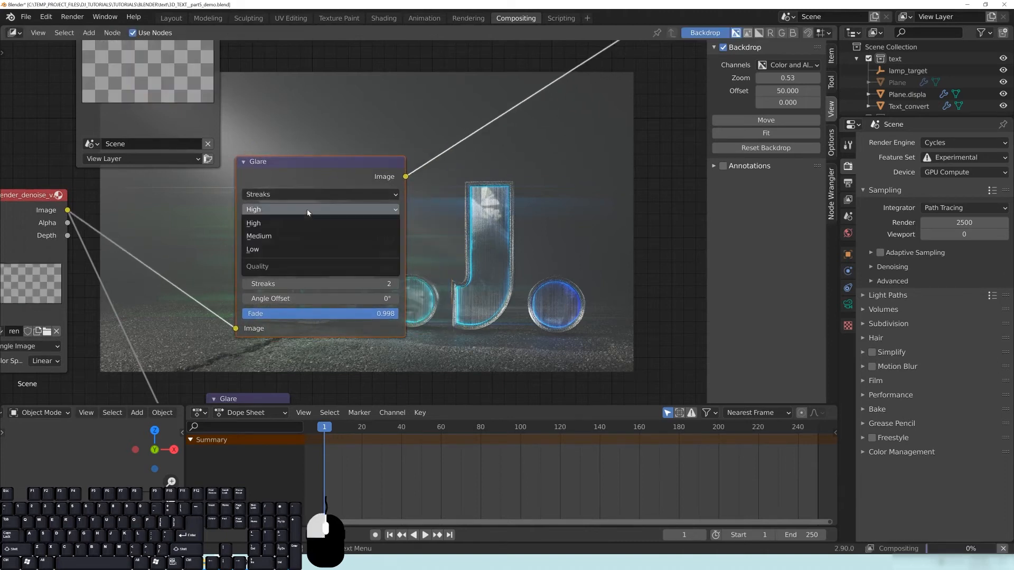
click(281, 250)
drag(285, 175, 254, 210)
middle_drag(510, 272, 383, 186)
middle_drag(476, 229, 523, 248)
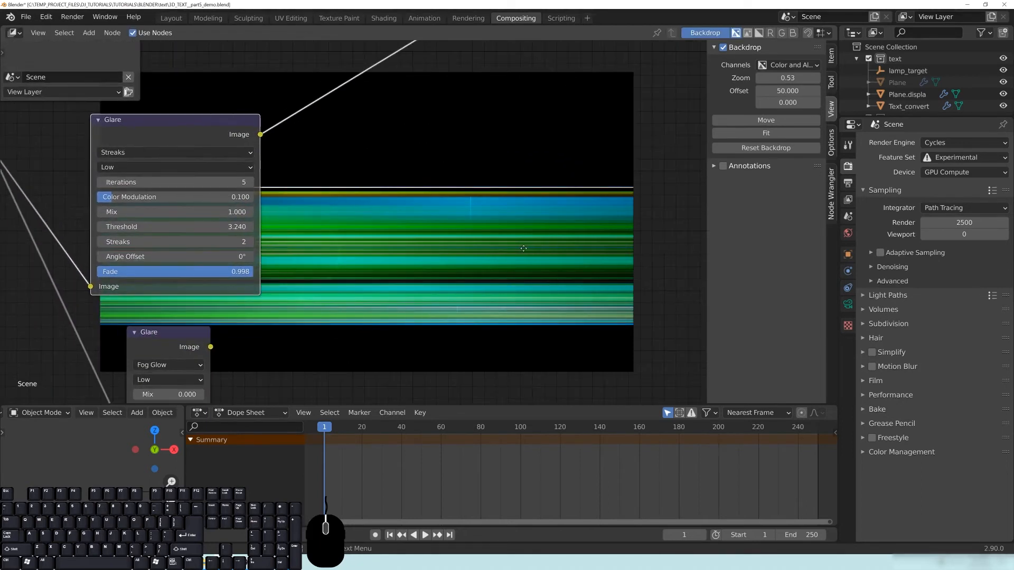
Add a Blur node, connect the Streaks Glare image output to it and preview the blurred result in the backdrop
key(shift+a)
mouse_move(408, 200)
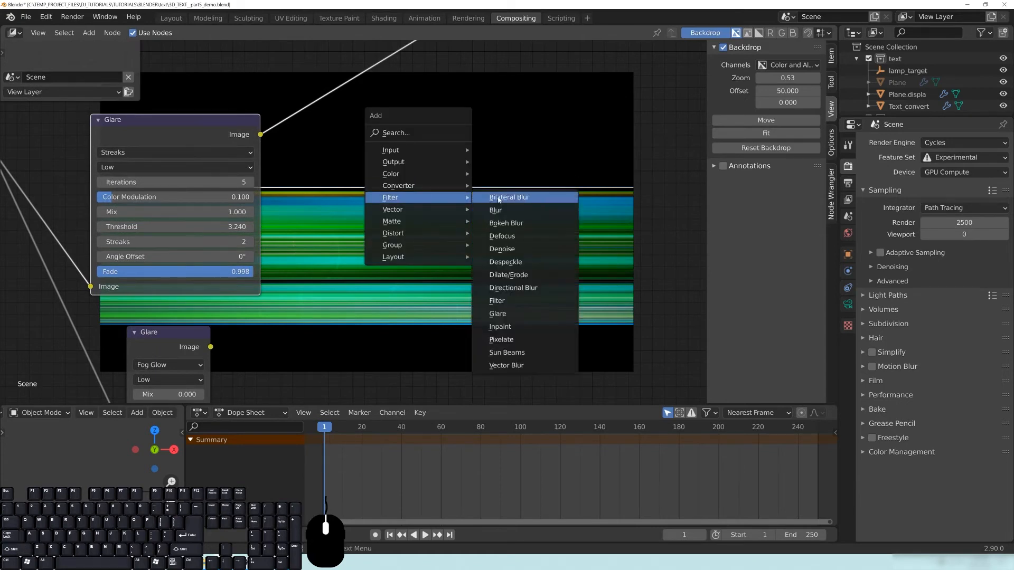
click(495, 210)
click(422, 153)
drag(261, 137, 381, 280)
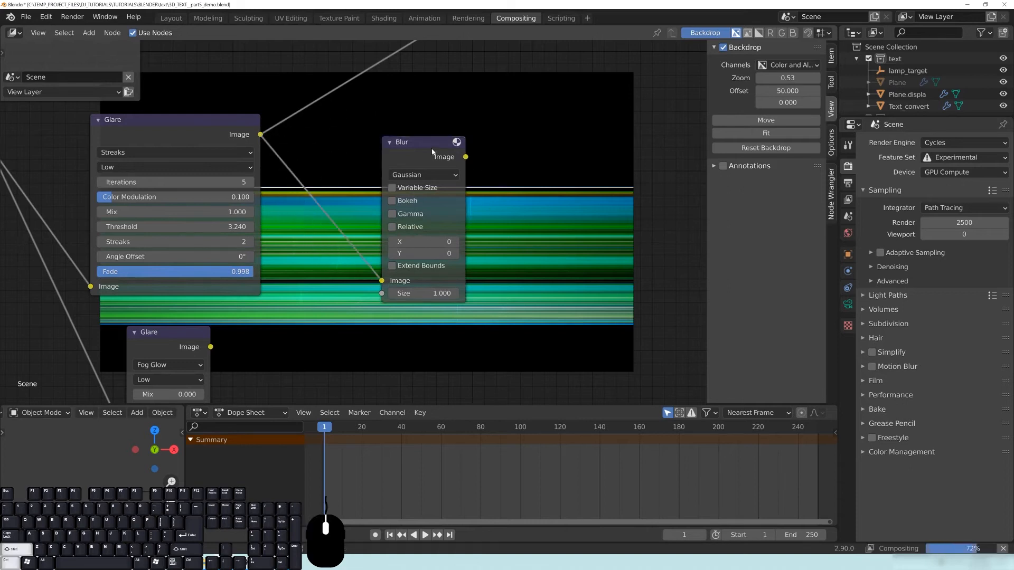
drag(418, 142, 438, 135)
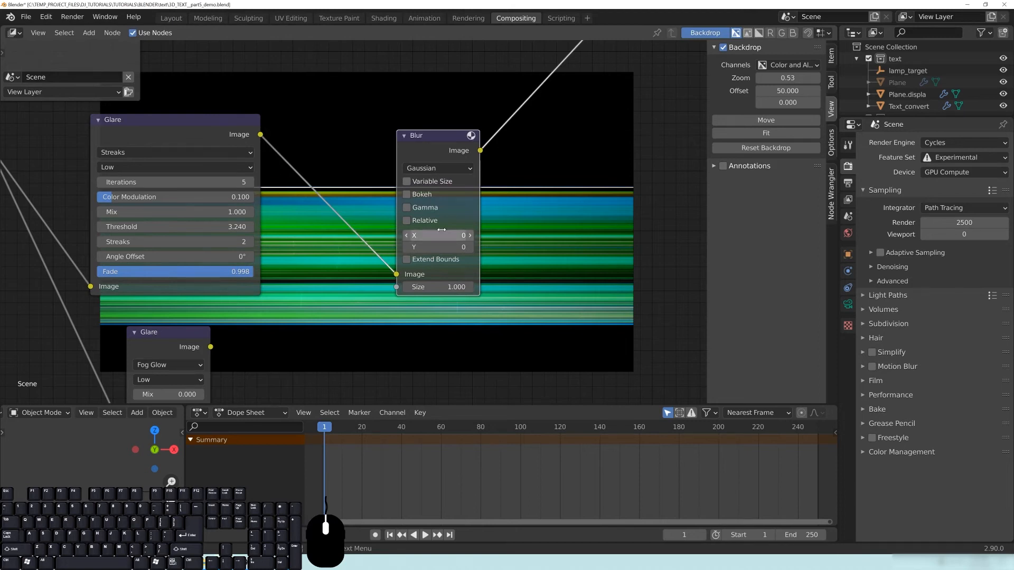
Try a vertical blur by setting the Blur node's Y size to 50
click(438, 247)
text(50)
key(Return)
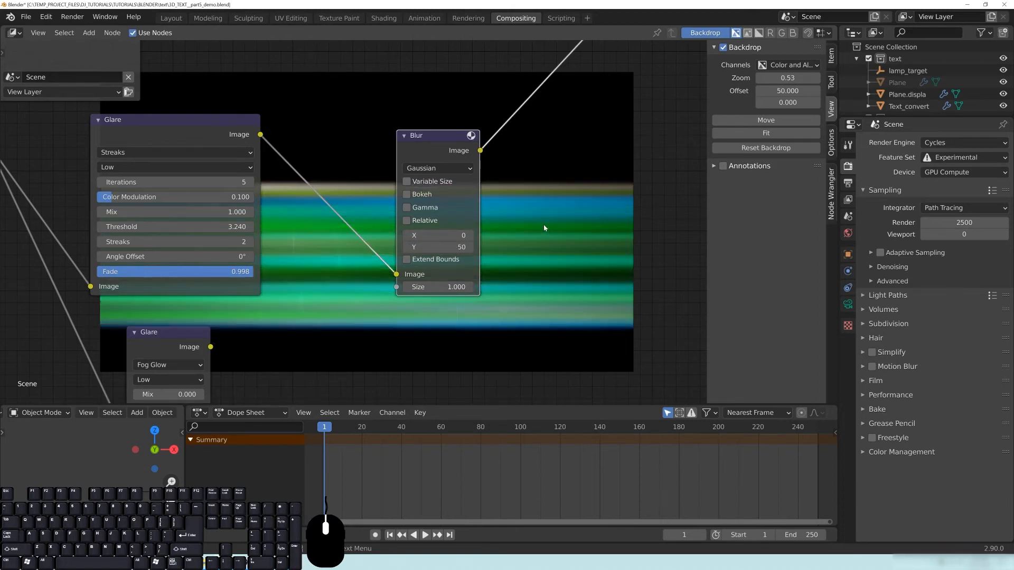
Reset the Blur node's Y size to 0 and set its X size to 50
click(452, 247)
text(0)
key(Return)
click(446, 234)
text(50)
key(Return)
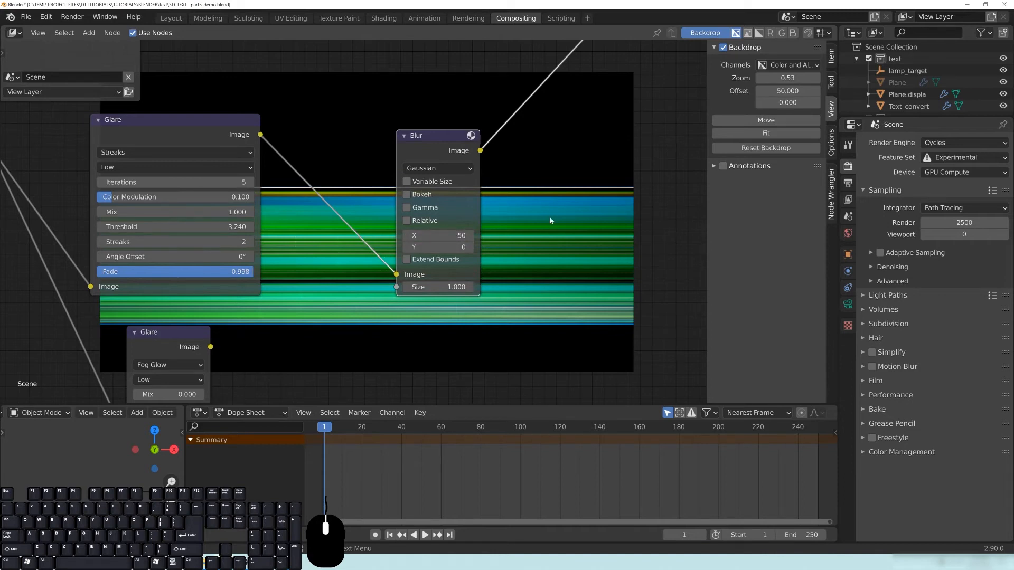
Set the Blur node's Y size to 30 and move the node closer to the Streaks Glare node
click(426, 245)
text(30)
key(Return)
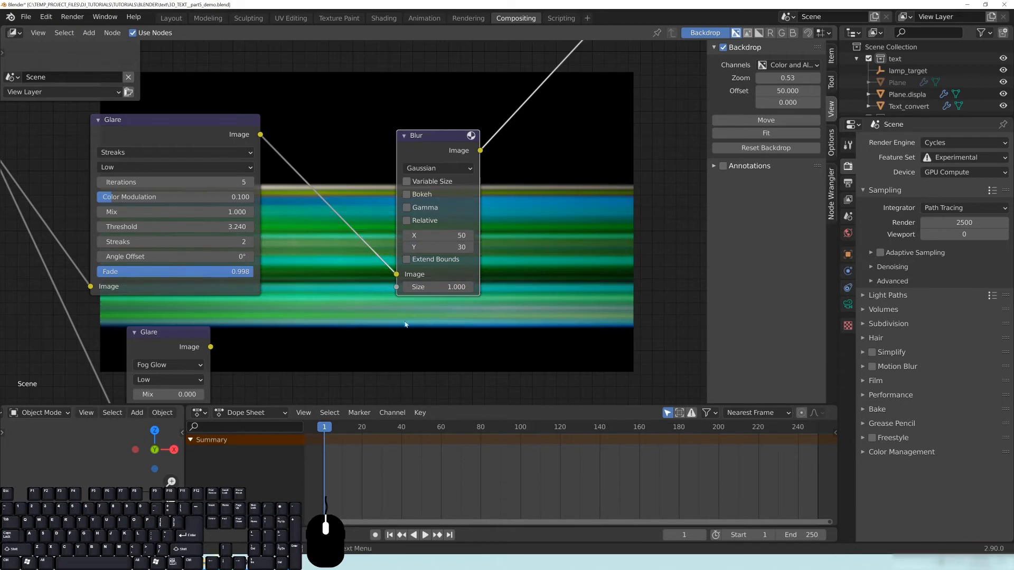
drag(435, 141, 352, 134)
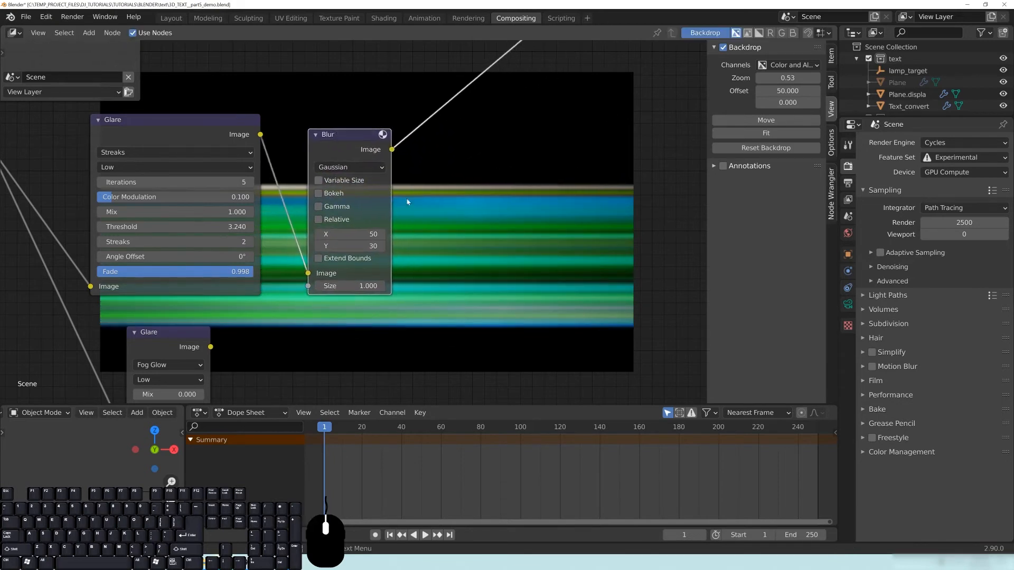
mouse_move(351, 147)
mouse_down()
mouse_move(387, 141)
mouse_move(365, 142)
mouse_up()
Set the Streaks Glare node's quality to High and shift the Blur node to inspect the blurred streaks
click(144, 167)
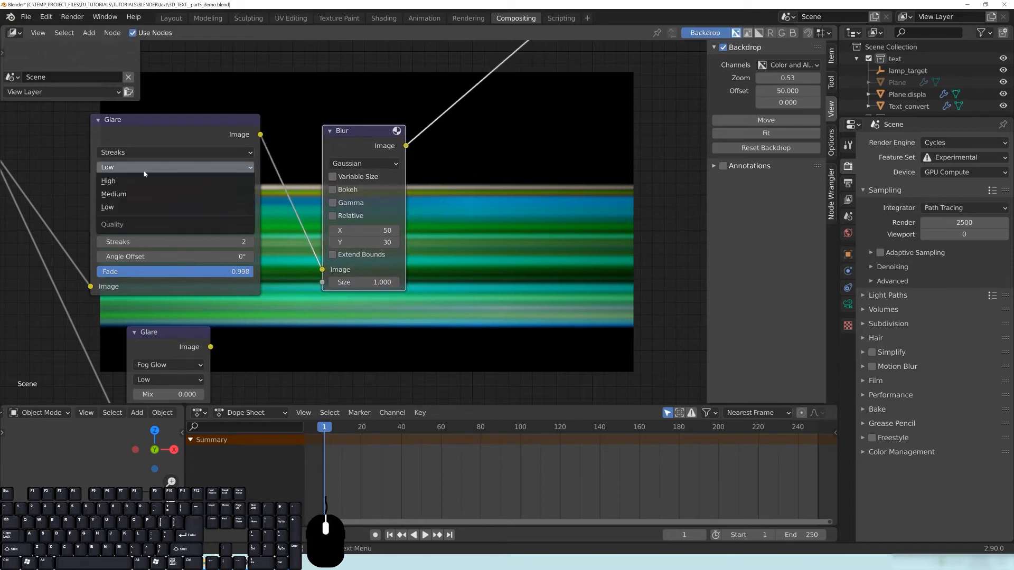
click(150, 181)
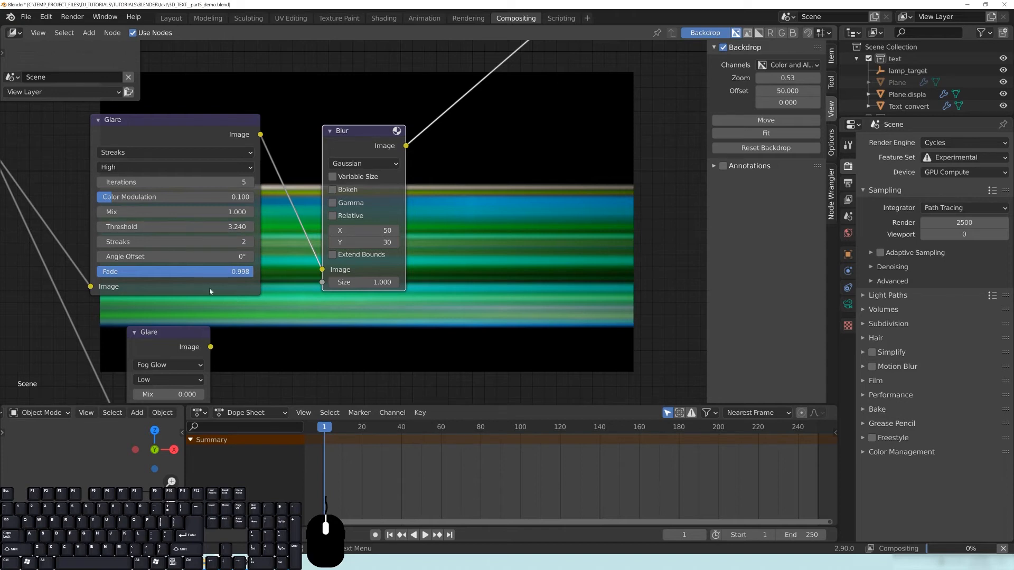
drag(357, 135, 336, 121)
middle_drag(481, 232, 511, 209)
drag(194, 317, 230, 319)
middle_drag(534, 219, 334, 196)
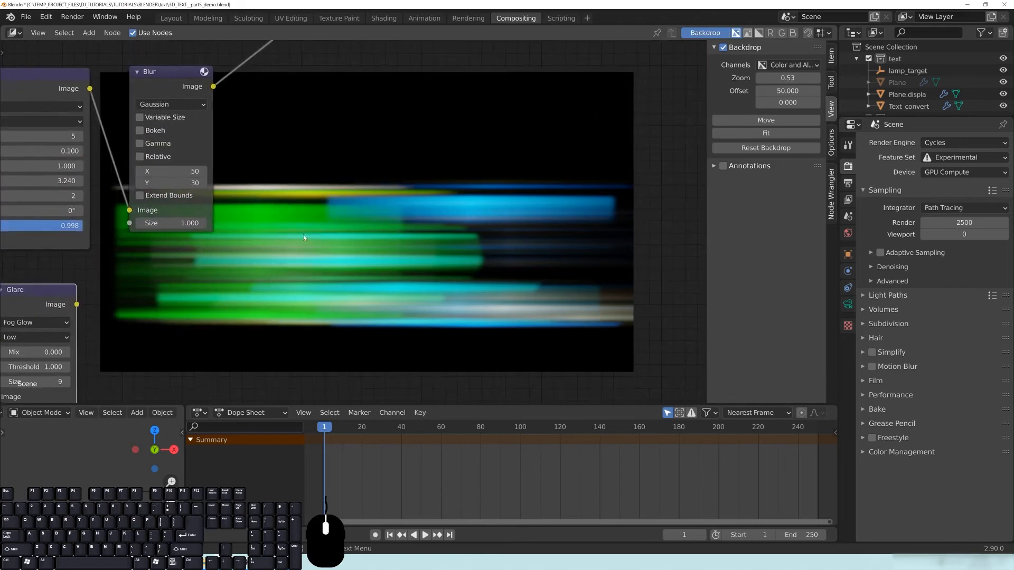
Rearrange the render image and Fog Glow Glare nodes below the streak nodes and preview the Fog Glow output
scroll(321, 216, down, 6)
middle_drag(354, 249, 492, 273)
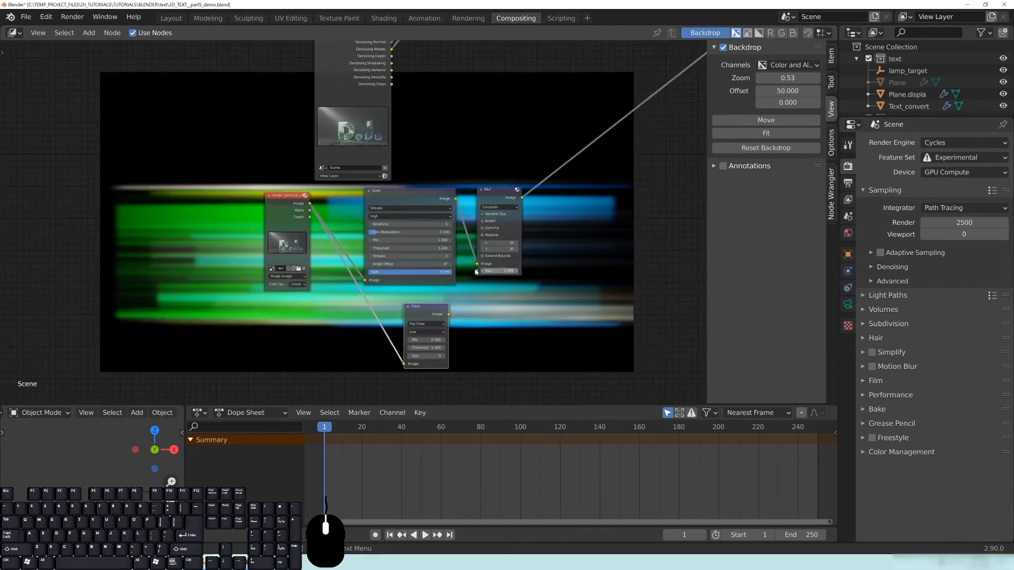
drag(284, 199, 249, 278)
middle_drag(503, 322, 546, 247)
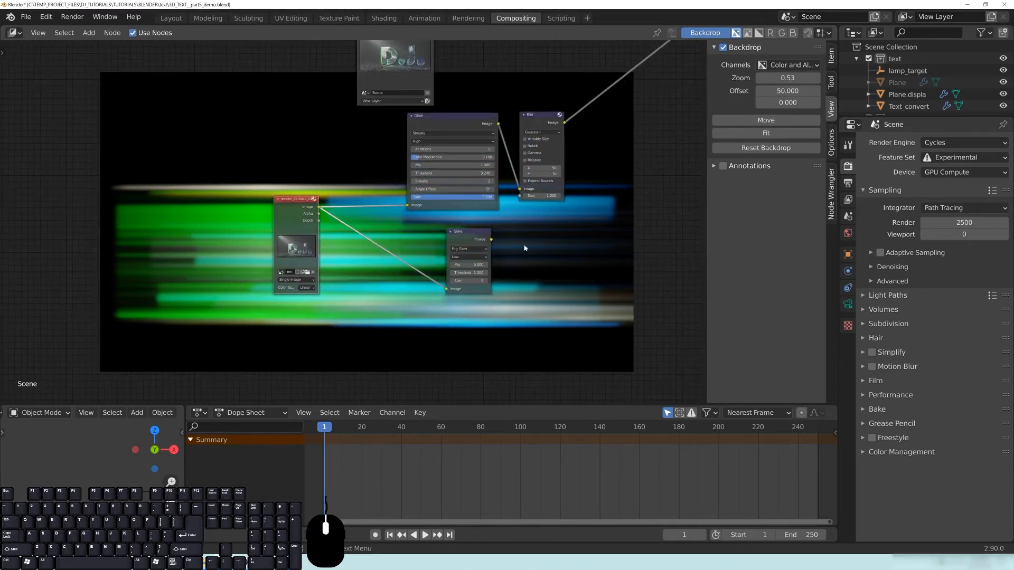
drag(470, 239, 419, 250)
ctrl+shift+click(426, 252)
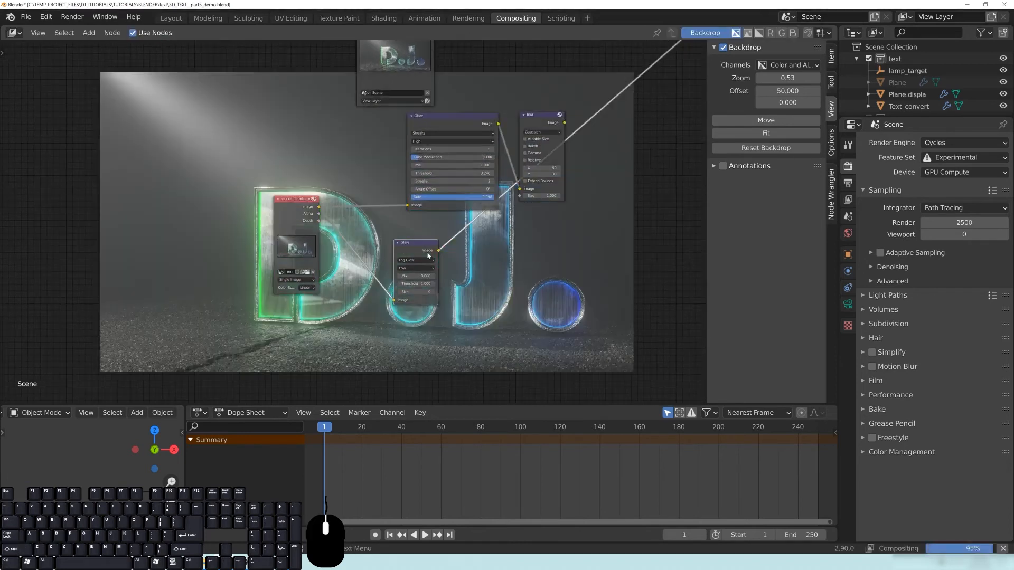
Reposition the render image, Streaks Glare, Blur and Fog Glow nodes to free space on their output side
drag(298, 205, 232, 210)
scroll(262, 185, up, 1)
drag(474, 108, 326, 120)
drag(581, 100, 422, 128)
drag(397, 253, 402, 271)
middle_drag(520, 261, 451, 270)
Add a Mix color node after the Fog Glow Glare, with Fog Glow feeding its first image input and the Blur output its second
key(shift+a)
mouse_move(455, 246)
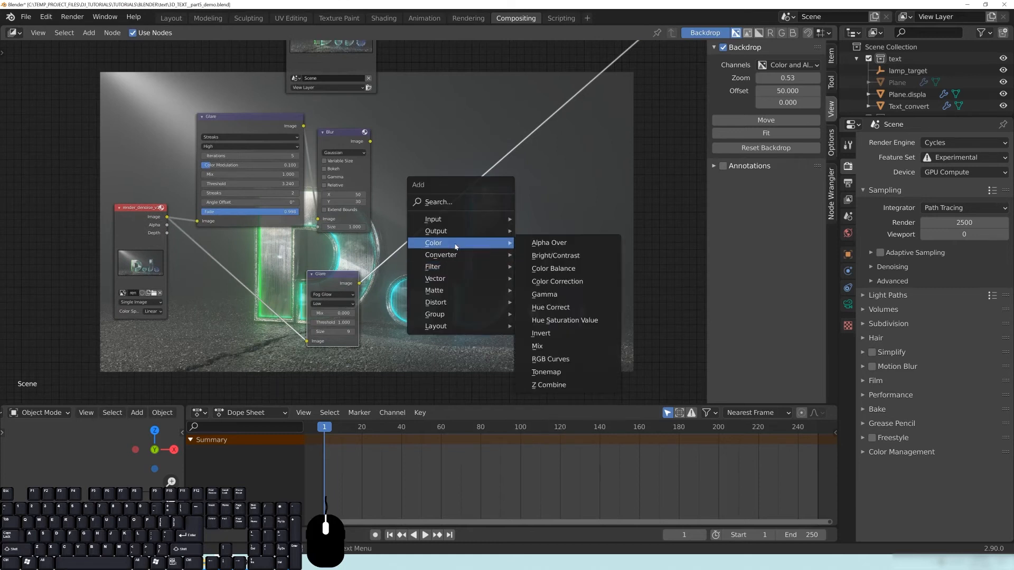
click(537, 346)
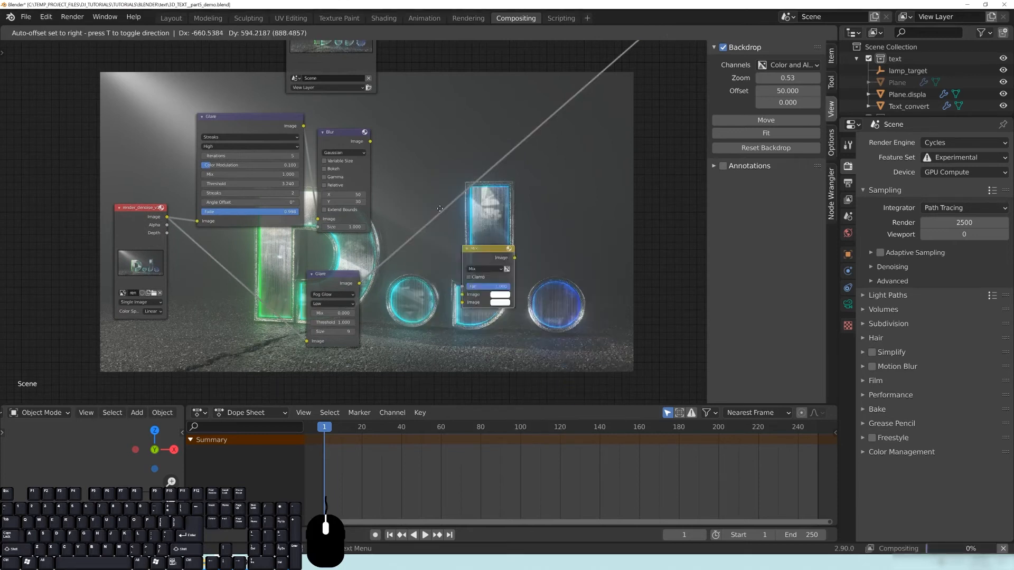
click(461, 226)
click(473, 238)
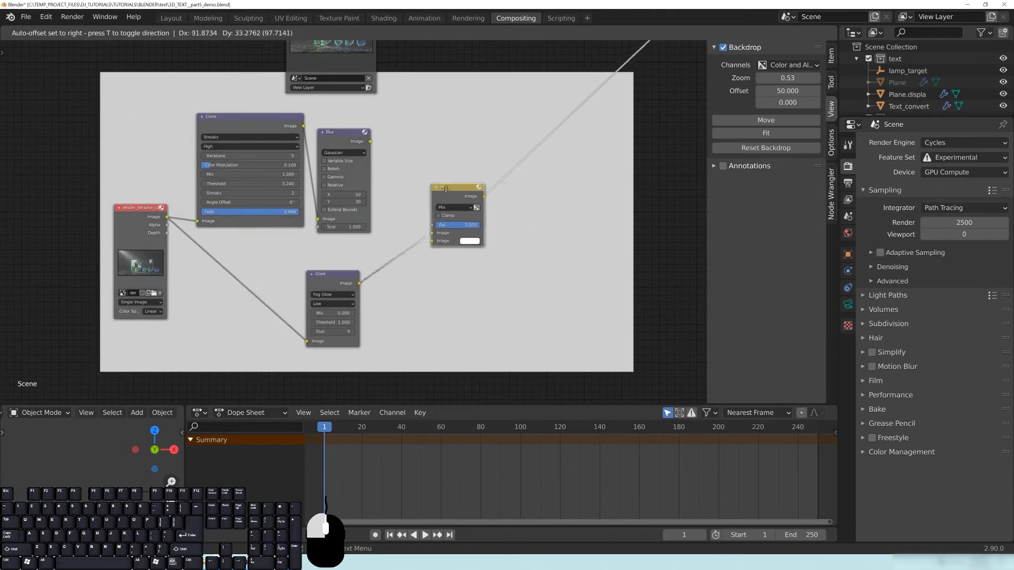
drag(370, 141, 428, 251)
drag(450, 209, 463, 187)
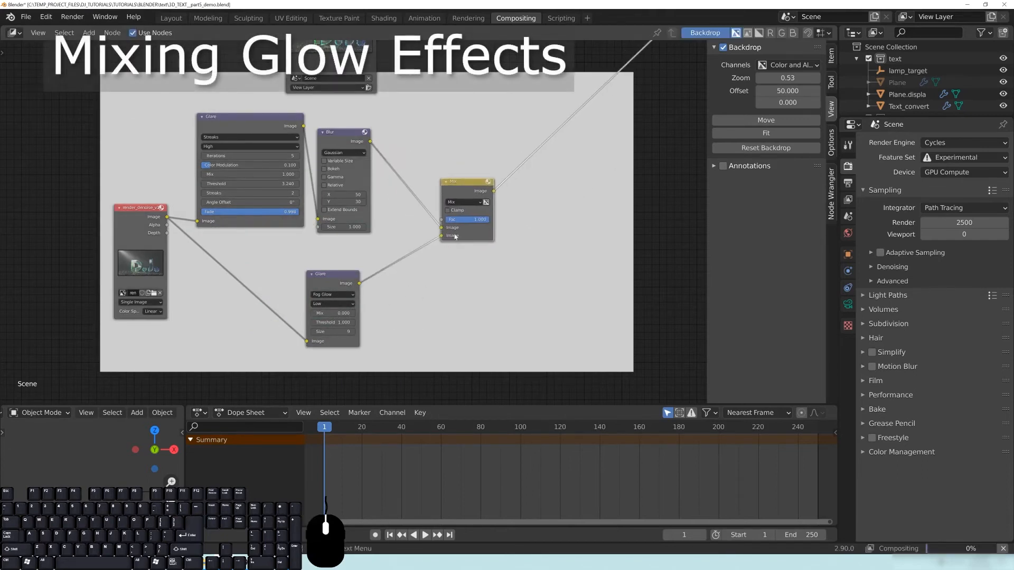
drag(441, 228, 441, 235)
Rearrange the nodes so the Fog Glow Glare sits above and the Streaks Glare and Blur sit below, all feeding the Mix node
middle_drag(386, 270, 402, 251)
drag(365, 260, 426, 196)
drag(370, 122, 365, 286)
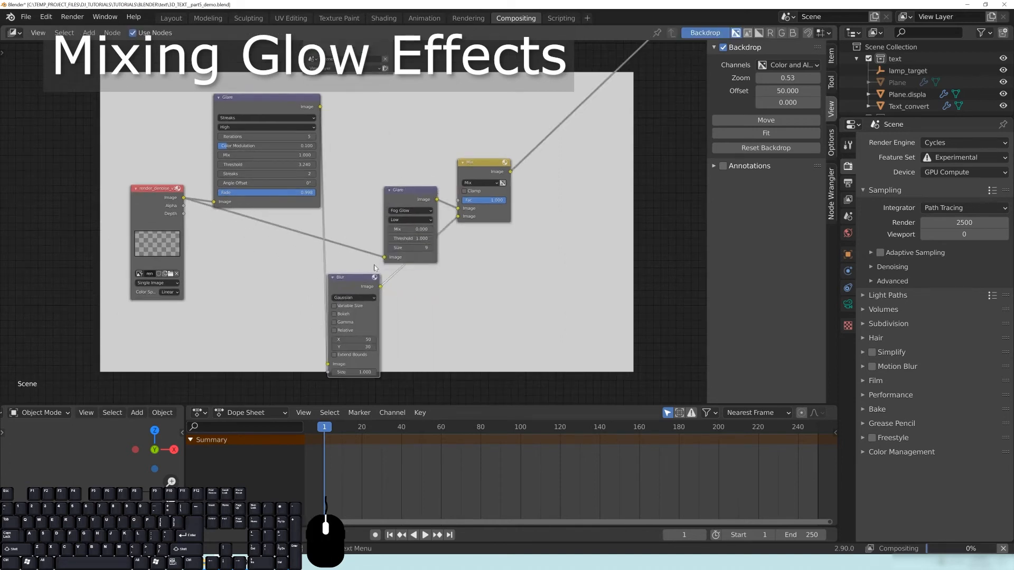
drag(265, 106, 248, 285)
drag(412, 190, 308, 163)
drag(482, 171, 475, 181)
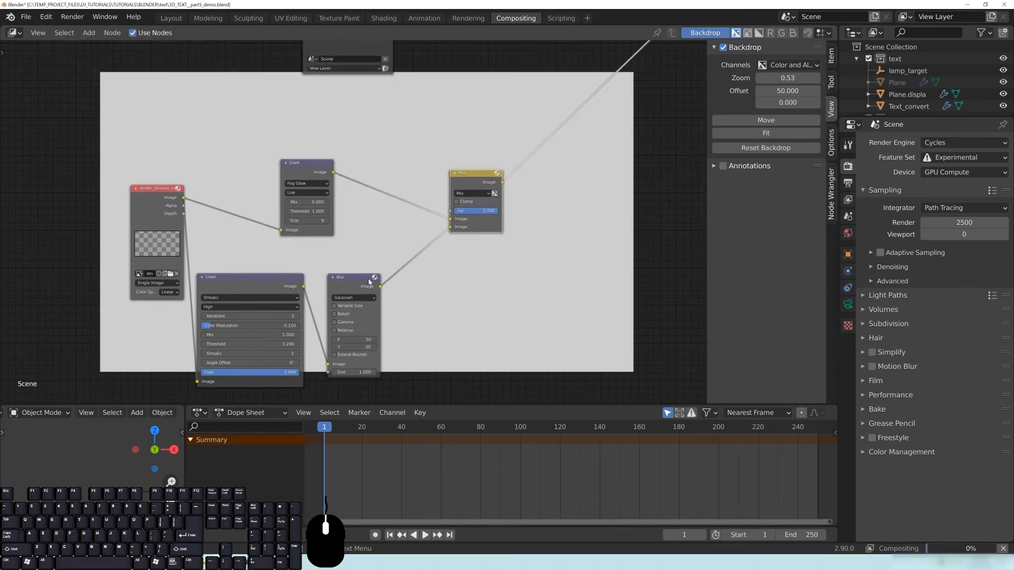
drag(357, 282, 368, 261)
drag(306, 163, 277, 156)
drag(243, 276, 263, 255)
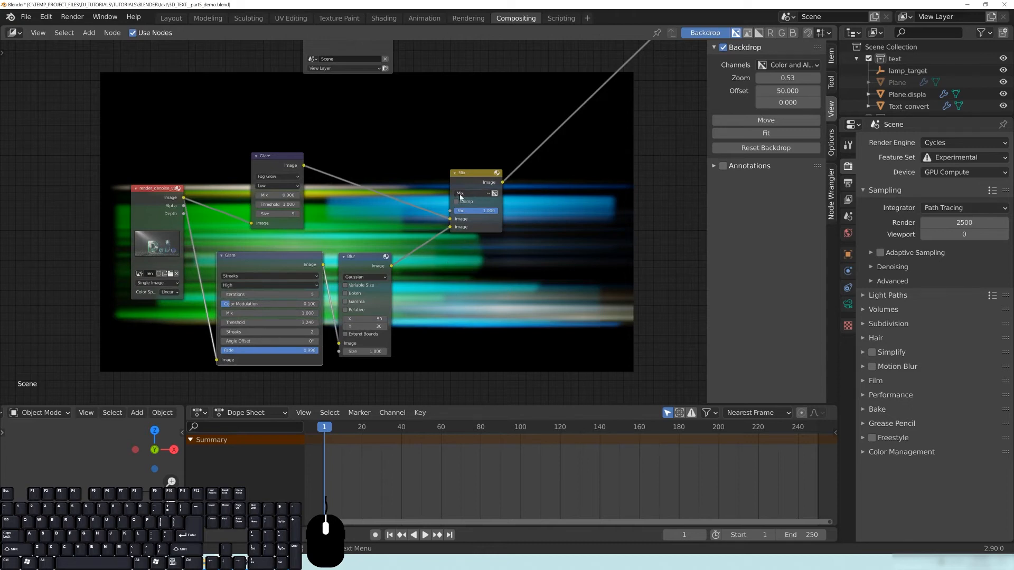
Set the Mix node's blending mode to Screen and move the node farther from the Glare and Blur nodes
scroll(470, 197, up, 3)
drag(505, 160, 451, 158)
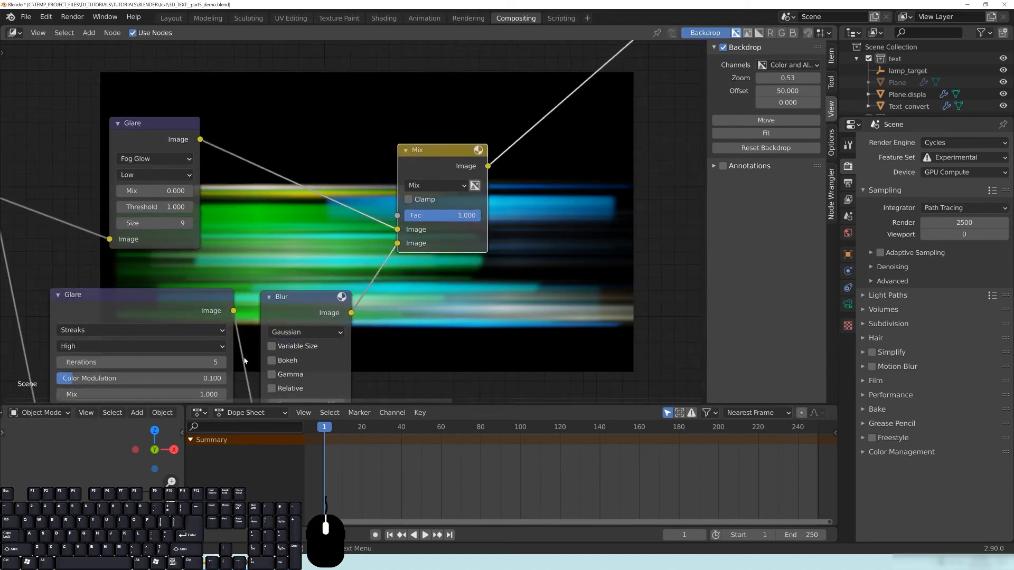
click(426, 185)
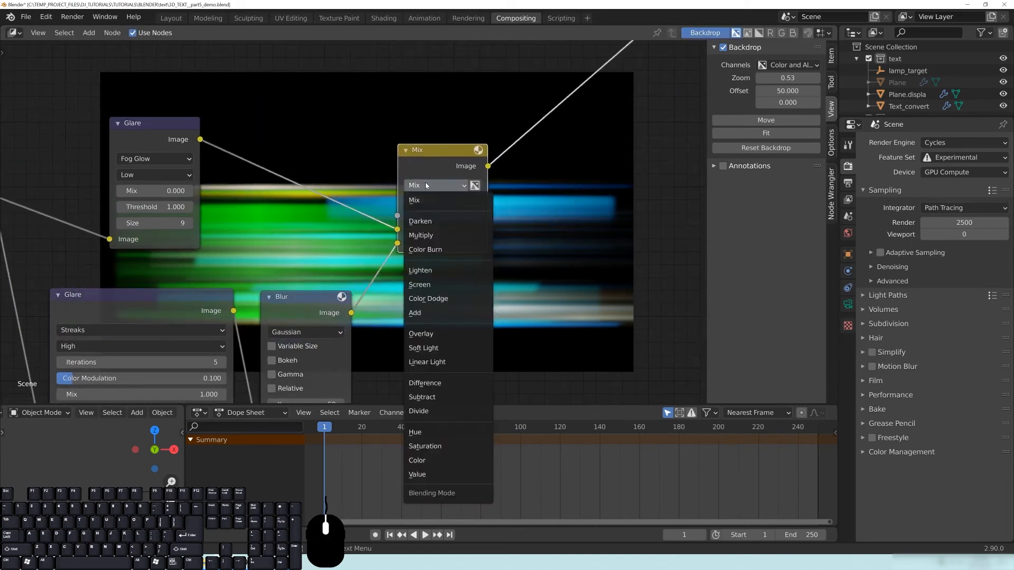
click(425, 184)
click(414, 186)
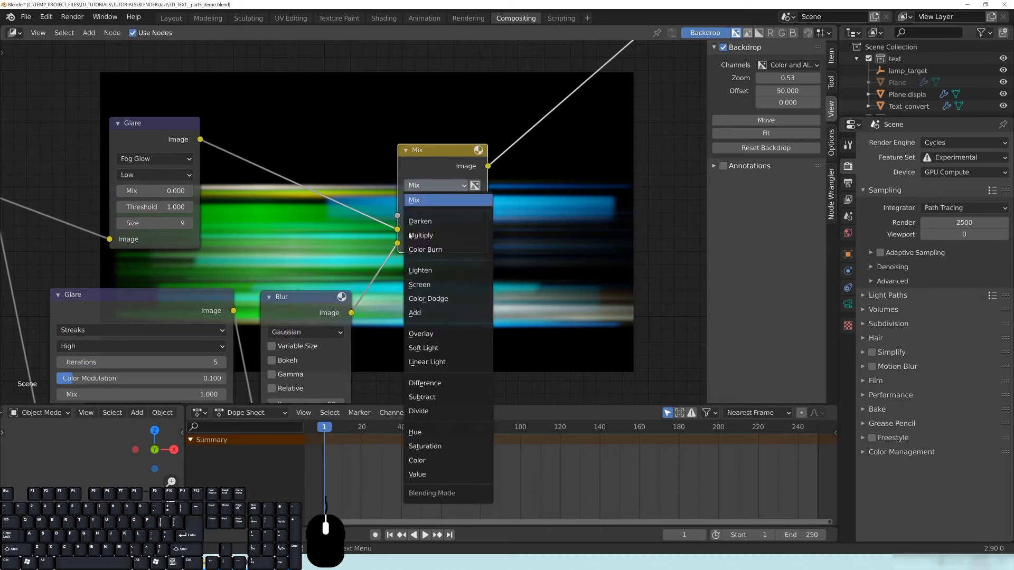
click(423, 287)
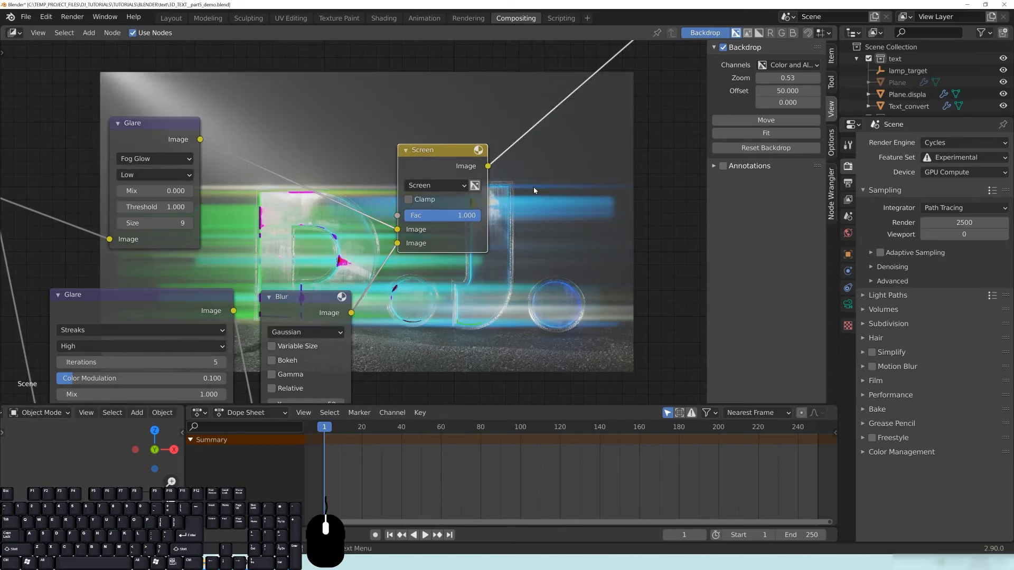
drag(475, 150, 616, 146)
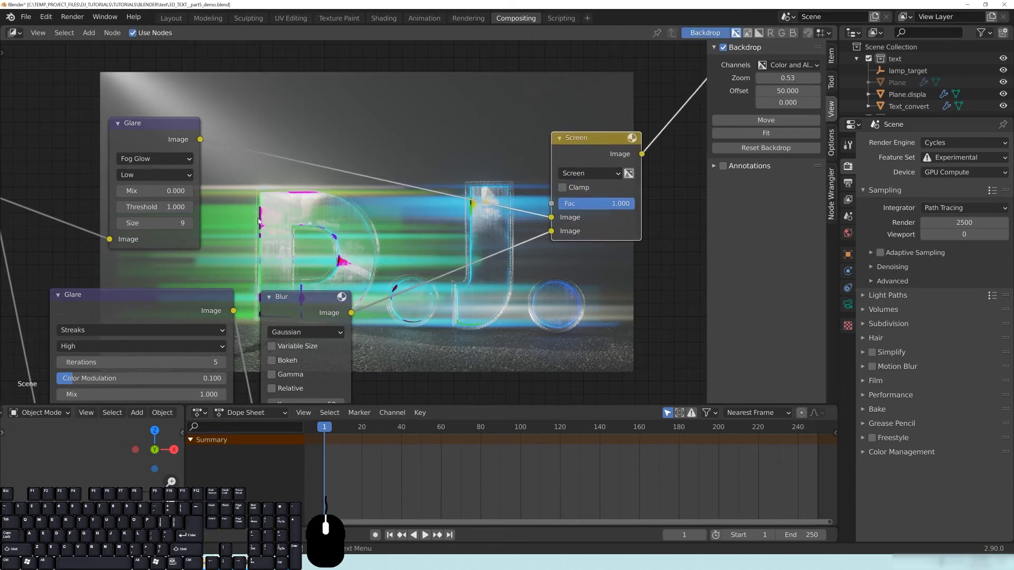
Inspect the color artifacts on the letters and insert a Mix color node between the Fog Glow Glare and the Screen node
middle_drag(374, 284, 261, 219)
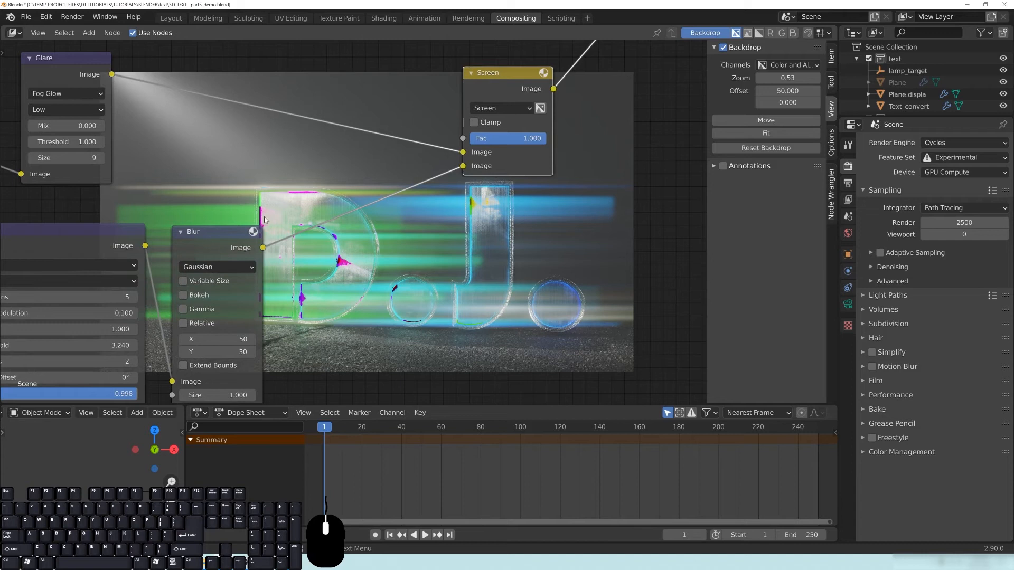
middle_drag(300, 256, 275, 233)
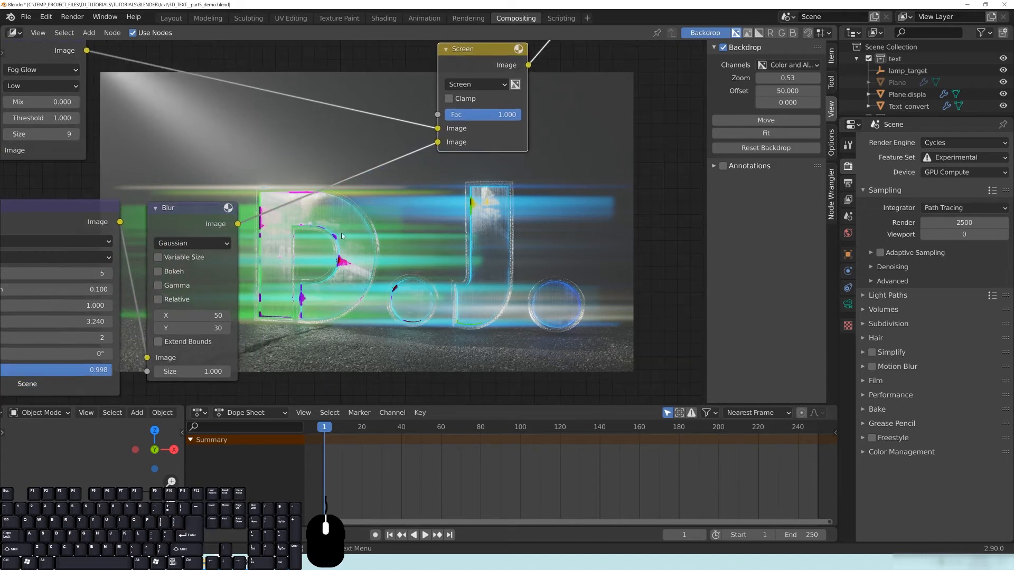
middle_drag(342, 236, 318, 248)
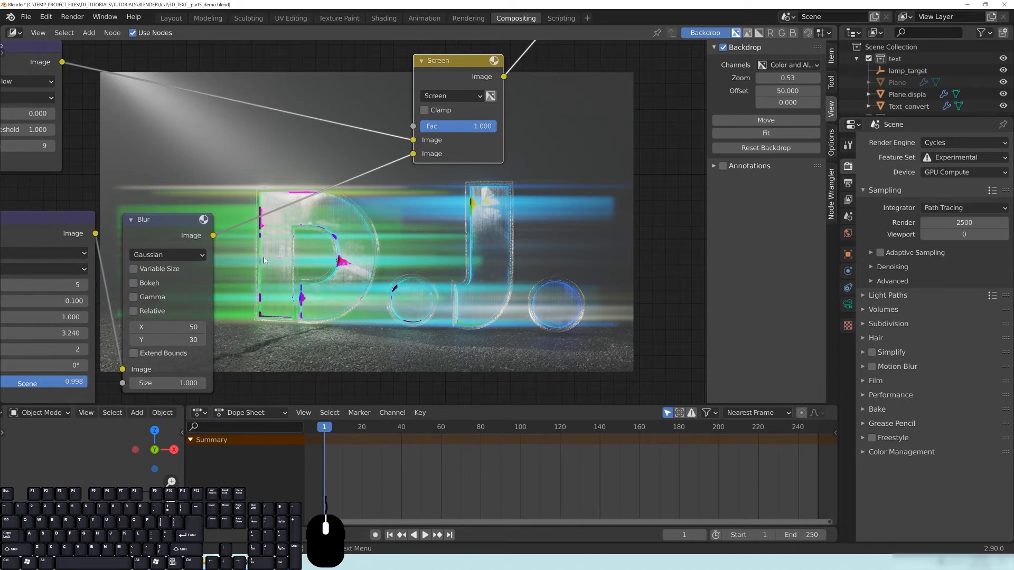
middle_drag(228, 132, 406, 236)
key(shift+a)
mouse_move(307, 249)
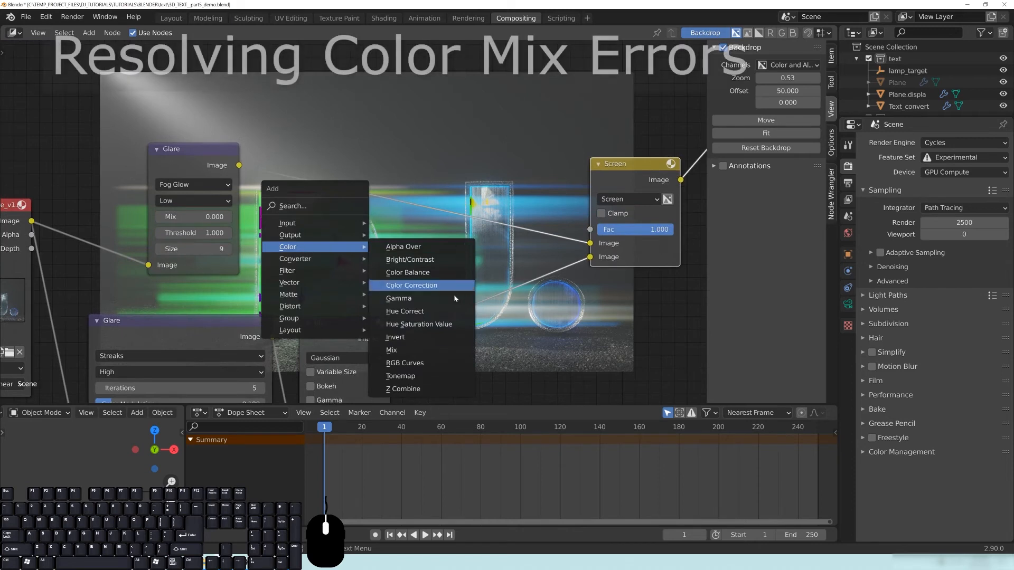
click(391, 350)
click(405, 238)
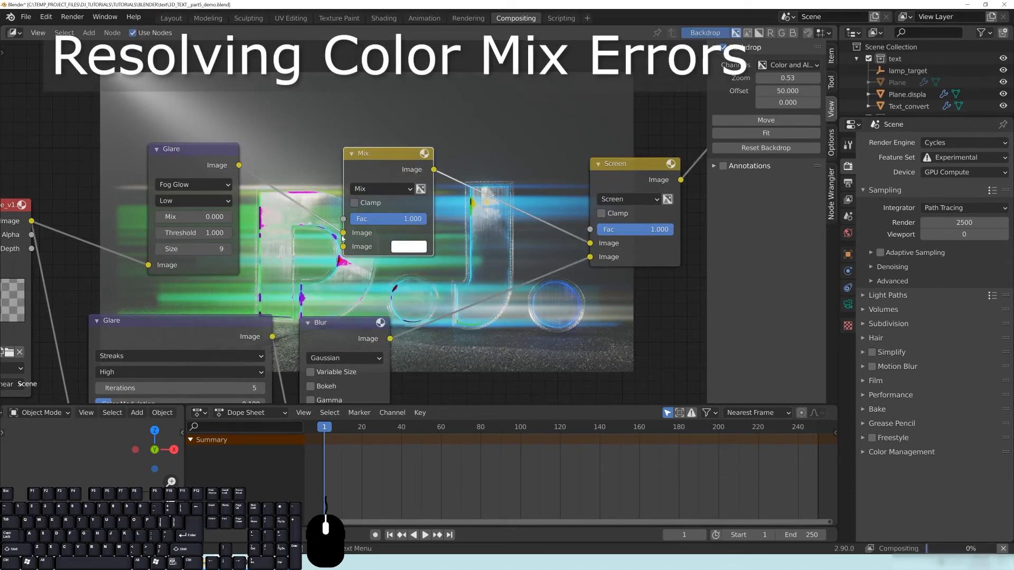
Set the new Mix node's factor to 0 and preview its output, testing a factor of 1 in between
click(410, 224)
text(0)
key(Return)
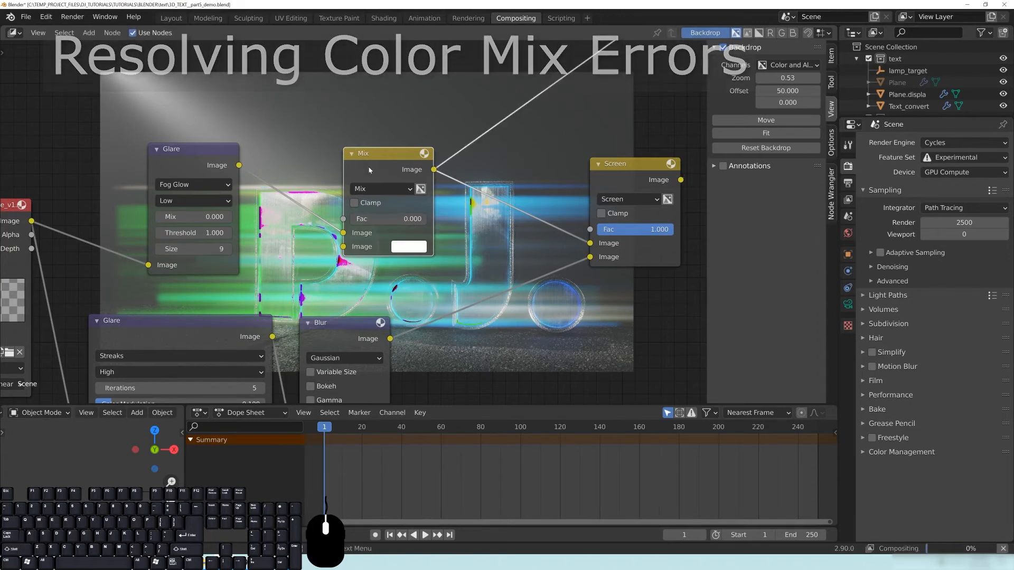
drag(365, 219, 428, 218)
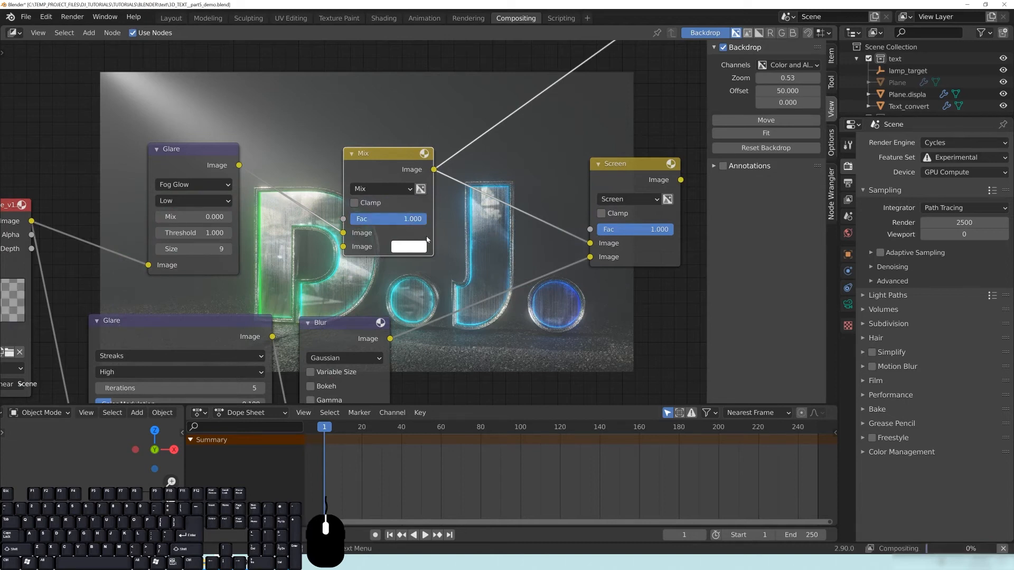
drag(404, 221, 349, 222)
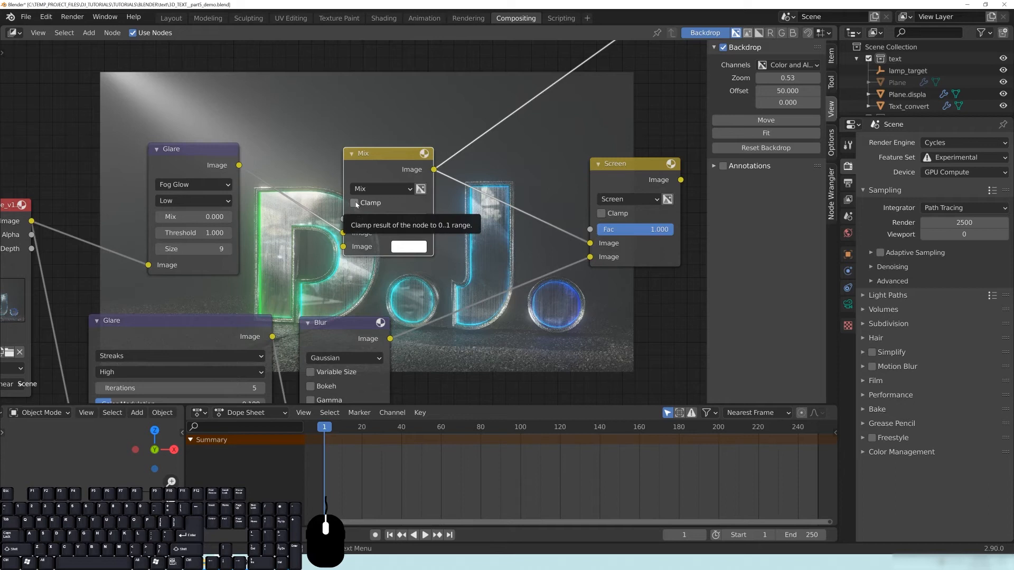
Enable Clamp on the Mix node, comparing the image with and without it, and move the Fog Glow Glare farther away
click(354, 203)
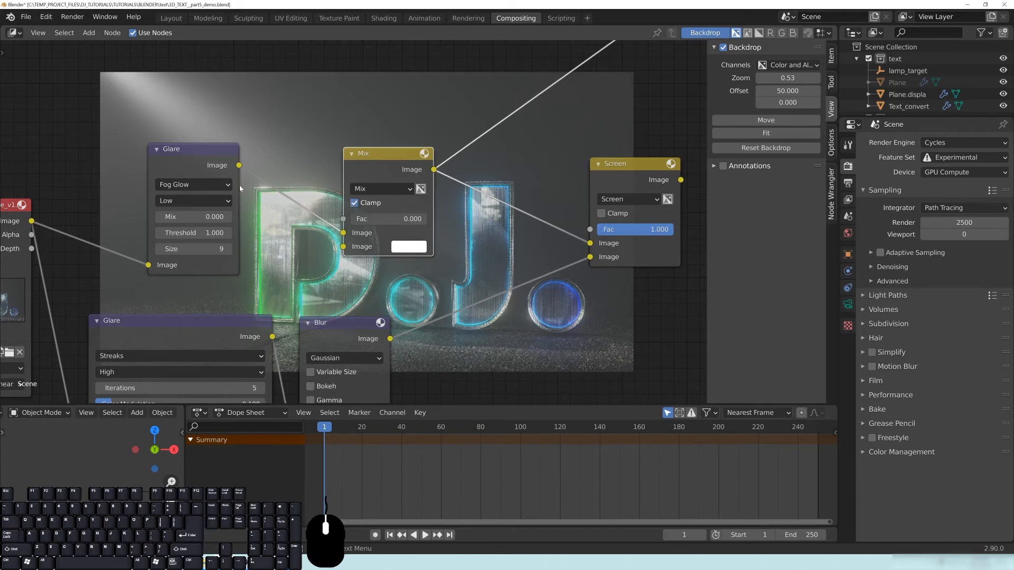
drag(213, 156, 164, 176)
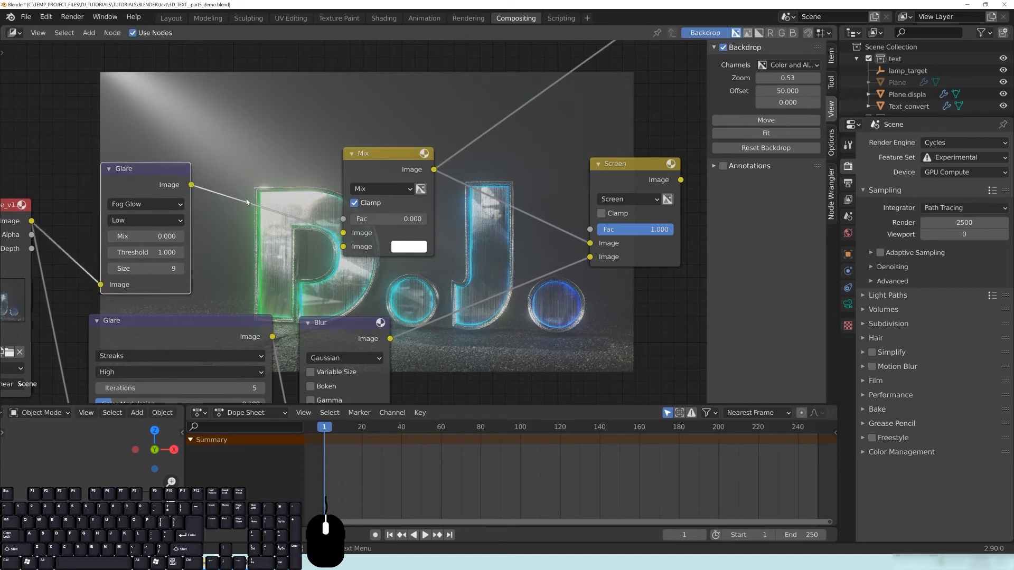
click(354, 203)
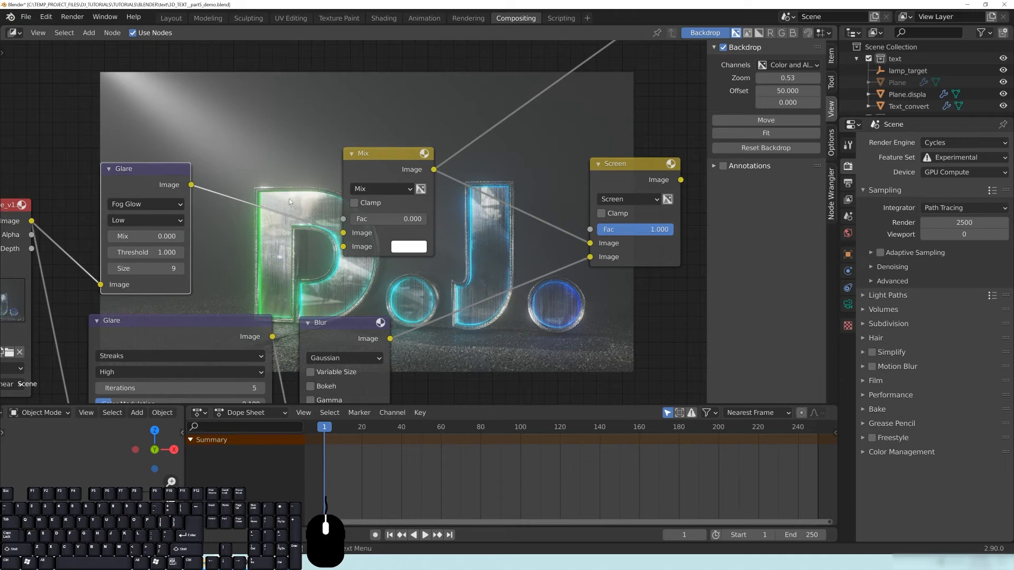
click(354, 203)
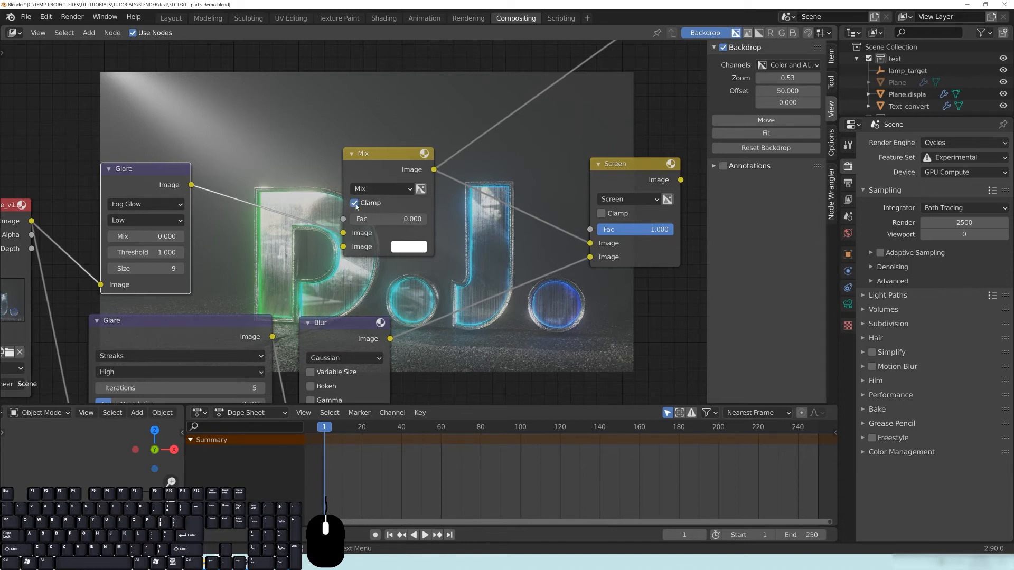
Reposition the clamped Mix, Blur and Screen nodes to leave room between the Blur and Screen nodes
drag(382, 154, 349, 152)
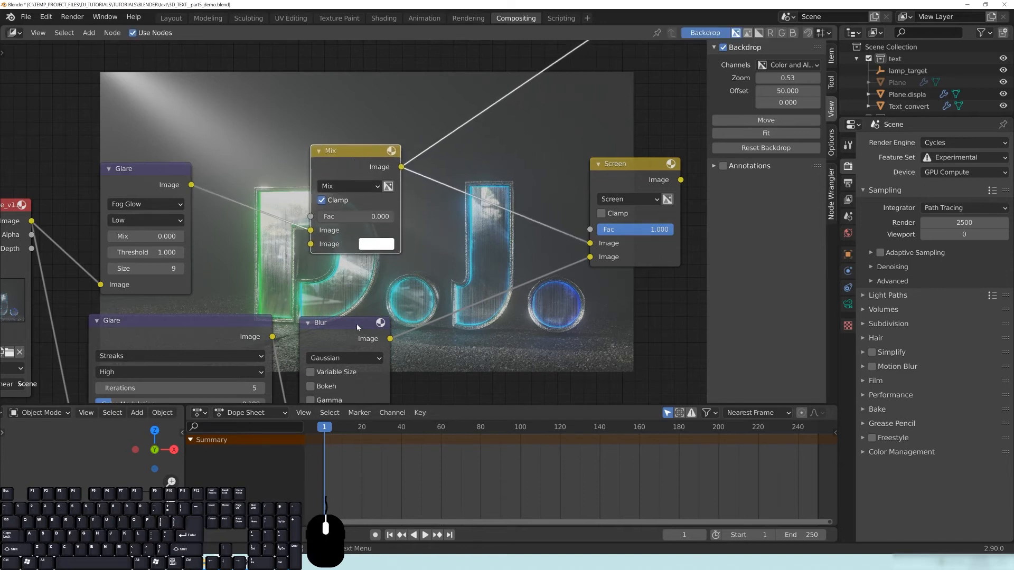
drag(360, 324, 362, 310)
drag(351, 160, 366, 164)
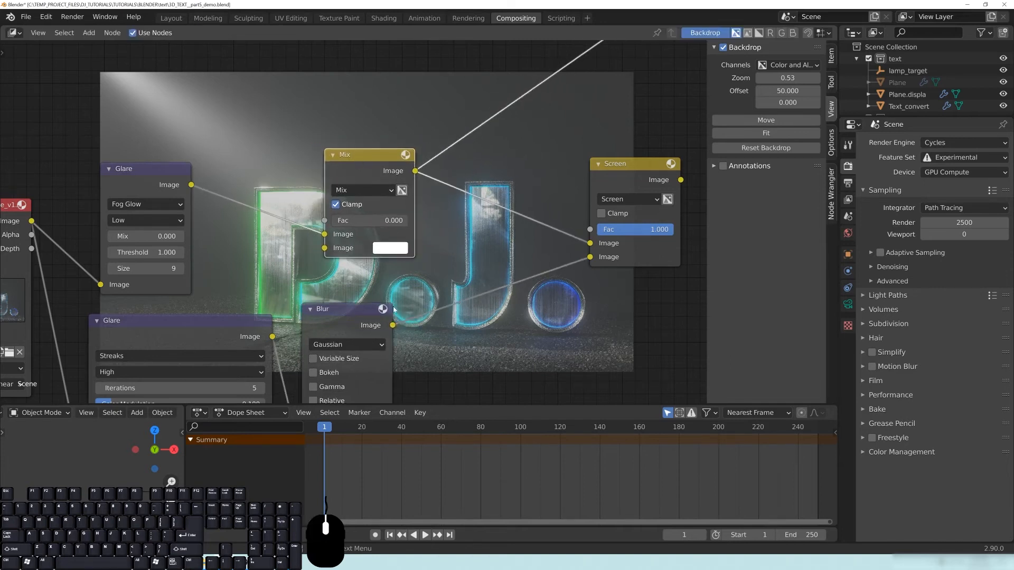
drag(355, 314, 367, 314)
drag(373, 157, 359, 158)
middle_drag(432, 267, 346, 230)
drag(559, 132, 577, 135)
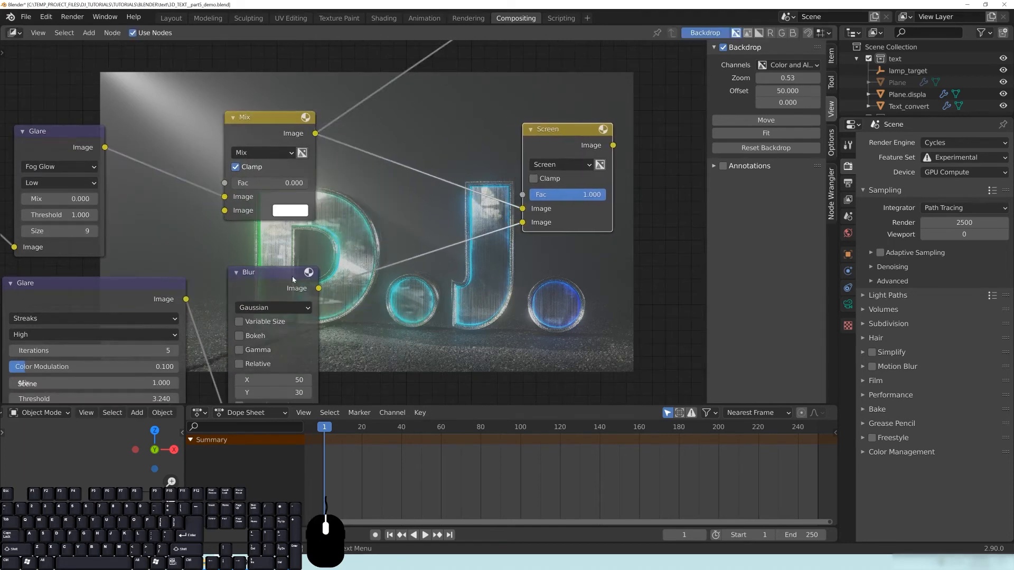
drag(293, 278, 283, 279)
Preview the Screen node's output, shift the node slightly and inspect the letters for remaining color artifacts
middle_drag(401, 230, 332, 240)
ctrl+shift+click(527, 152)
drag(524, 151, 496, 144)
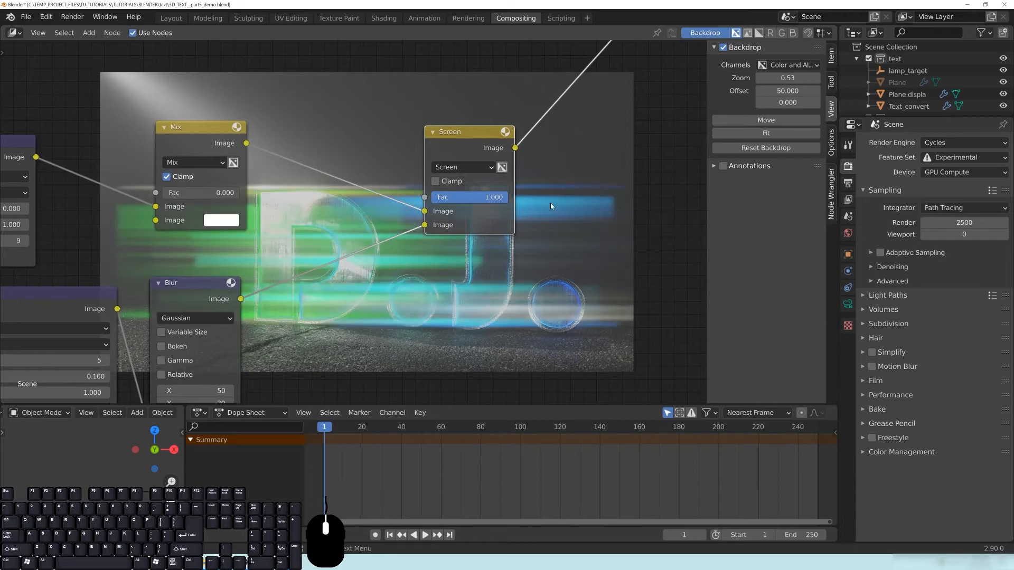
middle_drag(324, 242, 301, 209)
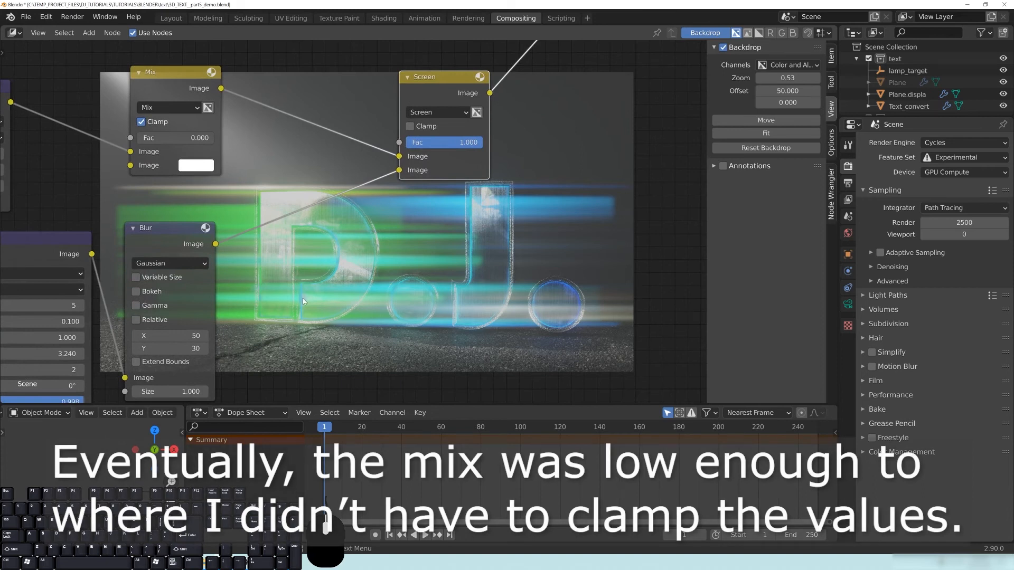
Duplicate the clamped Mix node and insert the copy between the Blur and Screen nodes
click(154, 78)
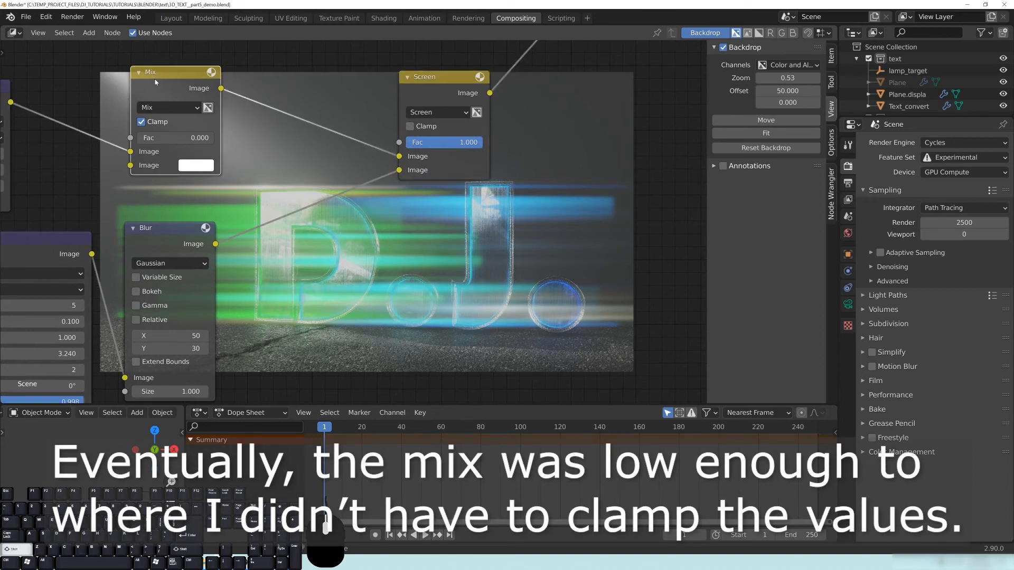
key(shift+d)
click(312, 211)
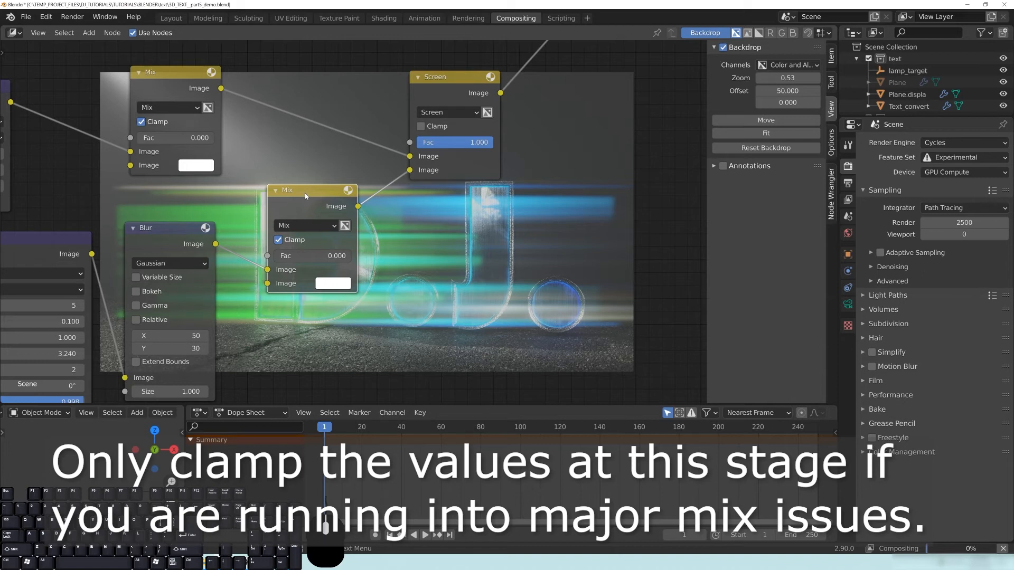
Try a Screen node factor of 0.01 and then 0.05 to compare the streak intensity
middle_drag(502, 210, 398, 281)
click(356, 215)
text(.01)
key(Return)
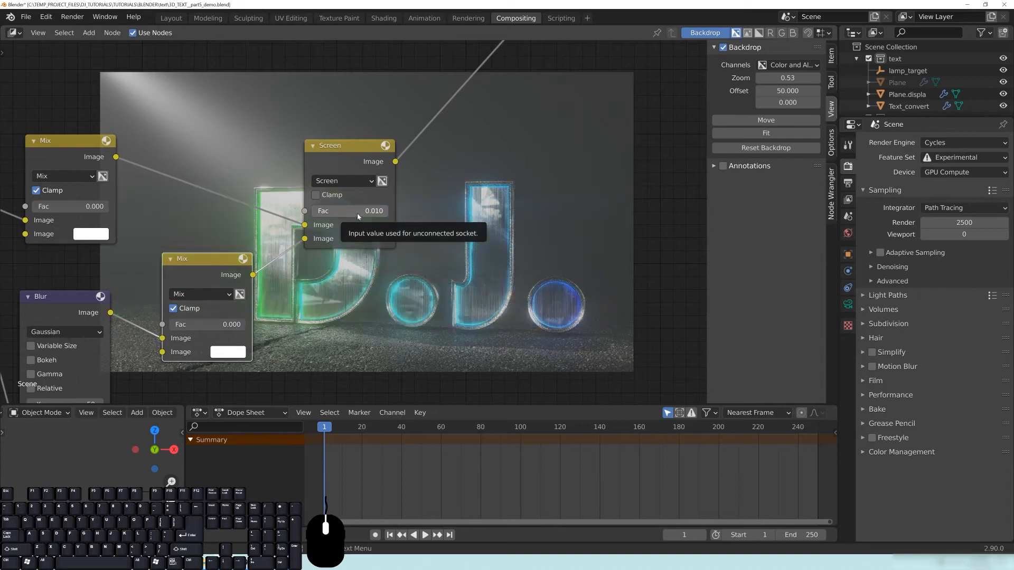
click(353, 213)
text(.05)
key(Return)
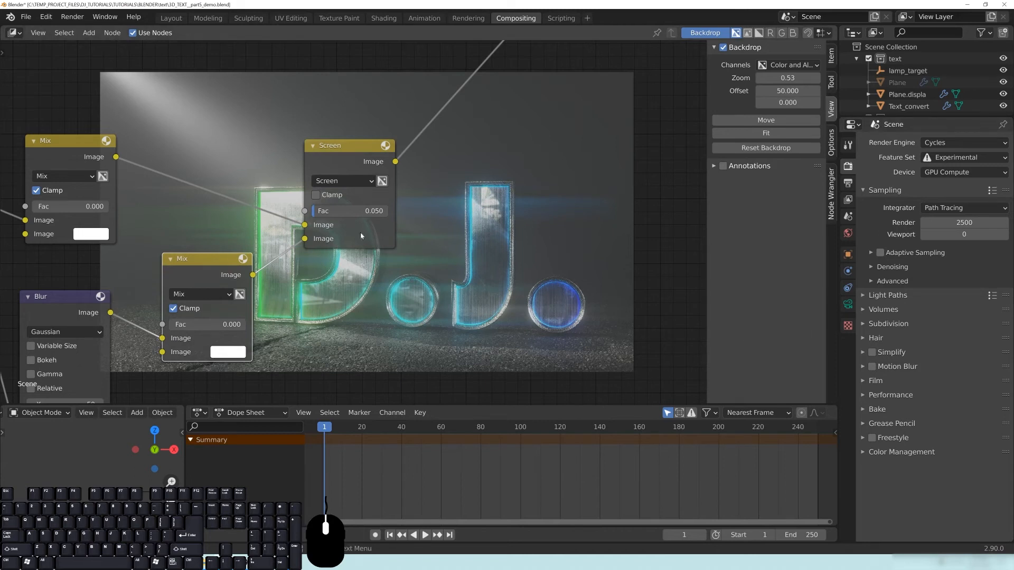
Move the Screen node and the duplicated Mix node clear of the letters so the blended image can be judged
drag(333, 152, 394, 139)
middle_drag(321, 327, 393, 252)
middle_drag(415, 216, 397, 231)
drag(265, 212, 259, 285)
middle_drag(334, 223, 287, 284)
mouse_move(235, 244)
middle_down()
mouse_move(276, 210)
mouse_move(239, 235)
middle_up()
Set the Screen node's factor to 0.015
click(442, 175)
text(0.015)
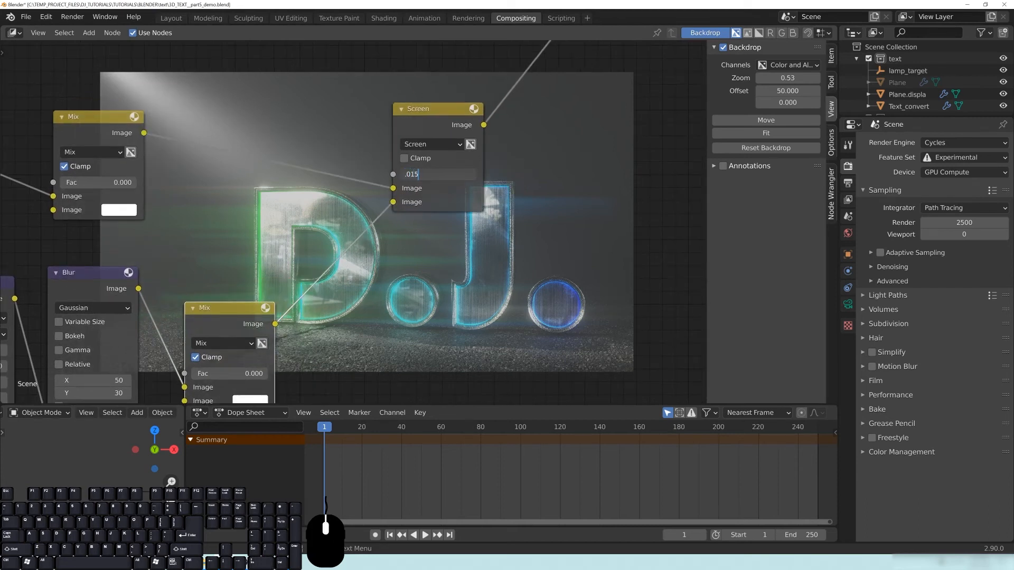
key(Return)
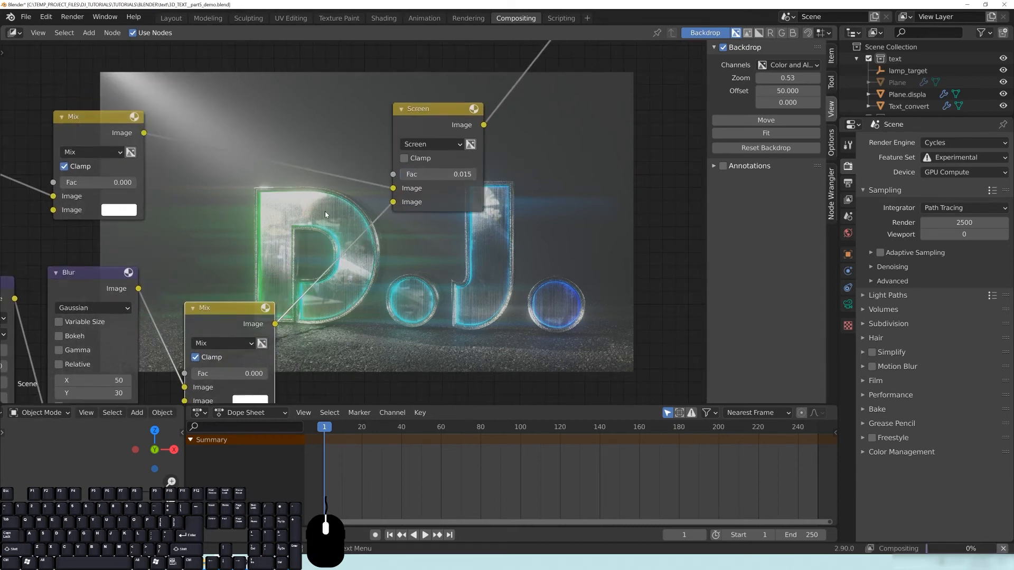
Set the Screen node's factor to 0.005
middle_drag(154, 271, 223, 217)
middle_drag(546, 152, 399, 216)
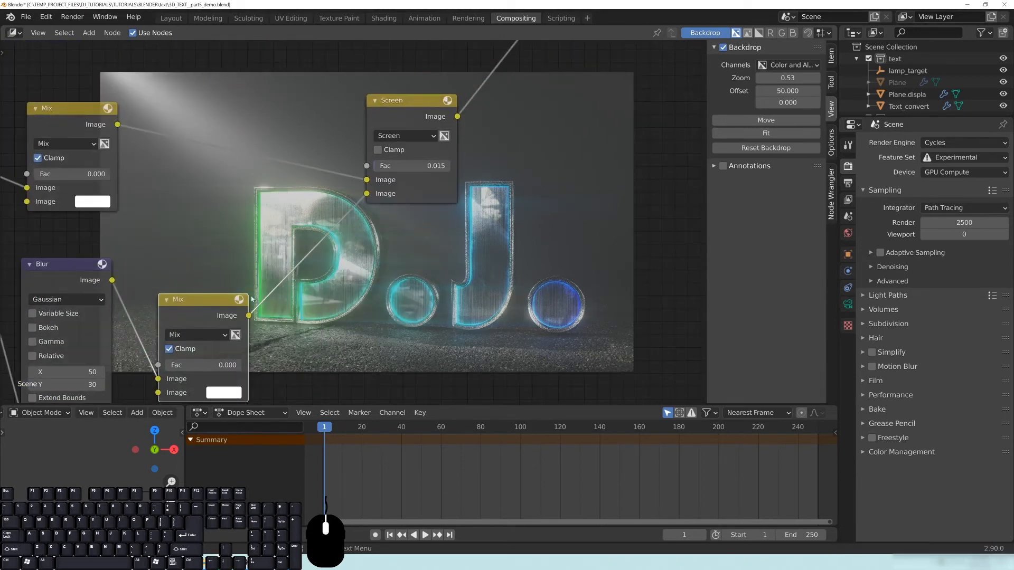
click(381, 165)
text(.0)
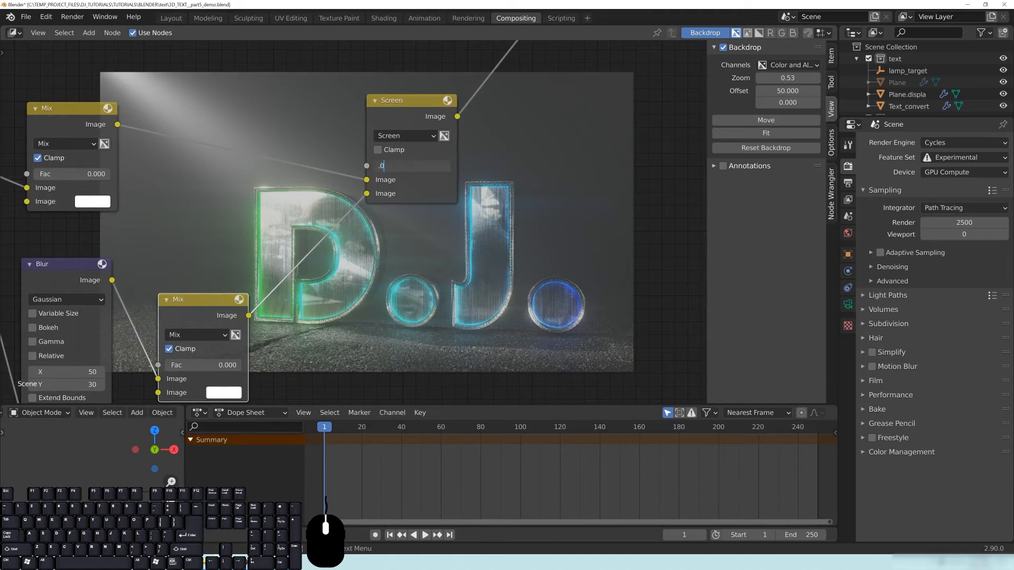
text(05)
key(Return)
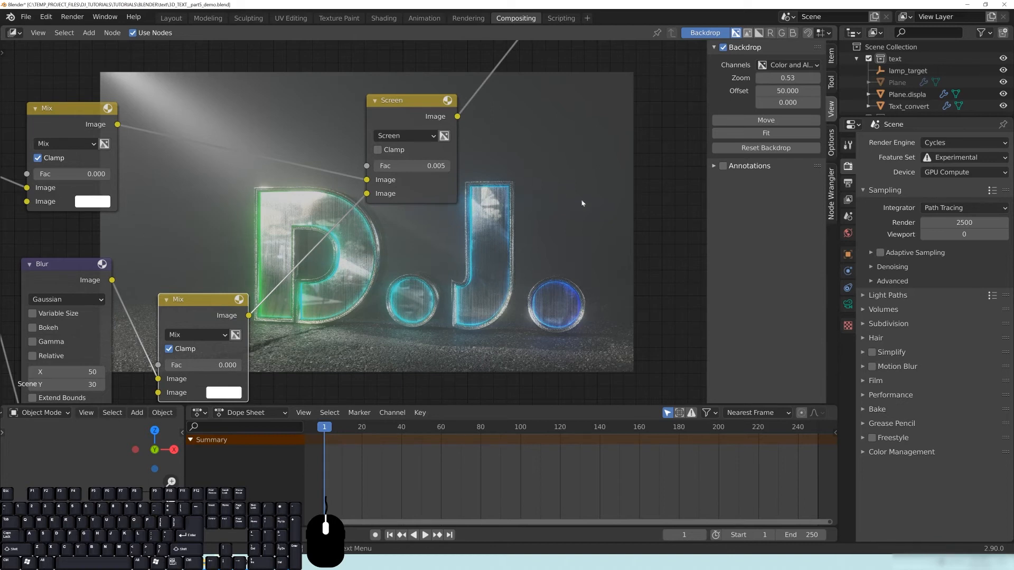
Insert a Lens Distortion node on the Screen node's output link and enable its Fit option
middle_drag(653, 162, 436, 256)
key(shift+a)
mouse_move(375, 240)
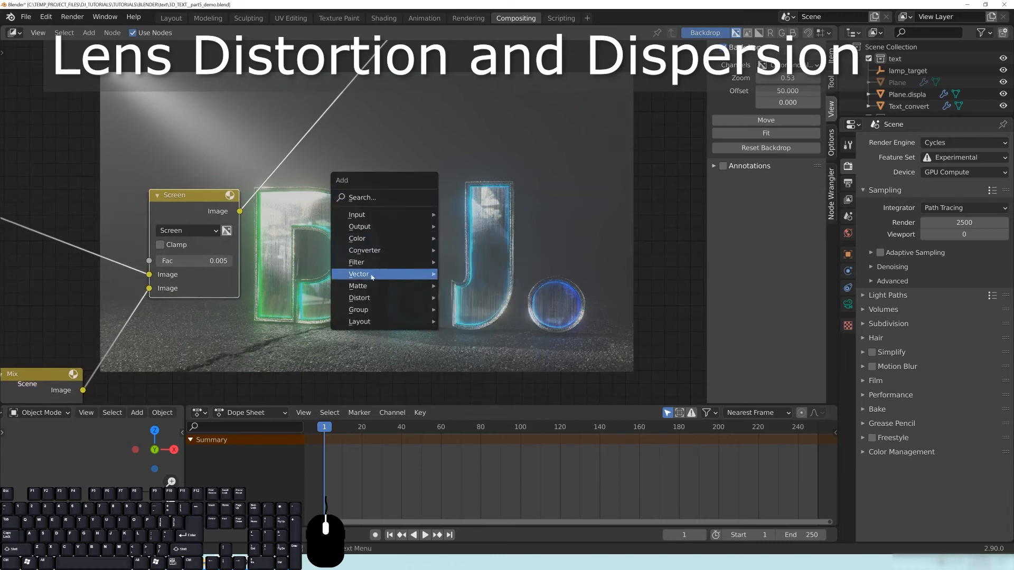
mouse_move(372, 267)
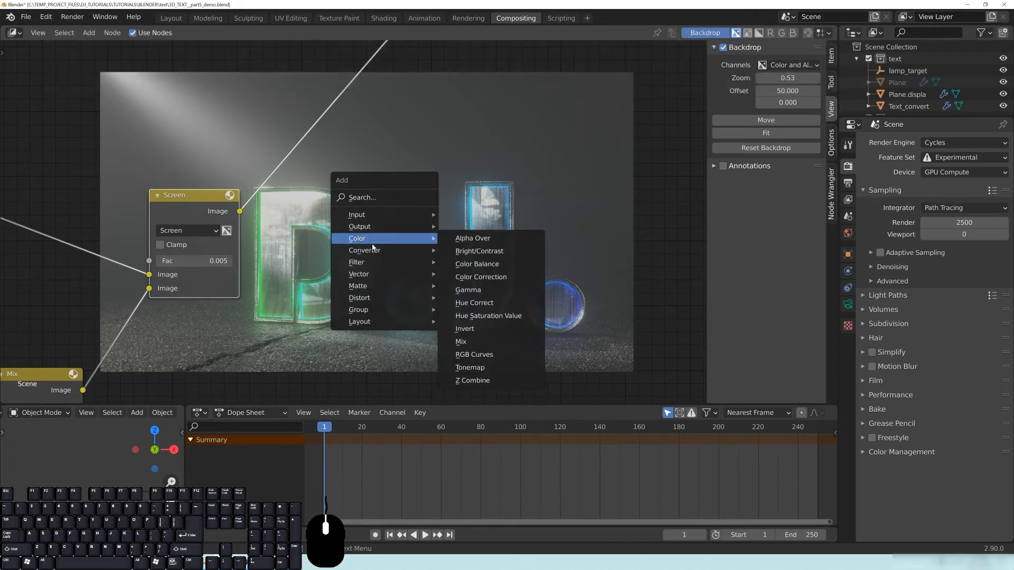
mouse_move(369, 298)
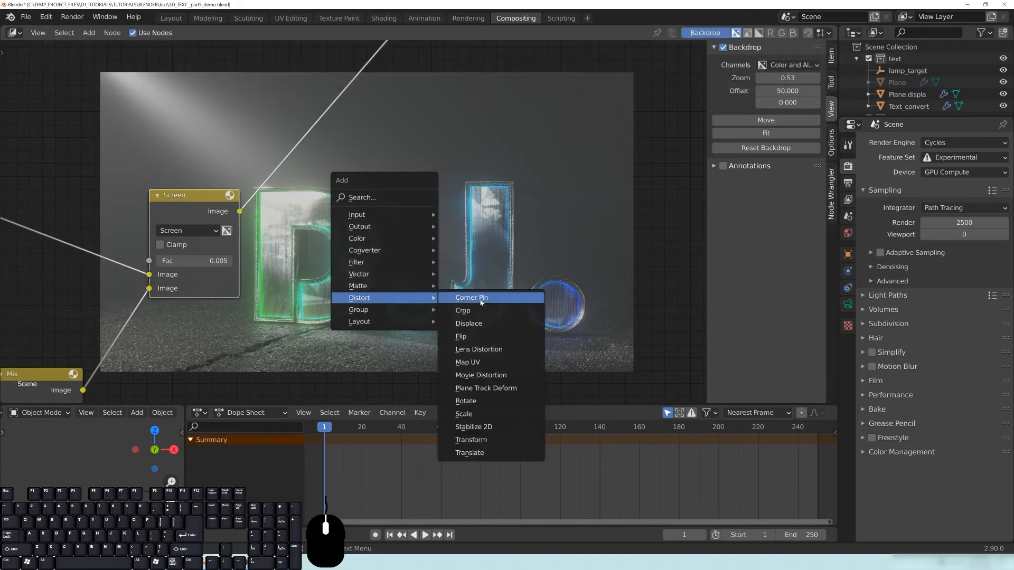
click(478, 349)
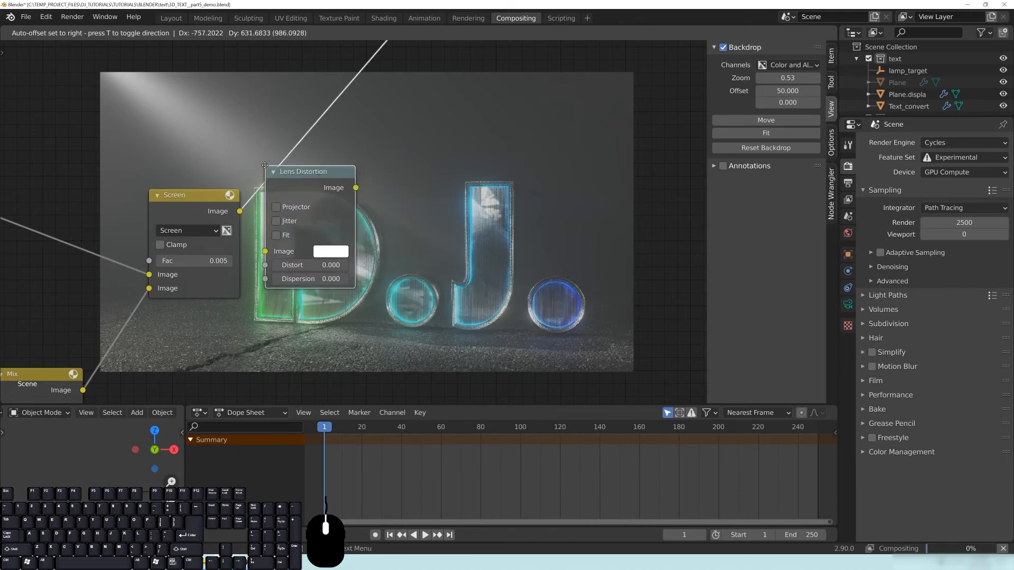
click(291, 165)
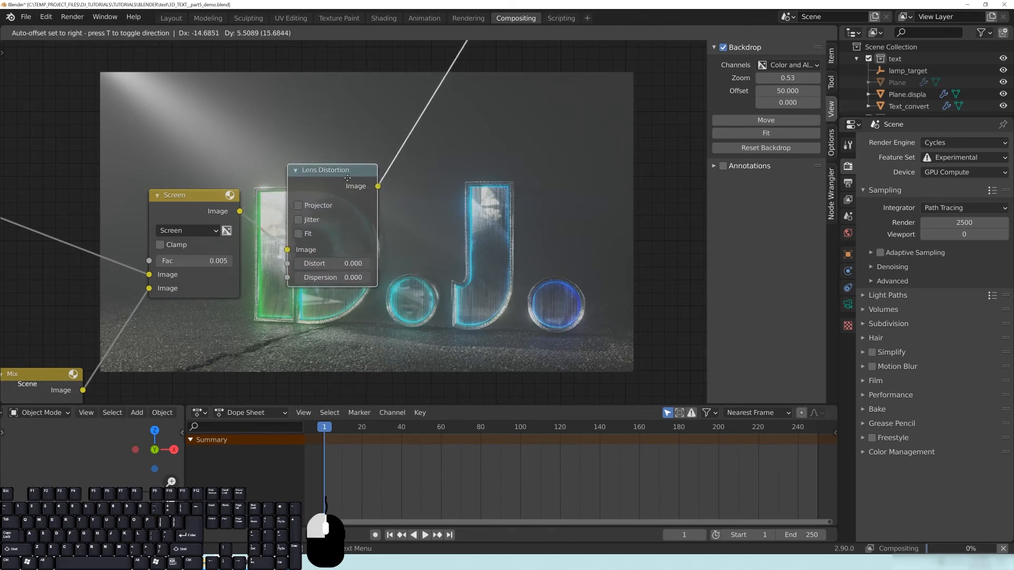
click(297, 234)
drag(328, 174, 395, 188)
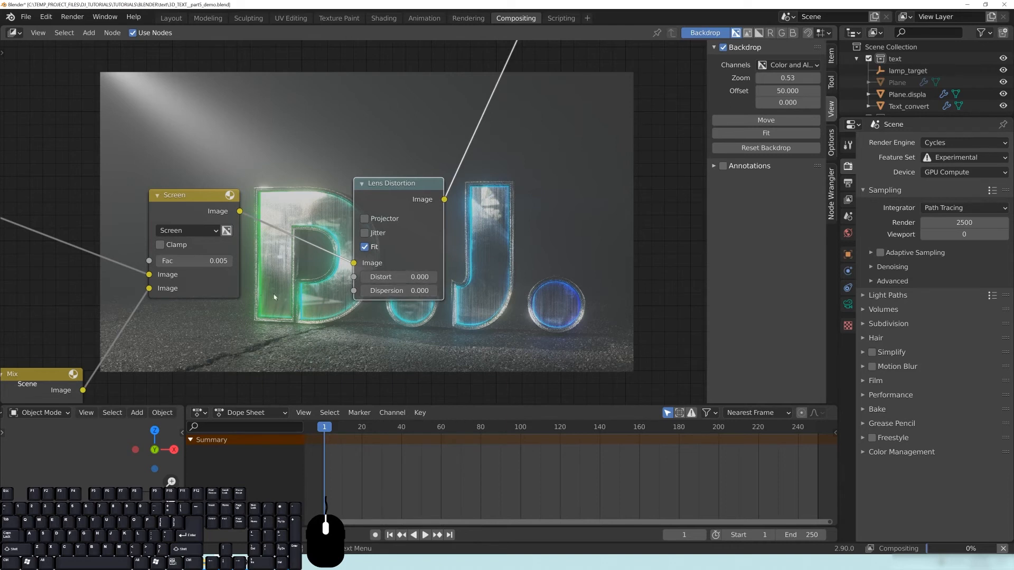
Set the Lens Distortion node's Distort to 0.005 and its Dispersion to 0.01
click(399, 276)
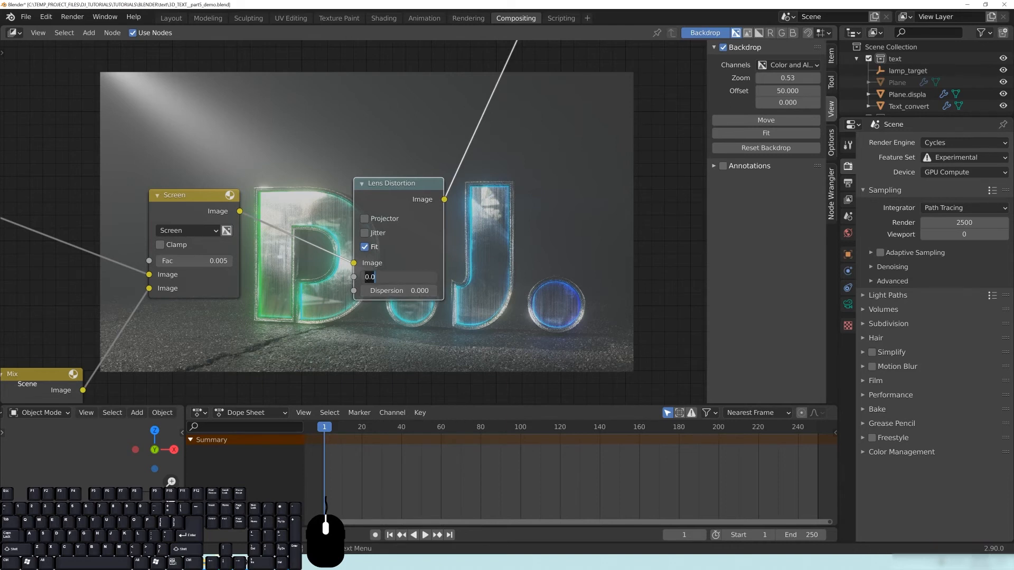
text(.005)
key(Return)
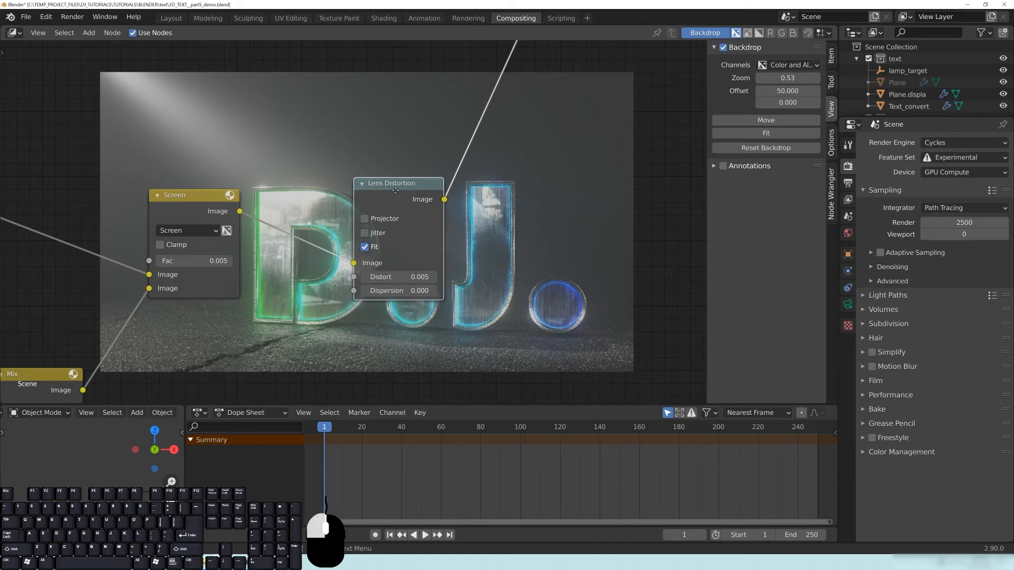
drag(400, 190, 380, 189)
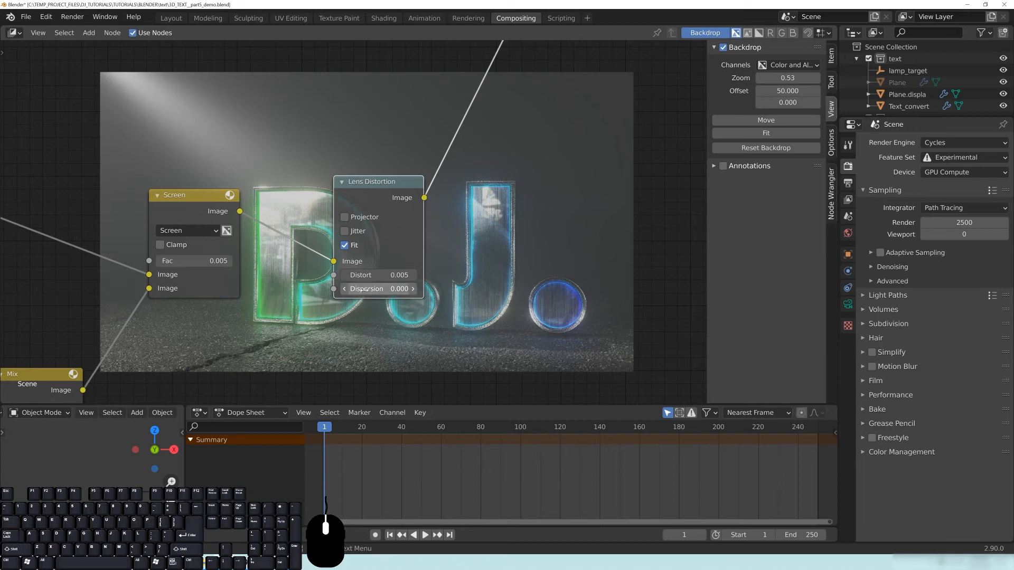
click(378, 289)
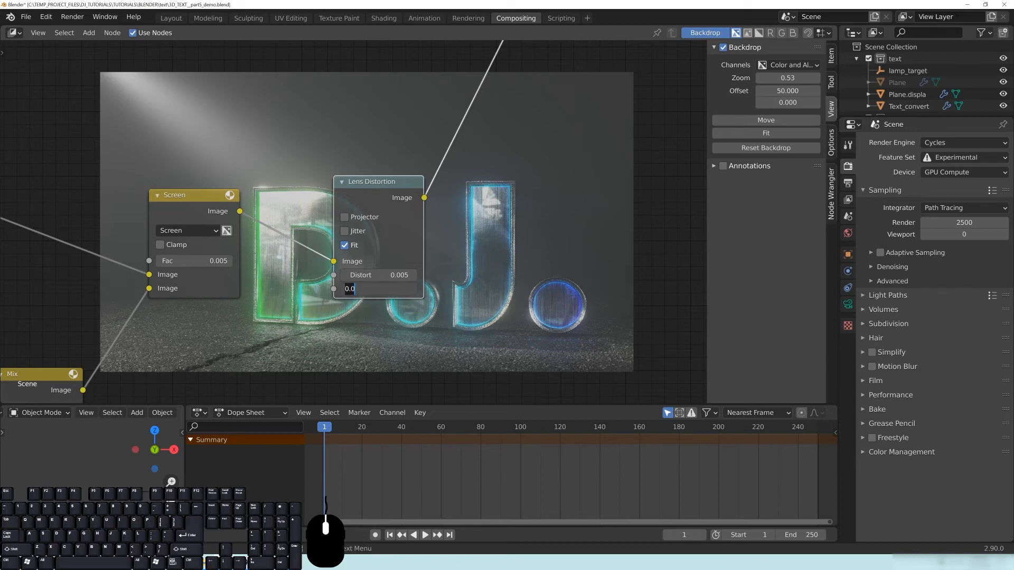
text(0.01)
key(Return)
drag(386, 188, 316, 193)
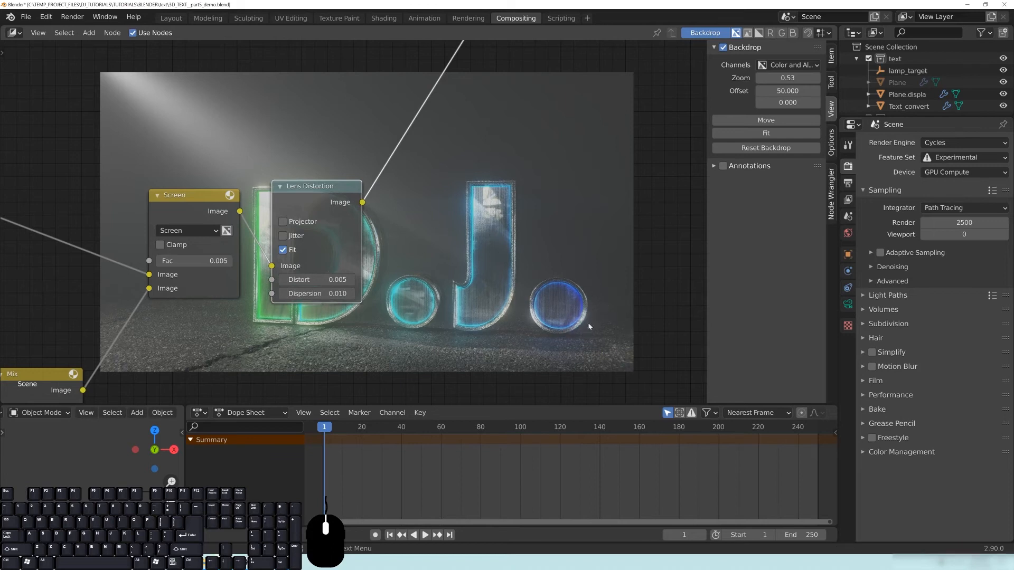
Examine the colour fringing around the last dot of the text in the separate render window
click(268, 562)
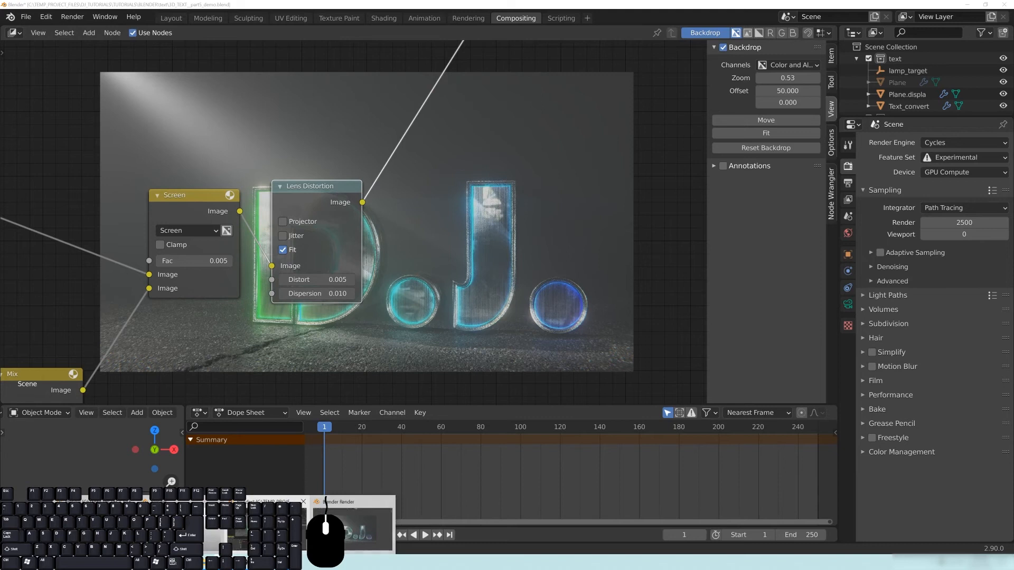
click(362, 528)
scroll(705, 421, up, 4)
middle_drag(705, 420, 337, 122)
middle_drag(709, 261, 528, 301)
scroll(583, 316, up, 5)
middle_drag(647, 315, 596, 322)
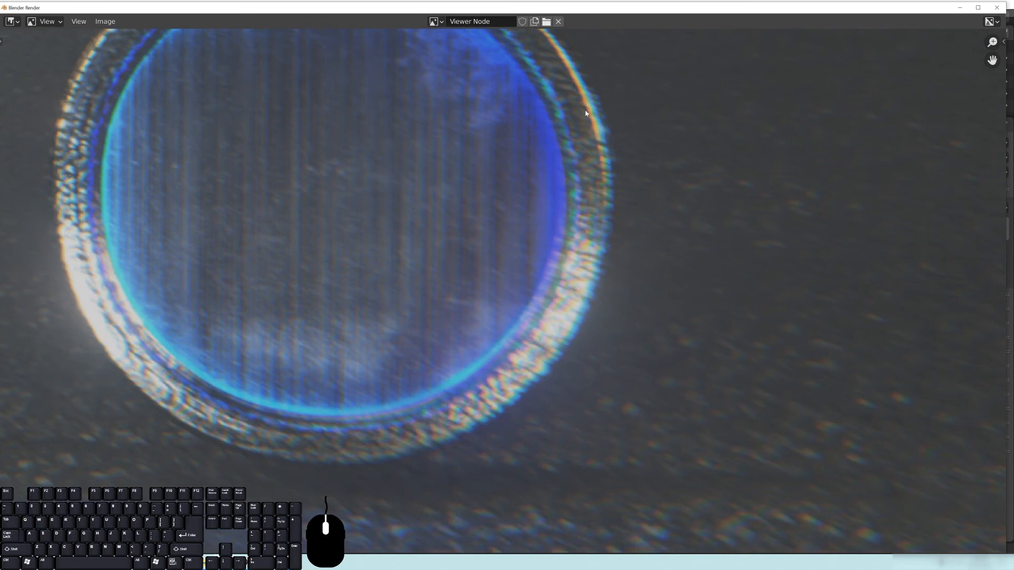
scroll(547, 295, down, 6)
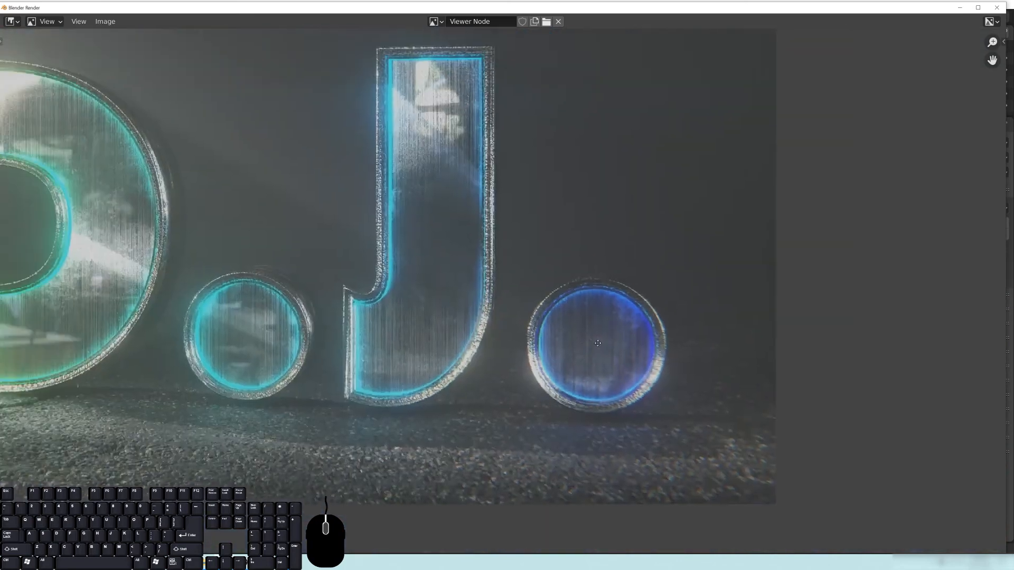
scroll(459, 315, down, 1)
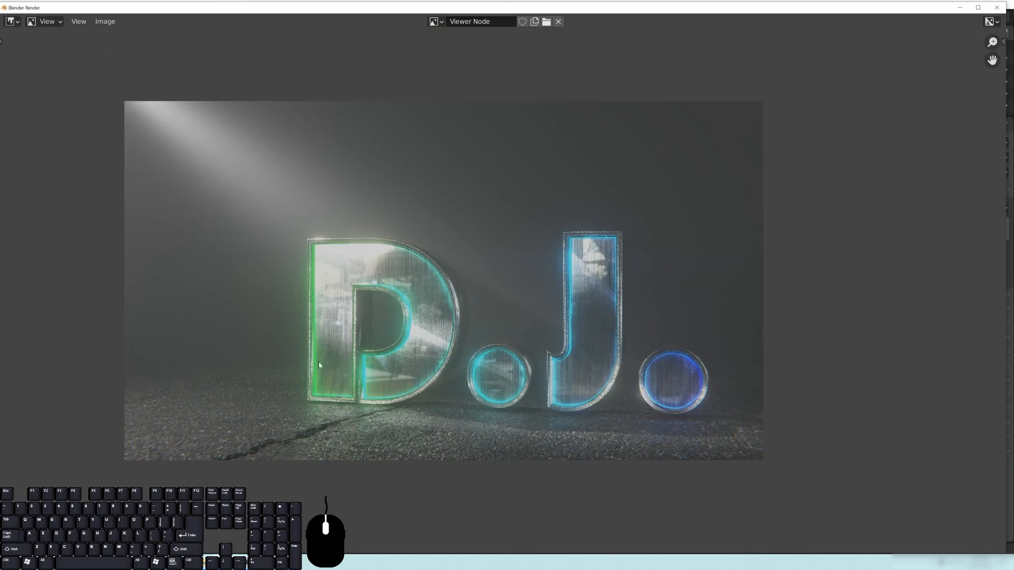
Inspect the dispersion on the ground texture near the image's lower-left corner, compare it with the full image, and return to the compositor
middle_drag(446, 268, 453, 274)
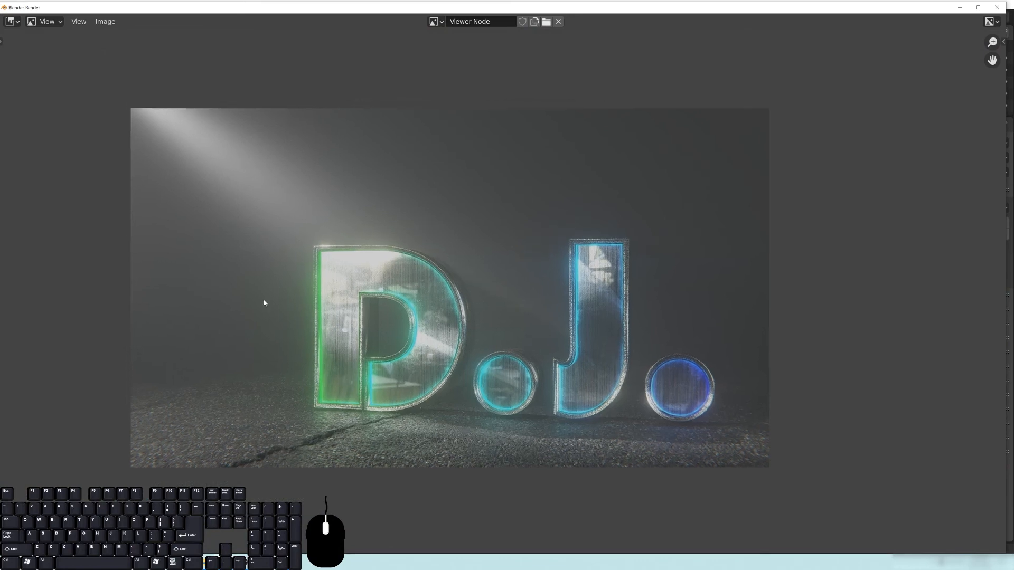
scroll(89, 523, up, 3)
middle_drag(89, 523, 465, 239)
scroll(179, 316, up, 3)
middle_drag(179, 316, 534, 324)
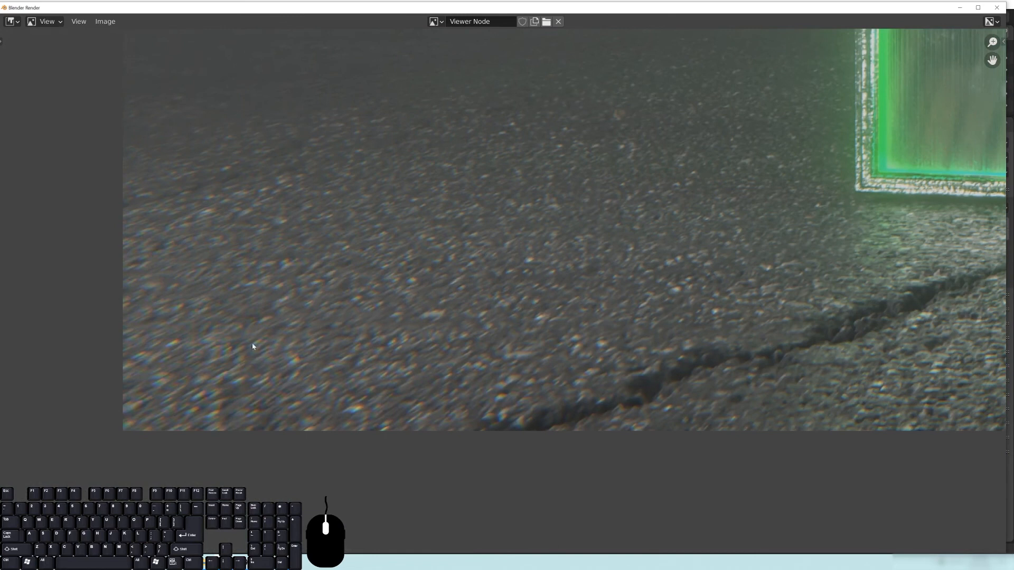
scroll(296, 278, up, 3)
middle_drag(295, 277, 401, 243)
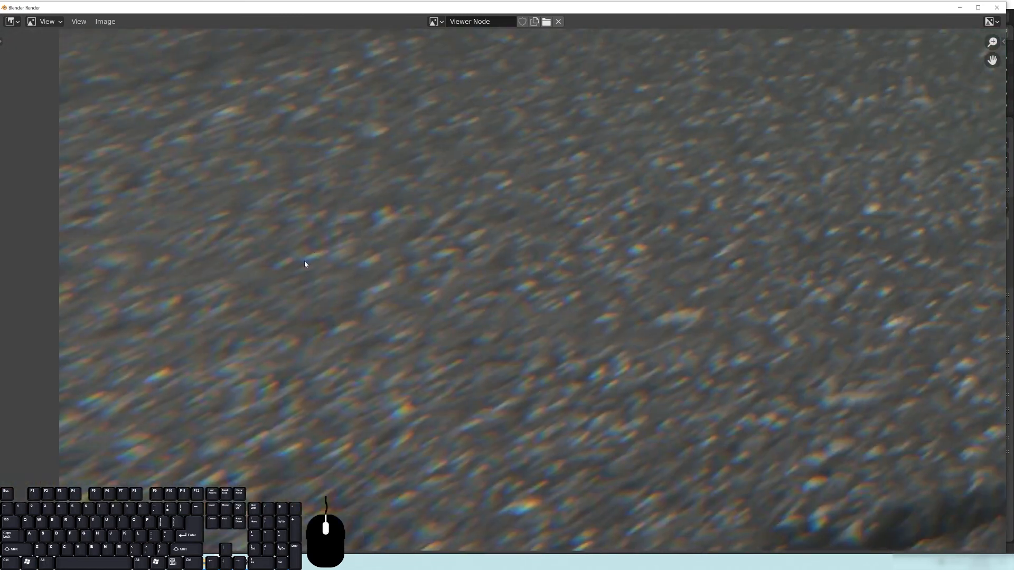
scroll(317, 263, up, 3)
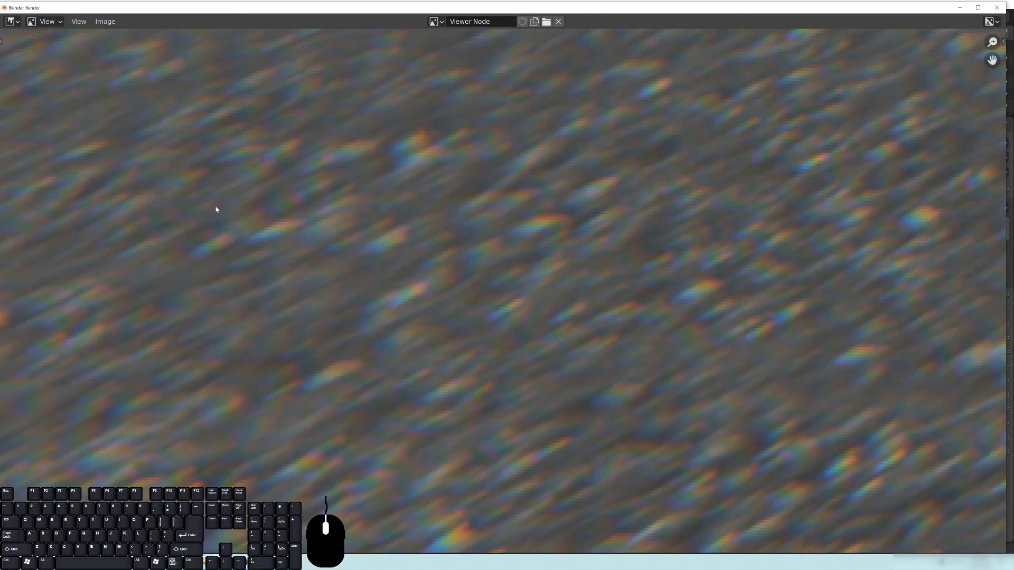
scroll(391, 210, down, 10)
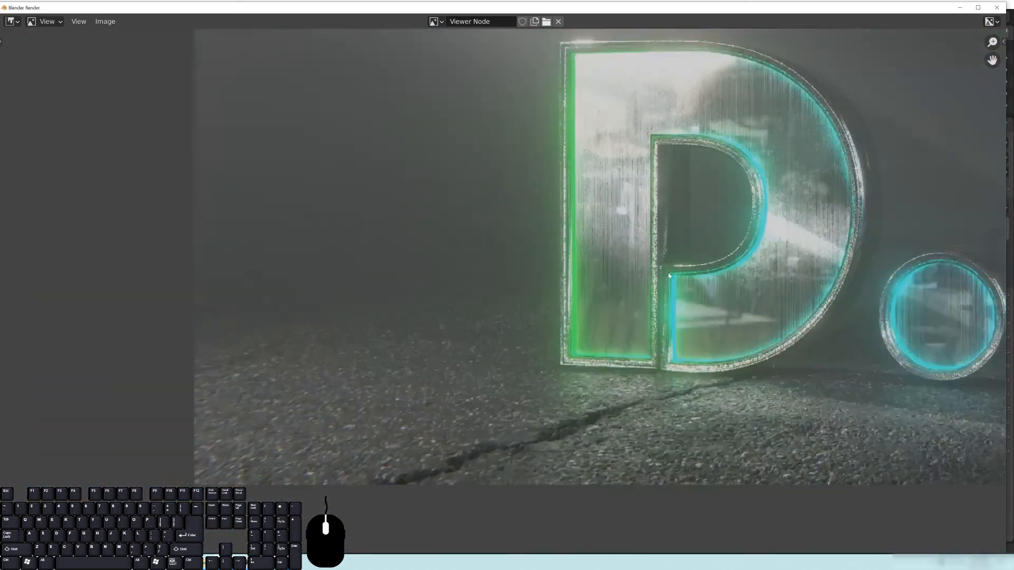
scroll(501, 320, down, 1)
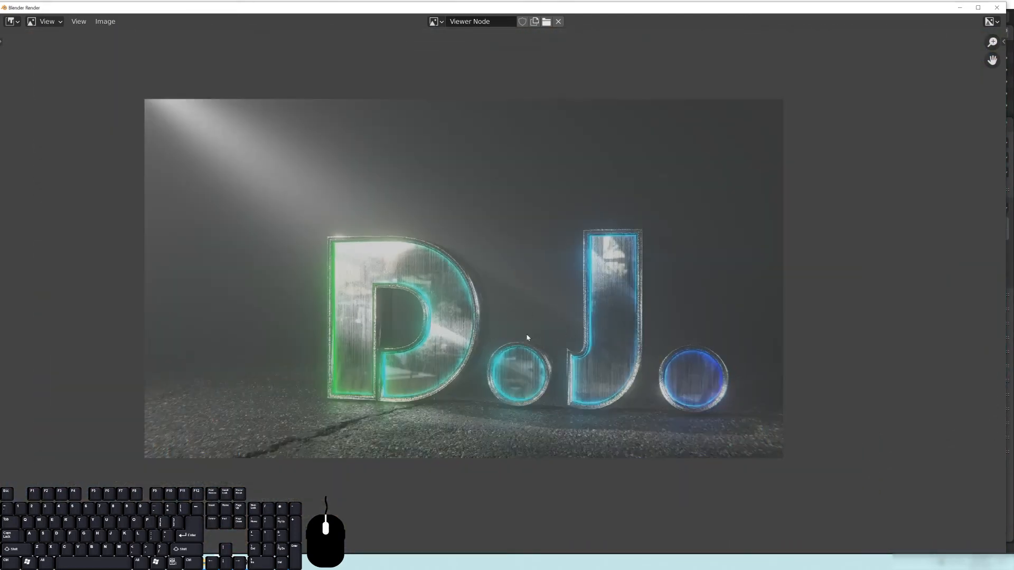
scroll(539, 315, down, 1)
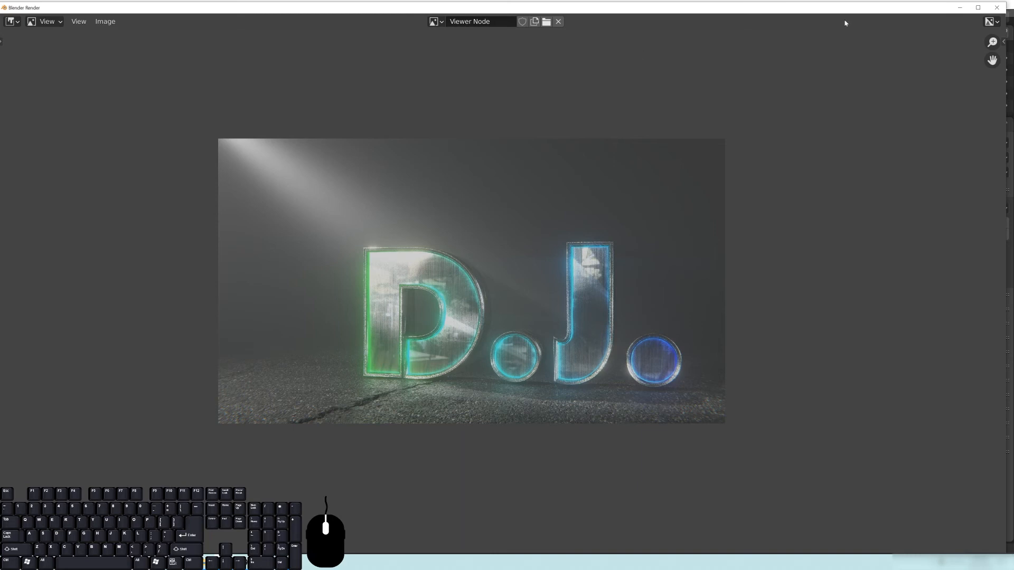
click(960, 7)
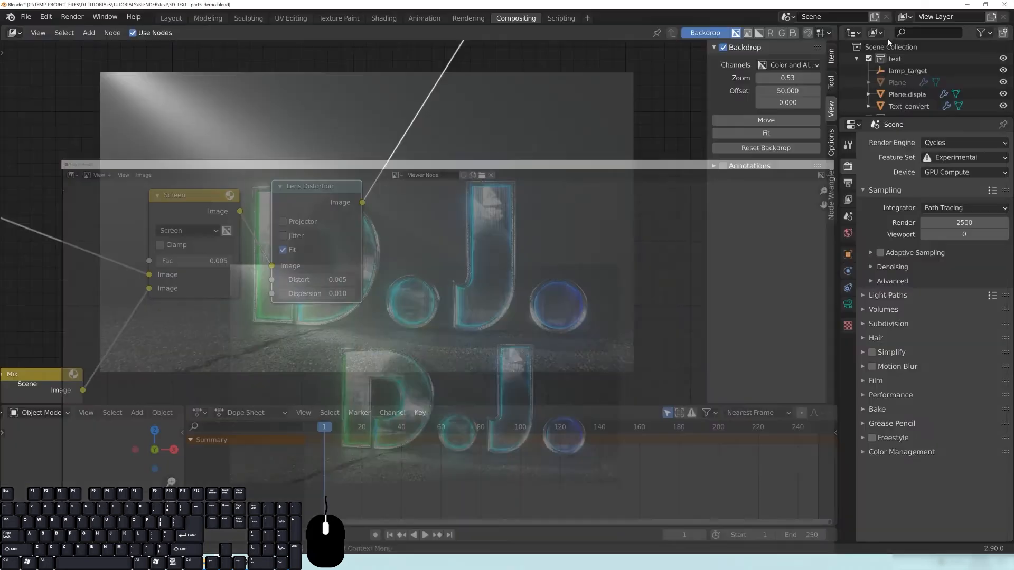
Tidy the node layout so the Lens Distortion node sits right beside the Screen node
scroll(350, 273, down, 3)
middle_drag(184, 174, 590, 167)
drag(272, 197, 214, 248)
middle_drag(796, 153, 434, 227)
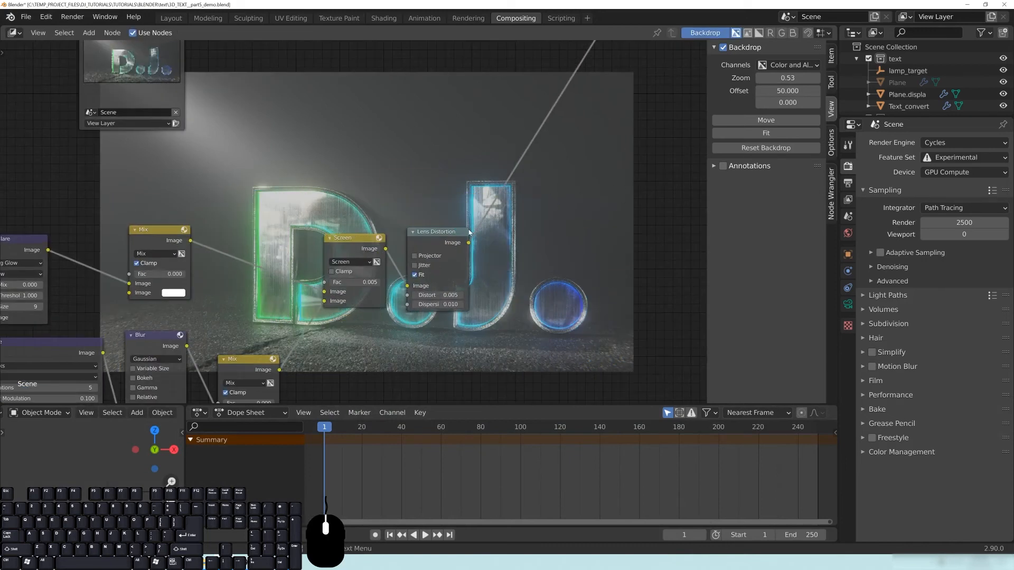
drag(458, 240, 456, 246)
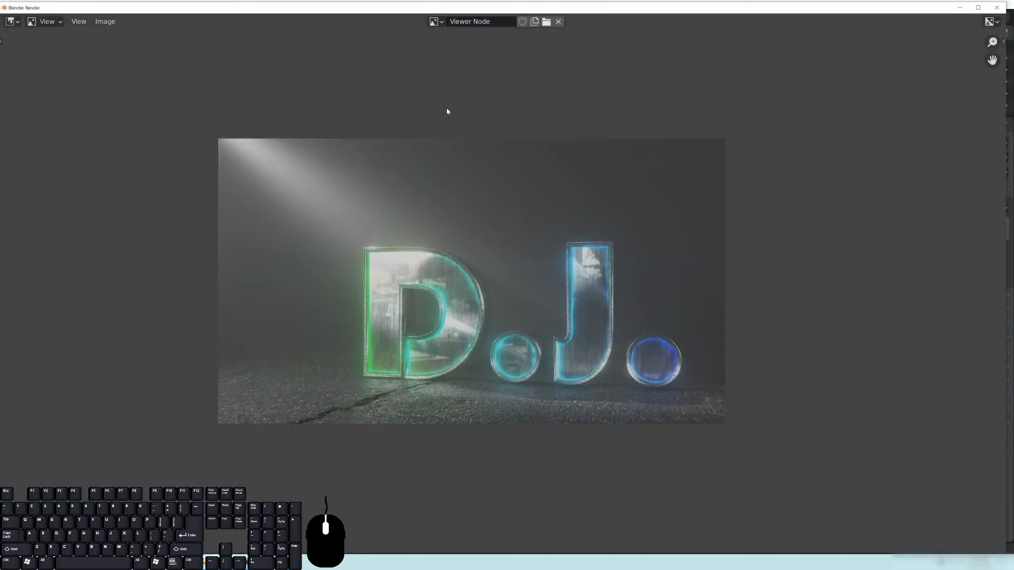
Put the separate render window away and display the Viewer Node image in the Rendering workspace
drag(466, 9, 412, 23)
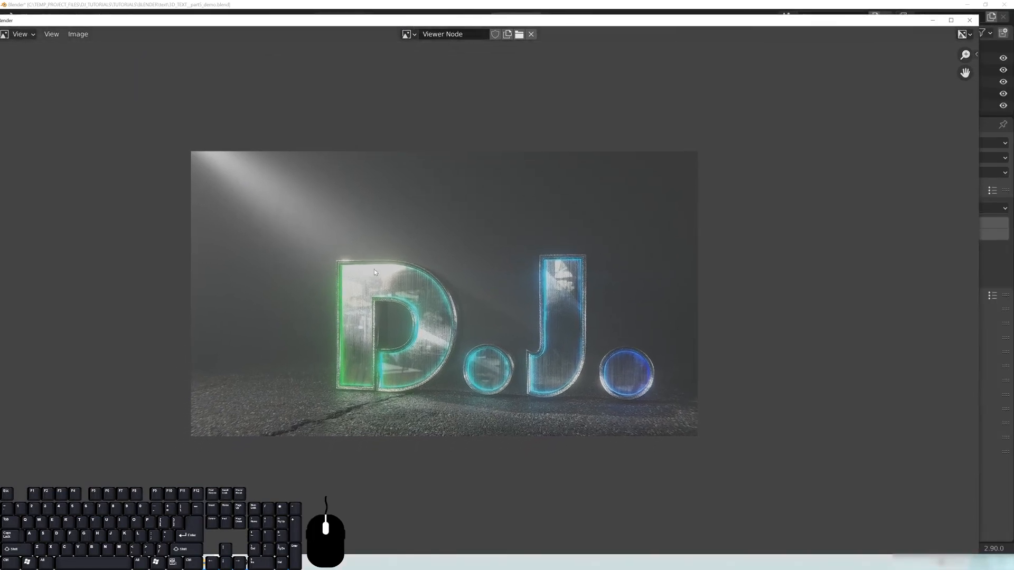
click(932, 20)
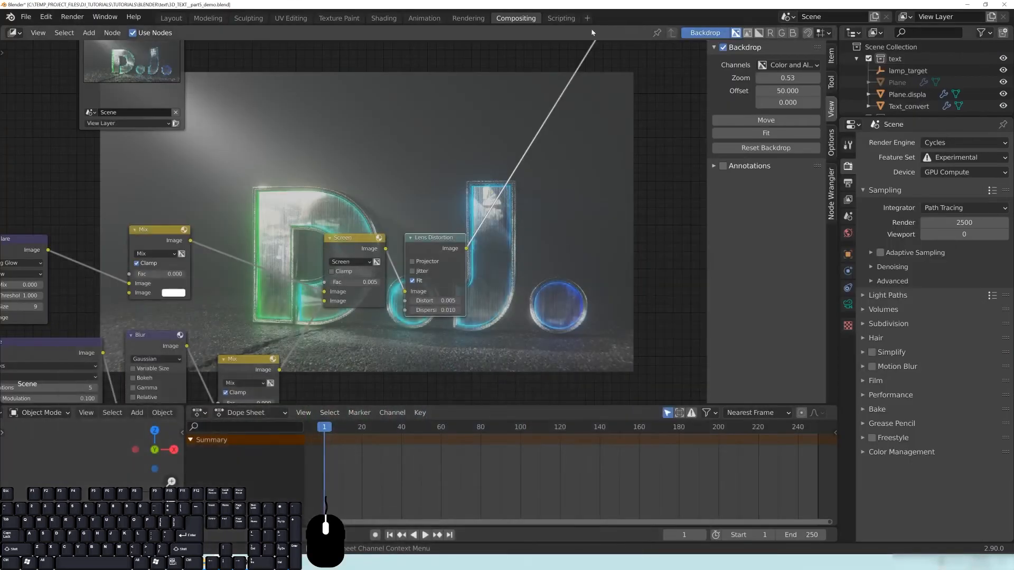
click(470, 18)
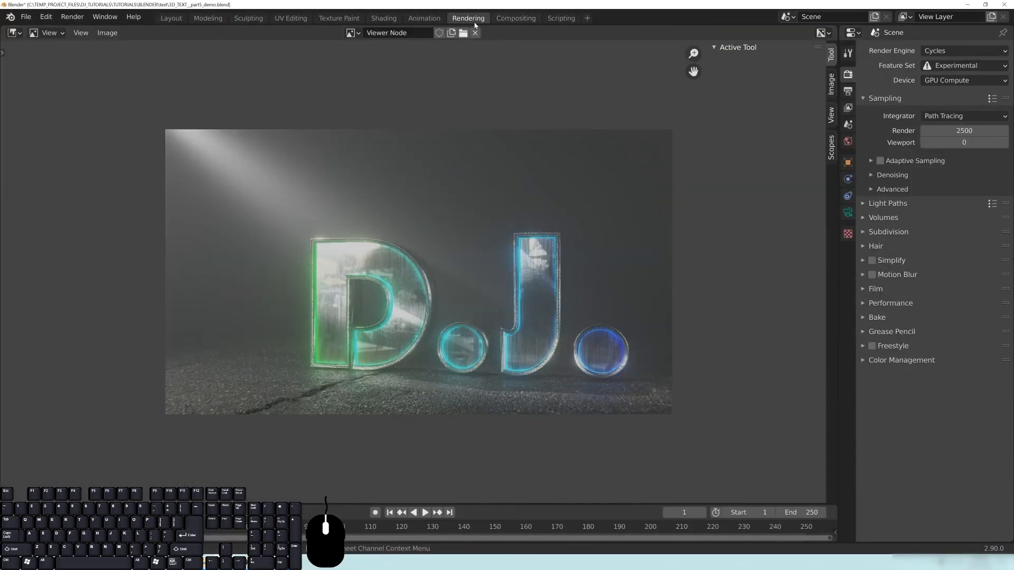
click(353, 33)
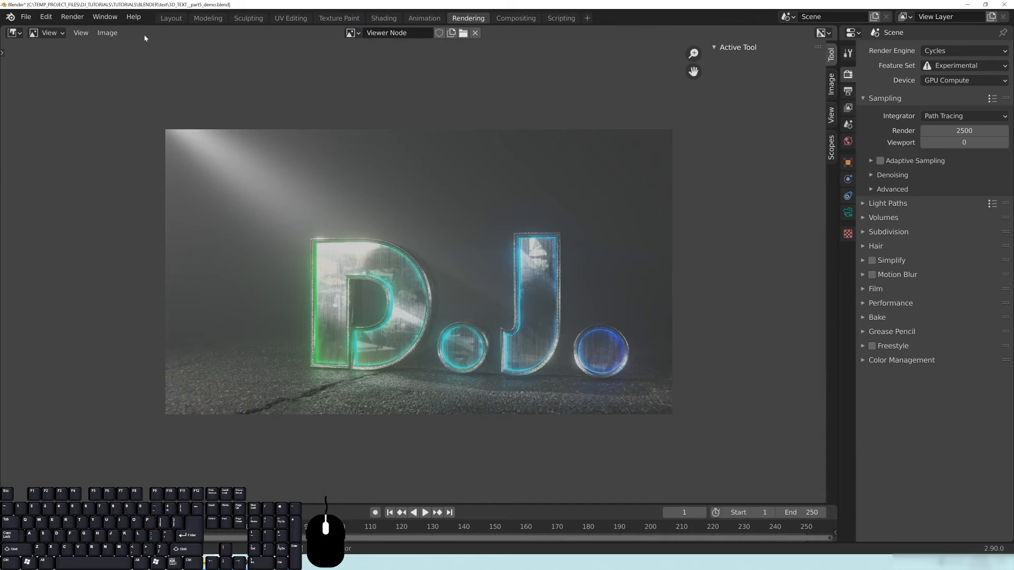
Begin saving the Viewer Node image as a file and choose OpenEXR as its file format
click(108, 33)
click(141, 121)
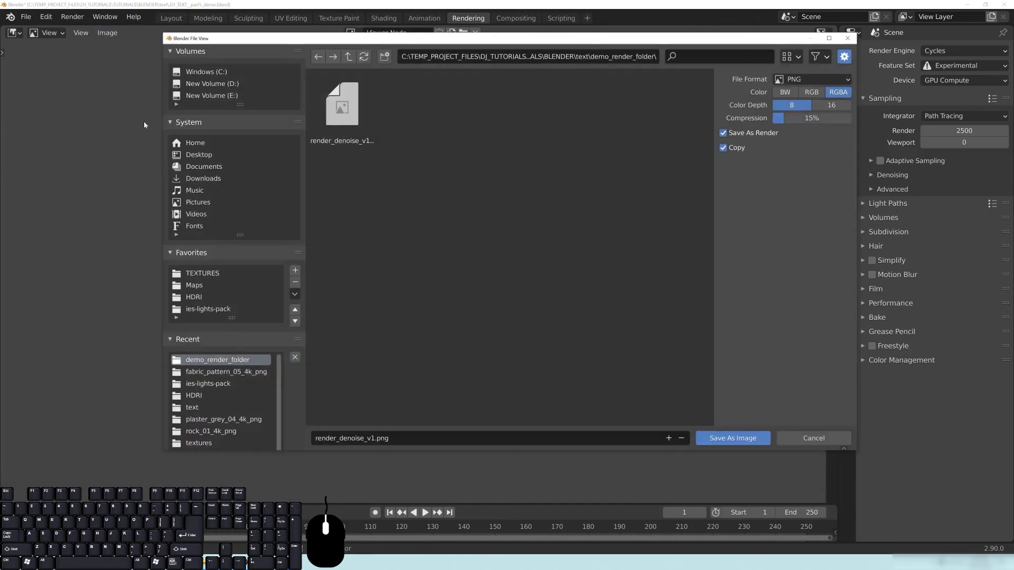
click(813, 81)
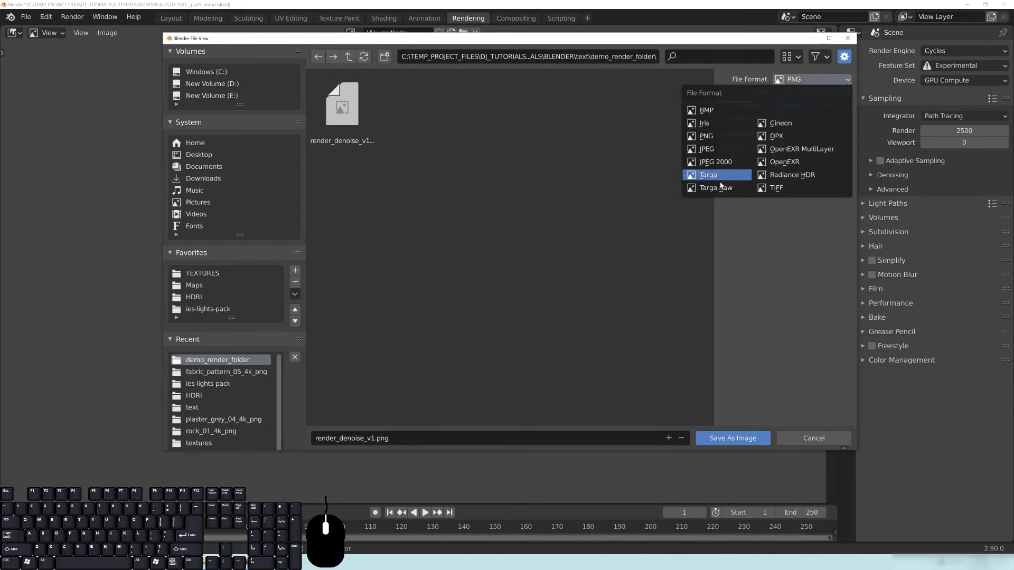
click(791, 165)
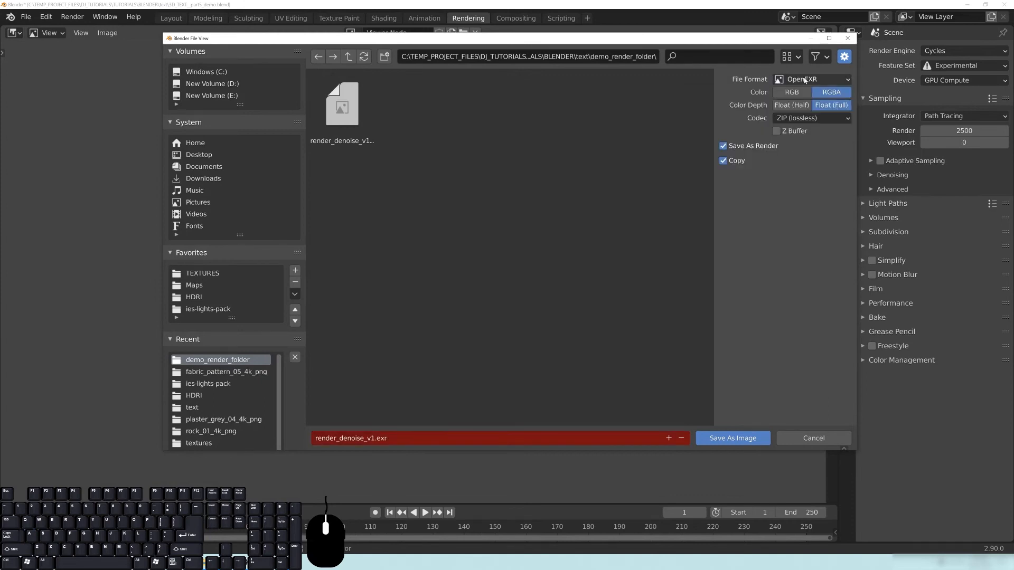
Name the file render_precolor_v1.exr and save the Viewer Node image in demo_render_folder
click(342, 108)
click(343, 438)
click(336, 438)
key(Right)
key(shift+Right)
key(shift+Right)
key(shift+Right)
key(shift+Right)
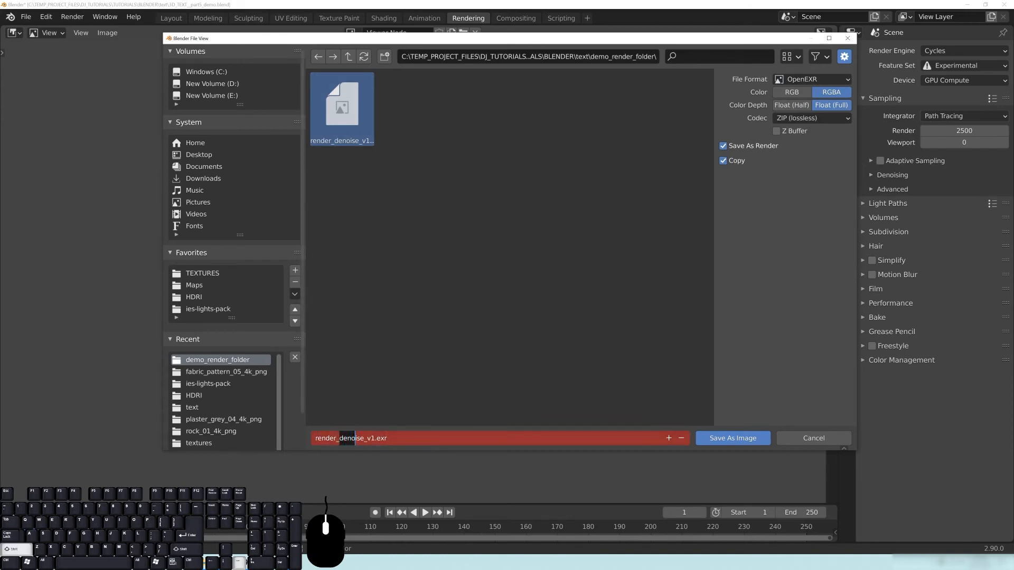
text(precom)
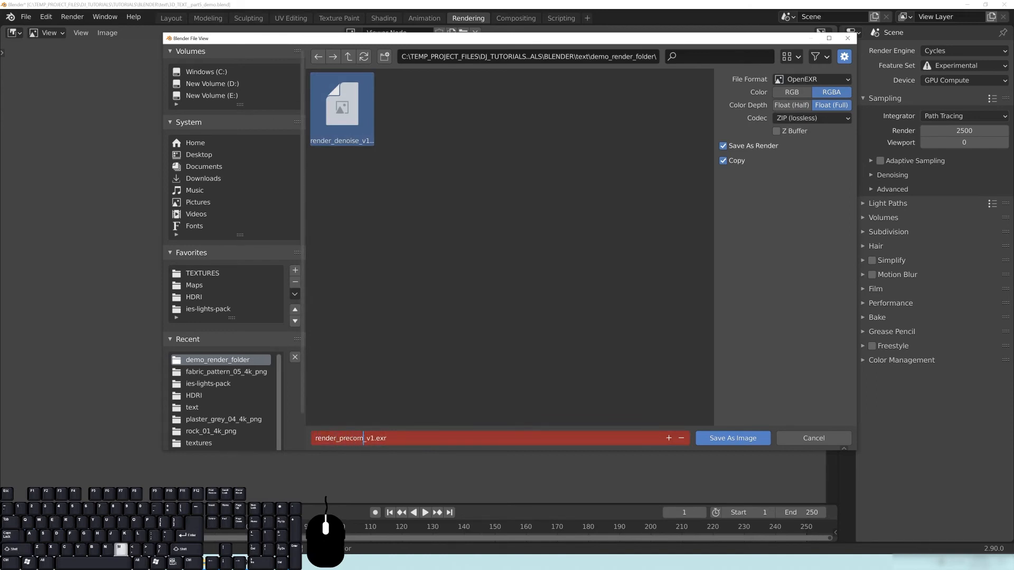
key(BackSpace)
key(BackSpace)
key(BackSpace)
text(color)
key(Return)
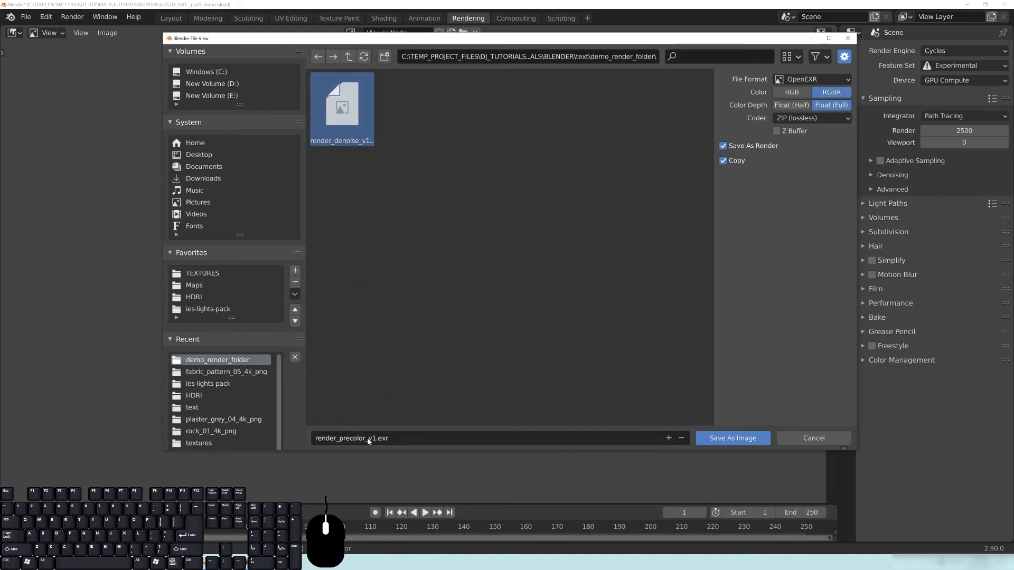
click(502, 276)
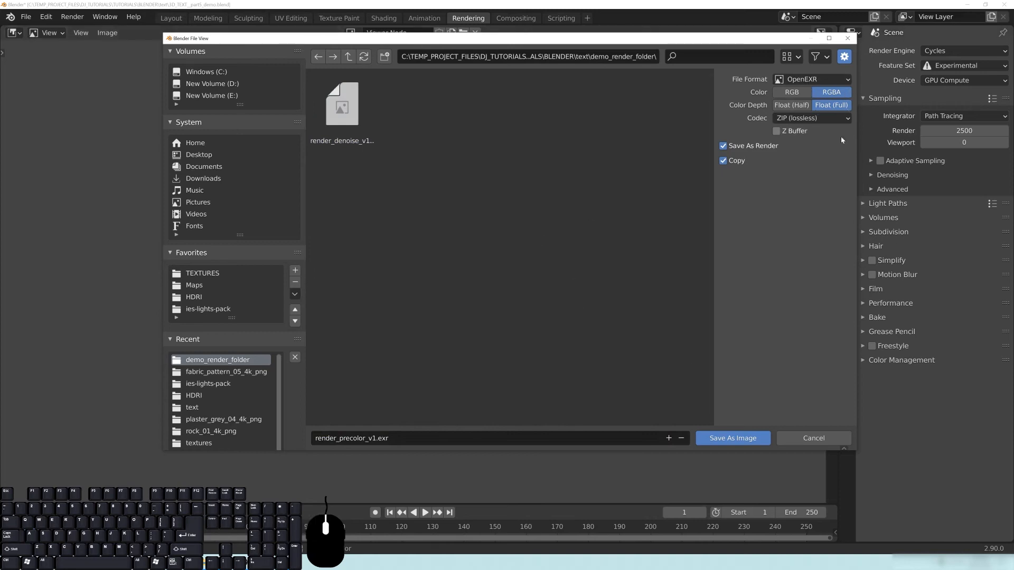
click(733, 438)
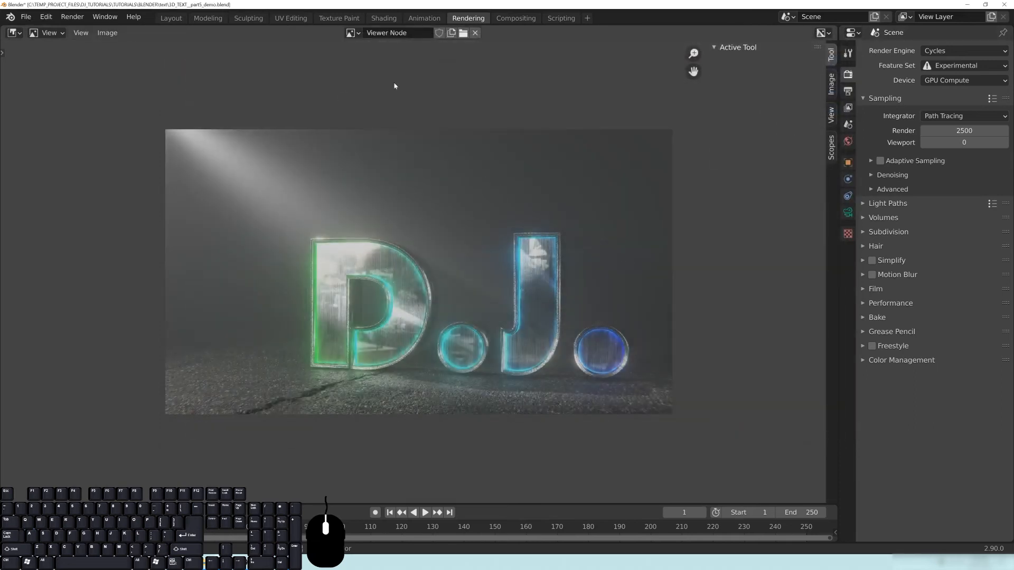
Return to the Compositing workspace, duplicate the render_denoise_v1.exr image node below the original and widen the copy
click(515, 18)
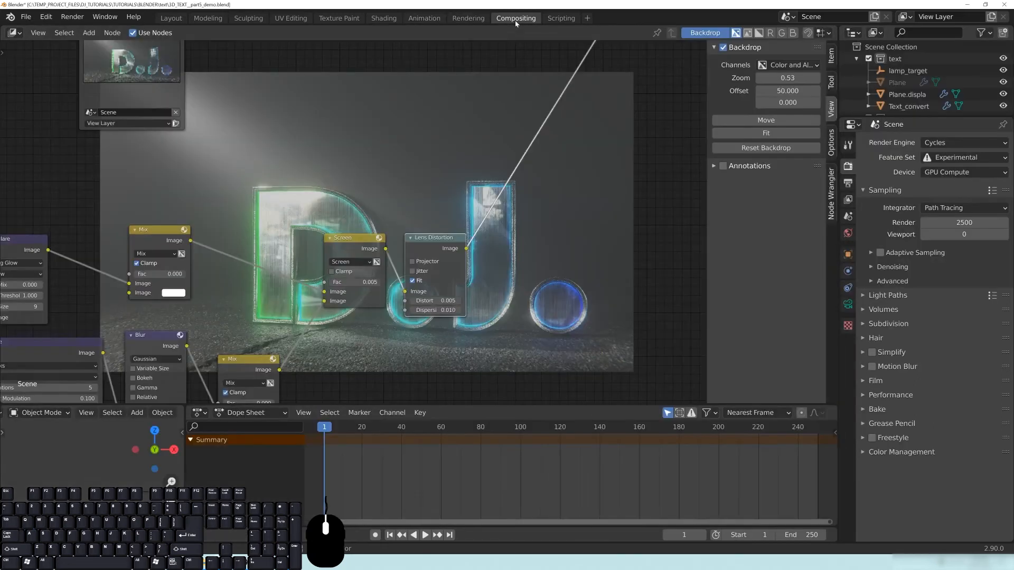
scroll(188, 334, down, 4)
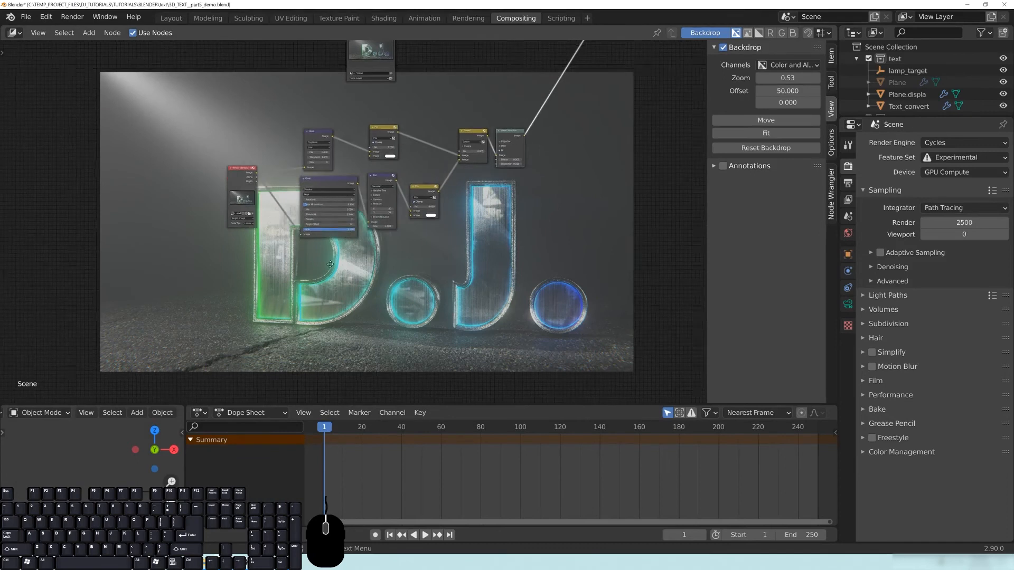
scroll(263, 174, up, 1)
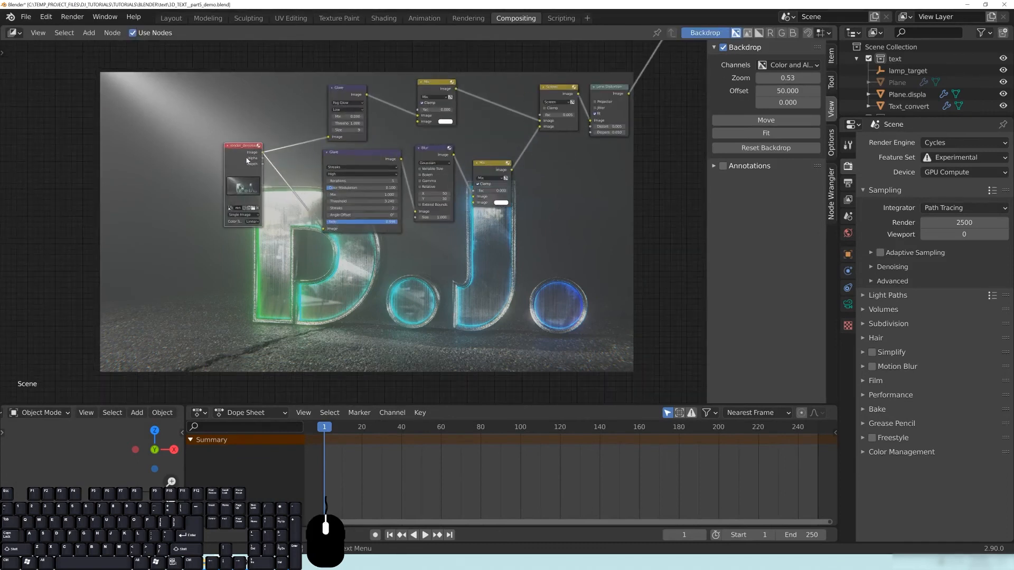
key(shift+d)
click(242, 294)
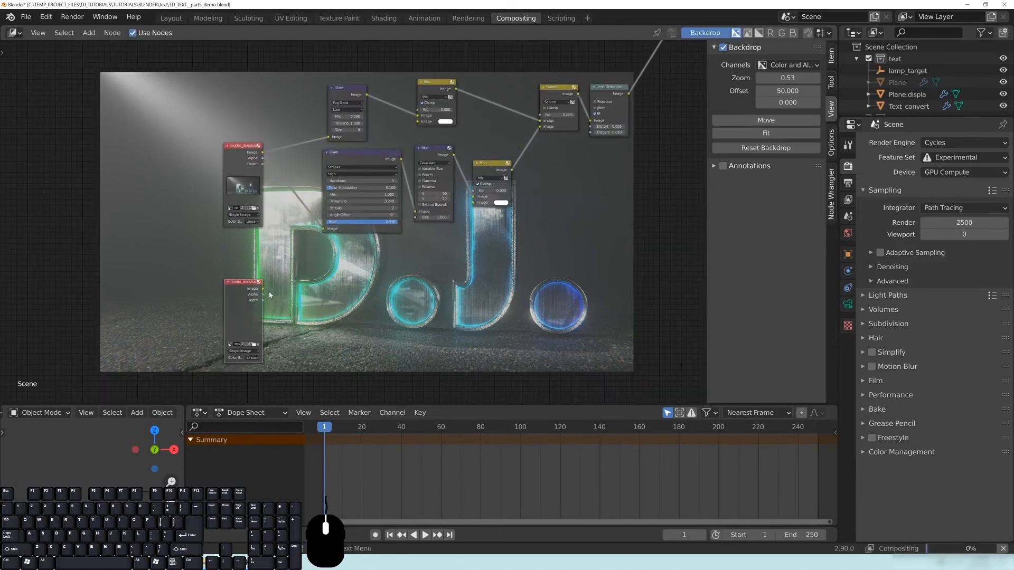
scroll(302, 336, up, 1)
scroll(302, 336, up, 1)
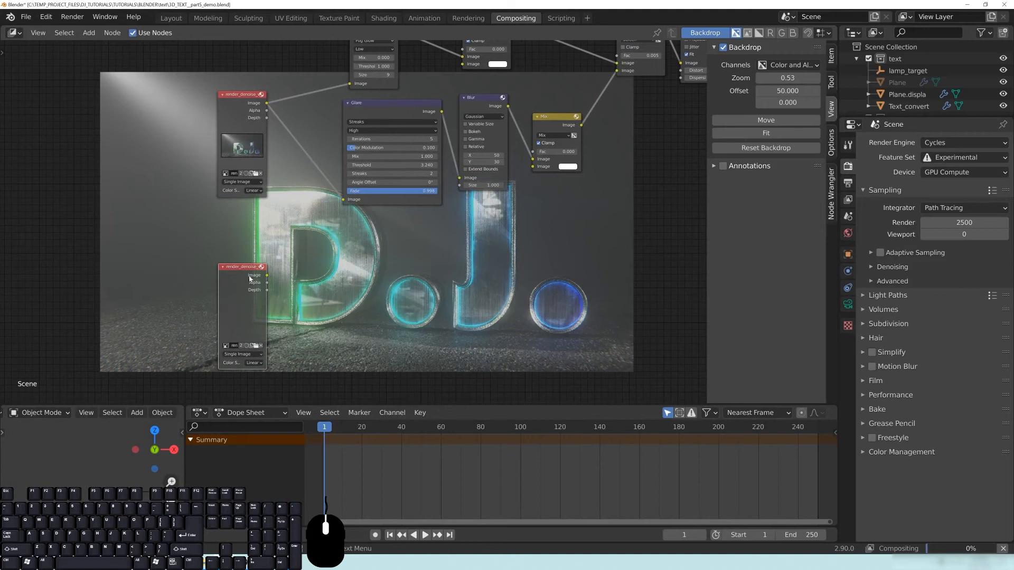
mouse_move(265, 296)
mouse_down()
mouse_move(290, 297)
mouse_move(279, 301)
mouse_up()
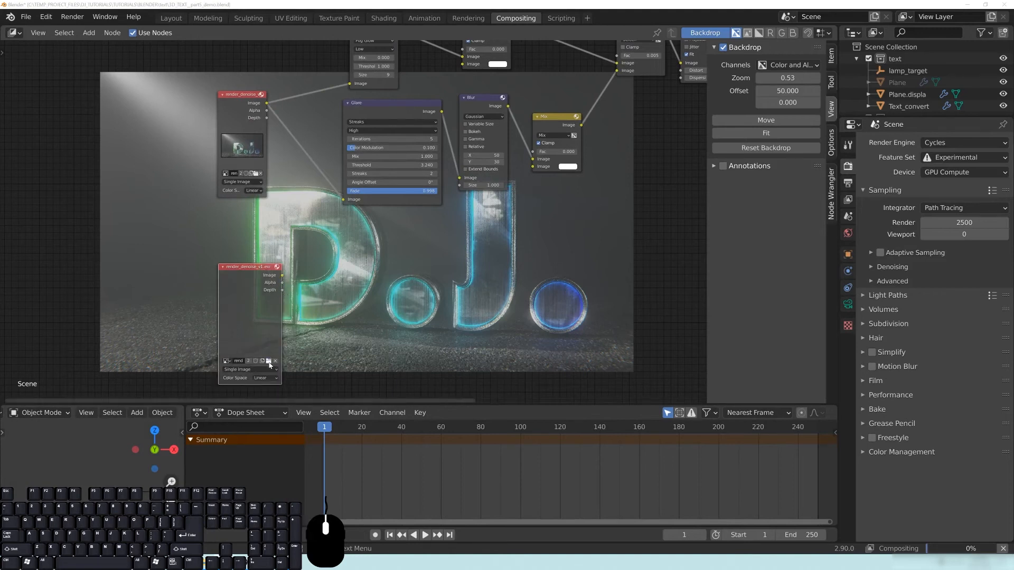
Load render_precolor_v1.exr from demo_render_folder into the duplicated image node
click(269, 362)
click(412, 105)
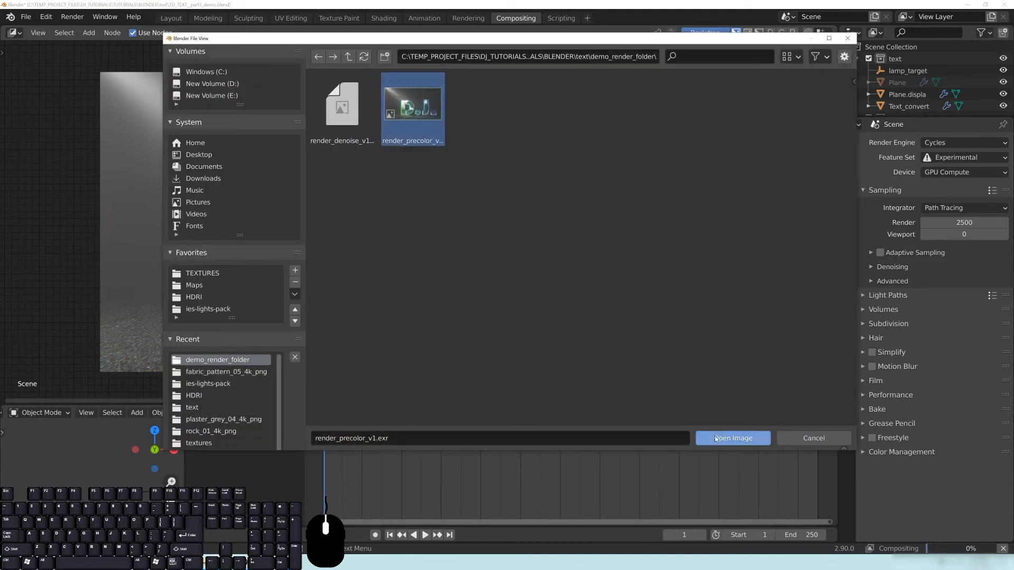
click(733, 438)
Add an RGB Curves node, feed it the render_precolor_v1.exr image and send its output to the viewer
middle_drag(396, 314, 361, 305)
key(shift+a)
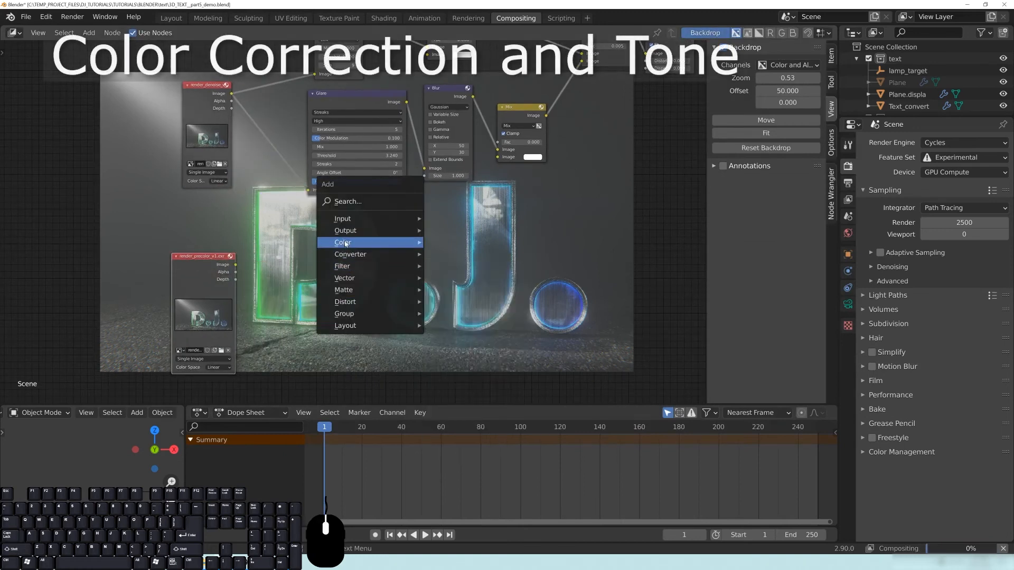
mouse_move(346, 244)
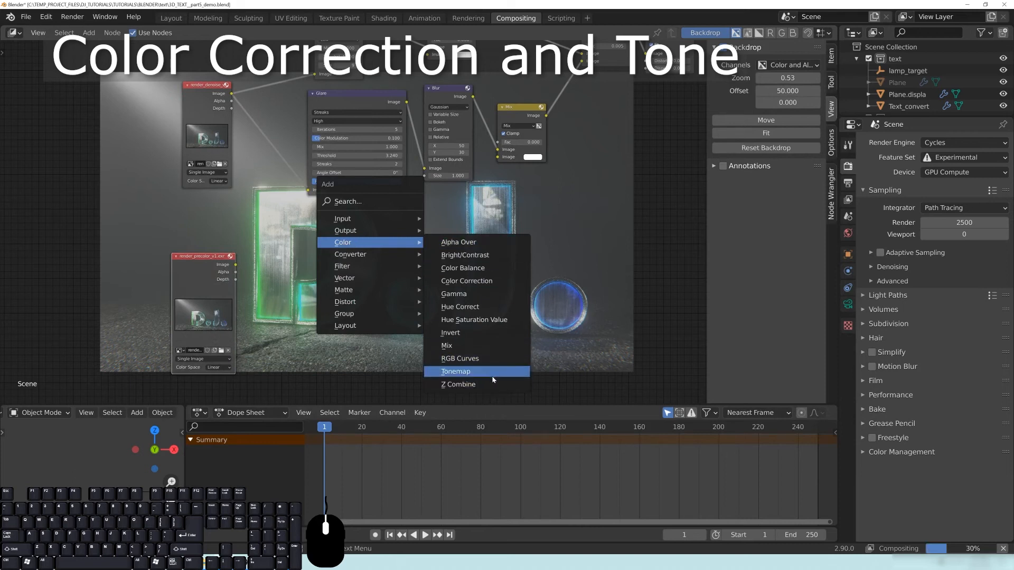
click(459, 359)
click(281, 236)
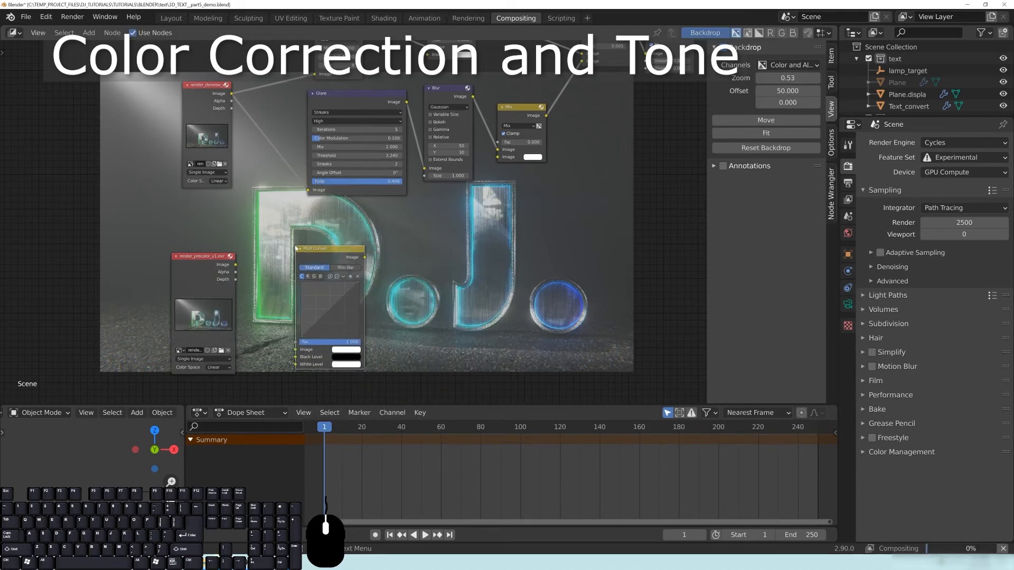
drag(236, 265, 274, 316)
drag(324, 203, 298, 352)
drag(337, 256, 342, 246)
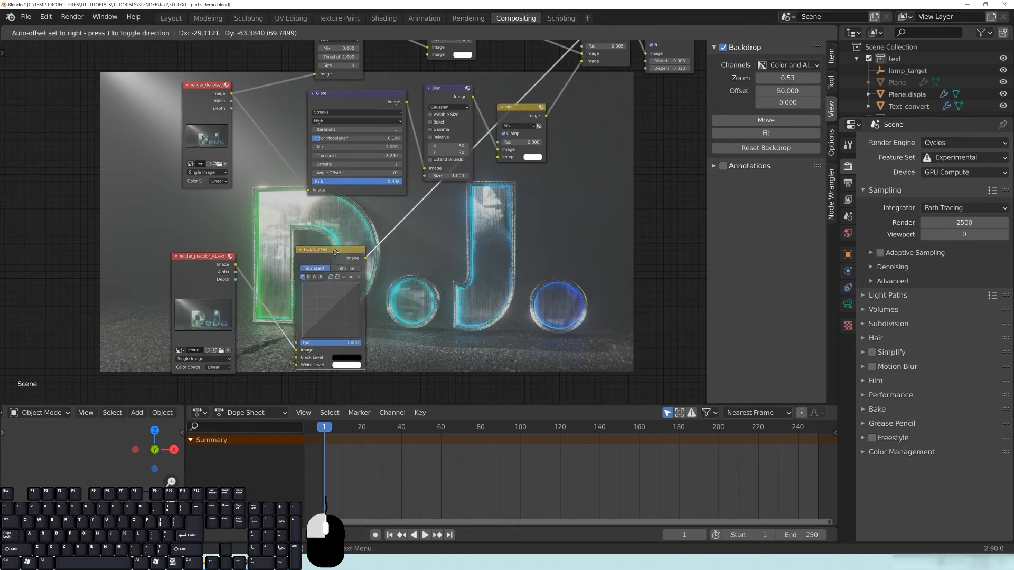
Tidy the node layout by repositioning the Lens Distortion node and moving the RGB Curves node farther from its image node
middle_drag(567, 170, 435, 159)
middle_drag(568, 86, 563, 147)
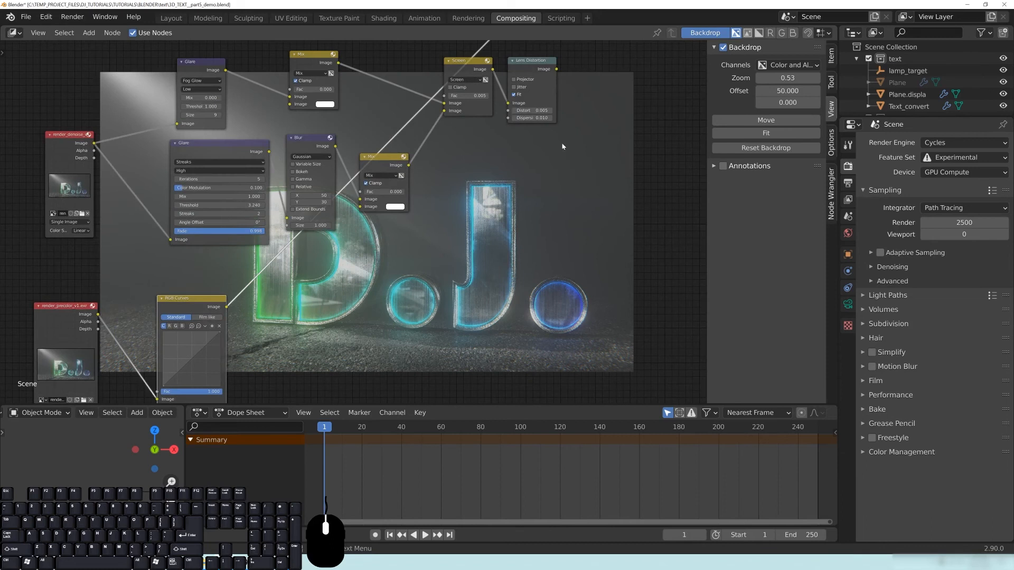
drag(532, 66, 534, 81)
scroll(351, 224, down, 3)
middle_drag(321, 311, 401, 268)
scroll(403, 281, up, 2)
drag(309, 247, 289, 248)
scroll(356, 296, up, 2)
middle_drag(357, 296, 296, 288)
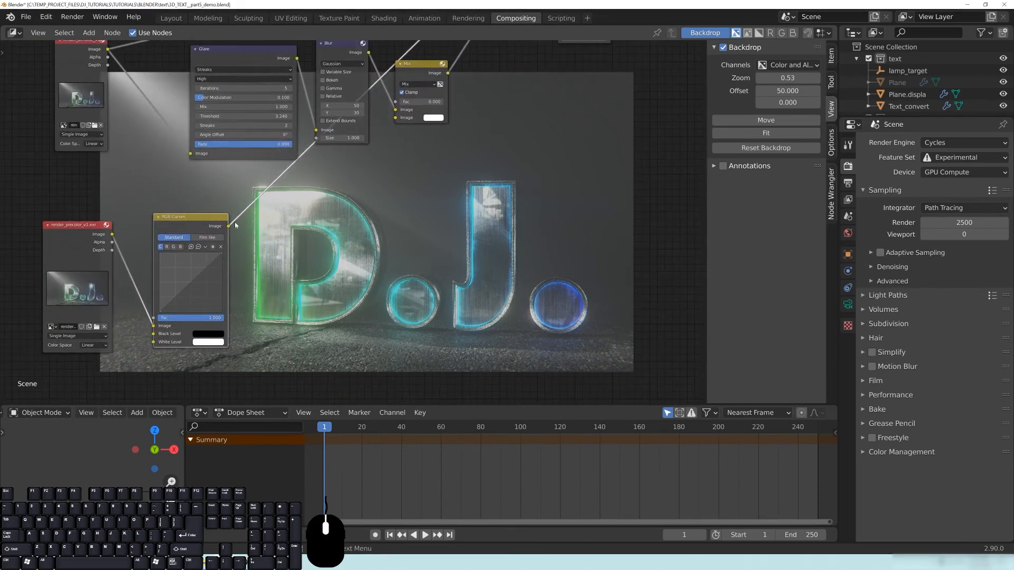
drag(185, 229, 199, 230)
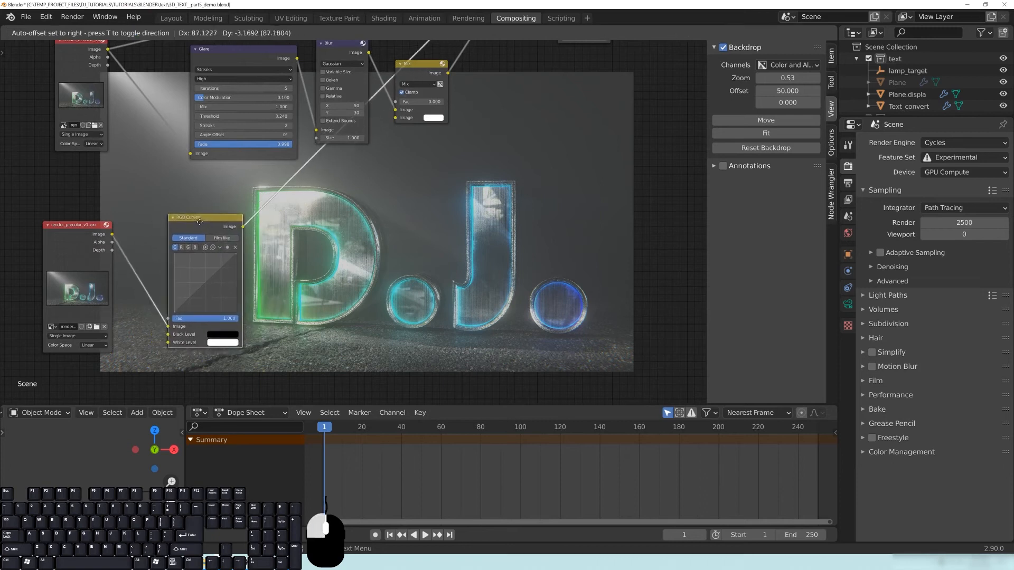
Add a Color Correction node after RGB Curves and connect the RGB Curves output to its Image input
key(shift+a)
mouse_move(307, 252)
click(424, 287)
click(272, 242)
drag(242, 226, 277, 328)
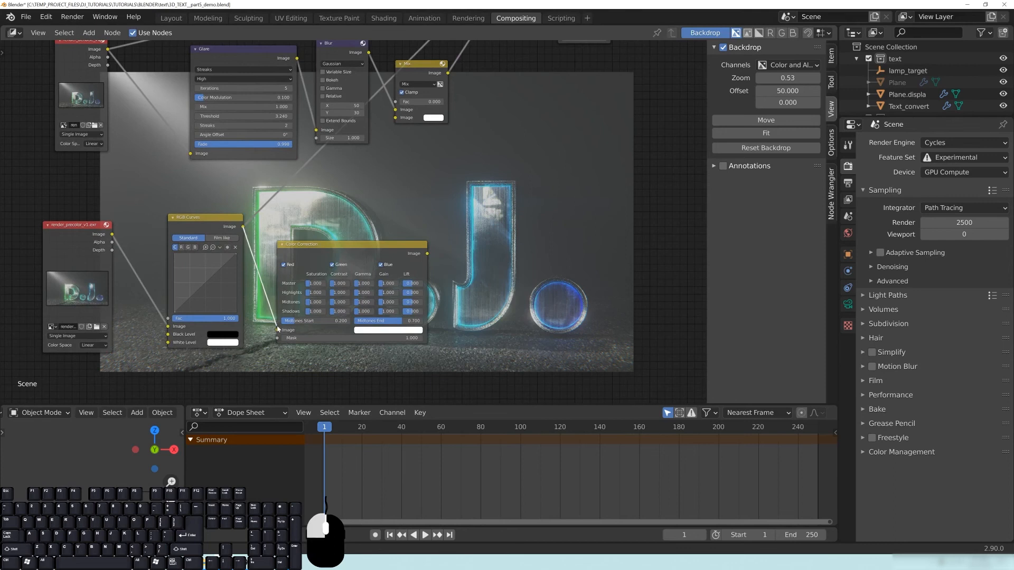
key(shift+a)
mouse_move(537, 242)
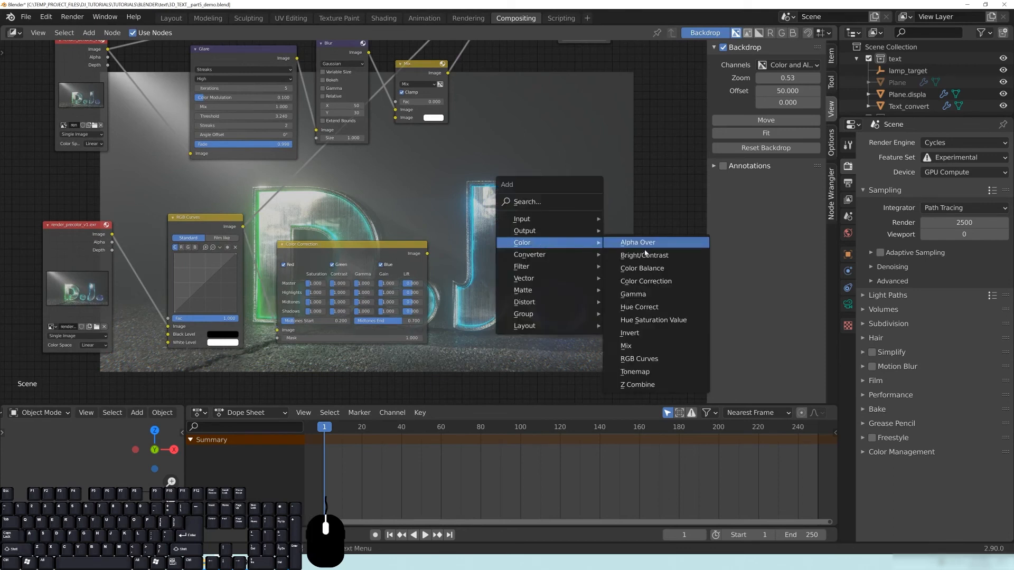
key(Escape)
Add a Color Balance node after Color Correction and connect the Color Correction output to its Image input
key(shift+a)
mouse_move(522, 259)
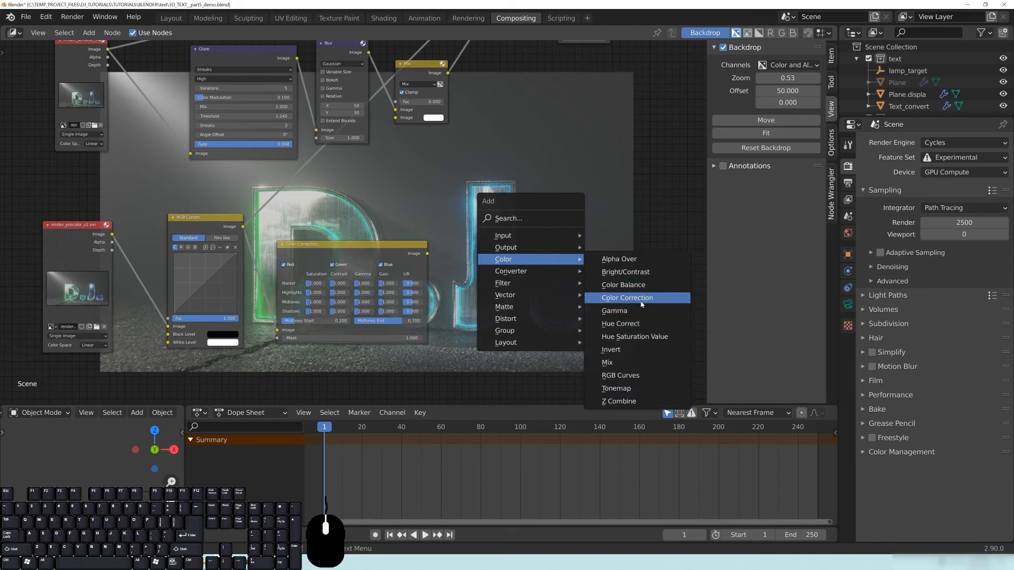
click(623, 285)
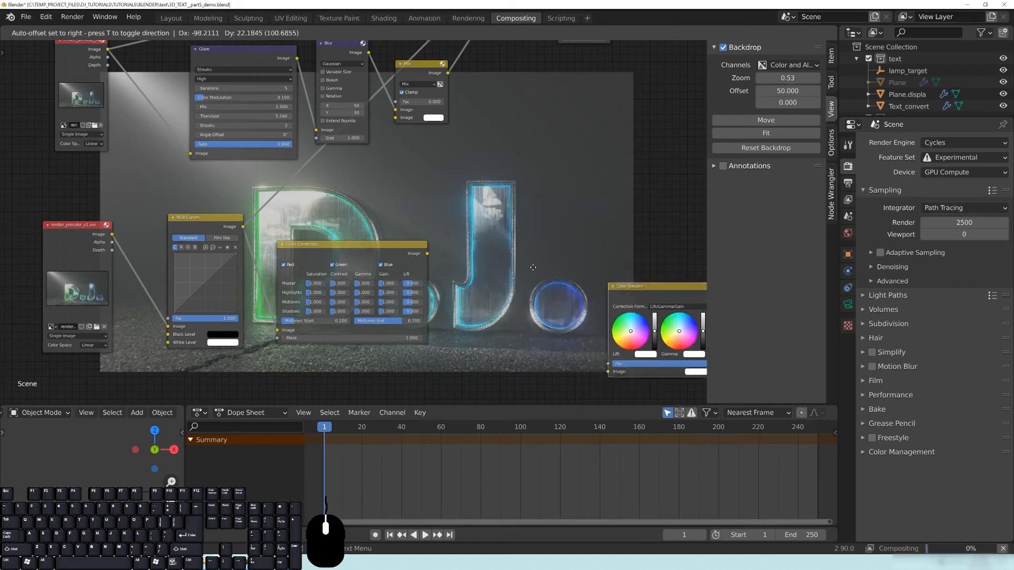
drag(427, 254, 438, 309)
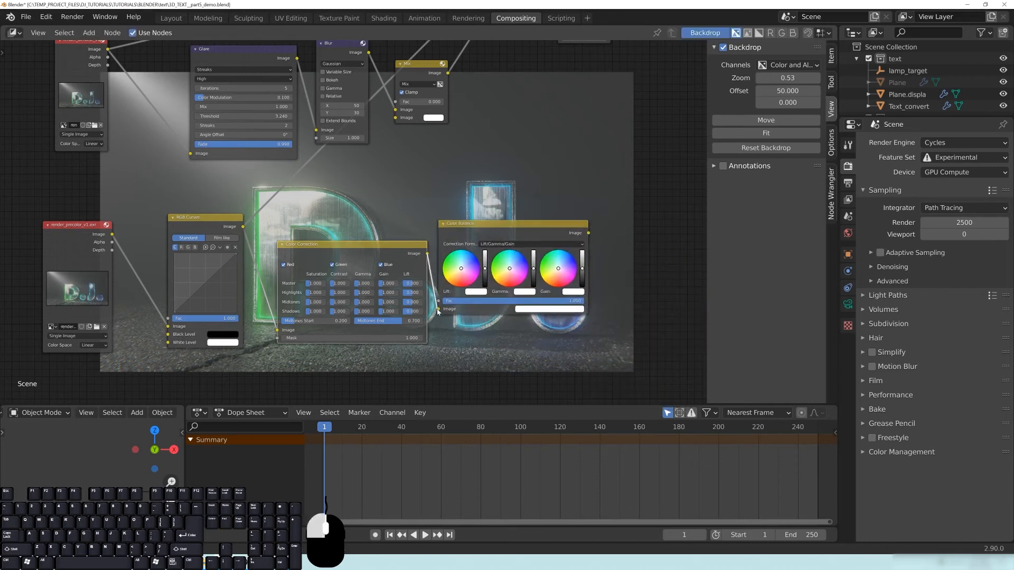
Space out the Color Balance, precolor image and RGB Curves nodes so the color grading chain is easy to read
drag(475, 223, 504, 242)
middle_drag(269, 238, 329, 228)
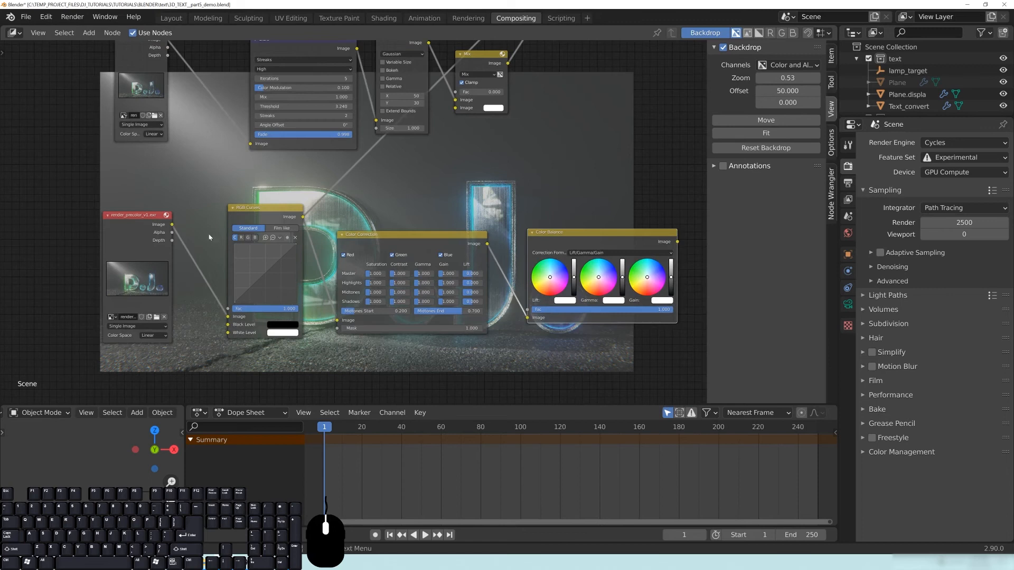
key(g)
click(333, 219)
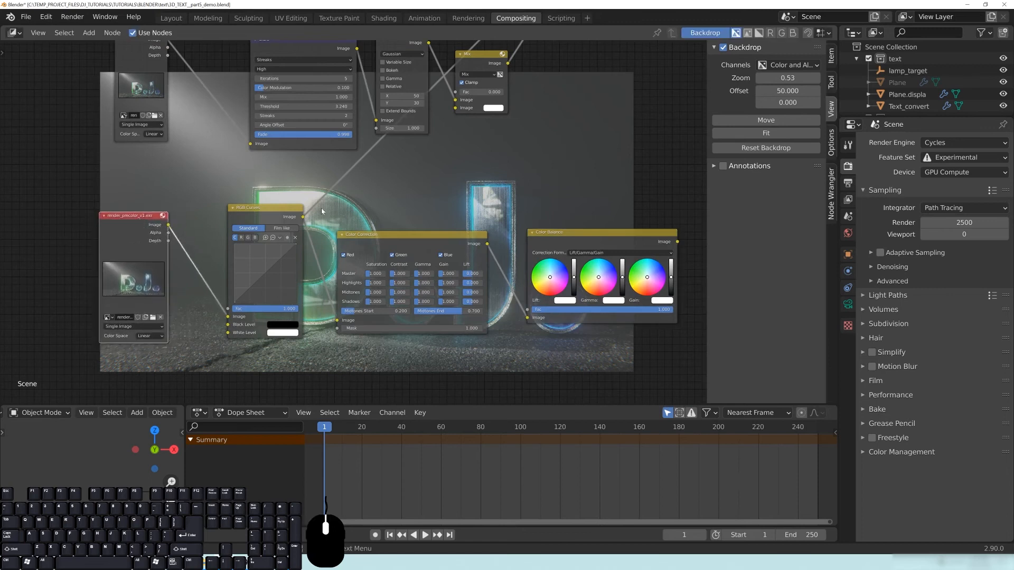
drag(288, 262, 269, 275)
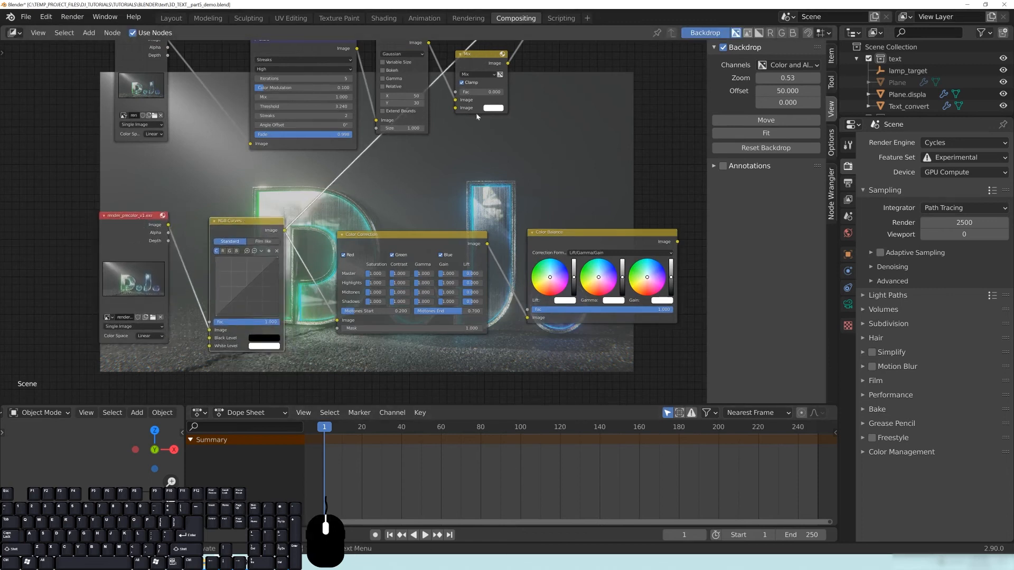
Split the compositor area vertically, make the new area an Image Editor and widen it
click(226, 561)
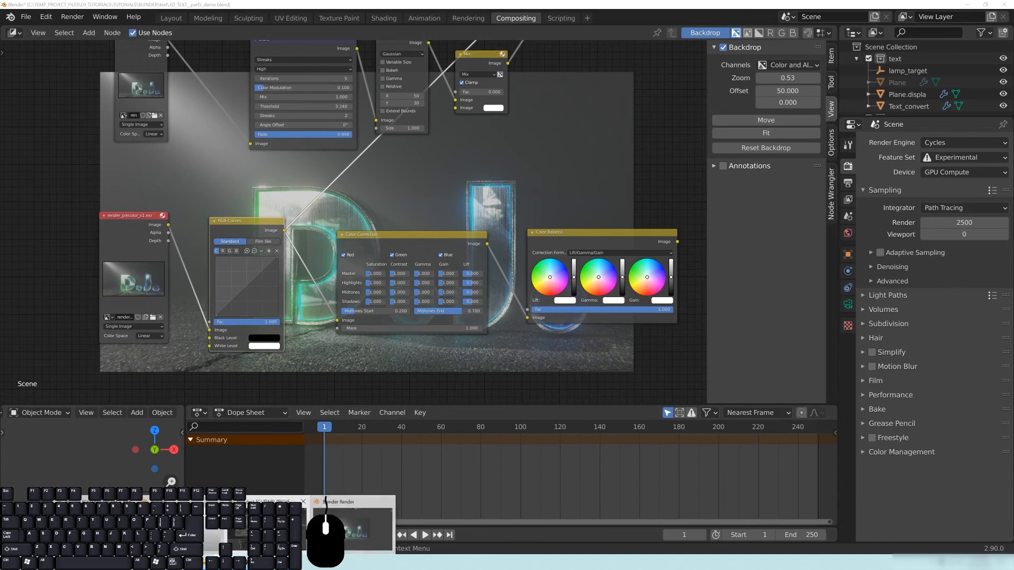
click(712, 8)
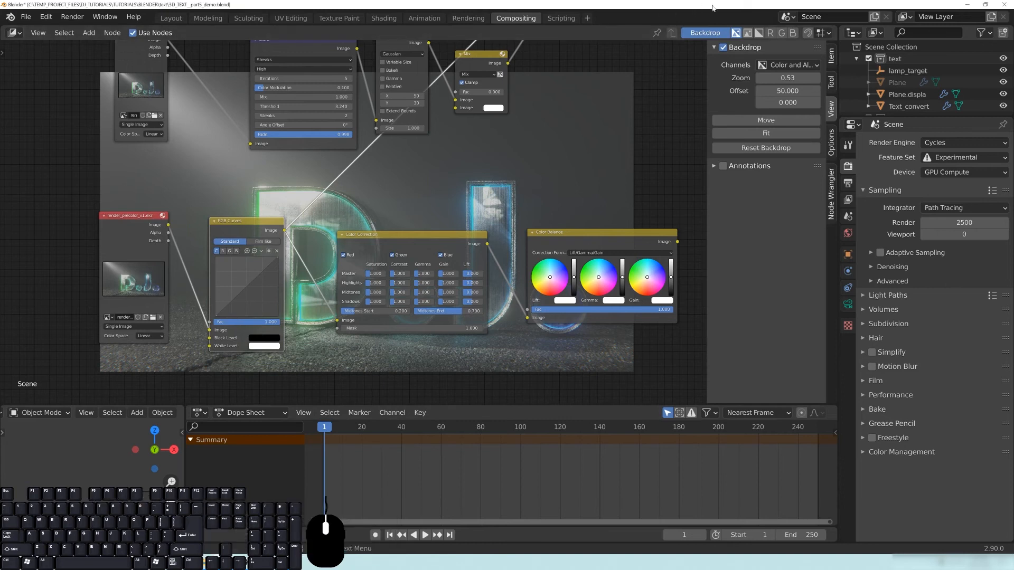
drag(835, 27, 491, 55)
click(503, 32)
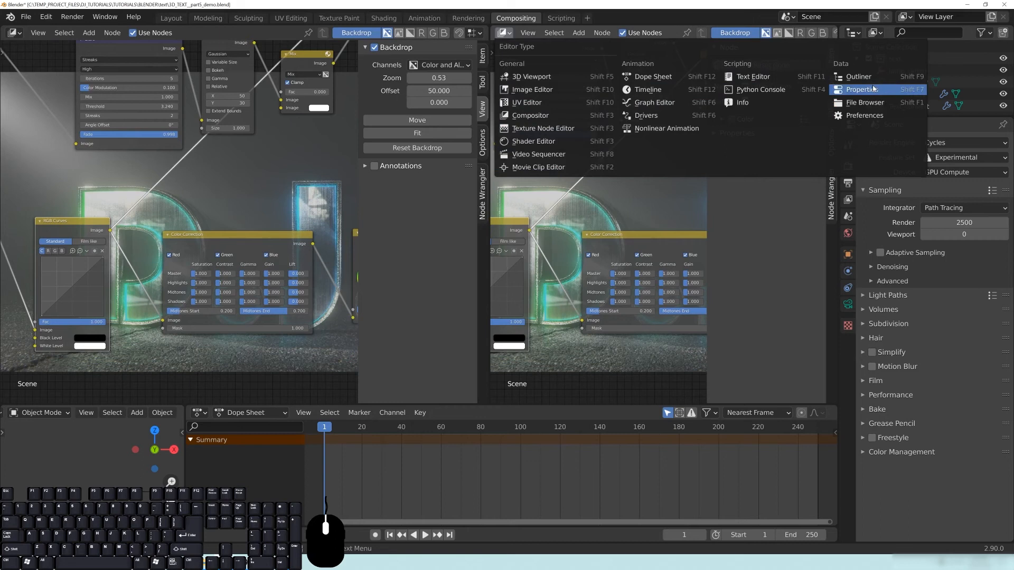
click(532, 90)
drag(492, 68, 458, 69)
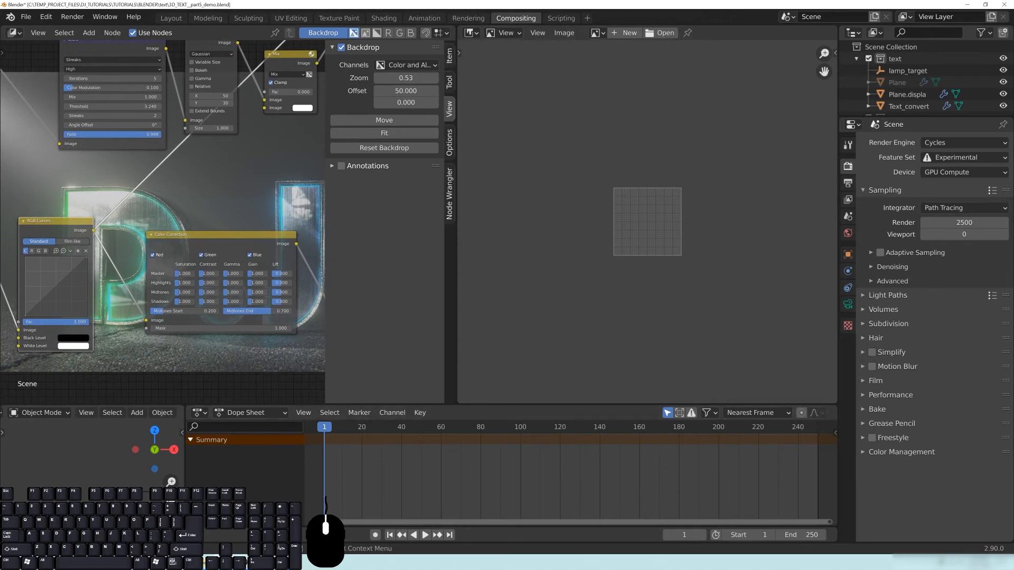
Check the Viewer Node image in the separate render window and put that window away
key(F11)
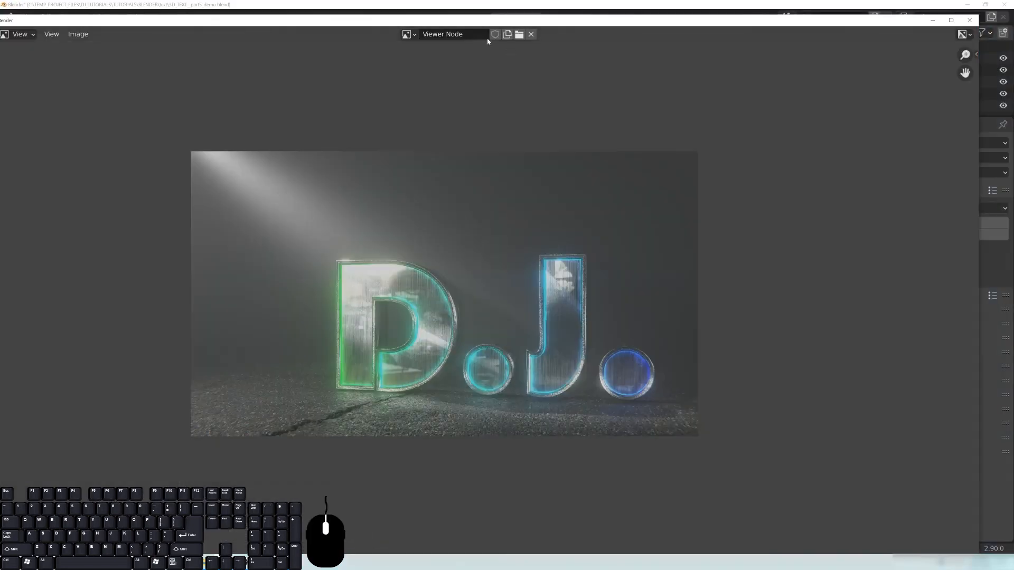
click(49, 32)
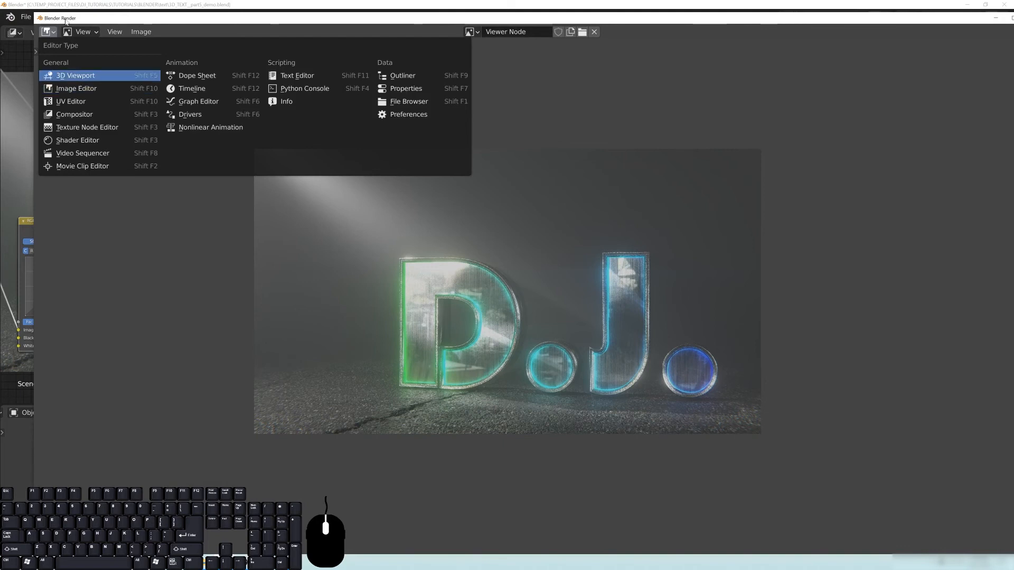
drag(933, 17, 853, 34)
click(911, 37)
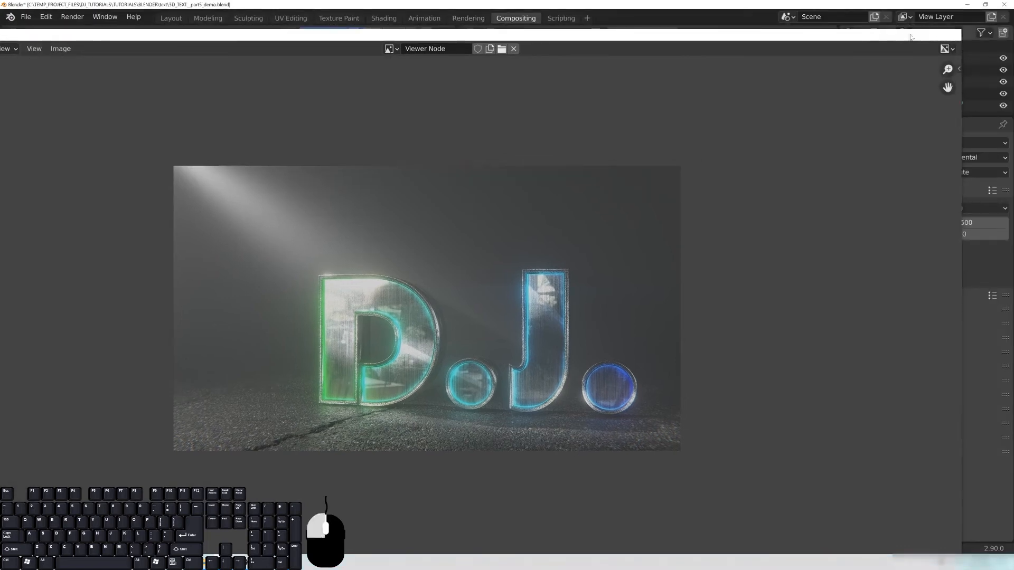
Display the Viewer Node image in the new Image Editor, fit it to the view and widen the editor
click(597, 32)
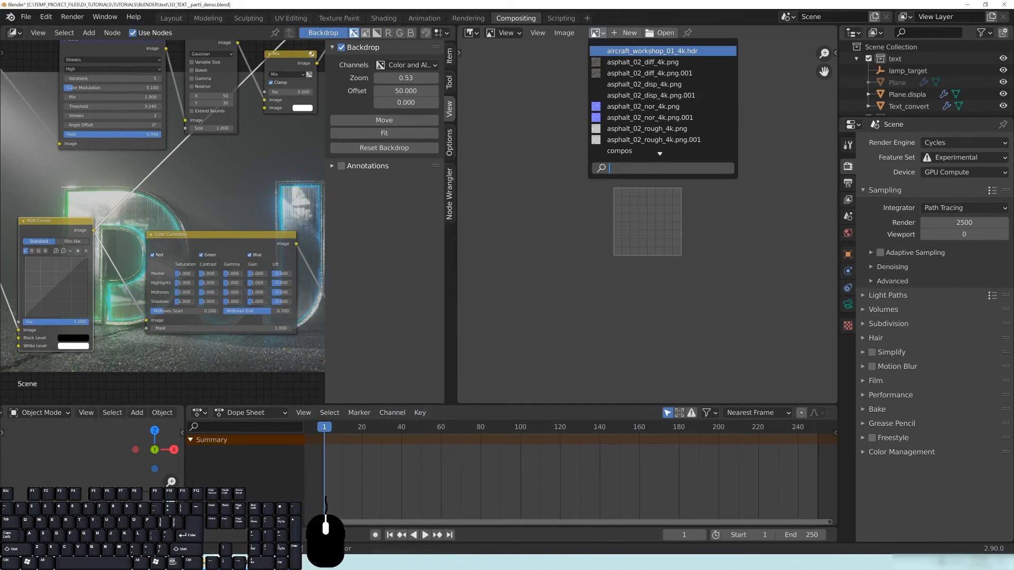
text(viewe)
key(Return)
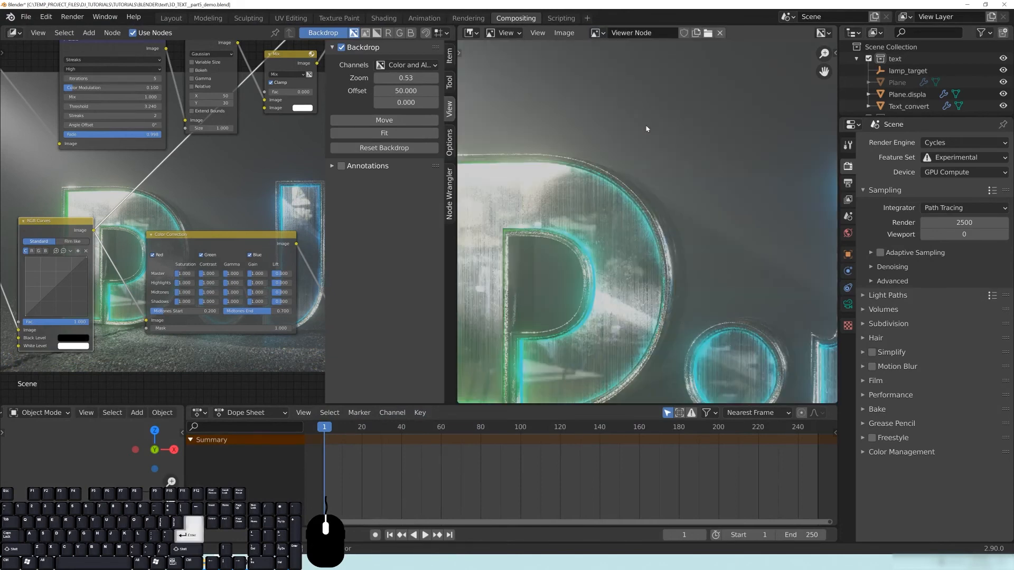
click(597, 33)
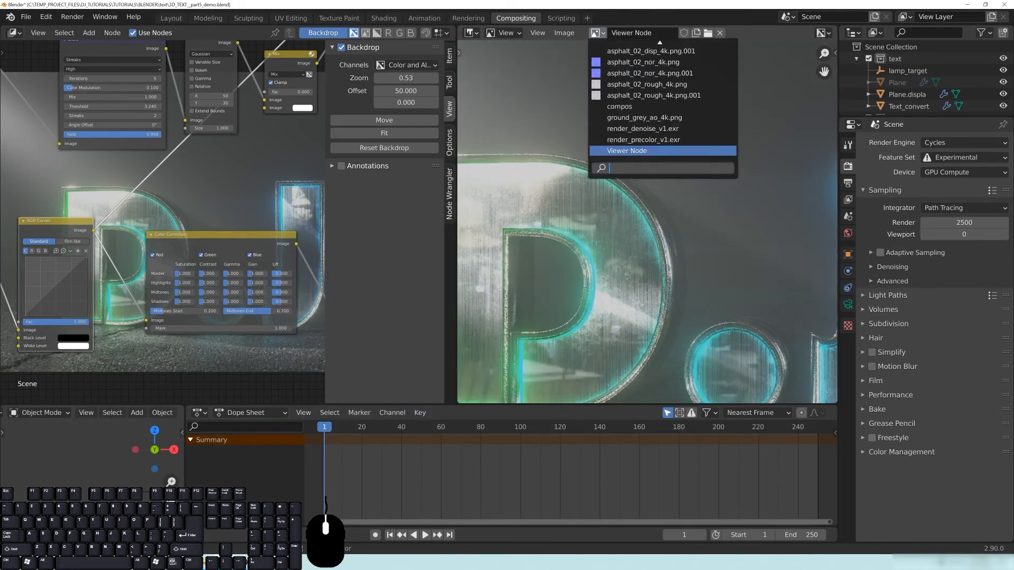
click(619, 151)
key(Home)
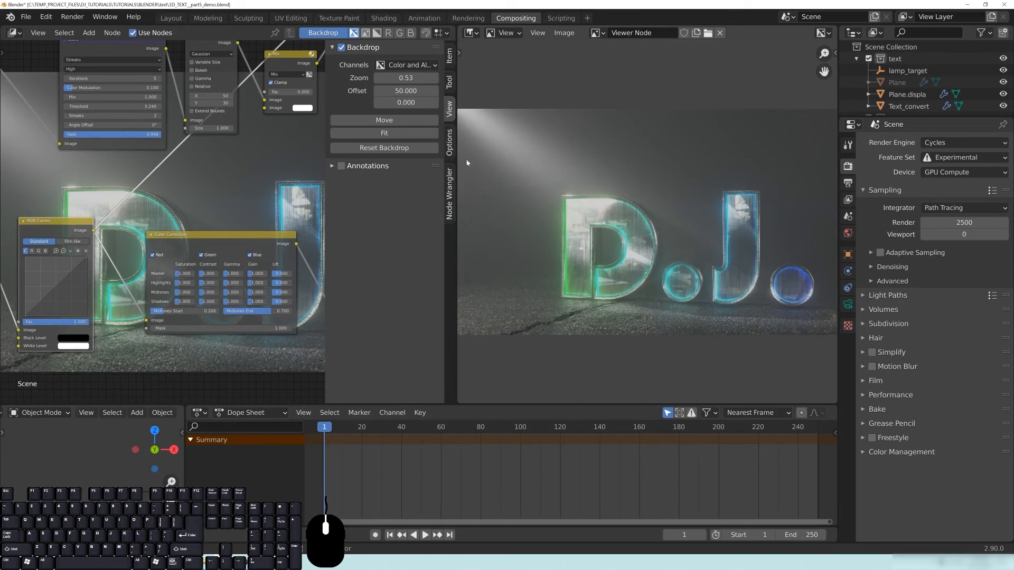
drag(458, 151, 325, 151)
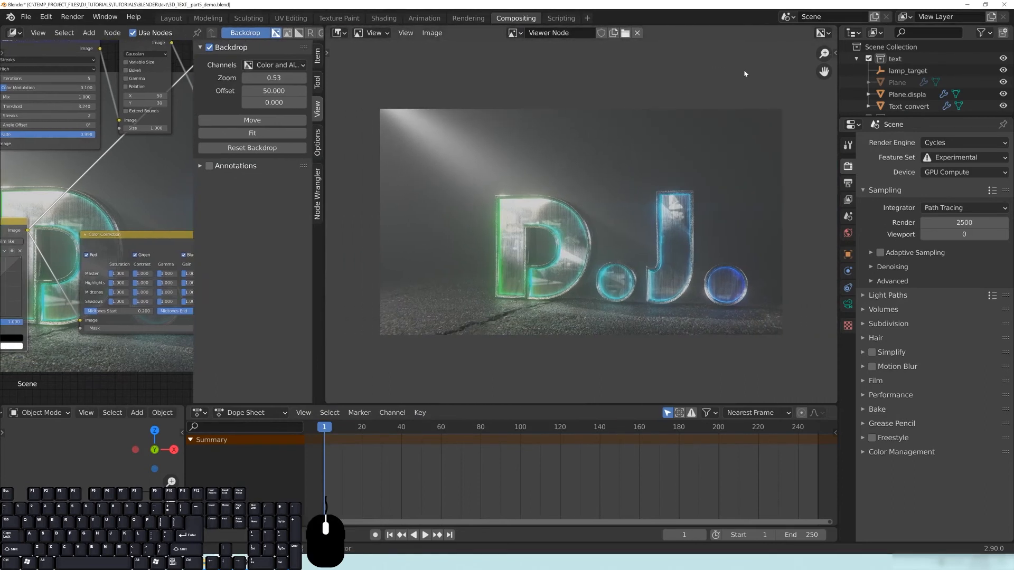
Show the scopes in the Image Editor's sidebar, widen the sidebar and enlarge the Waveform graph
key(n)
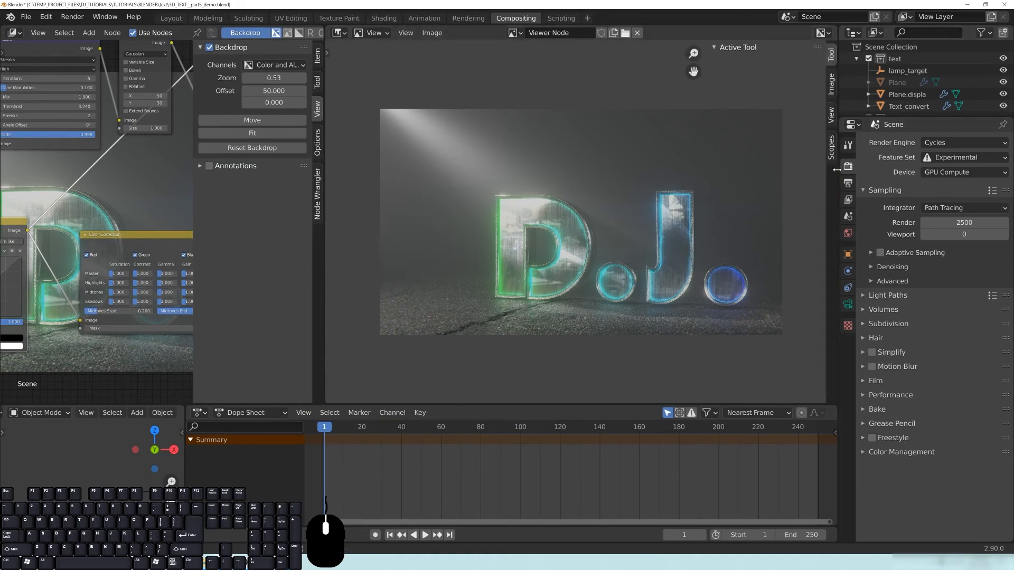
click(832, 148)
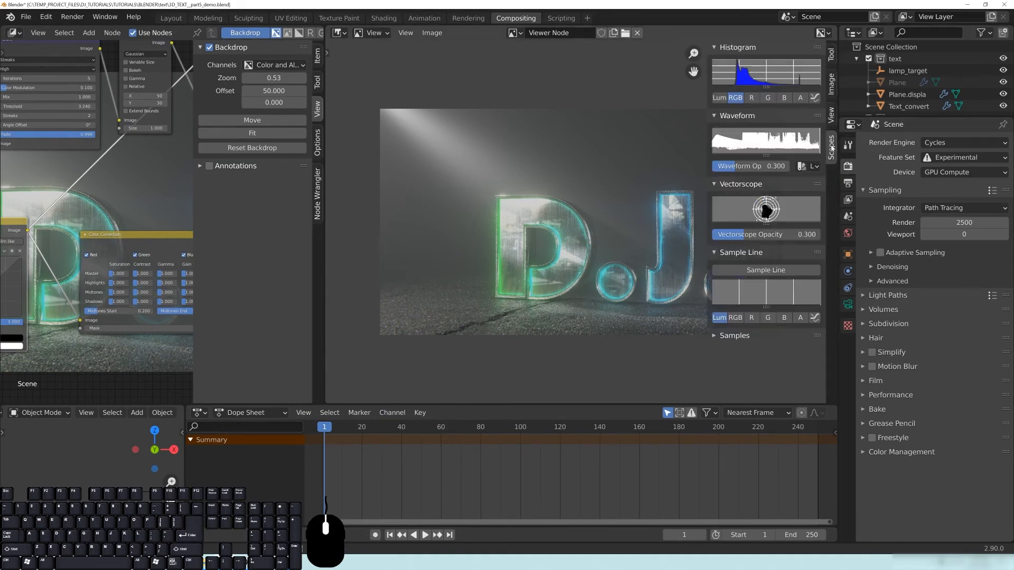
drag(701, 136, 544, 136)
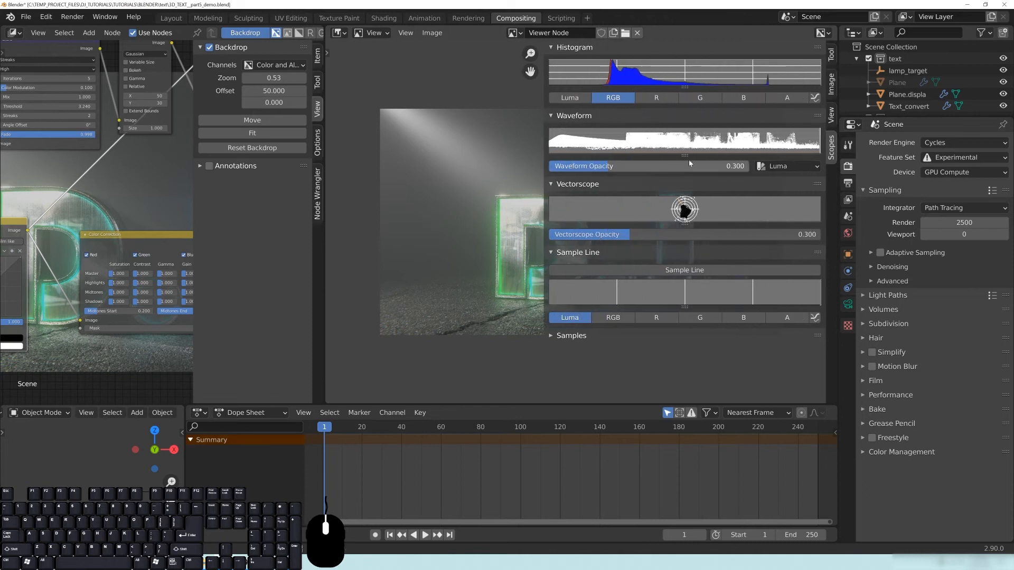
drag(685, 161, 686, 299)
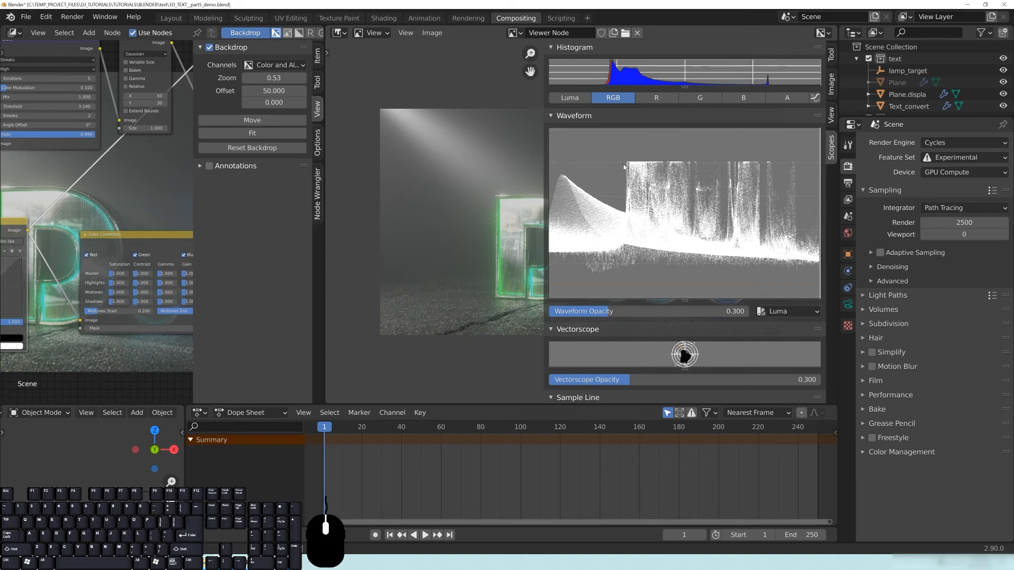
Preview the render_denoise image node in the viewer to check its waveform, and hide the node editor's sidebar
scroll(128, 204, down, 5)
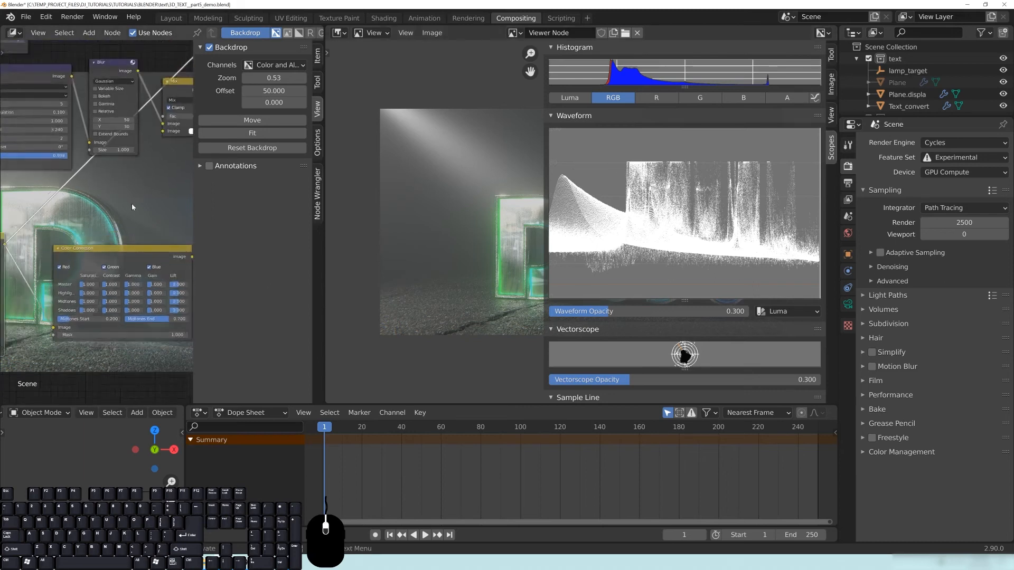
middle_drag(128, 203, 176, 254)
ctrl+shift+click(23, 191)
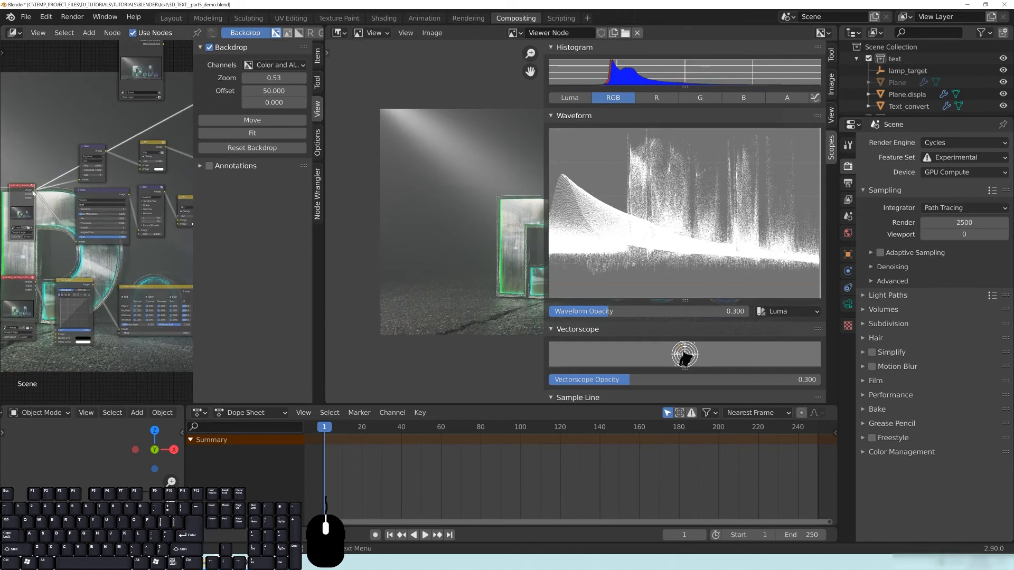
scroll(29, 199, up, 6)
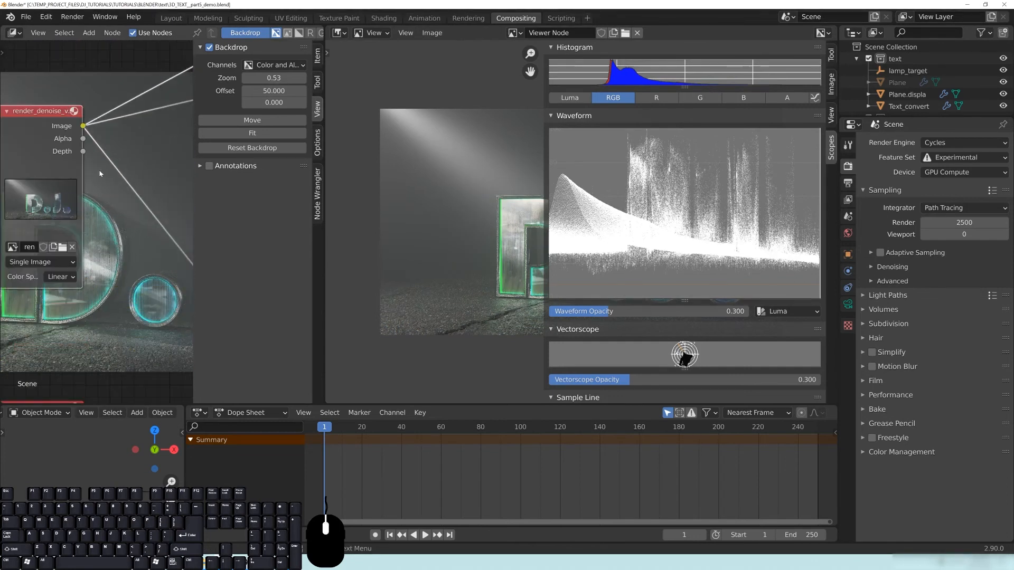
key(n)
middle_drag(208, 148, 185, 173)
drag(81, 143, 84, 145)
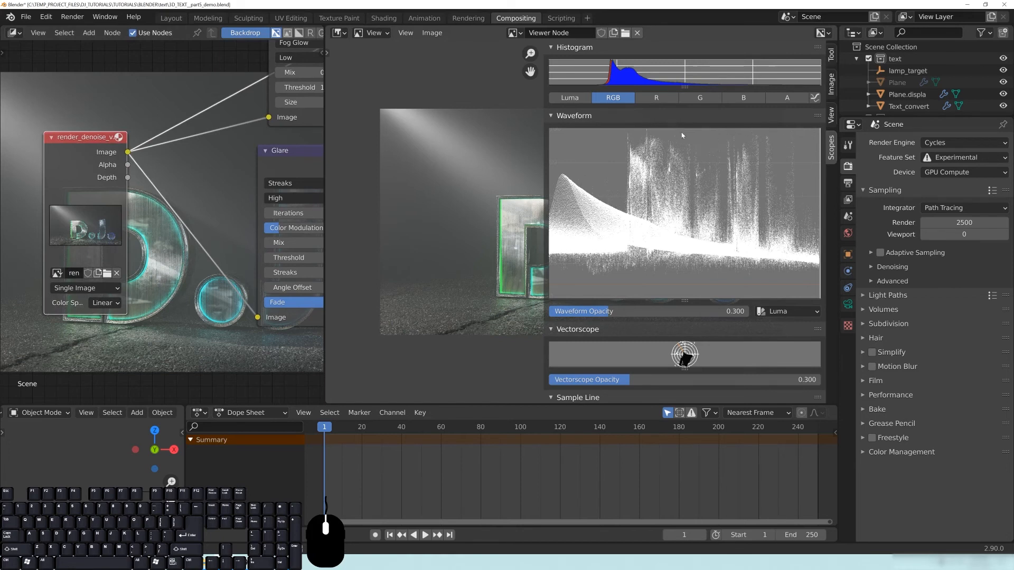
Preview the Mix node after the Fog Glow glare and compare the letter D's brightest areas with the waveform
middle_drag(291, 160, 142, 269)
scroll(160, 224, down, 5)
middle_drag(310, 175, 185, 198)
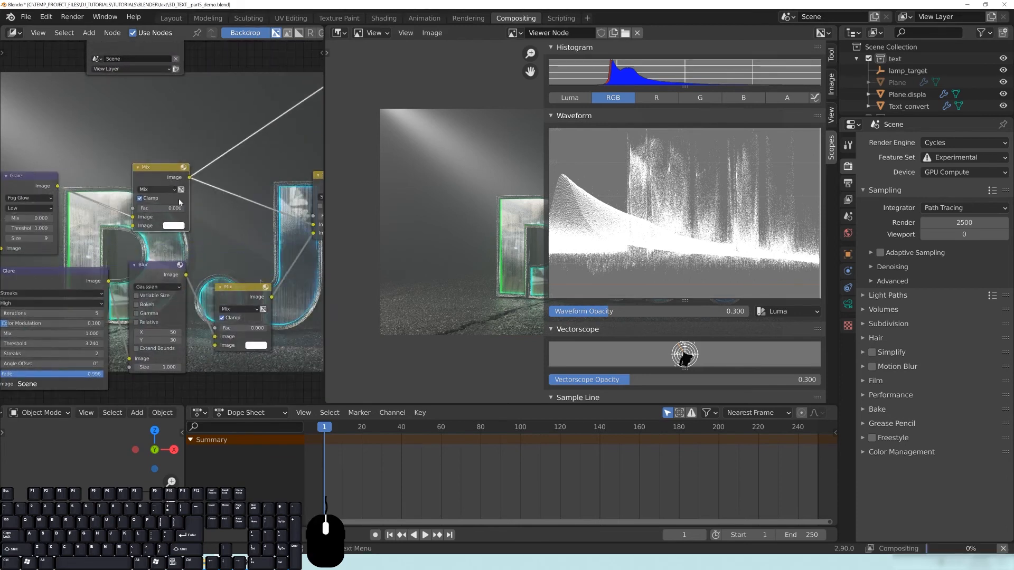
scroll(139, 198, up, 2)
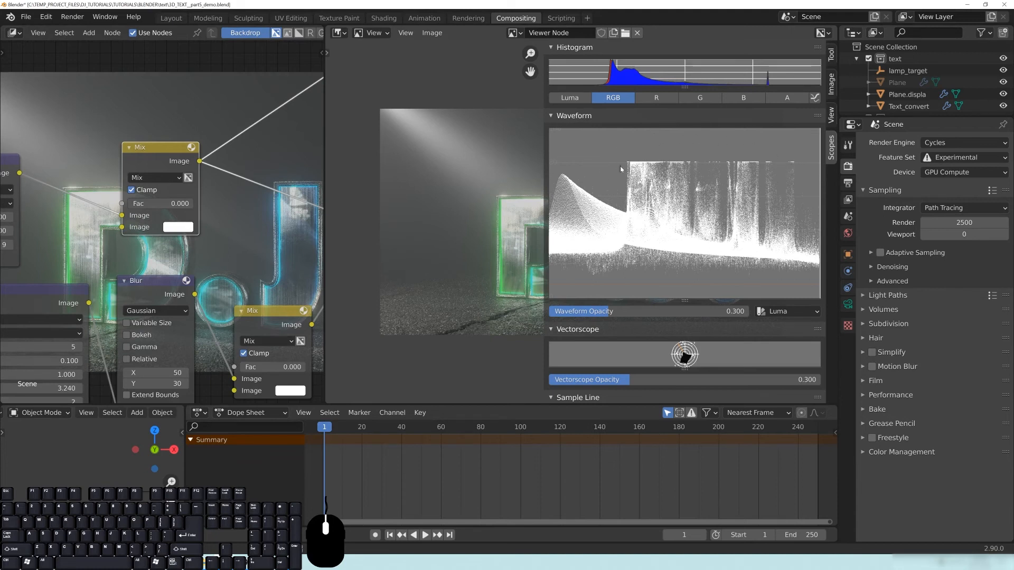
scroll(513, 214, up, 5)
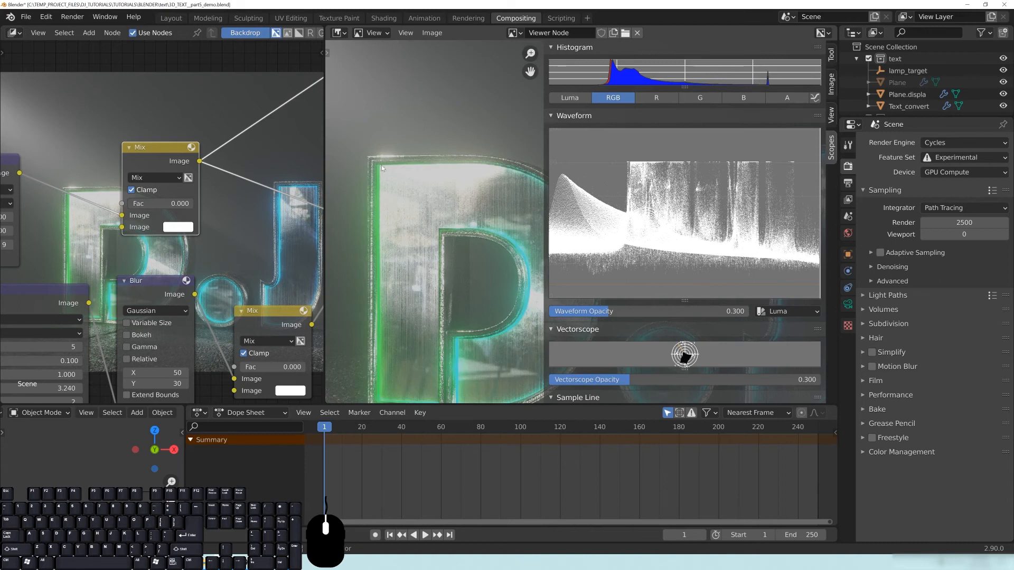
scroll(480, 191, up, 4)
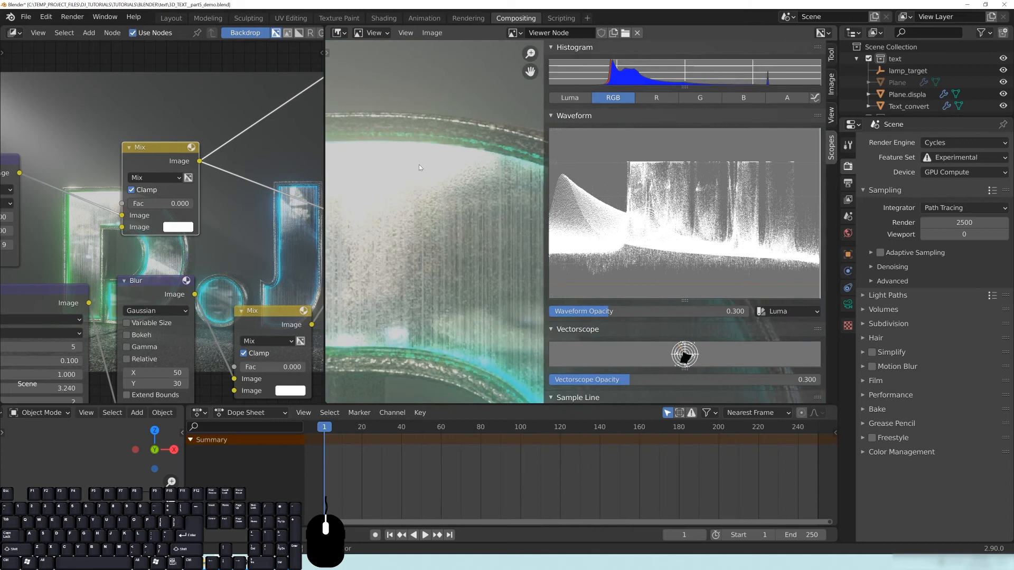
scroll(462, 181, down, 6)
scroll(519, 219, up, 2)
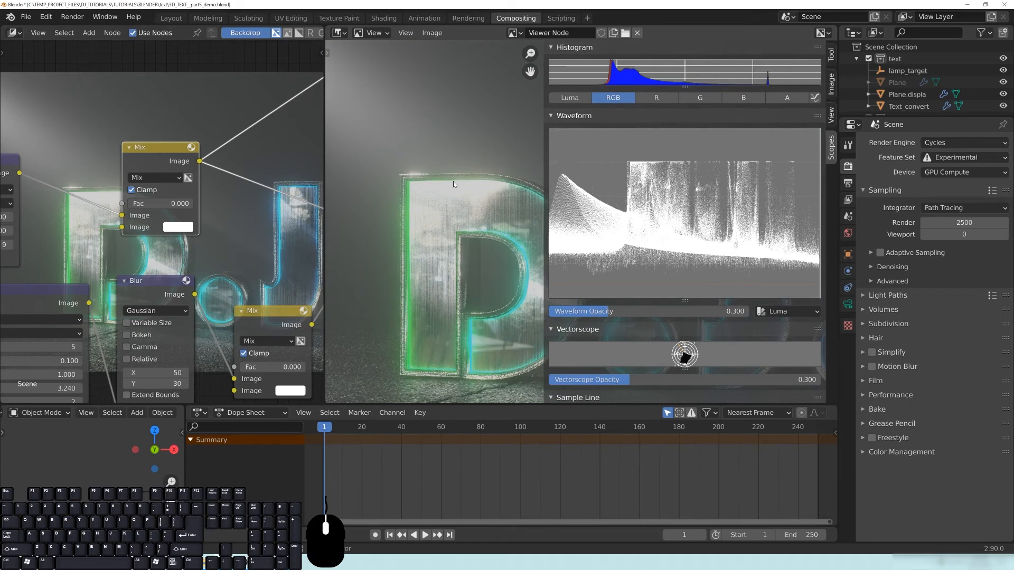
middle_drag(468, 215, 430, 201)
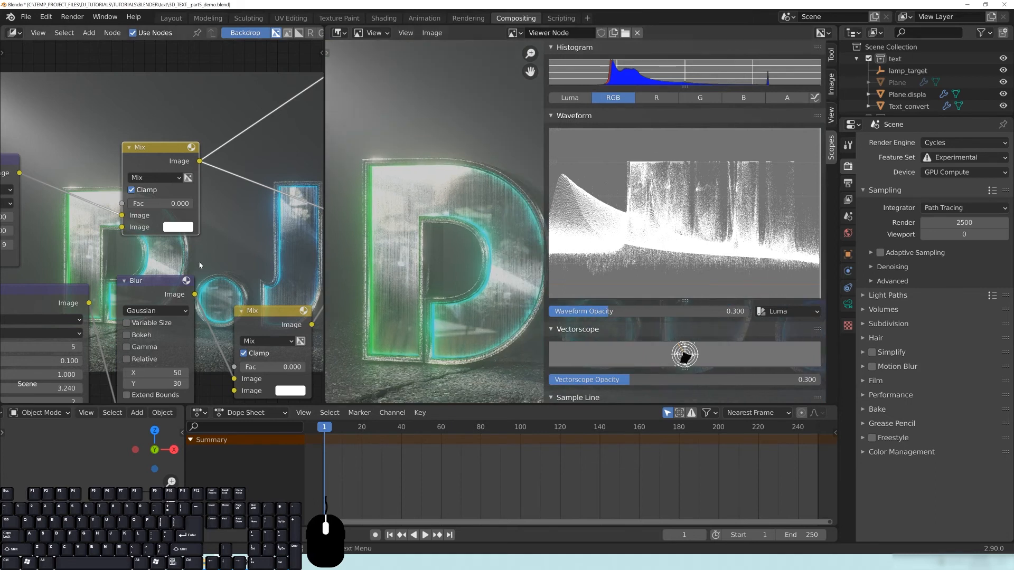
Return to the color grading nodes and send the RGB Curves output to the viewer
middle_drag(216, 270, 248, 206)
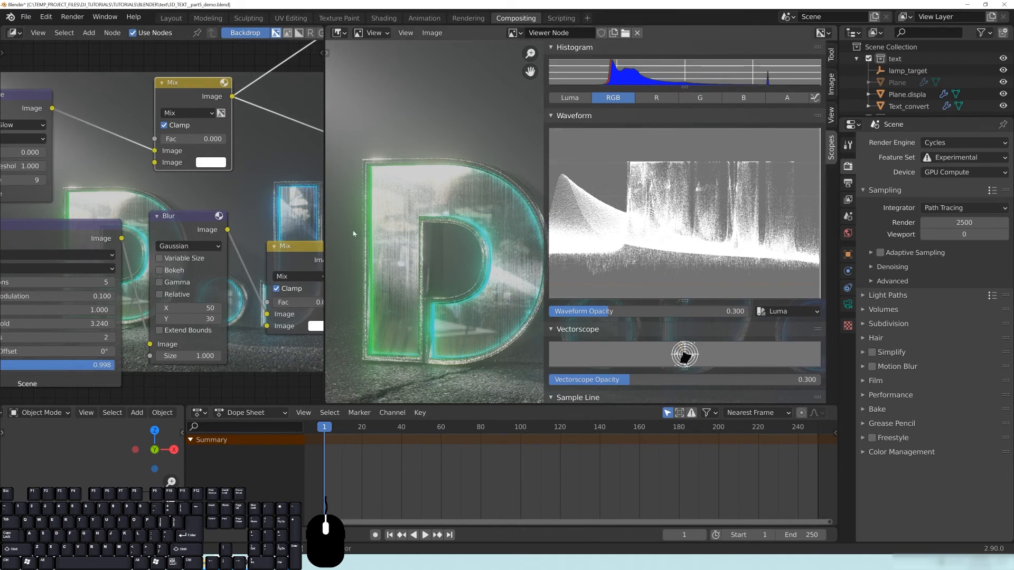
middle_drag(277, 245, 166, 227)
scroll(221, 187, down, 10)
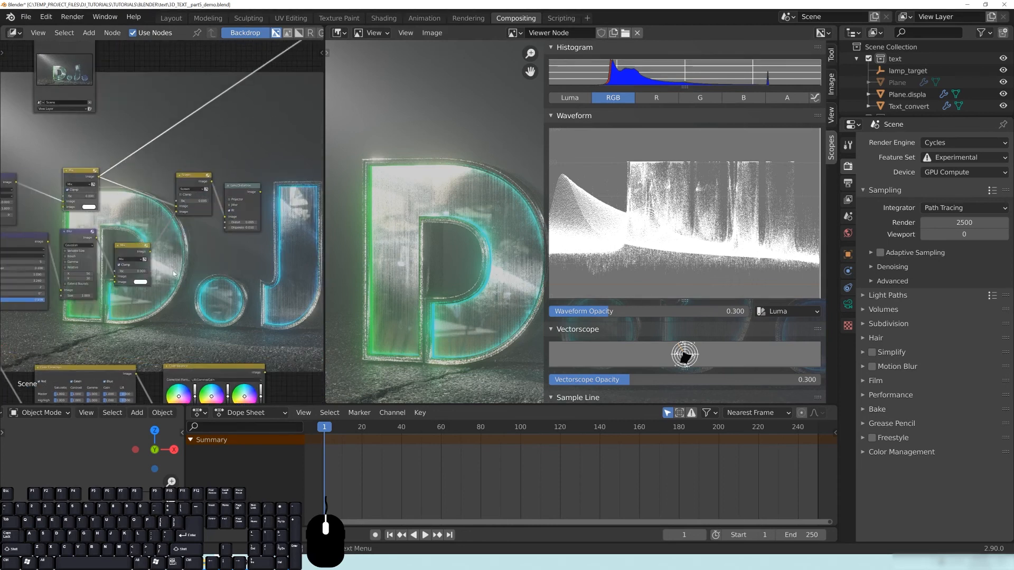
middle_drag(170, 298, 253, 119)
middle_drag(21, 256, 84, 282)
ctrl+shift+click(117, 193)
scroll(184, 266, up, 4)
middle_drag(233, 105, 289, 132)
ctrl+shift+click(207, 163)
middle_drag(238, 266, 218, 273)
Set the RGB Curves tone to Film like and shape an S curve with its shadow point at X 0.31034, Y 0.15556
click(182, 183)
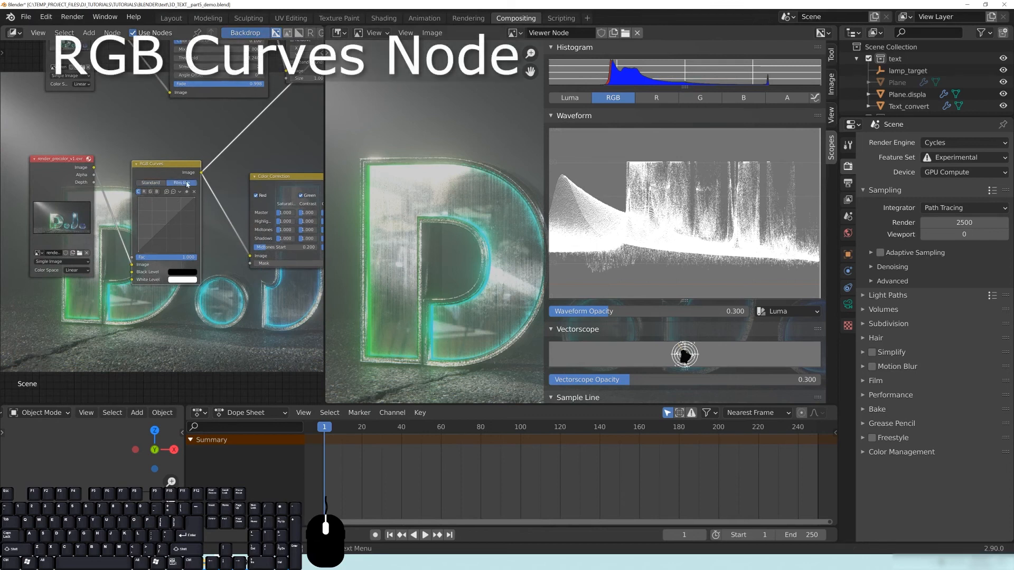
scroll(184, 175, up, 1)
drag(186, 205, 156, 245)
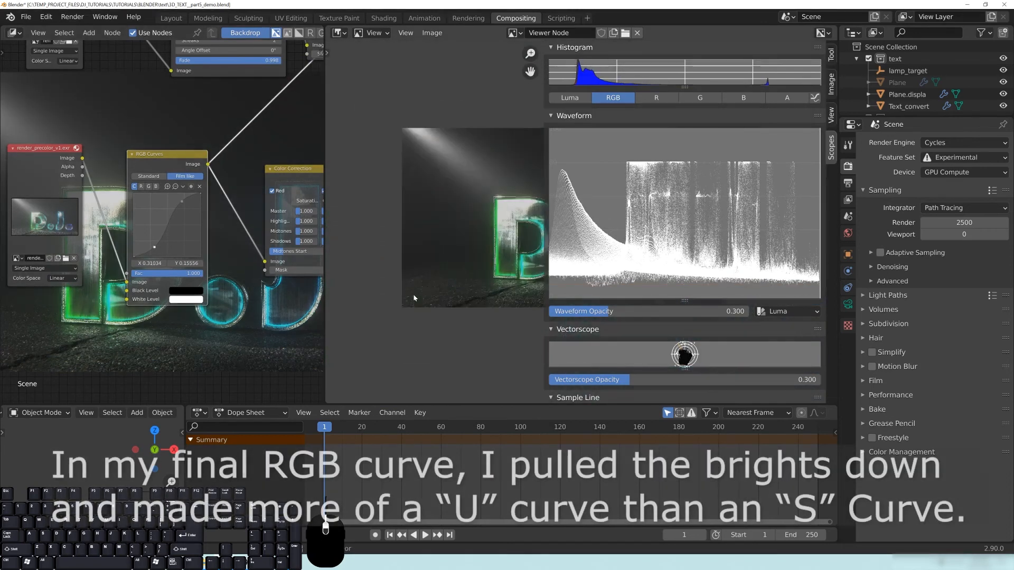
Widen the Image Editor over the node area and bring the whole graded image into view beside the scopes
drag(325, 223, 141, 223)
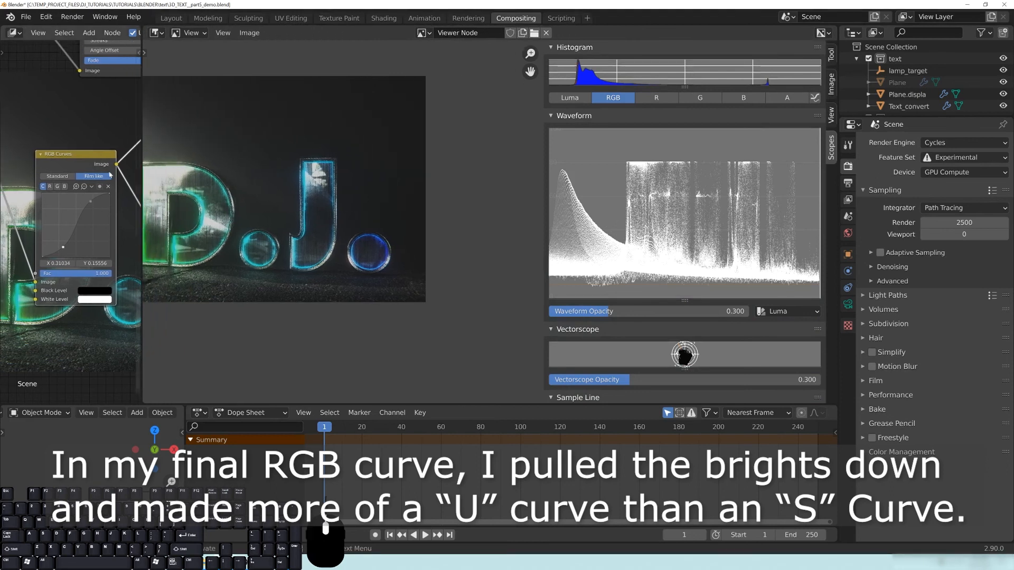
scroll(76, 228, up, 2)
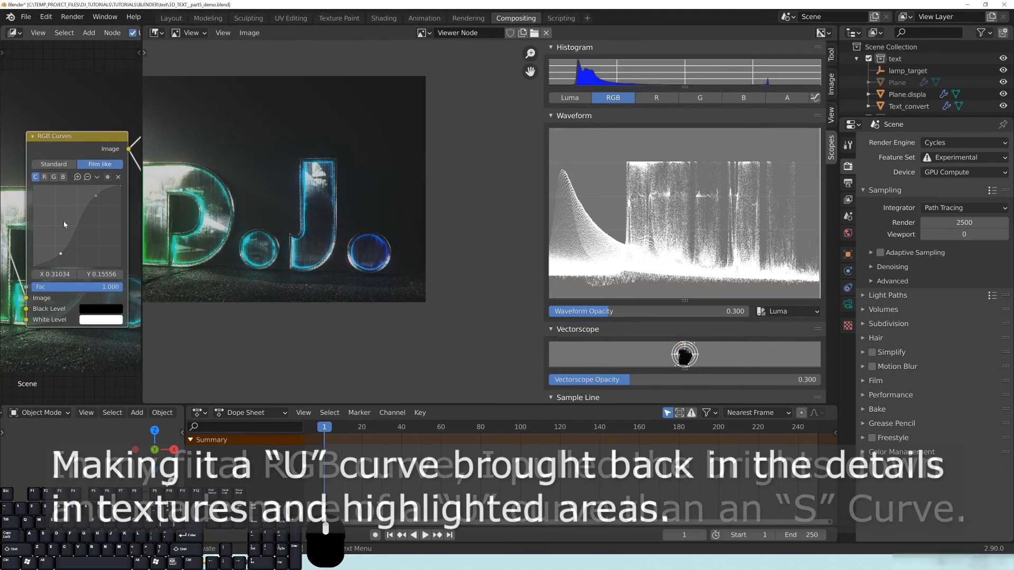
middle_drag(279, 257, 399, 286)
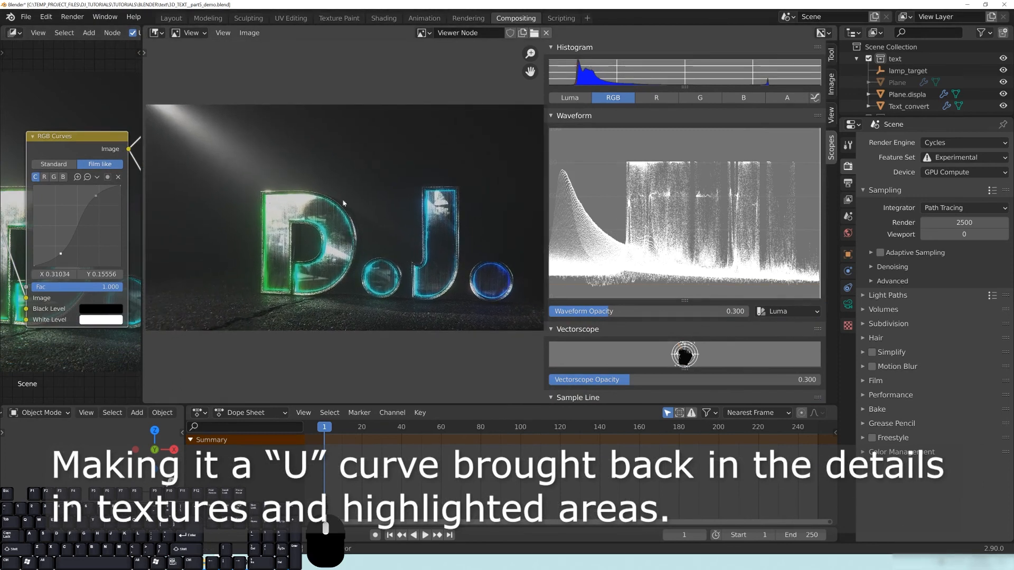
Refine the RGB curve, placing the shadow point at X 0.20690, Y 0.09444 and the highlight point at X 0.80049, Y 0.87778
drag(61, 253, 58, 252)
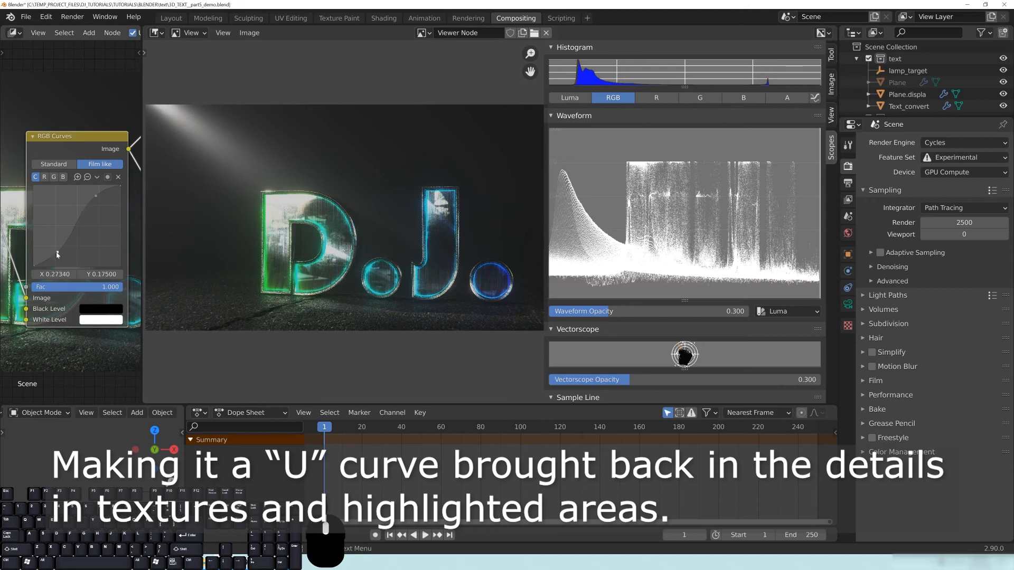
drag(96, 196, 101, 200)
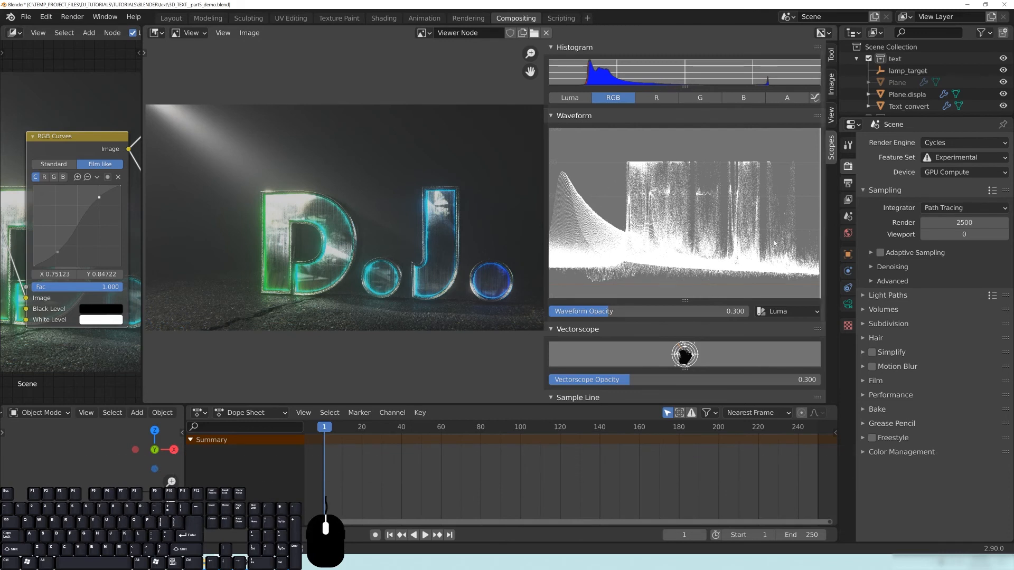
mouse_move(99, 198)
mouse_down()
mouse_move(115, 215)
mouse_move(104, 196)
mouse_up()
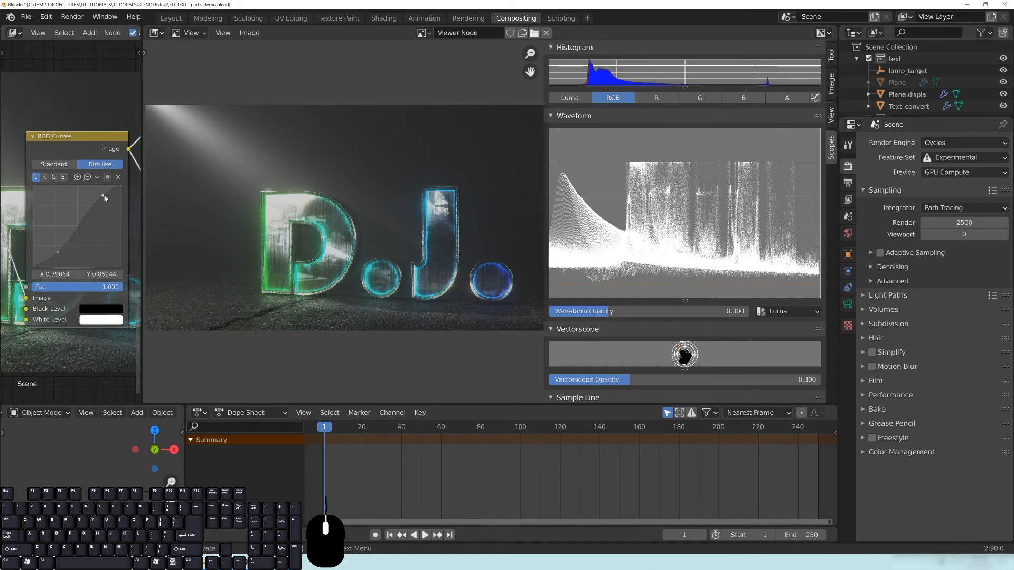
drag(57, 252, 46, 246)
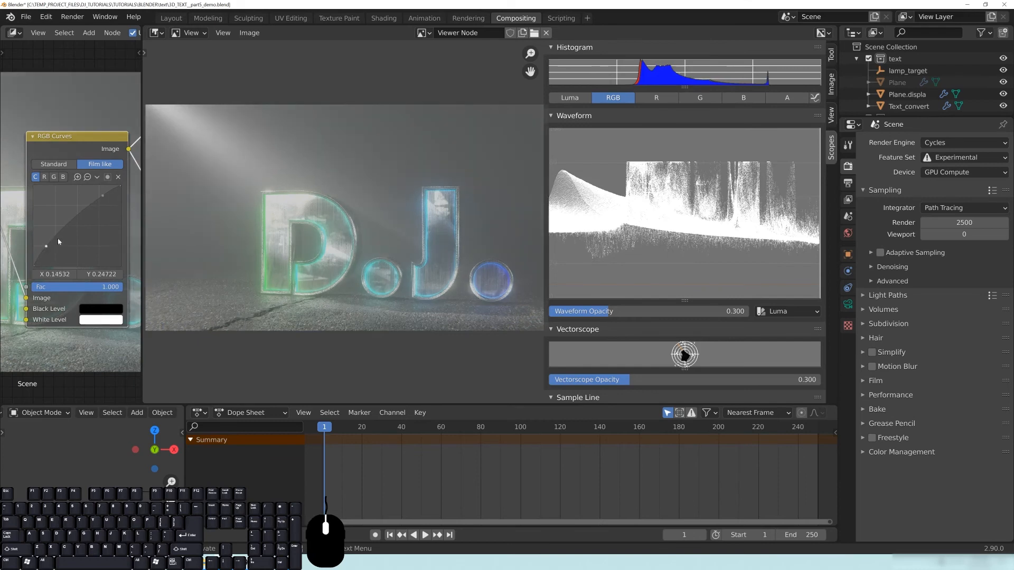
drag(46, 247, 51, 258)
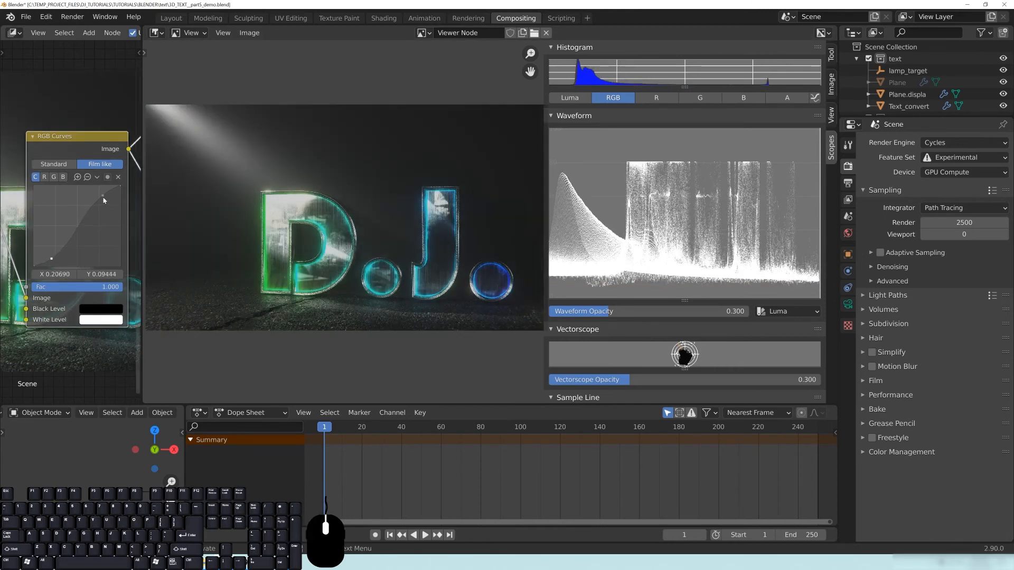
drag(103, 198, 104, 195)
scroll(294, 215, up, 5)
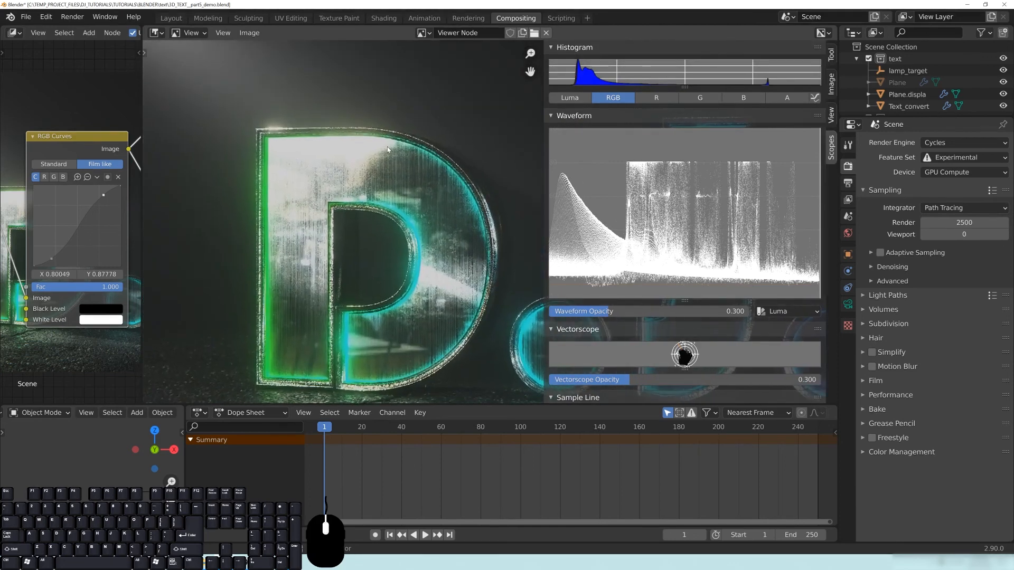
Try a U-shaped curve, restore the S shape with the highlight point at X 0.82020, Y 0.90278, and nudge the shadow point slightly
drag(104, 195, 119, 209)
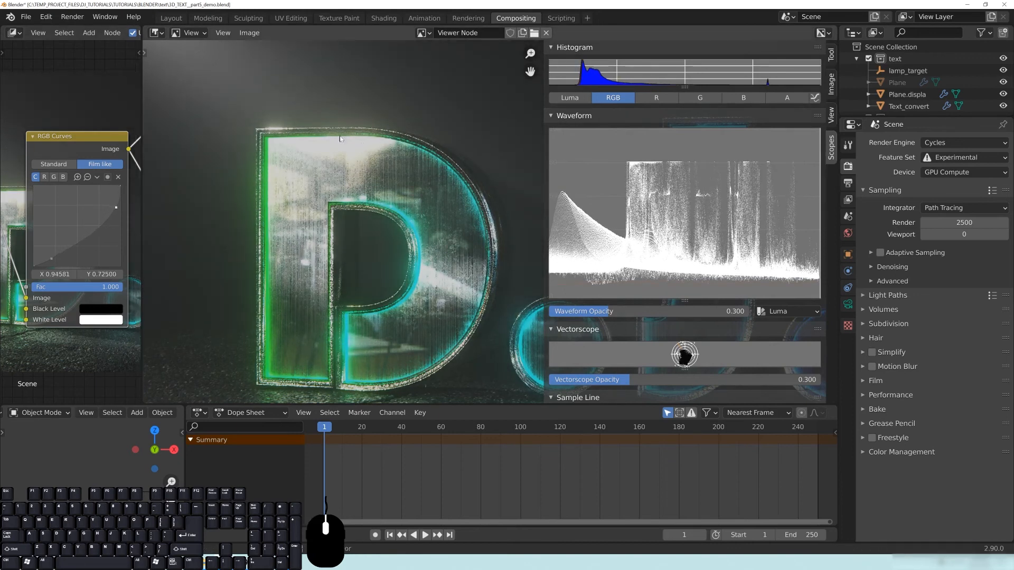
drag(117, 207, 104, 198)
drag(52, 258, 50, 259)
drag(104, 197, 108, 198)
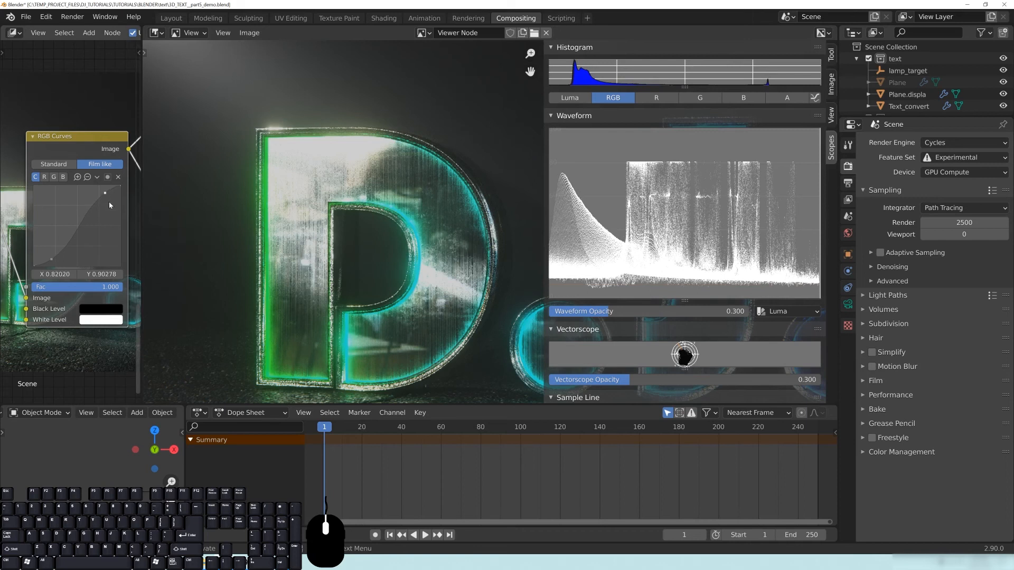
scroll(369, 263, down, 6)
scroll(422, 222, up, 3)
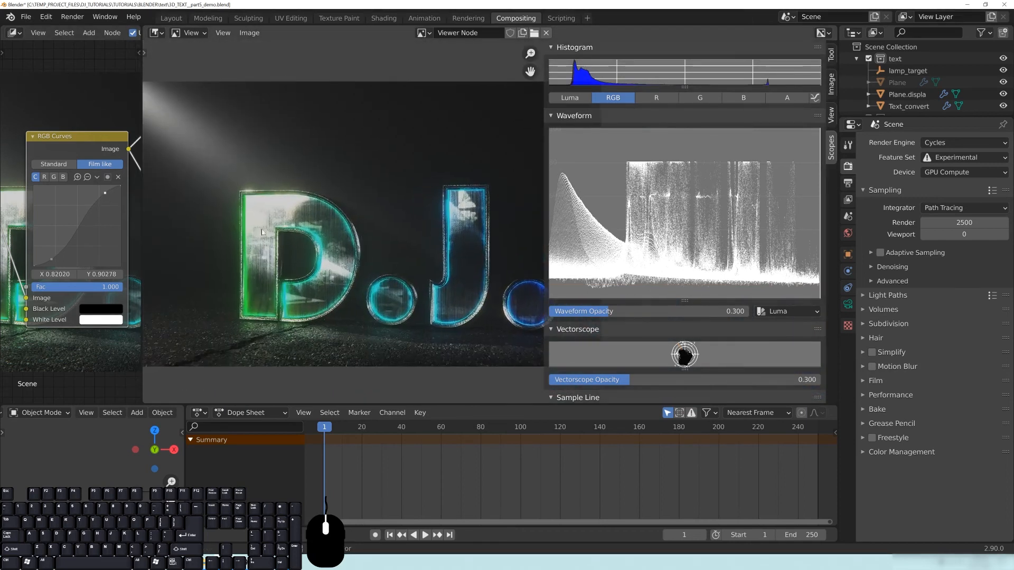
Refine the RGB curve, placing the shadow point at X 0.20197, Y 0.11389 and the highlight point at X 0.83005, Y 0.89167
drag(105, 193, 106, 196)
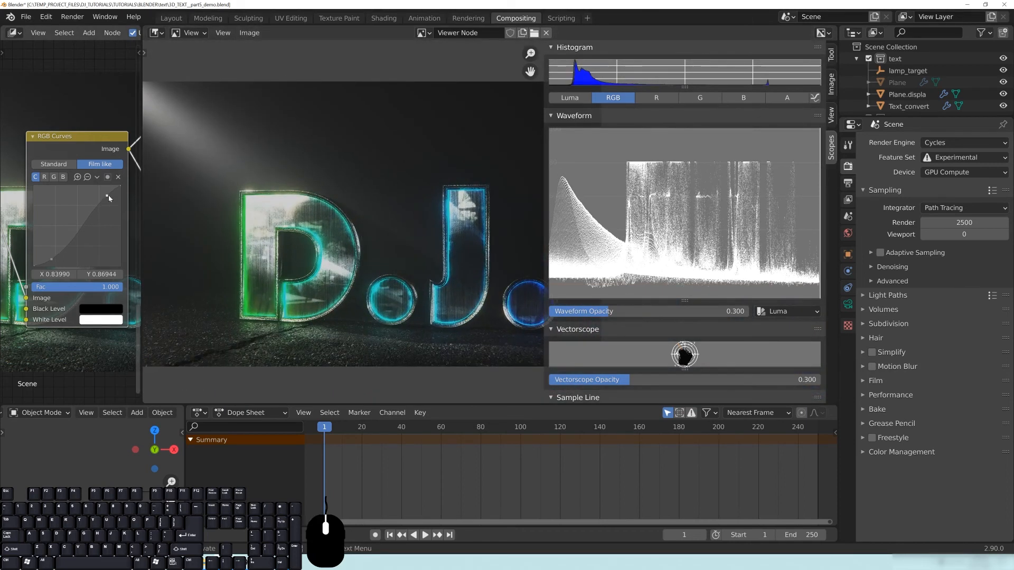
drag(52, 259, 51, 257)
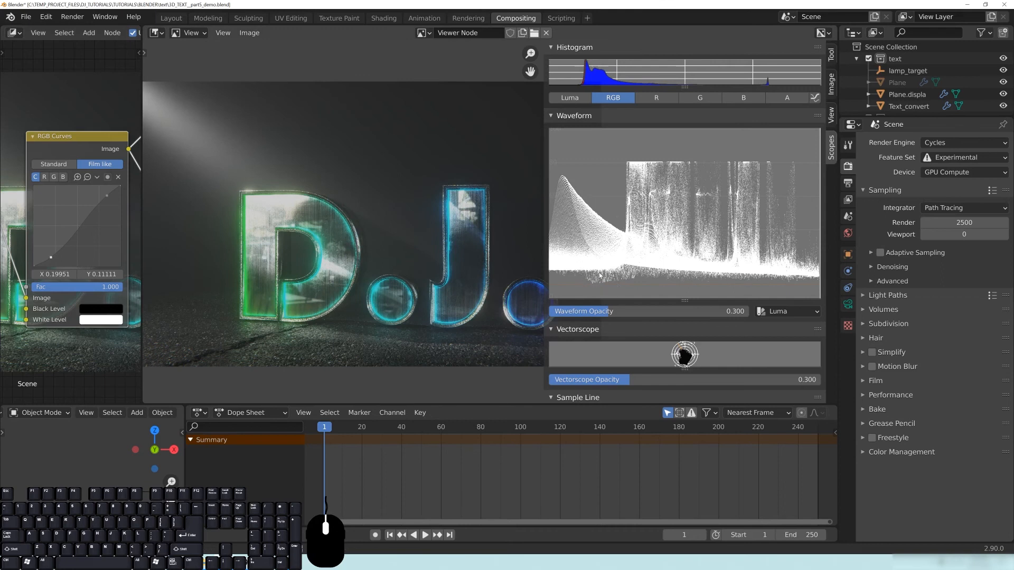
drag(51, 257, 51, 258)
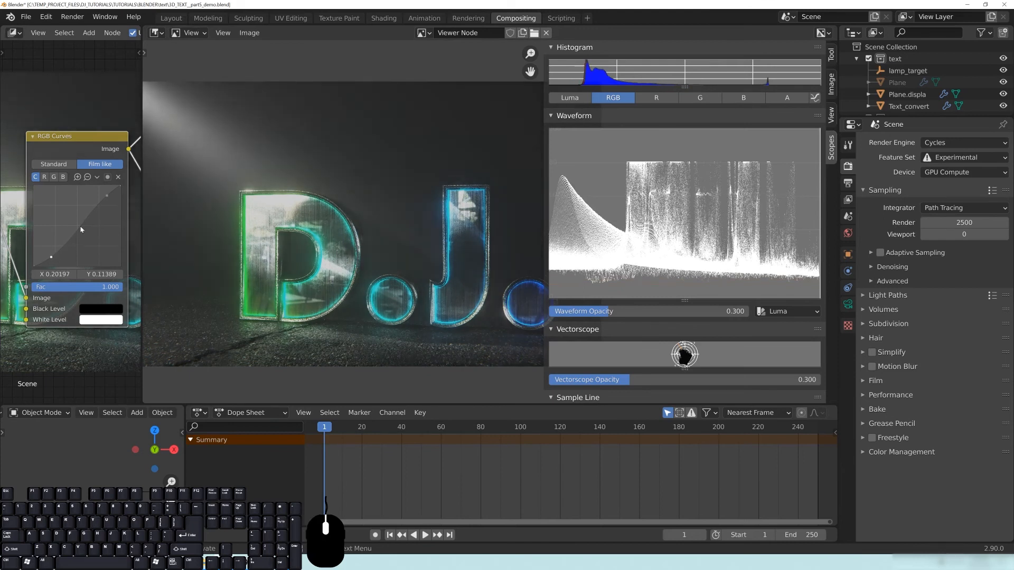
click(107, 195)
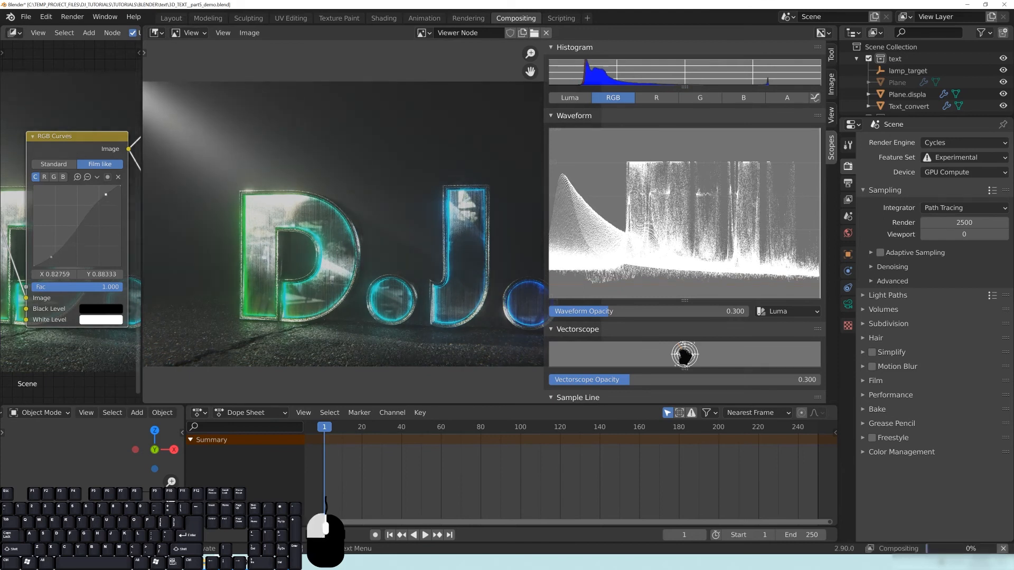
drag(106, 195, 103, 192)
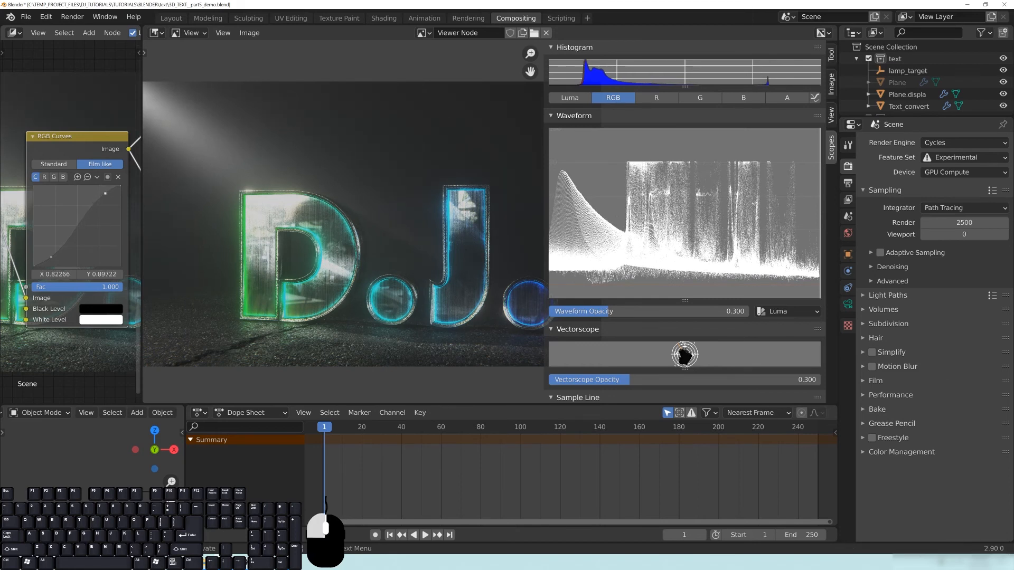
scroll(354, 253, down, 2)
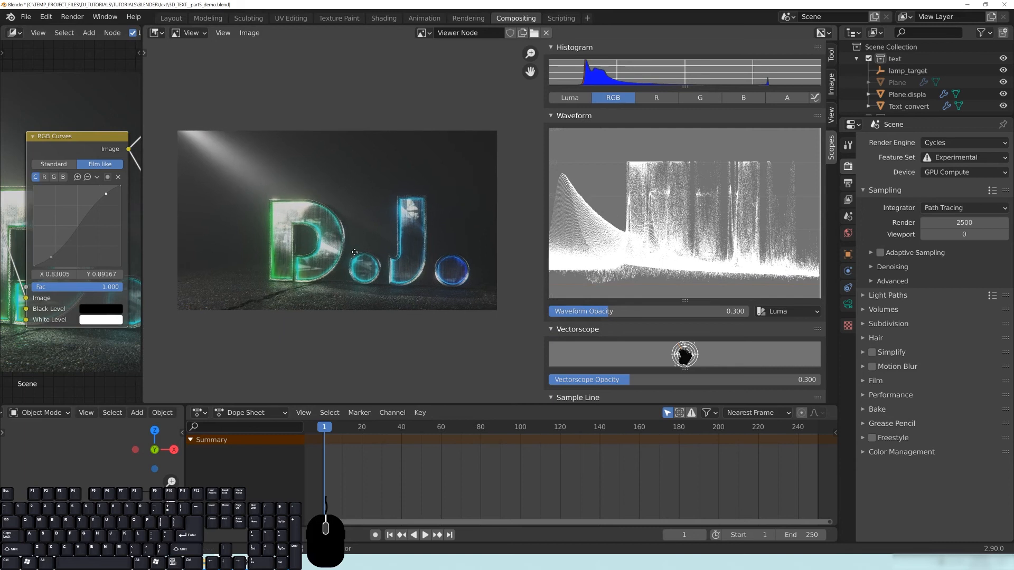
Send the Color Correction node's output to the viewer and arrange the enlarged node beside the whole graded image
middle_drag(132, 221, 65, 226)
scroll(69, 226, down, 5)
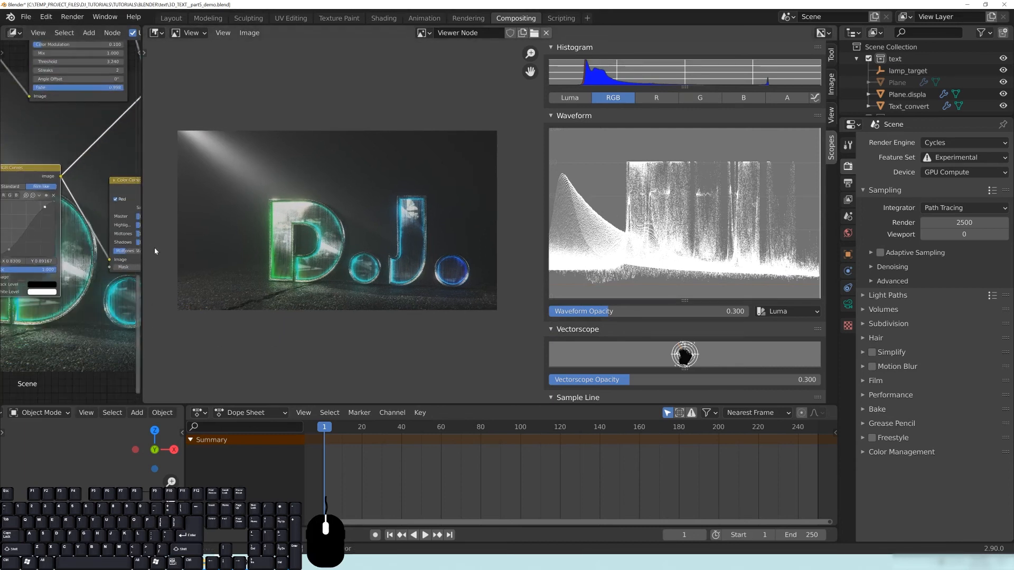
drag(141, 245, 387, 245)
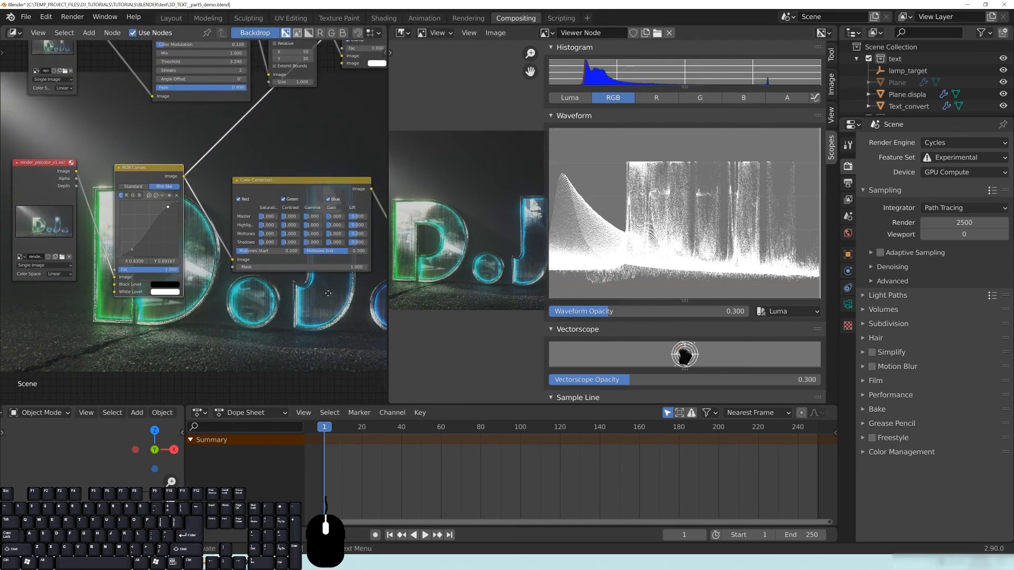
middle_drag(351, 262, 226, 262)
ctrl+shift+click(178, 192)
middle_drag(182, 296, 235, 280)
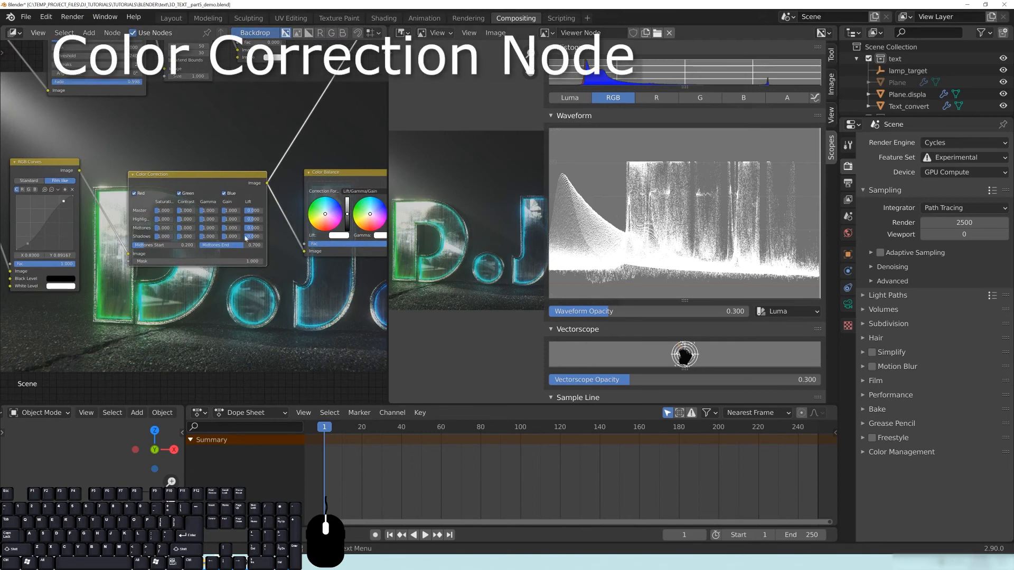
scroll(193, 226, up, 3)
drag(199, 153, 175, 142)
drag(388, 310, 230, 309)
middle_drag(93, 301, 130, 314)
Try a master saturation of 0.5 on the Color Correction node and restore it to 1
click(77, 207)
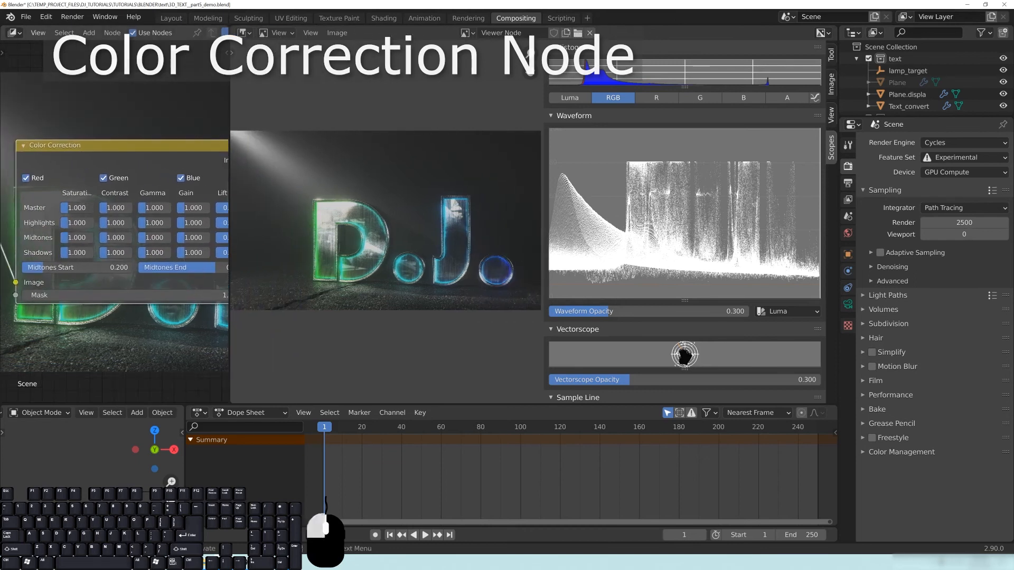
text(.5)
key(Return)
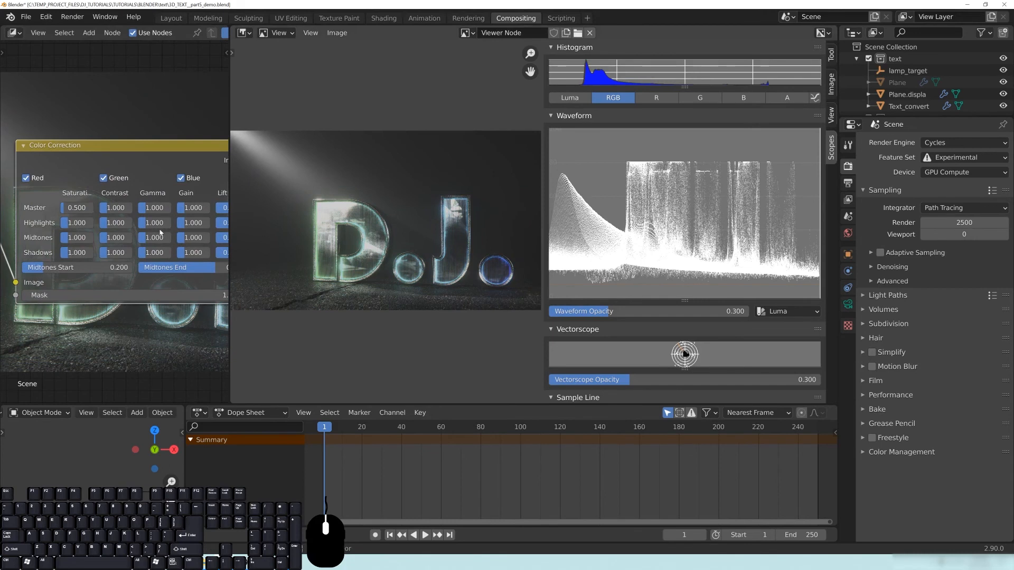
click(71, 209)
text(1)
key(Return)
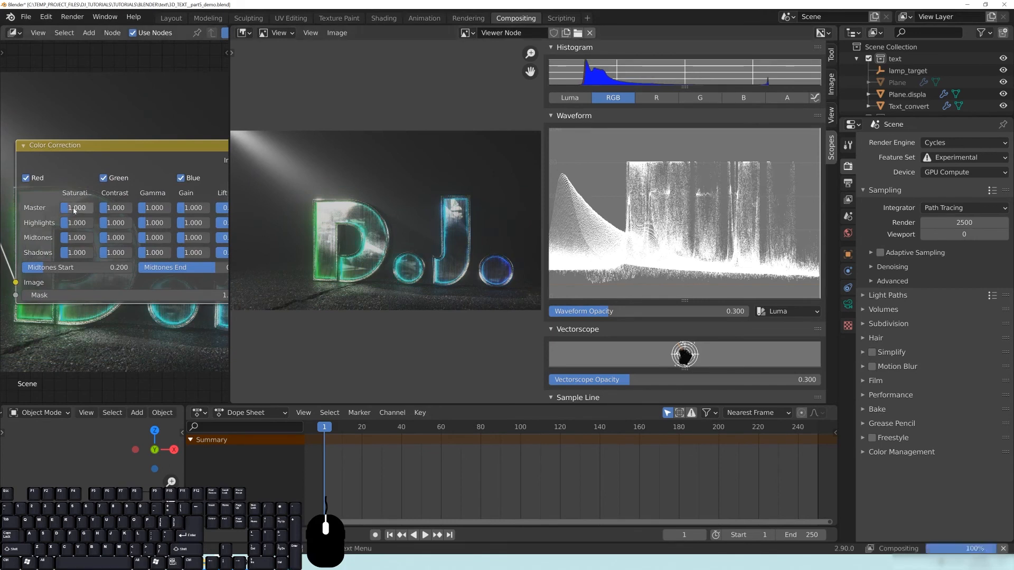
Test a shadows saturation of 0 on the Color Correction node and settle on 0.75
click(77, 253)
text(0)
key(Return)
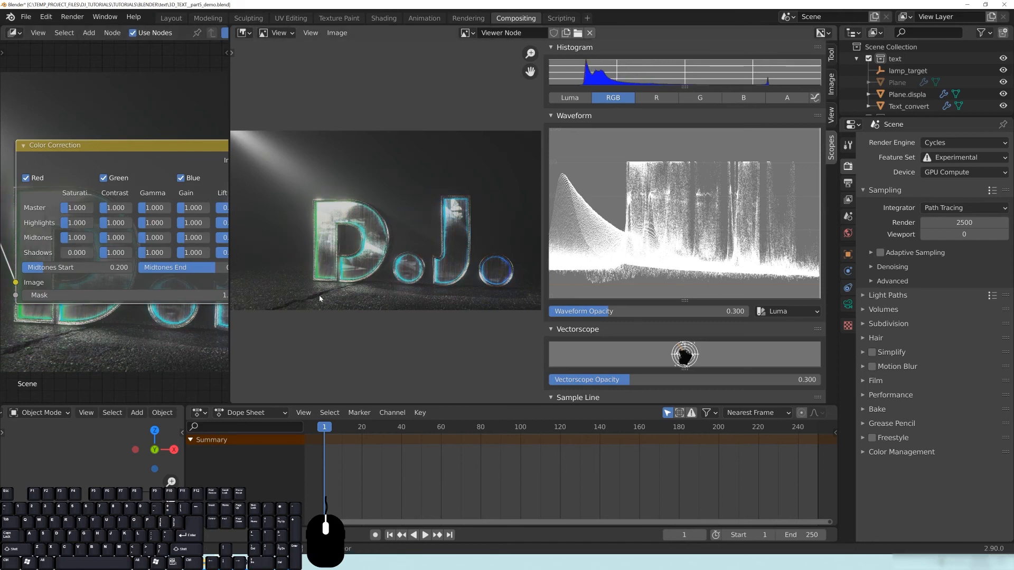
click(79, 252)
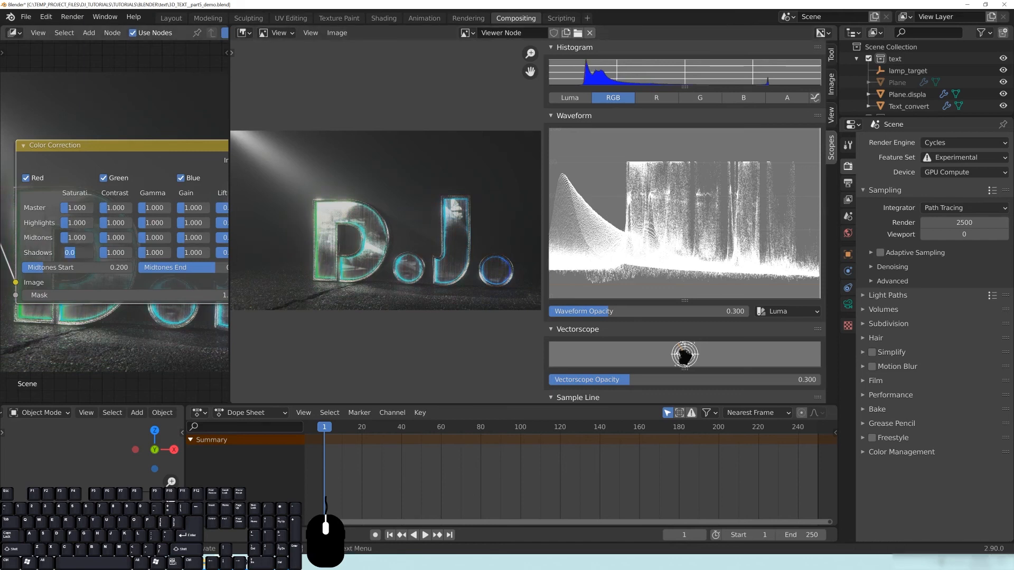
text(.75)
key(Return)
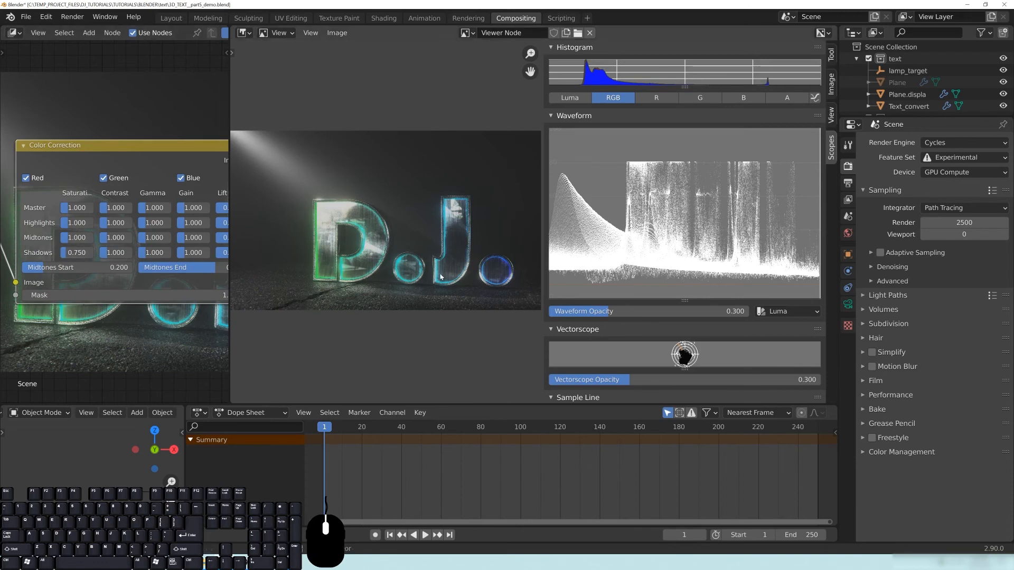
Try midtones saturation values of 0.5 and 0.85, inspecting the glowing letters up close
click(77, 238)
text(.5)
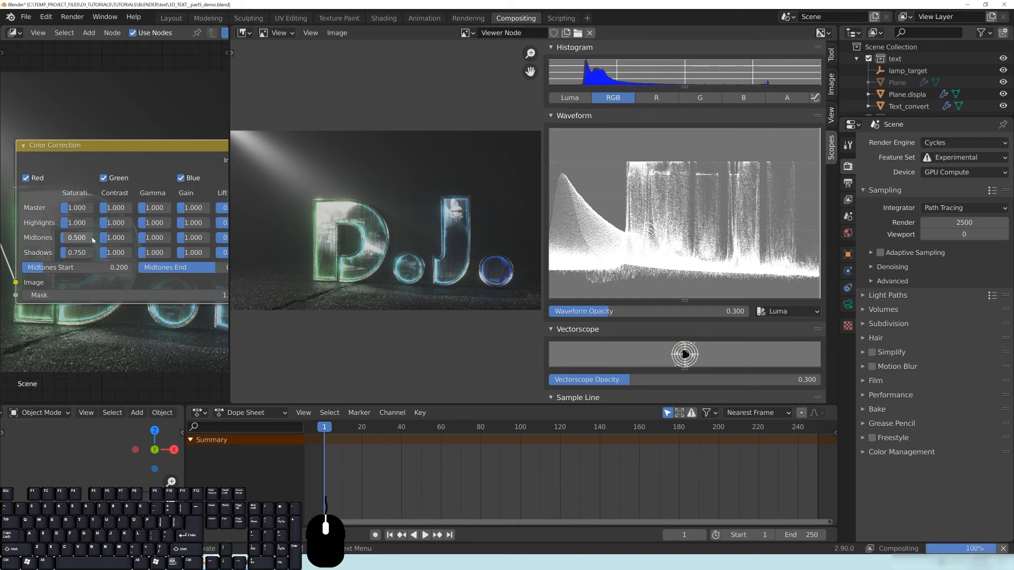
key(Return)
scroll(370, 261, up, 3)
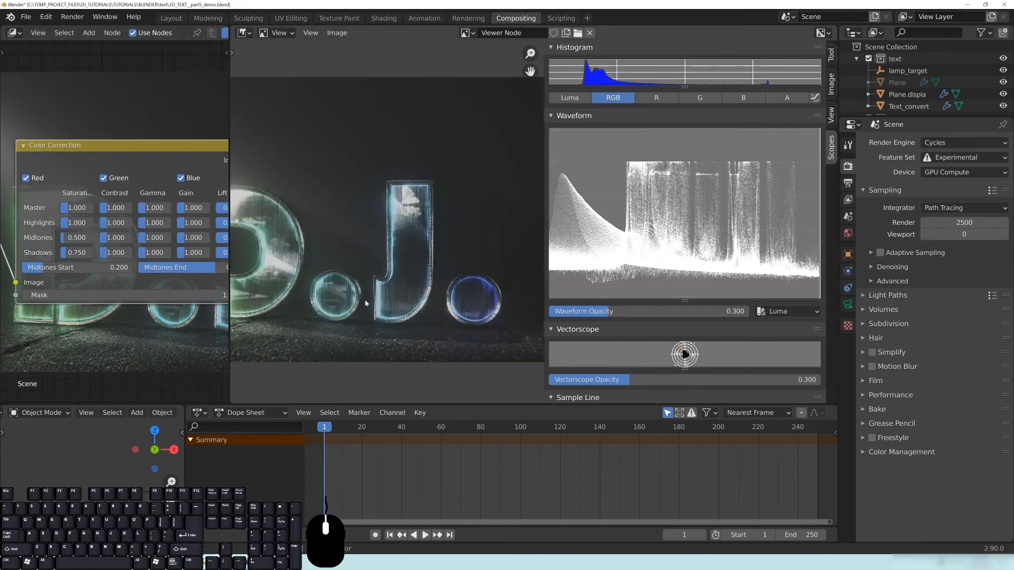
middle_drag(366, 303, 535, 277)
click(76, 238)
text(.85)
key(Return)
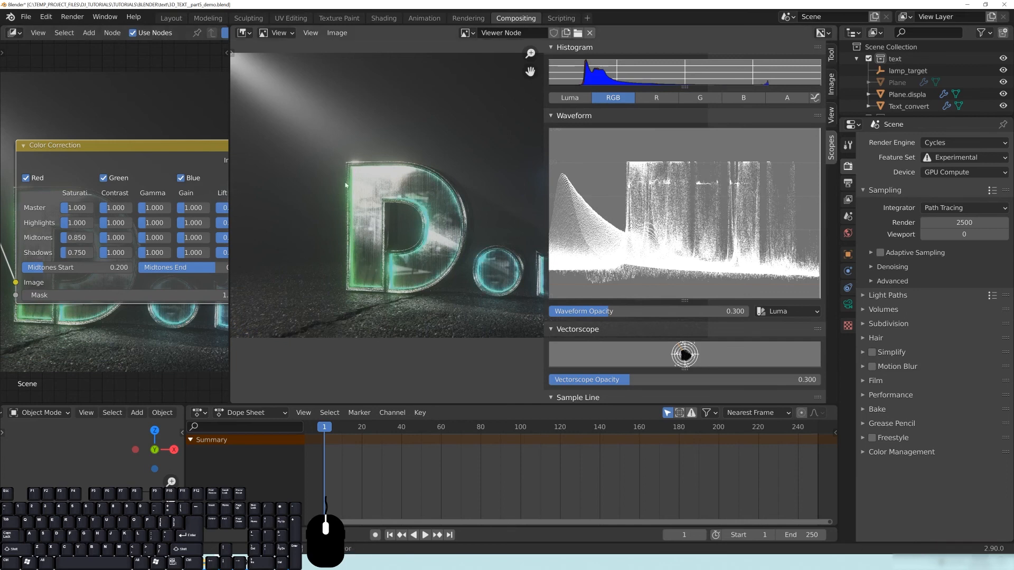
middle_drag(497, 258, 440, 281)
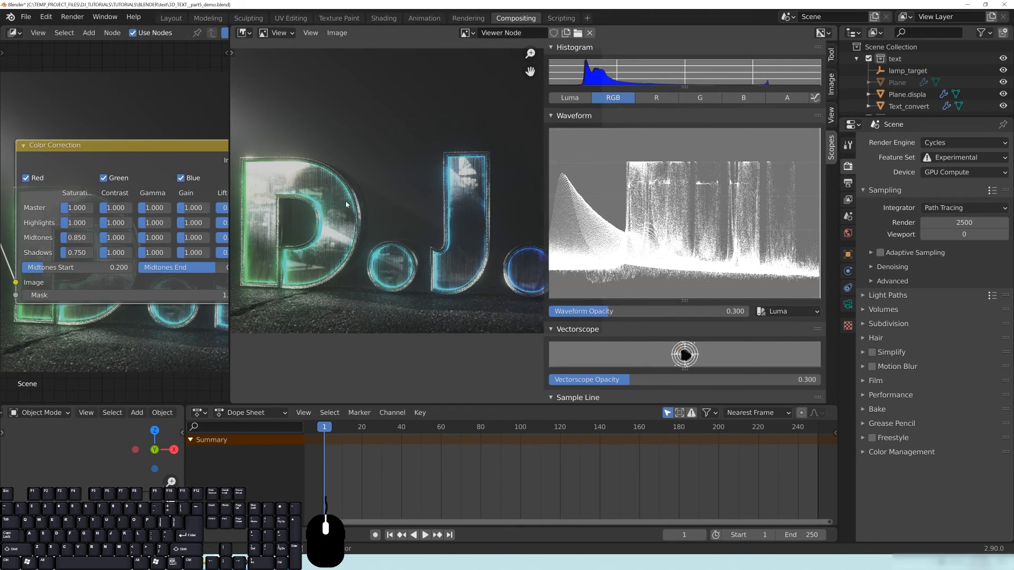
middle_drag(412, 262, 384, 257)
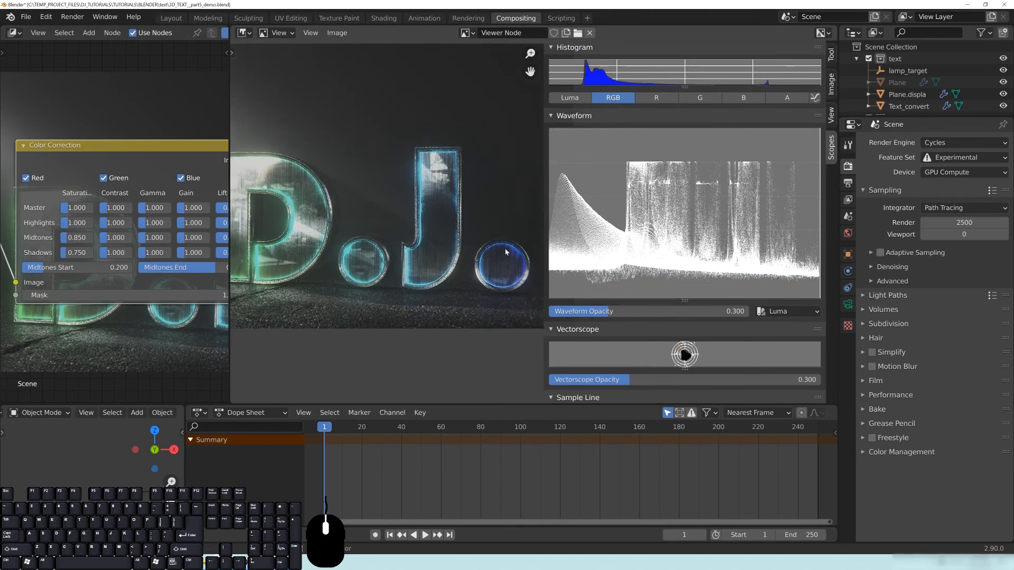
middle_drag(383, 223, 421, 236)
middle_drag(314, 249, 327, 250)
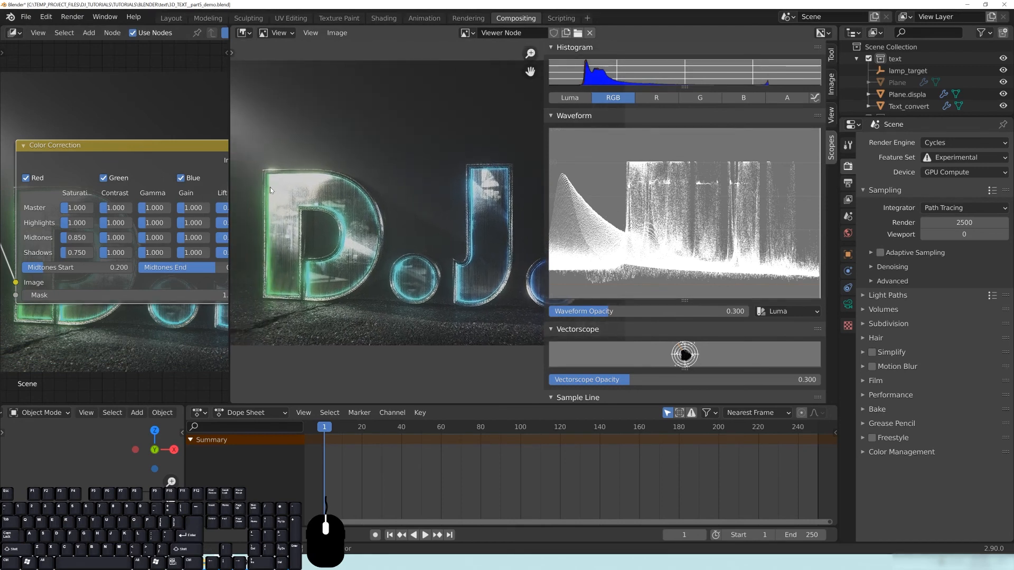
Compare midtones saturation at 1.0 and 0.85, and settle on 0.902
click(76, 242)
text(1.0)
key(Return)
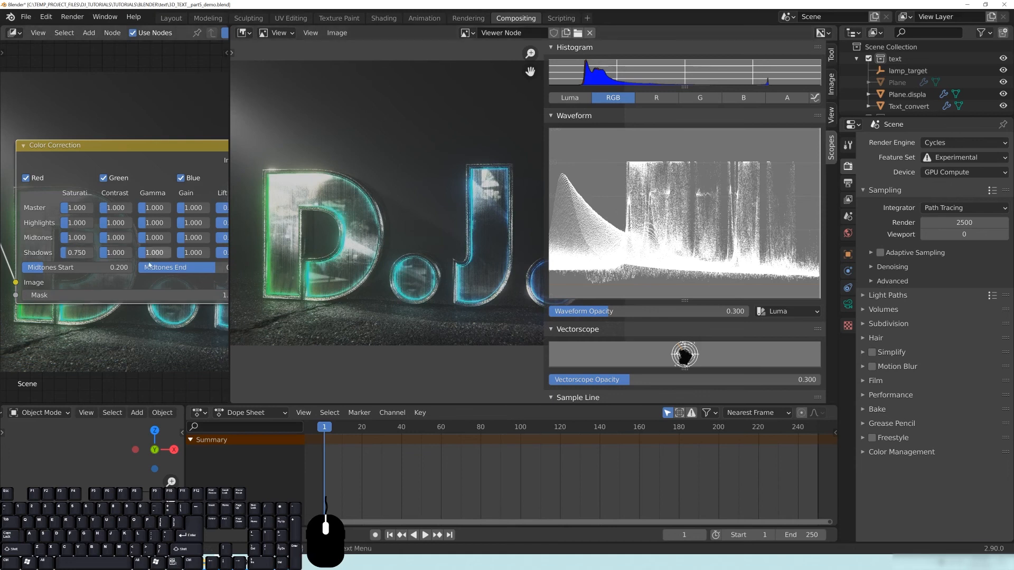
click(78, 239)
text(.85)
key(Return)
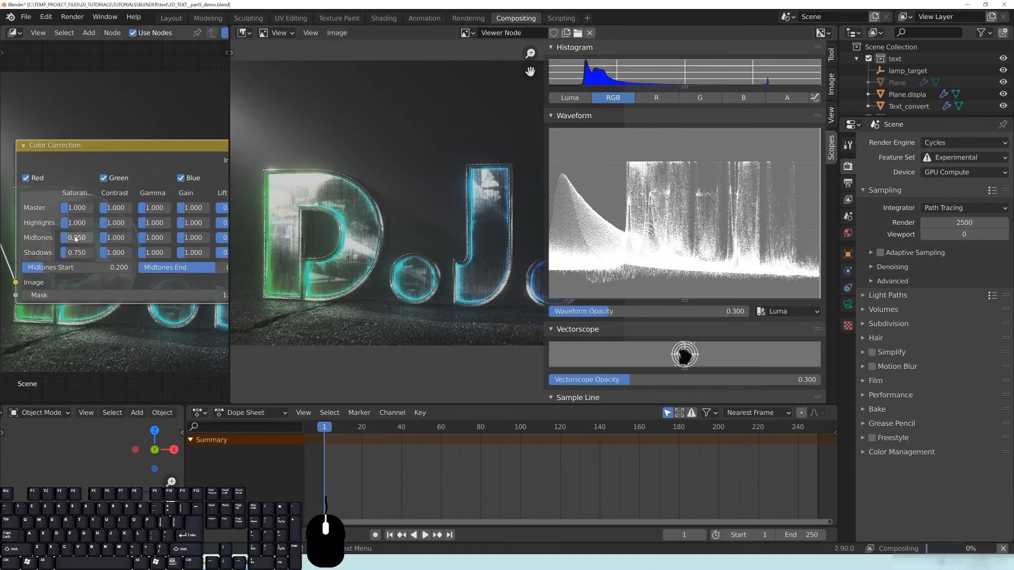
drag(75, 238, 70, 239)
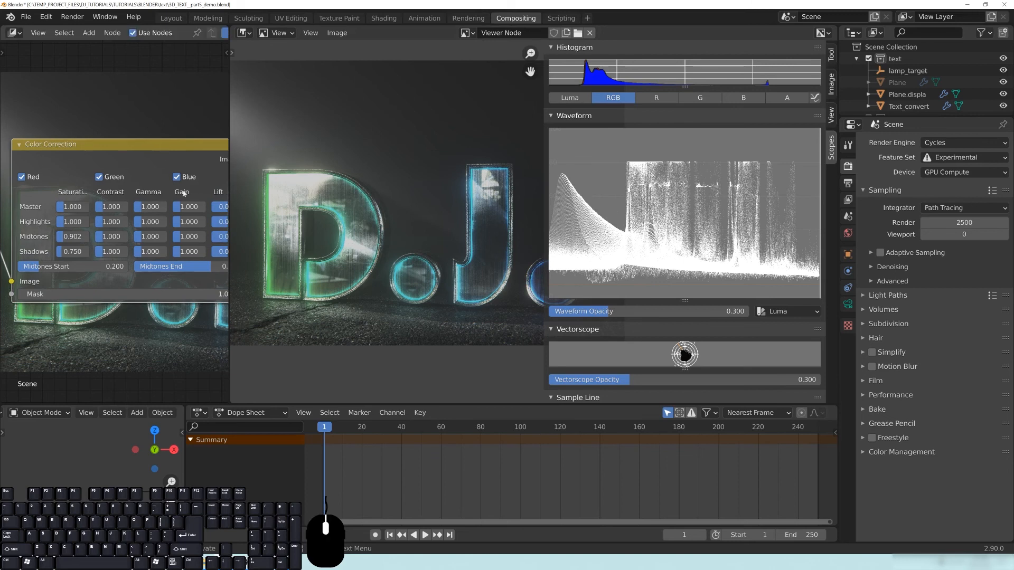
Send the Color Balance node's output to the viewer and bring its Lift, Gamma and Gain wheels into close view
scroll(137, 245, down, 3)
middle_drag(179, 308, 2, 305)
mouse_move(229, 305)
middle_down()
mouse_move(142, 304)
mouse_move(229, 304)
middle_up()
mouse_move(2, 304)
middle_down()
mouse_move(35, 304)
mouse_move(2, 302)
middle_up()
middle_drag(228, 302, 130, 302)
ctrl+shift+click(167, 177)
scroll(130, 301, up, 2)
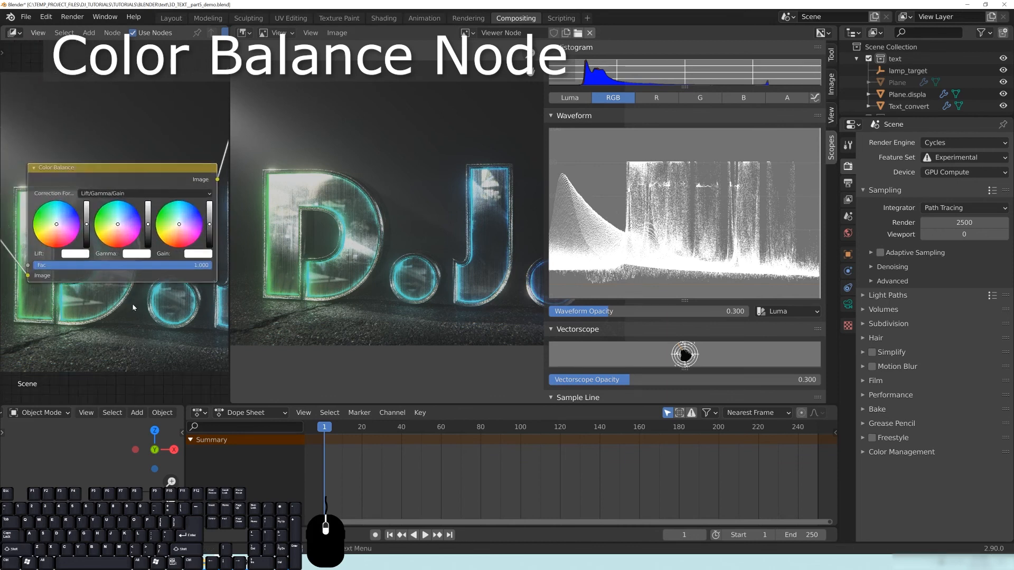
Test brighter shadows with the Color Balance node's lift and settle on a value slightly darker than neutral
click(86, 219)
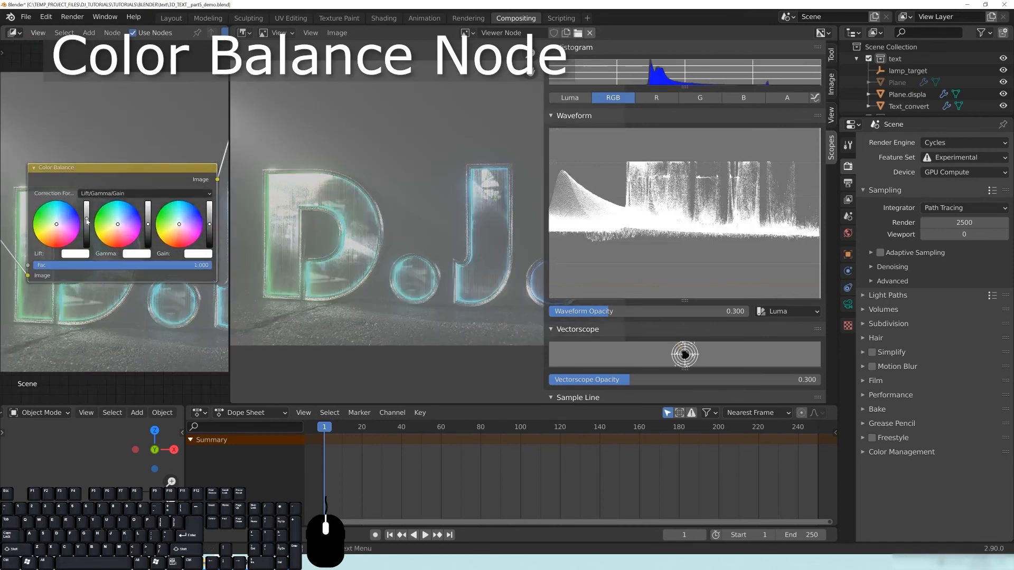
click(87, 227)
click(87, 228)
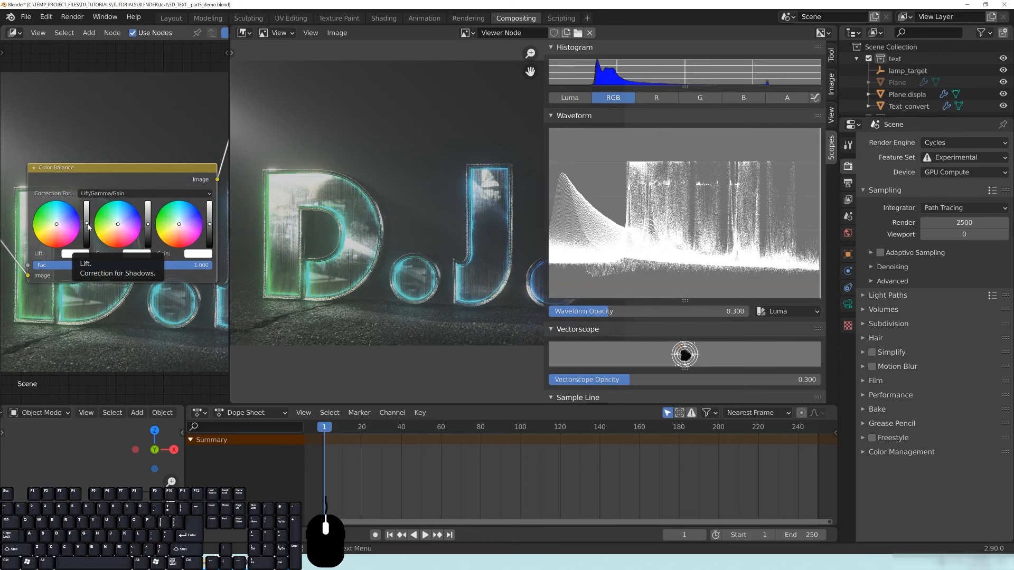
click(87, 226)
drag(86, 227, 86, 225)
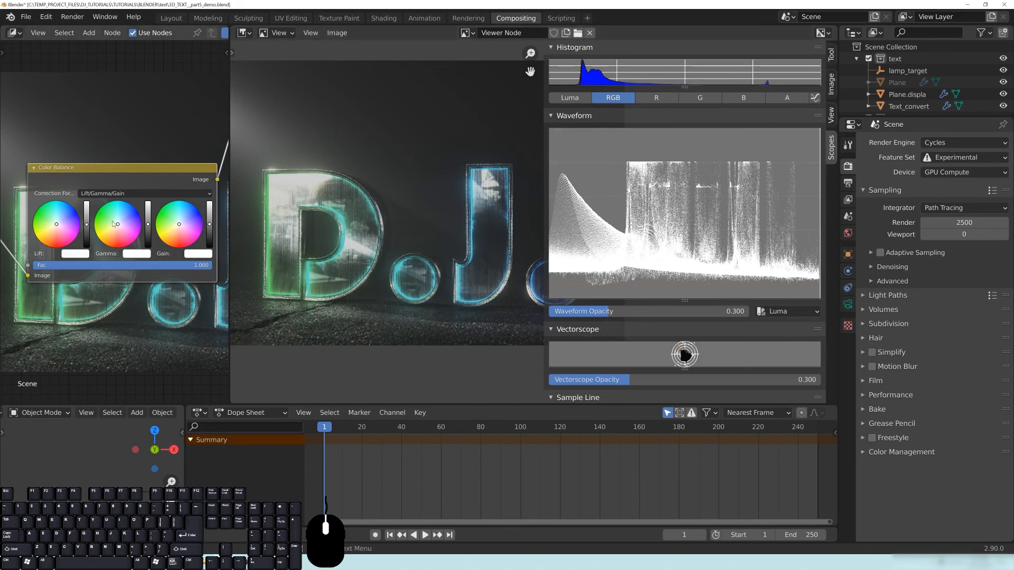
drag(87, 226, 87, 228)
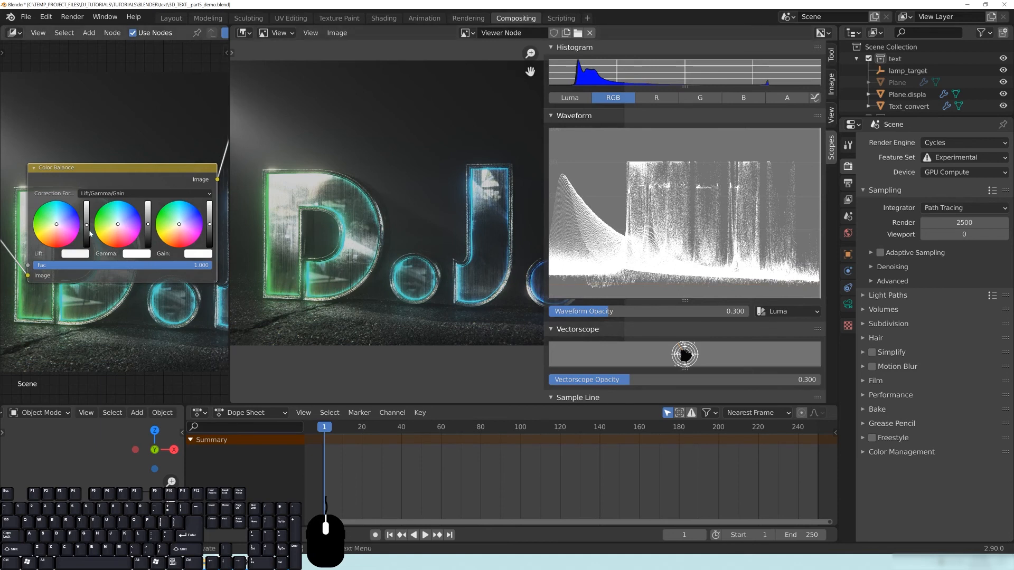
drag(87, 228, 87, 230)
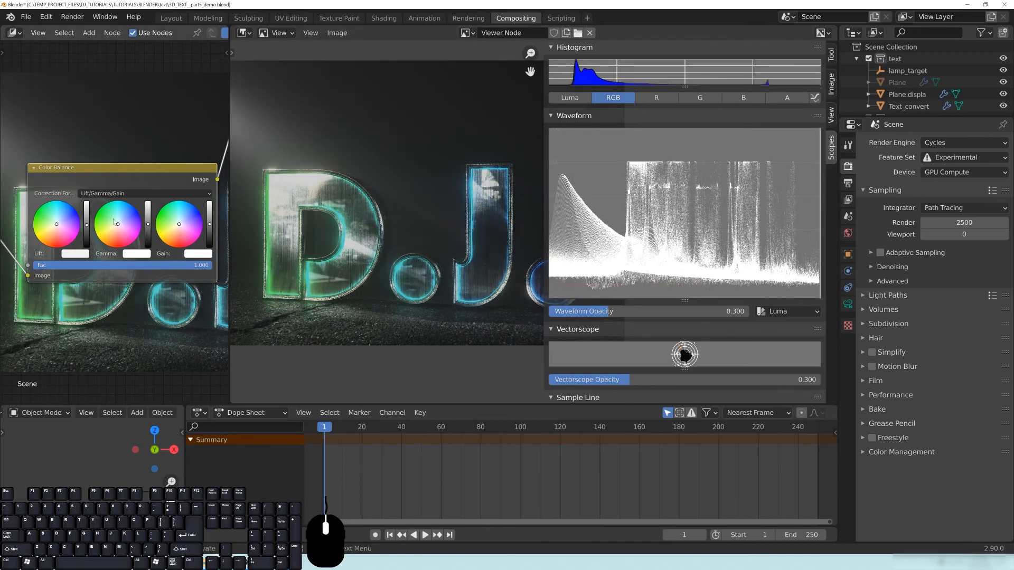
drag(88, 224, 90, 226)
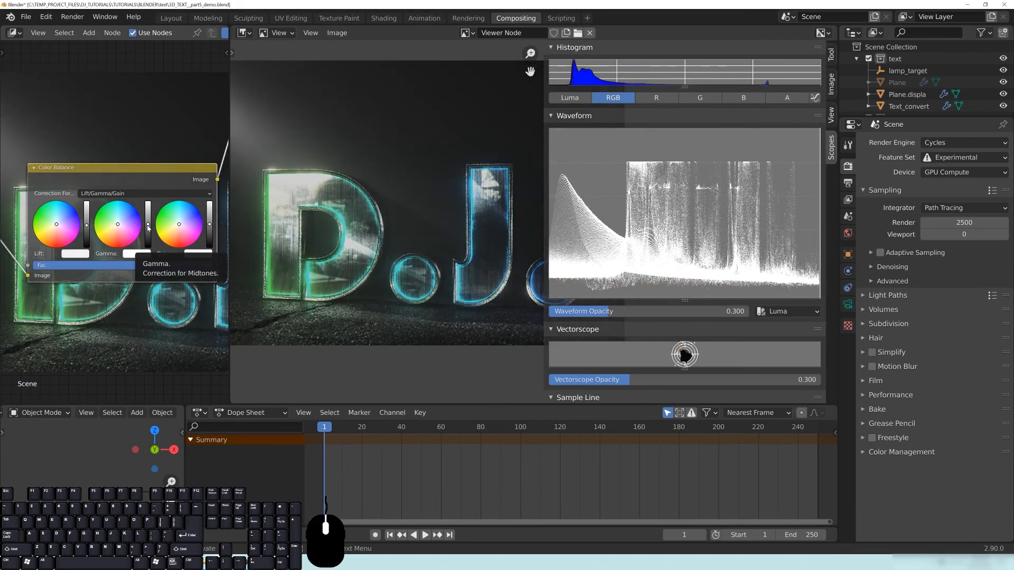
Raise the Color Balance node's gamma slightly to brighten the midtones and check the whole image
drag(148, 244, 148, 242)
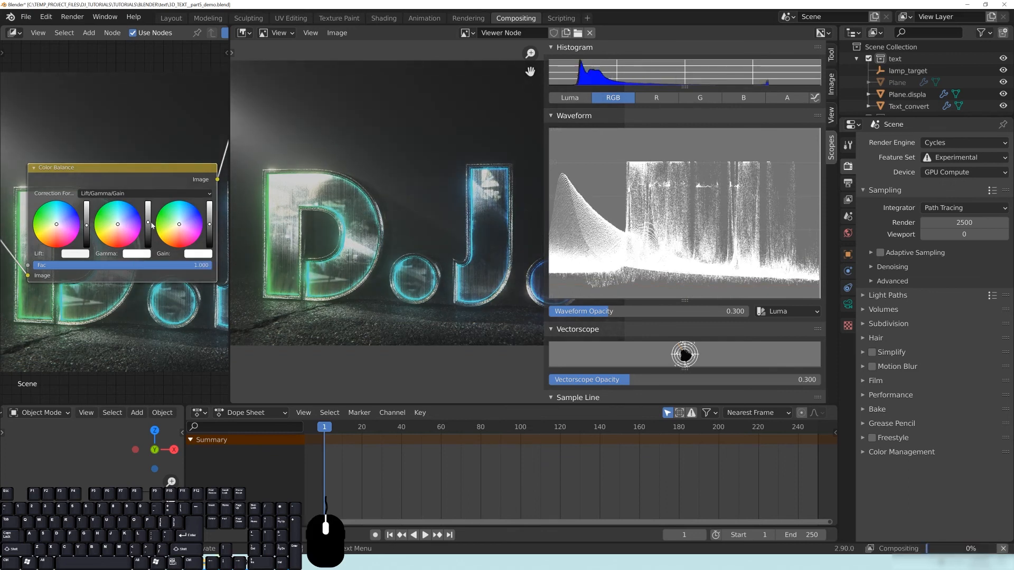
scroll(377, 266, down, 2)
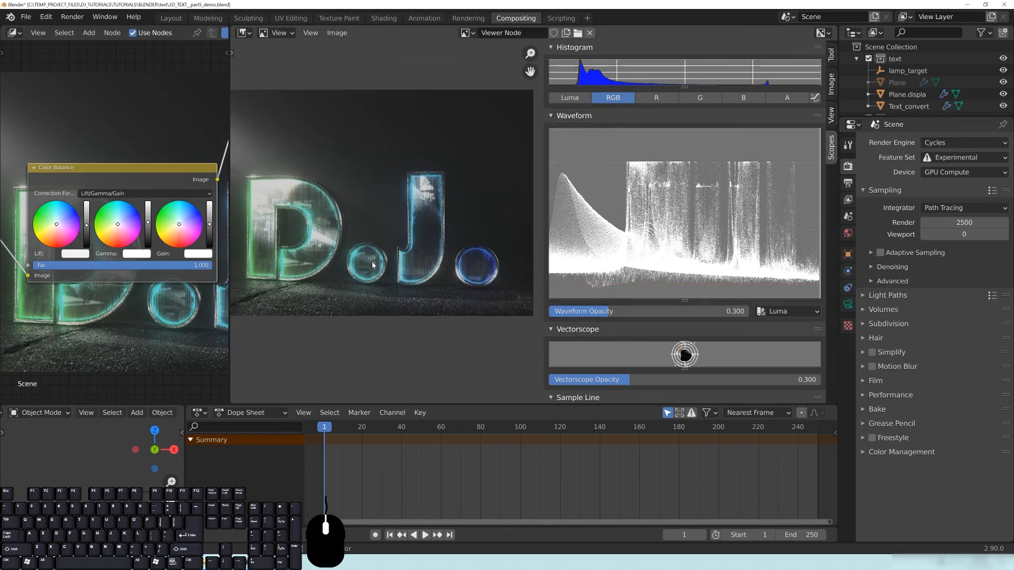
scroll(359, 268, up, 1)
scroll(339, 271, down, 1)
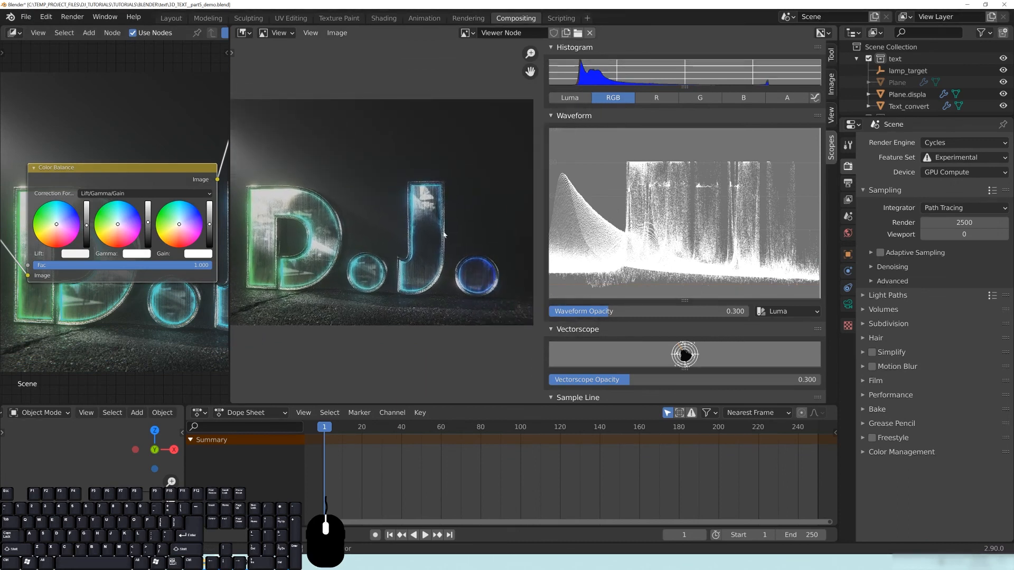
middle_drag(444, 235, 446, 233)
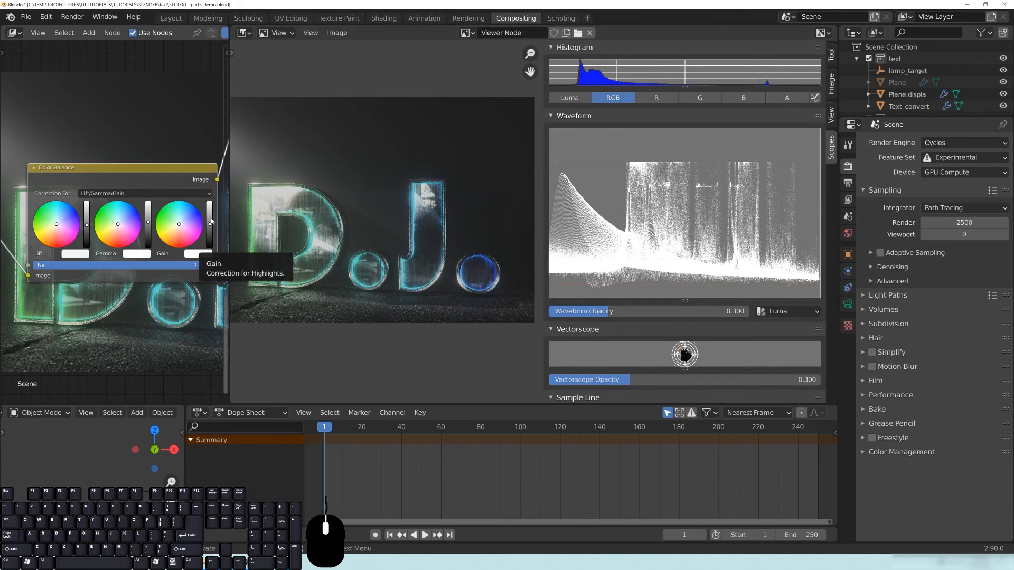
Raise the Color Balance node's gain slightly to brighten the highlights, checking the light beam and letters in the viewer image
drag(209, 226, 210, 224)
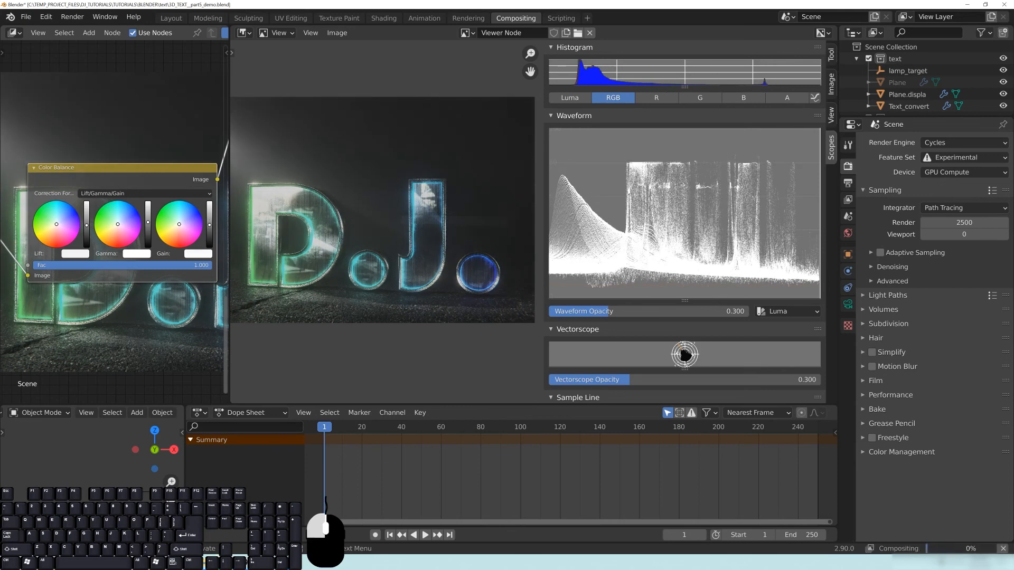
middle_drag(275, 320, 377, 328)
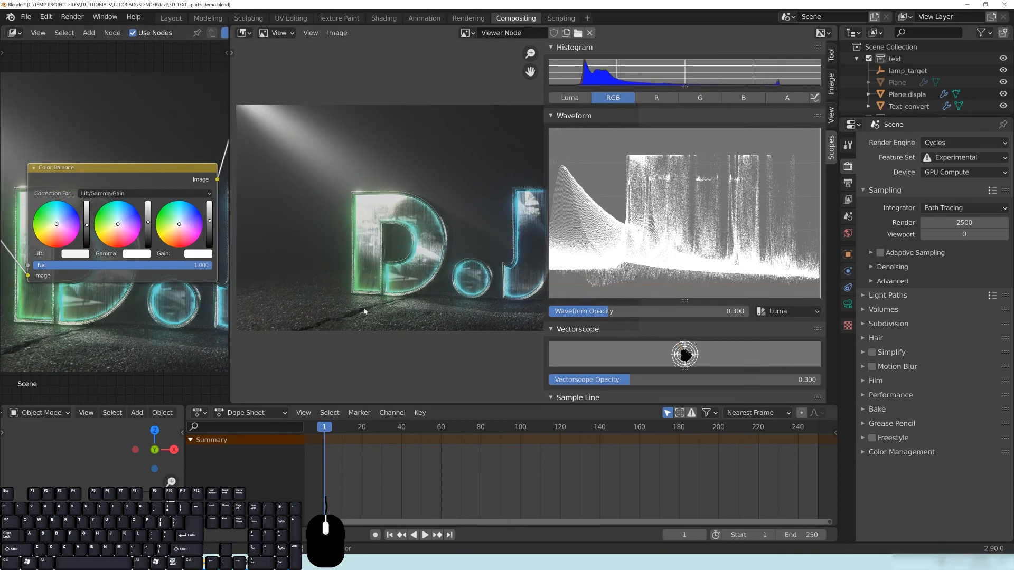
middle_drag(346, 157, 311, 142)
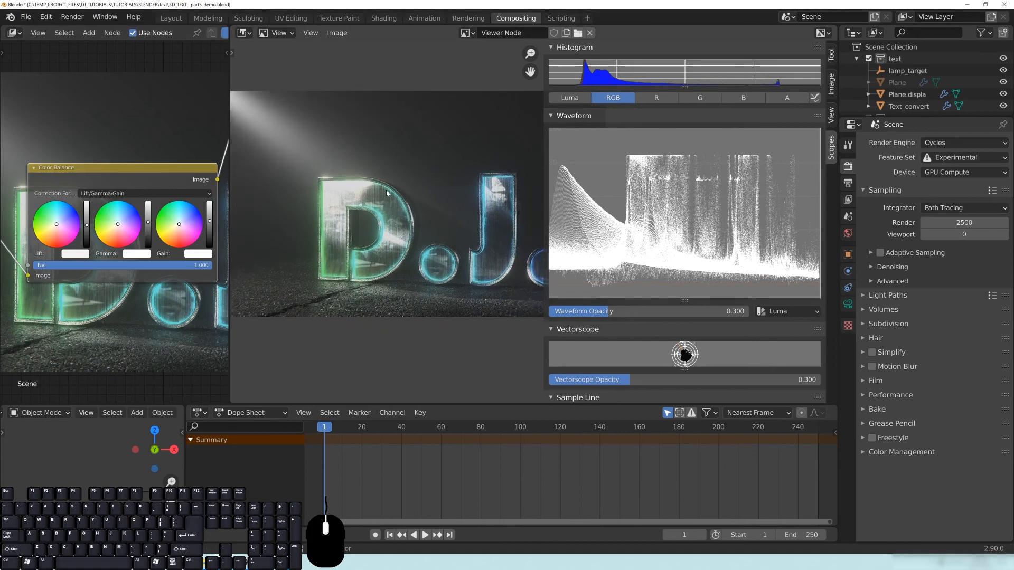
click(210, 233)
drag(210, 229, 209, 221)
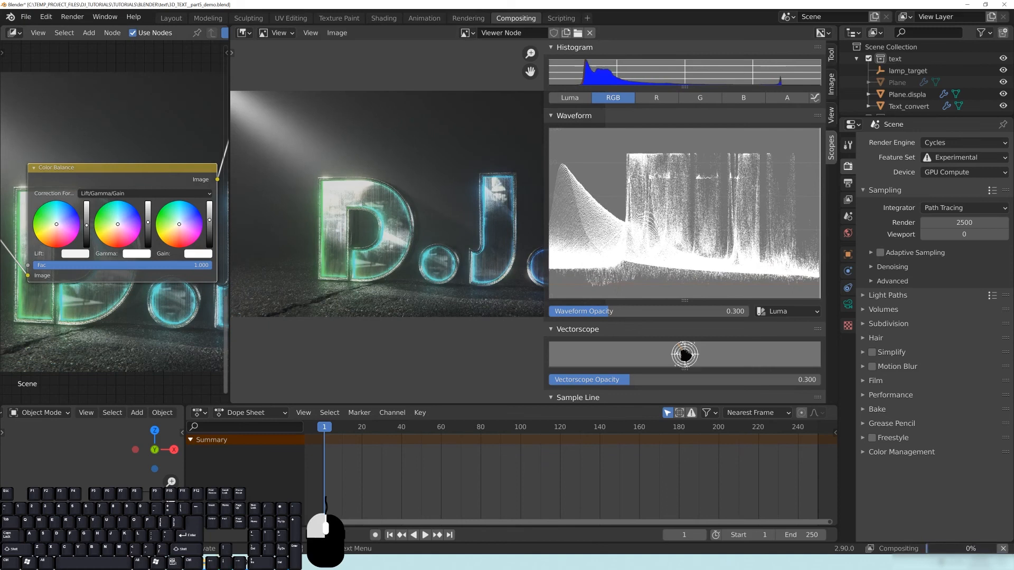
drag(209, 220, 209, 220)
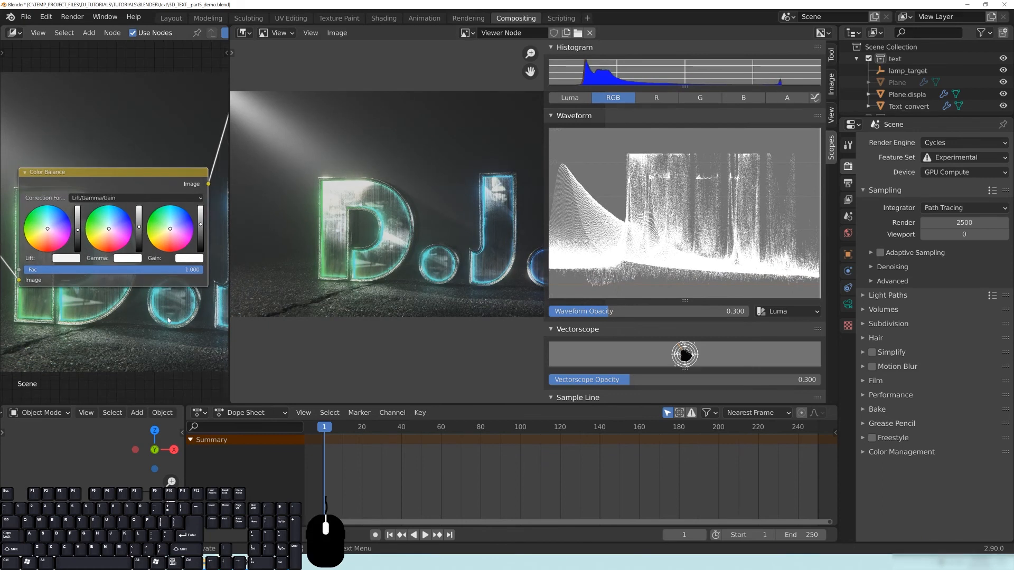
Tint the shadows bluish with the Color Balance node's lift wheel and the midtones slightly toward cyan with its gamma wheel
scroll(394, 264, down, 3)
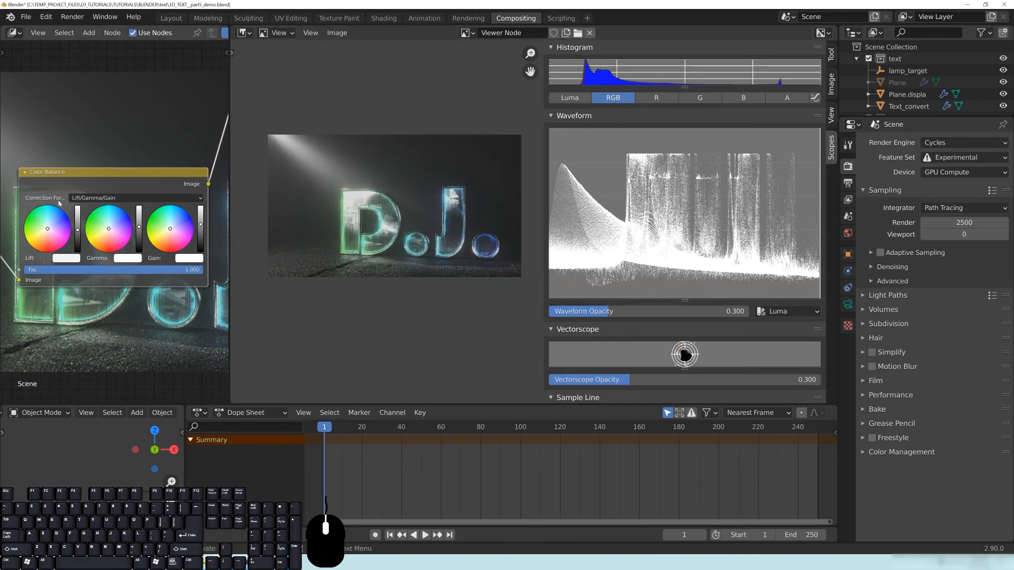
scroll(402, 213, up, 1)
middle_drag(369, 227, 394, 229)
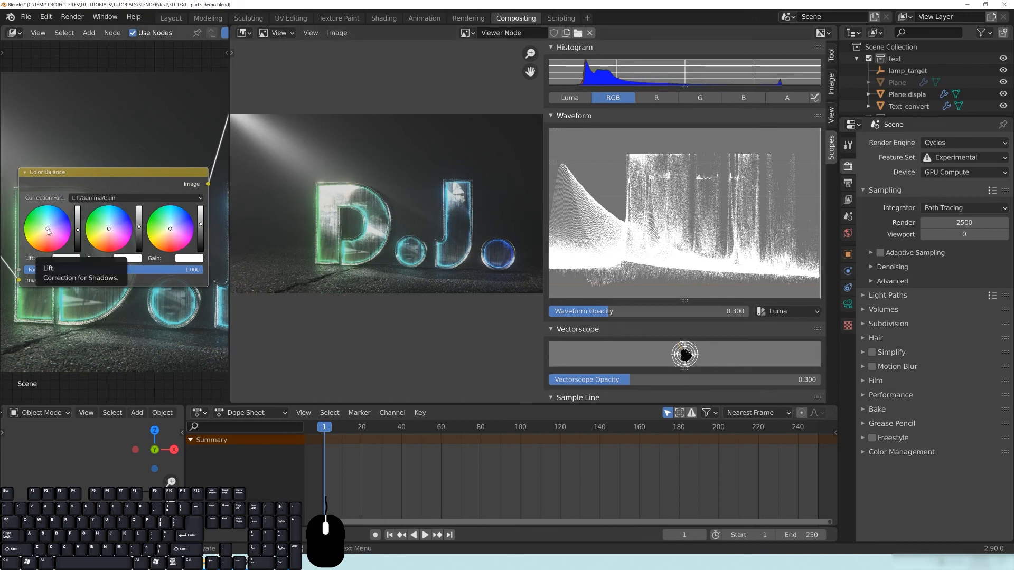
shift+drag(47, 229, 47, 229)
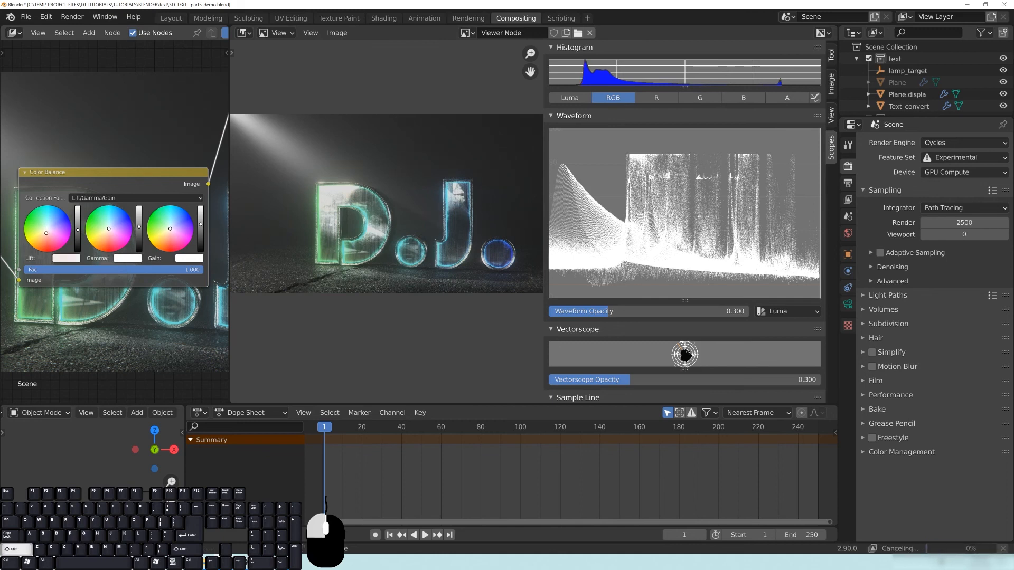
shift+drag(47, 229, 49, 226)
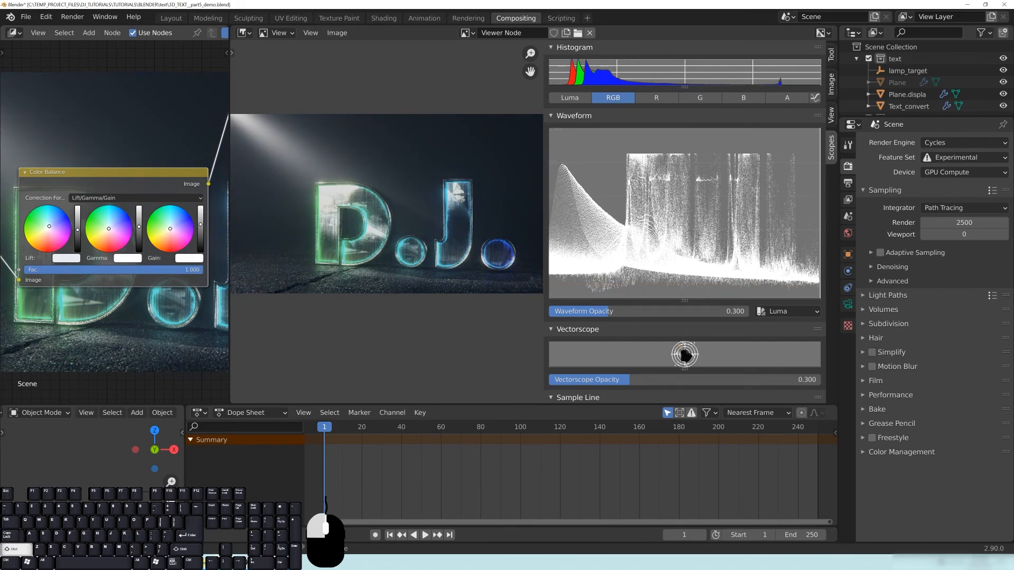
shift+drag(49, 226, 49, 226)
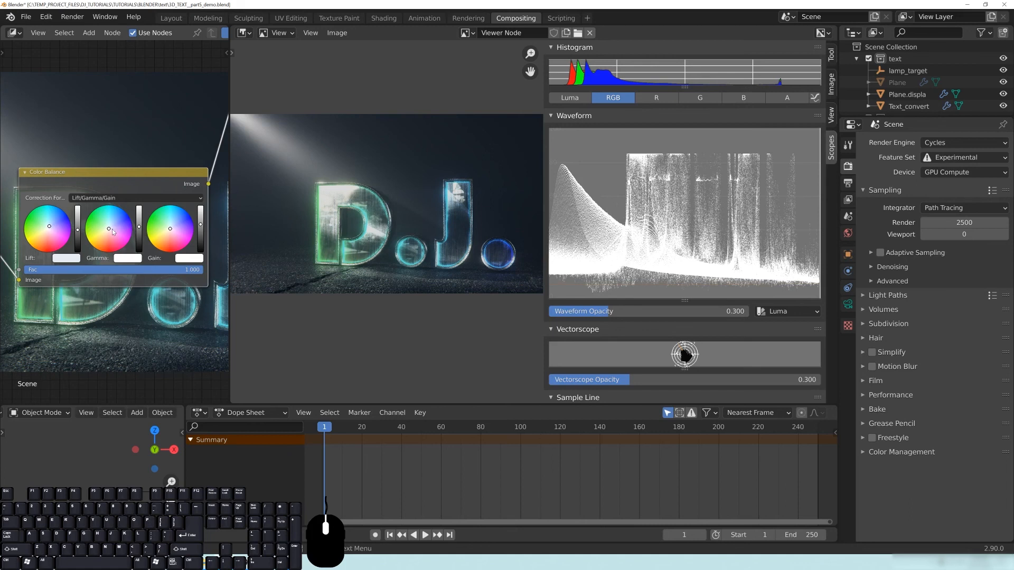
drag(108, 228, 108, 230)
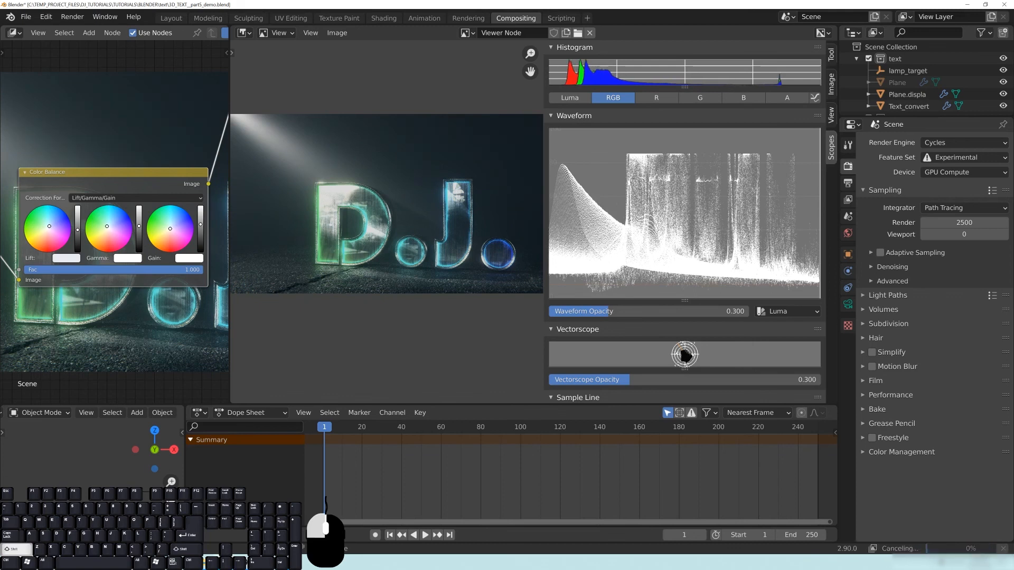
shift+drag(108, 227, 108, 227)
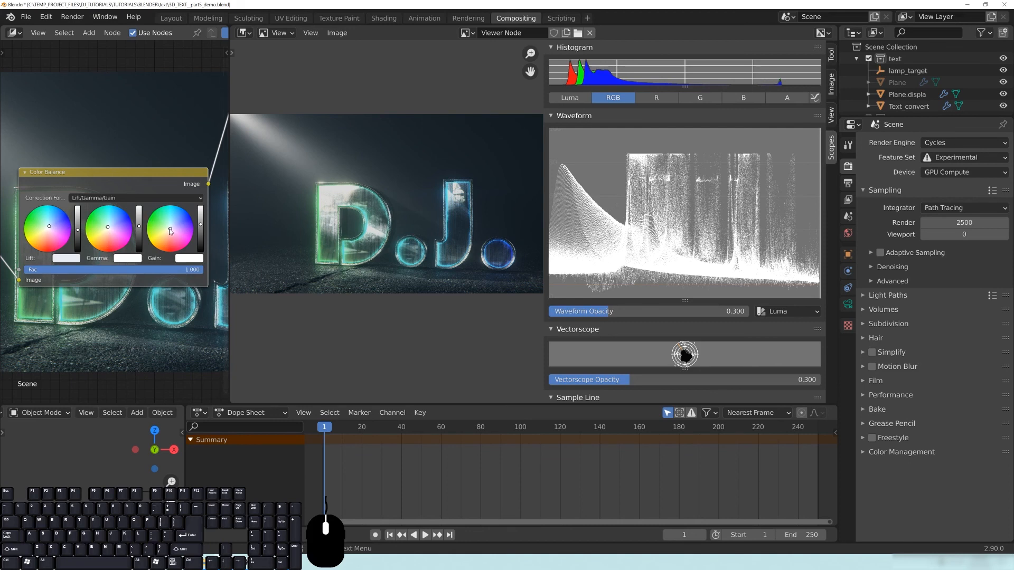
Test a slight blue tint on the Color Balance node's gain wheel, settle on a warm yellowish highlight tint, and check the image
drag(170, 229, 171, 227)
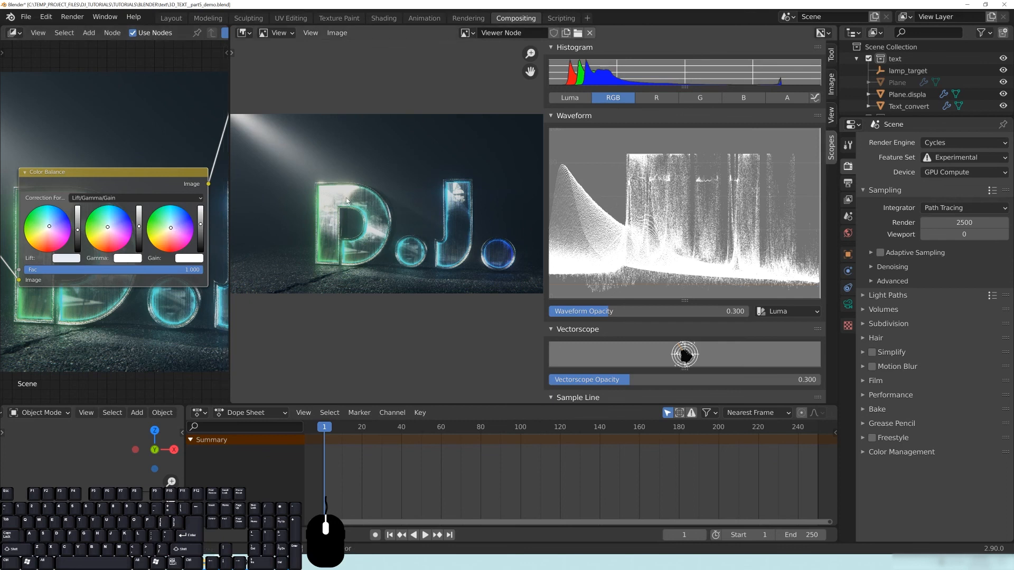
scroll(362, 211, up, 2)
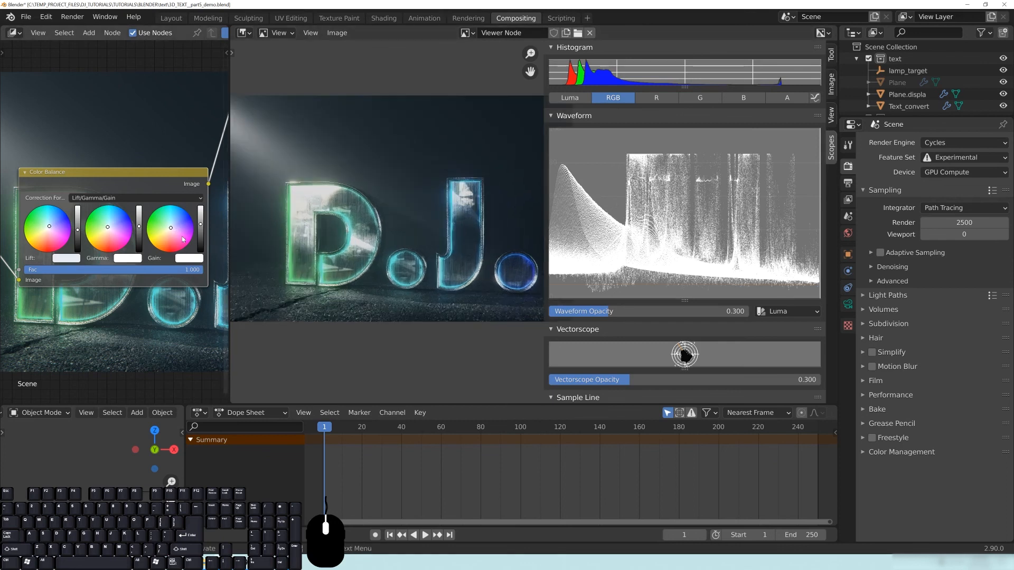
scroll(180, 238, up, 1)
scroll(153, 239, up, 1)
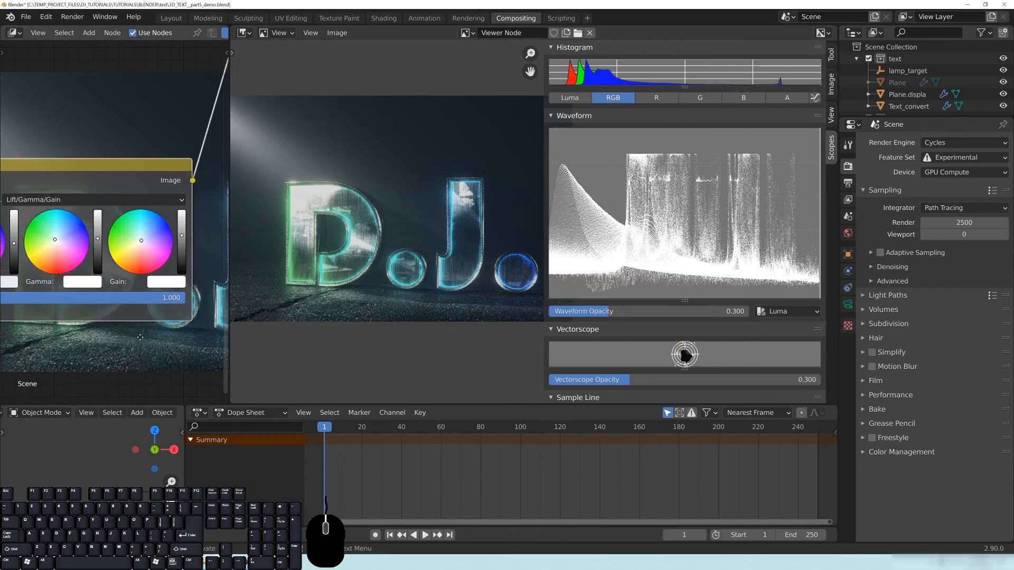
shift+drag(142, 244, 136, 249)
key(Home)
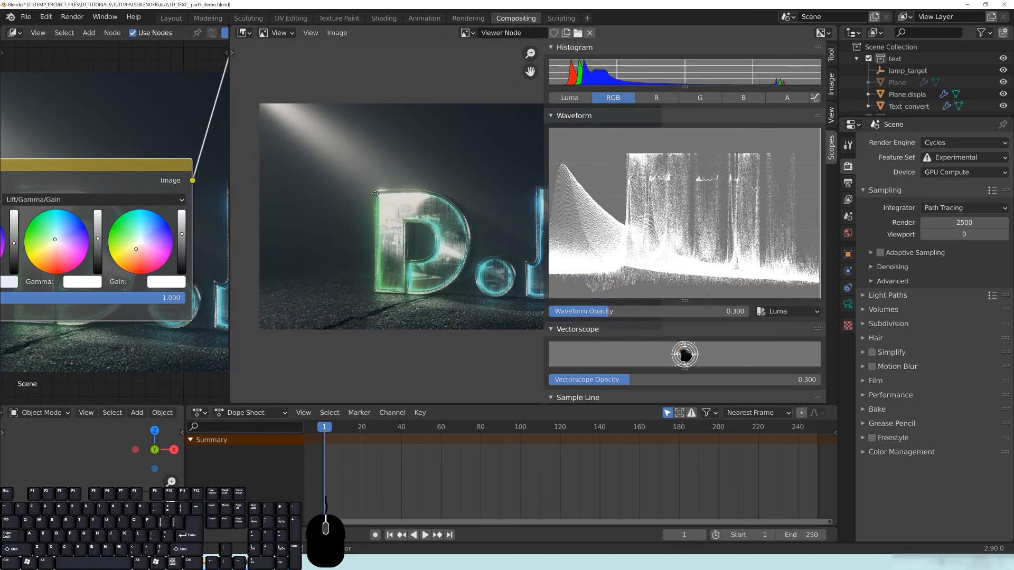
middle_drag(468, 218, 402, 210)
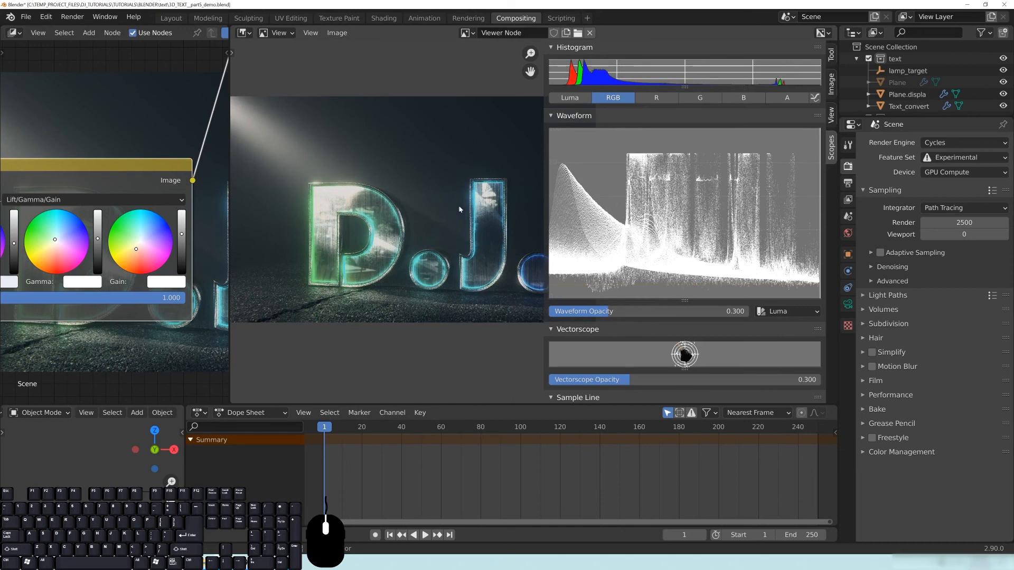
drag(138, 248, 135, 249)
scroll(411, 185, down, 3)
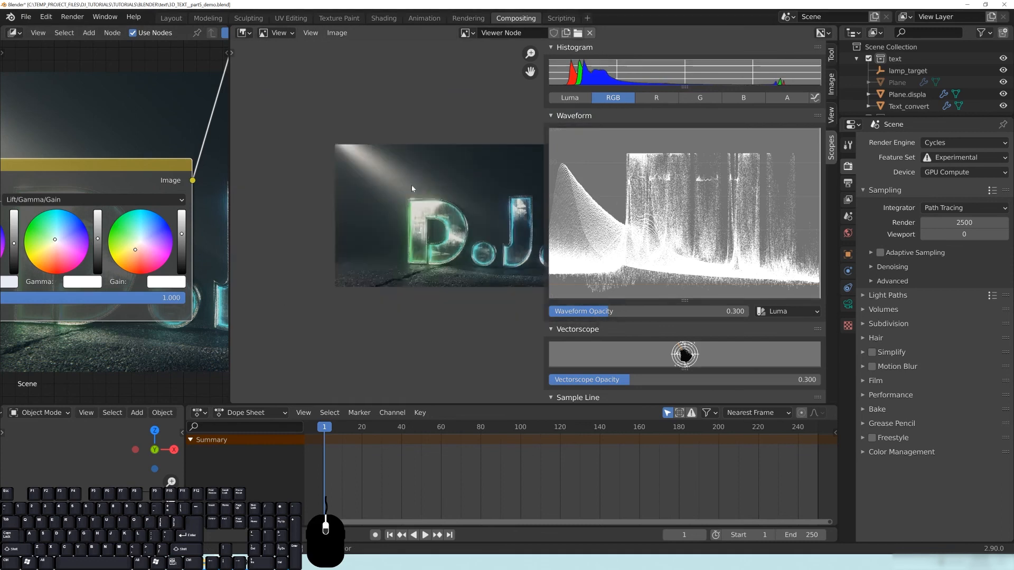
scroll(439, 223, up, 1)
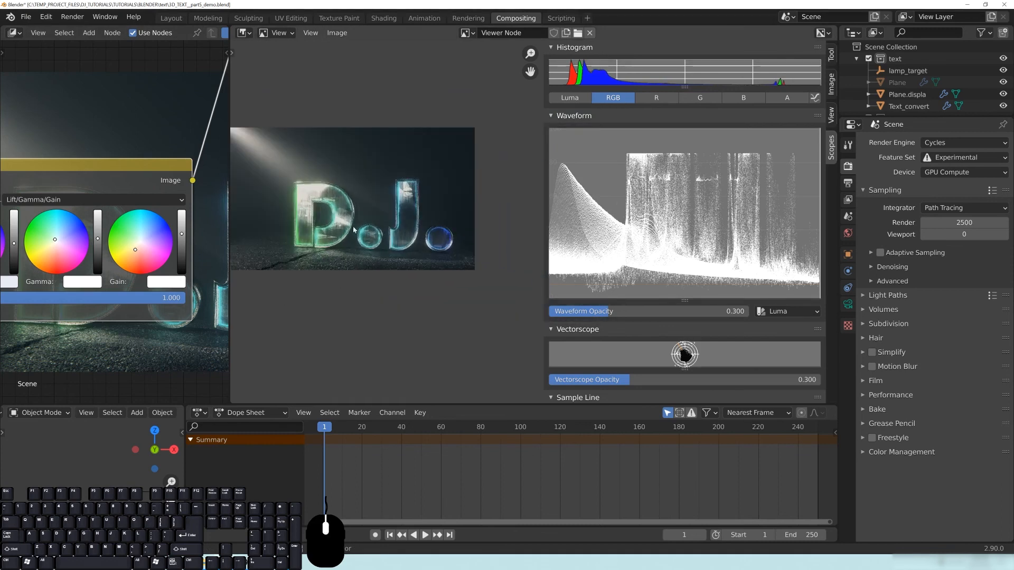
Compare the Color Correction node's output with the Color Balance node's output in the viewer, ending on the Color Balance result
scroll(113, 308, down, 2)
middle_drag(114, 309, 180, 300)
scroll(170, 297, down, 3)
ctrl+shift+click(56, 197)
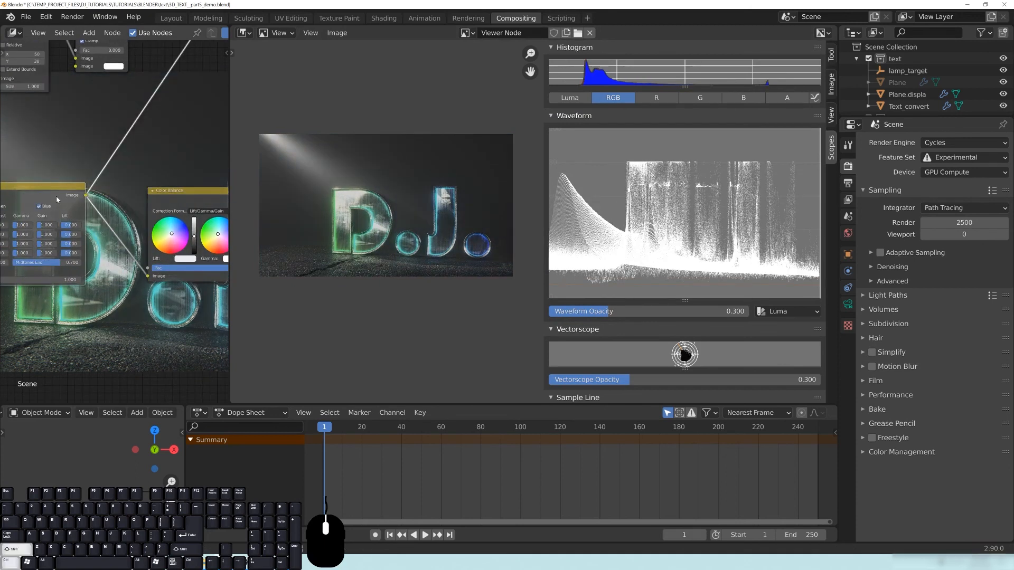
scroll(340, 202, up, 1)
middle_drag(341, 202, 378, 203)
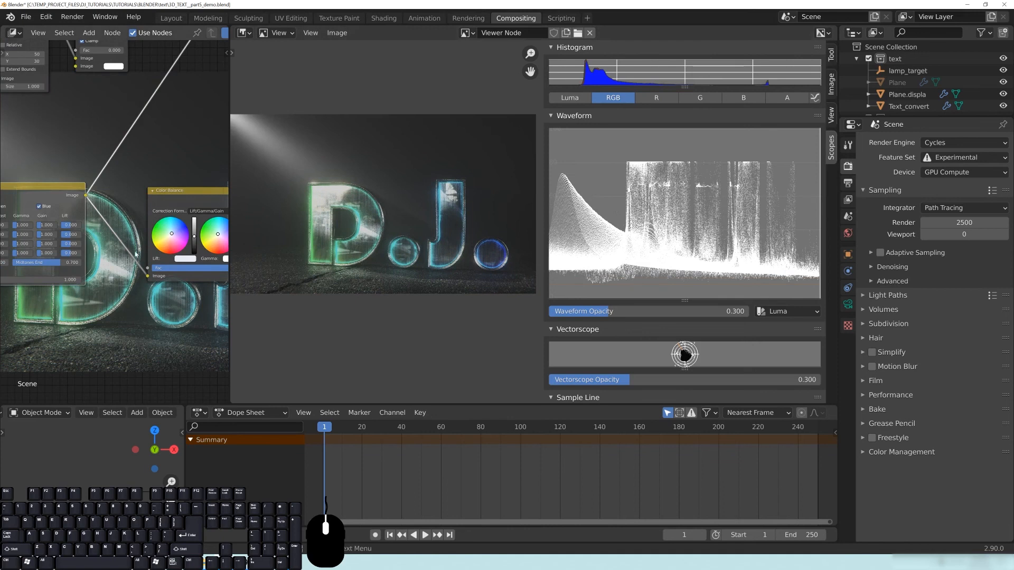
middle_drag(181, 238, 64, 239)
ctrl+shift+click(164, 203)
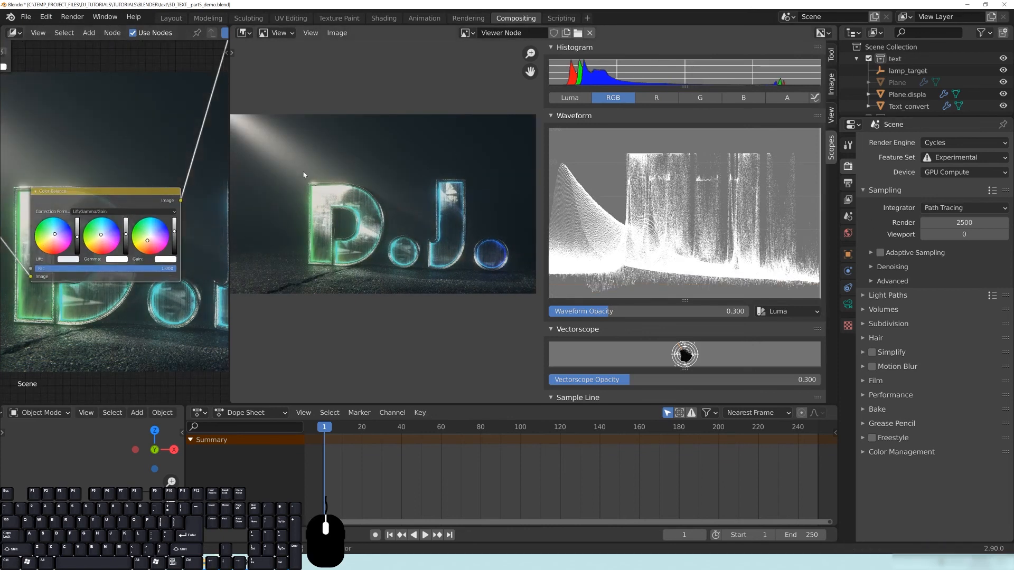
middle_drag(284, 154, 296, 159)
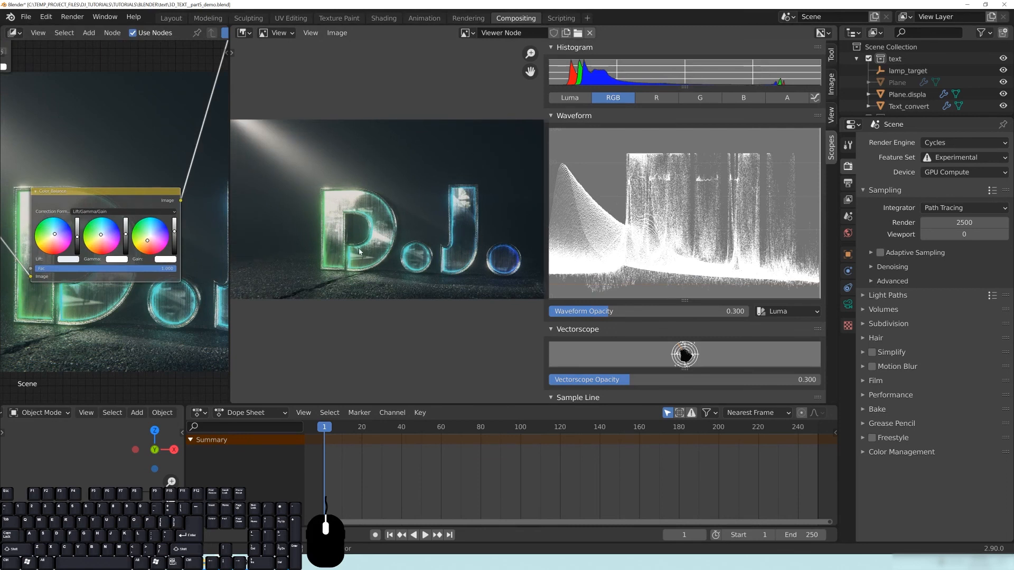
Look over the compositing node tree, from the glare, blur and mix nodes to the color correction chain
middle_drag(92, 304, 134, 294)
scroll(133, 293, down, 5)
middle_drag(48, 233, 134, 211)
middle_drag(181, 251, 167, 254)
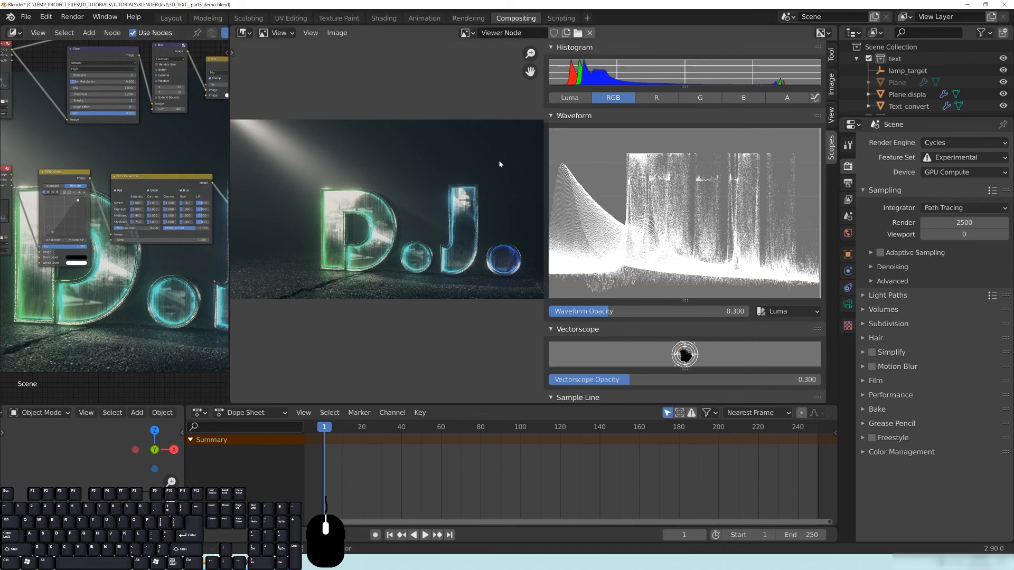
middle_drag(109, 145, 99, 261)
scroll(135, 206, down, 2)
middle_drag(170, 117, 109, 177)
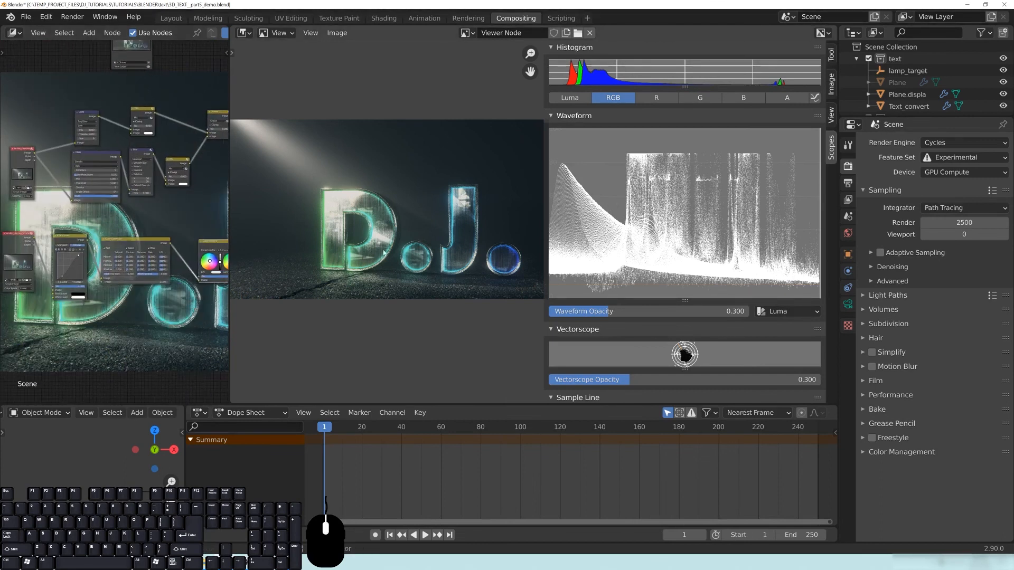
middle_drag(158, 195, 149, 202)
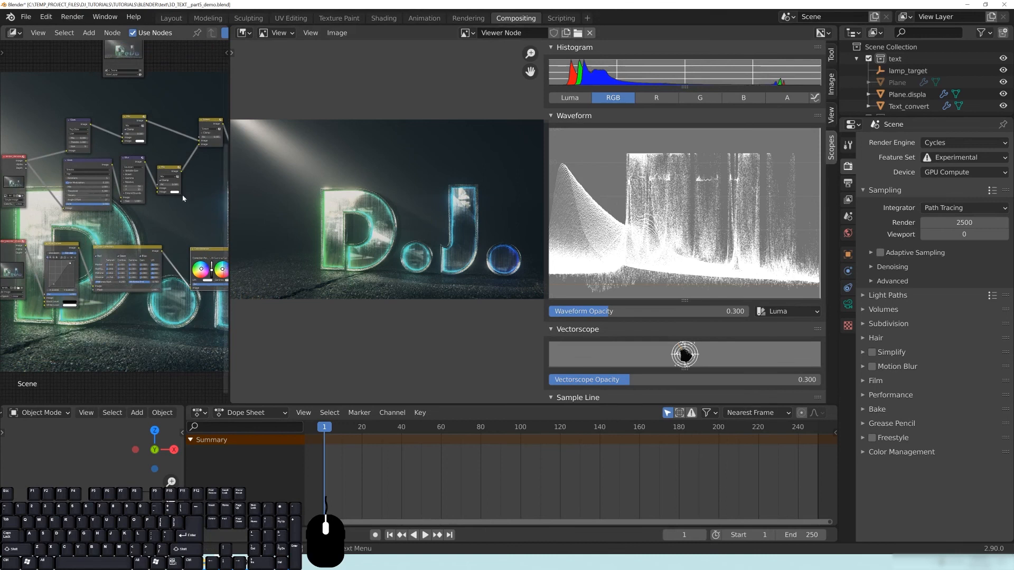
middle_drag(176, 127, 101, 171)
middle_drag(179, 177, 162, 193)
Compare the ungraded source image, the RGB Curves output and the Color Correction output in the viewer
scroll(108, 208, up, 3)
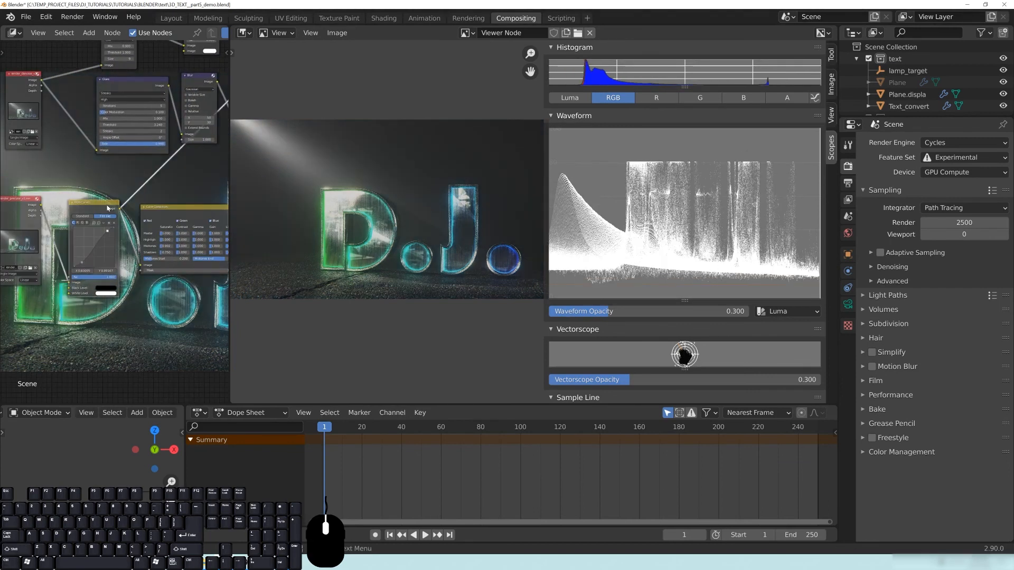
ctrl+shift+click(30, 207)
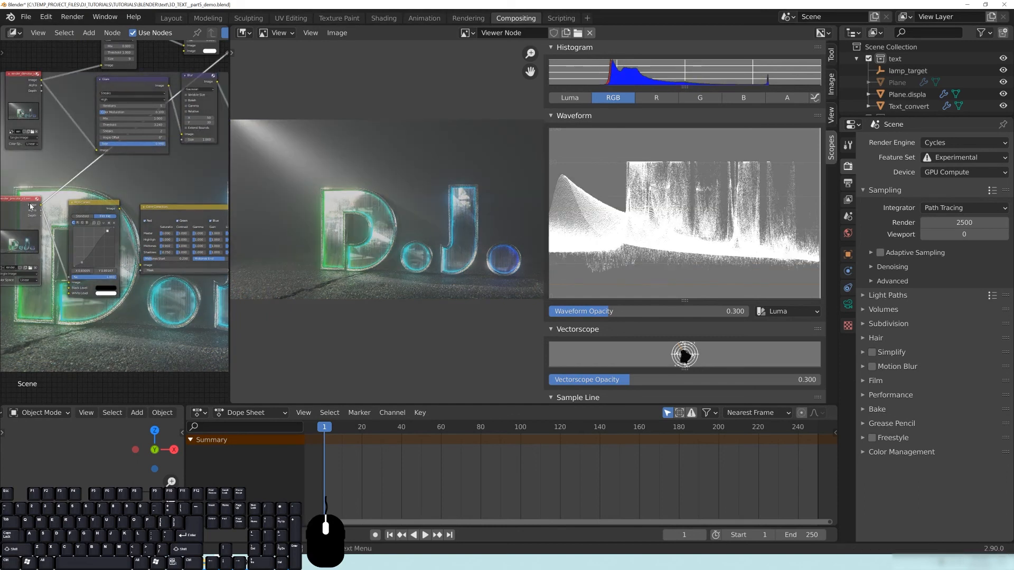
ctrl+shift+click(103, 212)
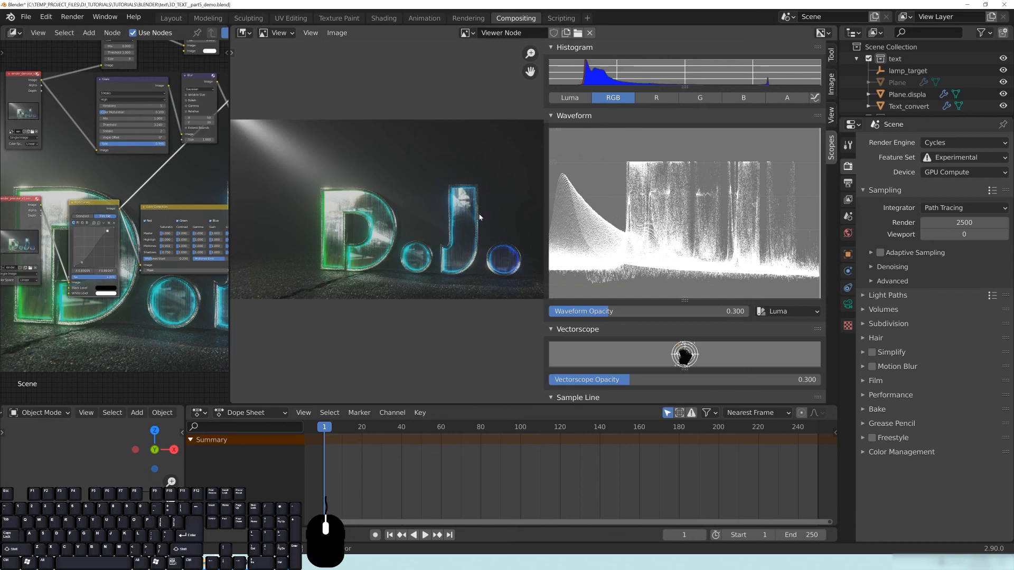
ctrl+scroll(184, 274, down, 5)
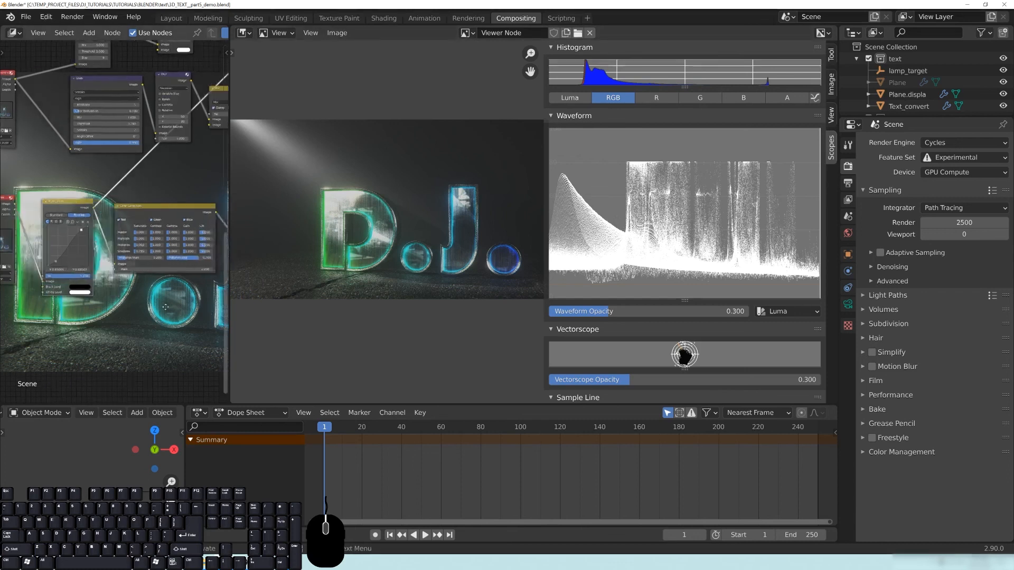
scroll(89, 254, up, 2)
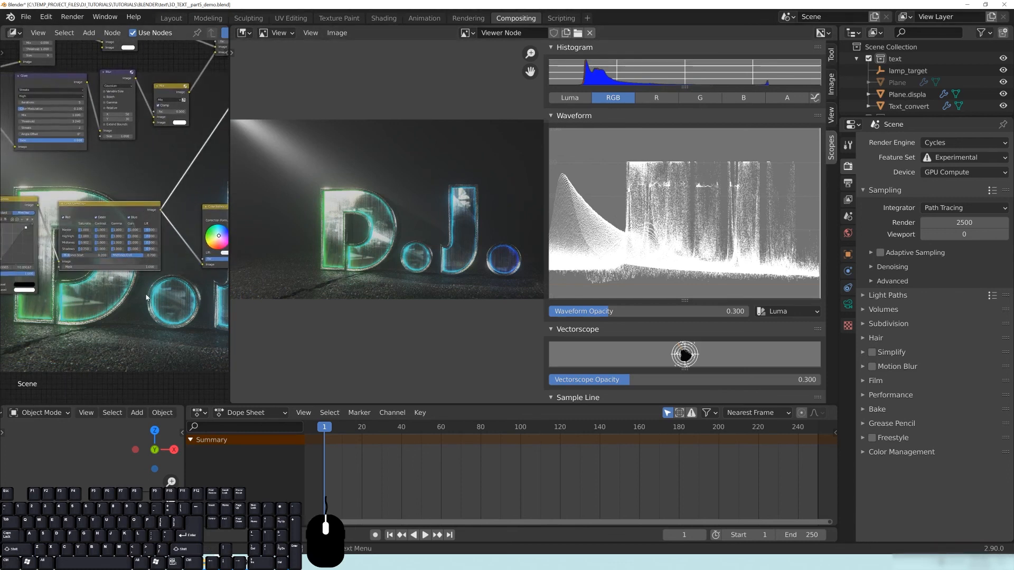
Try a master saturation of 0.85 on the Color Correction node and set it back to 1
ctrl+scroll(75, 206, up, 3)
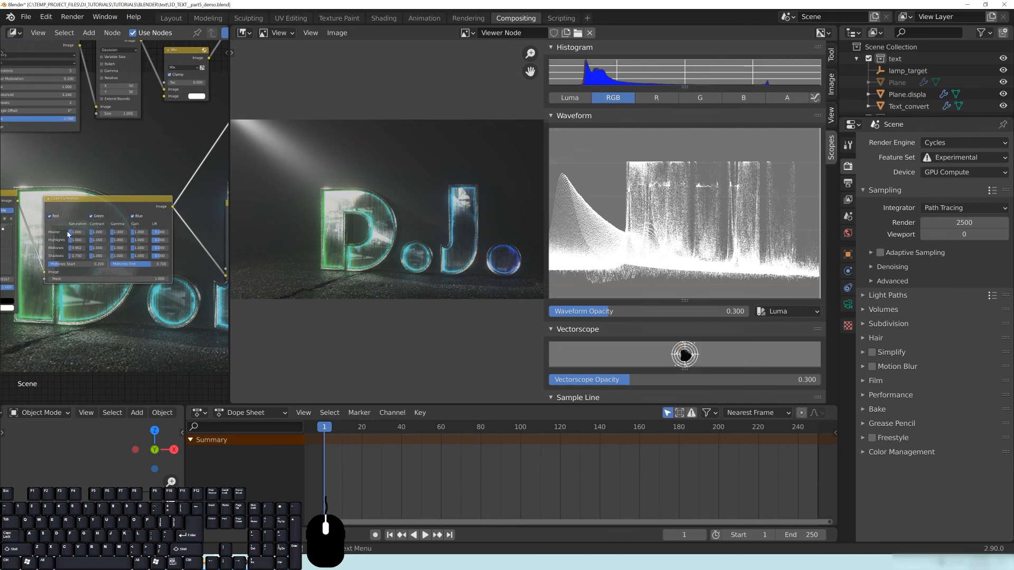
click(78, 232)
text(0.85)
key(Return)
click(77, 232)
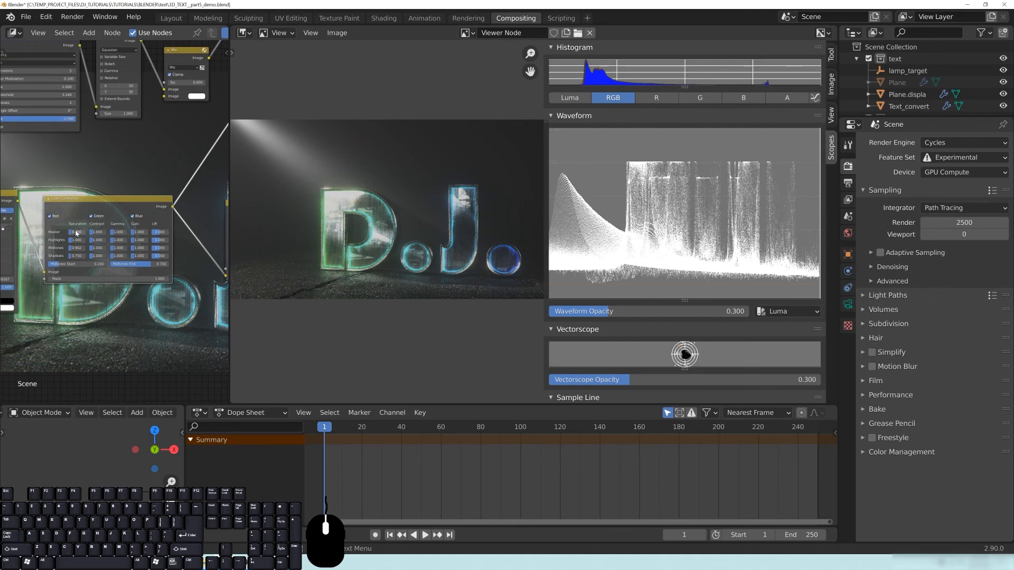
text(1)
key(Return)
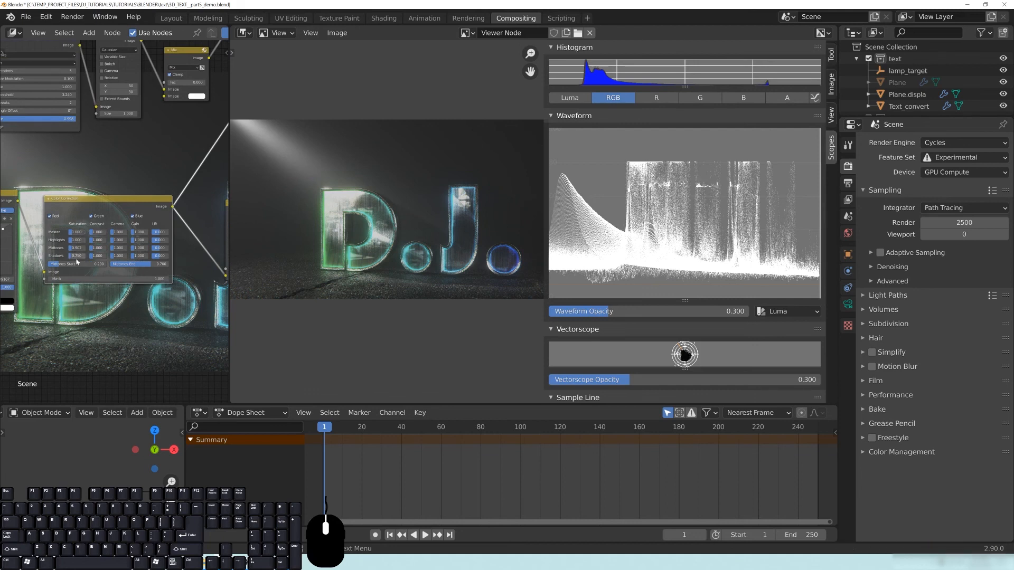
Set the Color Correction node's shadows saturation to 0.5
click(78, 256)
text(0.5)
key(Return)
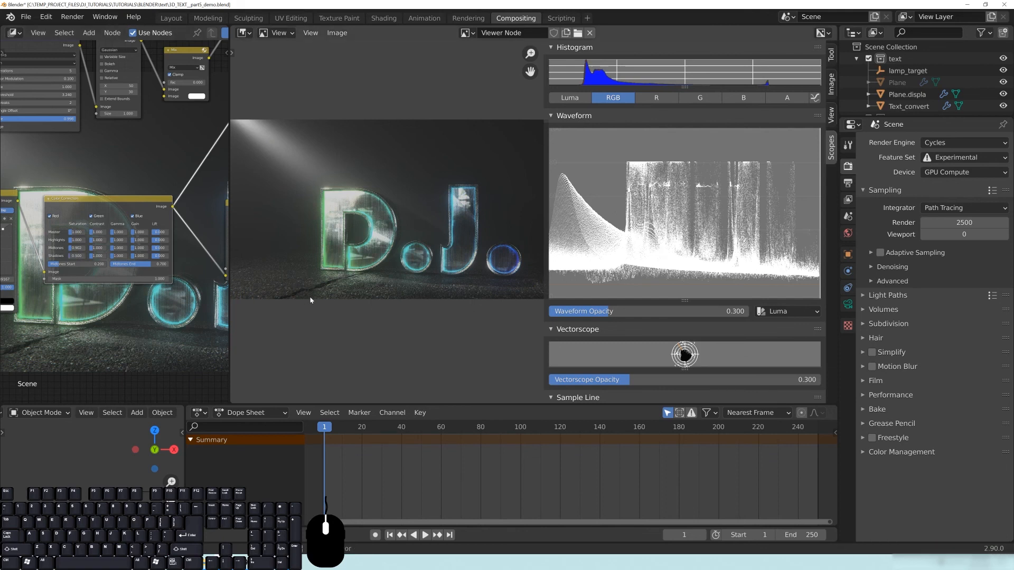
Show the Color Balance node's output in the viewer to check the final grade
middle_drag(165, 307, 111, 302)
ctrl+shift+click(111, 297)
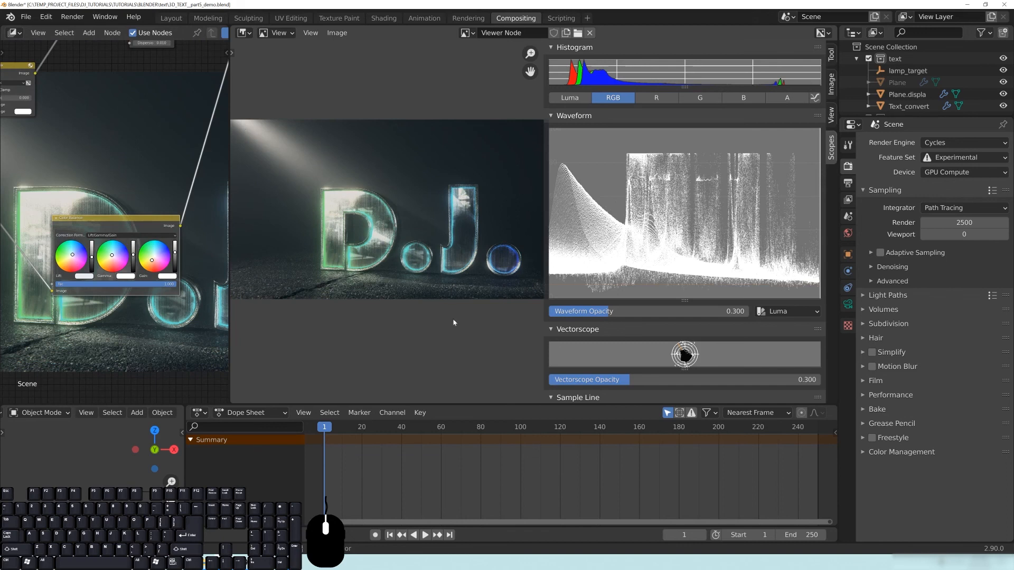
middle_drag(390, 267, 395, 276)
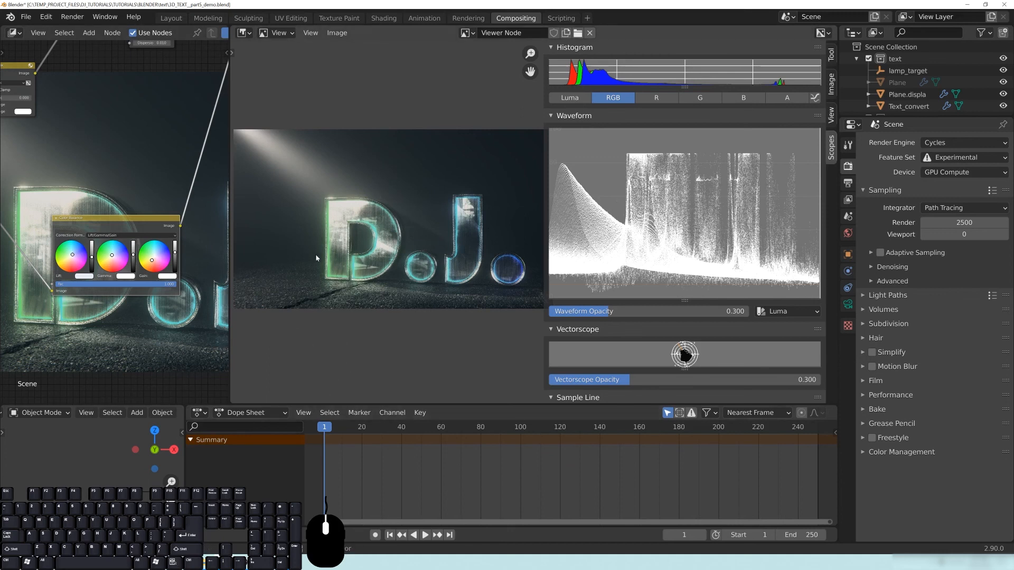
Check the separate render window, view the graded image in the Rendering workspace, and return to the Compositing workspace
click(225, 563)
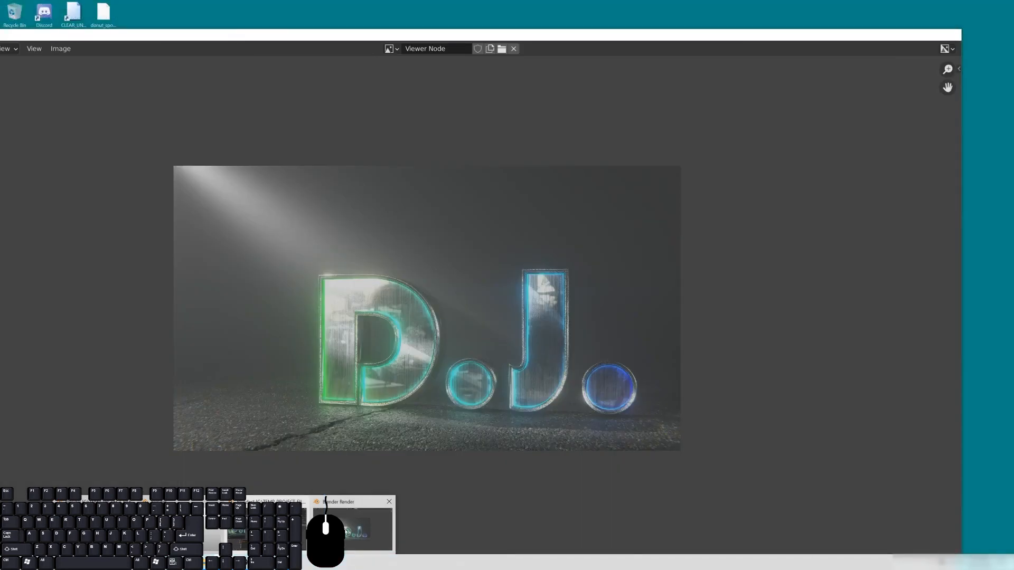
click(345, 529)
drag(158, 38, 236, 83)
click(323, 13)
click(467, 19)
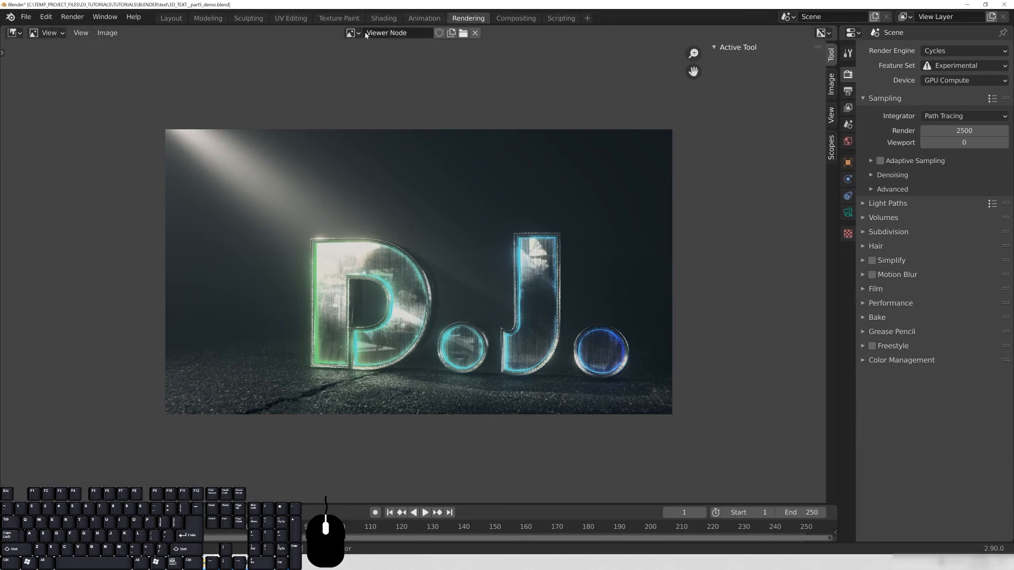
click(516, 18)
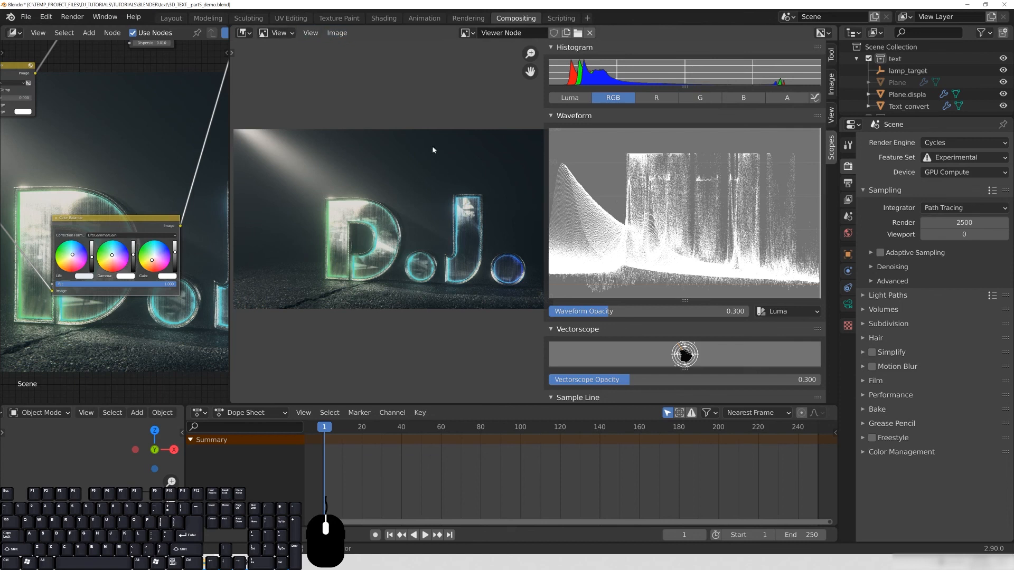
Start saving the viewer image as a new file in PNG format with 0% compression
click(337, 32)
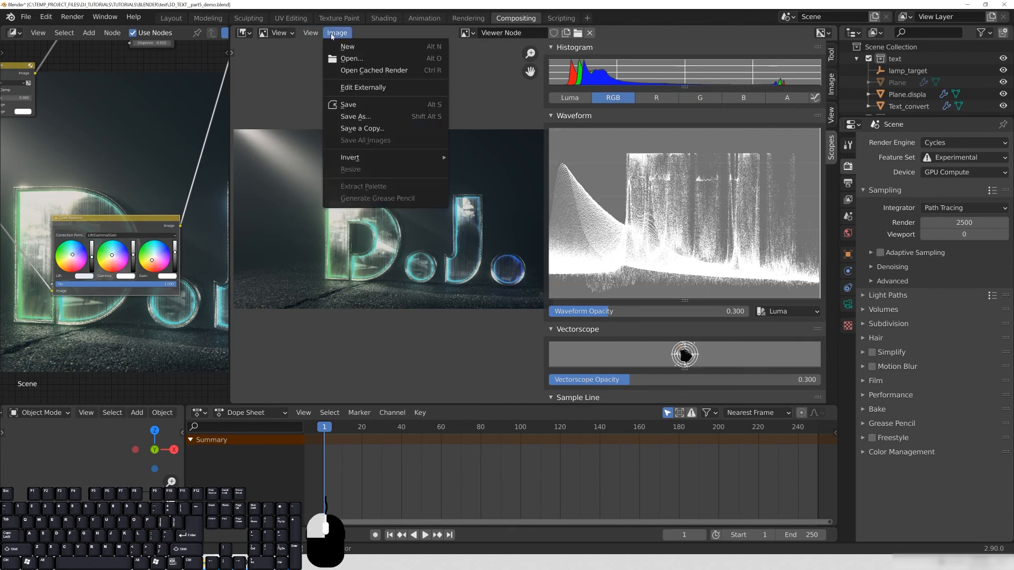
click(380, 117)
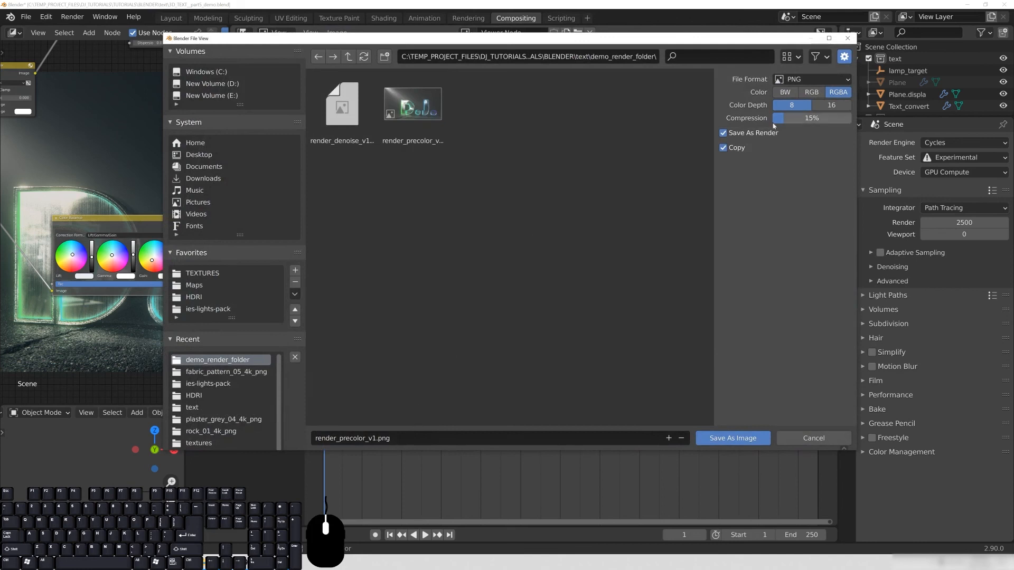
click(792, 79)
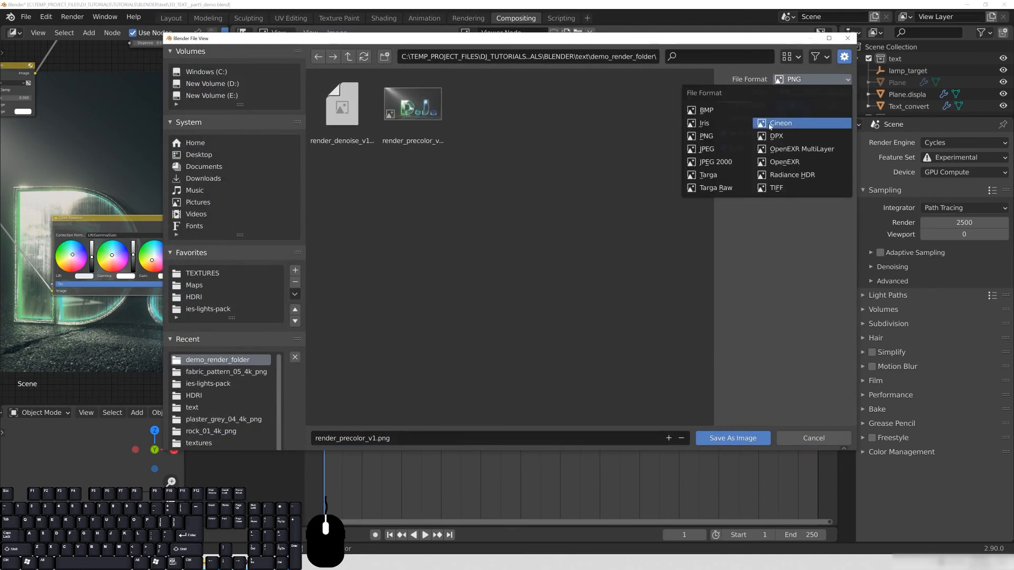
click(706, 136)
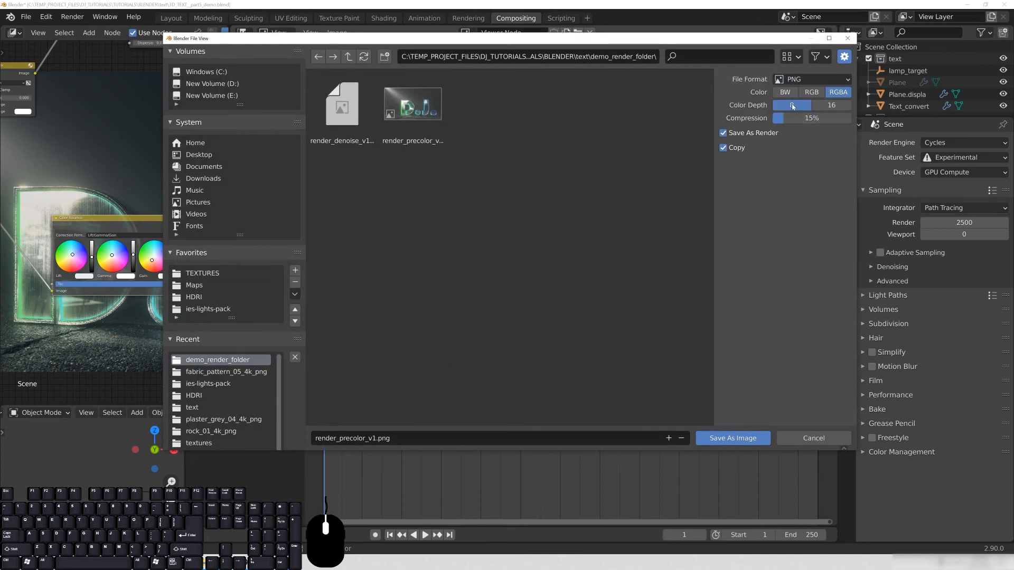
drag(782, 118, 760, 126)
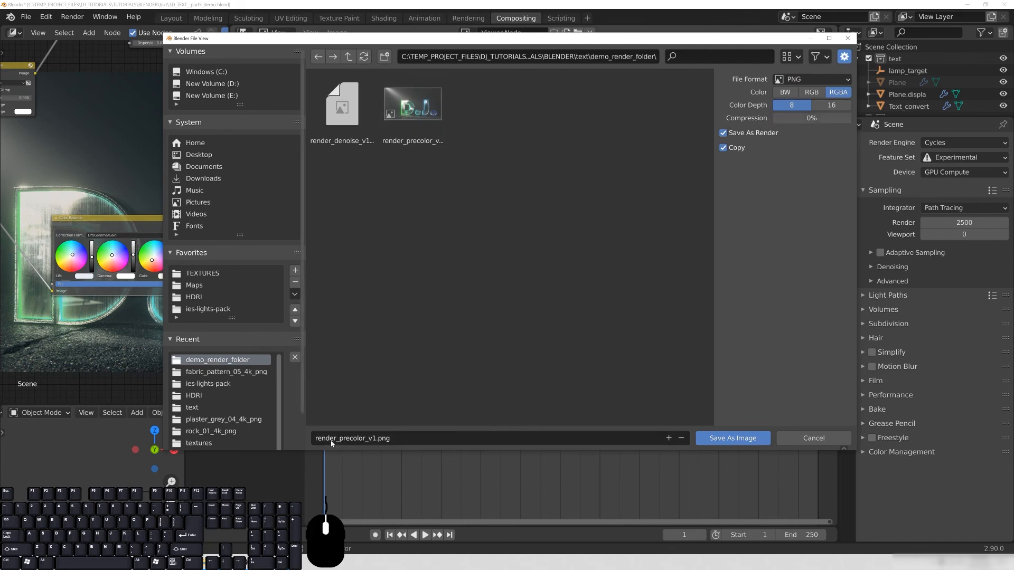
Name the image render_comp_v1.png and save it in demo_render_folder
click(364, 438)
key(shift+Left)
key(shift+Left)
key(shift+Left)
key(shift+Left)
key(shift+Left)
key(shift+Left)
key(shift+Left)
key(shift+Left)
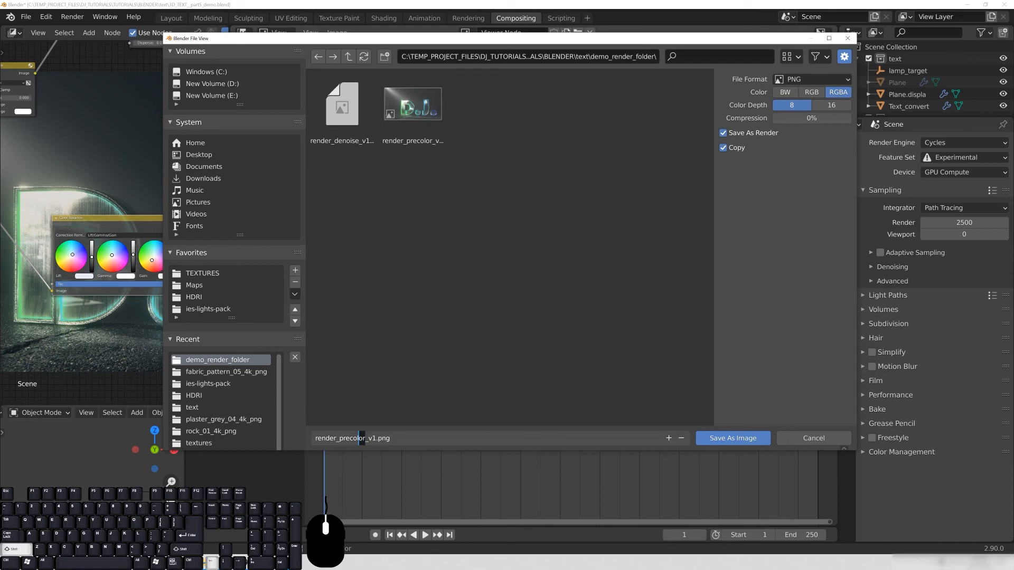
text(comp)
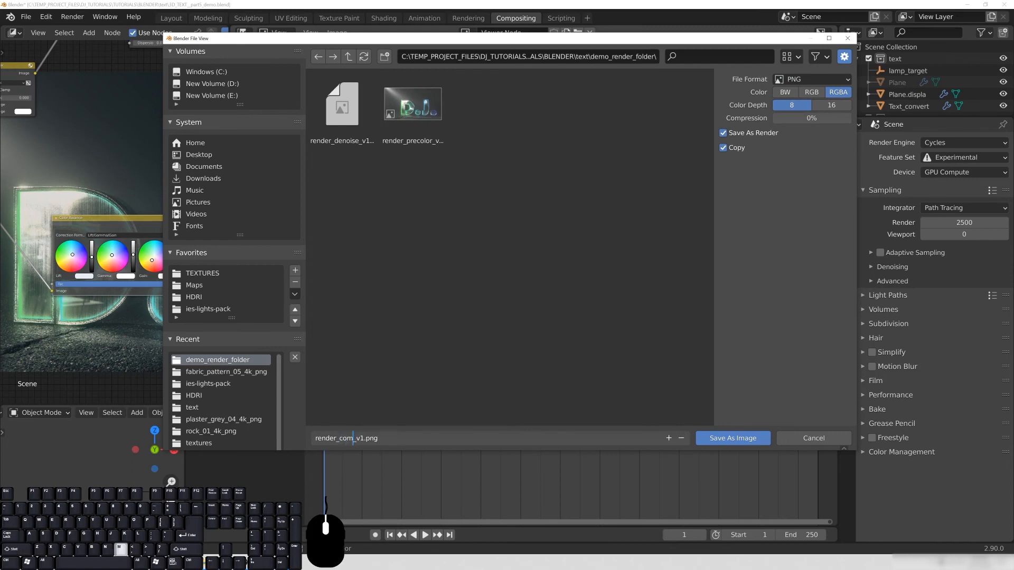
click(550, 364)
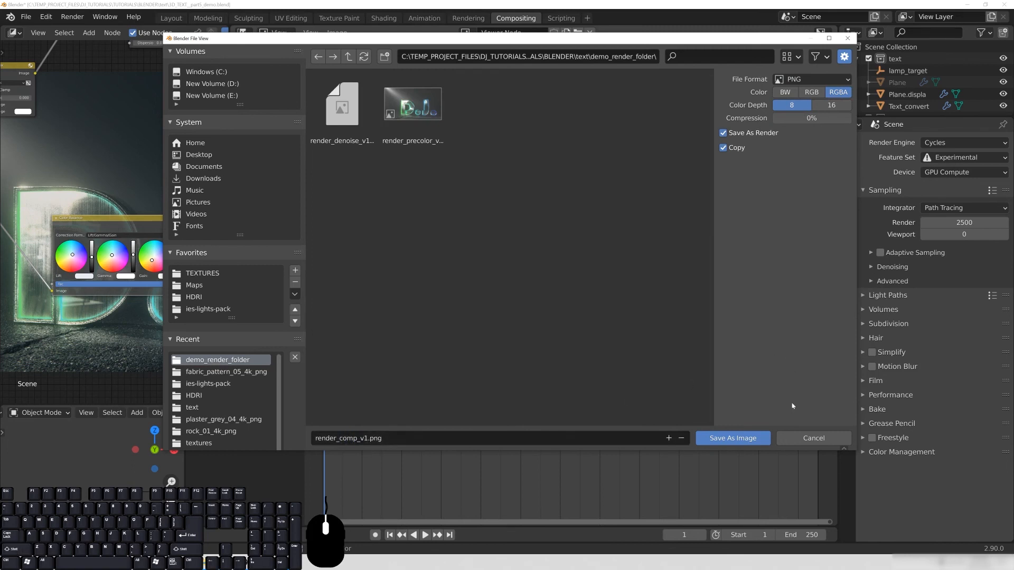
click(734, 438)
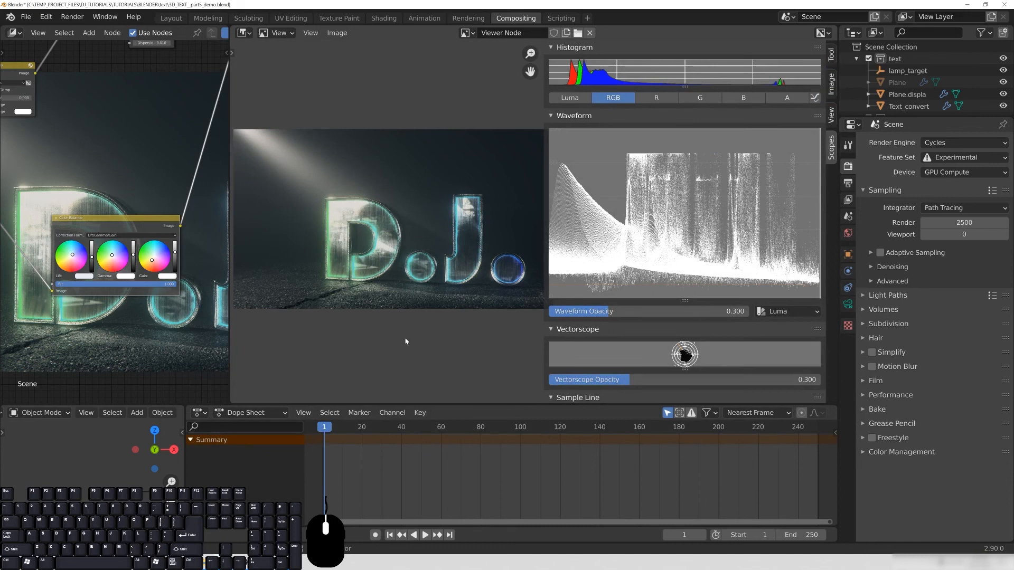
Widen the image viewer, hide its scopes sidebar, and examine the graded render up close
drag(230, 293, 220, 294)
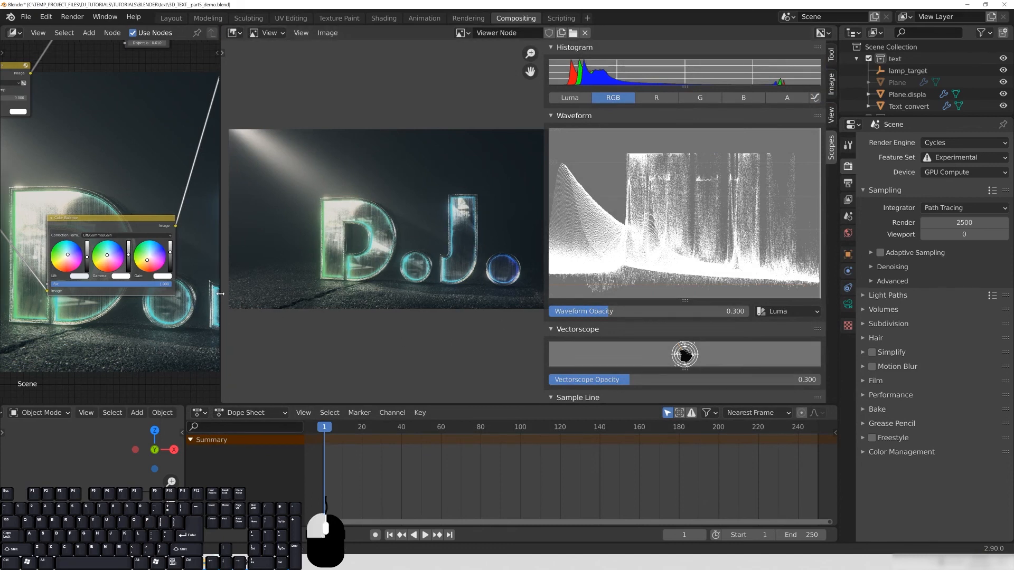
key(n)
middle_drag(452, 237, 535, 252)
scroll(536, 252, up, 2)
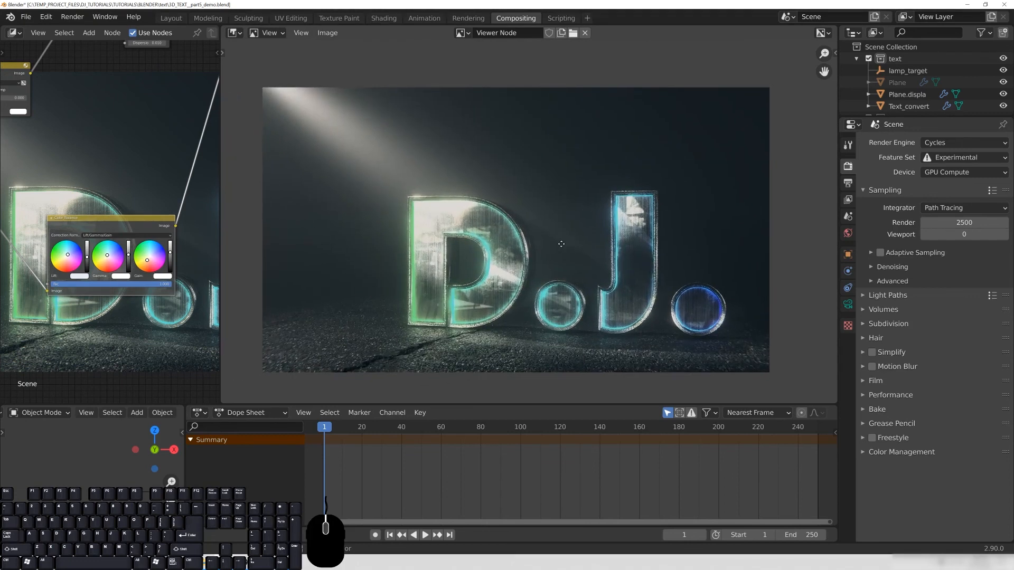
scroll(560, 239, up, 1)
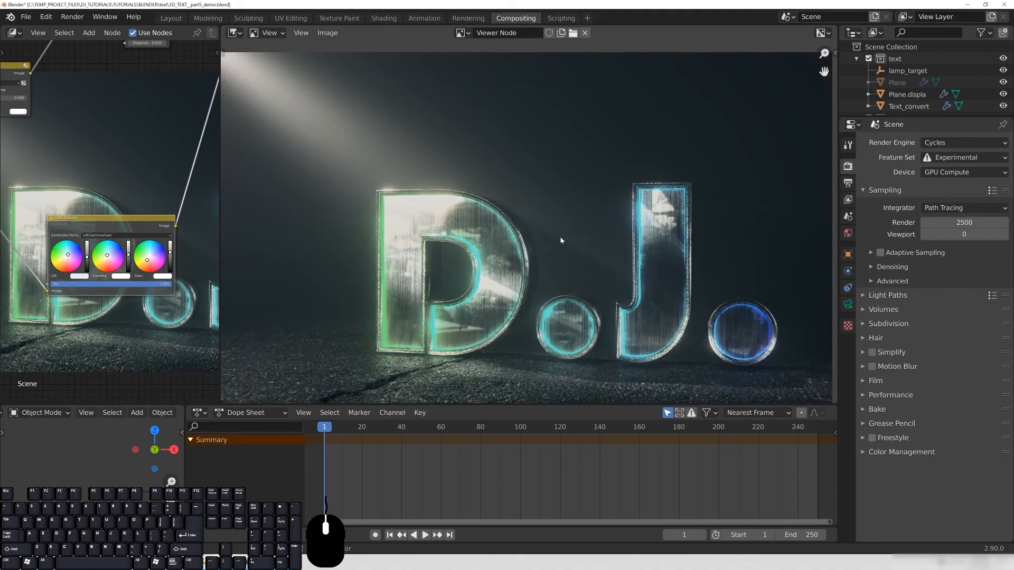
scroll(555, 252, down, 1)
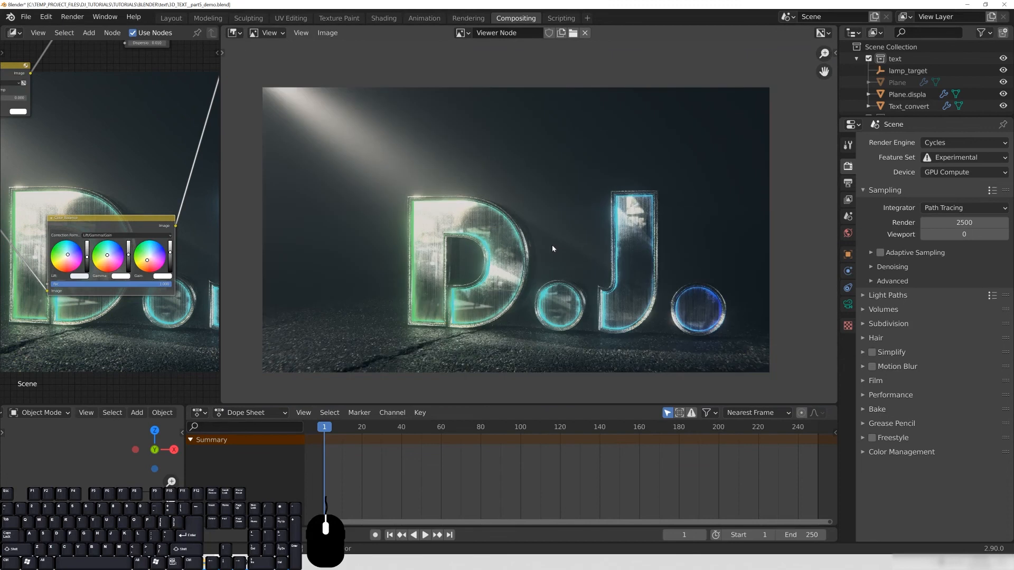